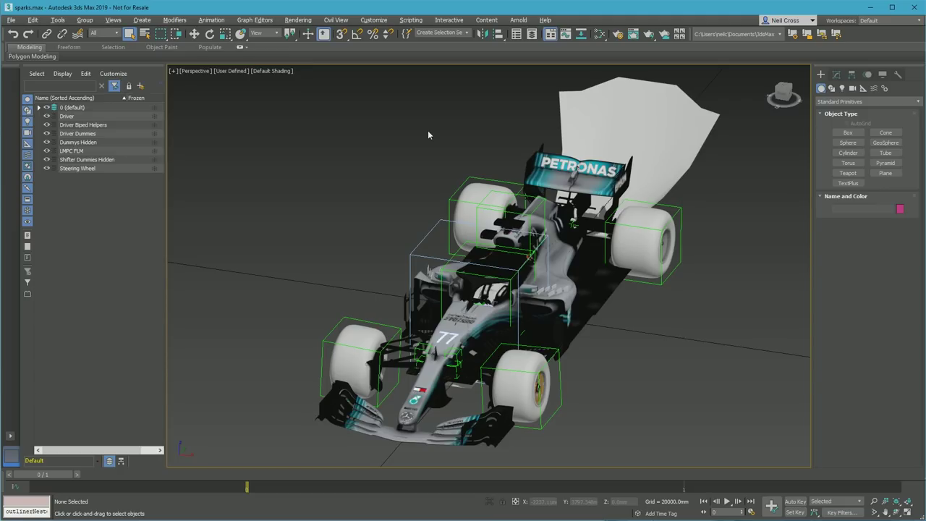
Close ferrari_suspv2.max without saving, then select the 0 (default) layer in sparks.max.
key("alt+Tab")
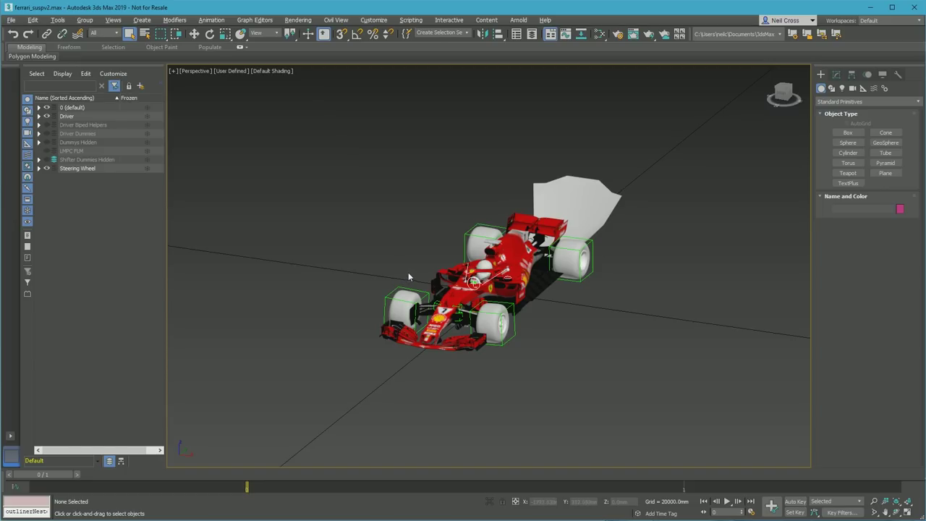
scroll(409, 273, "up", 2)
scroll(505, 288, "up", 3)
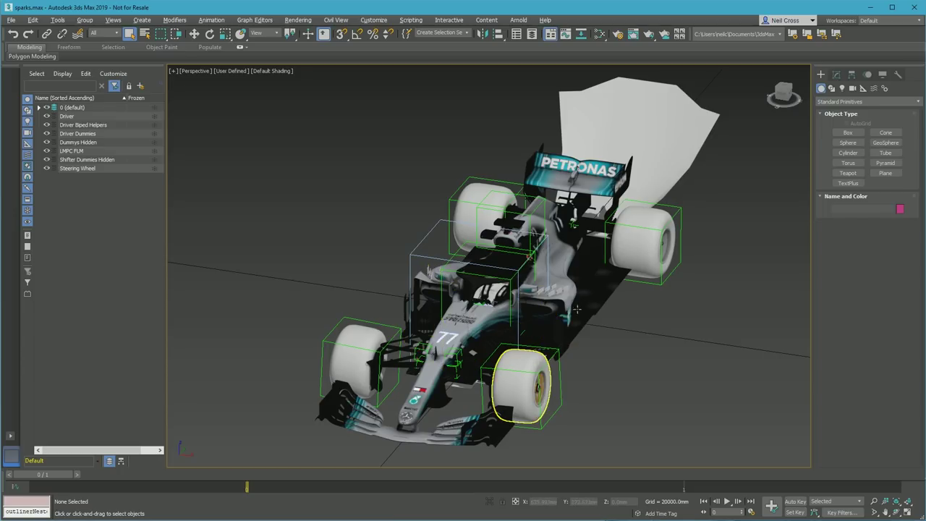
key("alt+Tab")
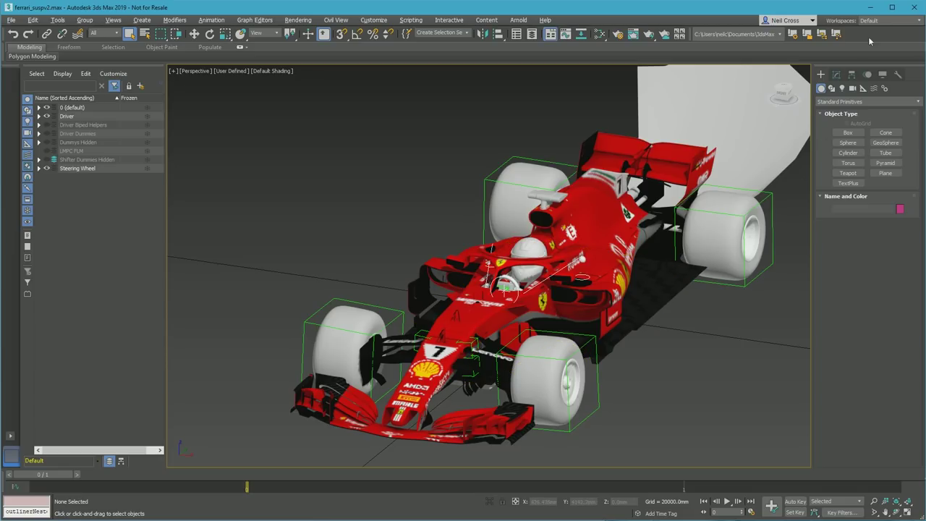
left_click(914, 7)
left_click(470, 284)
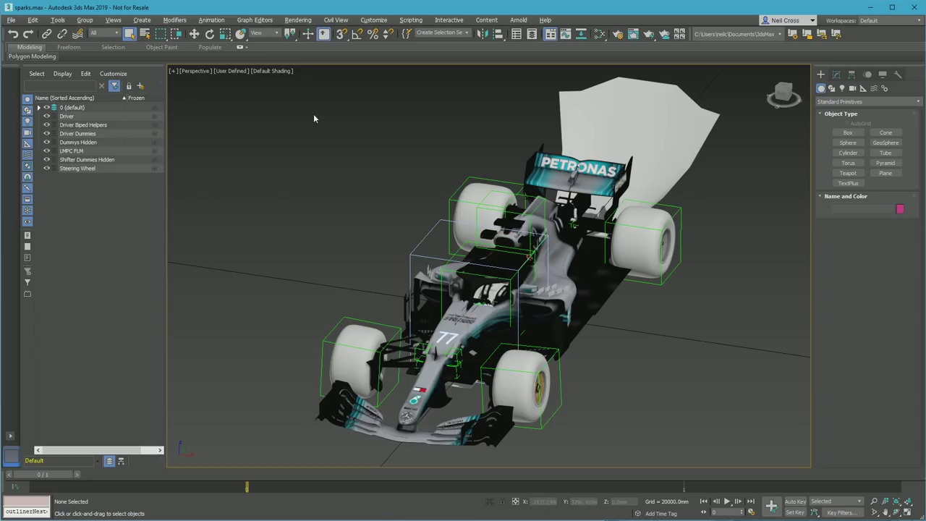
left_click(93, 108)
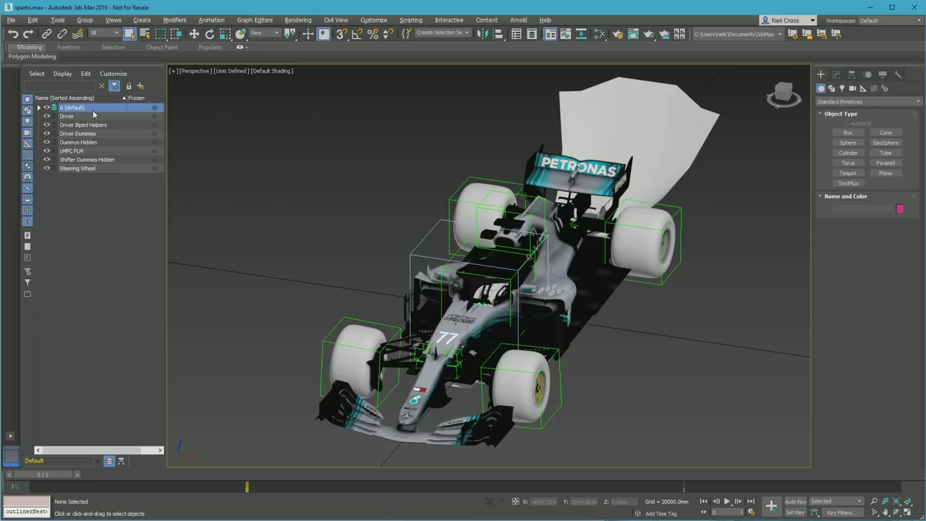
Select all the scene layers and freeze them.
left_click(93, 168, "shift")
right_click(85, 171)
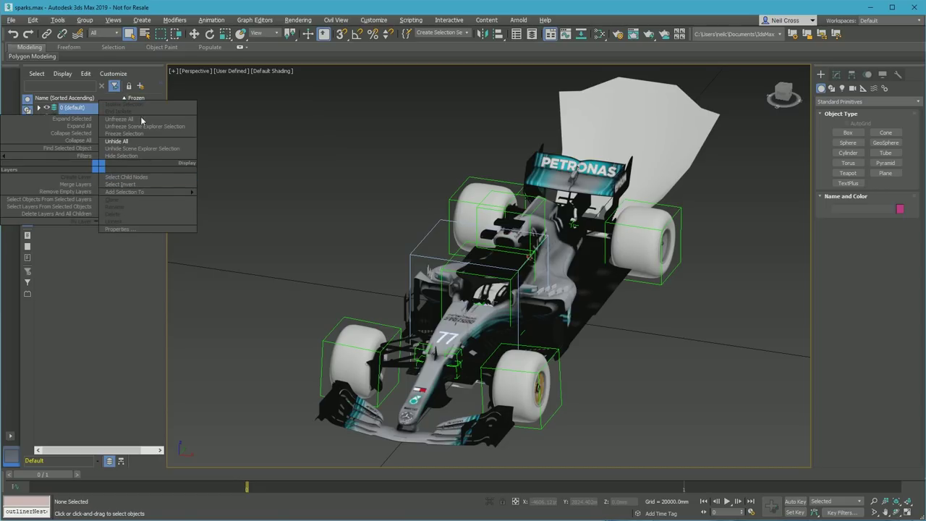
left_click(125, 120)
right_click(81, 149)
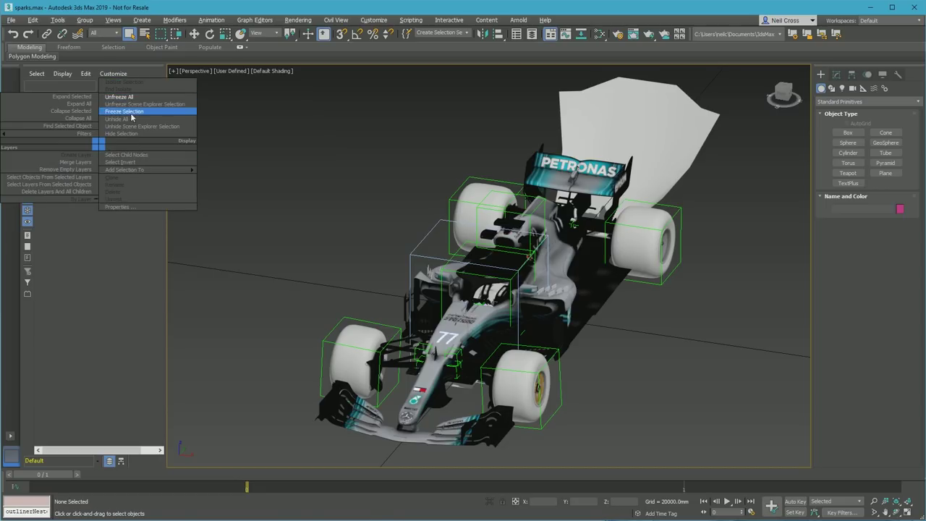
left_click(130, 113)
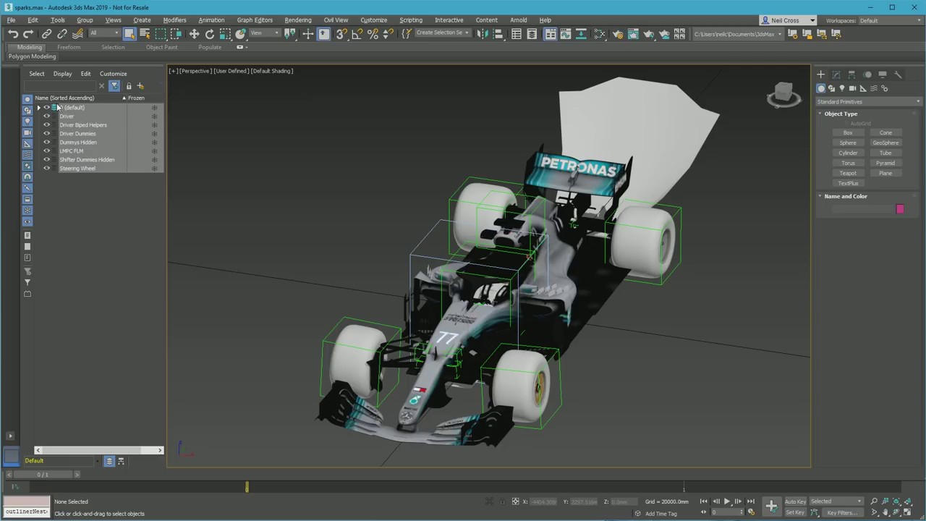
Export the scene as 3D Studio file Mercedes F1 ACFL.3DS, keeping texture coordinates.
left_click(11, 19)
mouse_move(22, 163)
left_click(119, 166)
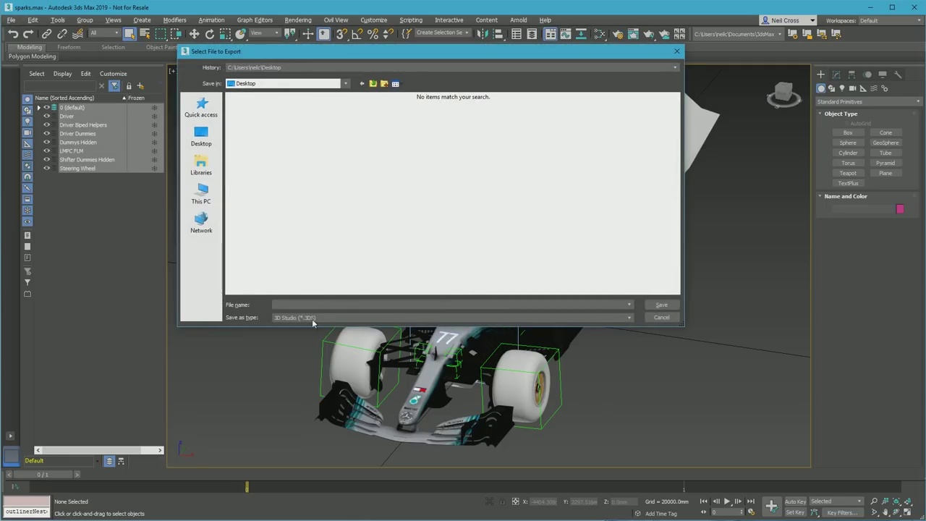
left_click(310, 316)
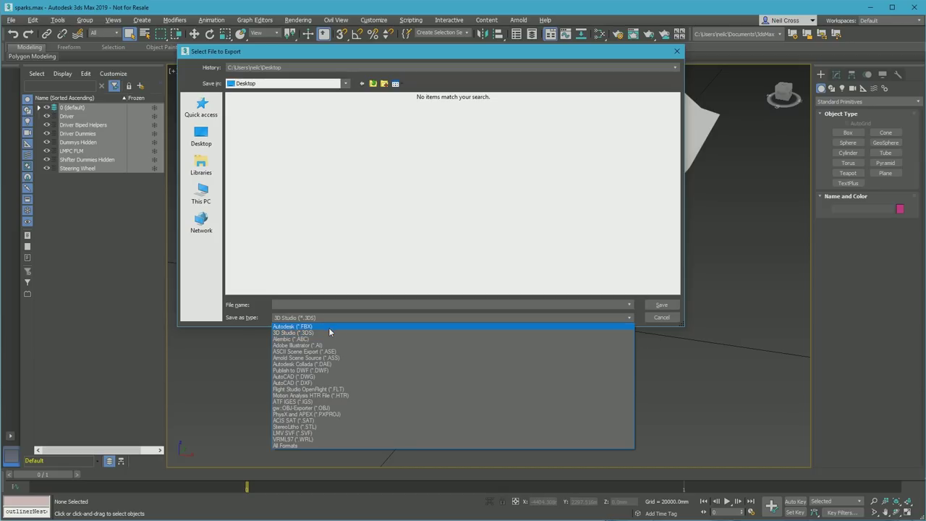
left_click(324, 327)
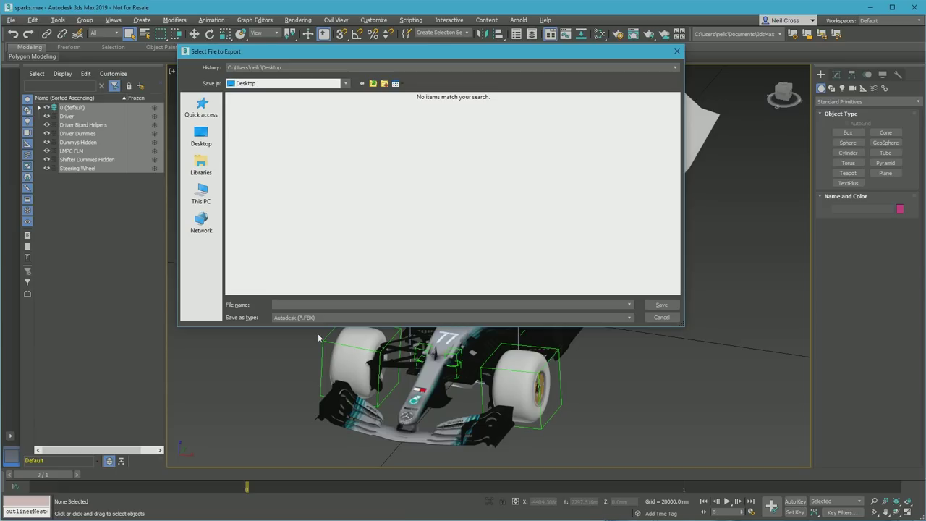
left_click(327, 319)
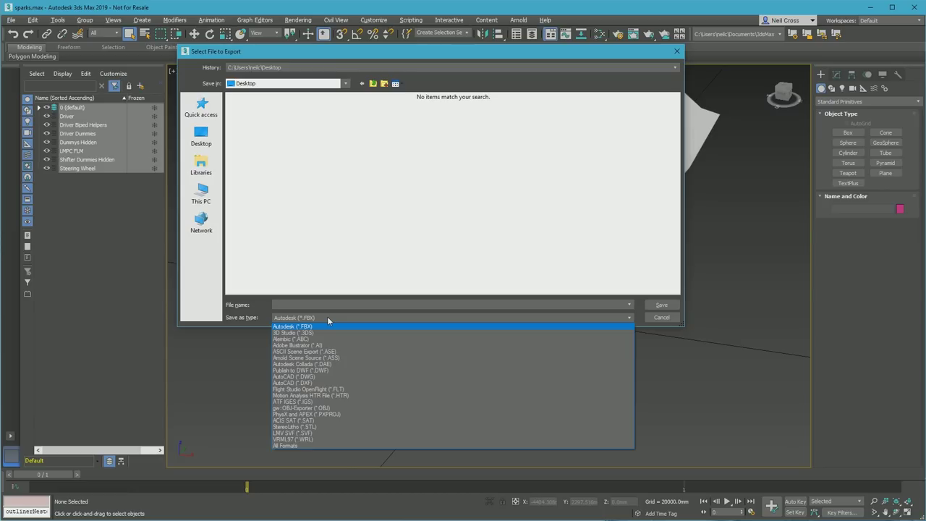
left_click(328, 332)
left_click(305, 304)
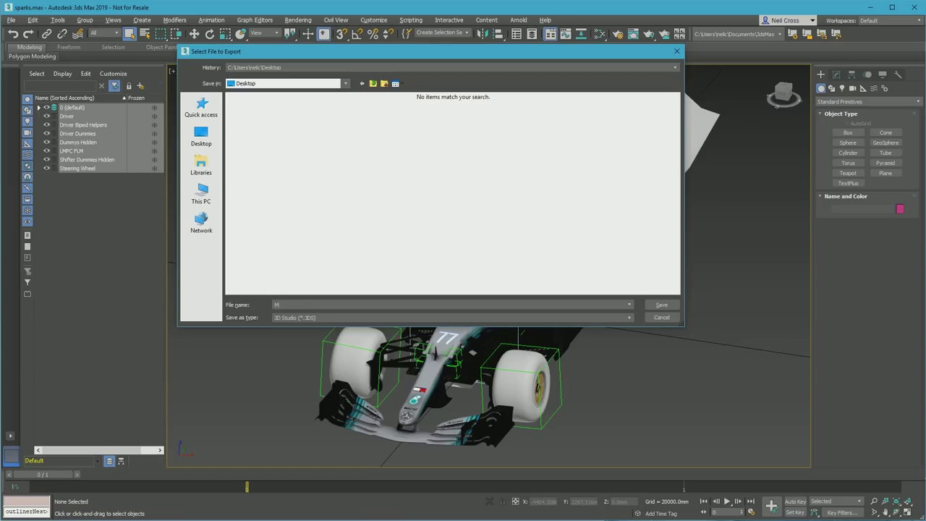
type("Mercede")
type("FL")
left_click(661, 305)
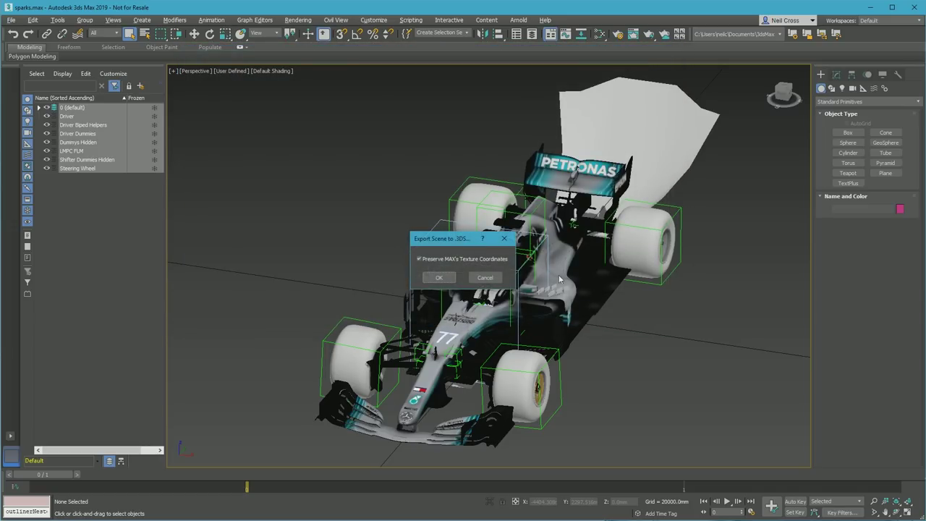
left_click(439, 278)
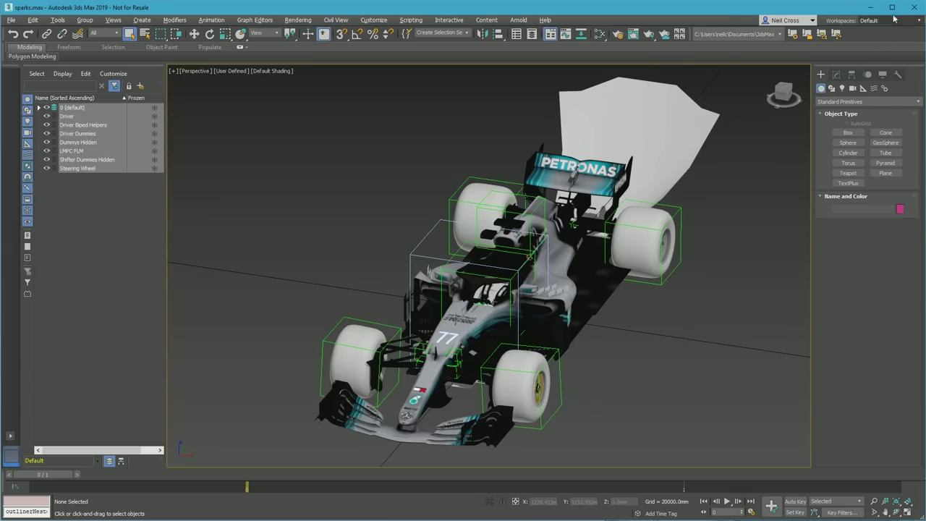
Quit 3ds Max discarding changes and return to KeyShot's empty untitled.bip scene.
left_click(913, 7)
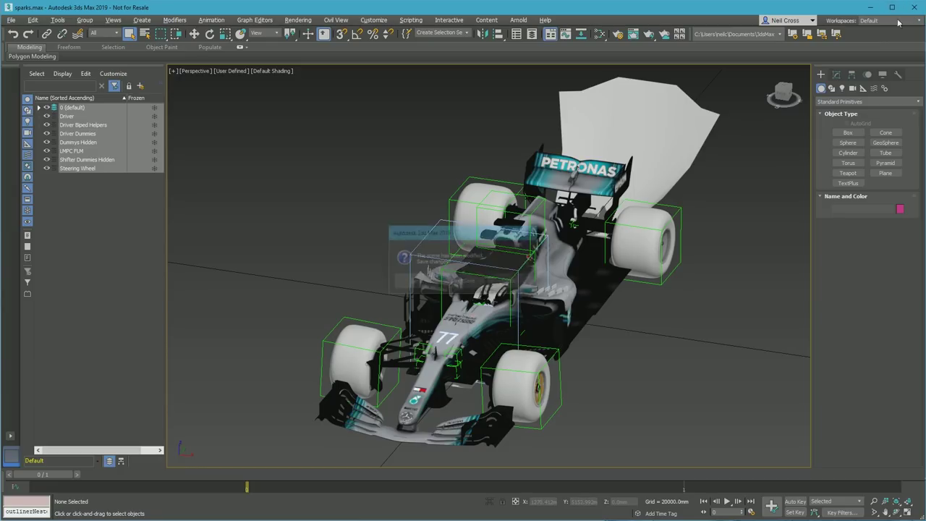
left_click(460, 282)
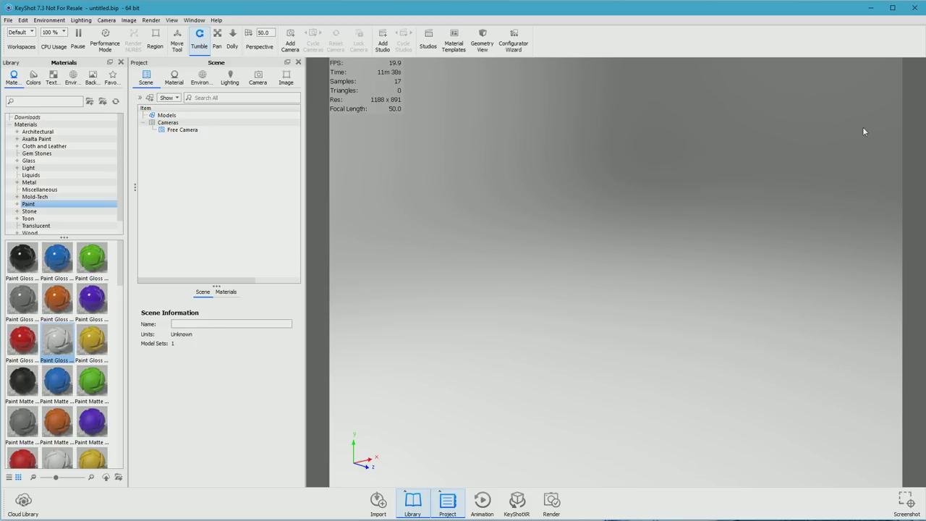
right_click(880, 115)
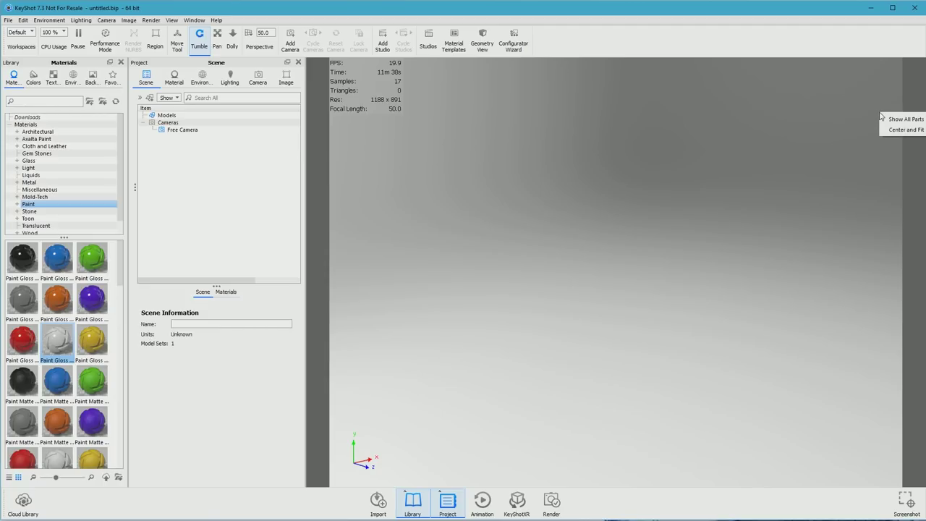
right_click(894, 93)
right_click(894, 93)
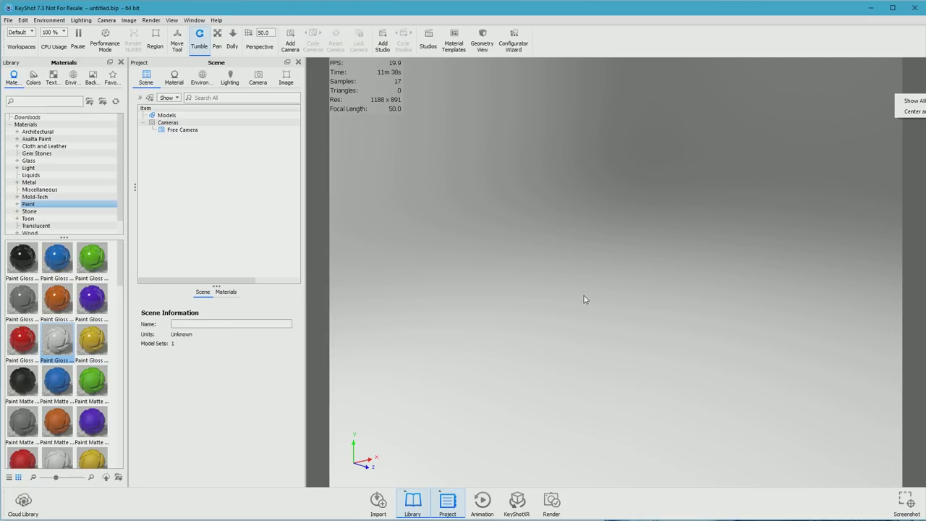
left_click(563, 288)
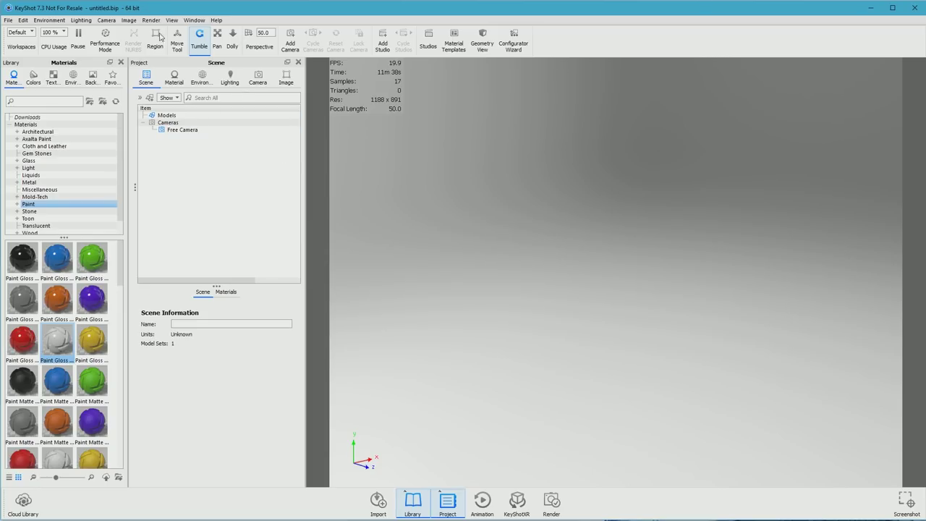
left_click(8, 20)
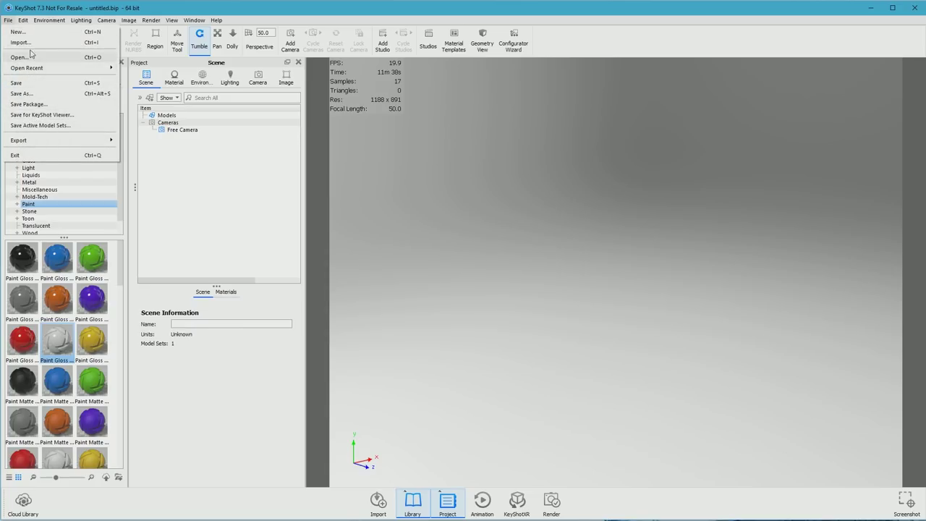
Import Mercedes F1 ACFL.3DS centred and snapped to ground, in meters with Z up.
left_click(22, 42)
left_click(113, 94)
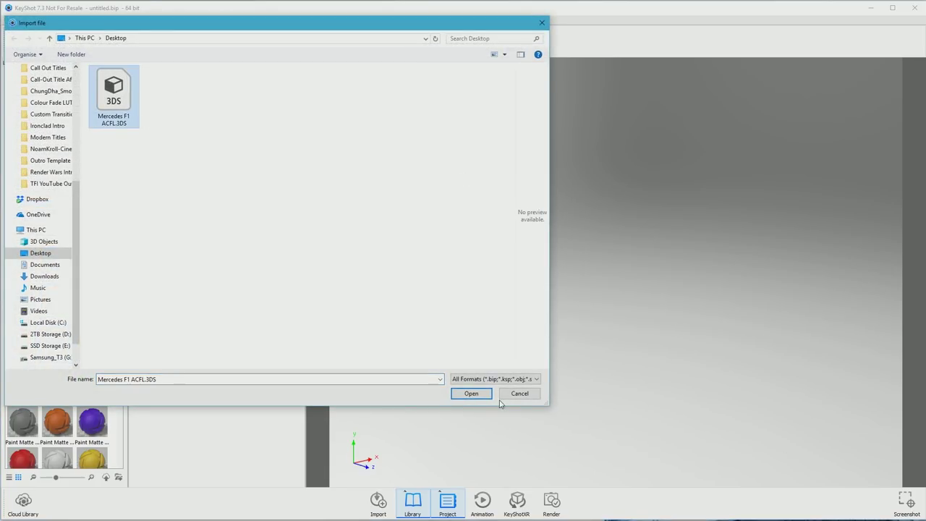
left_click(471, 393)
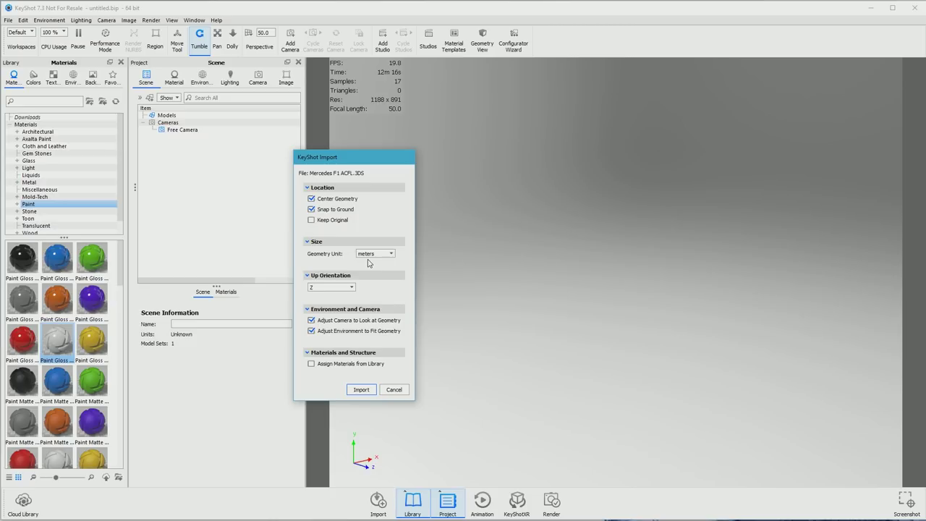
left_click(359, 389)
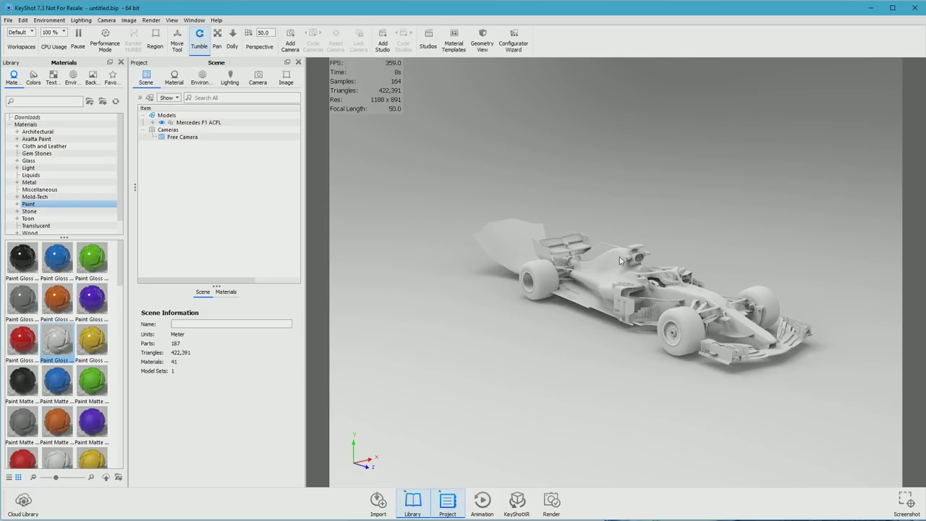
Turn on Performance Mode, select the Mercedes F1 ACFL model and check its scene units.
left_click_drag(654, 301, 584, 308)
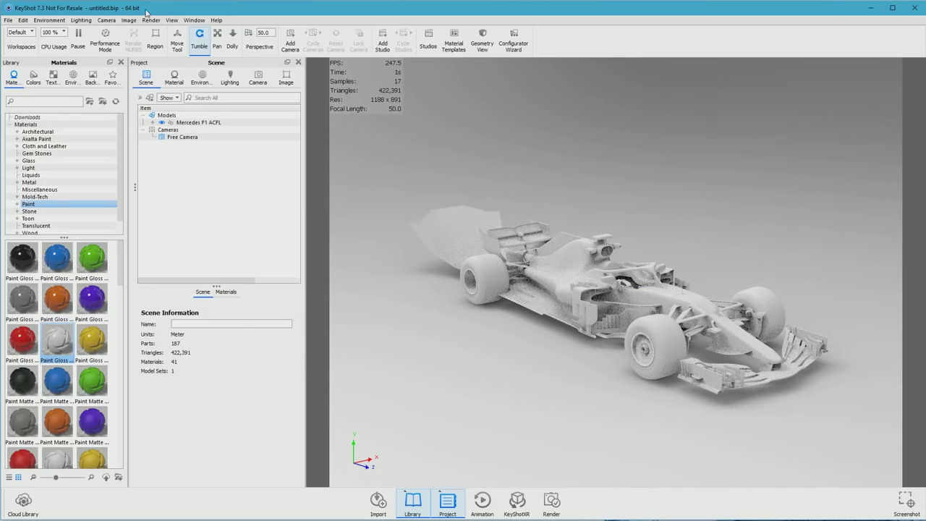
left_click(106, 49)
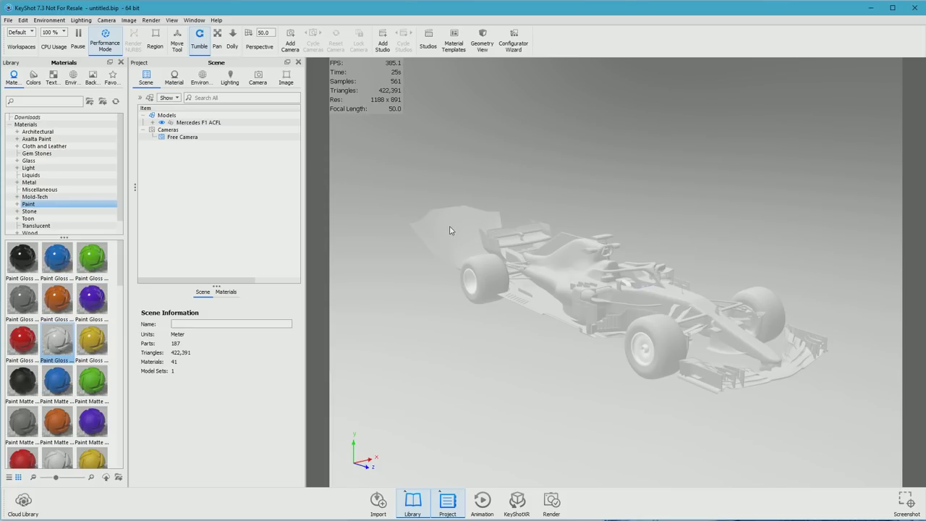
left_click(217, 122)
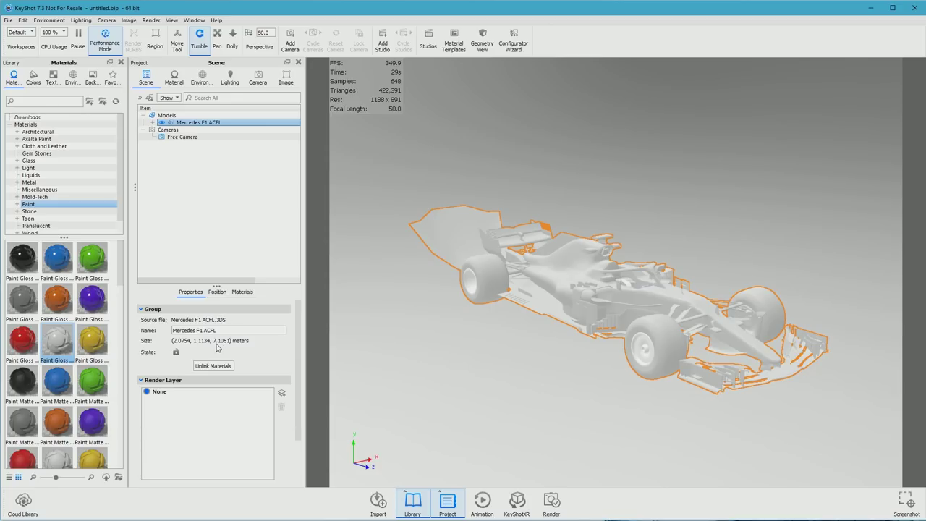
left_click(24, 19)
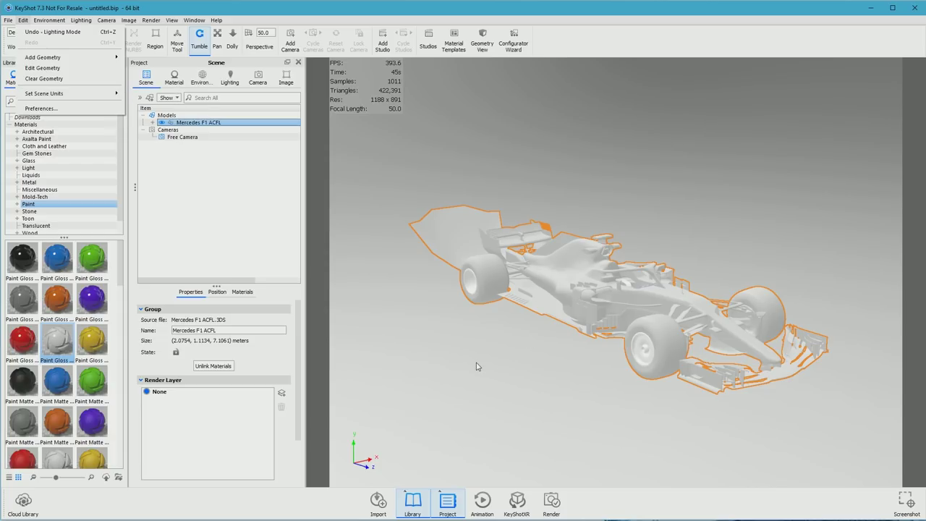
left_click(433, 272)
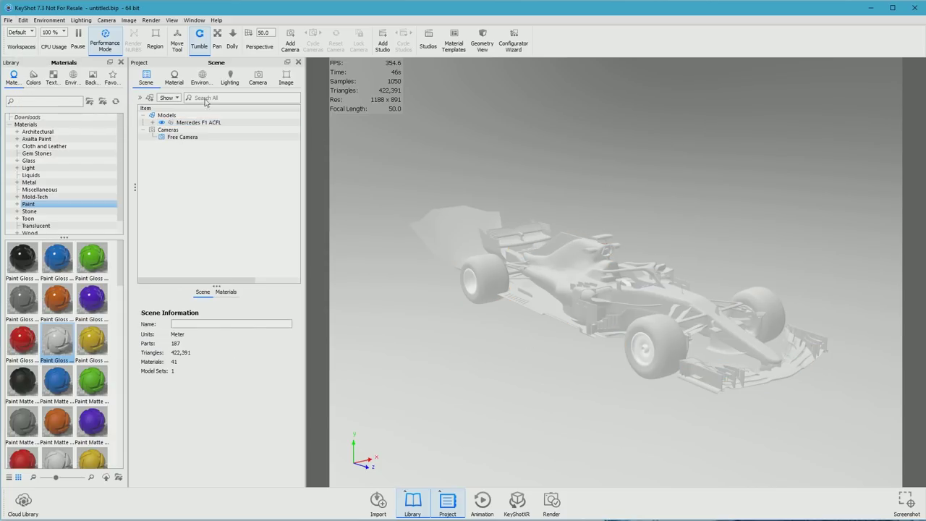
left_click(236, 100)
Filter the scene tree by 'blur' and delete the RIM_BLUR wheel parts.
type("blur")
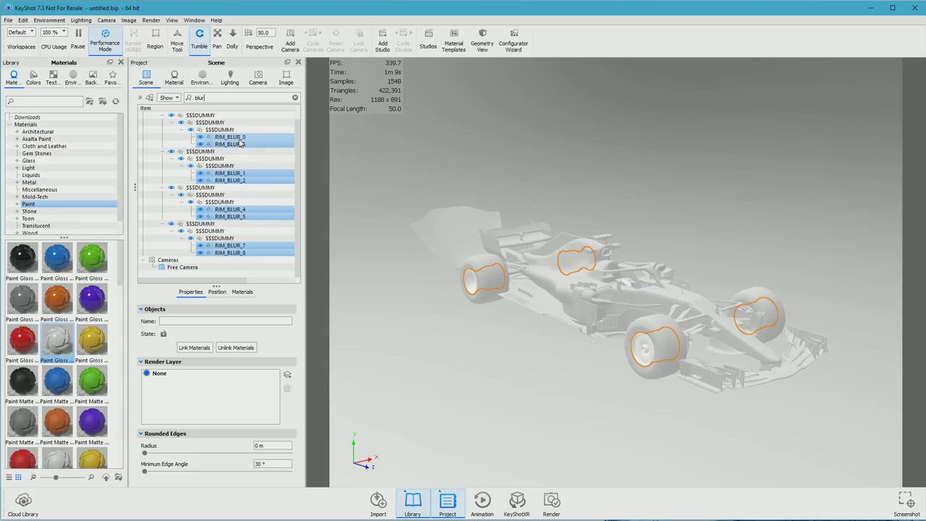
right_click(239, 140)
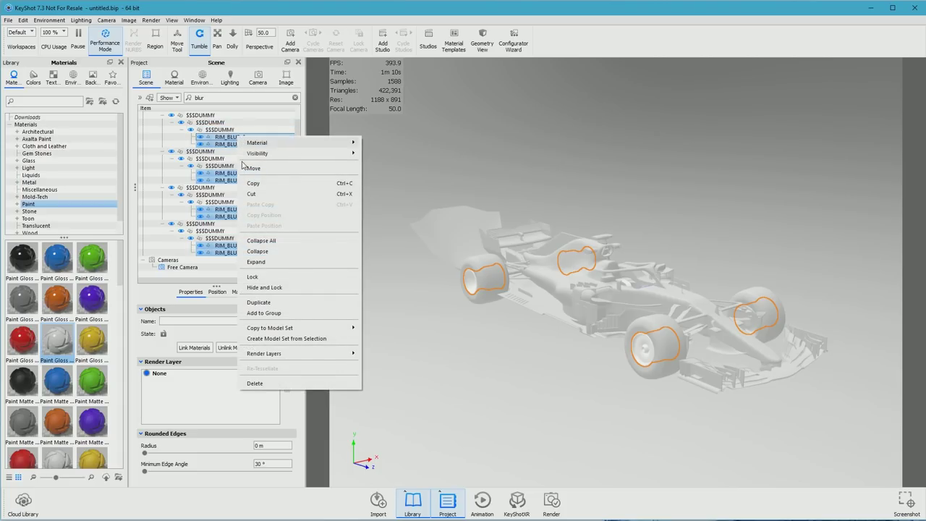
left_click(255, 383)
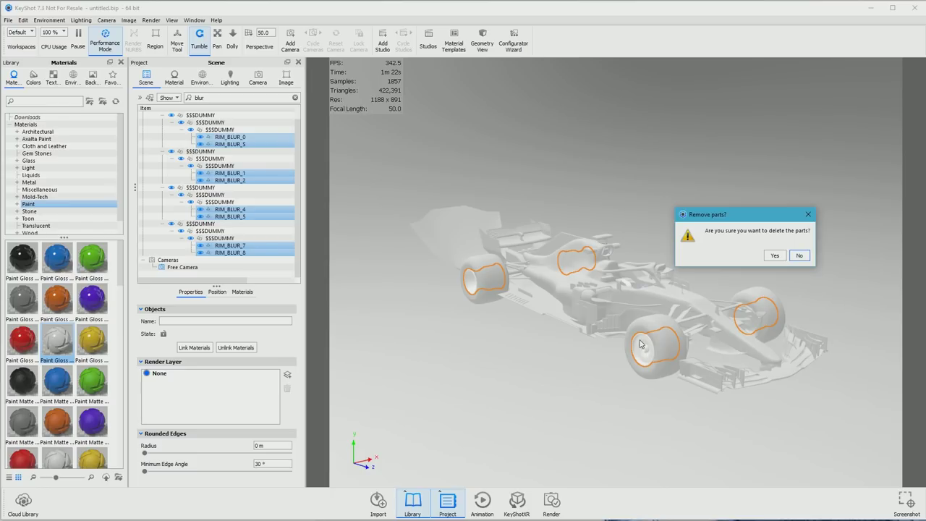
left_click(773, 262)
scroll(660, 374, "up", 3)
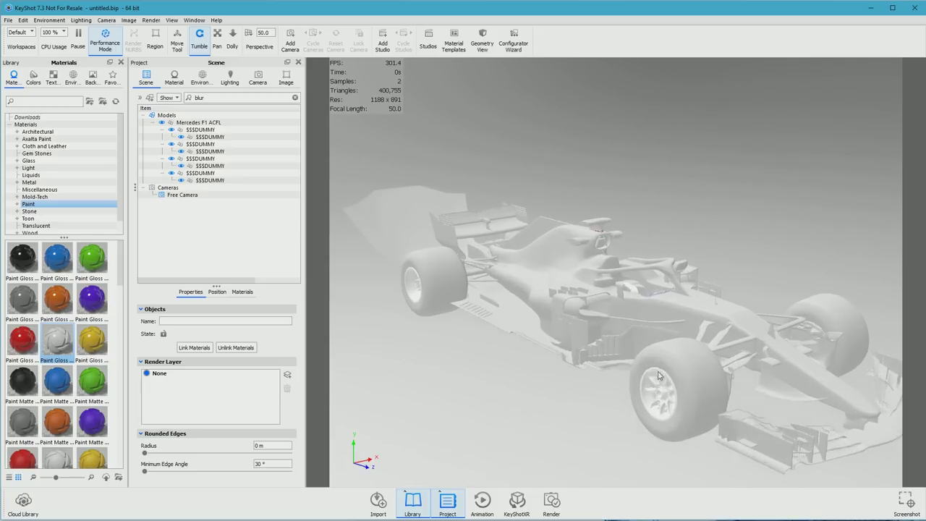
scroll(639, 318, "up", 4)
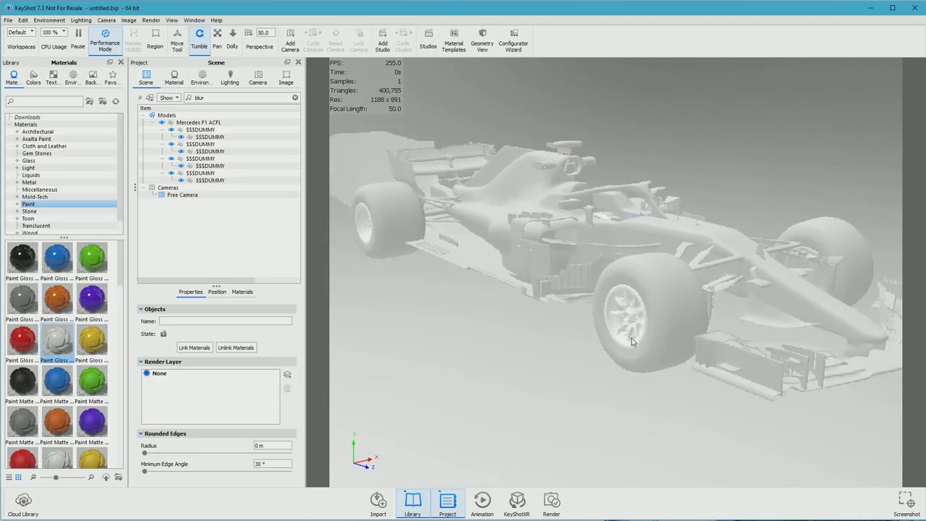
scroll(629, 339, "down", 5)
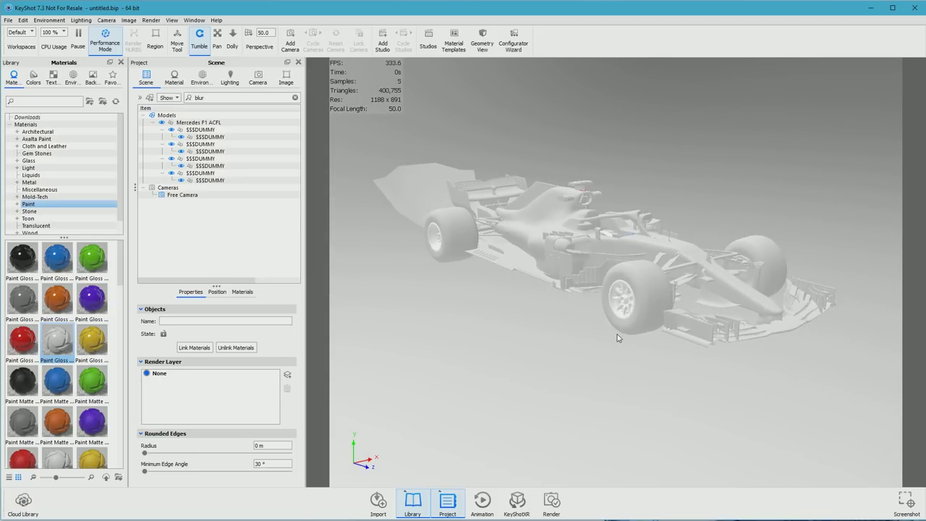
Delete the SPARK and SPARK1 floor panel parts from the car.
left_click(413, 194)
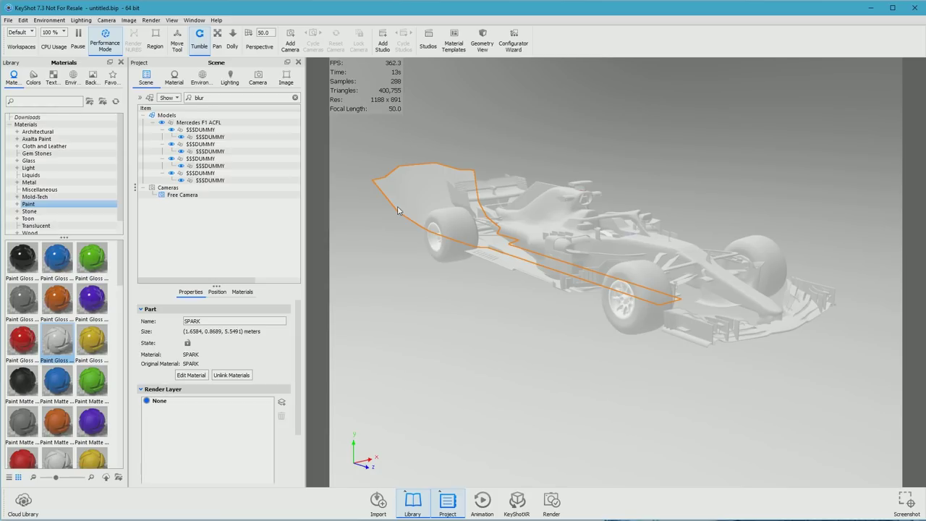
key("Delete")
left_click(773, 254)
left_click(419, 190)
key("Delete")
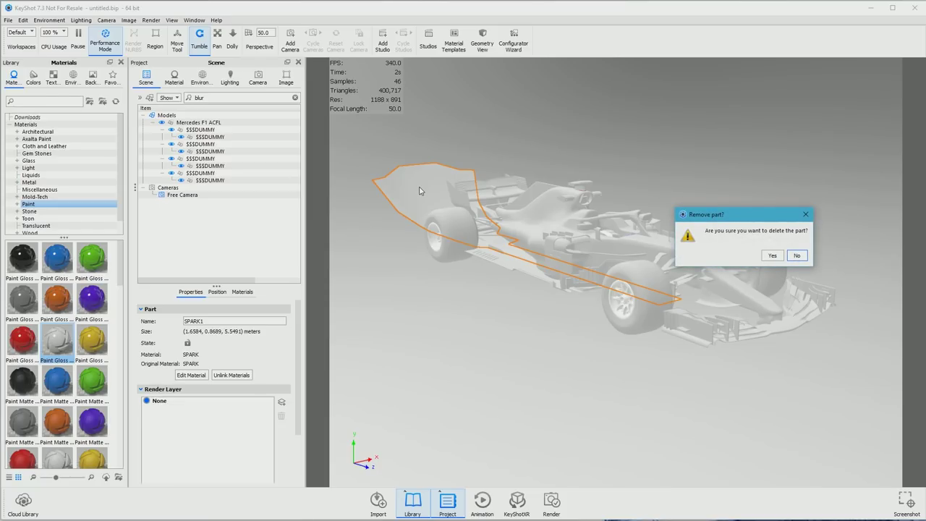
key("Tab")
key("Return")
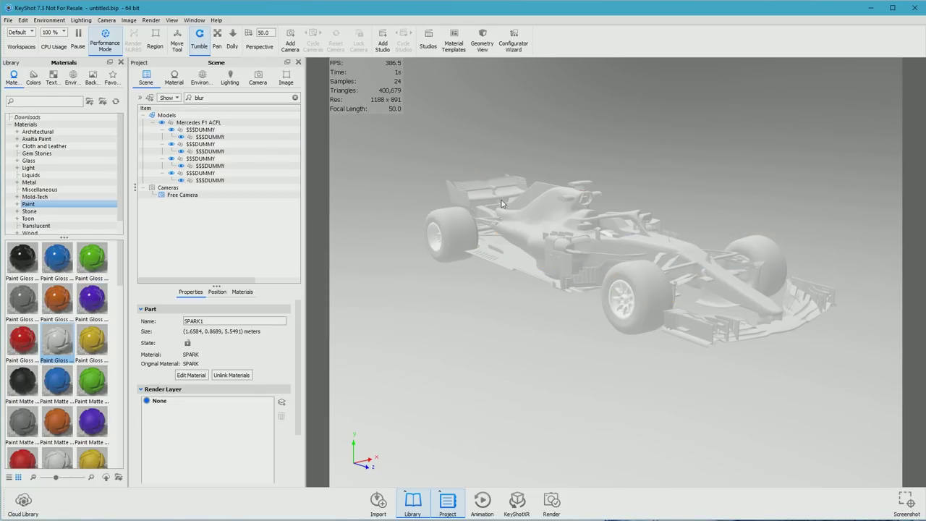
left_click_drag(543, 347, 448, 253)
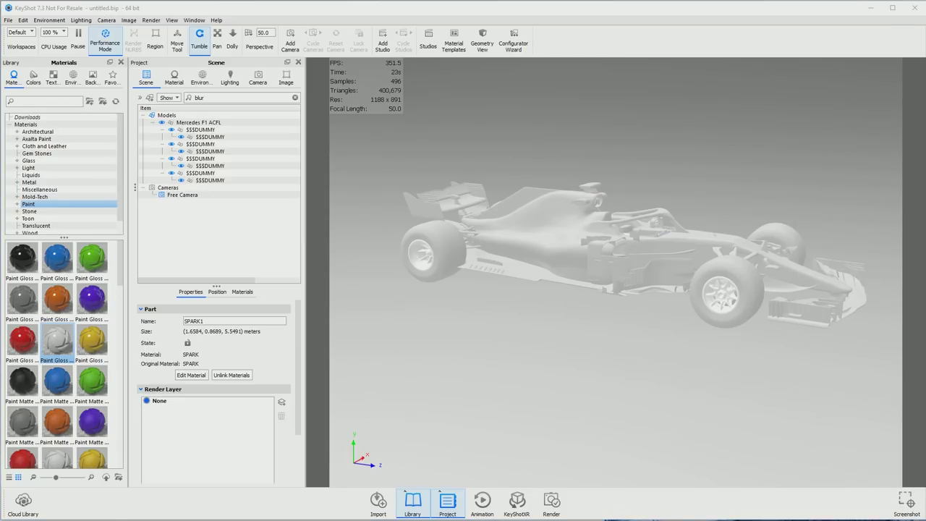
Bring the MERCEDES2018 File Explorer window over the KeyShot scene.
left_click_drag(925, 78, 375, 78)
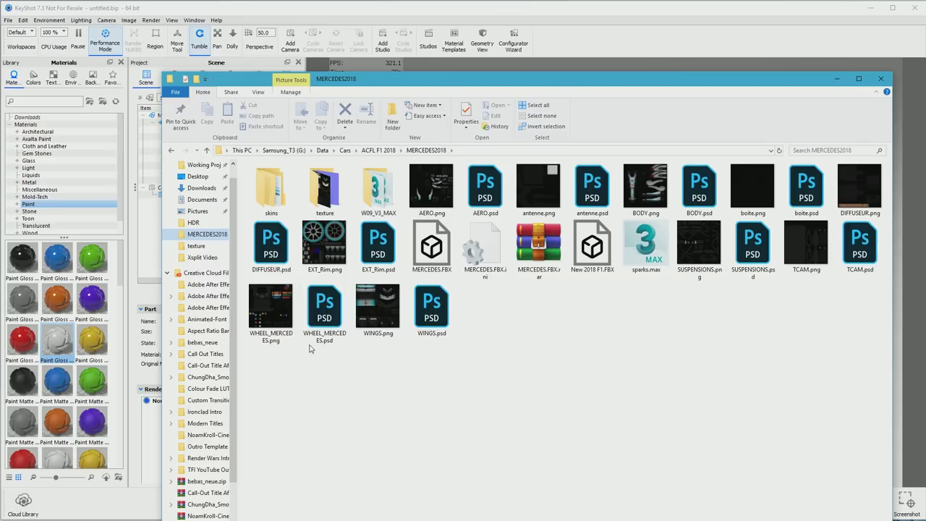
Check the WHEEL_MERCEDES files, enter the texture folder and open BODY_nm.png in Photos.
left_click(277, 314)
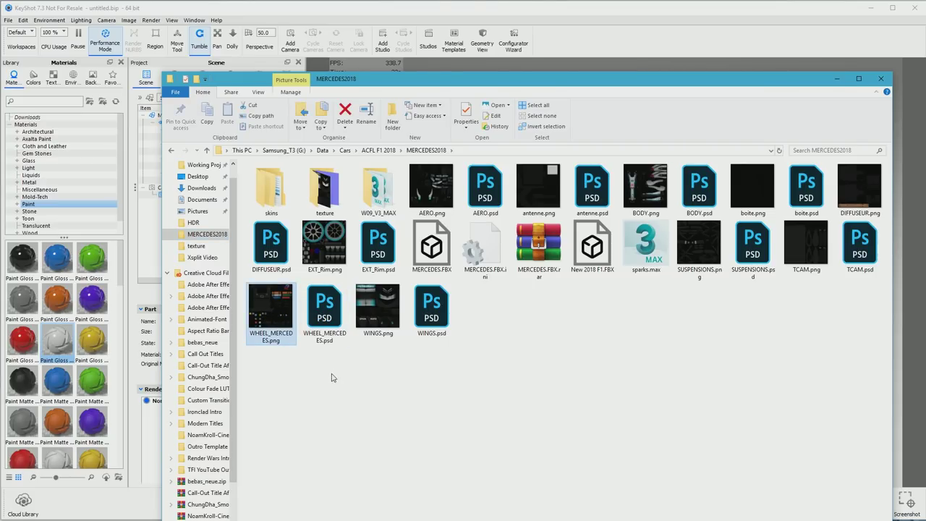
left_click(324, 328)
double_click(338, 205)
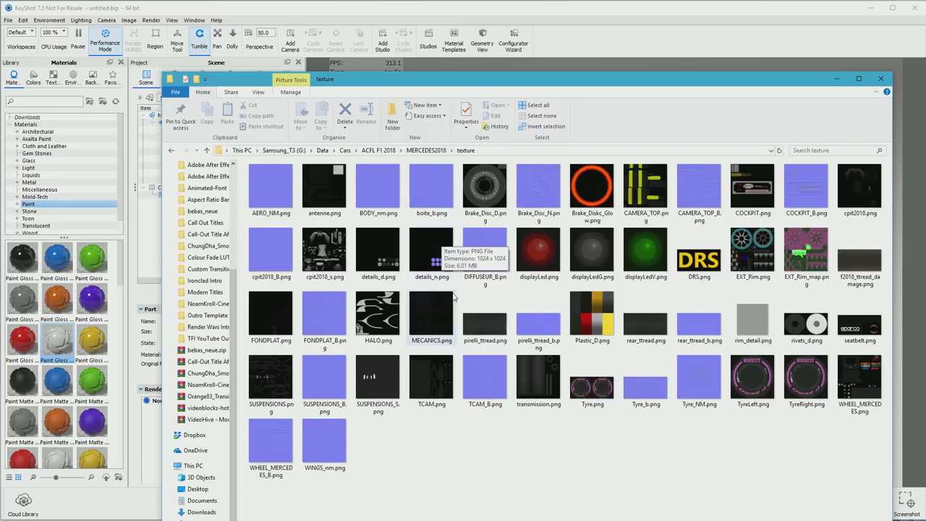
left_click(335, 446)
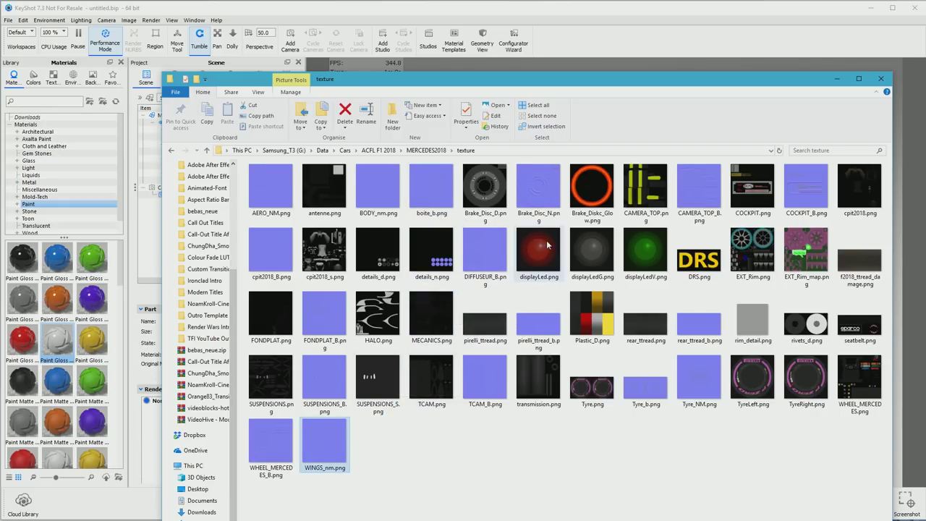
double_click(361, 189)
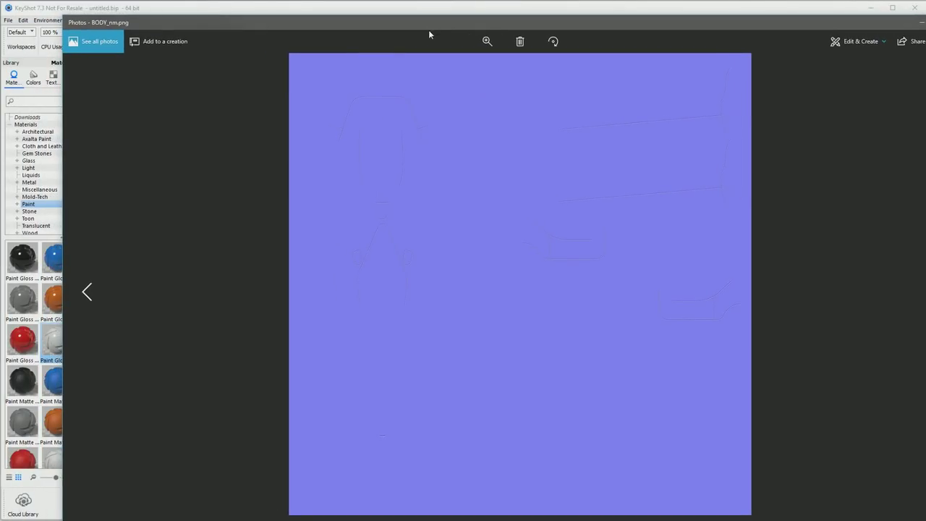
Zoom in and pan across BODY_nm.png, then view CAMERA_TOP_B.png, closing each.
left_click(495, 43)
left_click_drag(446, 65, 533, 77)
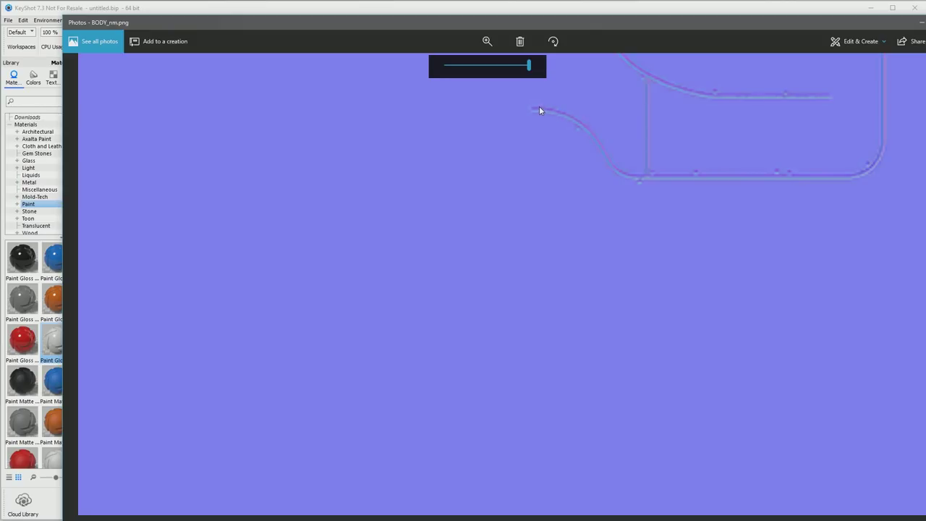
left_click_drag(529, 115, 569, 128)
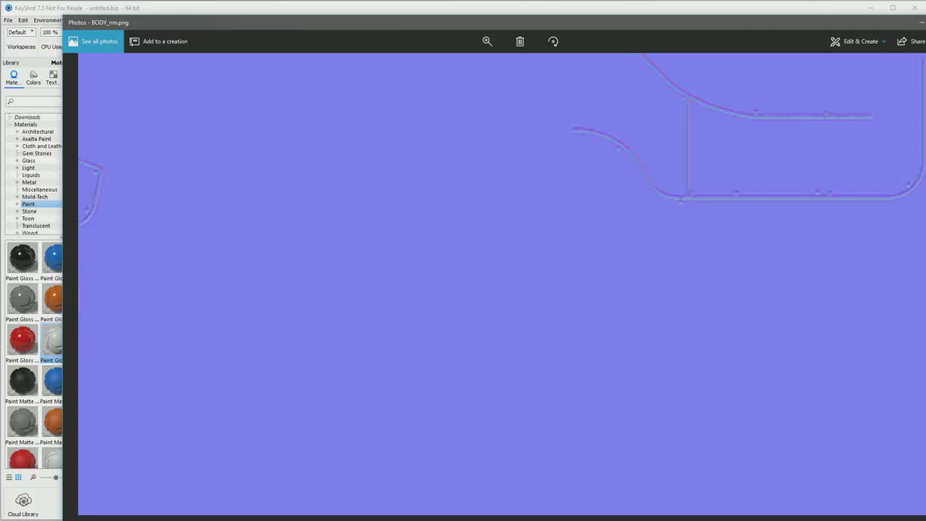
key("alt+F4")
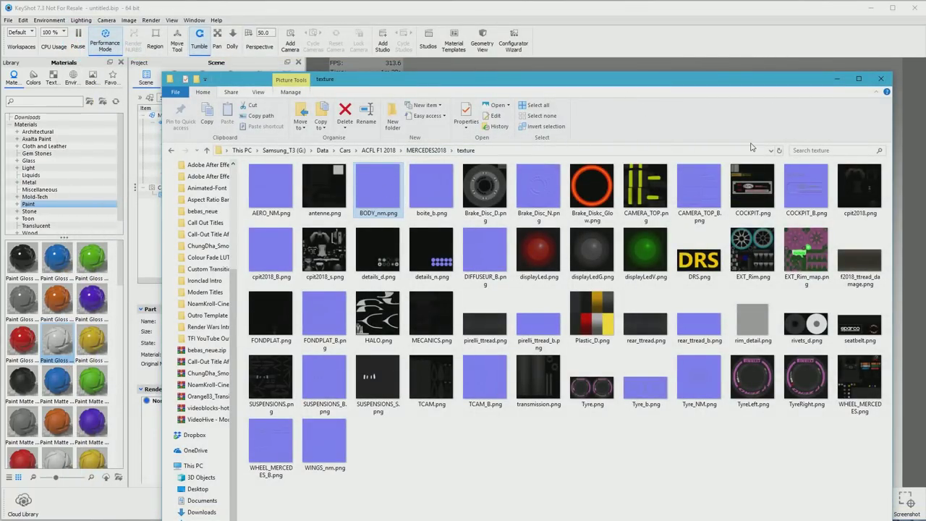
double_click(706, 186)
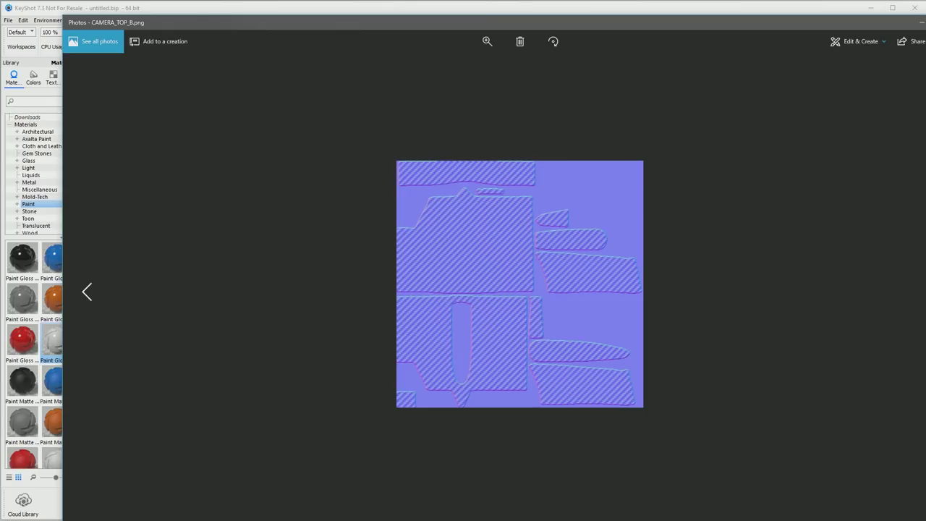
key("alt+F4")
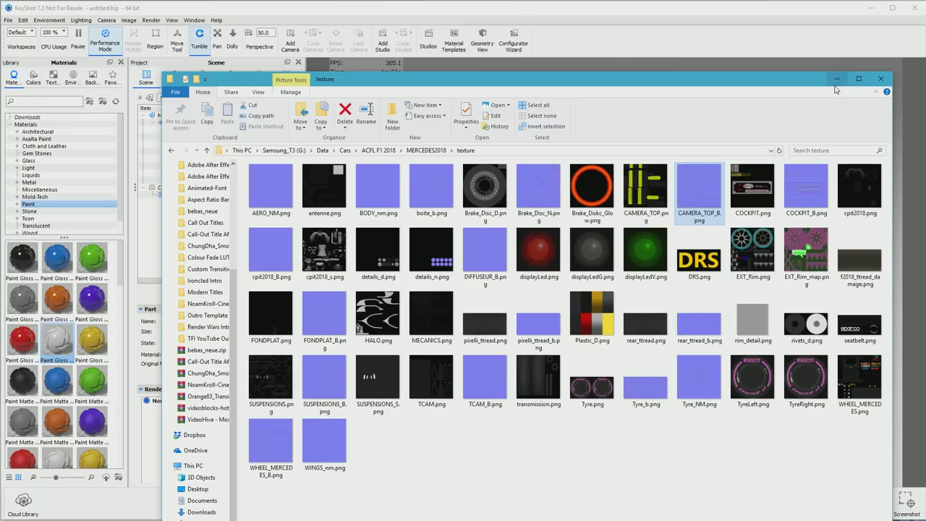
Go back to MERCEDES2018, minimize Explorer and orbit the car to a front view.
left_click(426, 151)
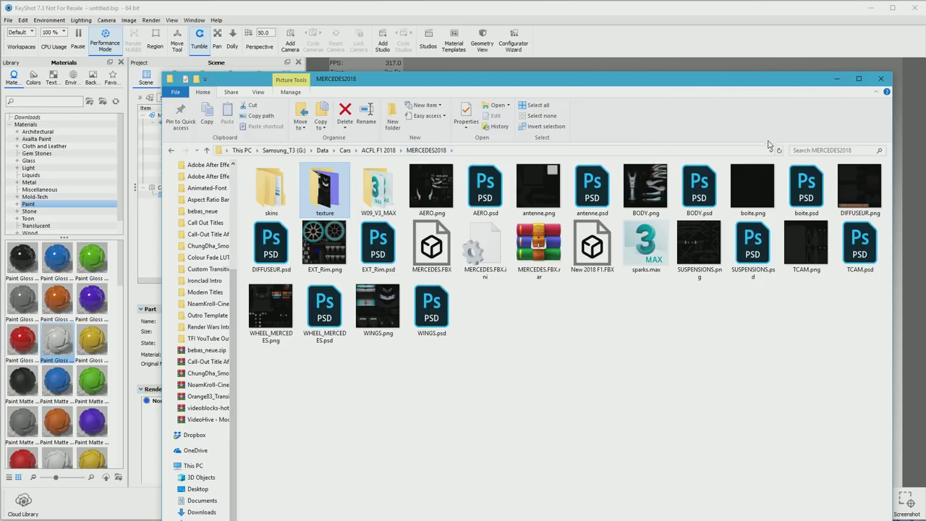
left_click(838, 79)
left_click(838, 80)
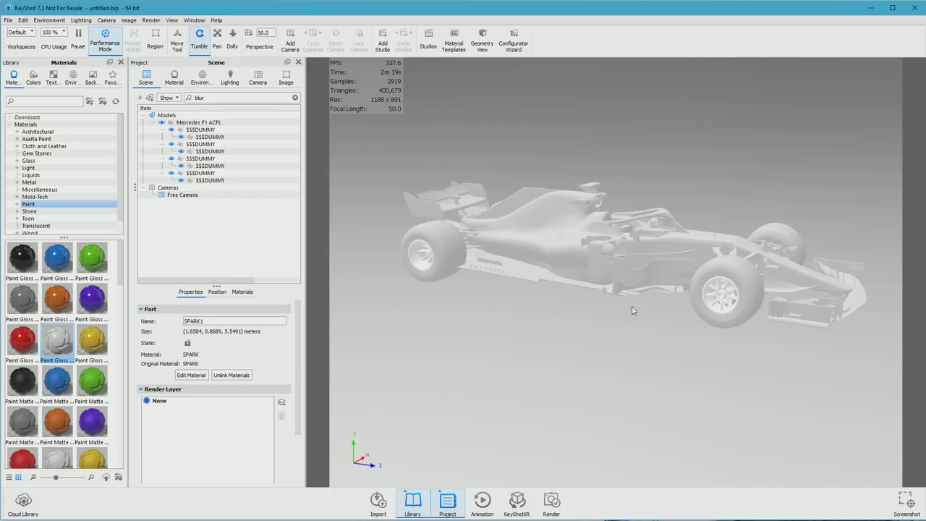
left_click_drag(676, 328, 614, 329)
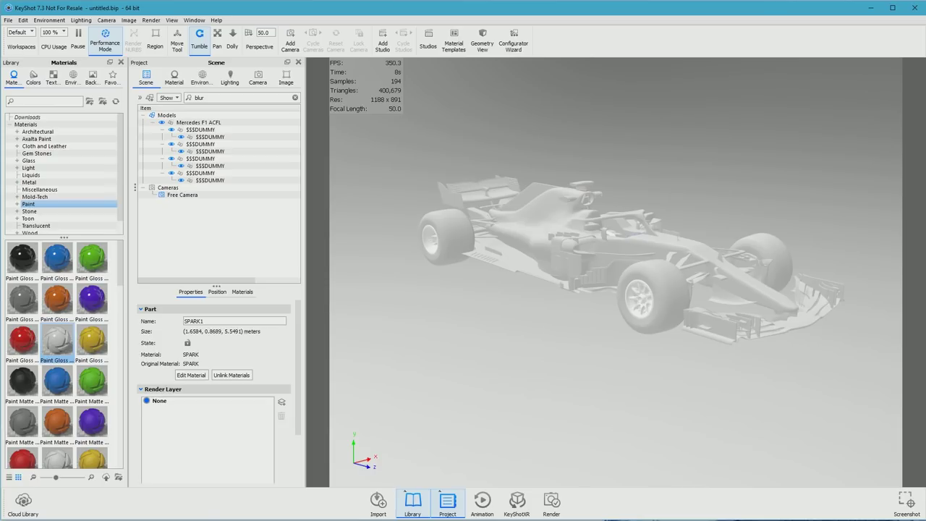
Reopen the texture folder, shrink its window, then minimize it.
key("alt+Tab")
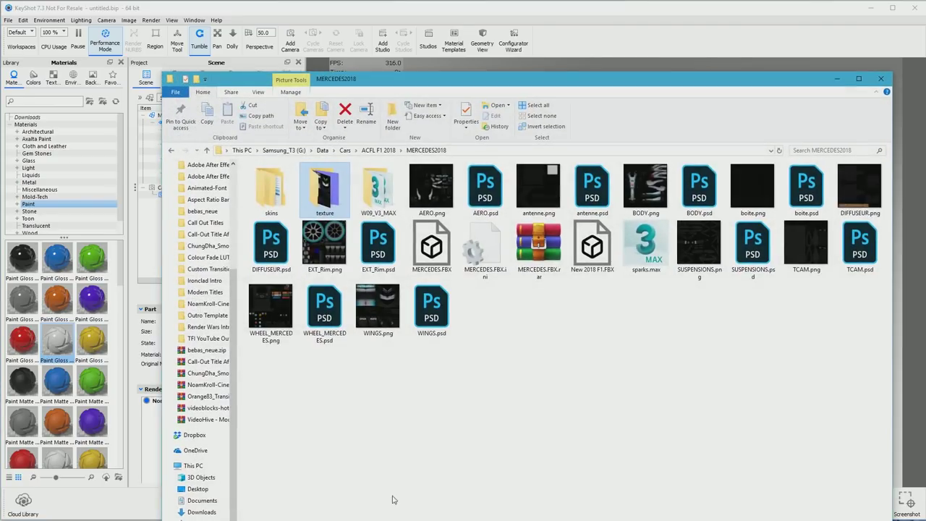
double_click(324, 204)
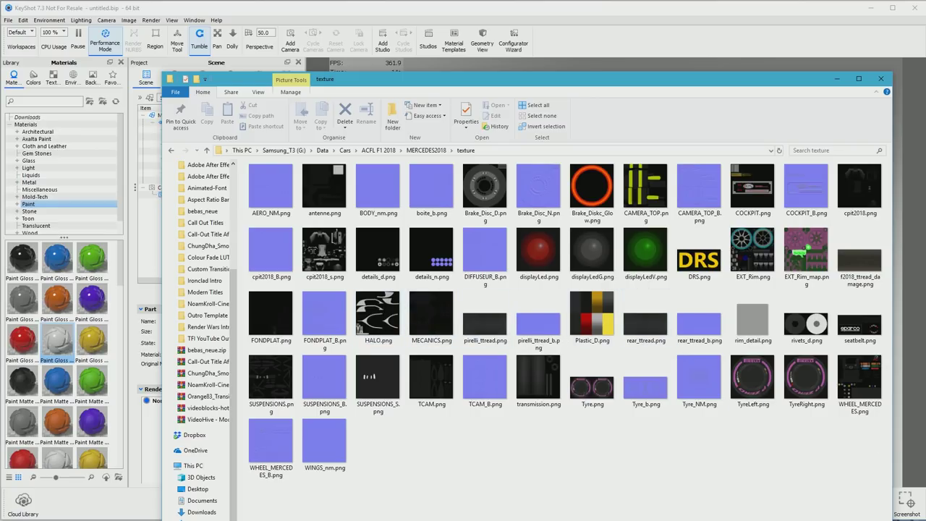
left_click_drag(892, 519, 881, 500)
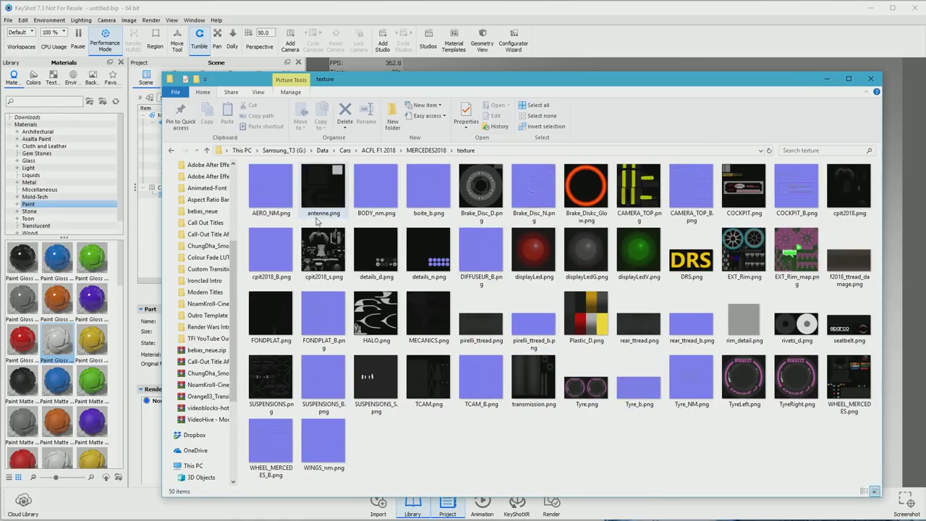
left_click(828, 80)
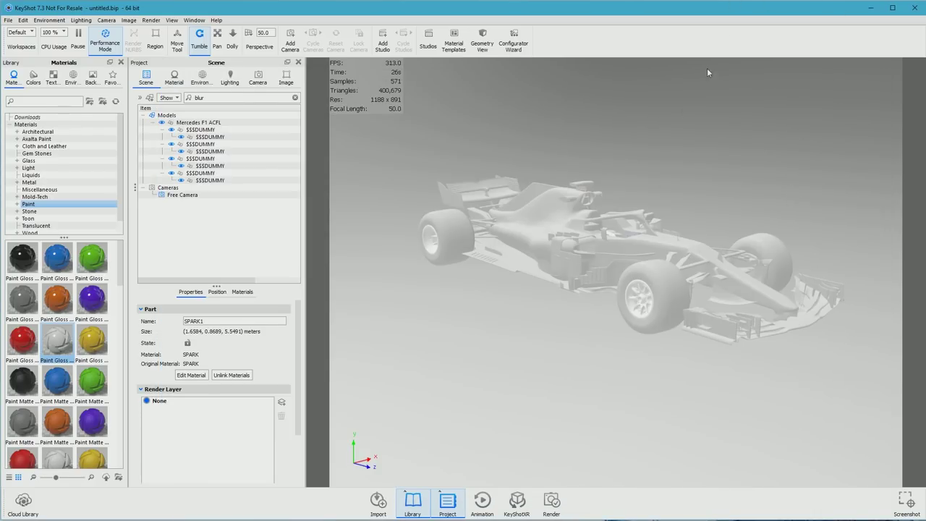
Open the front wing's WINGS material in the Material Graph and reposition its Advanced node.
left_click(767, 327)
left_click_drag(760, 363, 682, 383)
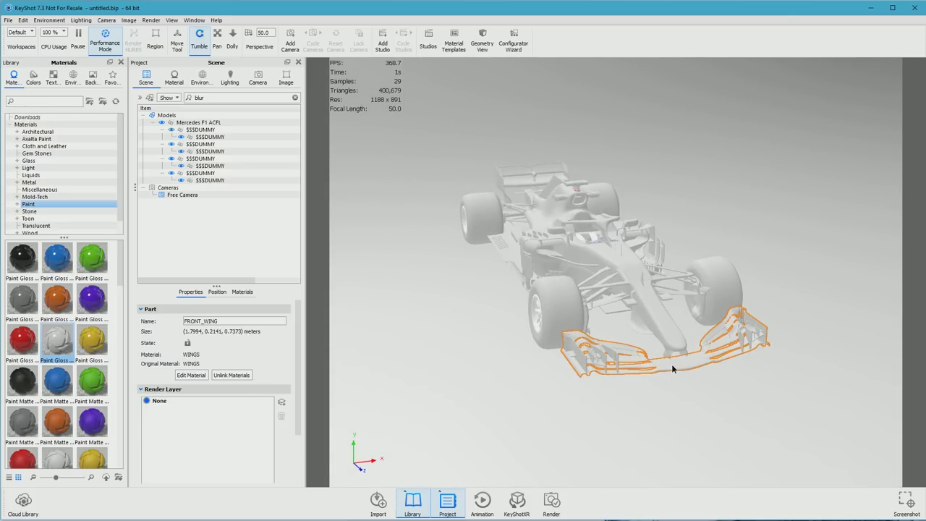
right_click(672, 369)
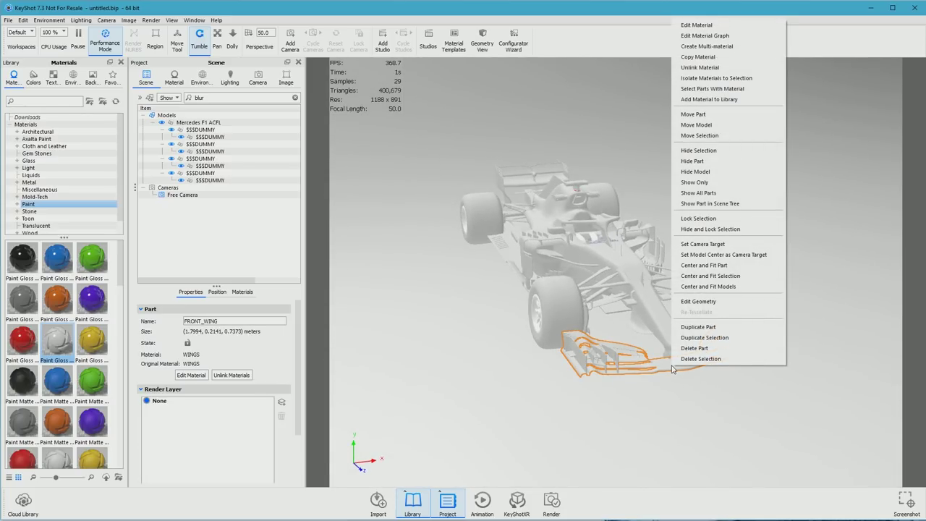
left_click(716, 36)
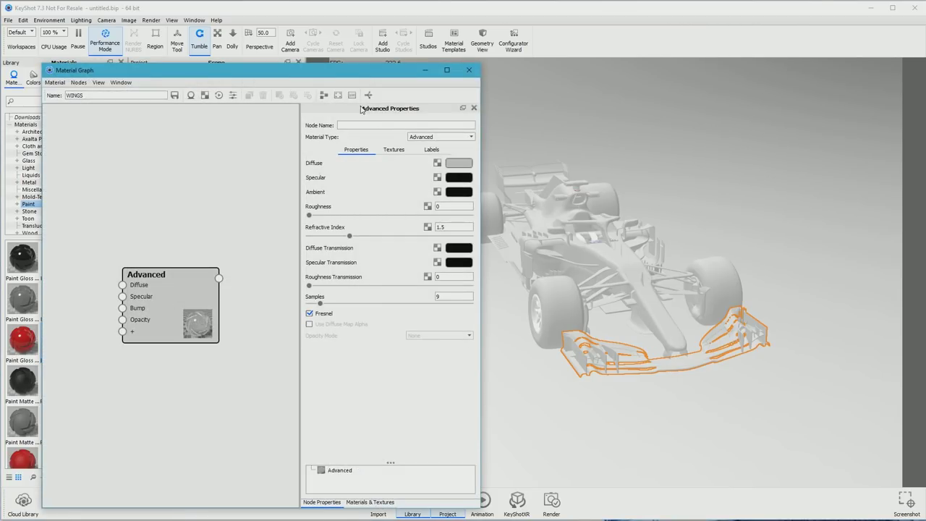
left_click_drag(336, 70, 516, 35)
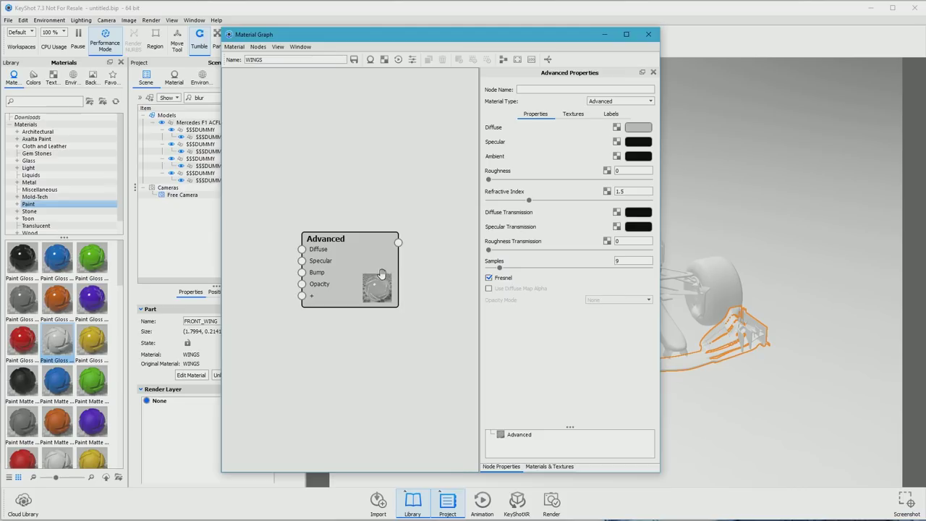
left_click_drag(352, 267, 425, 254)
Add WINGS.psd from the MERCEDES2018 texture folder as a Texture Map node.
key("alt+Tab")
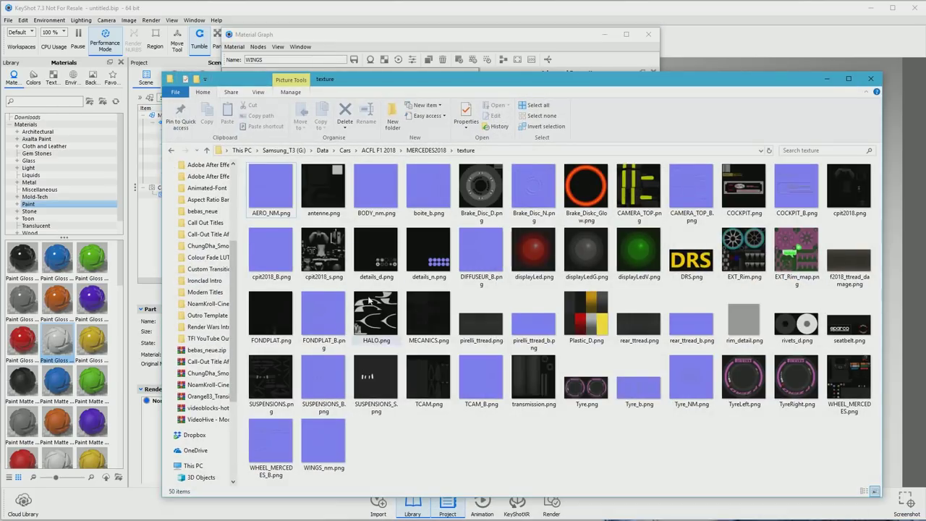
left_click(426, 151)
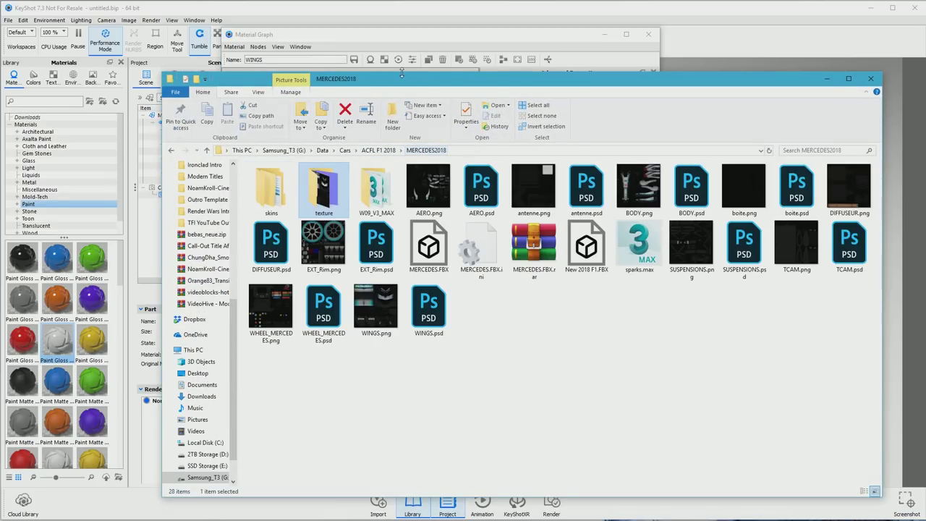
left_click_drag(394, 83, 748, 47)
left_click_drag(924, 340, 913, 345)
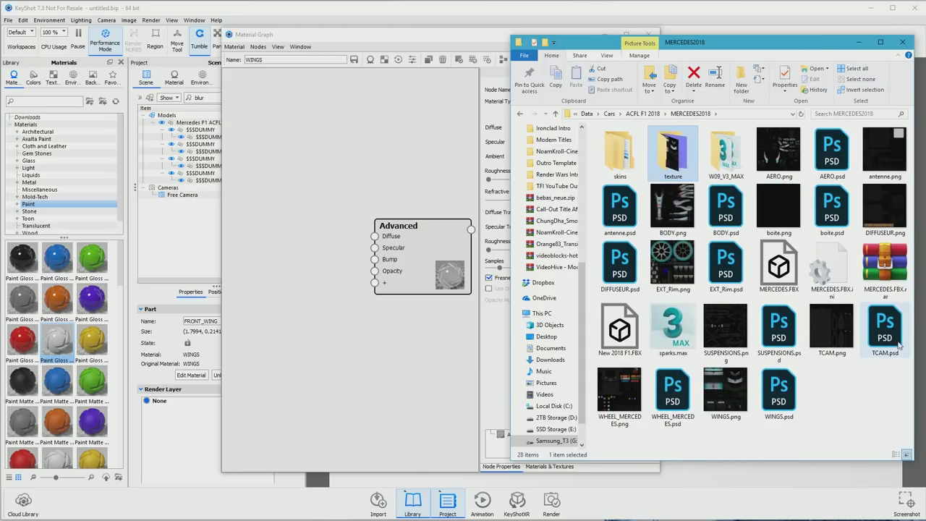
left_click_drag(780, 398, 294, 246)
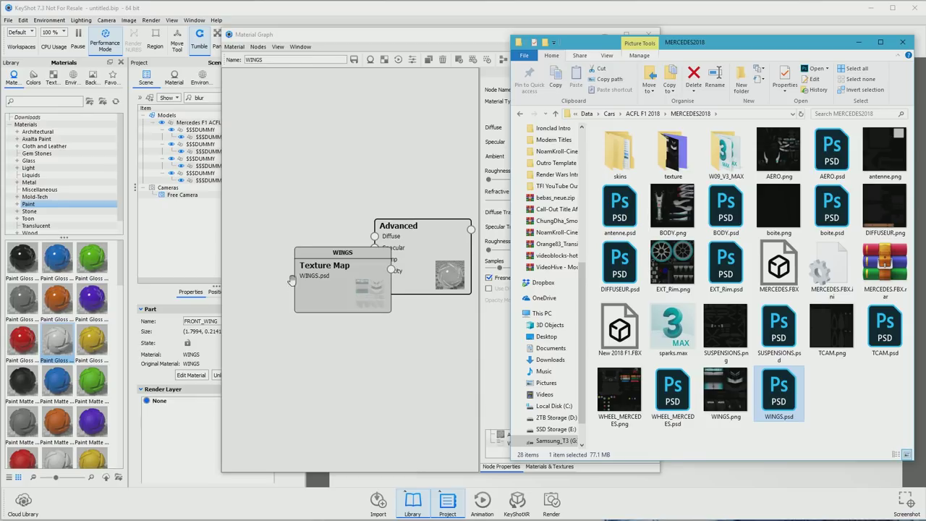
Place the WINGS texture node up and left of the Advanced material.
left_click(309, 332)
left_click_drag(322, 293, 305, 283)
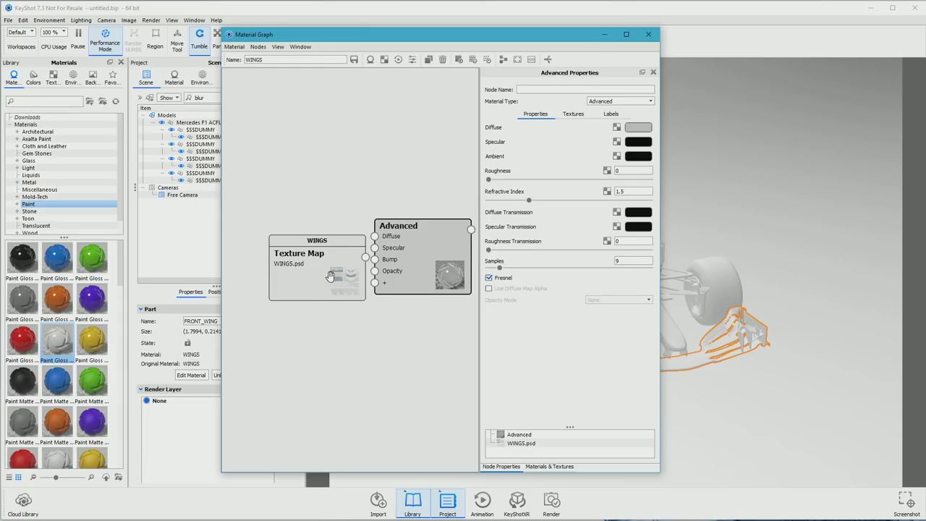
left_click_drag(344, 266, 322, 233)
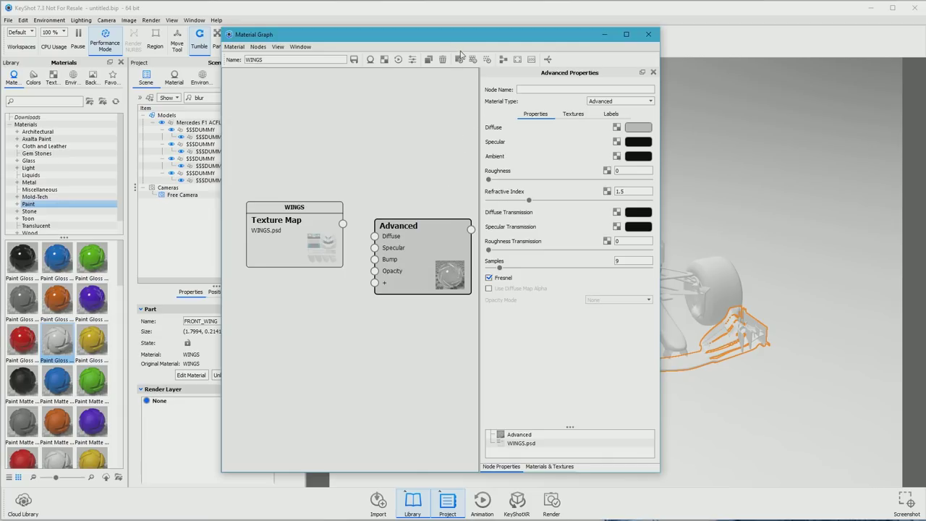
left_click(285, 333)
right_click(286, 334)
mouse_move(318, 352)
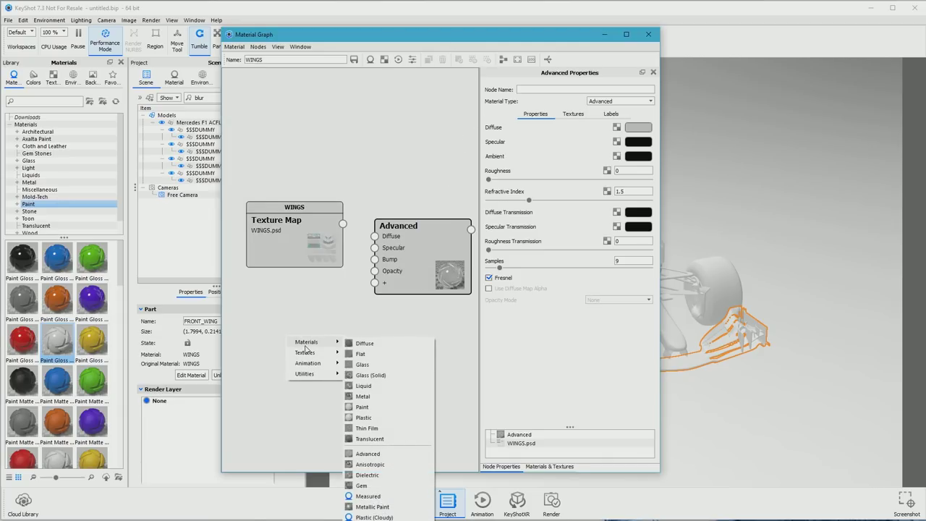
left_click(368, 354)
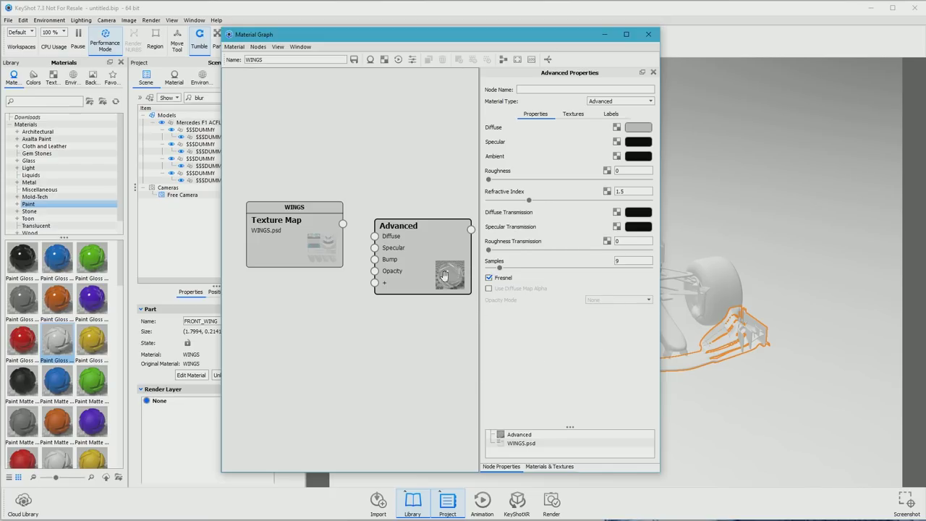
Wire the WINGS texture into Diffuse and switch it to Tiled UV, showing the front-wing livery.
left_click_drag(327, 253, 373, 239)
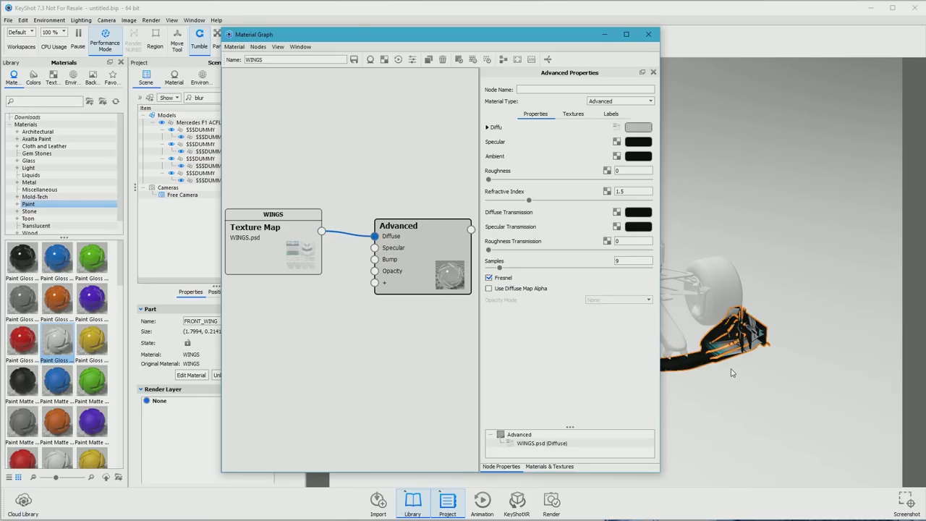
scroll(730, 372, "up", 3)
mouse_move(734, 376)
left_mouse_down()
mouse_move(762, 391)
mouse_move(730, 361)
left_mouse_up()
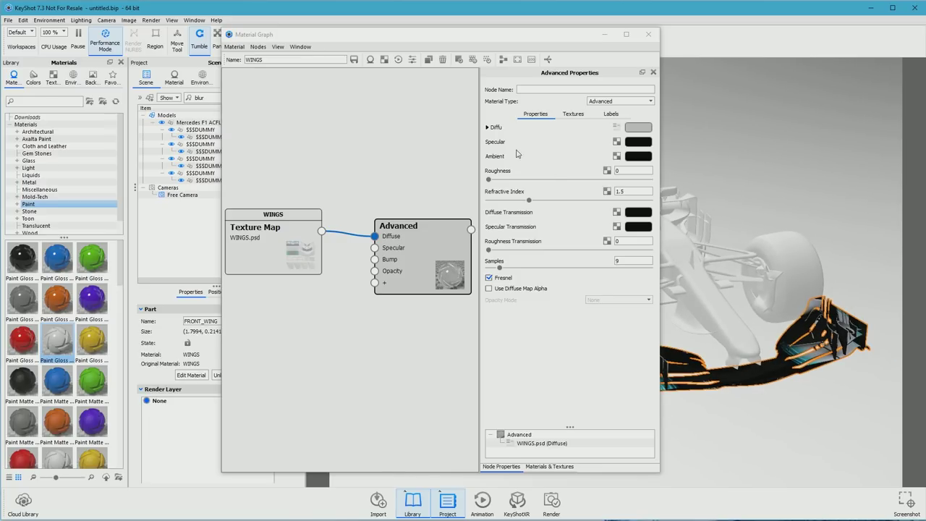
left_click(571, 115)
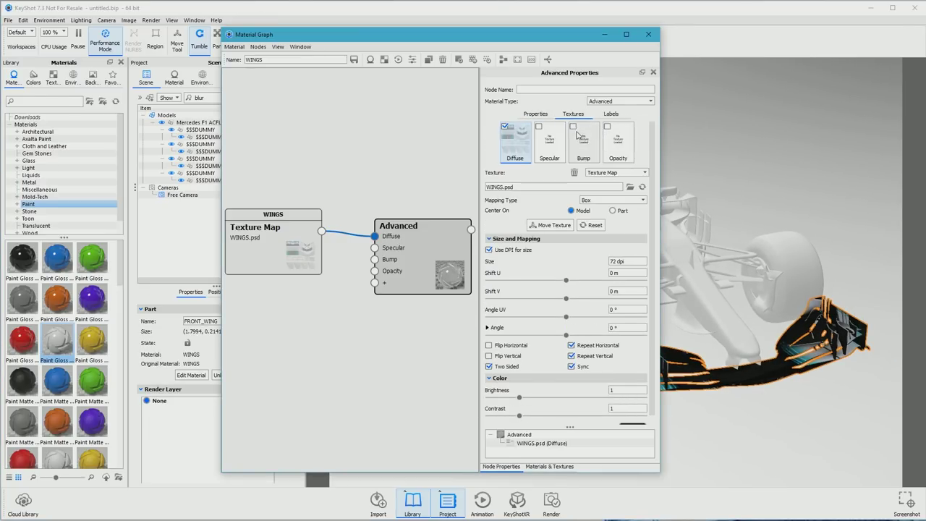
left_click(614, 173)
left_click(603, 199)
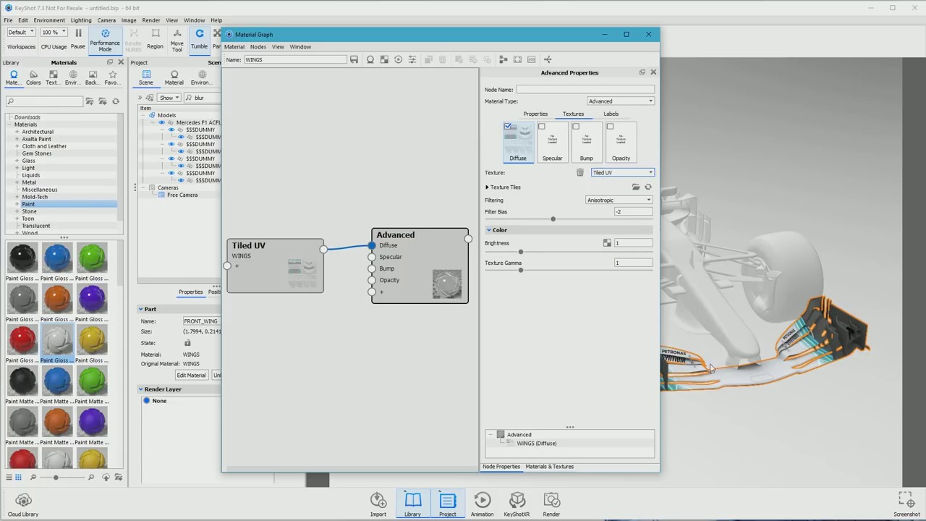
Inspect the front wing from several angles and switch the WINGS material type to Paint.
left_click_drag(730, 407, 726, 322)
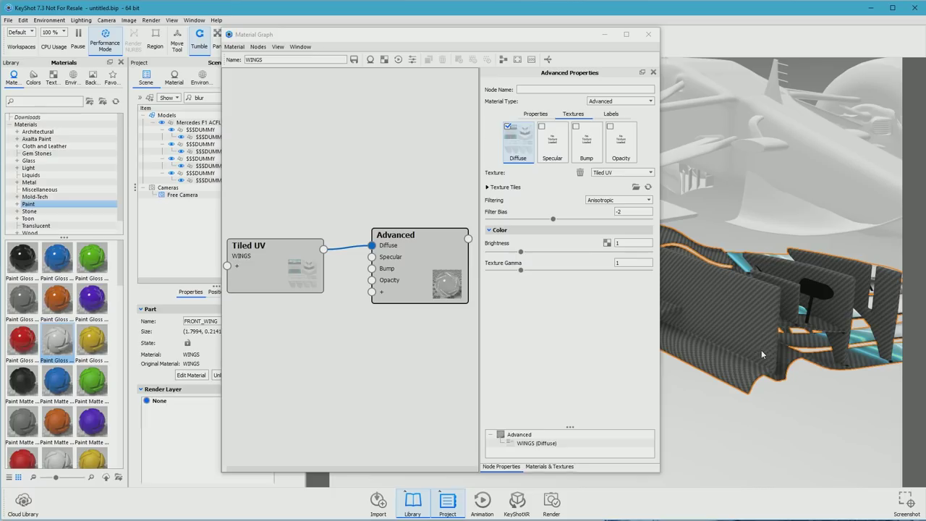
scroll(760, 349, "down", 4)
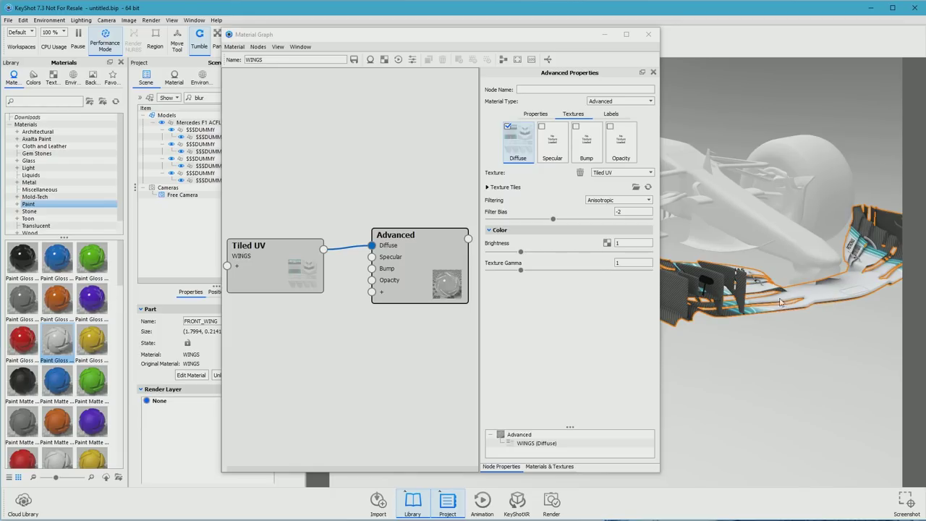
left_click_drag(752, 307, 725, 364)
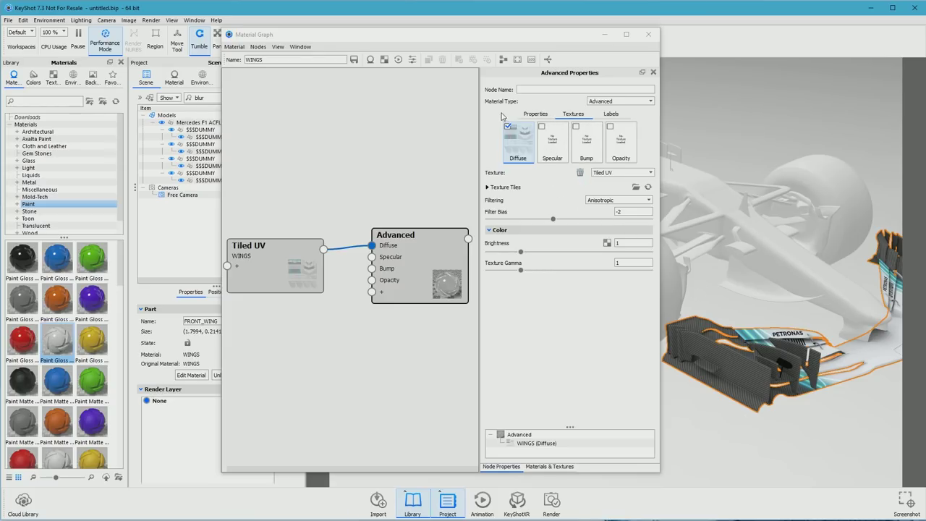
left_click(642, 102)
left_click(608, 155)
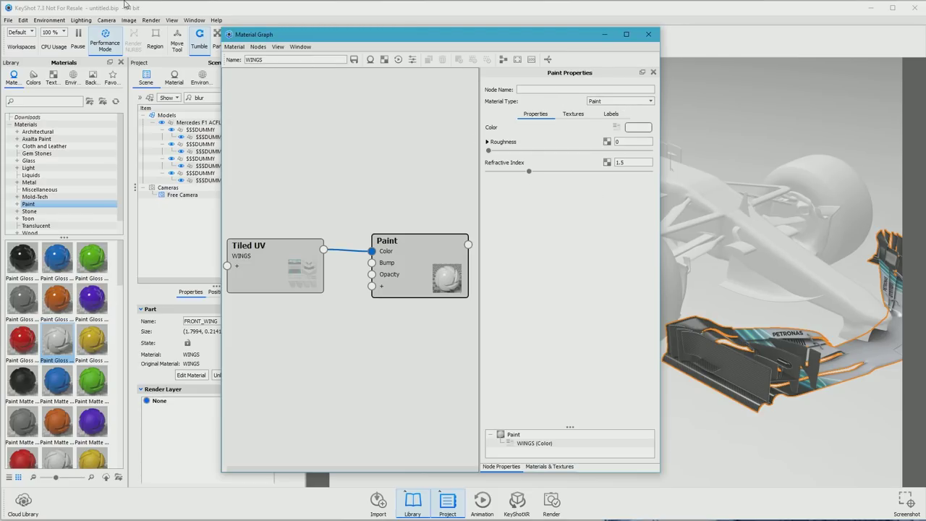
Turn off Performance Mode, try Plastic and Metallic Paint, then return the WINGS material to Paint.
left_click(120, 46)
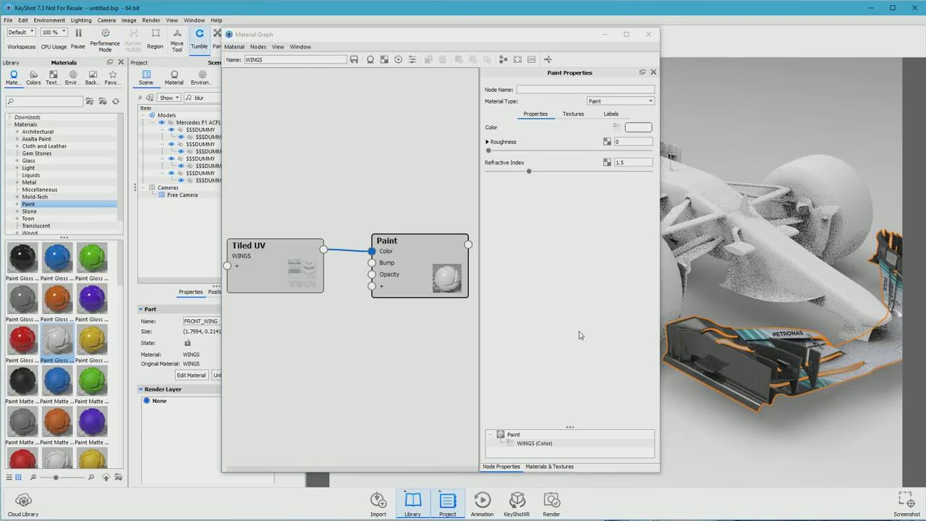
scroll(774, 391, "up", 5)
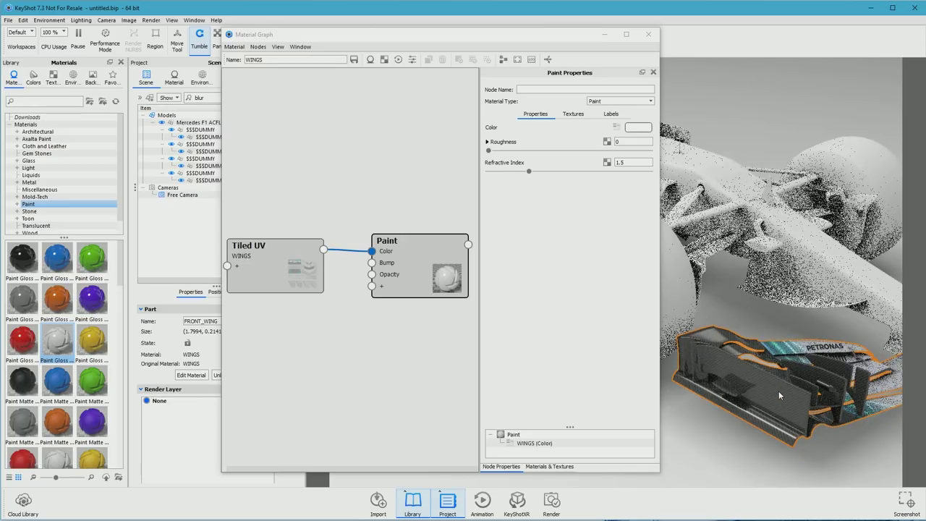
left_click_drag(831, 341, 712, 370)
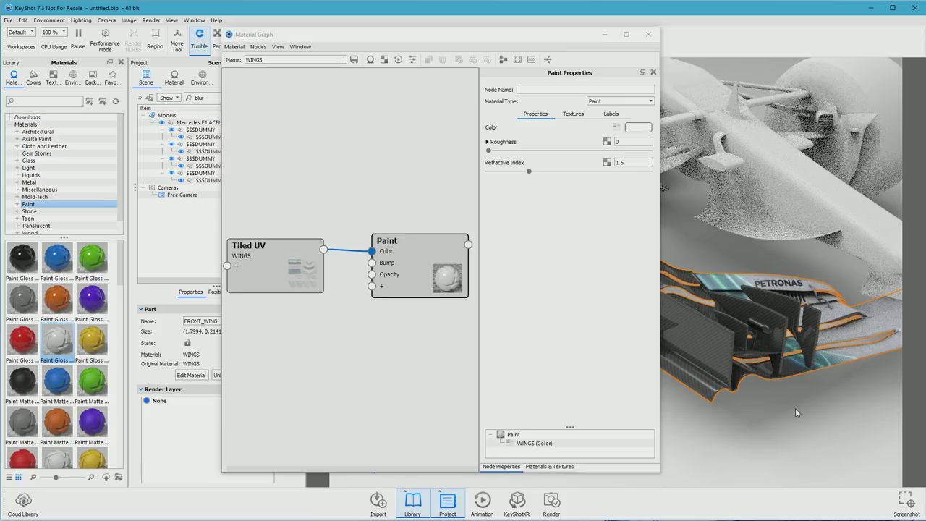
left_click(603, 102)
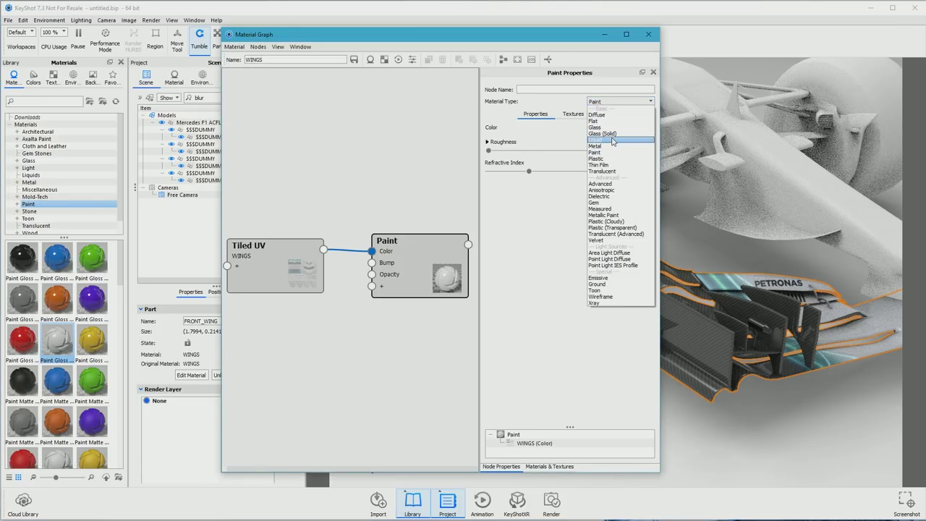
left_click(614, 160)
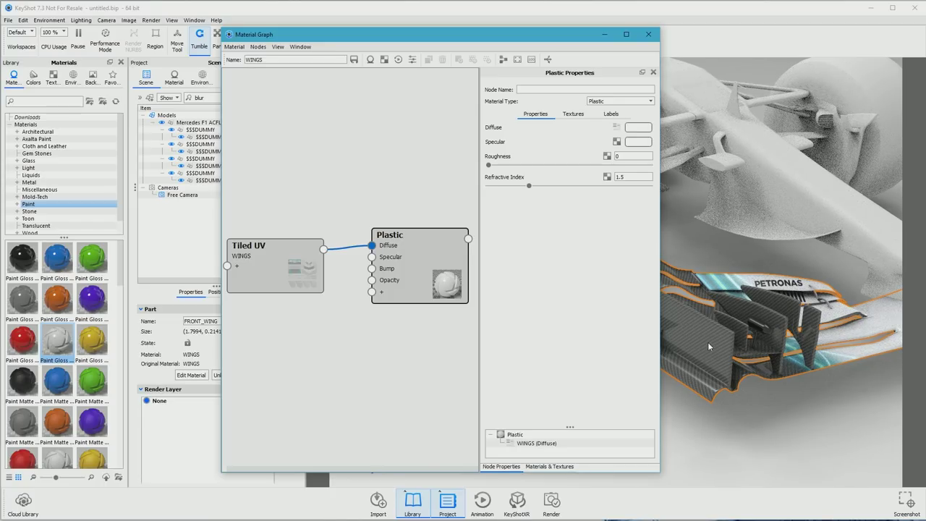
left_click(606, 101)
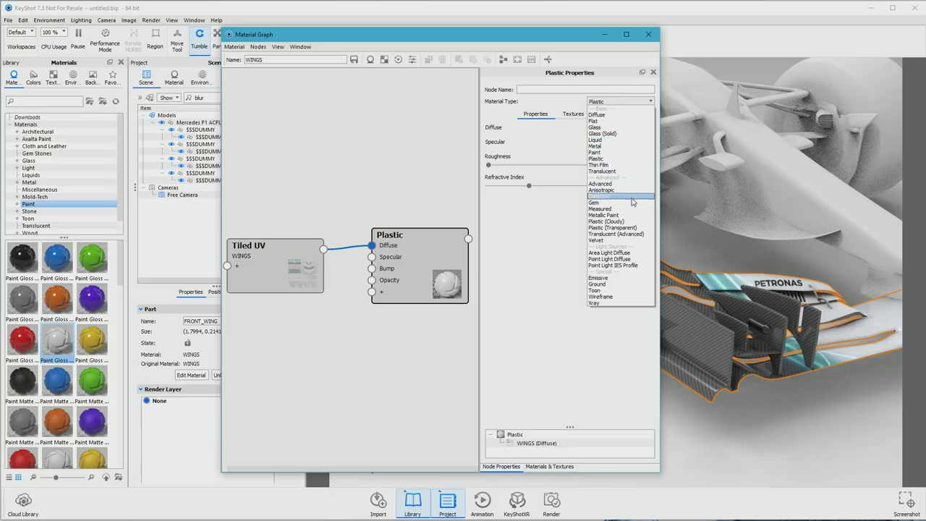
left_click(611, 210)
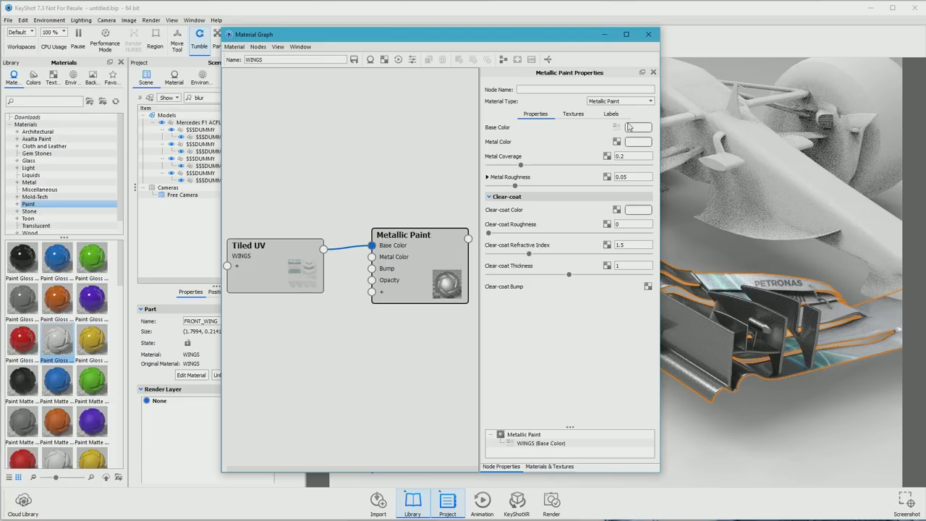
left_click(635, 102)
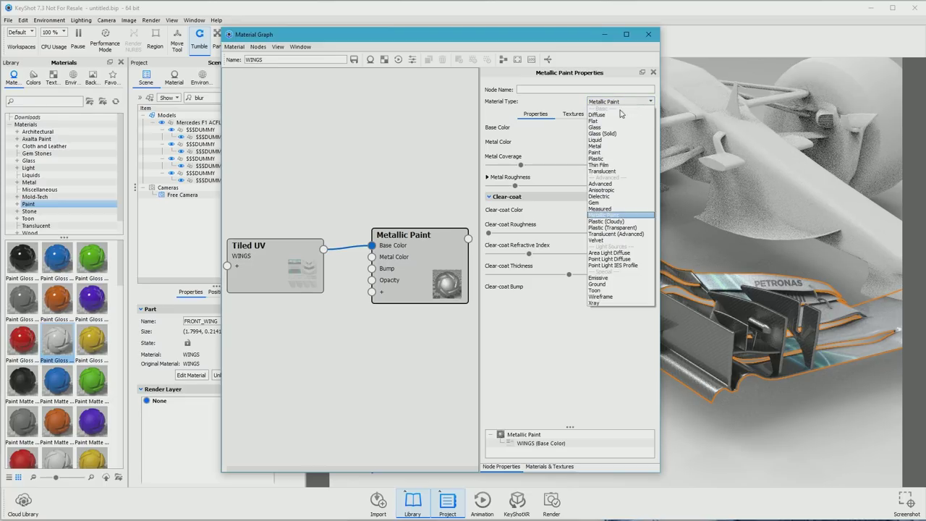
left_click(611, 152)
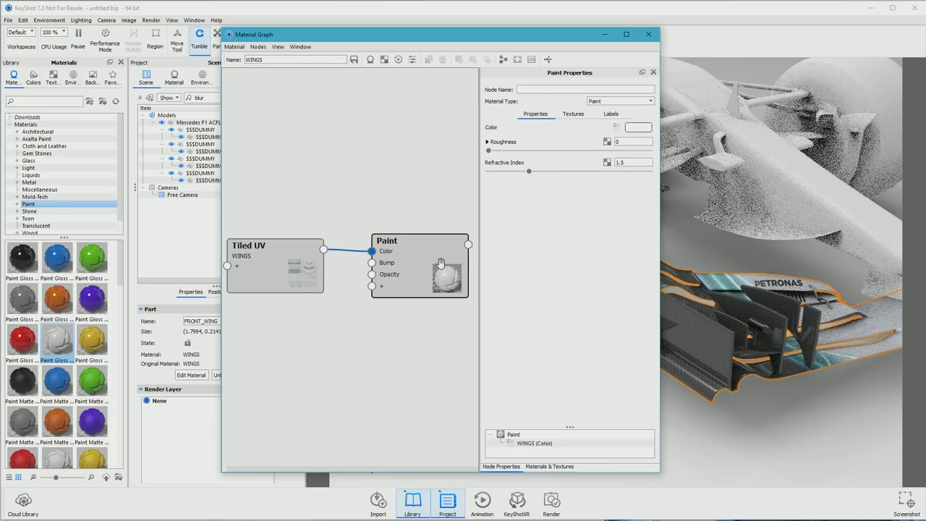
left_click_drag(723, 379, 673, 369)
scroll(688, 381, "up", 5)
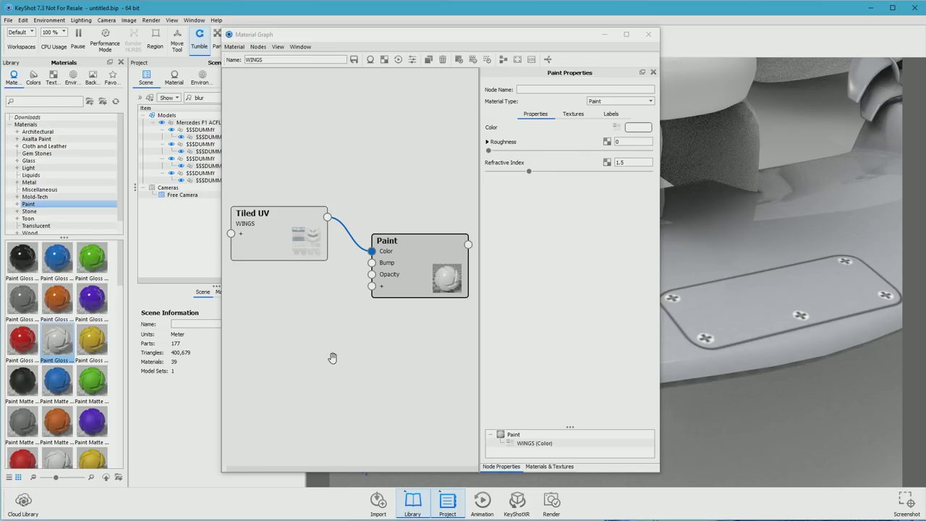
Drag WINGS_nm.png from the texture folder into the Material Graph.
key("alt+Tab")
double_click(672, 151)
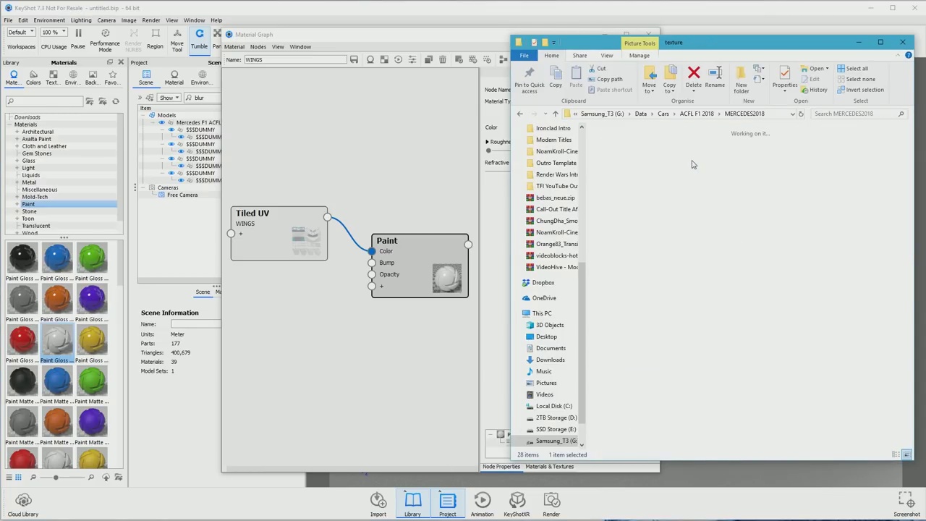
scroll(763, 366, "down", 5)
left_click(662, 416)
left_click_drag(672, 416, 308, 347)
Connect WINGS_nm to Bump, set it to Tiled UV, and enable Normal Map.
mouse_move(347, 373)
left_mouse_down()
mouse_move(275, 327)
mouse_move(363, 292)
mouse_move(372, 263)
left_mouse_up()
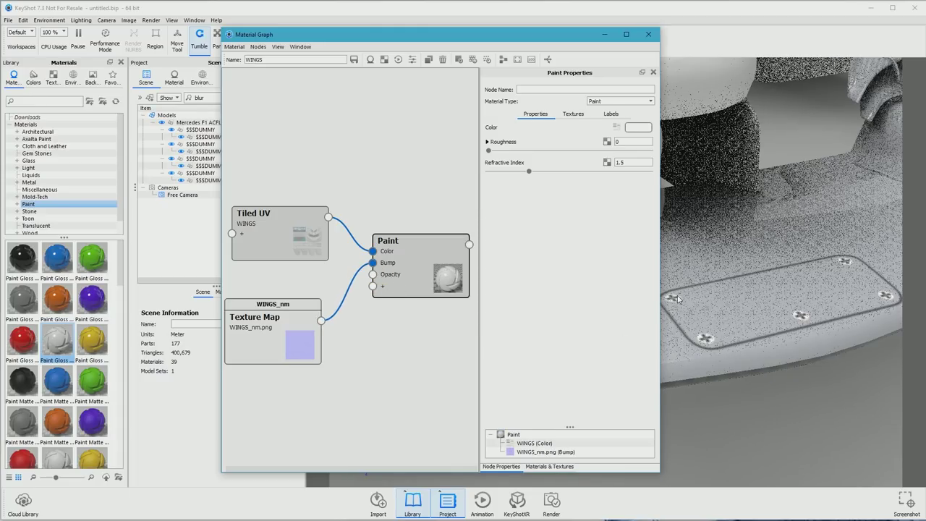
left_click(572, 114)
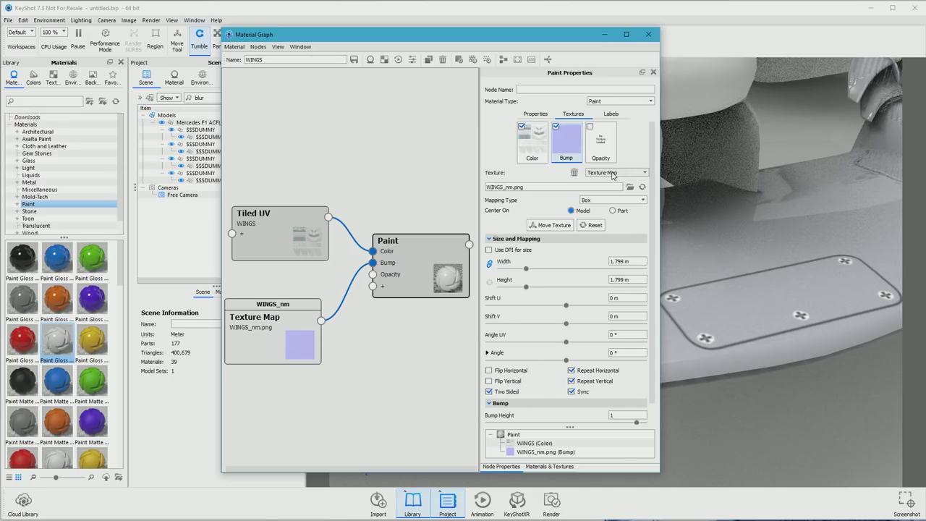
left_click(615, 173)
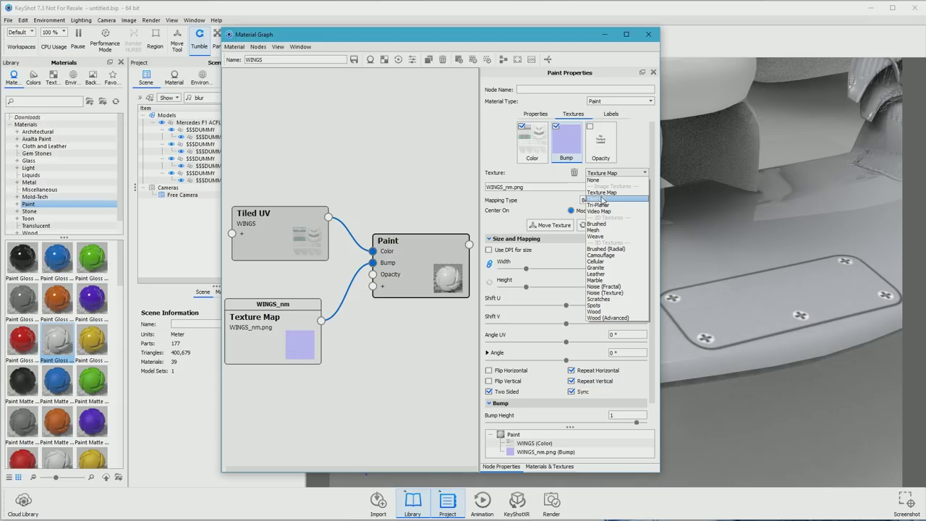
left_click(601, 199)
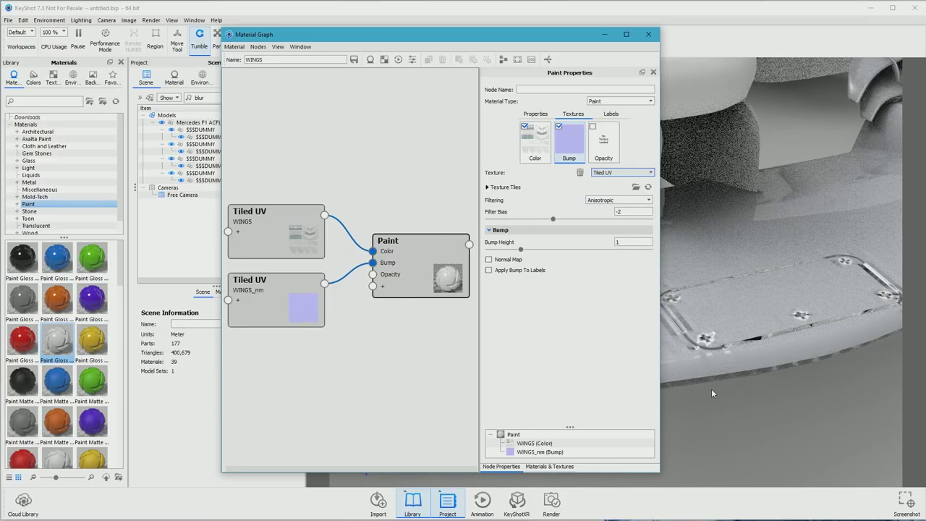
left_click(507, 259)
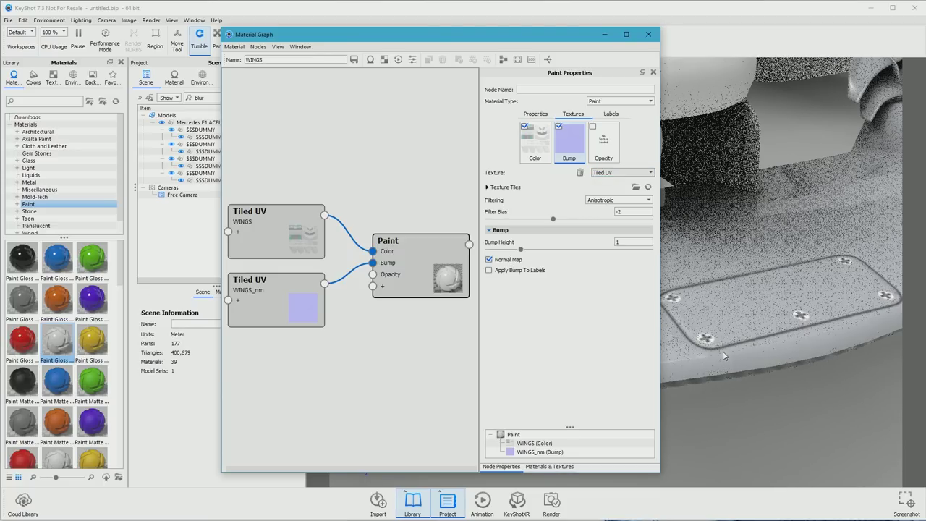
Raise the Bump Height to 2 and orbit to check the wing surface.
scroll(711, 363, "up", 5)
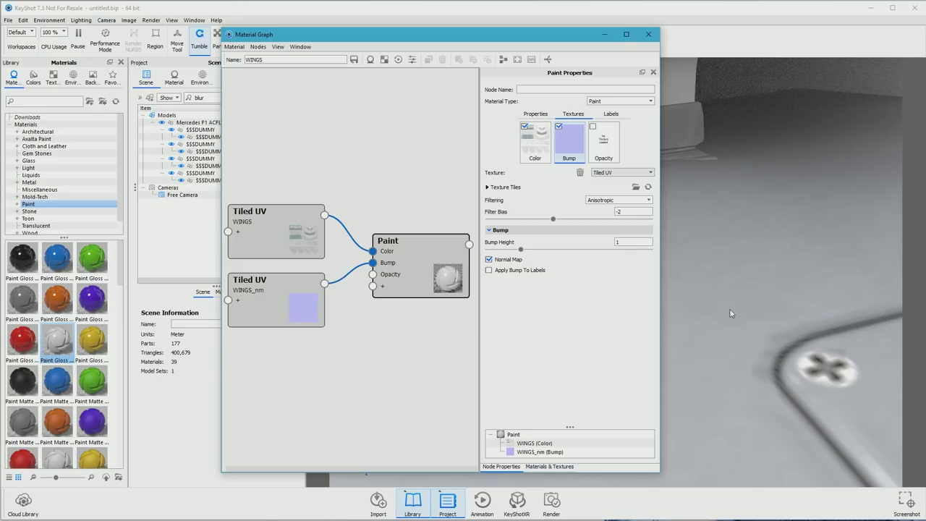
double_click(617, 241)
key("Return")
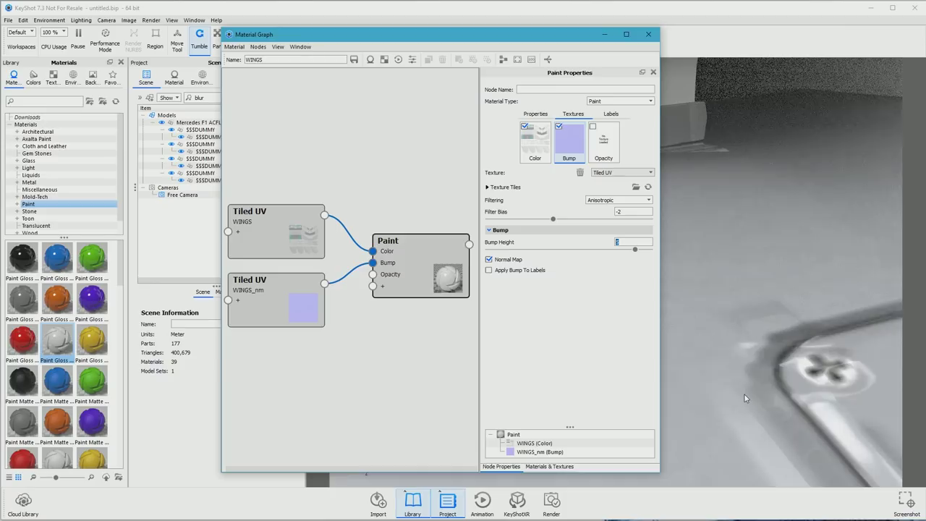
scroll(746, 395, "down", 3)
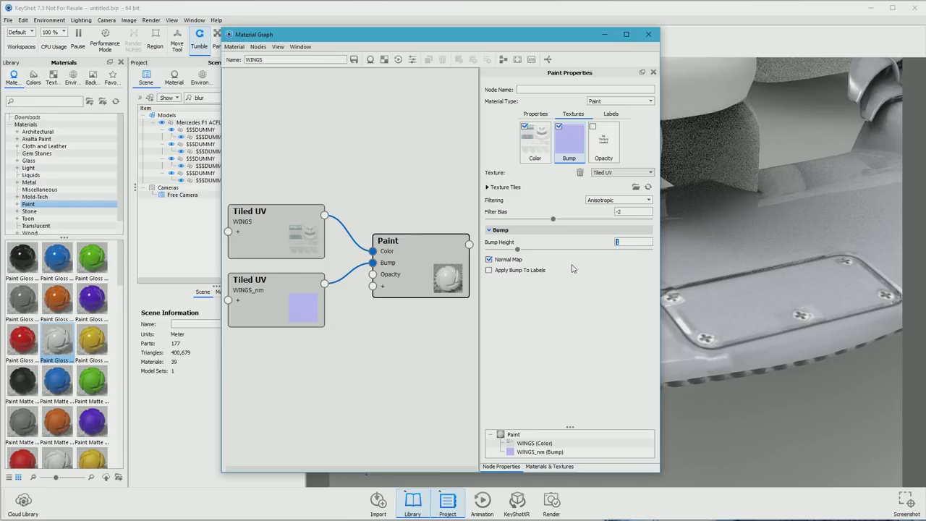
type("2")
key("Return")
scroll(723, 376, "down", 5)
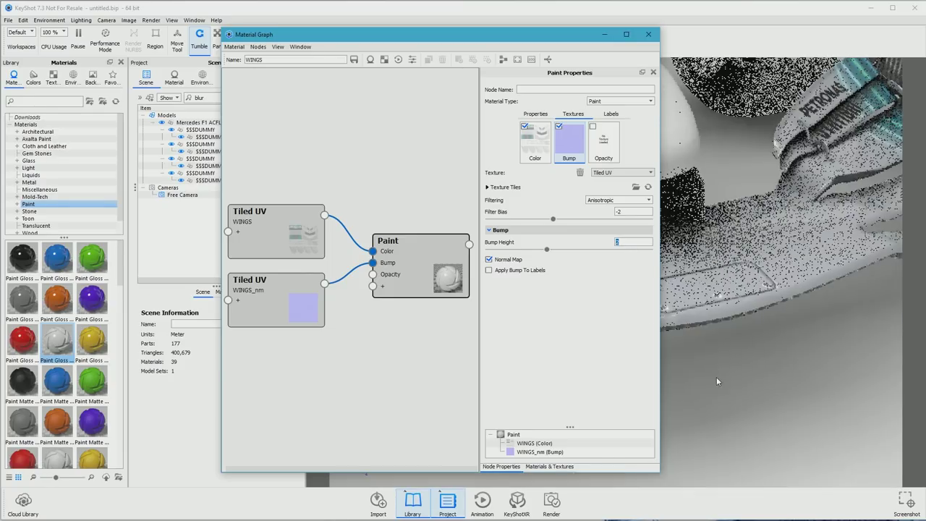
left_click(716, 377)
left_click_drag(734, 334, 807, 234)
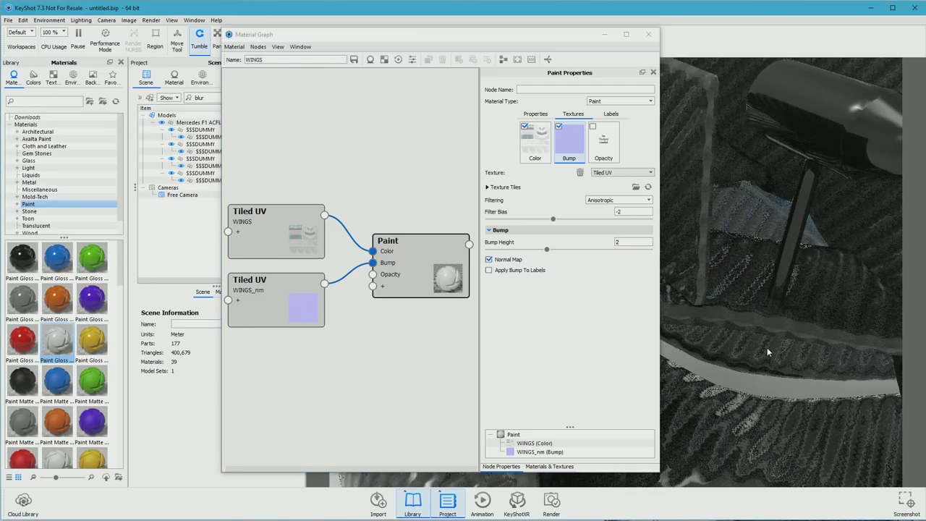
scroll(747, 402, "down", 3)
Try Bump Height values of 1 and 0.1 on the WINGS material.
double_click(617, 242)
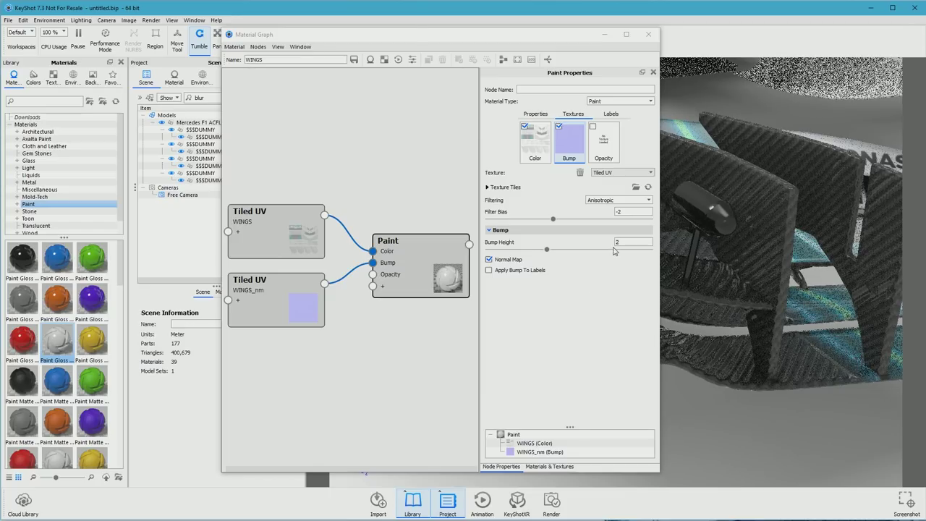
type("1")
key("Return")
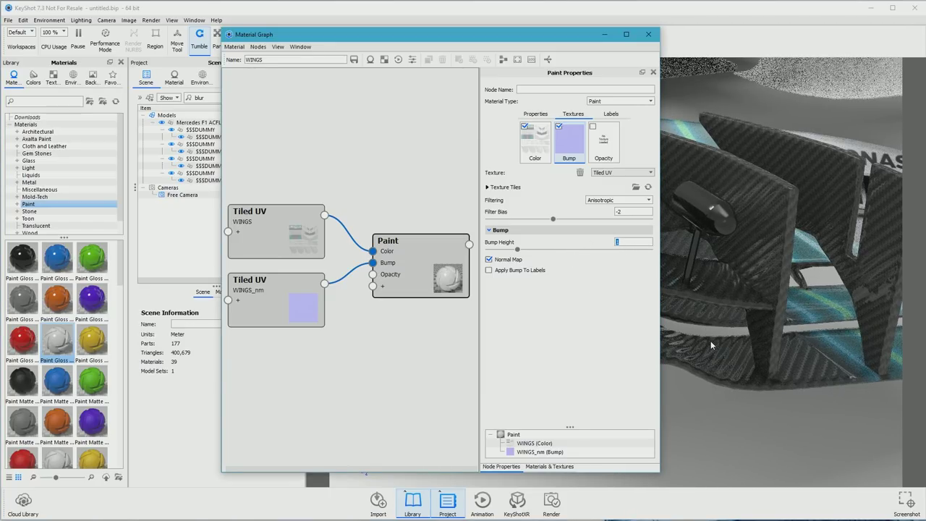
scroll(716, 368, "up", 3)
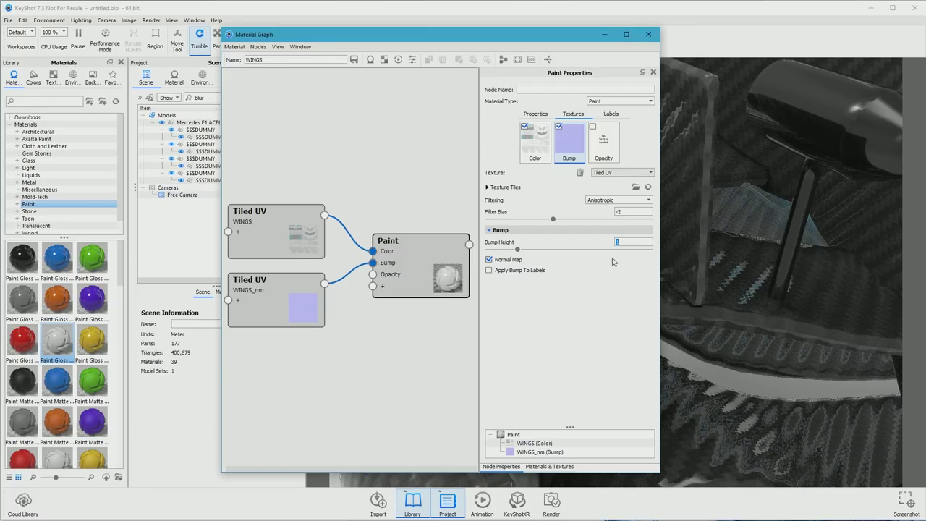
key("Return")
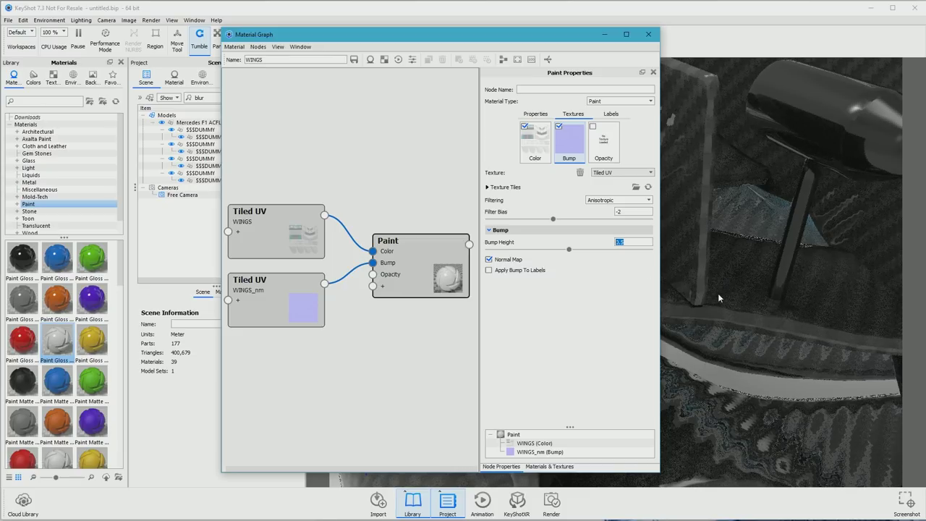
type("0.1")
key("Return")
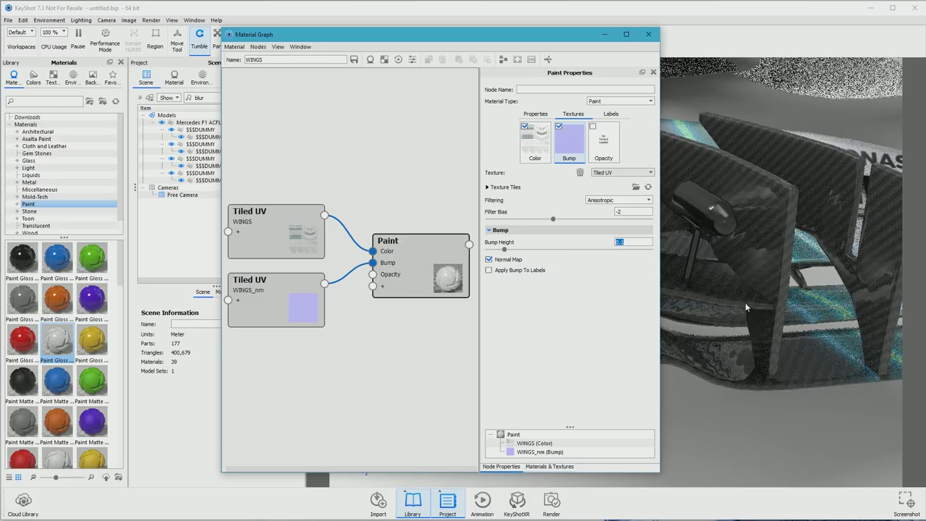
Settle on a Bump Height of 0.5 and close the Material Graph.
left_click_drag(752, 312, 793, 334)
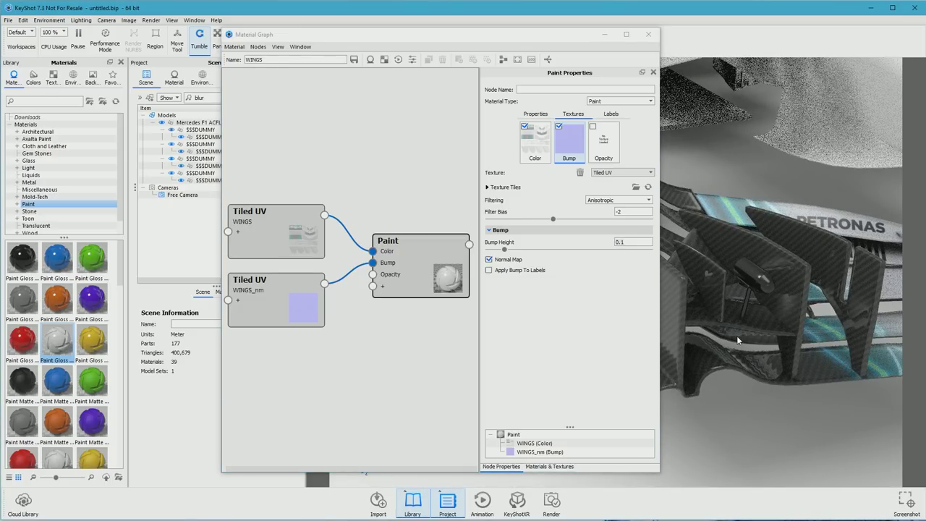
scroll(737, 340, "up", 10)
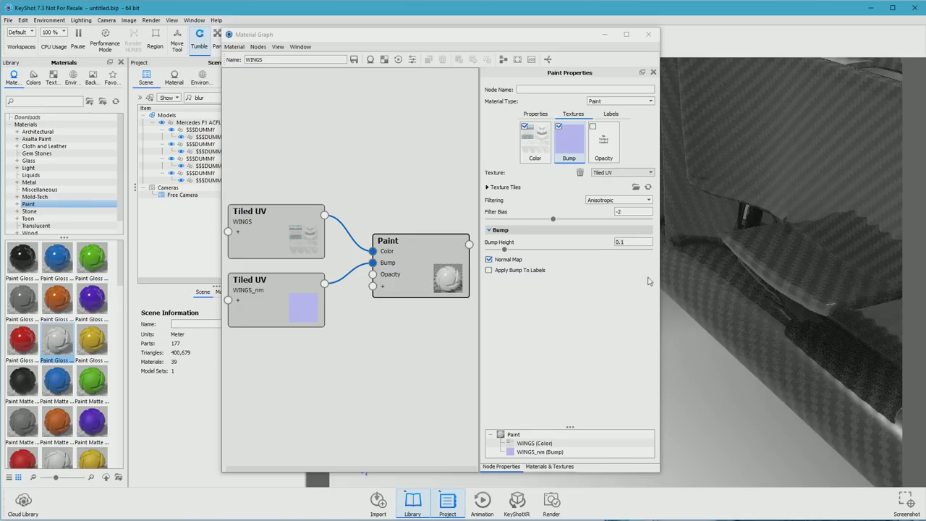
left_click(634, 243)
double_click(620, 242)
key("Return")
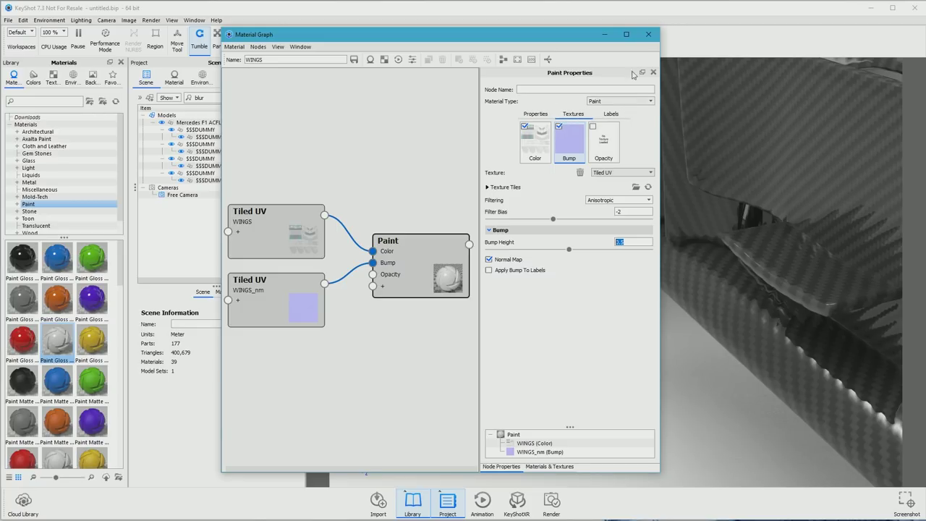
left_click(647, 34)
Orbit around the whole car, then select the front wing and open its context menu.
scroll(679, 245, "down", 8)
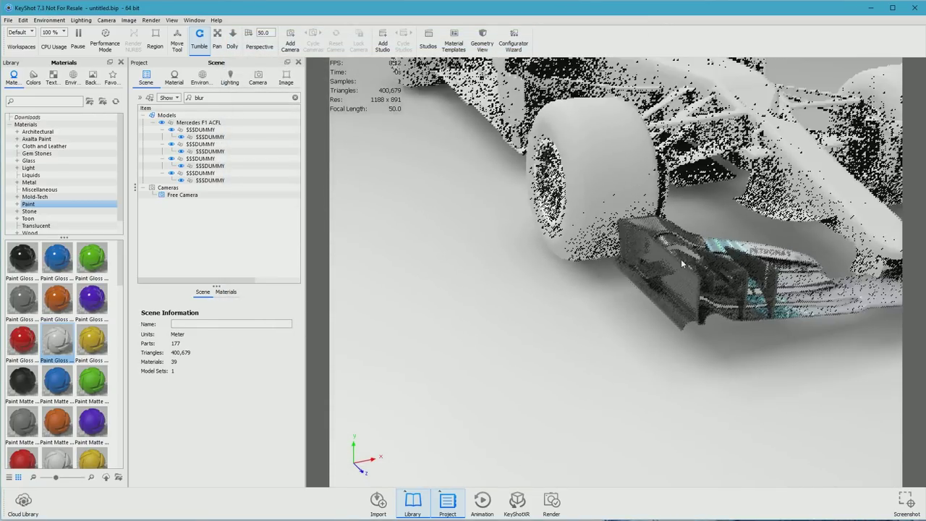
left_click_drag(688, 284, 572, 359)
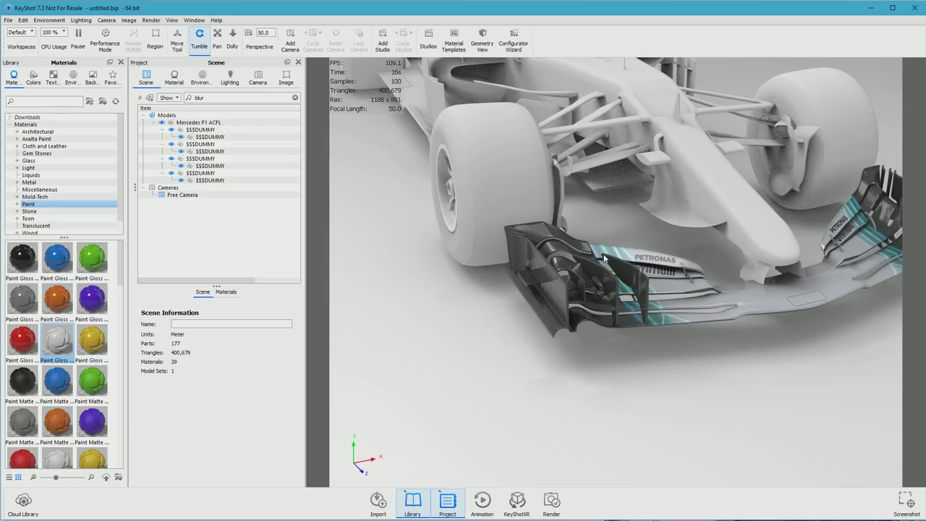
left_click_drag(565, 292, 730, 340)
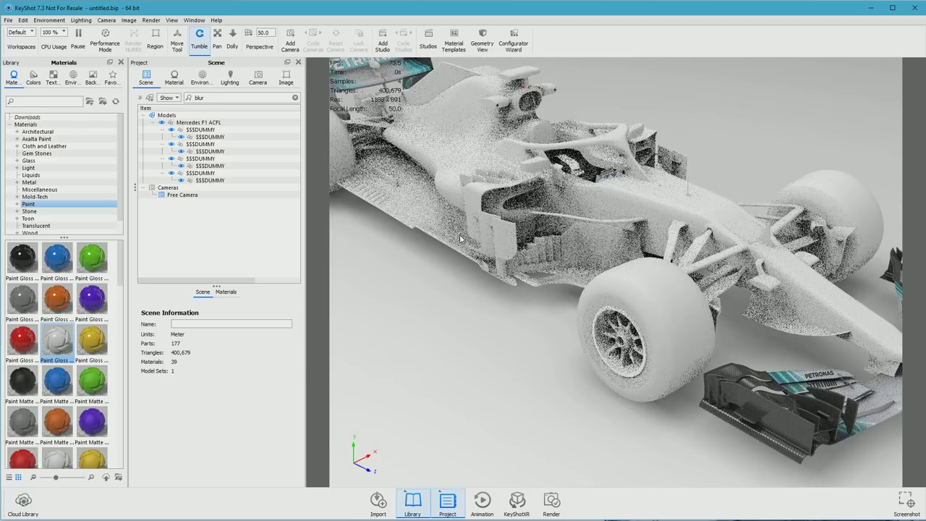
left_click(474, 170)
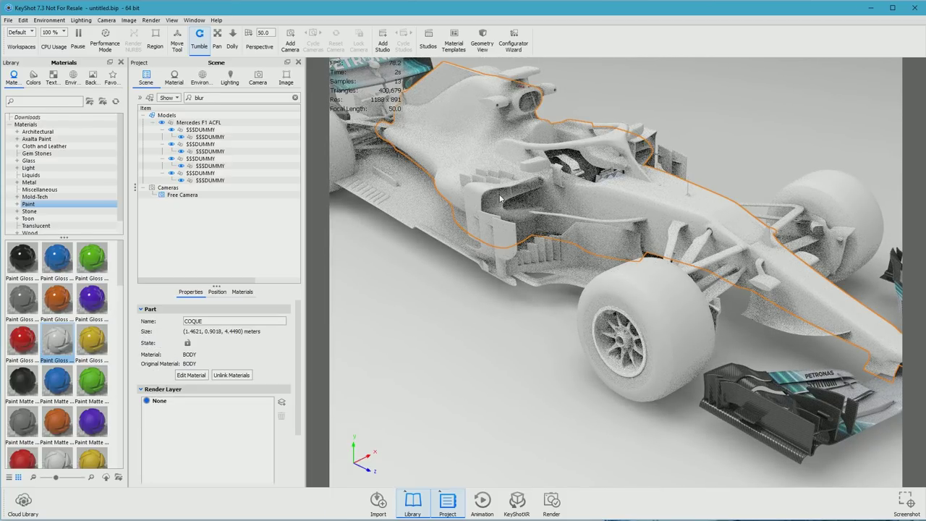
left_click_drag(495, 307, 684, 272)
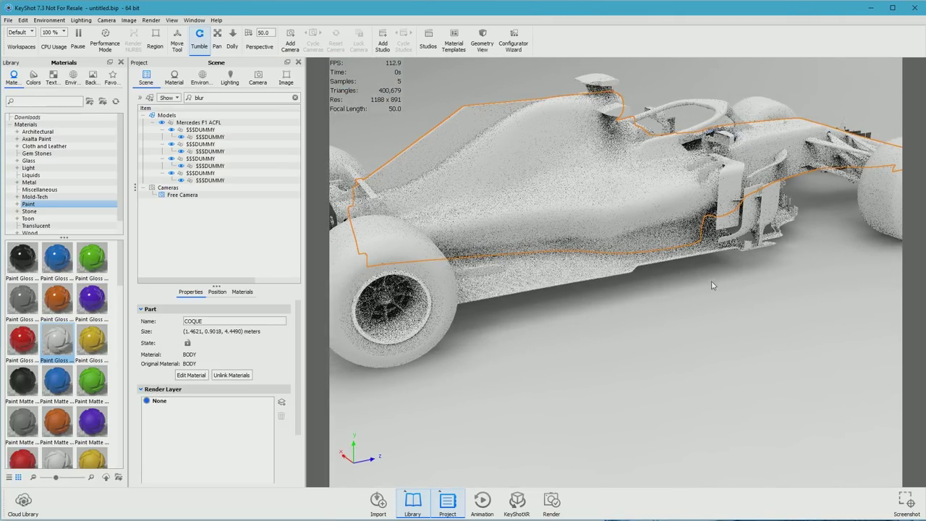
right_click(536, 189)
left_click_drag(550, 201, 569, 337)
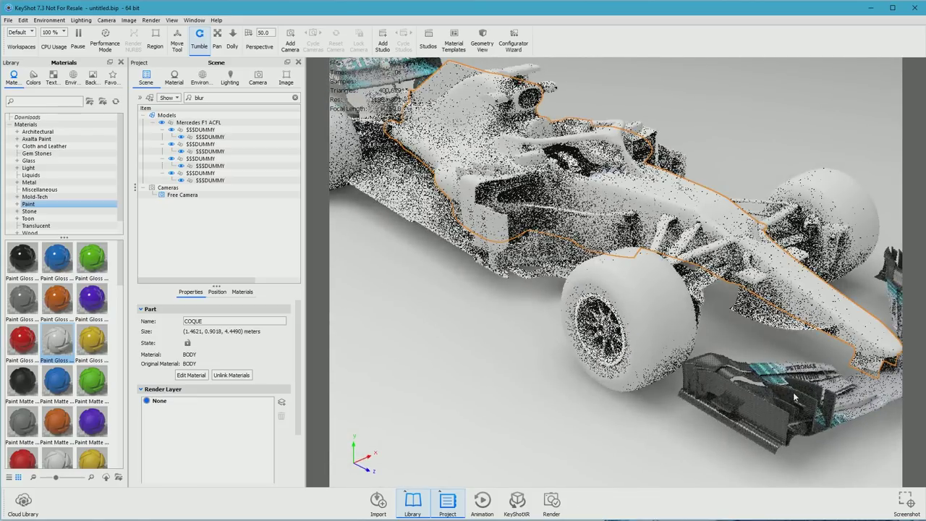
left_click(766, 395)
right_click(783, 396)
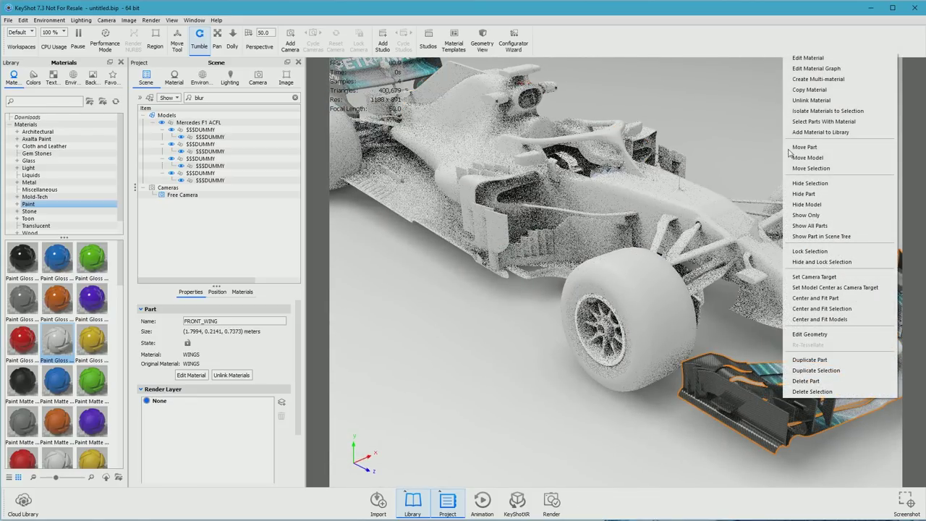
Open the front wing's Material Graph, leave its name unchanged, and close it.
left_click(815, 69)
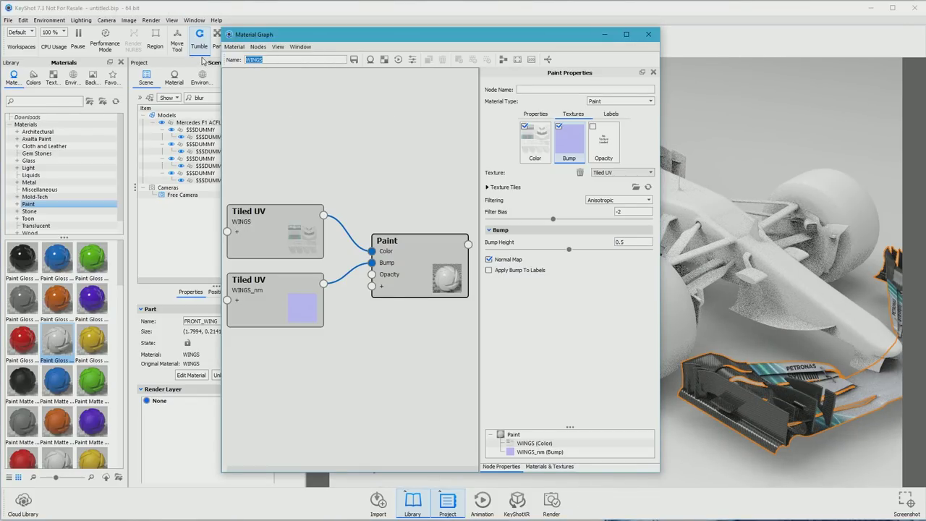
type("F")
key("BackSpace")
key("BackSpace")
key("BackSpace")
key("BackSpace")
key("BackSpace")
key("BackSpace")
key("BackSpace")
key("BackSpace")
left_click(648, 34)
Orbit past the textured rear wing, then select body part COQUE and open its context menu.
left_click_drag(593, 217, 525, 186)
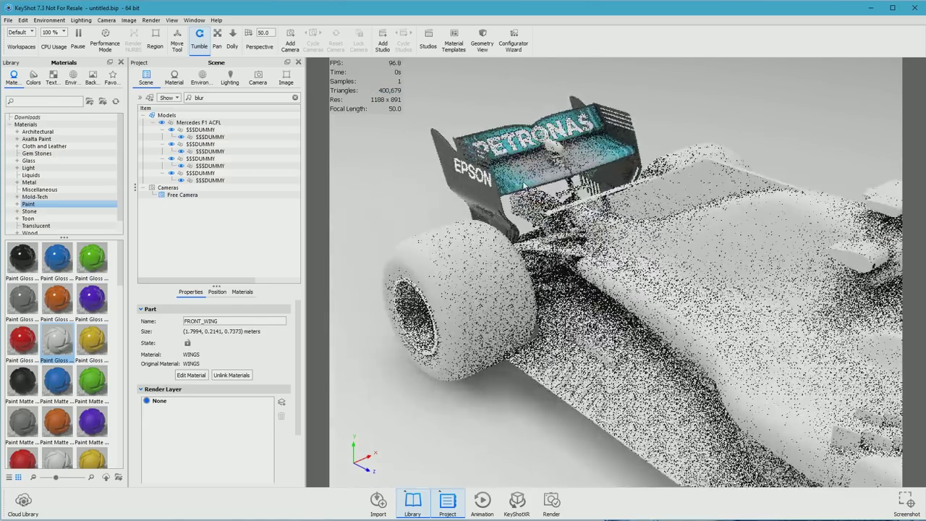
scroll(525, 185, "down", 5)
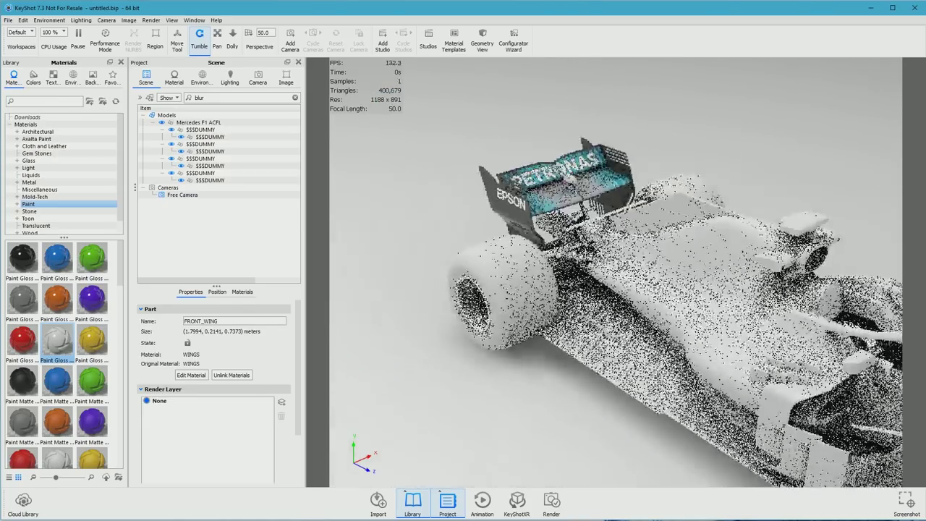
left_click_drag(567, 178, 415, 193)
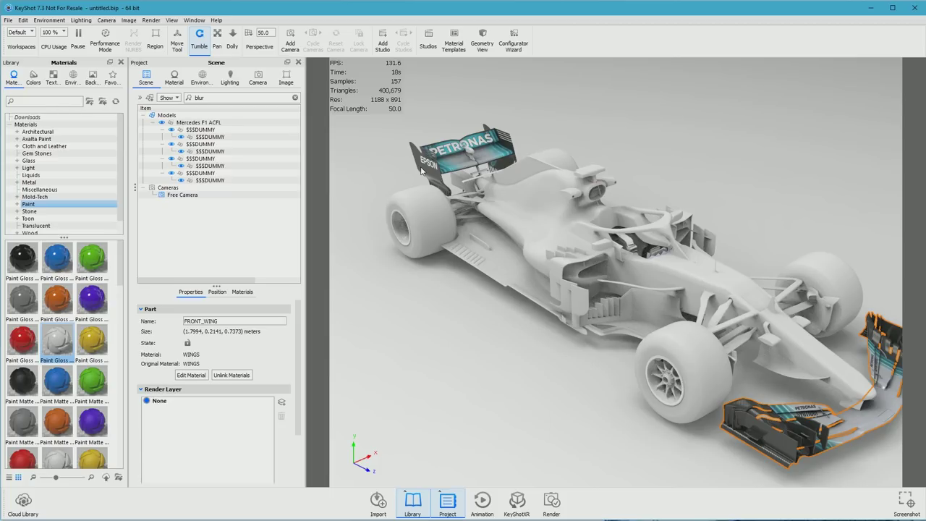
left_click(543, 223)
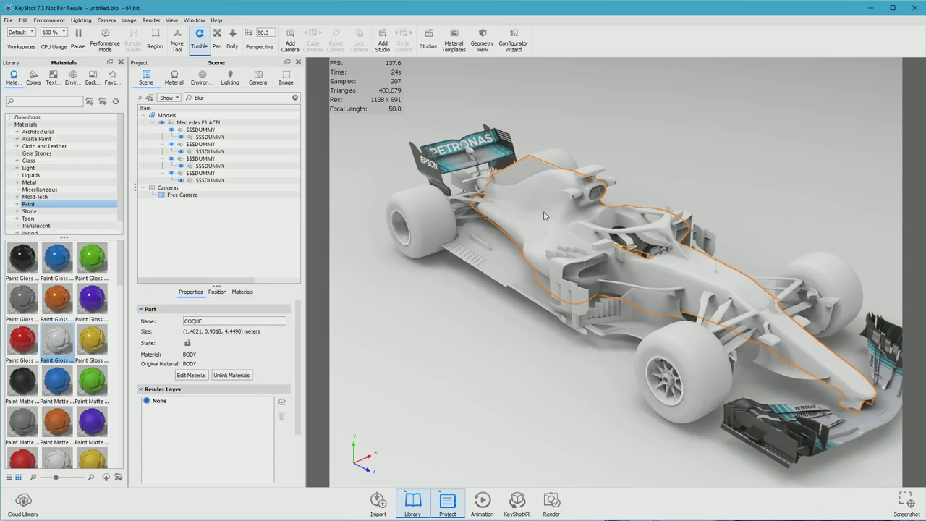
right_click(540, 210)
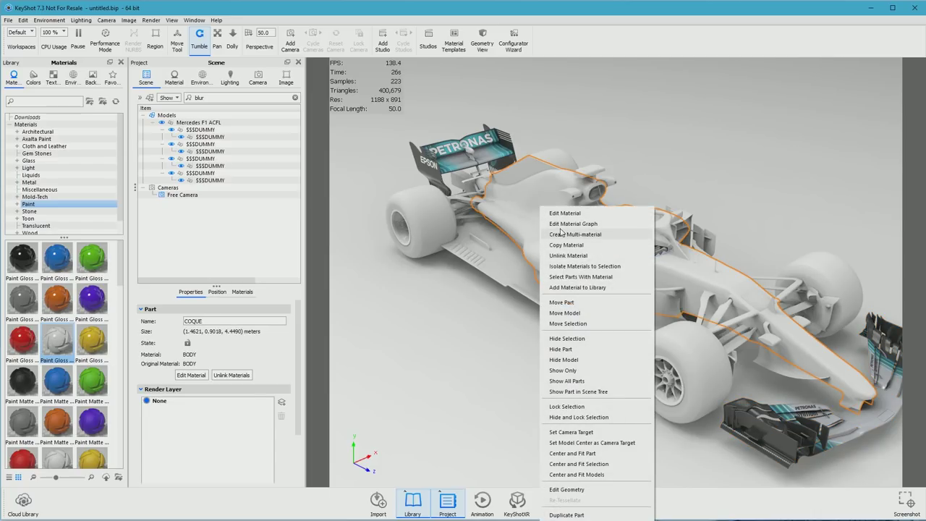
Add BODY.psd to the Main body material graph and wire it to Diffuse.
left_click(560, 233)
left_click_drag(267, 61, 153, 62)
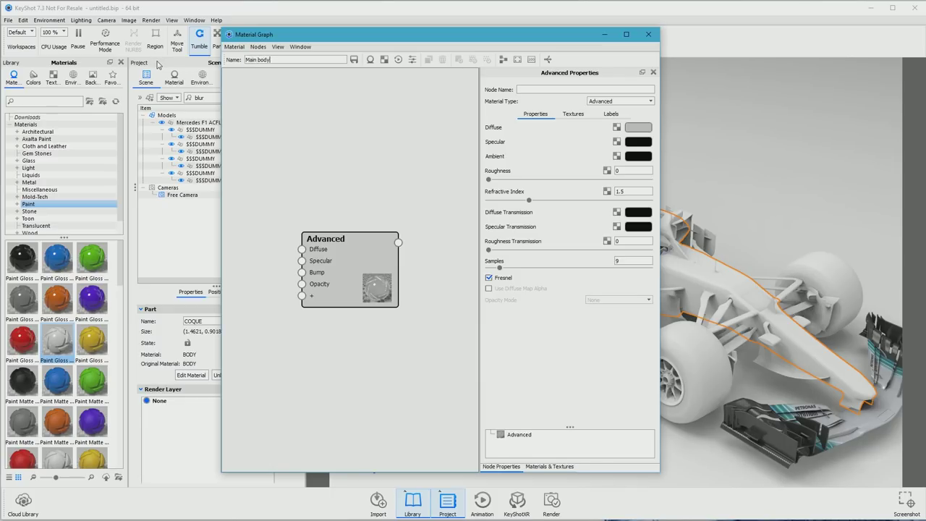
left_click_drag(346, 292, 393, 262)
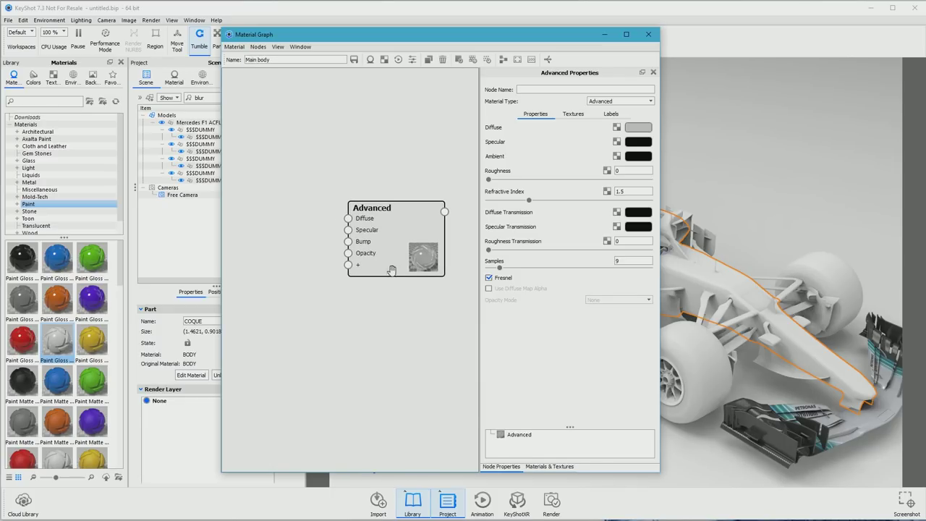
key("alt+Tab")
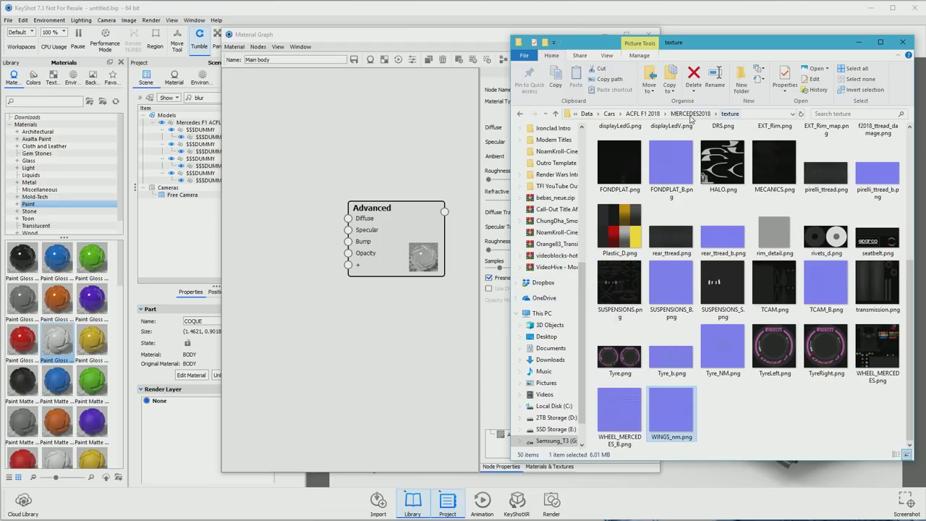
key("alt+Up")
left_click_drag(725, 212, 280, 226)
left_click_drag(387, 247, 405, 243)
left_click_drag(330, 224, 367, 216)
Change the body material to Paint with its BODY texture set to Tiled UV.
left_click(619, 101)
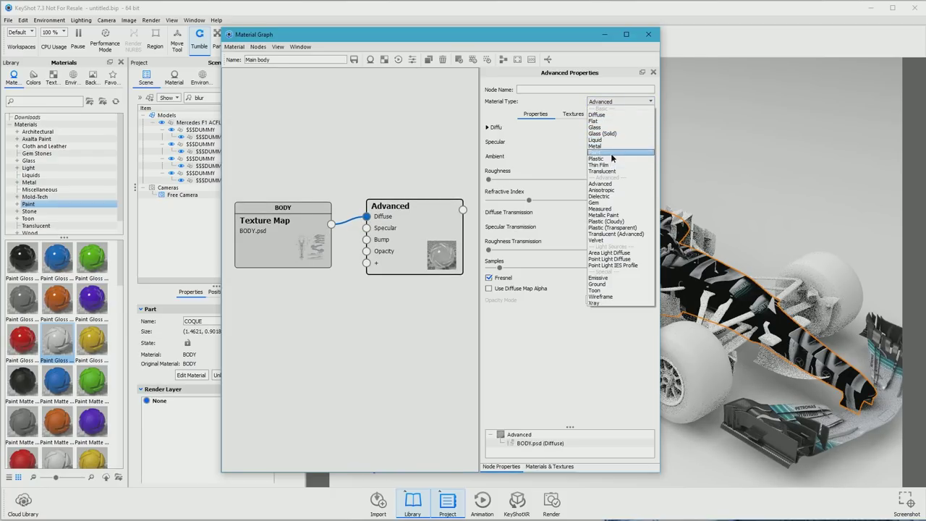
left_click(611, 152)
left_click(574, 114)
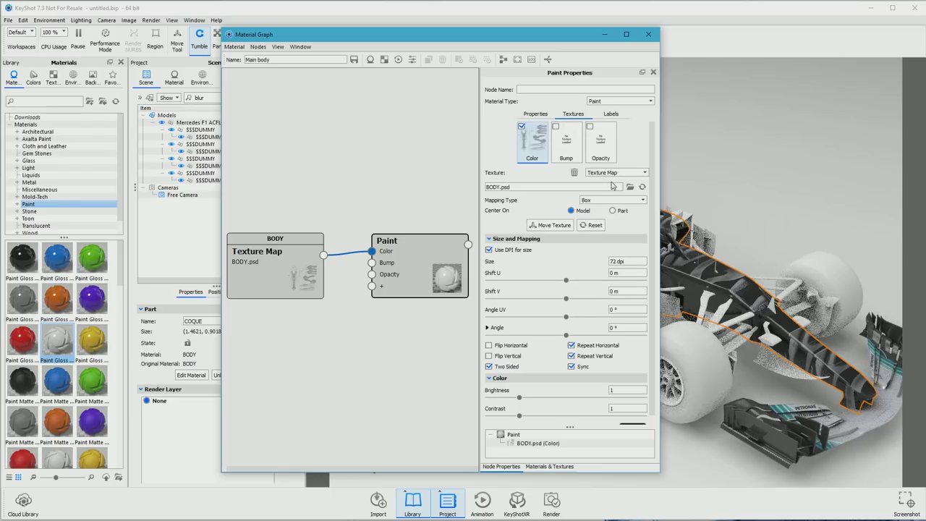
left_click(616, 172)
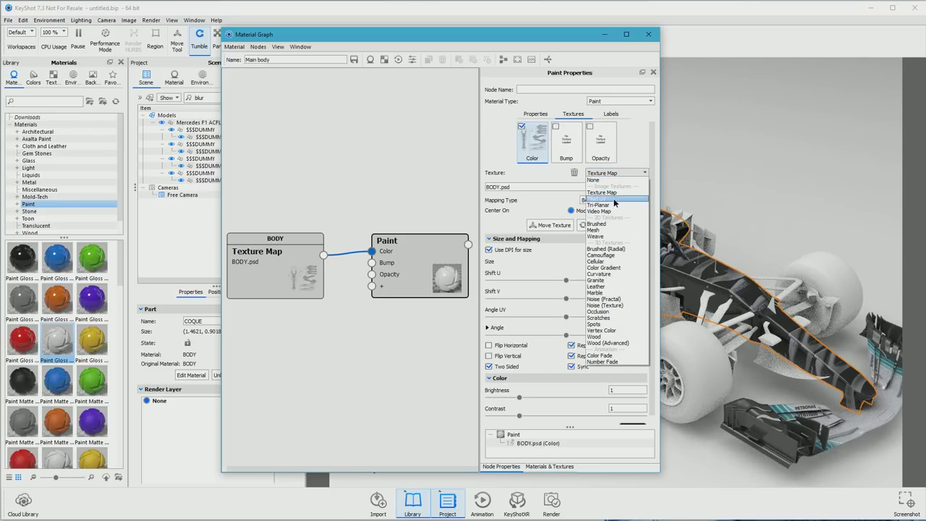
left_click(615, 204)
left_click_drag(556, 40, 389, 44)
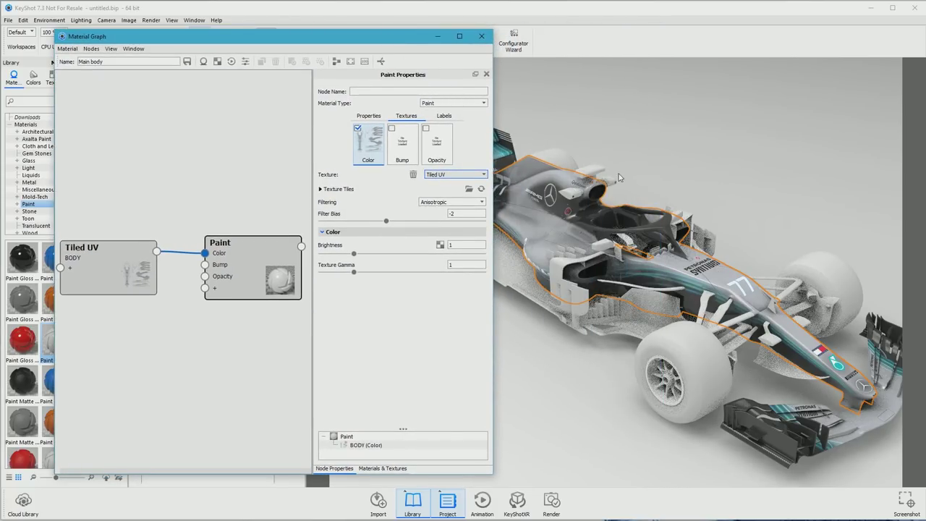
left_click_drag(284, 31, 301, 66)
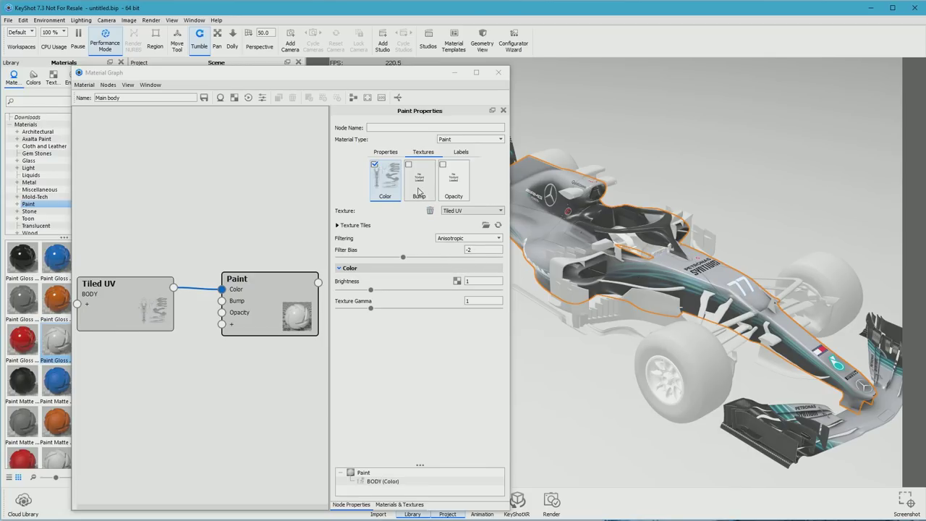
left_click_drag(114, 314, 119, 279)
Add BODY_nm.png as a texture node and wire it into the Main body's Bump input.
key("alt+Tab")
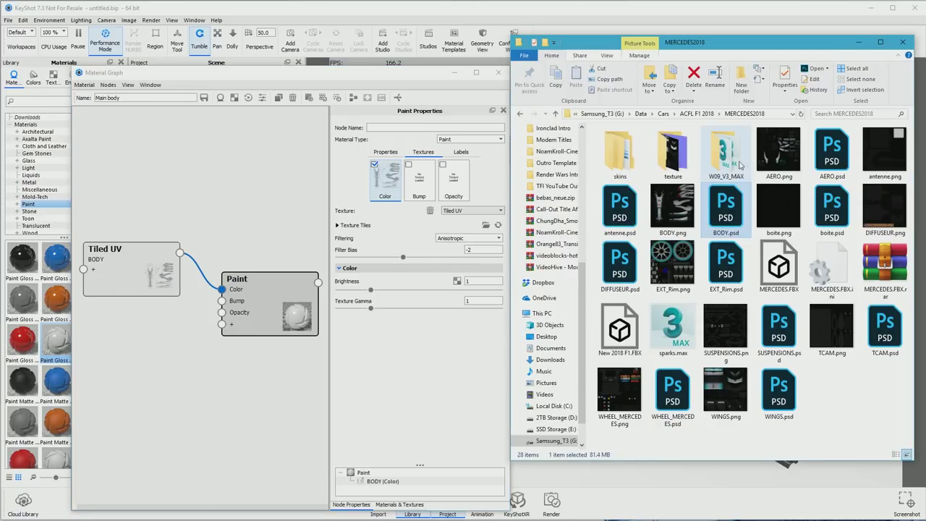
left_click_drag(723, 153, 138, 374)
left_click(289, 430)
mouse_move(224, 385)
left_mouse_down()
mouse_move(176, 355)
mouse_move(222, 300)
left_mouse_up()
scroll(544, 210, "up", 5)
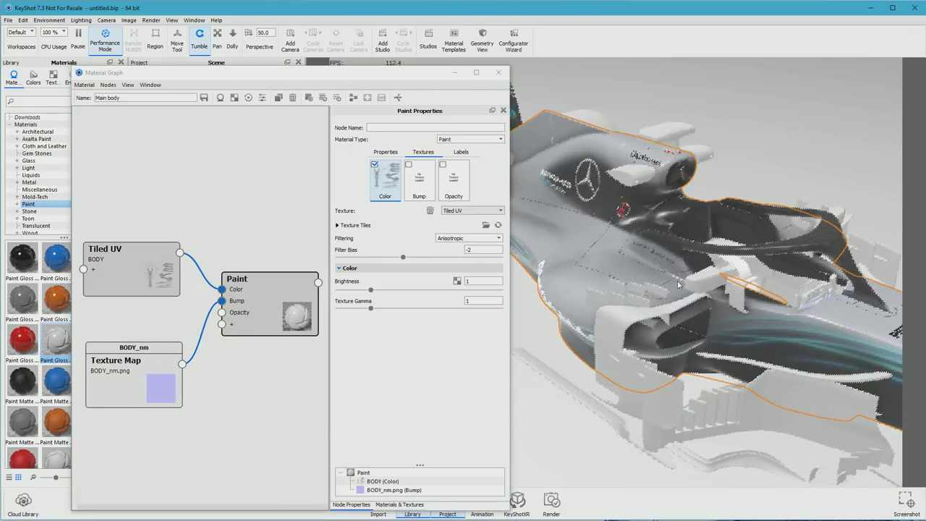
Centre the camera on the cockpit panels, zoom in, and show the bump texture settings.
right_click(592, 250)
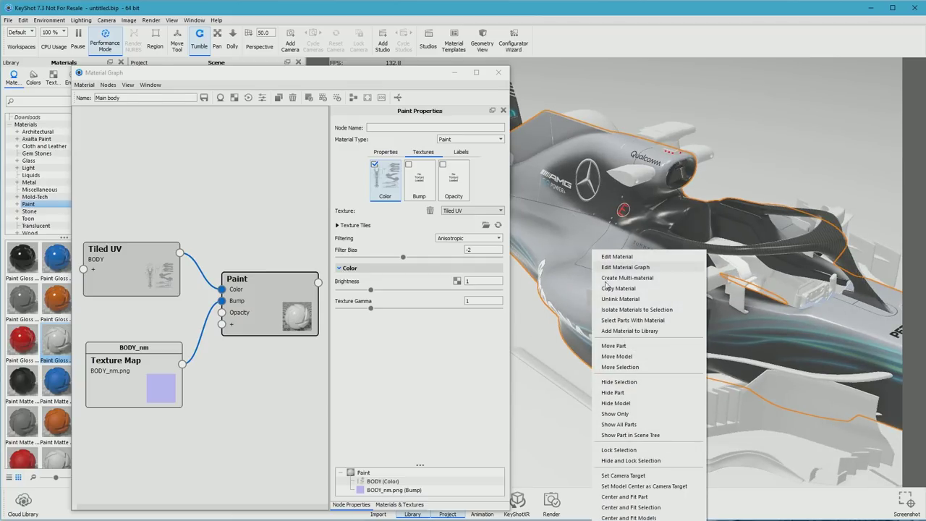
left_click(623, 475)
scroll(607, 279, "up", 5)
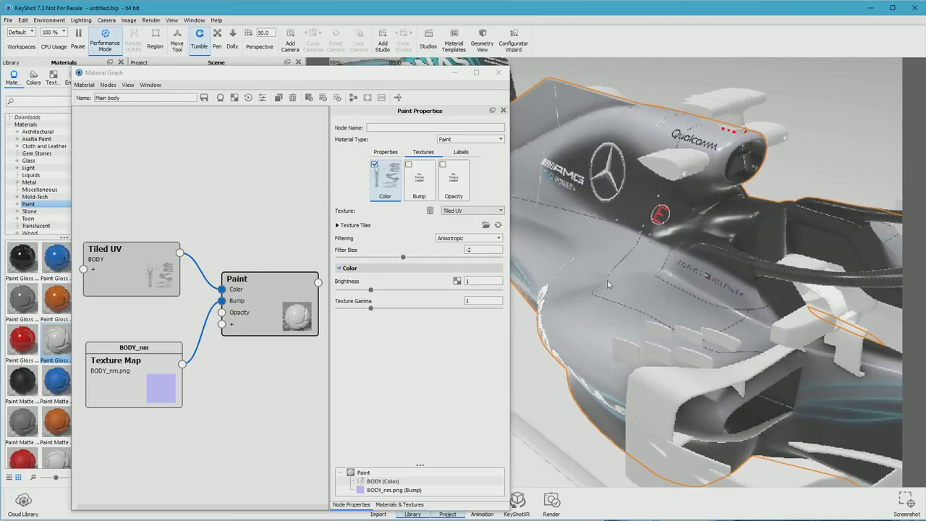
scroll(591, 315, "up", 10)
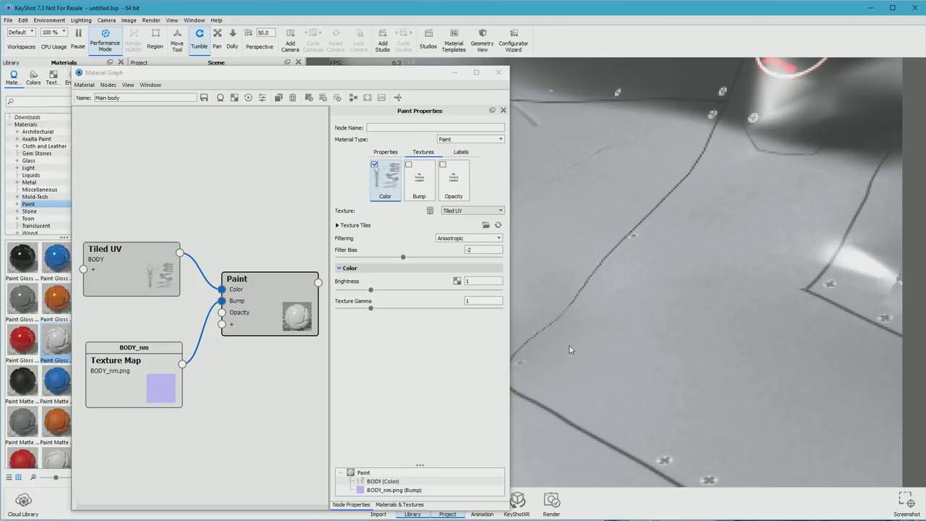
left_click_drag(611, 331, 677, 323)
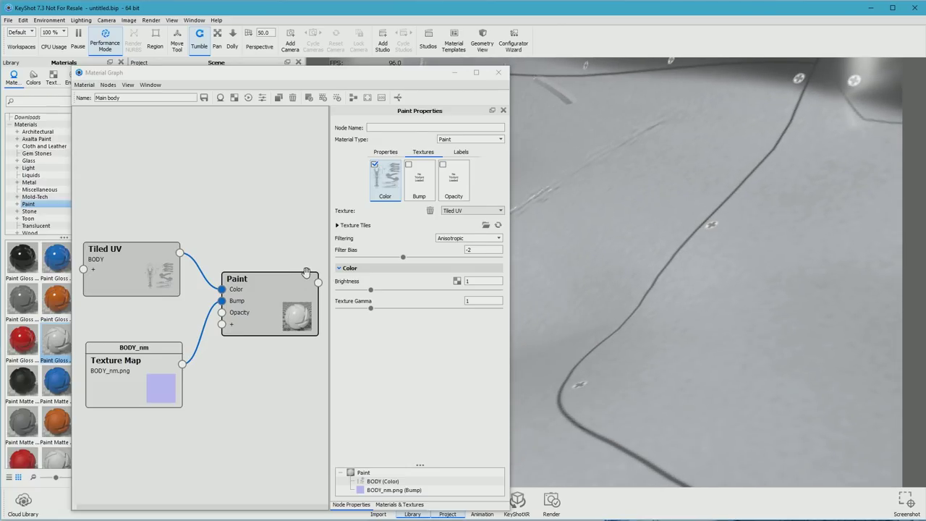
left_click(418, 181)
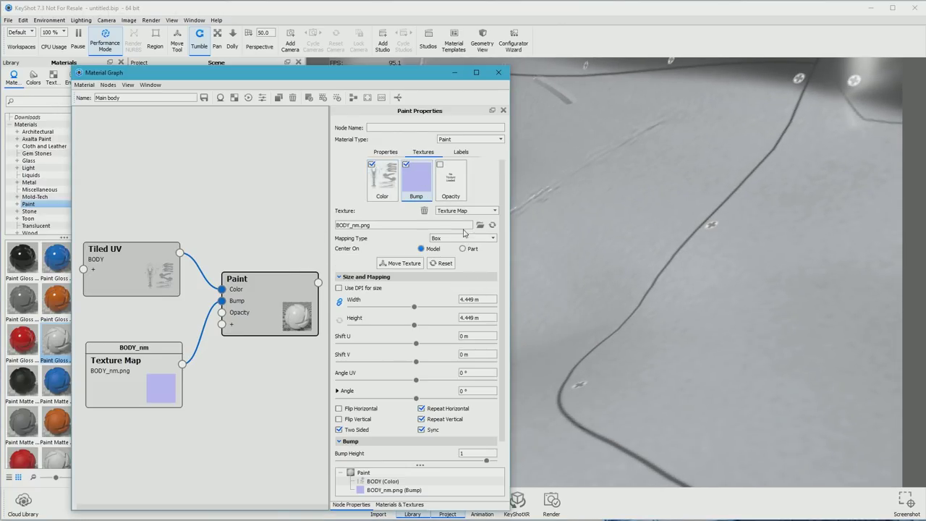
Switch the BODY_nm bump texture to Tiled UV mapping and treat it as a normal map.
left_click(466, 211)
left_click(460, 248)
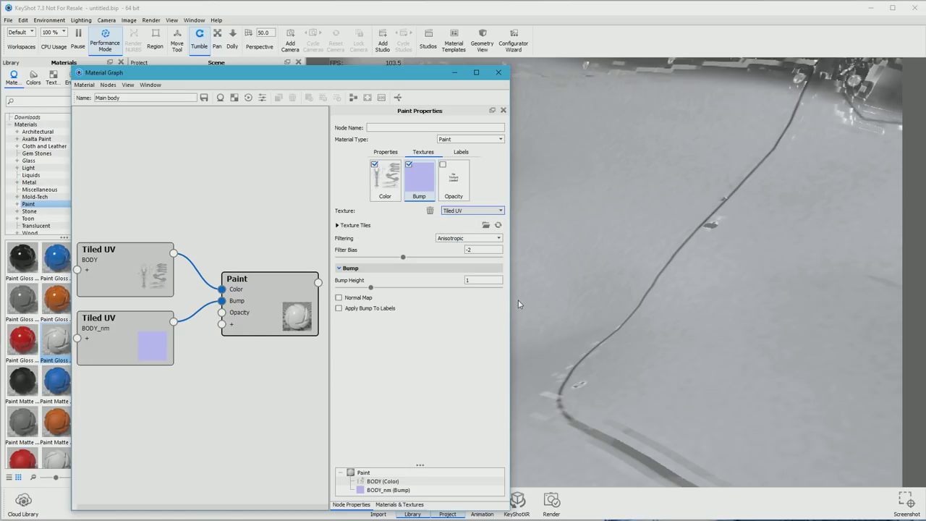
left_click(365, 298)
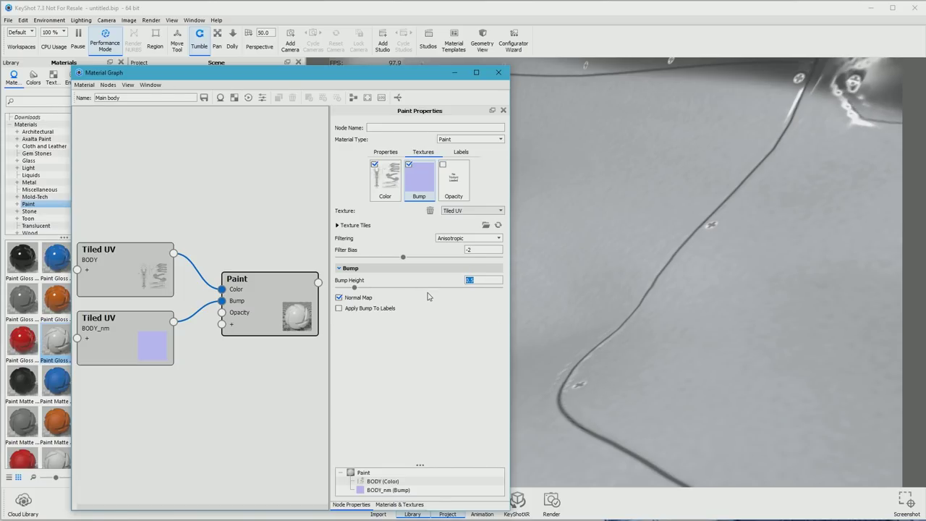
Disable the Main body bump, delete the BODY_nm node and close the Material Graph.
scroll(591, 301, "down", 3)
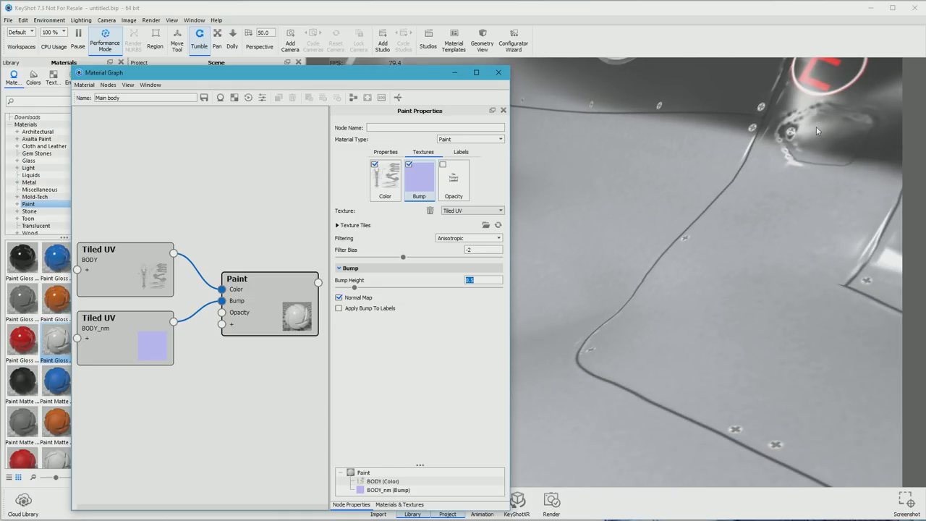
scroll(671, 202, "down", 5)
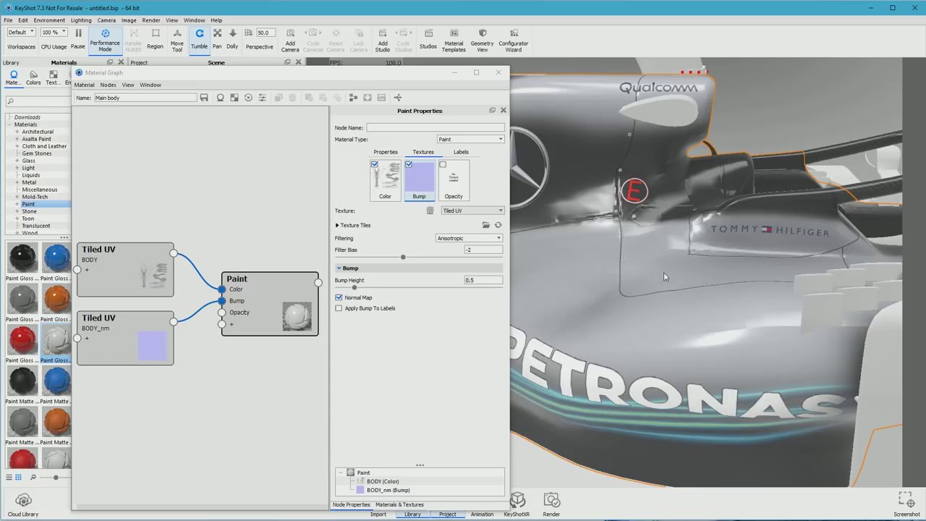
scroll(663, 272, "down", 1)
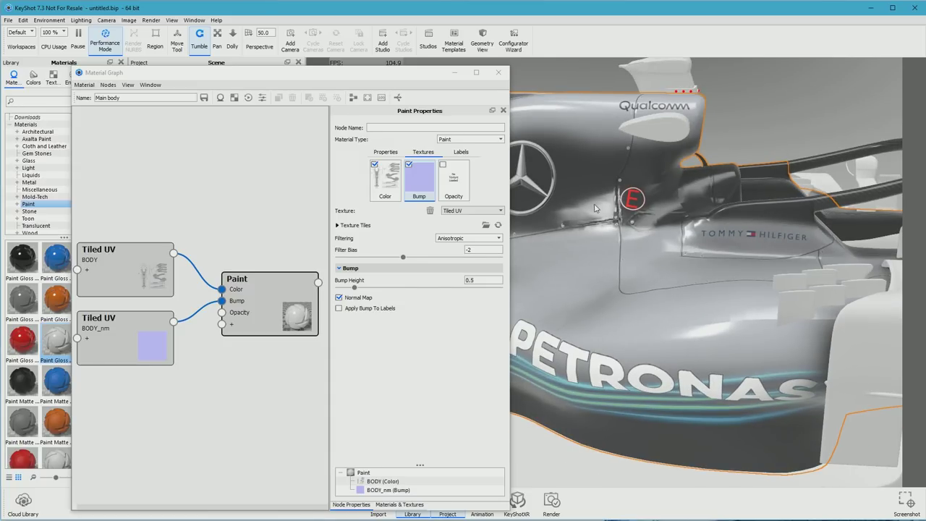
left_click(409, 166)
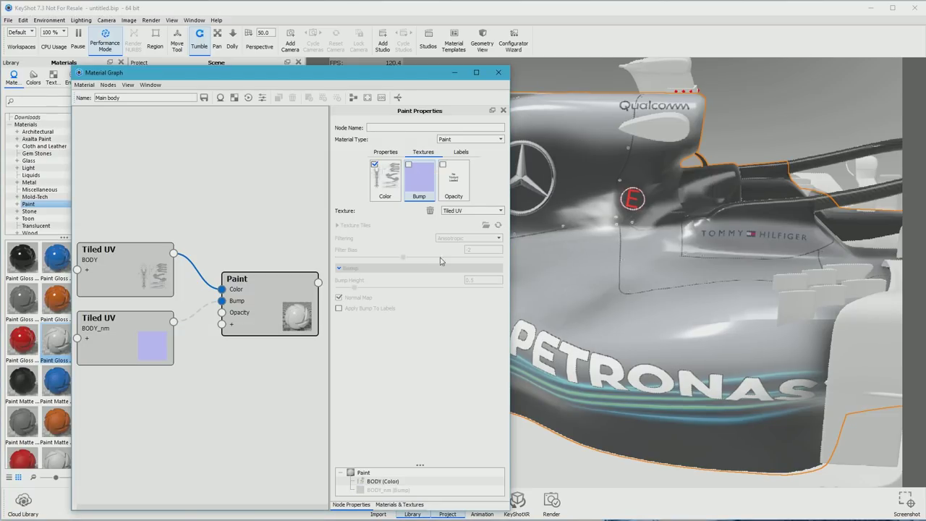
left_click(154, 329)
key("Delete")
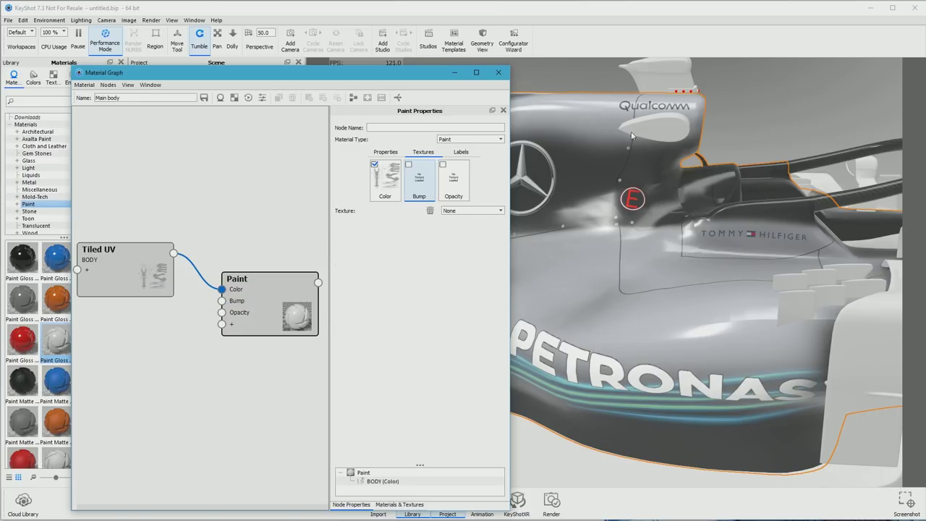
left_click(498, 73)
scroll(617, 295, "down", 5)
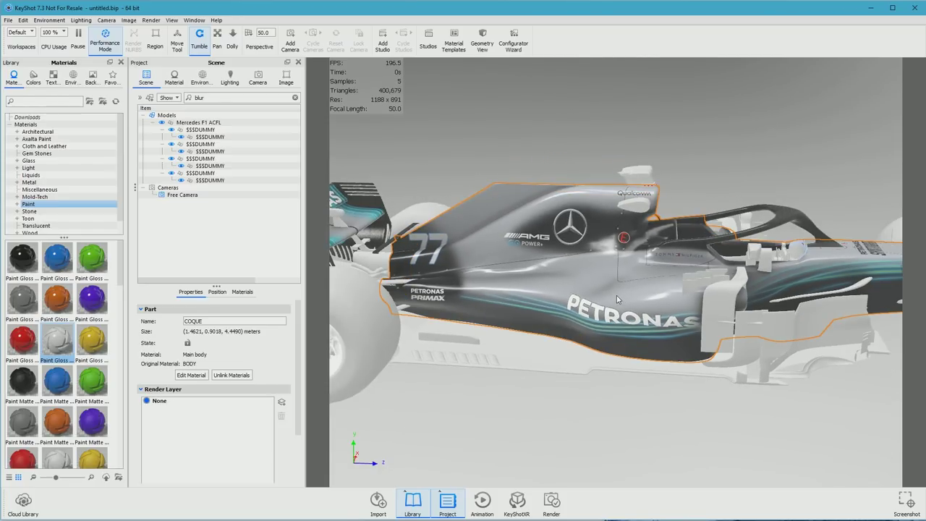
Open the Material Graph for the RETRO_L front aero part's AERO material.
left_click_drag(616, 295, 776, 332)
left_click_drag(708, 323, 648, 342)
left_click(705, 333)
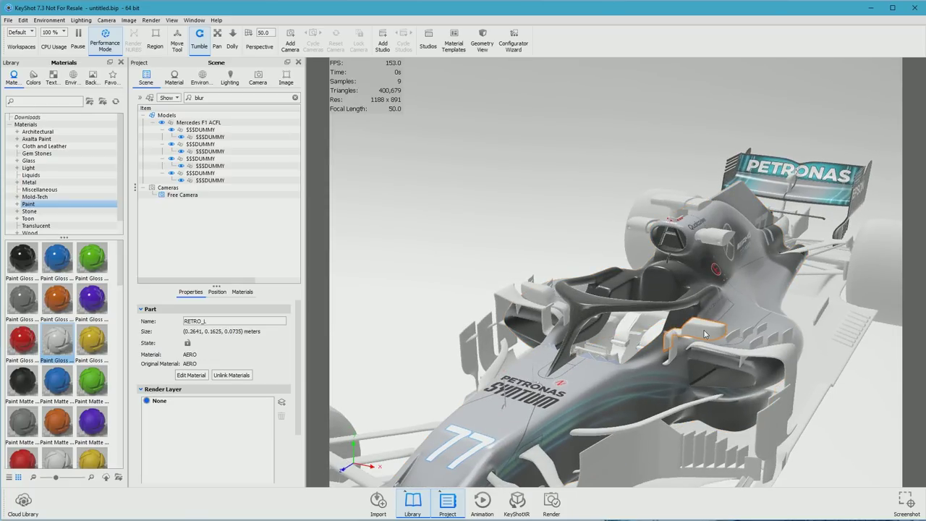
right_click(705, 333)
left_click(732, 345)
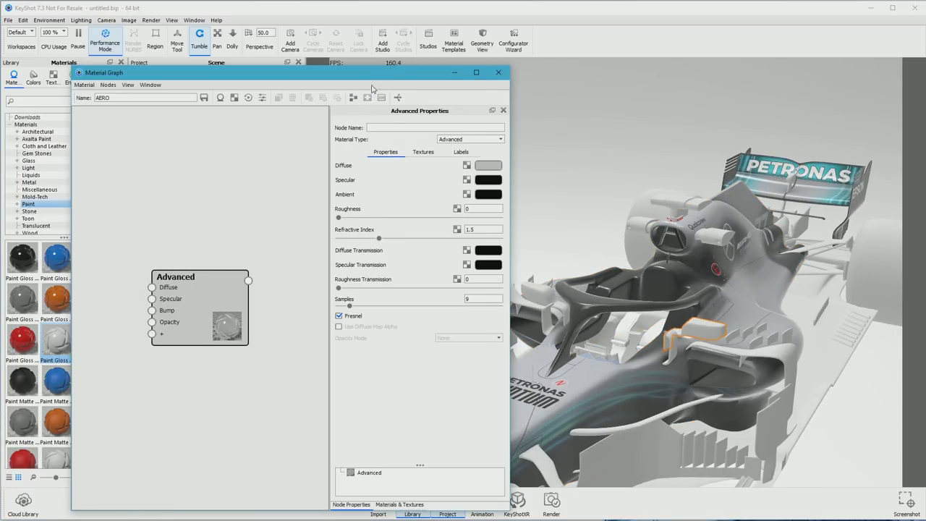
Arrange the graph window and Advanced node, and edit the material name to Aero.
left_click_drag(373, 72, 408, 56)
double_click(154, 81)
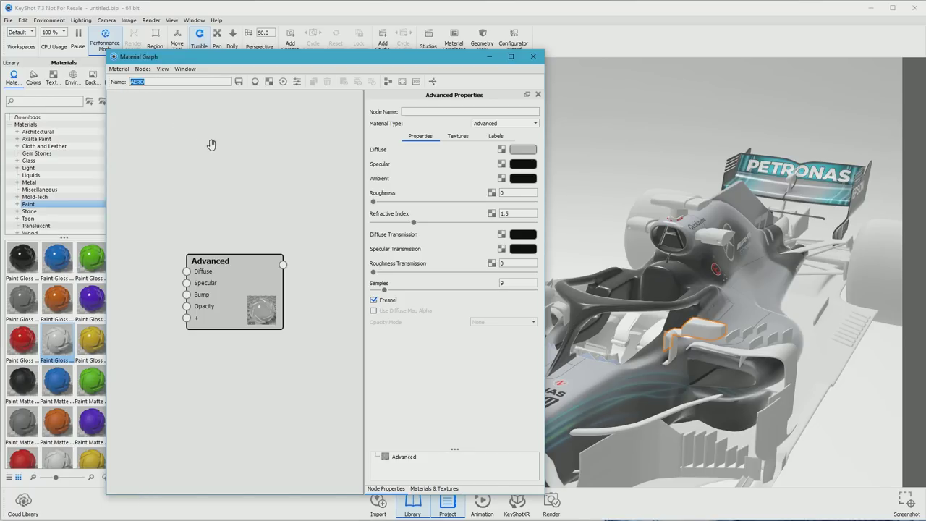
left_click(164, 85)
double_click(141, 82)
left_click_drag(235, 288, 294, 252)
right_click(155, 246)
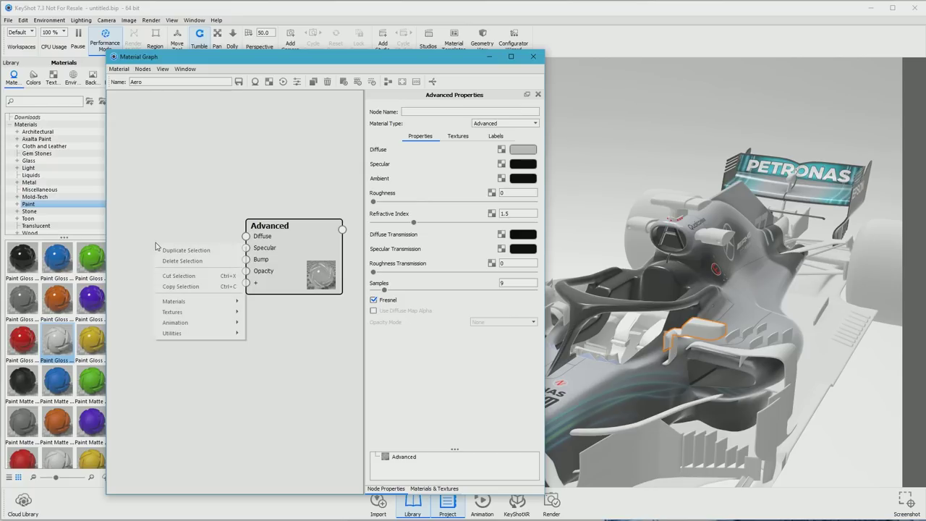
left_click(186, 298)
Add AERO_NM.png and AERO.psd from the texture folder as nodes in the graph.
key("alt+Tab")
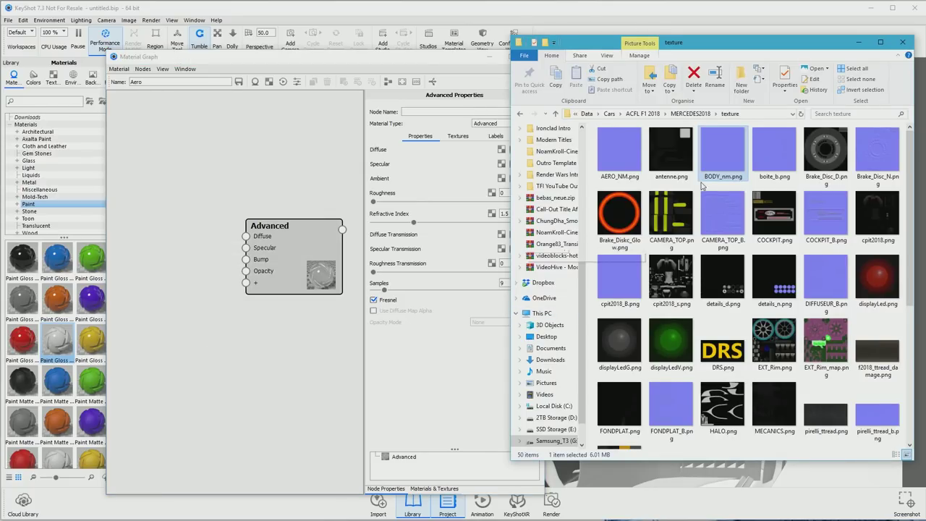
left_click_drag(625, 159, 152, 358)
left_click(691, 114)
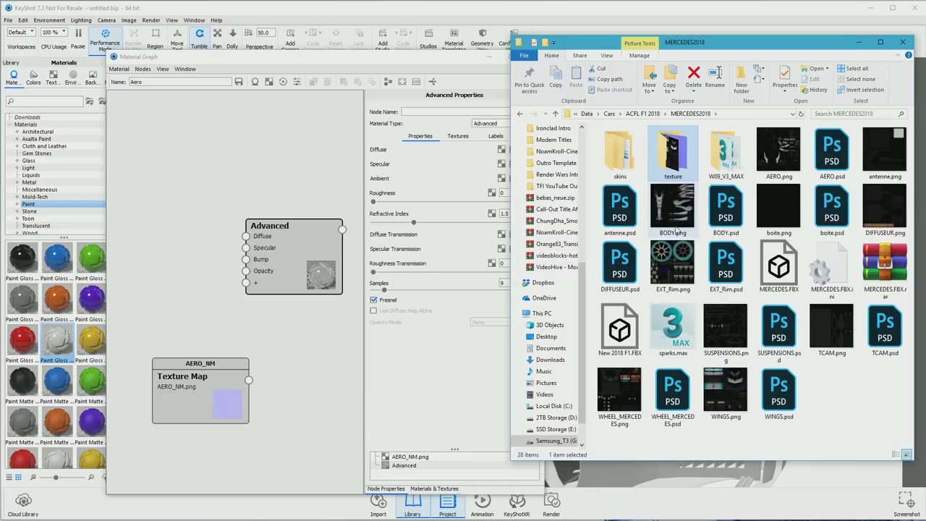
left_click_drag(834, 158, 268, 332)
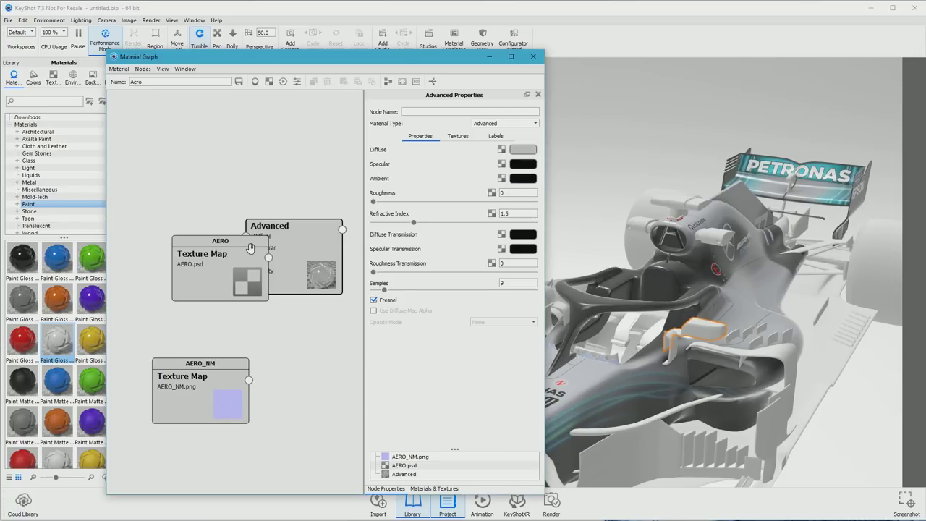
left_click_drag(250, 248, 194, 229)
left_click_drag(191, 388, 157, 347)
left_click_drag(167, 279, 168, 235)
left_click_drag(160, 358, 156, 328)
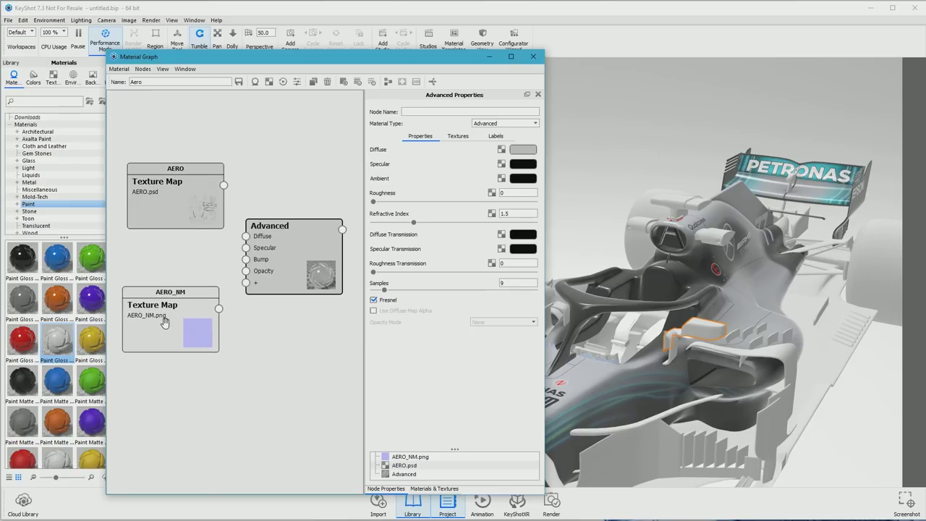
left_click_drag(183, 198, 175, 214)
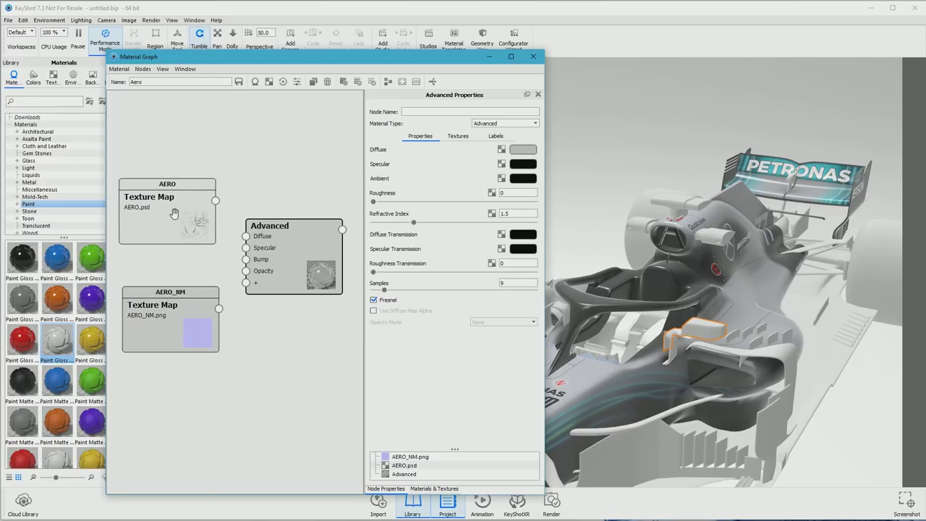
Connect AERO.psd to Diffuse and AERO_NM.png to Bump on the Advanced node.
left_click_drag(237, 219, 246, 236)
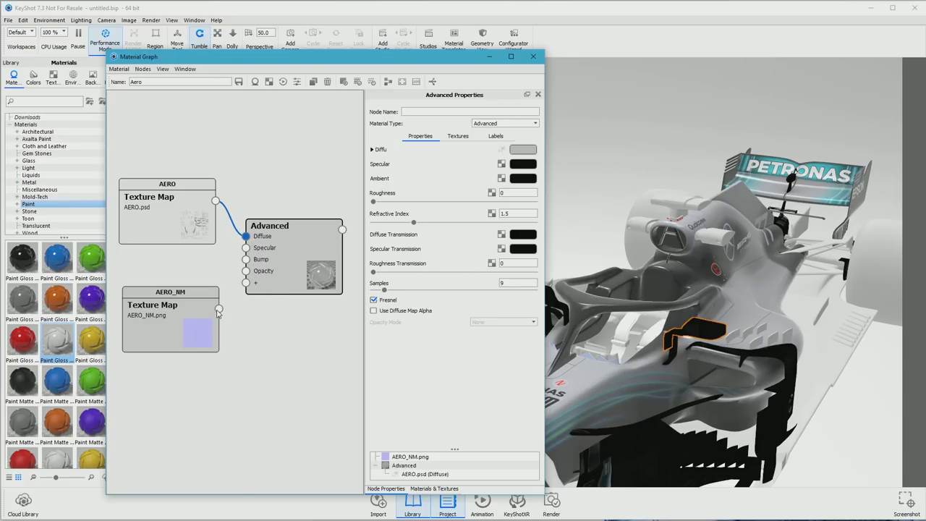
left_click_drag(219, 309, 246, 259)
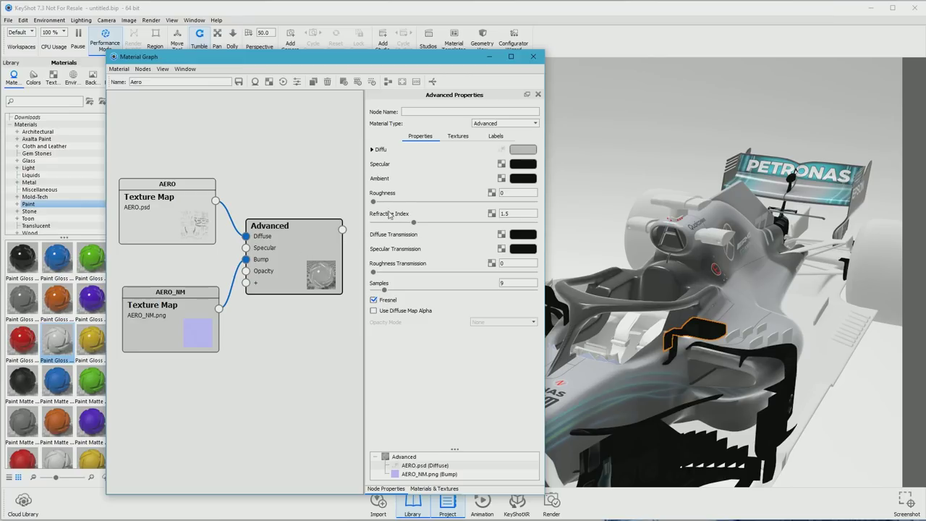
left_click(457, 137)
left_click(463, 177)
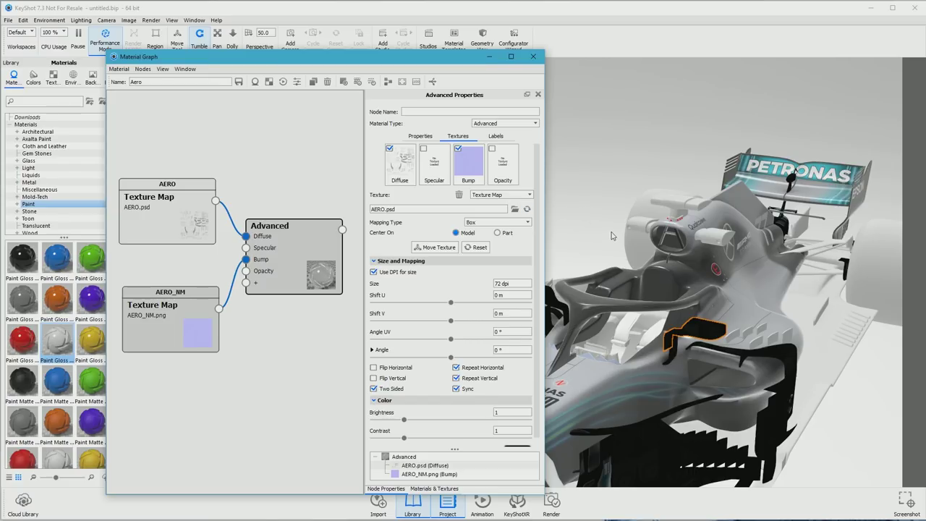
left_click(504, 193)
Set both the AERO diffuse and AERO_NM bump textures to Tiled UV mapping.
left_click(499, 222)
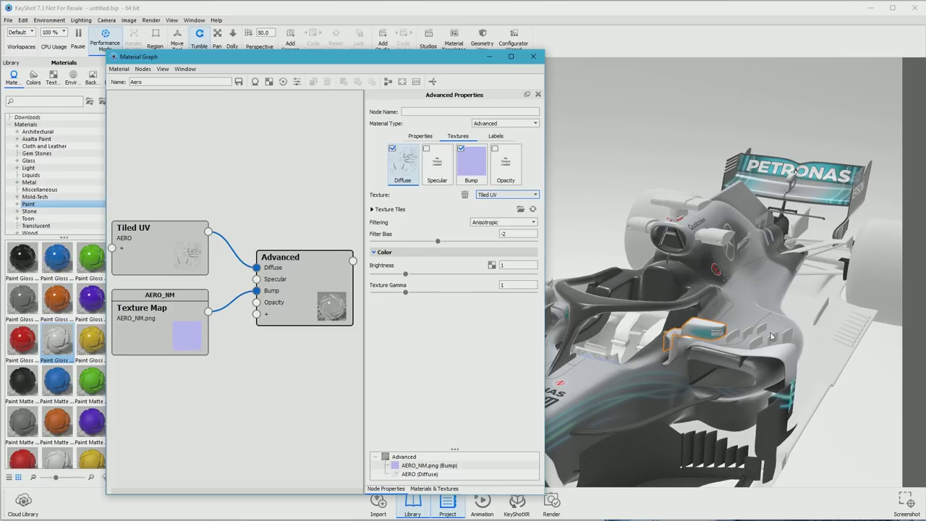
left_click(471, 169)
left_click(506, 194)
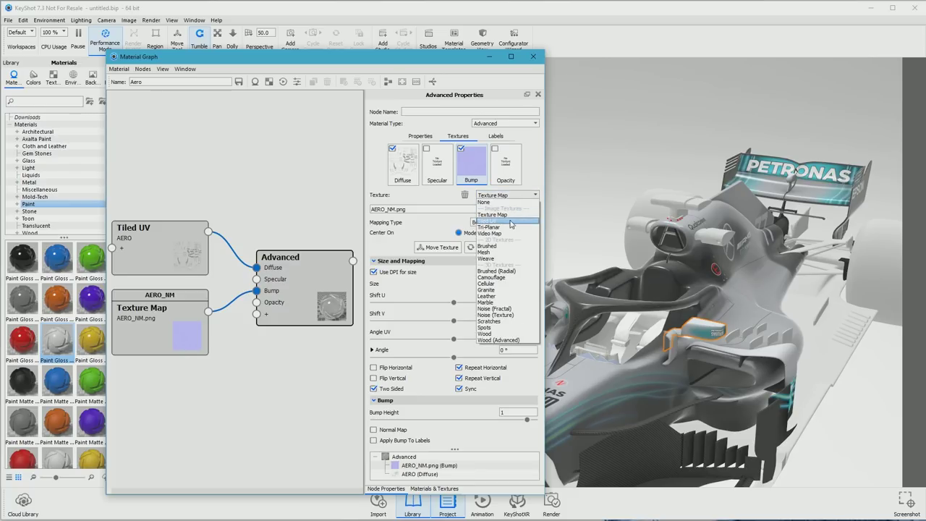
left_click(509, 221)
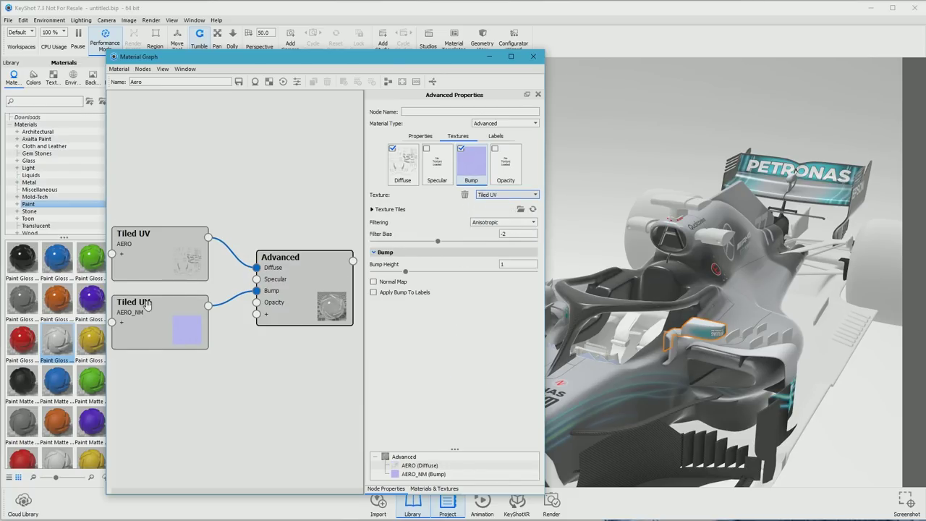
Preview the AERO_NM.png image, check the car from the front, and close the Material Graph.
key("alt+Tab")
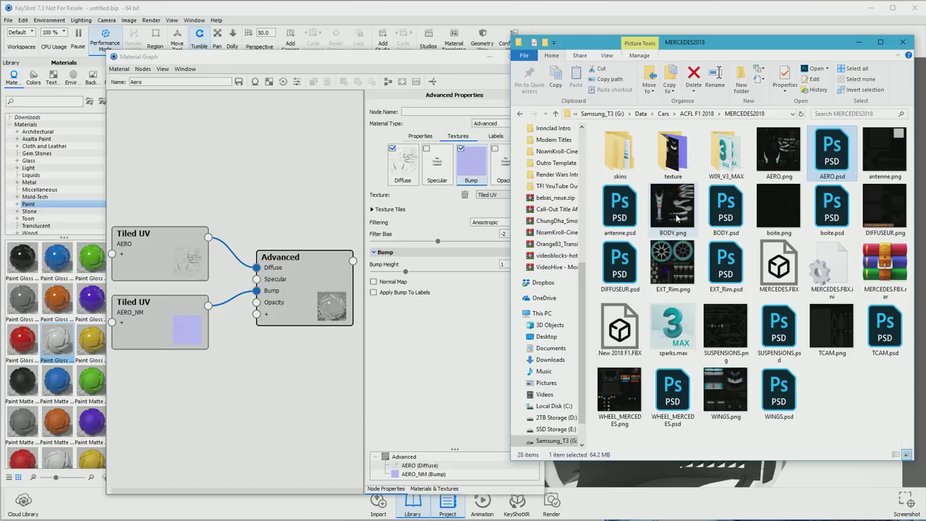
double_click(620, 153)
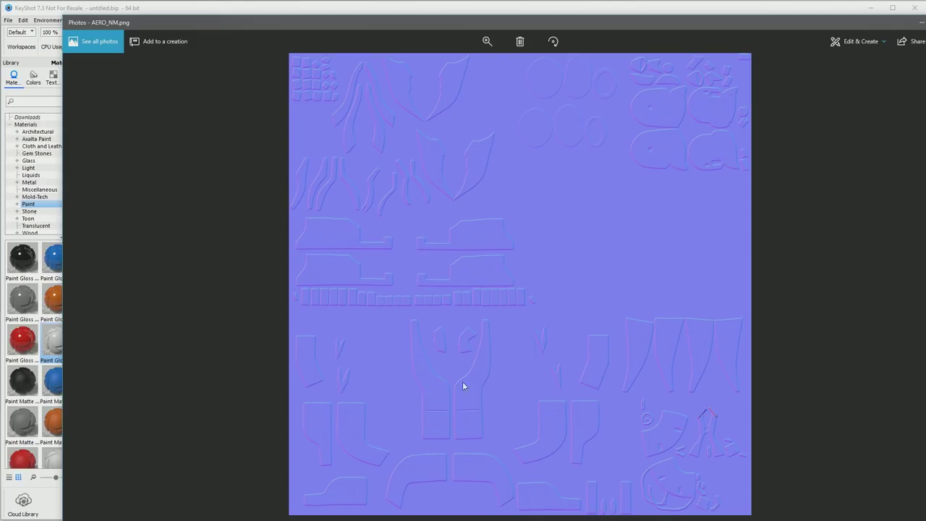
key("alt+F4")
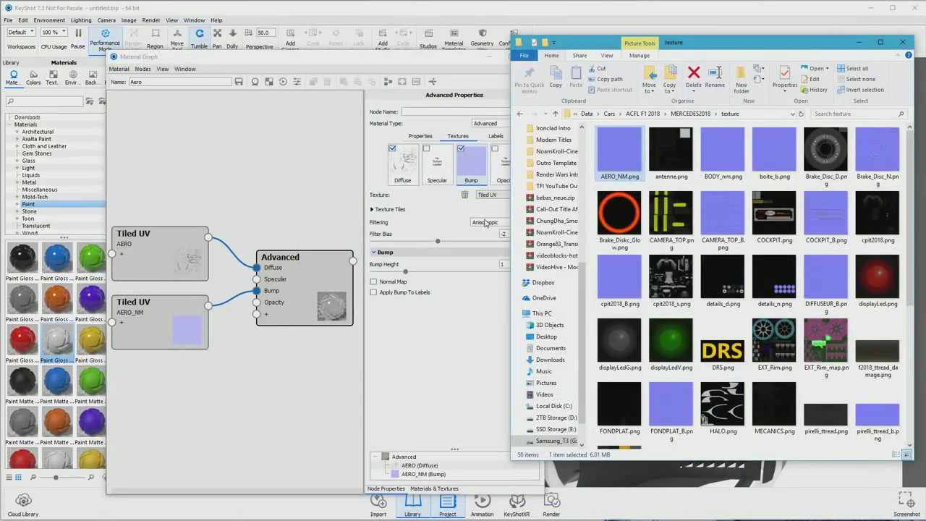
left_click(403, 376)
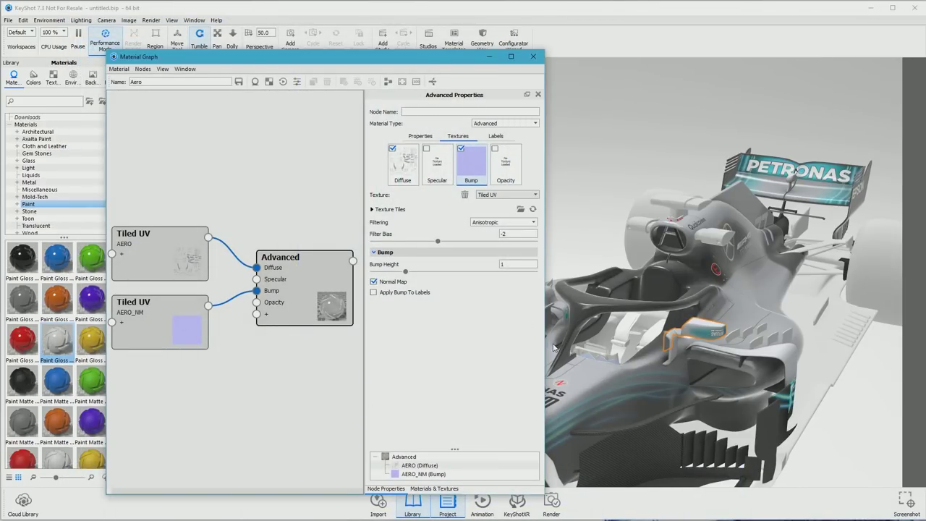
left_click(691, 349)
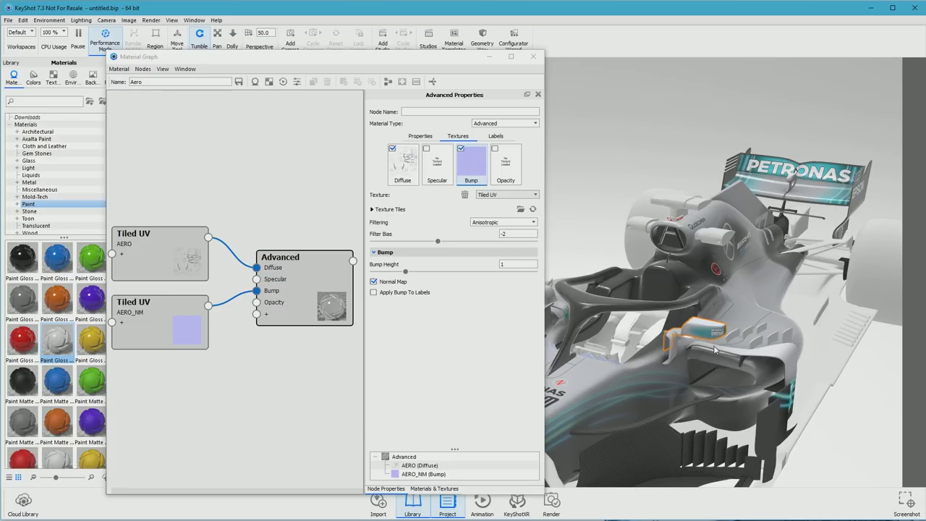
left_click_drag(710, 376, 692, 350)
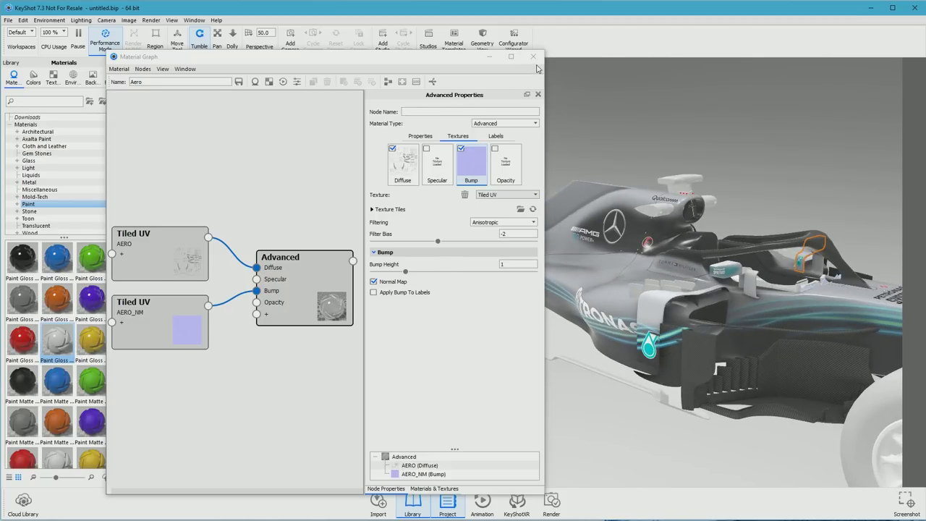
left_click(533, 56)
left_click(8, 20)
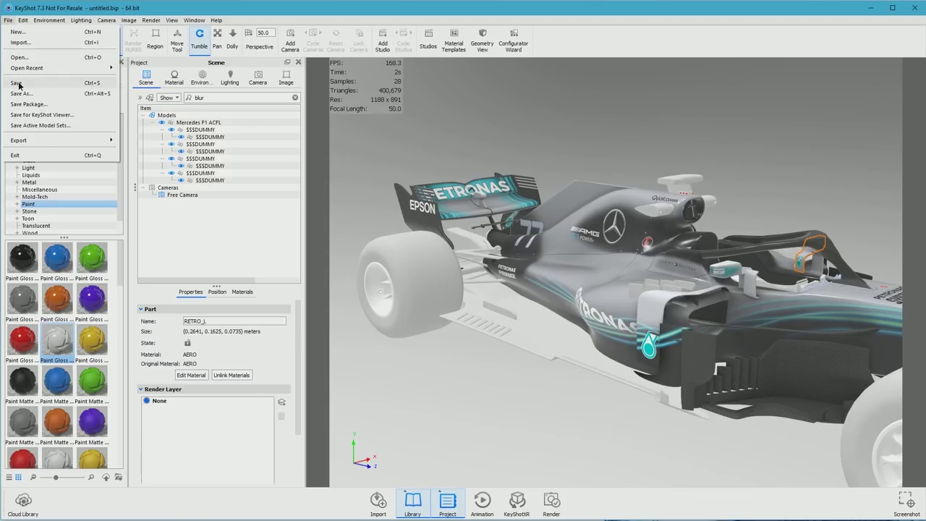
Save the scene package to the Desktop as Merc.bip.
left_click(19, 84)
left_click(650, 295)
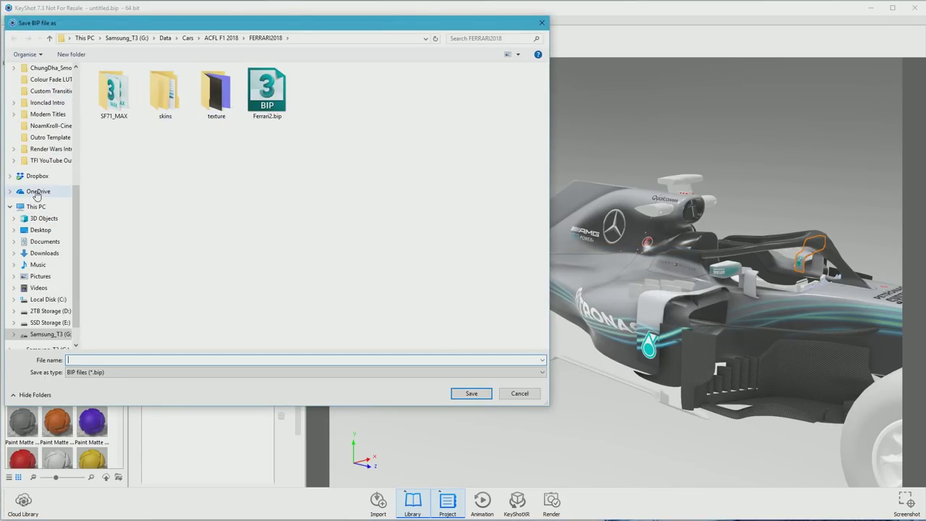
left_click(42, 230)
left_click(142, 359)
type("Merc")
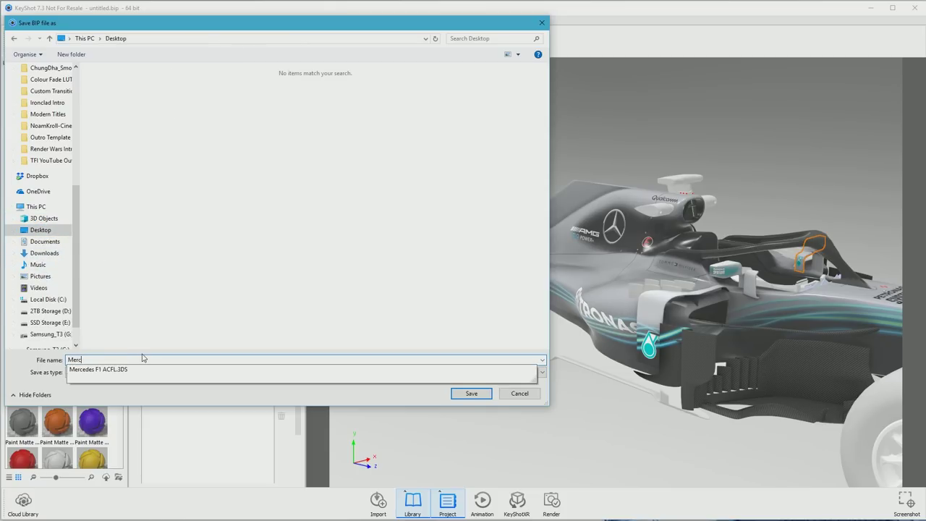
left_click(471, 393)
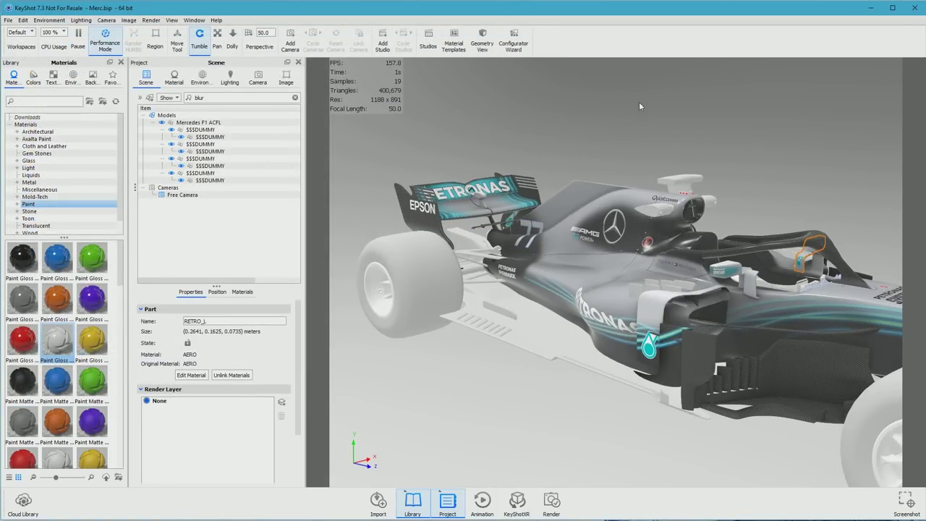
Open the node graph for the roof camera's CAMERA_TOP material.
left_click(693, 185)
left_click_drag(698, 193, 577, 245)
left_click_drag(625, 229, 596, 315)
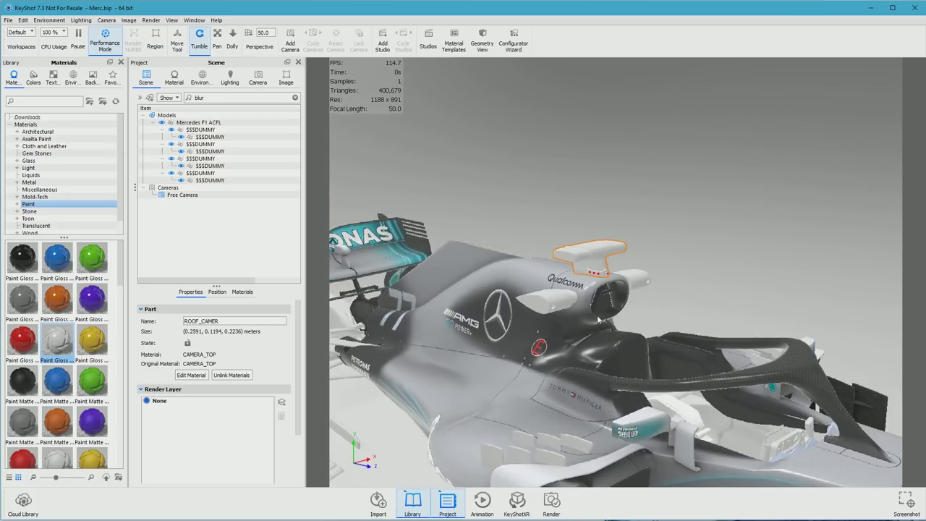
right_click(602, 257)
left_click(634, 273)
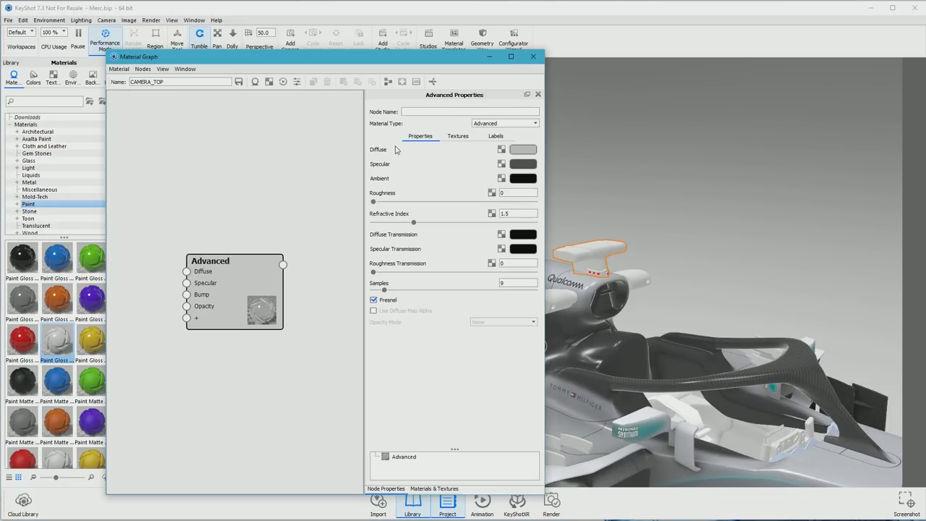
left_click_drag(257, 274, 285, 271)
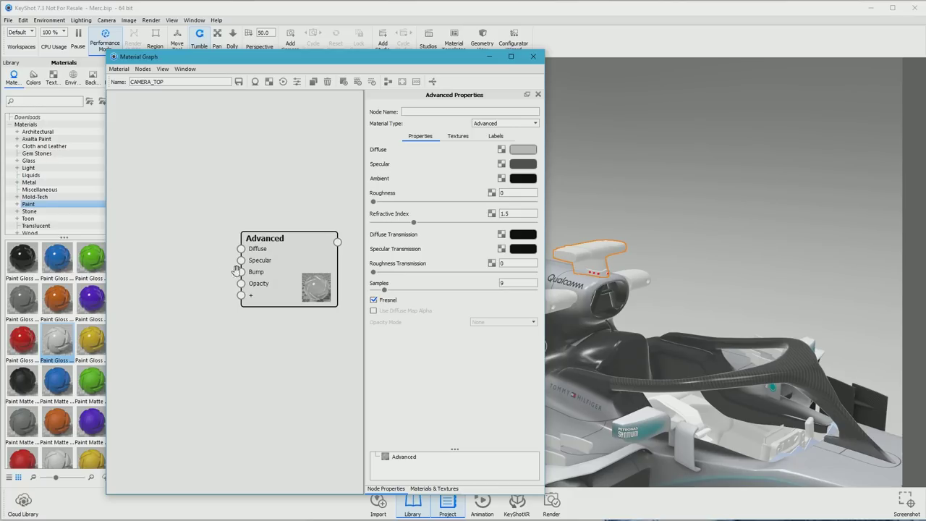
Add CAMERA_TOP.png and CAMERA_TOP_B.png from the texture folder as graph nodes.
key("alt+Tab")
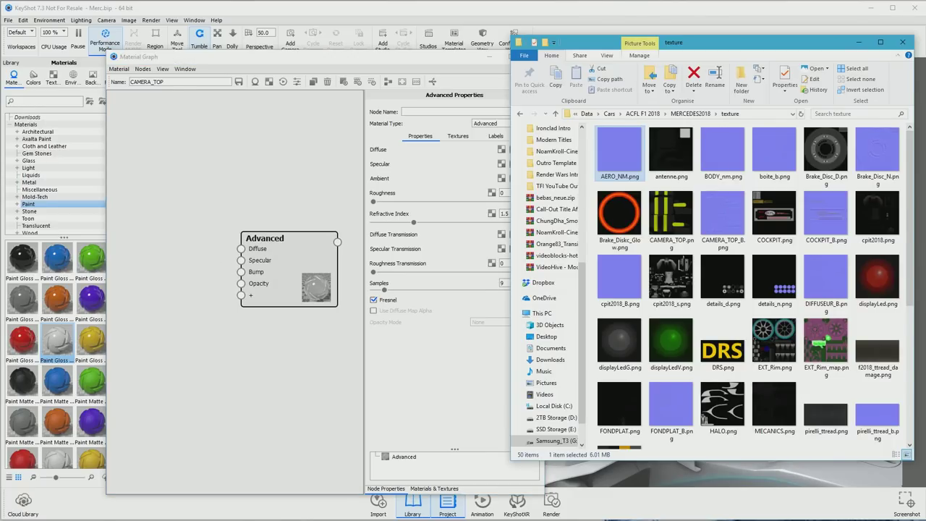
left_click(697, 114)
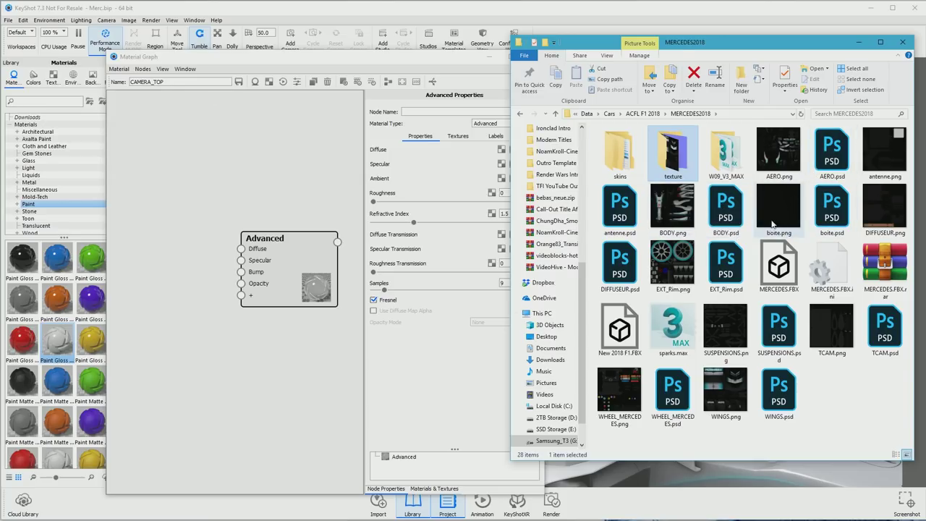
double_click(669, 154)
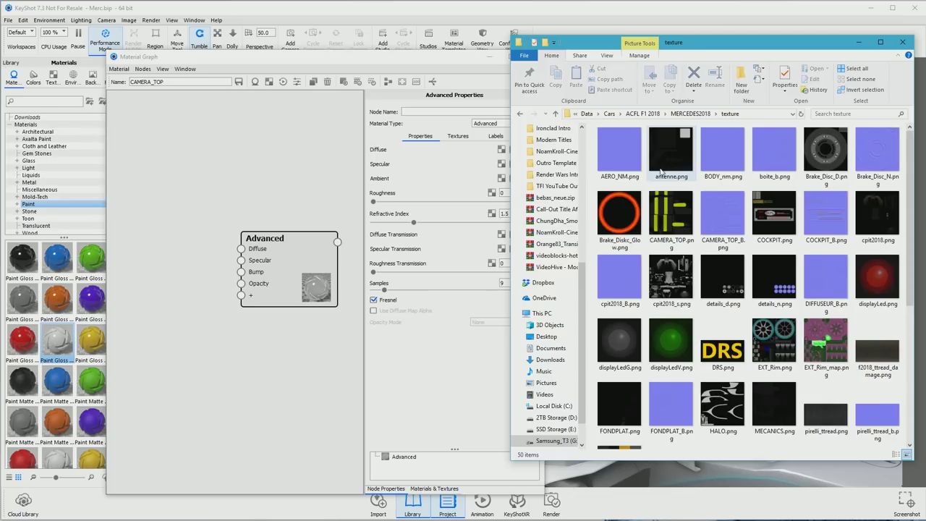
left_click_drag(673, 227, 188, 217)
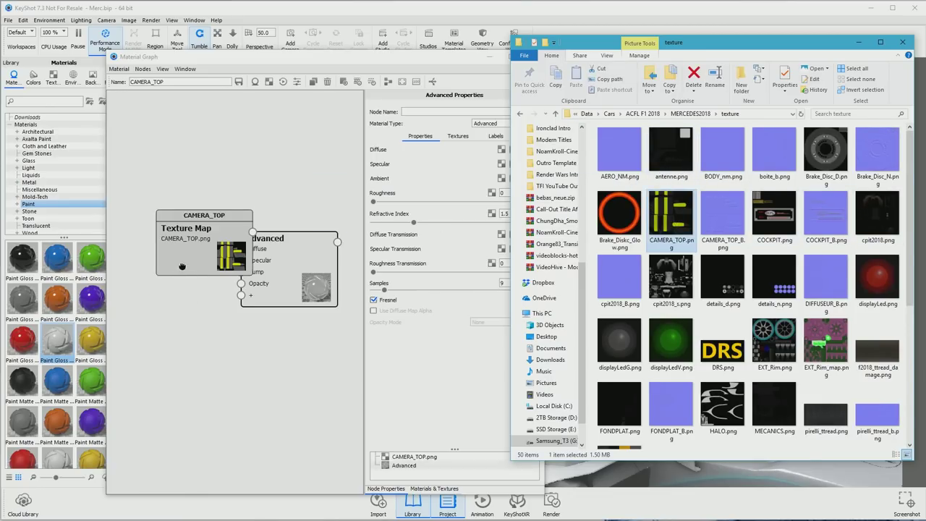
left_click_drag(182, 266, 146, 253)
left_click_drag(292, 273, 308, 258)
key("alt+Tab")
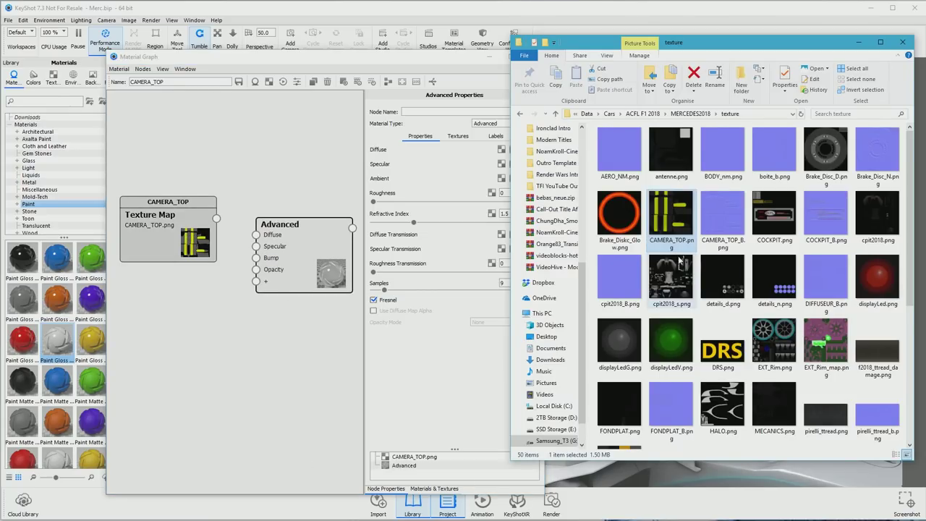
left_click_drag(723, 214, 149, 340)
left_click_drag(205, 364, 172, 339)
left_click_drag(217, 218, 256, 235)
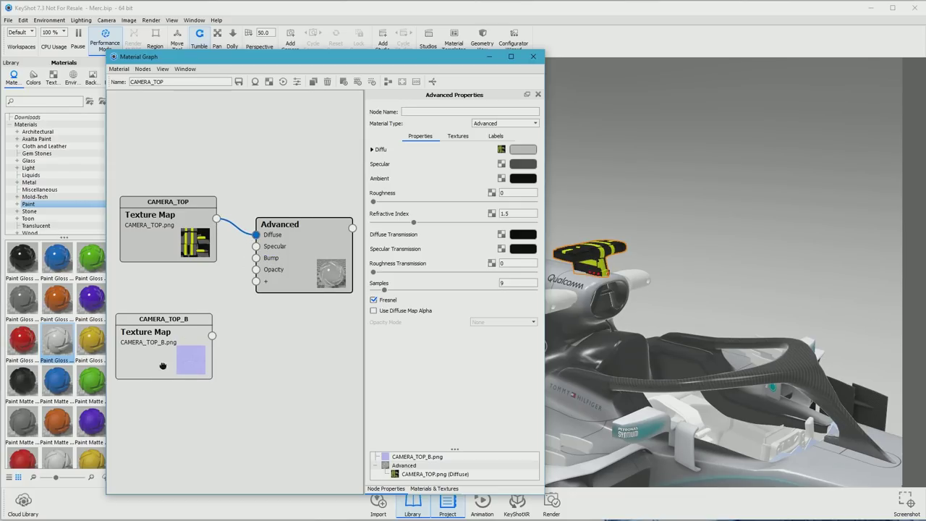
Connect CAMERA_TOP.png to Diffuse and CAMERA_TOP_B.png to Bump.
left_click_drag(166, 367, 173, 334)
left_click_drag(221, 306, 256, 257)
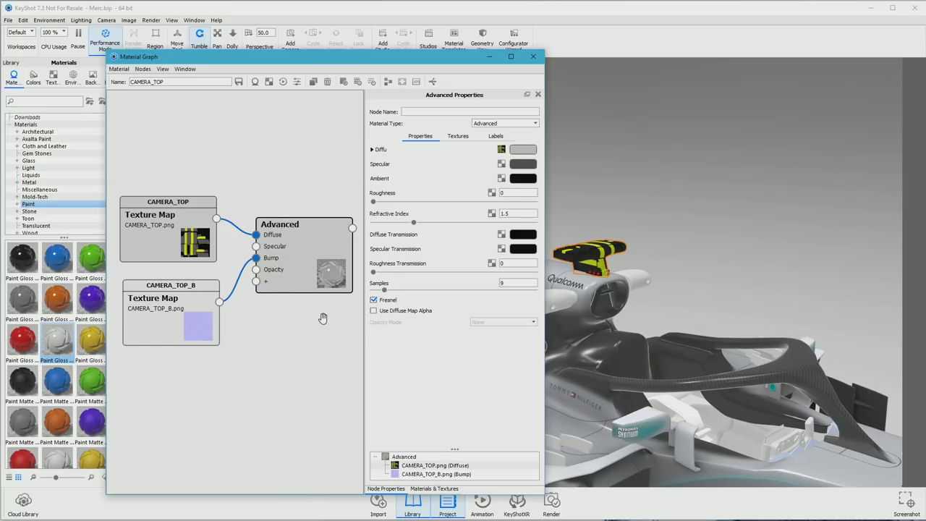
left_click(457, 136)
left_click(506, 196)
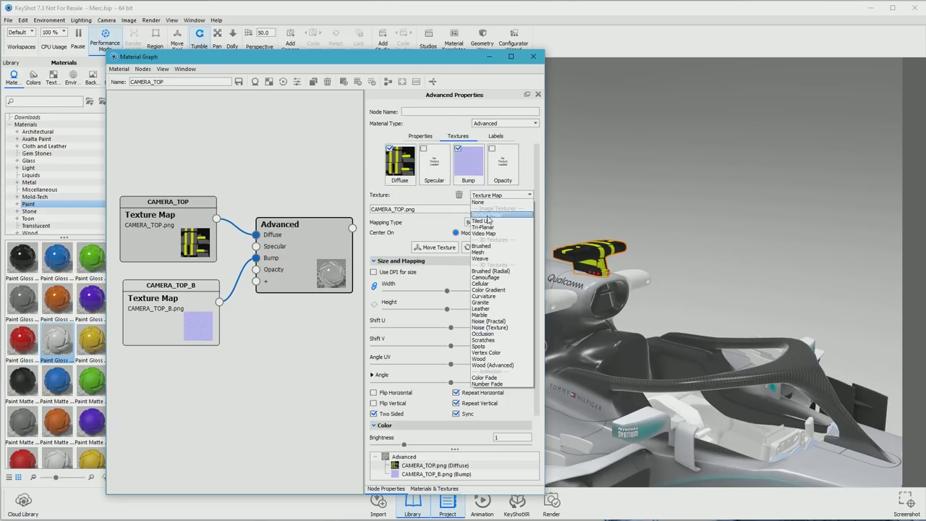
Set the diffuse texture to Tiled UV and try Paint, Metal and Plastic material types.
left_click(486, 220)
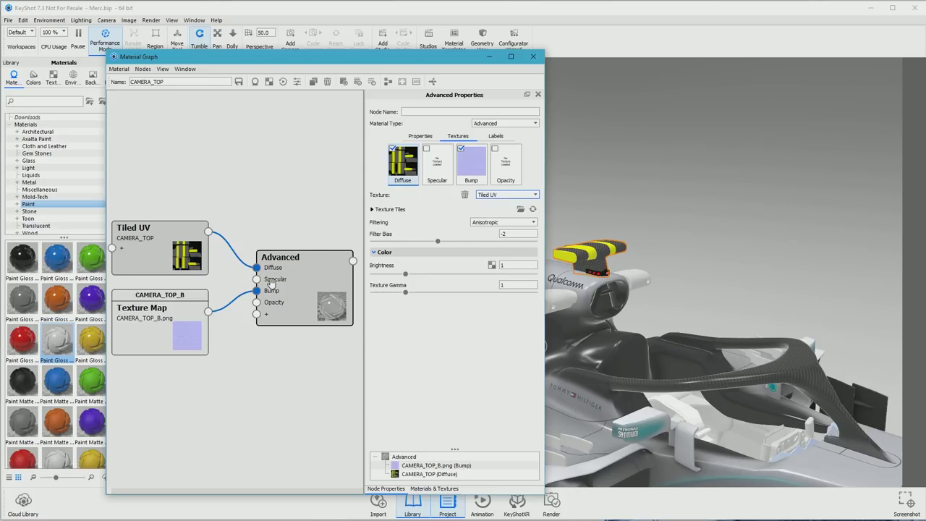
left_click(505, 123)
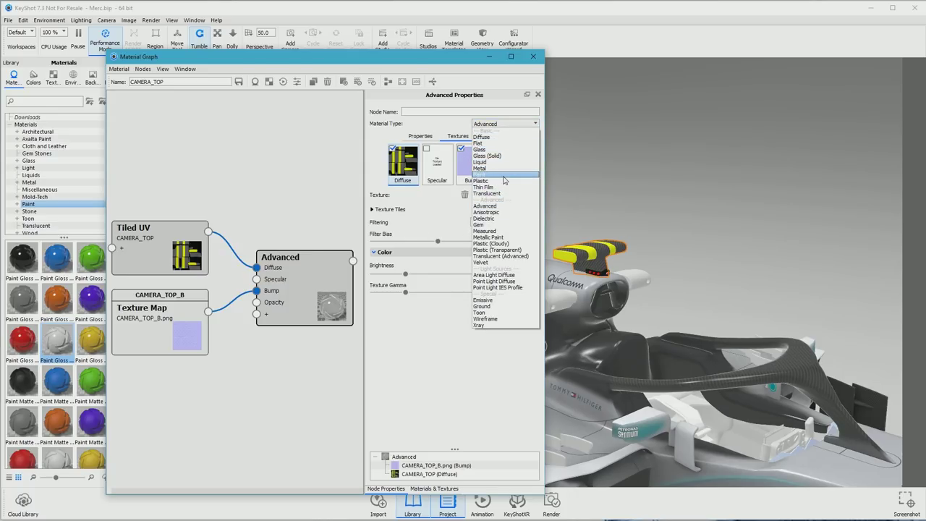
left_click(502, 174)
left_click(505, 123)
left_click(499, 170)
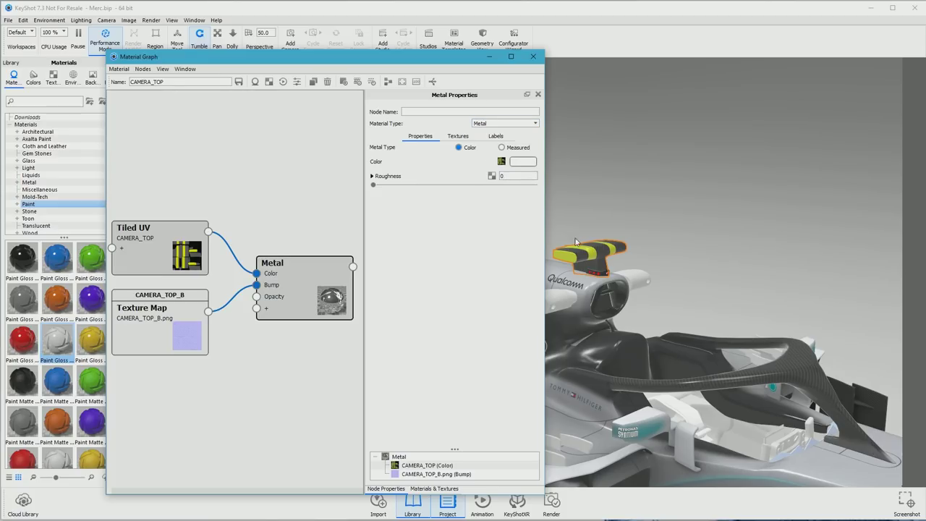
left_click(502, 124)
left_click(502, 125)
left_click(503, 124)
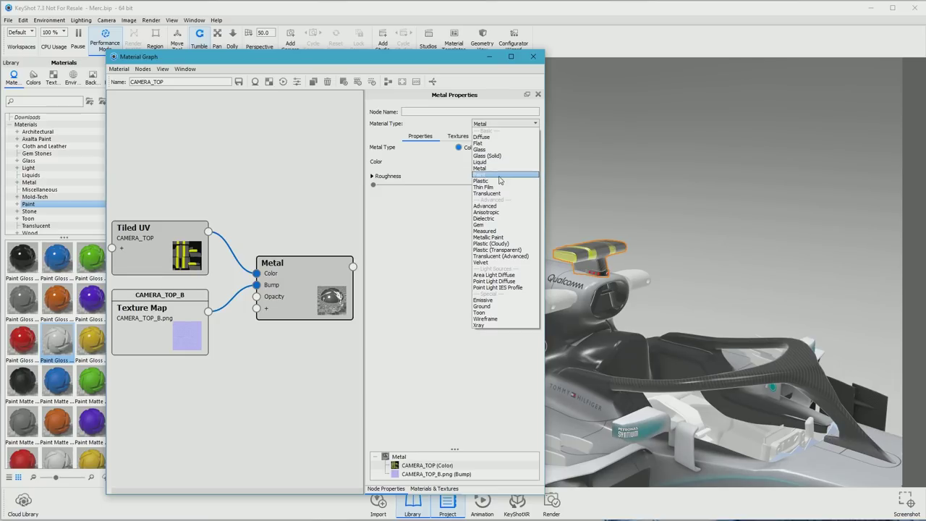
left_click(483, 180)
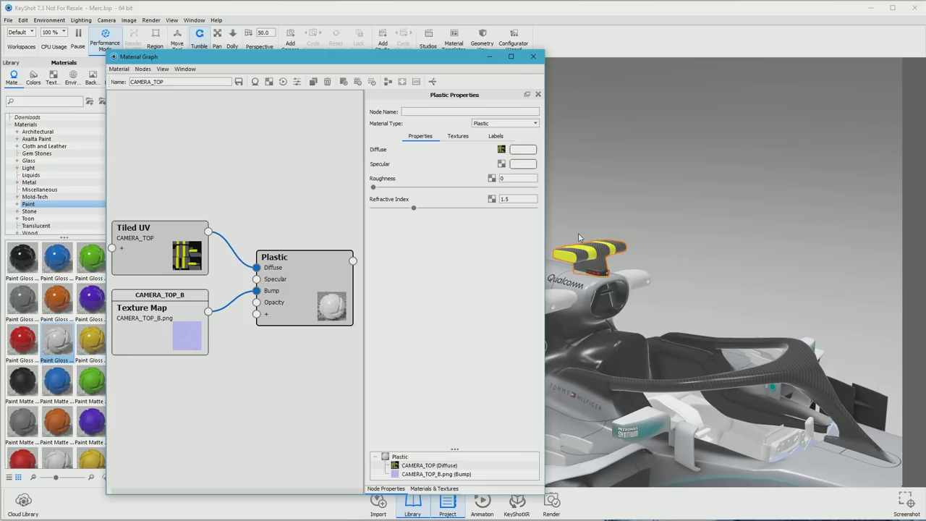
Settle on Paint as the CAMERA_TOP material type.
double_click(522, 199)
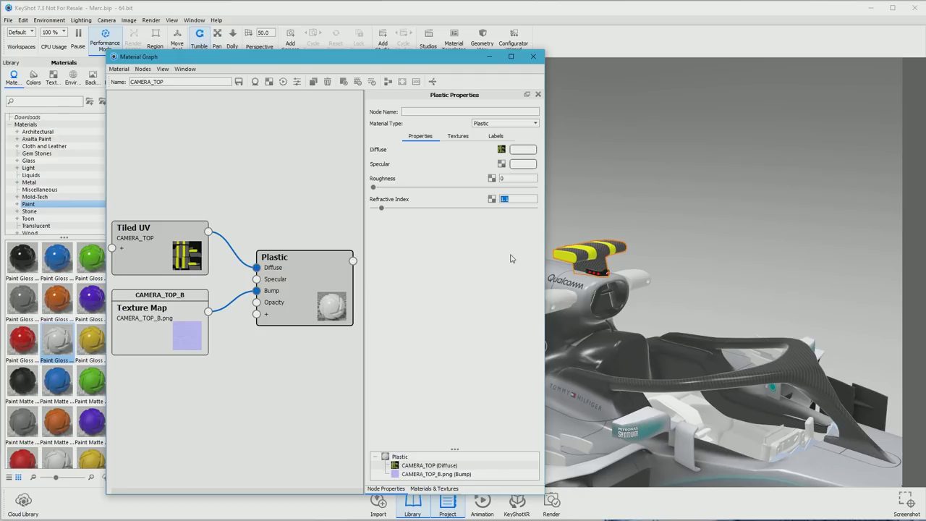
left_click(506, 123)
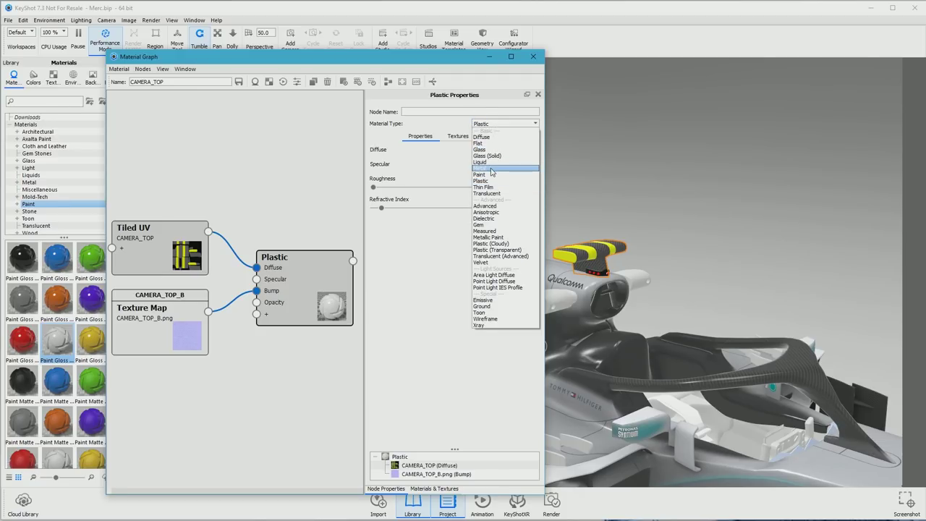
left_click(491, 179)
left_click(505, 123)
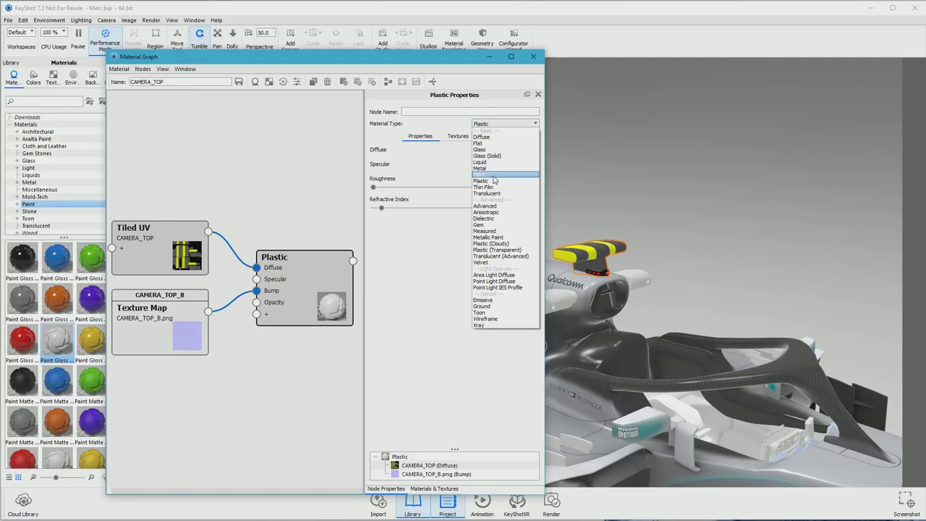
left_click(493, 177)
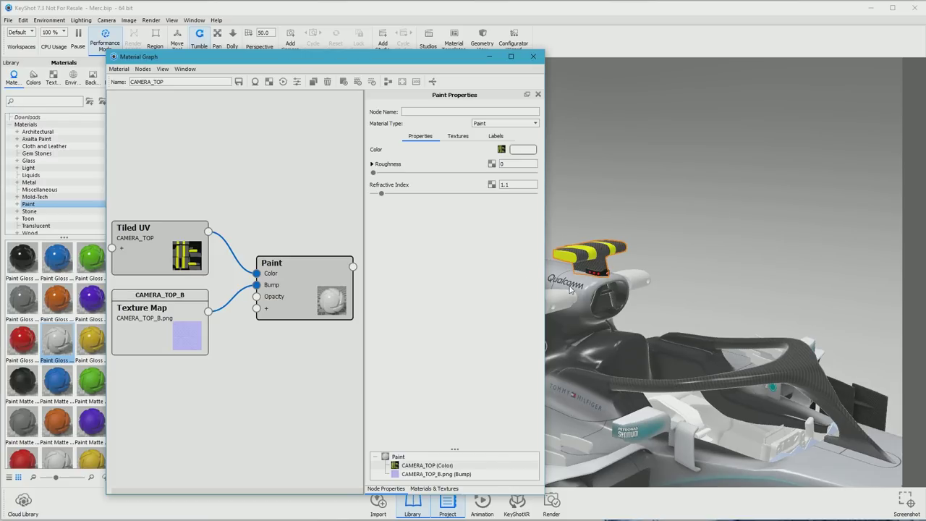
Switch the CAMERA_TOP_B bump texture to Tiled UV and mark it as a normal map.
left_click(458, 136)
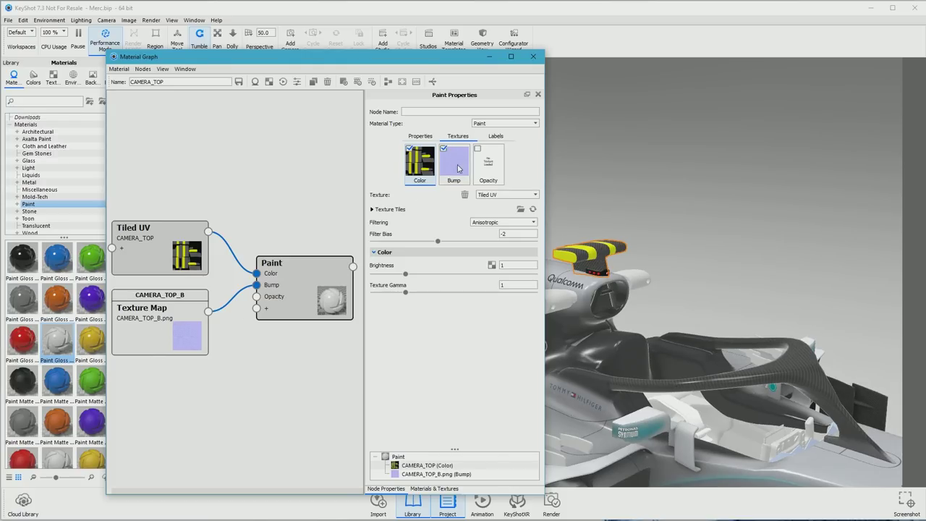
left_click(459, 165)
left_click(499, 195)
left_click(506, 231)
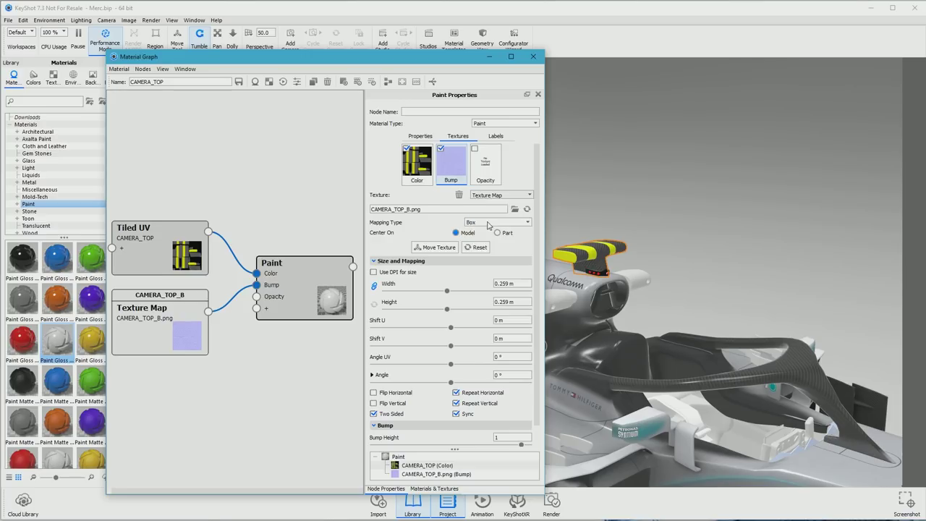
left_click(373, 281)
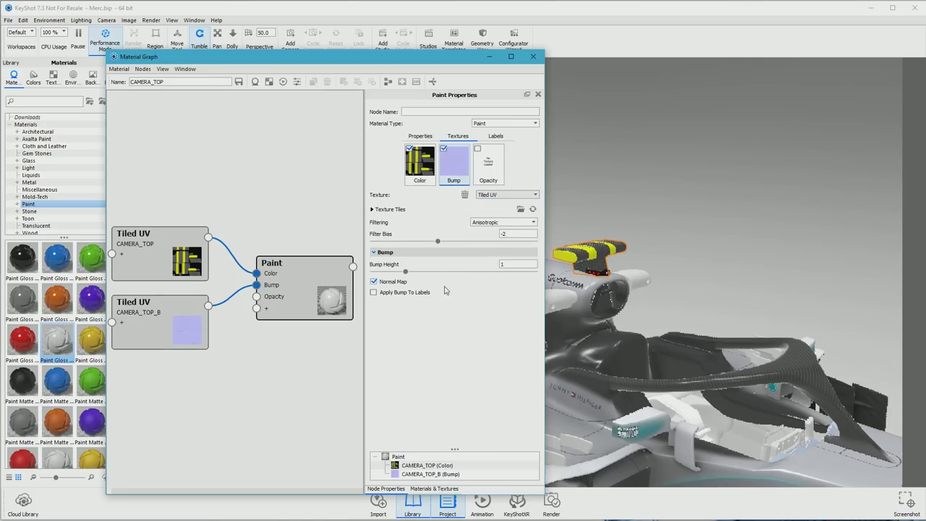
Frame the roof camera pod and set its normal-map bump height to 0.2.
left_click_drag(571, 333, 640, 249)
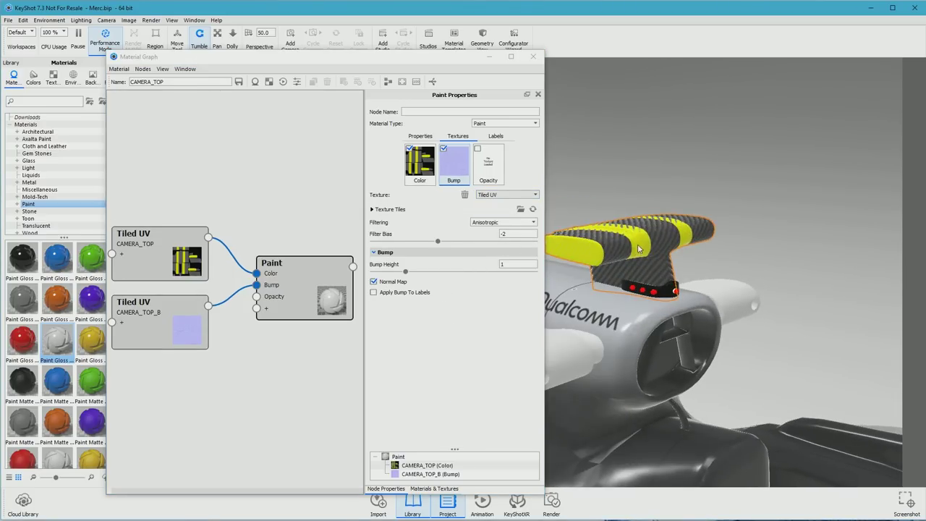
right_click(636, 242)
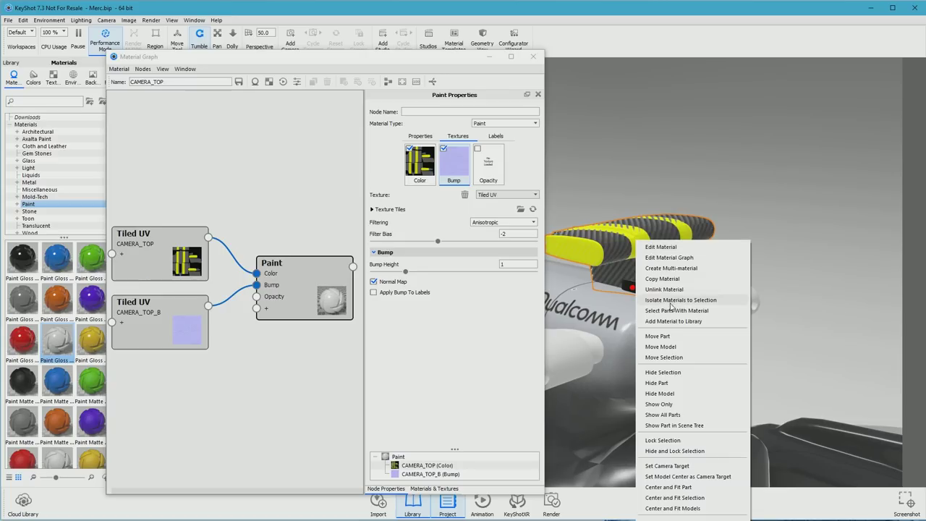
left_click(667, 466)
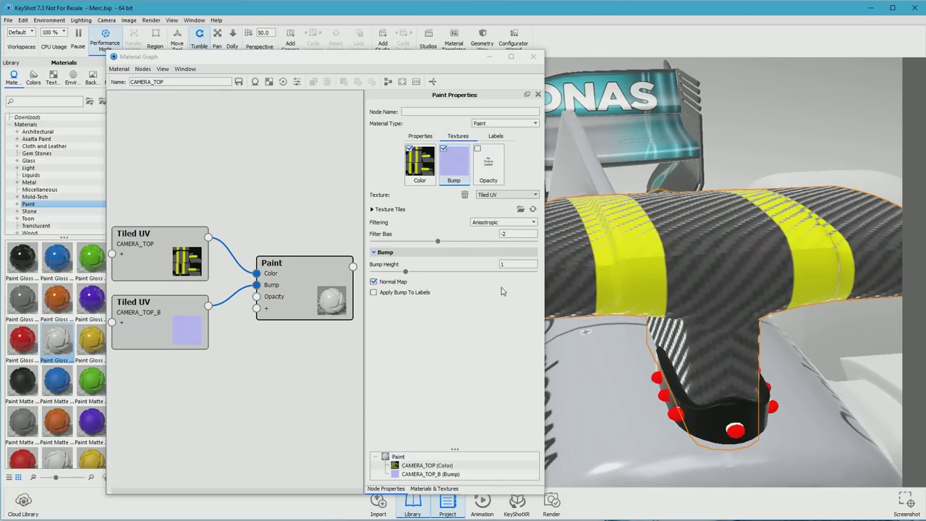
left_click(524, 265)
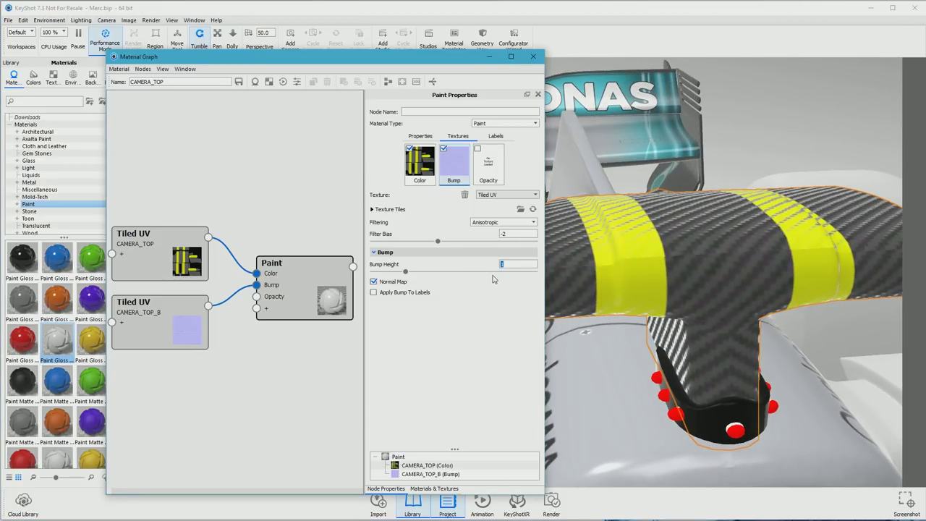
type("0.5")
key("Return")
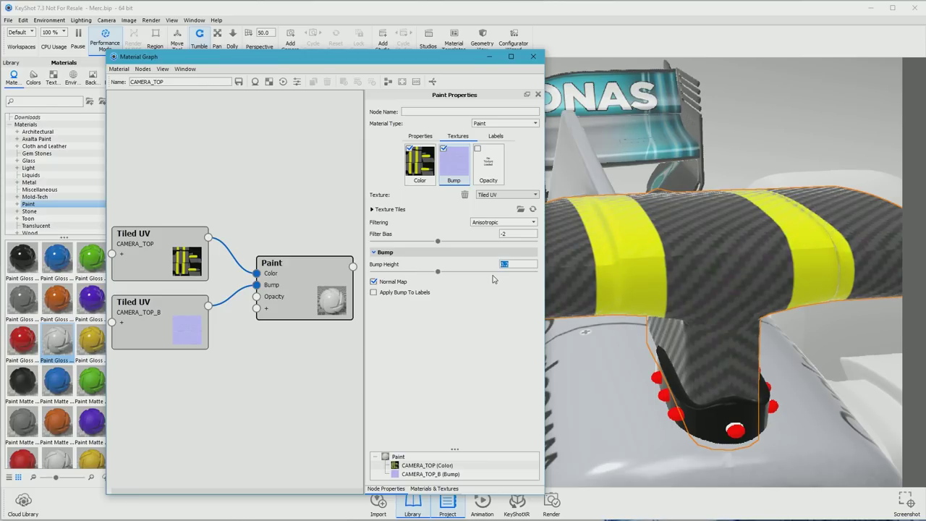
Toggle Performance Mode while orbiting around the camera pod.
left_click_drag(636, 275, 756, 231)
left_click(107, 41)
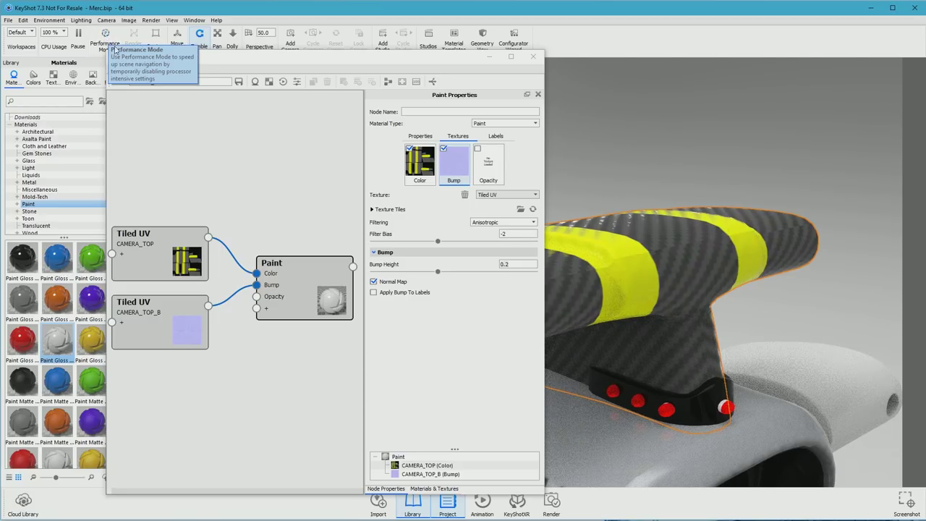
left_click(105, 37)
left_click_drag(686, 238, 651, 249)
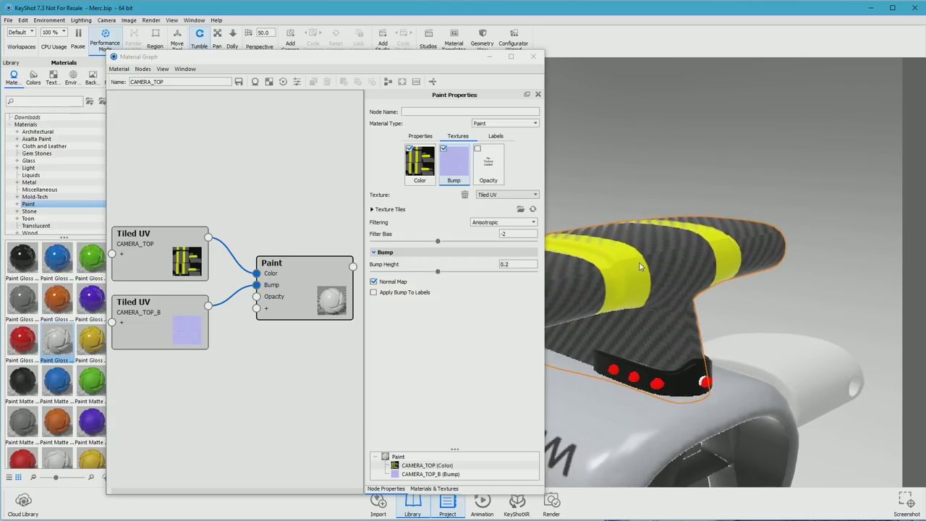
scroll(650, 247, "down", 10)
scroll(646, 278, "down", 3)
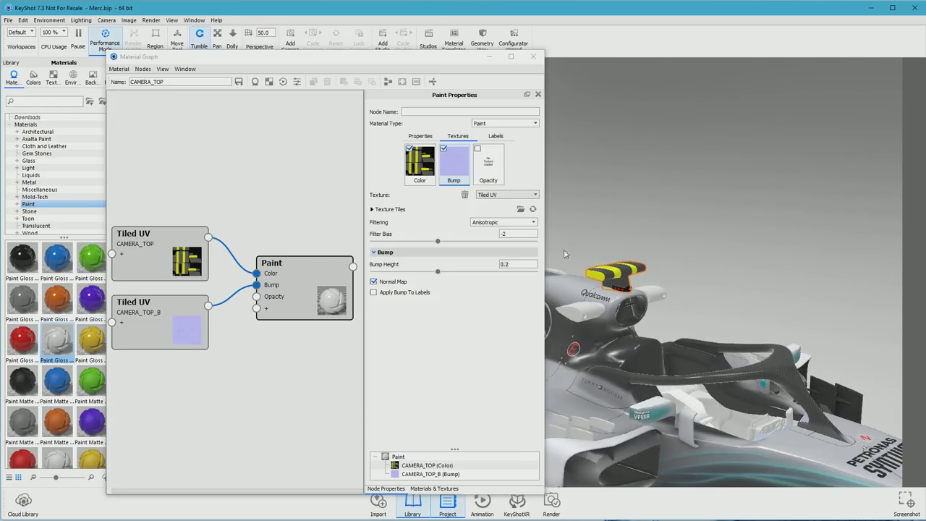
Start renaming the CAMERA_TOP material, then close the Material Graph.
left_click(192, 89)
key("ctrl+a")
type("T")
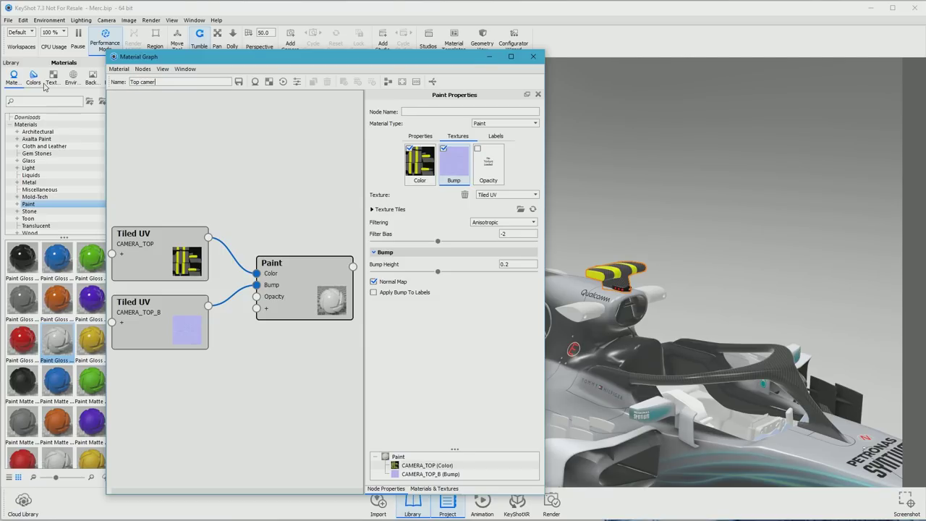
left_click(533, 56)
left_click(587, 315)
Open the material graph for the T-cam pod's T_cam material.
left_click_drag(587, 315, 680, 279)
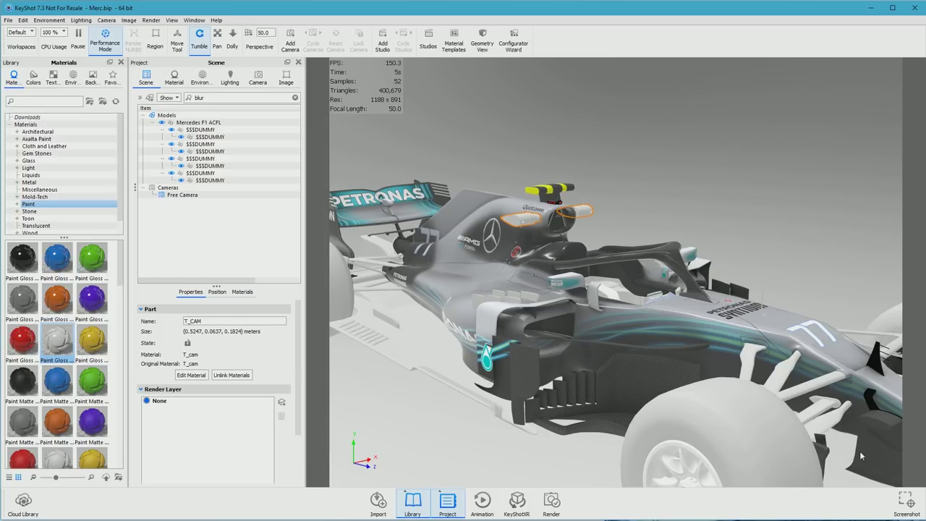
right_click(528, 222)
left_click(553, 223)
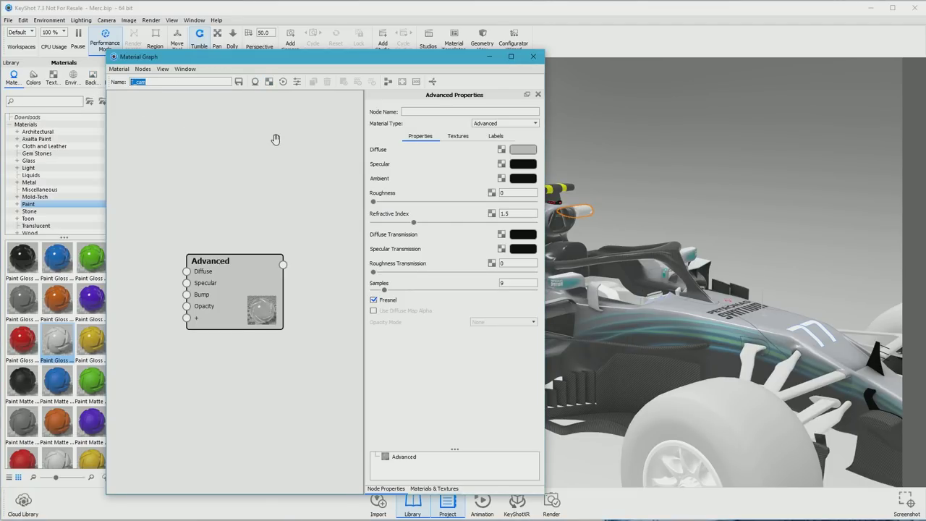
left_click_drag(262, 271, 318, 230)
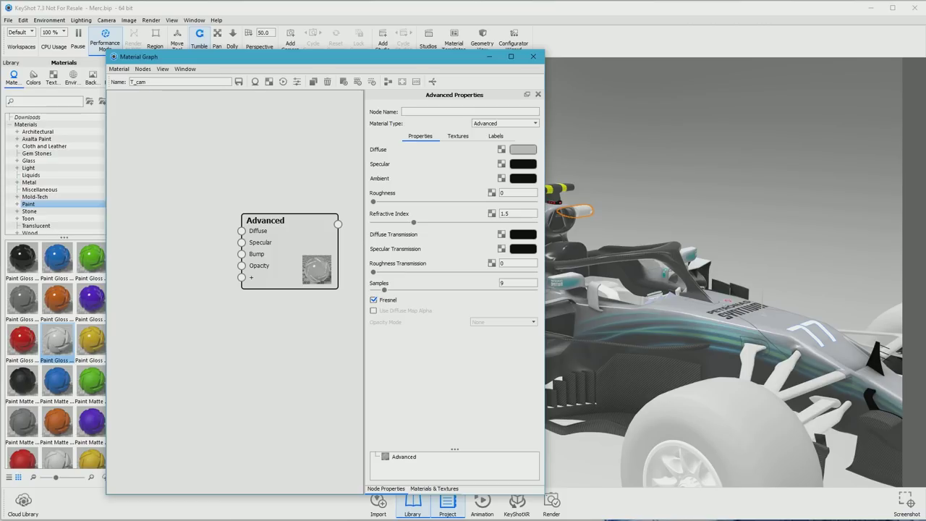
Bring TCAM.png and TCAM_B.png from the texture folder into the graph.
key("alt+Tab")
scroll(722, 310, "down", 3)
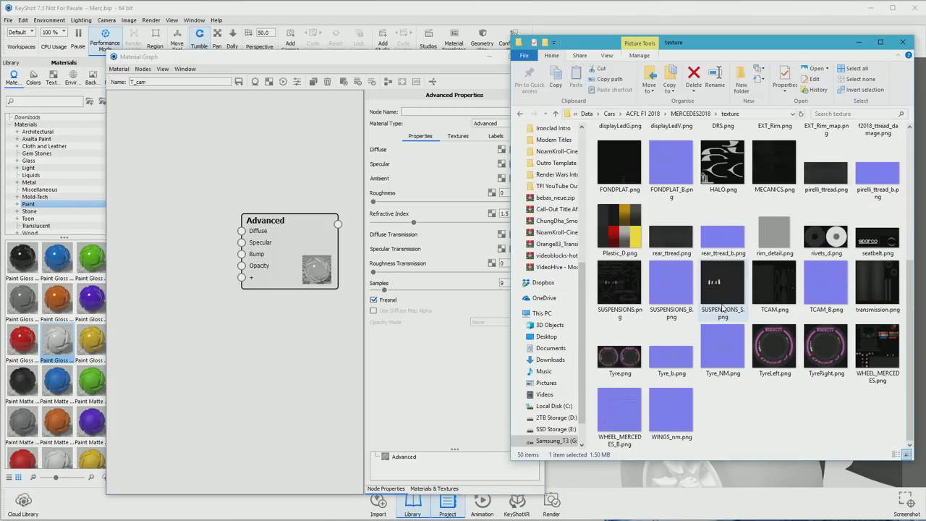
left_click_drag(768, 300, 146, 219)
key("alt+Tab")
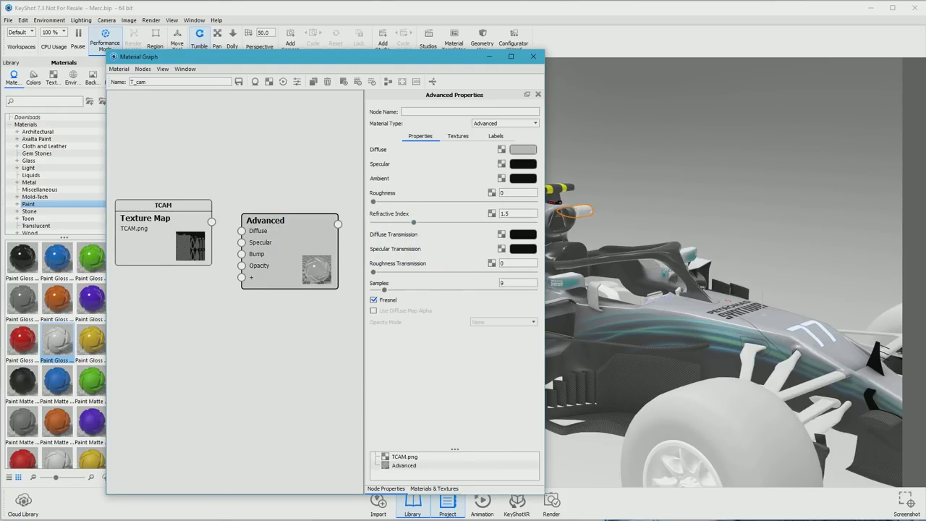
key("alt+Tab")
left_click_drag(688, 306, 163, 323)
key("alt+Tab")
Connect TCAM.png to Diffuse and TCAM_B.png to Bump.
left_click_drag(213, 223, 241, 231)
left_click_drag(212, 306, 243, 256)
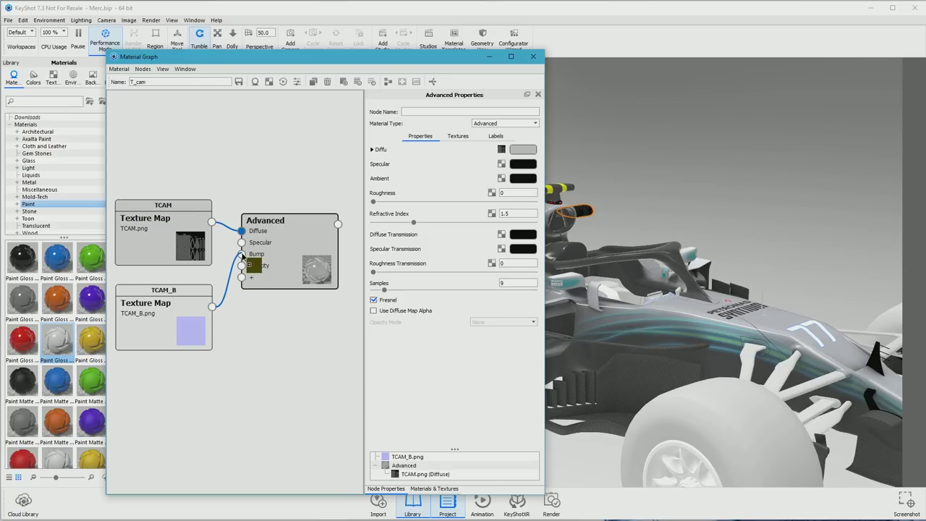
left_click_drag(242, 256, 242, 254)
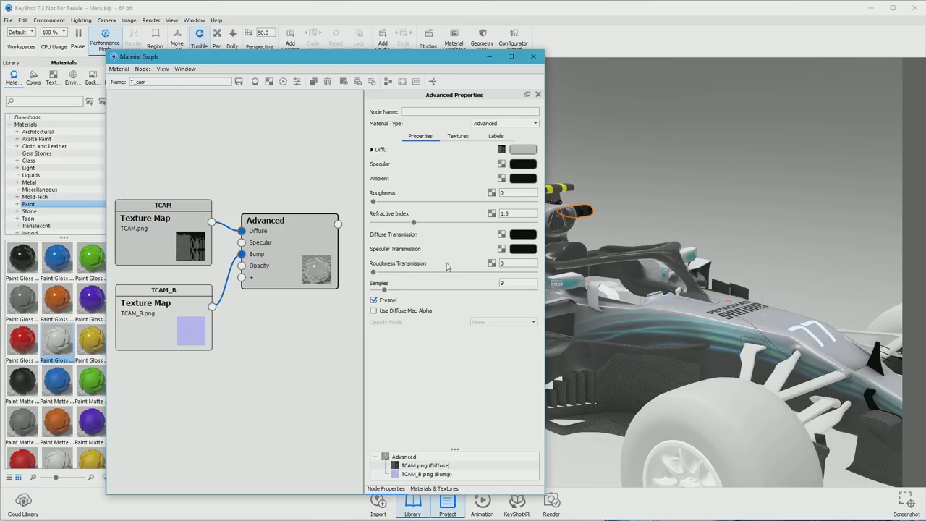
Set the TCAM colour texture's mapping type to Tiled UV.
left_click(463, 141)
scroll(576, 218, "up", 5)
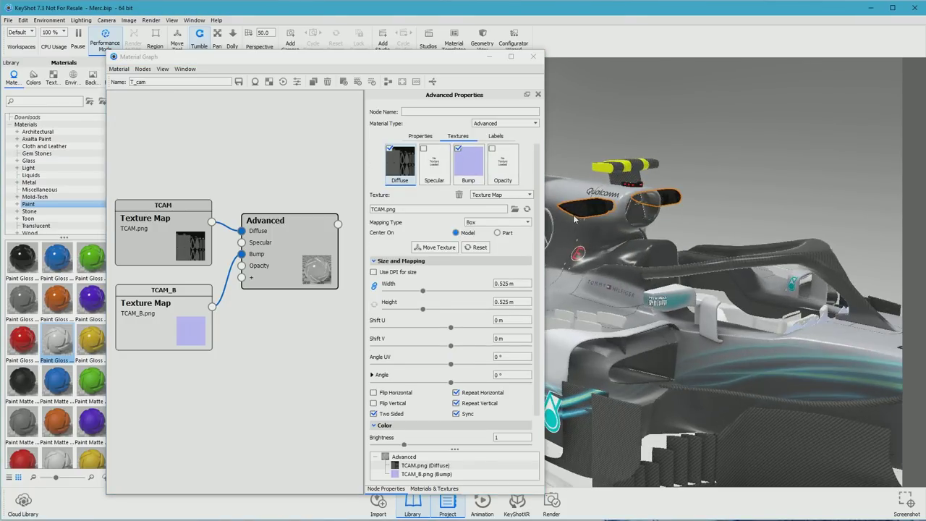
scroll(576, 217, "up", 10)
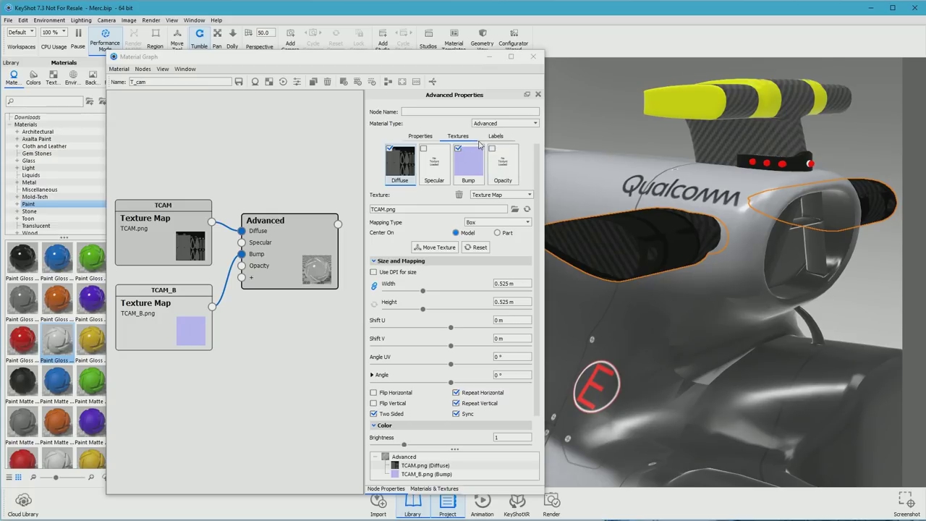
left_click(405, 173)
left_click(489, 195)
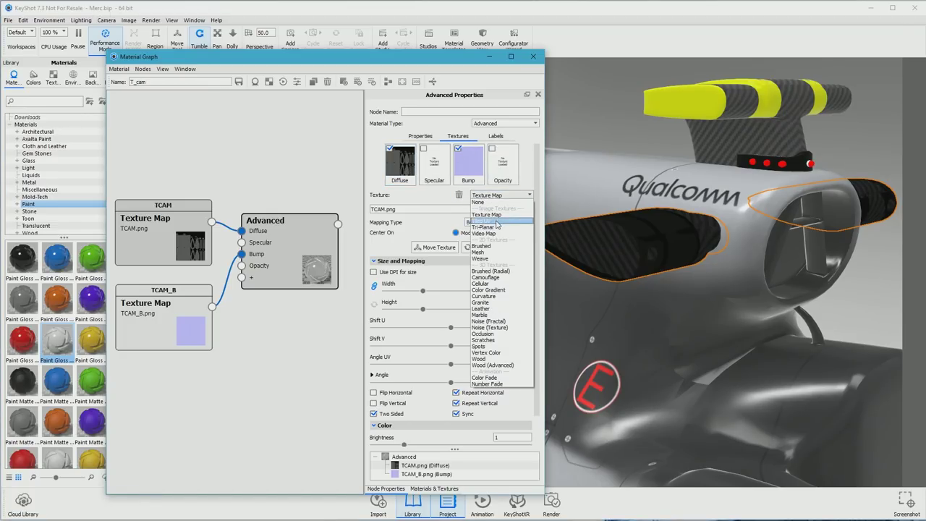
left_click(485, 231)
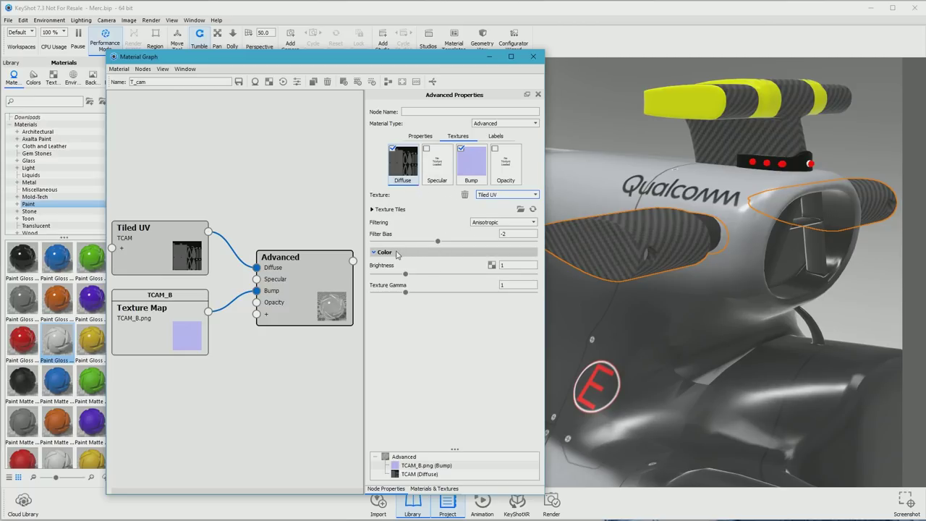
Switch the TCAM_B bump texture to Tiled UV and view the pod from above.
left_click(470, 166)
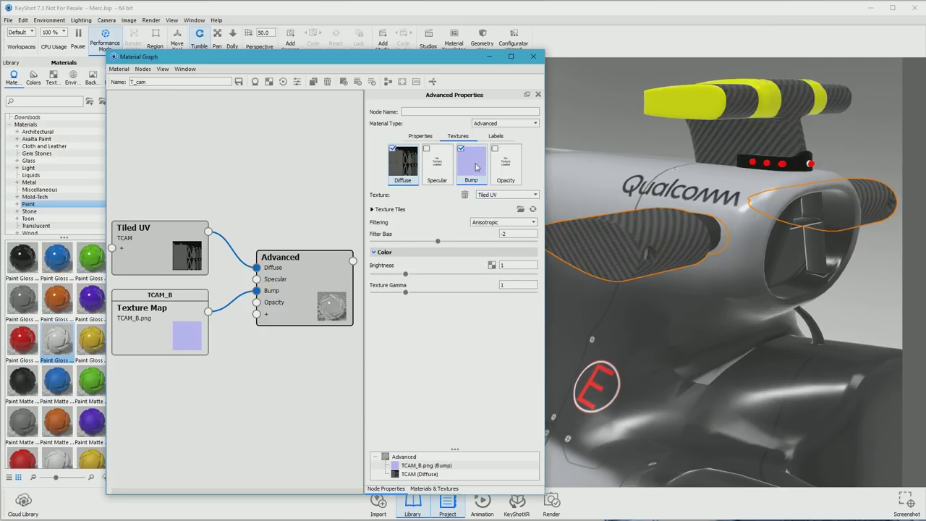
left_click(500, 195)
left_click(498, 217)
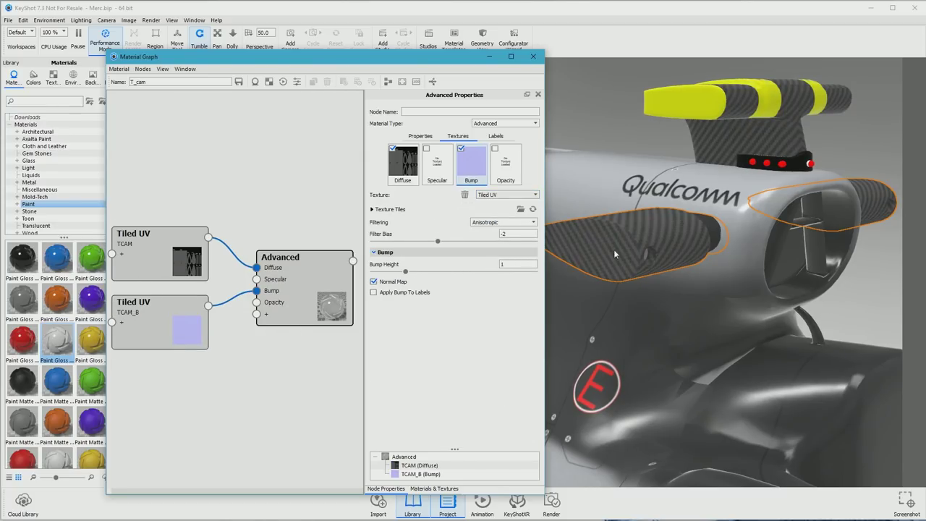
scroll(642, 251, "up", 3)
scroll(647, 261, "up", 5)
left_click_drag(670, 246, 672, 290)
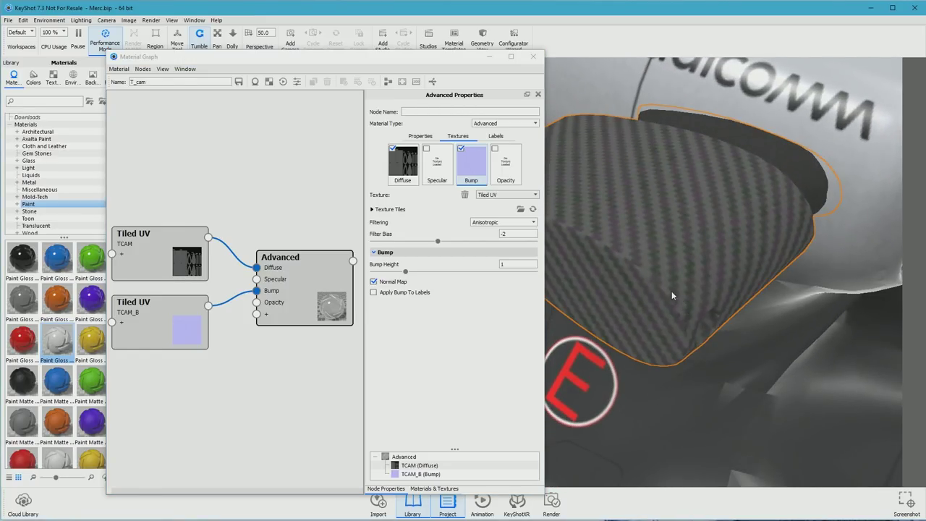
Revert the TCAM_B bump texture to Texture Map, then set it back to Tiled UV.
left_click(156, 328)
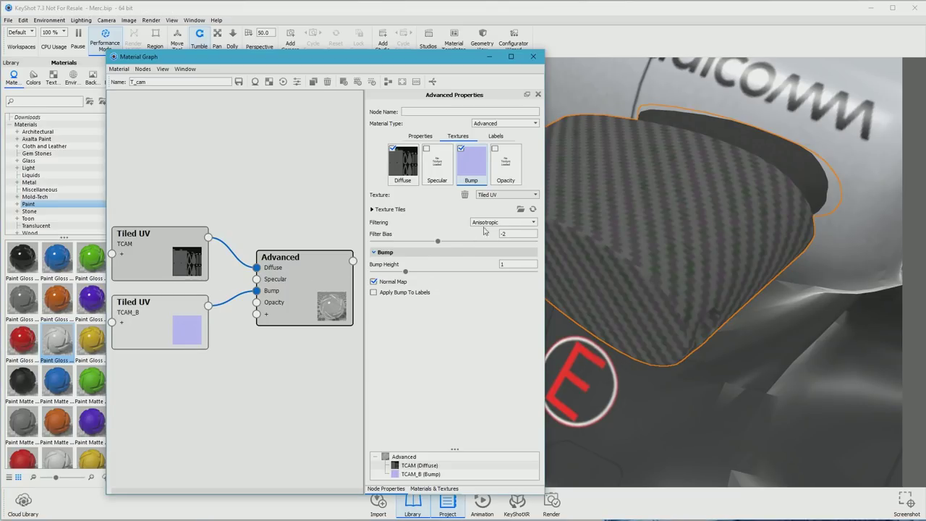
left_click(516, 195)
left_click(498, 214)
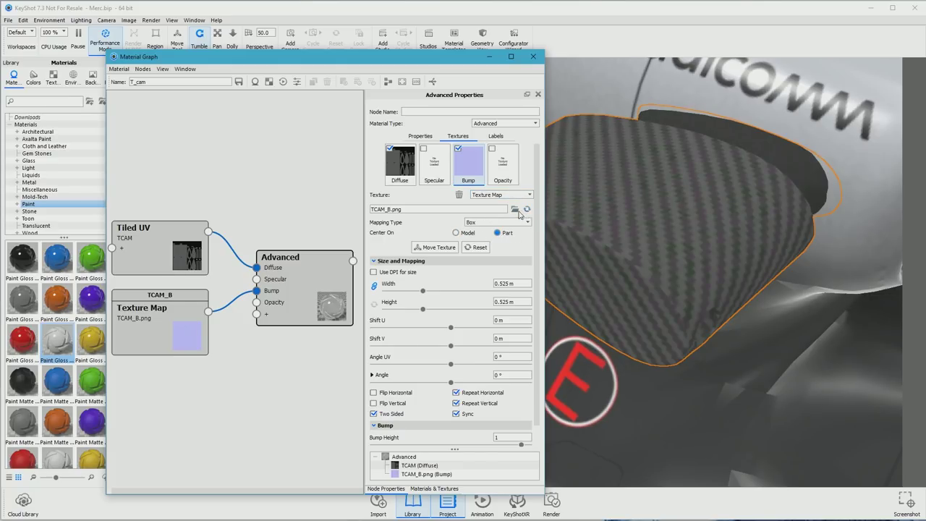
left_click(501, 194)
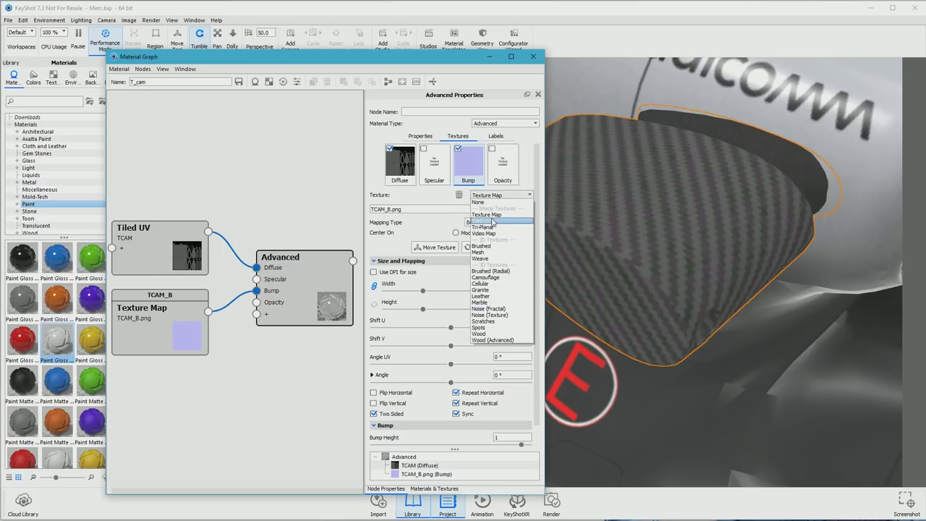
left_click(499, 211)
Mark TCAM_B as a normal map and toggle the bump off and on to compare.
left_click(373, 281)
left_click_drag(158, 337, 169, 342)
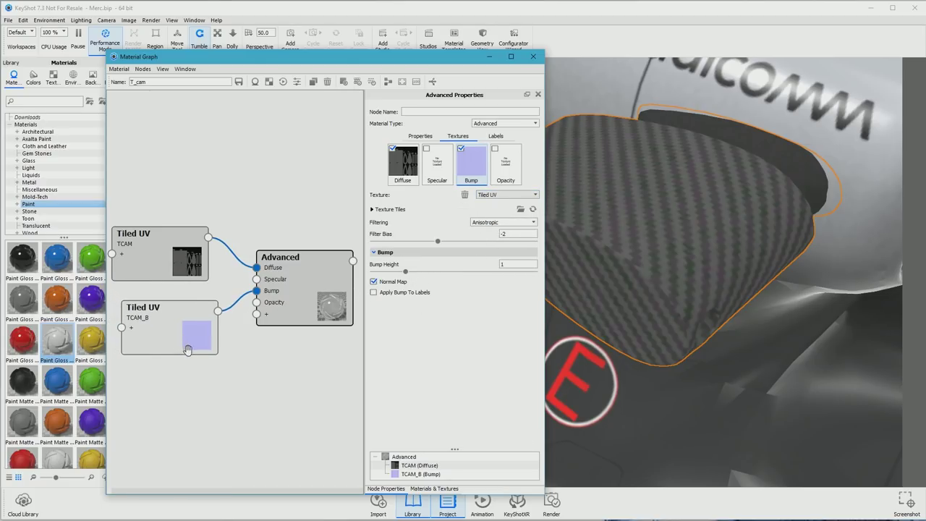
left_click(460, 149)
left_click(461, 149)
left_click(461, 149)
left_click(460, 149)
Change the T_cam material type to Paint and compare its bump texture off and on.
left_click(504, 123)
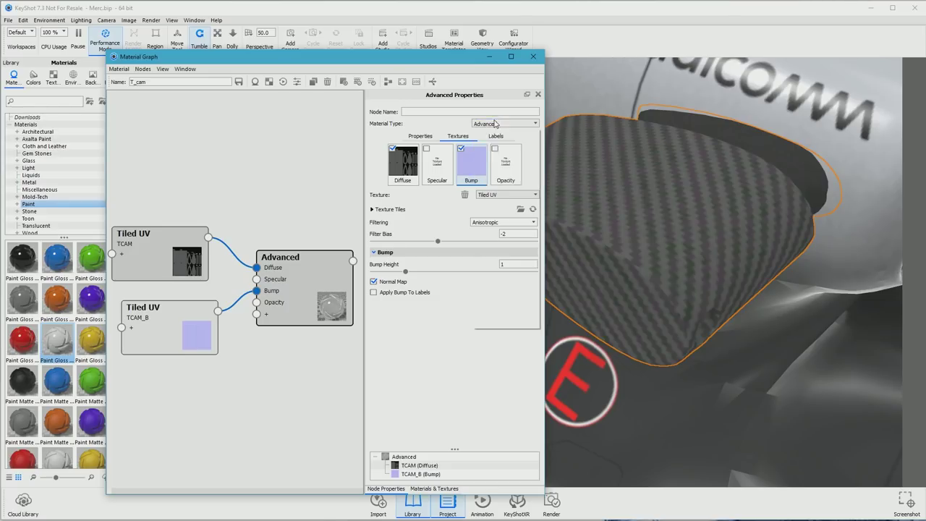
left_click(497, 177)
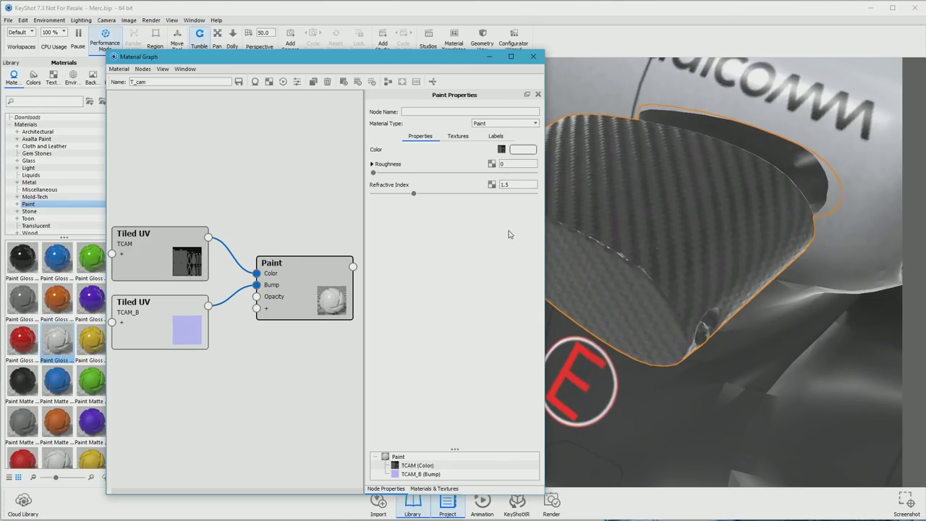
left_click(458, 136)
left_click(447, 158)
left_click(441, 149)
left_click(442, 150)
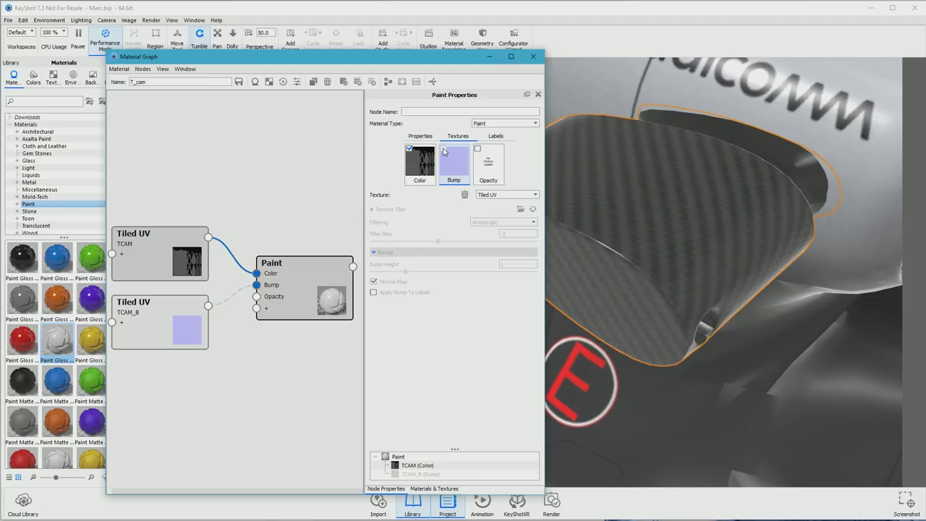
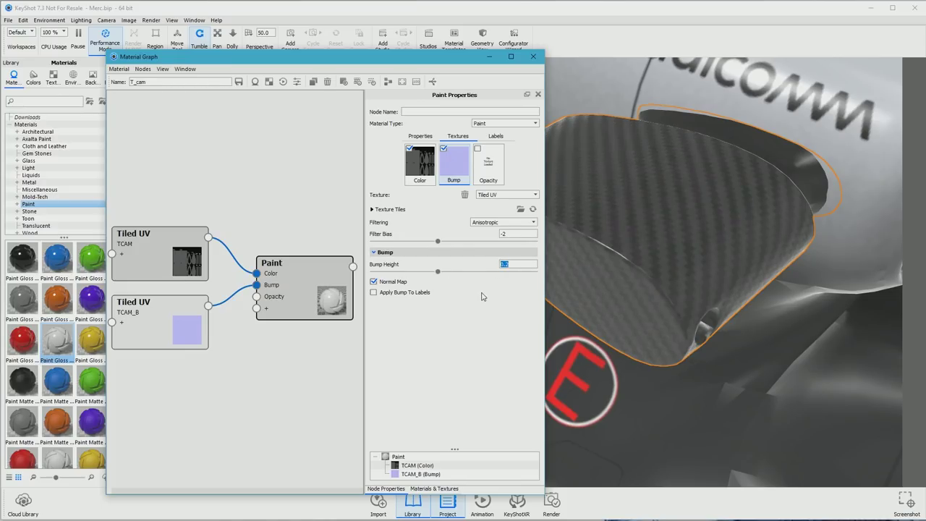
Commit the T_cam paint's bump height and close its material graph.
key("Return")
left_click(533, 56)
scroll(547, 182, "down", 5)
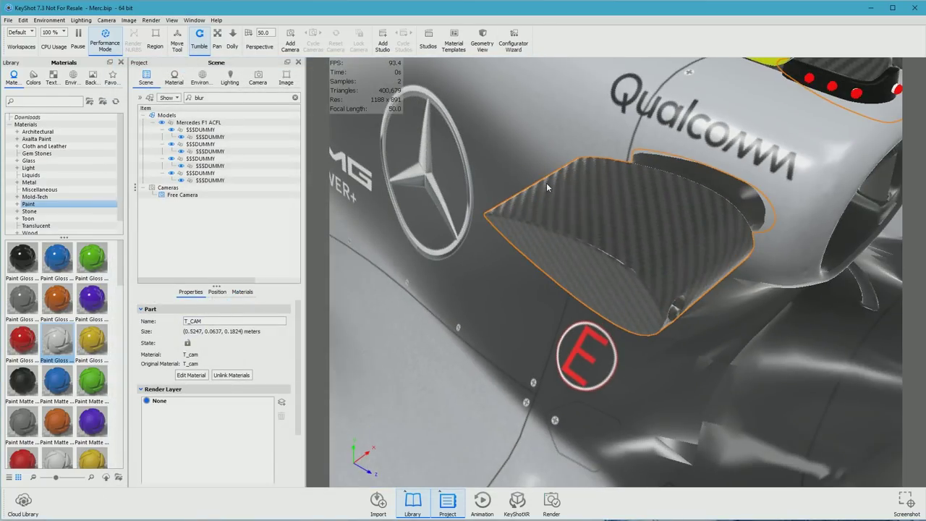
scroll(607, 199, "down", 10)
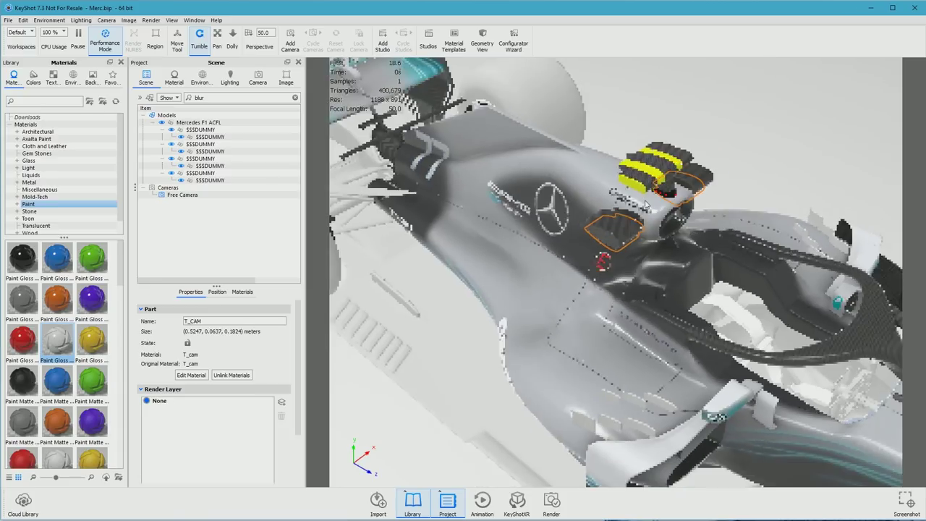
scroll(647, 244, "down", 4)
Inspect the rear wing's Aero material graph for tiled textures, then select the floor part FOND_ETAGE.
left_click_drag(647, 244, 674, 346)
right_click(676, 344)
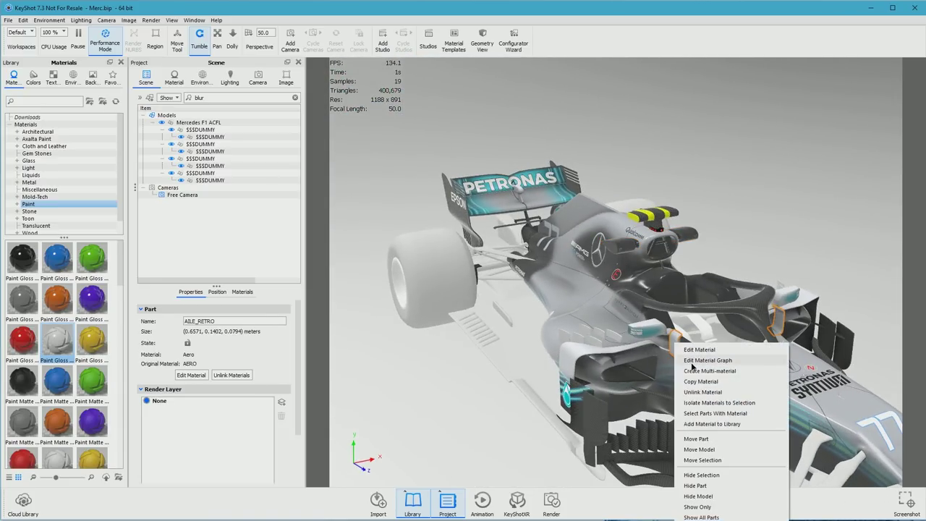
left_click(705, 360)
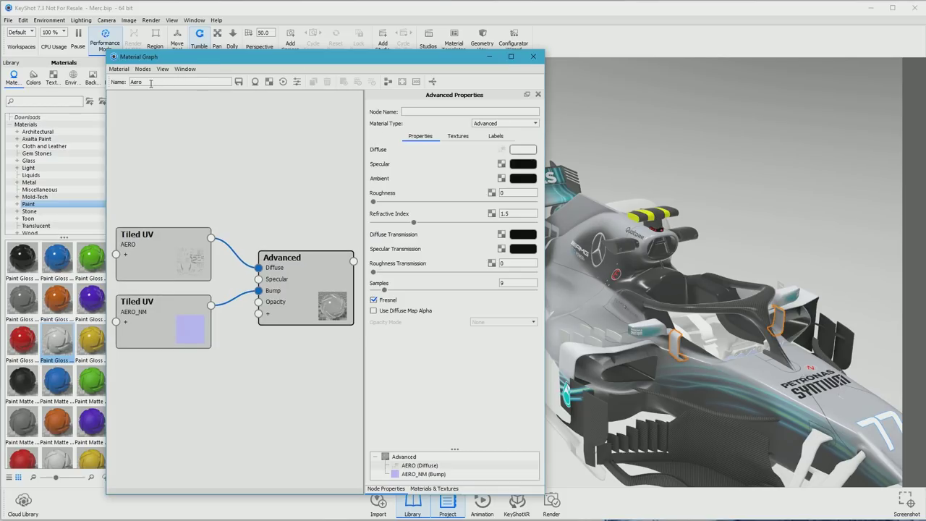
left_click(533, 56)
left_click_drag(564, 390, 479, 393)
left_click(491, 381)
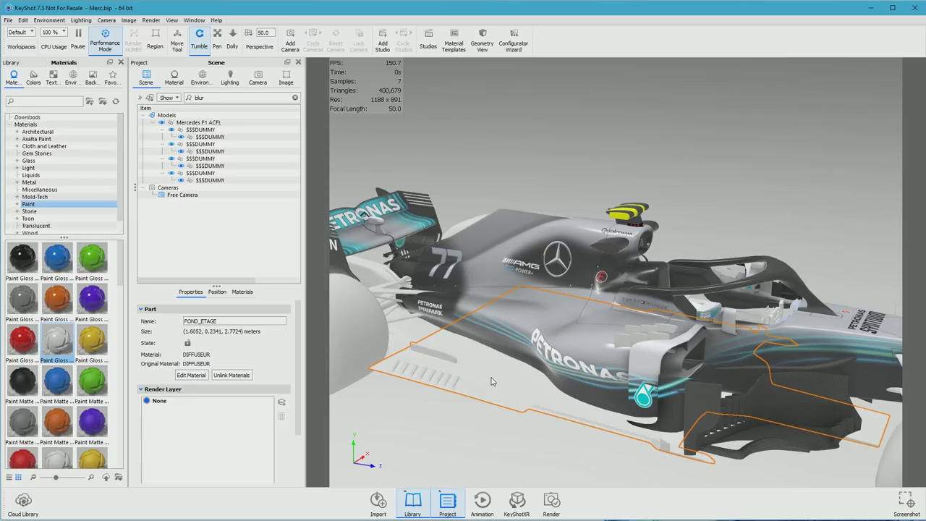
Select the floor part FOND_ETAGE and open its Diffuser material graph.
right_click(491, 381)
left_click(503, 370)
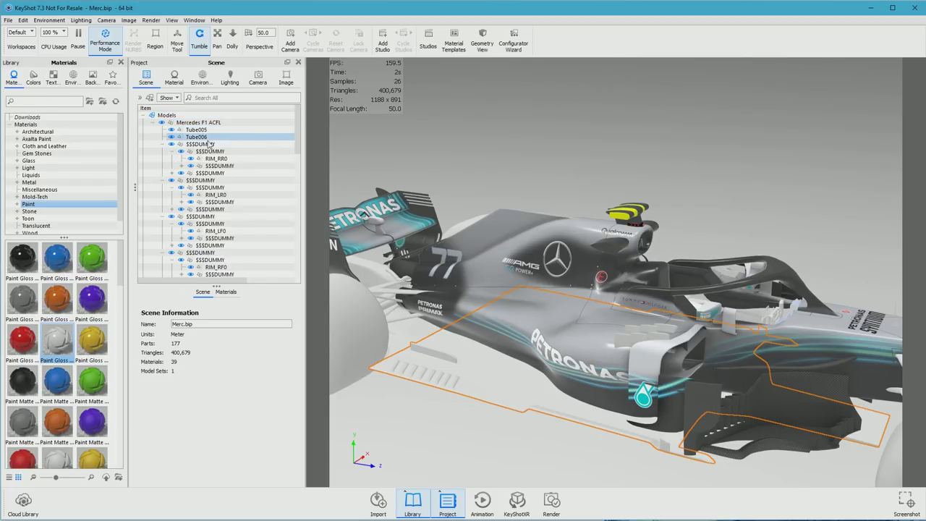
left_click(504, 399)
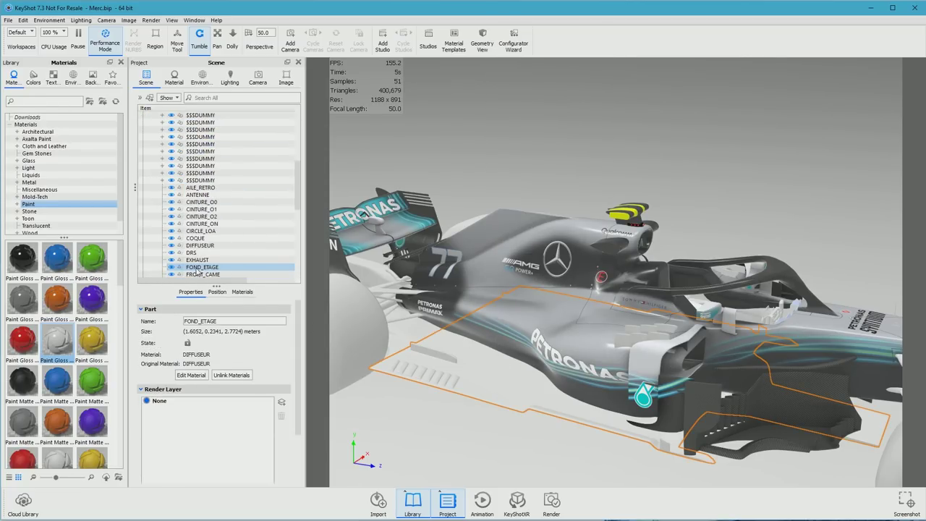
right_click(465, 365)
left_click(499, 35)
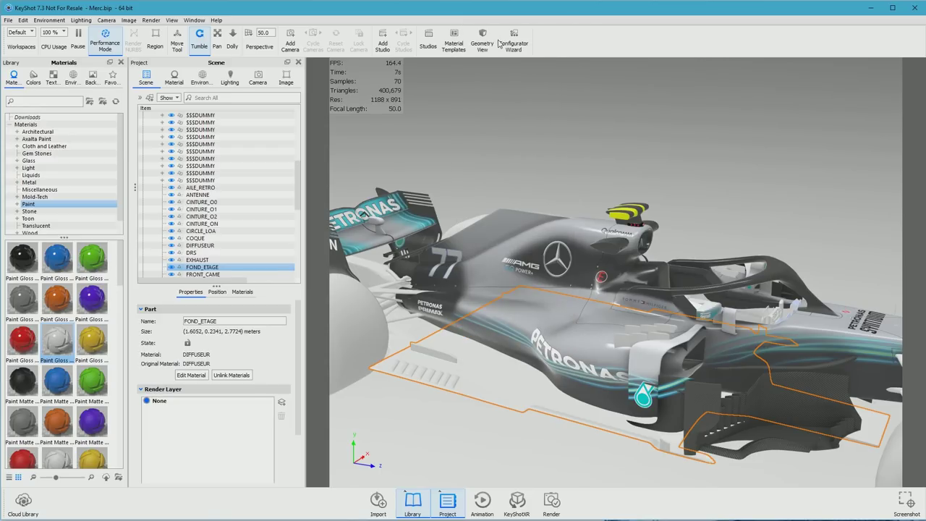
double_click(171, 82)
type("DD")
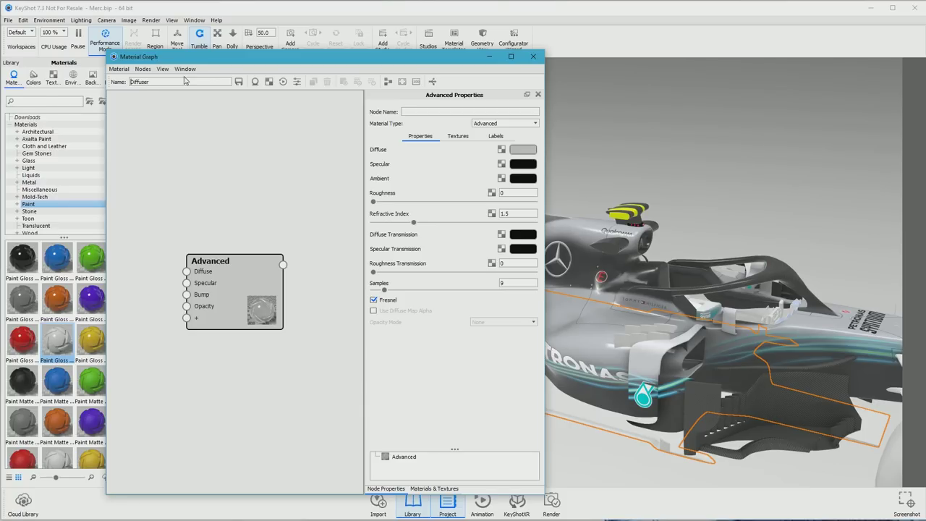
Add DIFFUSEUR.psd from the MERCEDES2018 folder and connect it to the Diffuse input.
left_click_drag(226, 288, 297, 277)
key("alt+Tab")
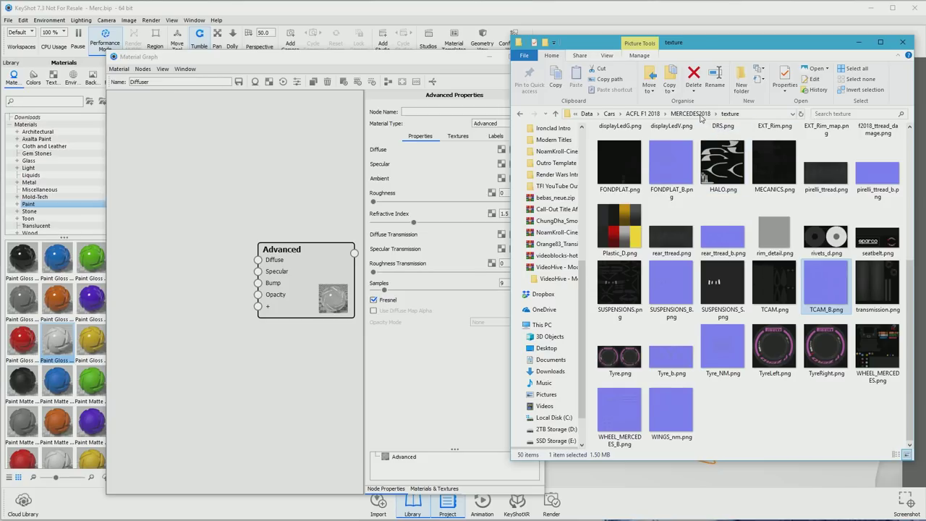
key("alt+Up")
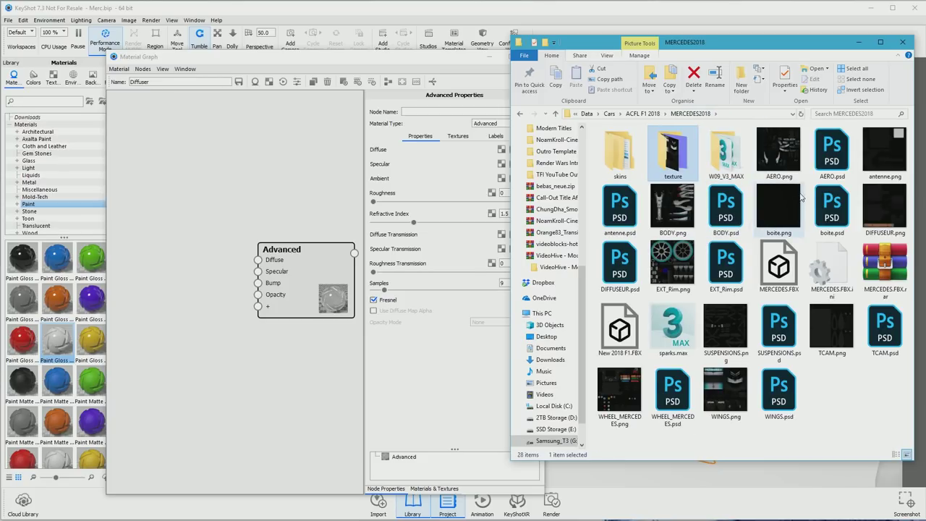
left_click(624, 276)
left_click_drag(624, 277, 181, 265)
left_click_drag(262, 265, 259, 260)
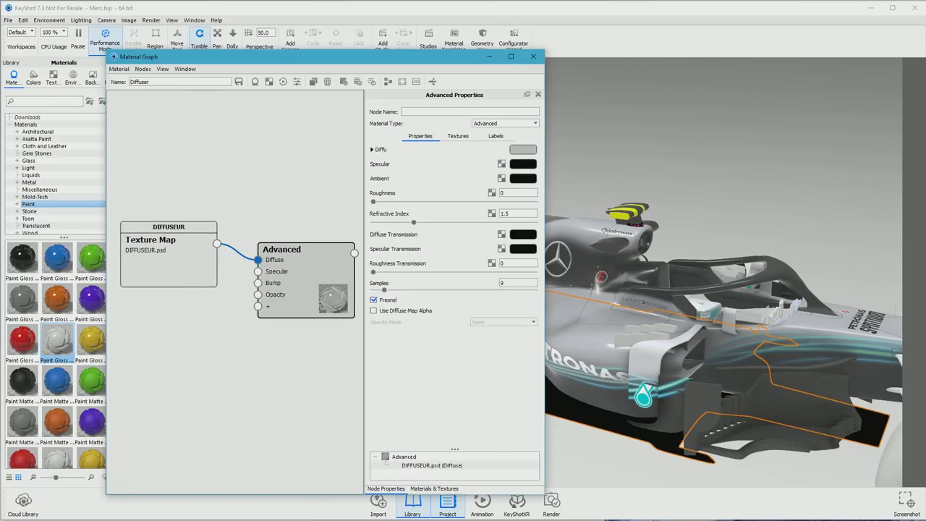
Add DIFFUSEUR_B.png from the texture subfolder and connect it to the Bump input.
key("alt+Tab")
double_click(673, 152)
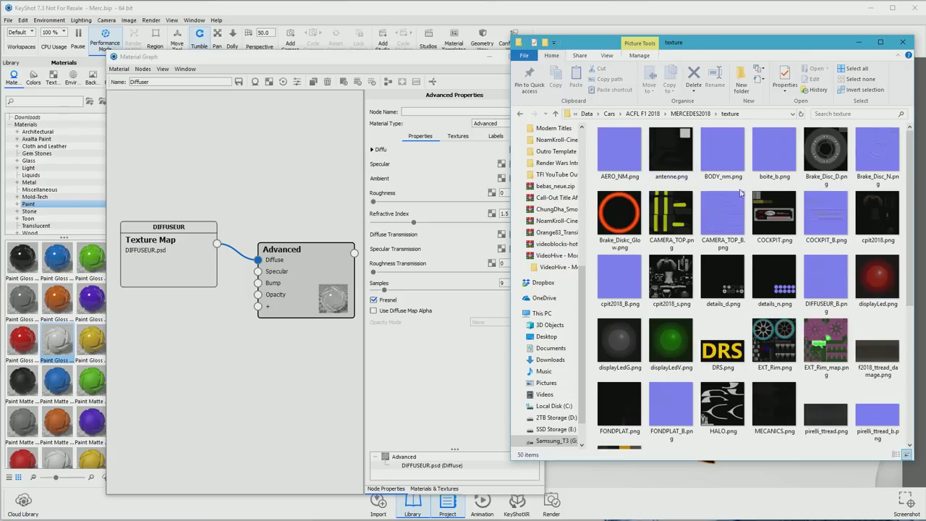
left_click_drag(826, 278, 258, 283)
left_click_drag(868, 319, 682, 310)
left_click(457, 136)
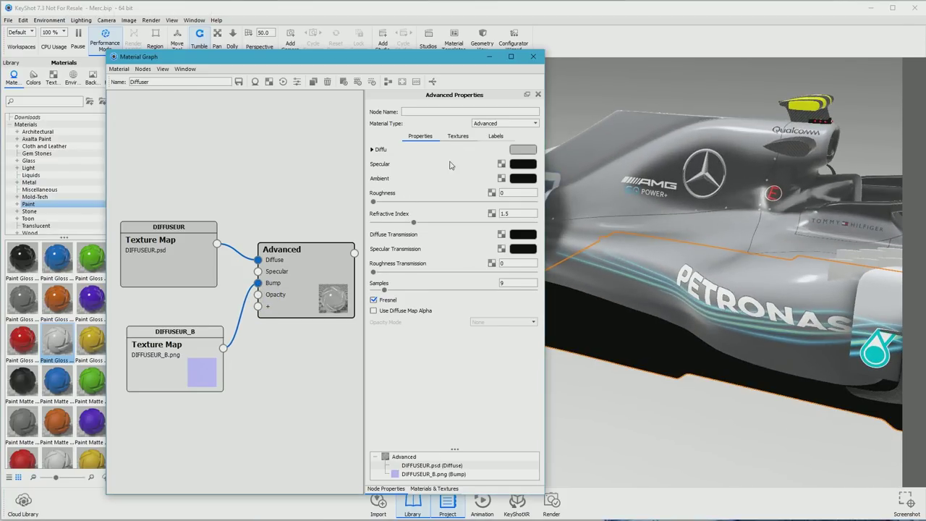
Set both the diffuse and bump textures to Tiled UV.
left_click(482, 199)
left_click(482, 210)
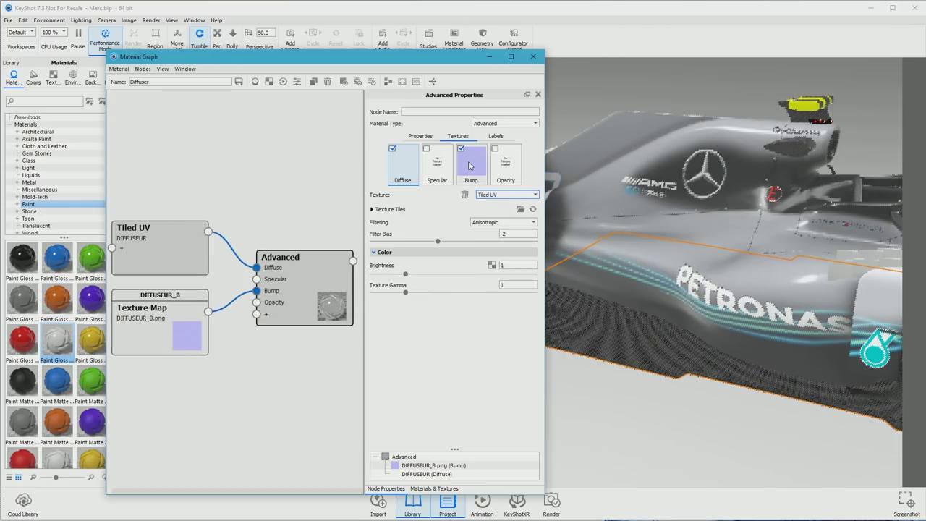
left_click(471, 163)
left_click(506, 194)
left_click(498, 209)
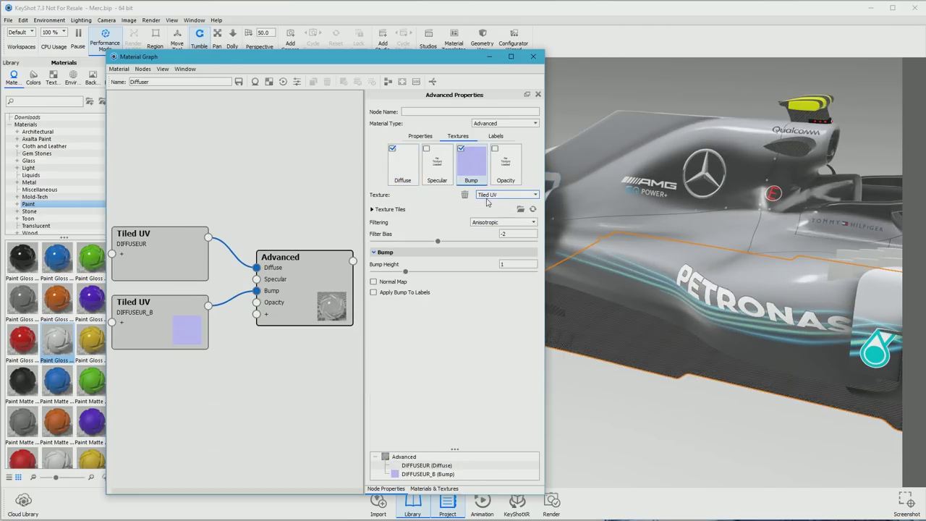
left_click(413, 171)
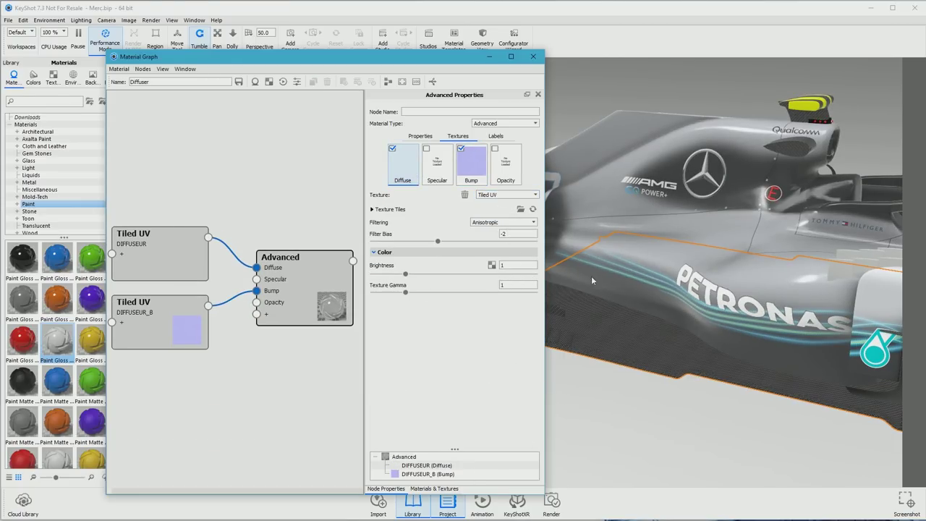
Change the Diffuser material type to Paint and close its graph.
left_click(510, 123)
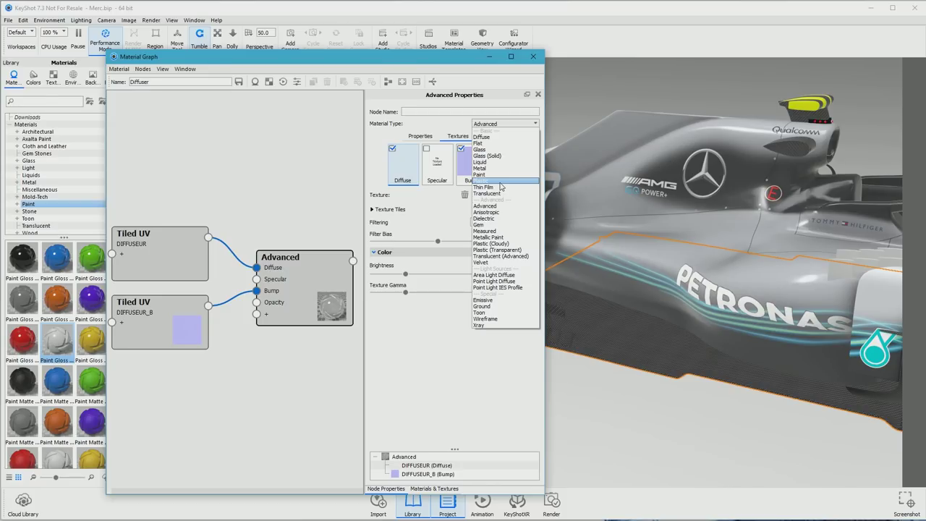
left_click(498, 175)
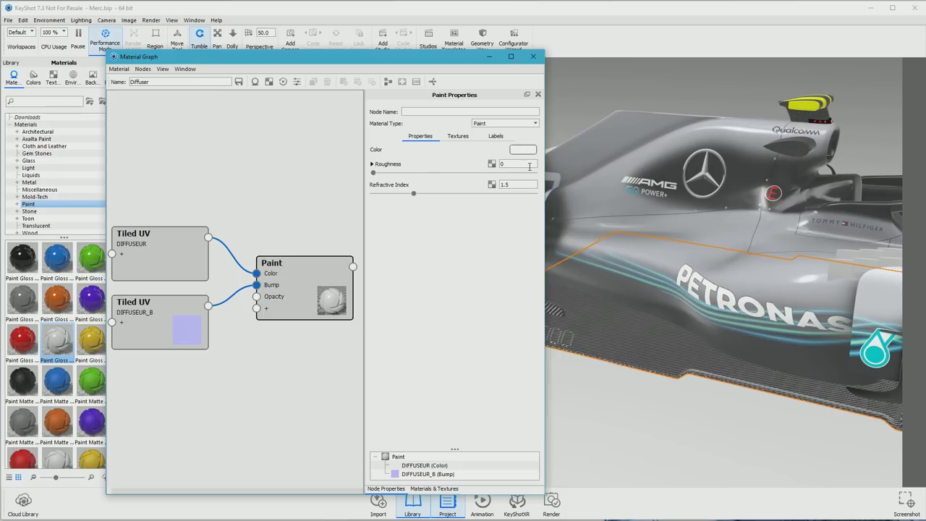
left_click_drag(622, 231, 551, 86)
scroll(653, 236, "up", 3)
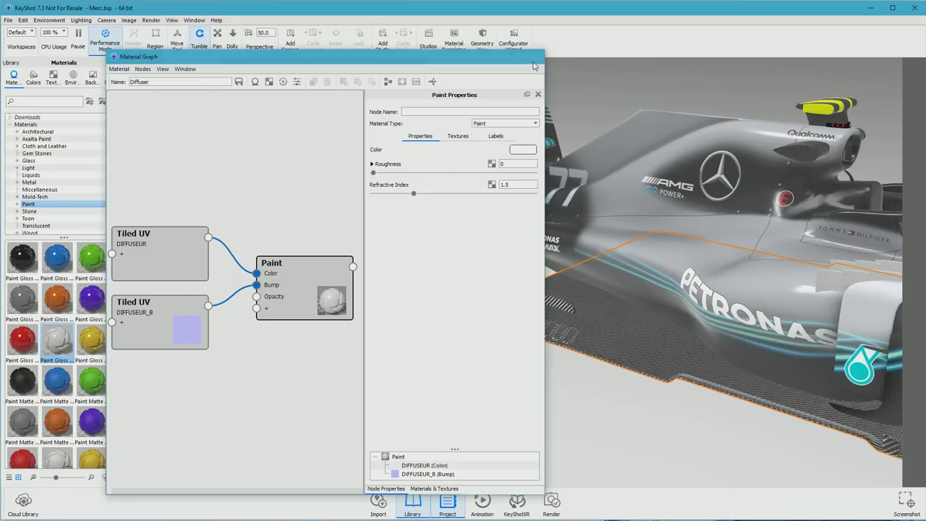
left_click(533, 56)
left_click_drag(626, 438, 549, 292)
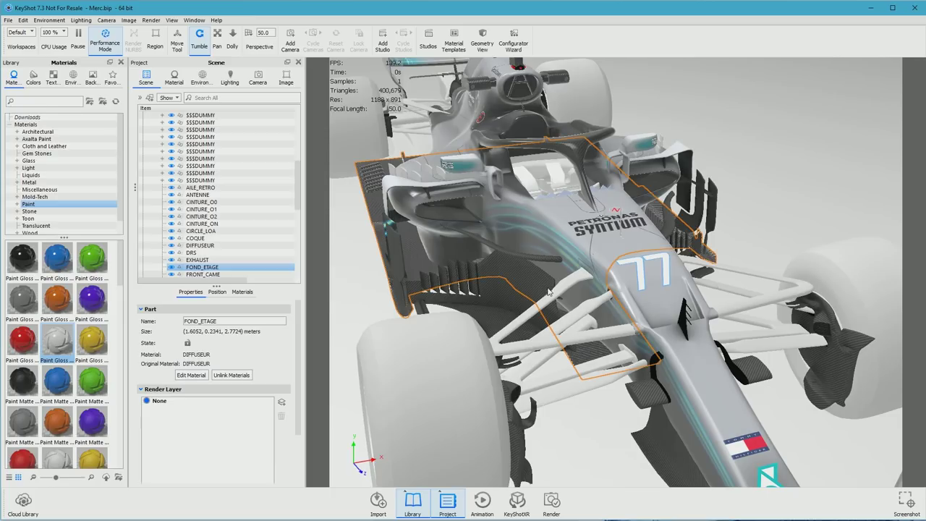
Preview Hard Shiny black metal on the suspension without applying it, then select F_UP_ARM.
left_click(40, 181)
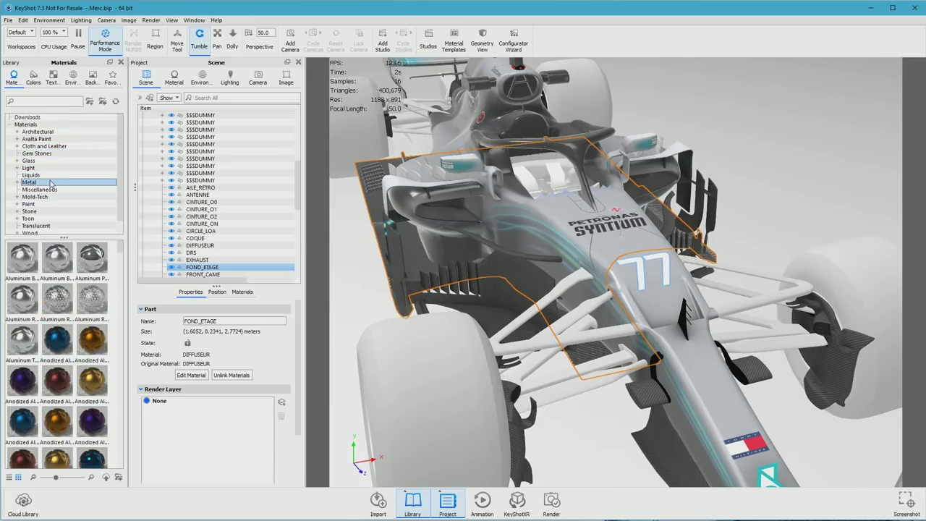
scroll(69, 358, "down", 5)
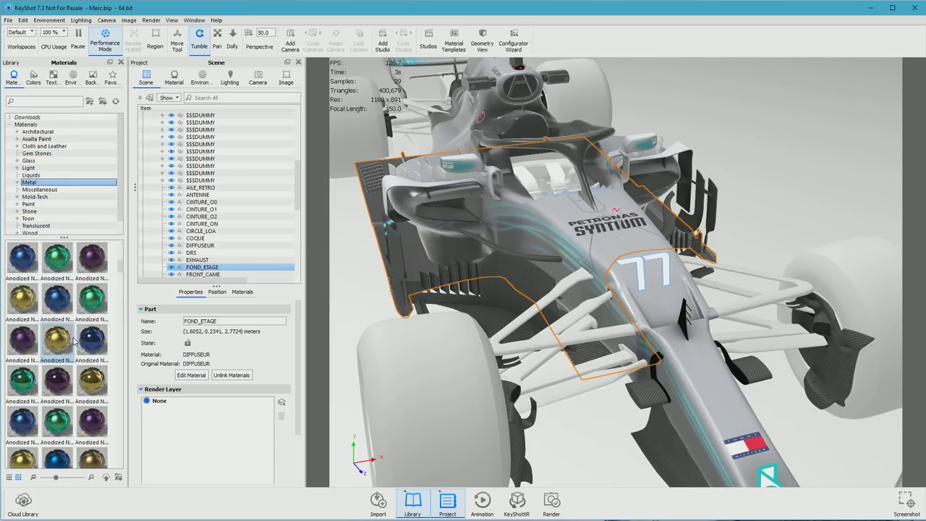
scroll(76, 346, "down", 5)
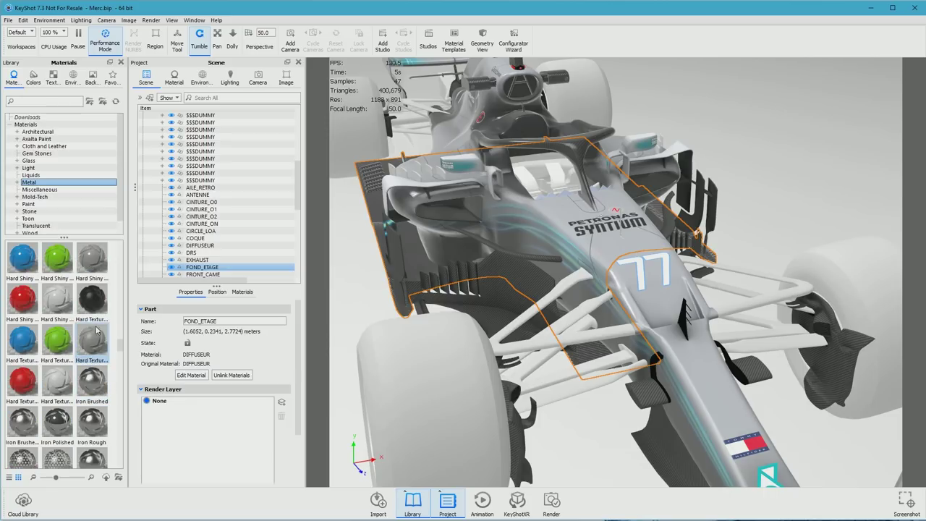
scroll(73, 369, "up", 5)
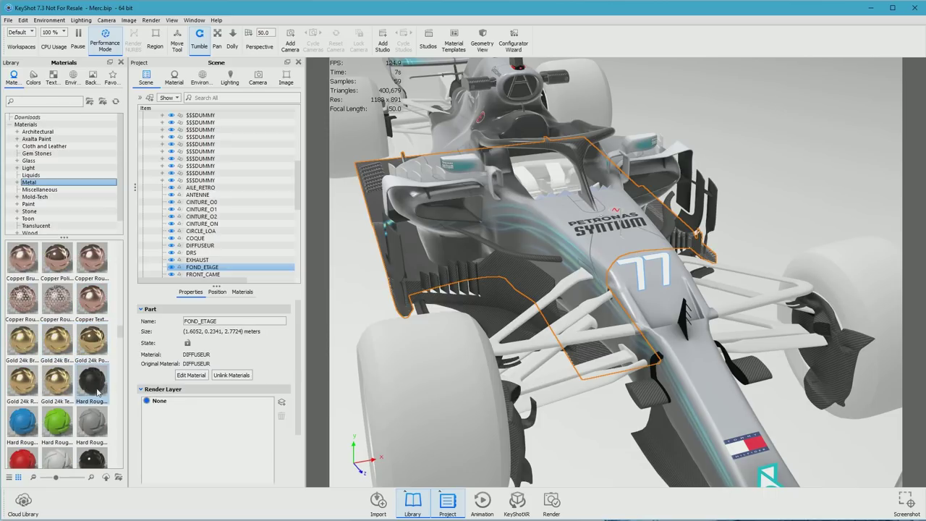
scroll(93, 353, "down", 3)
left_click_drag(92, 344, 613, 340)
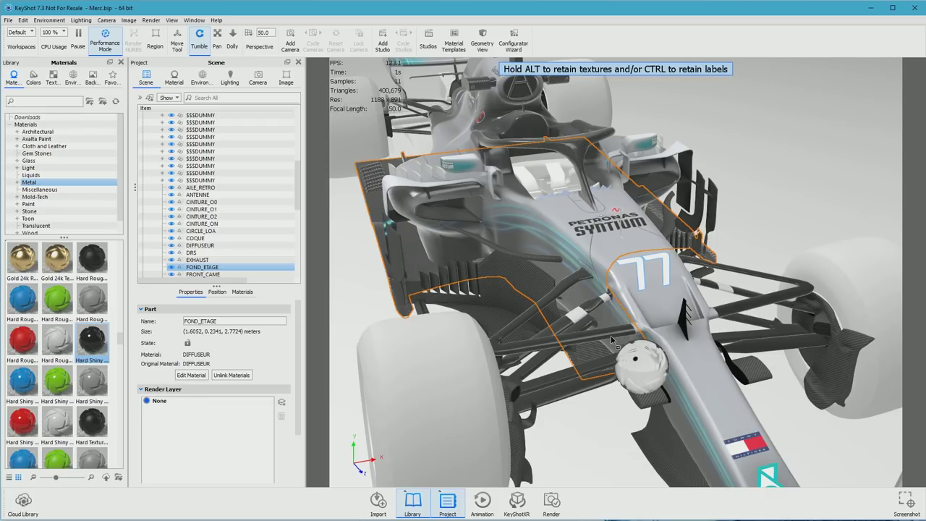
left_click_drag(611, 339, 231, 291)
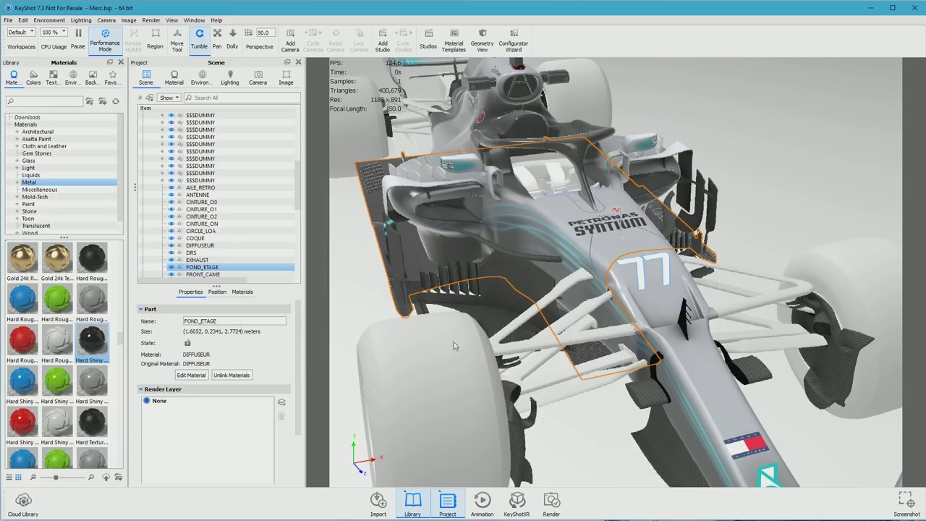
left_click(539, 345)
Open the suspension arm's material graph and rename the material 'Suspension'.
right_click(592, 339)
left_click(625, 352)
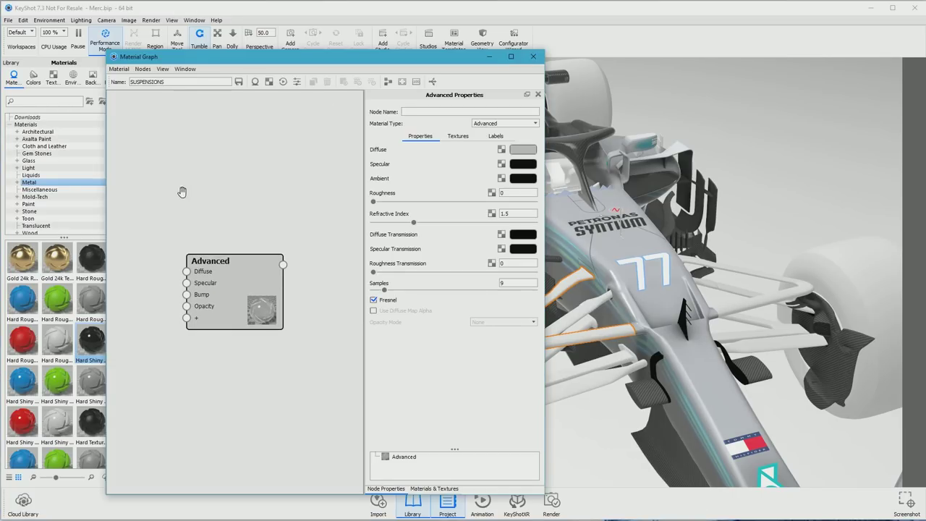
middle_click_drag(183, 192, 203, 179)
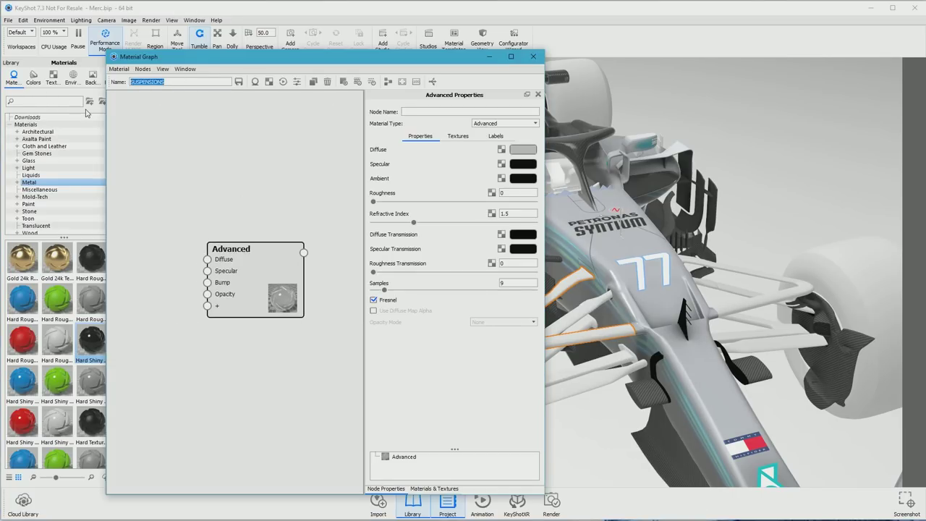
type("Suspension")
left_click_drag(246, 266, 262, 263)
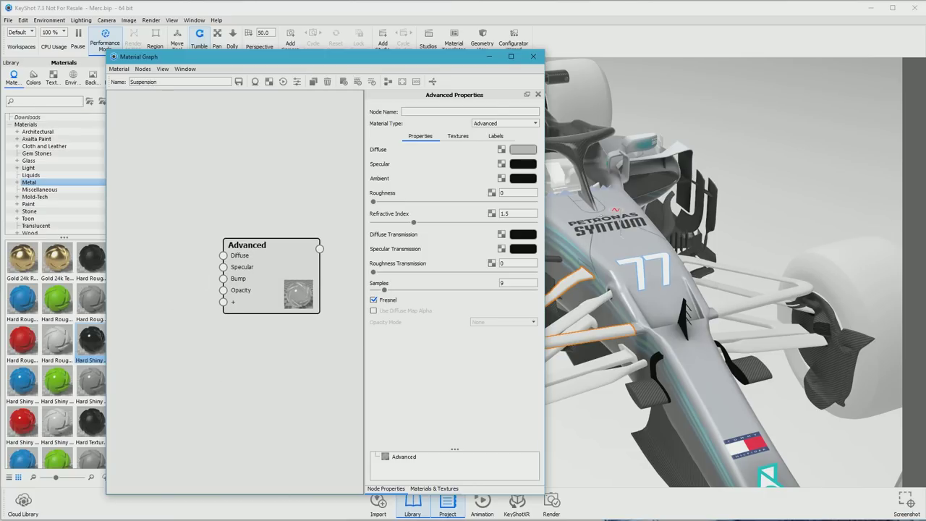
Add SUSPENSIONS.psd from the MERCEDES2018 folder and connect it to the Diffuse input.
key("alt+Tab")
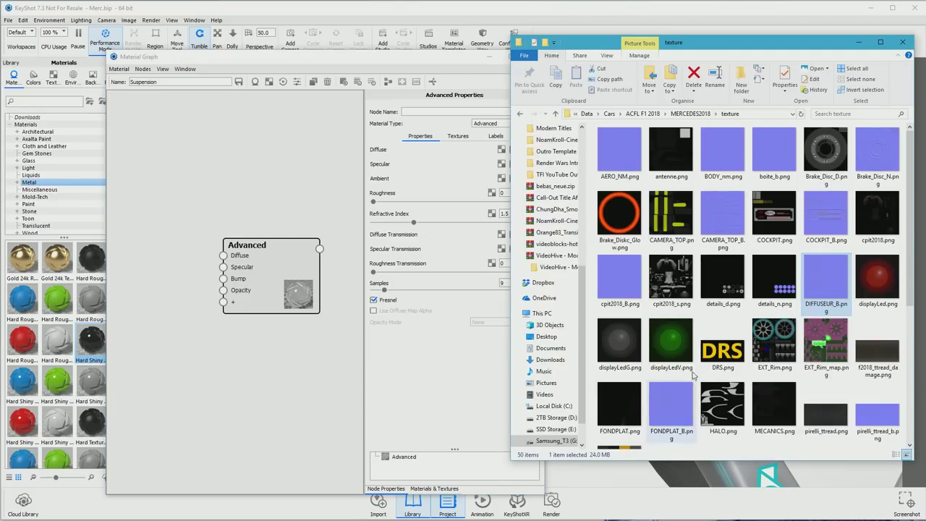
left_click(690, 113)
left_click(778, 329)
left_click_drag(778, 329, 173, 258)
left_click(274, 303)
left_click_drag(274, 303, 310, 314)
left_click_drag(172, 296, 143, 291)
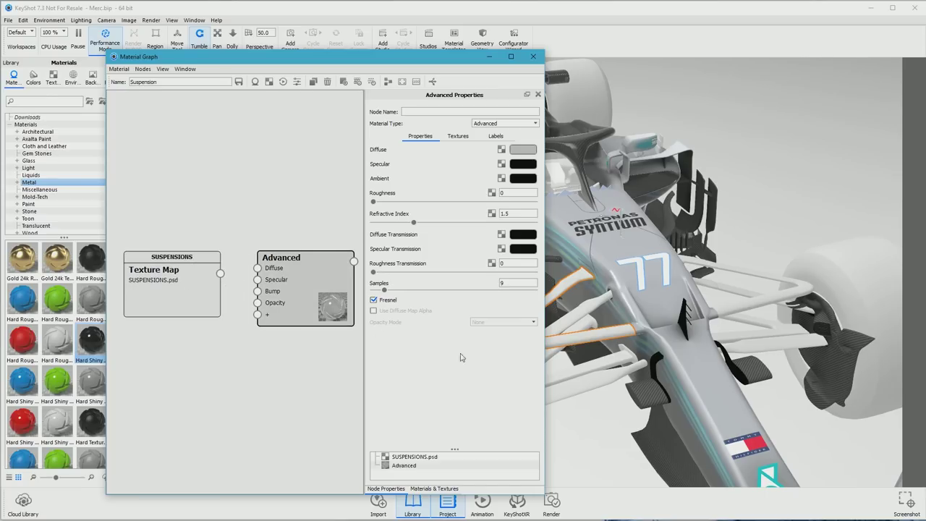
left_click_drag(220, 277, 257, 268)
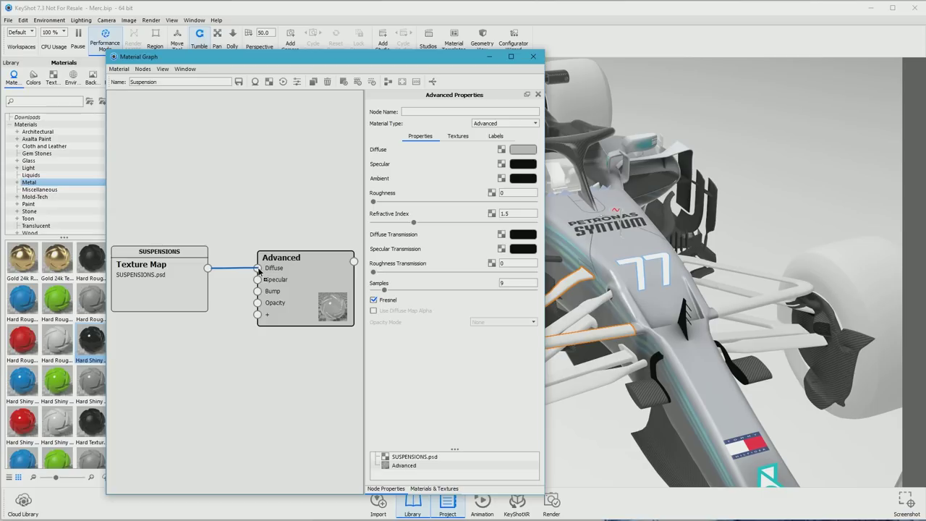
Set the SUSPENSIONS diffuse texture to Tiled UV for a carbon-weave look.
left_click(463, 137)
left_click(499, 195)
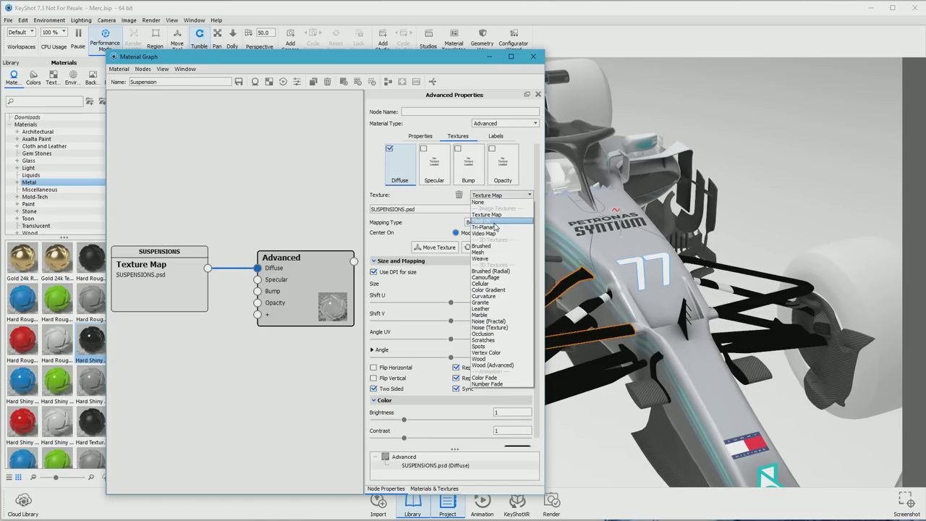
left_click(494, 222)
left_click_drag(612, 340, 734, 391)
left_click_drag(675, 379, 663, 324)
scroll(695, 327, "up", 3)
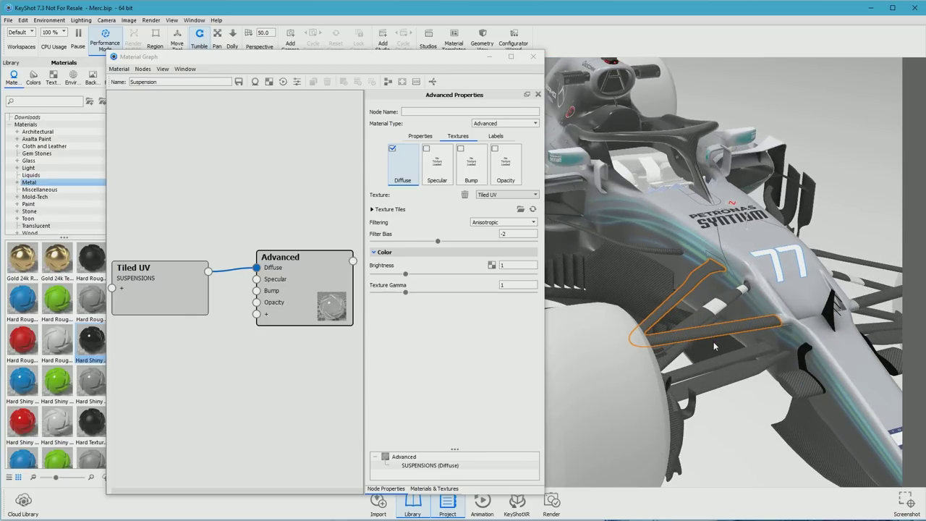
scroll(713, 345, "up", 2)
left_click_drag(134, 298, 147, 259)
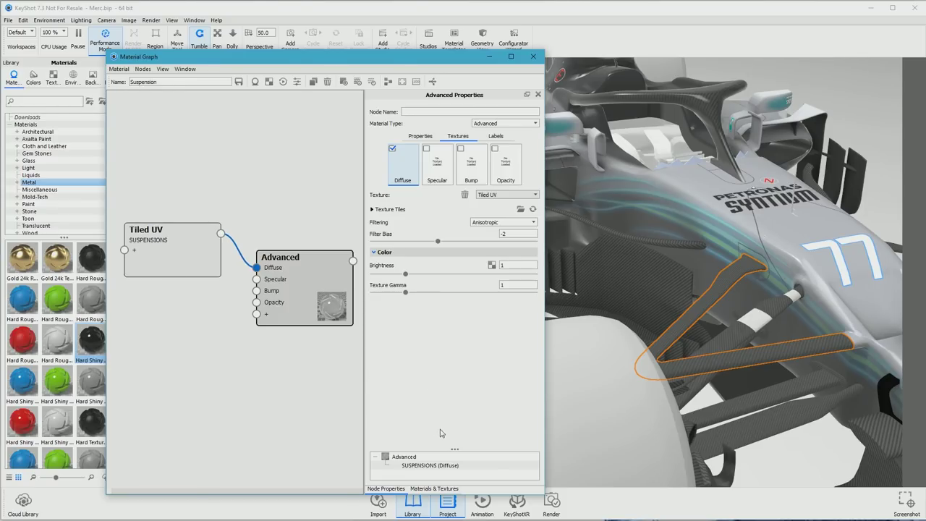
key("alt+Tab")
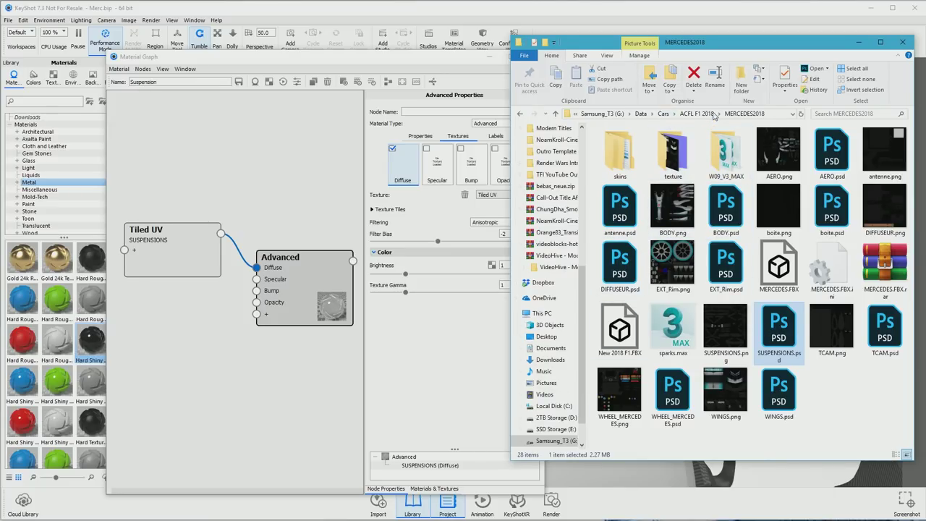
Add SUSPENSIONS_B.png from the texture subfolder as the Suspension bump texture.
left_click(714, 116)
double_click(635, 154)
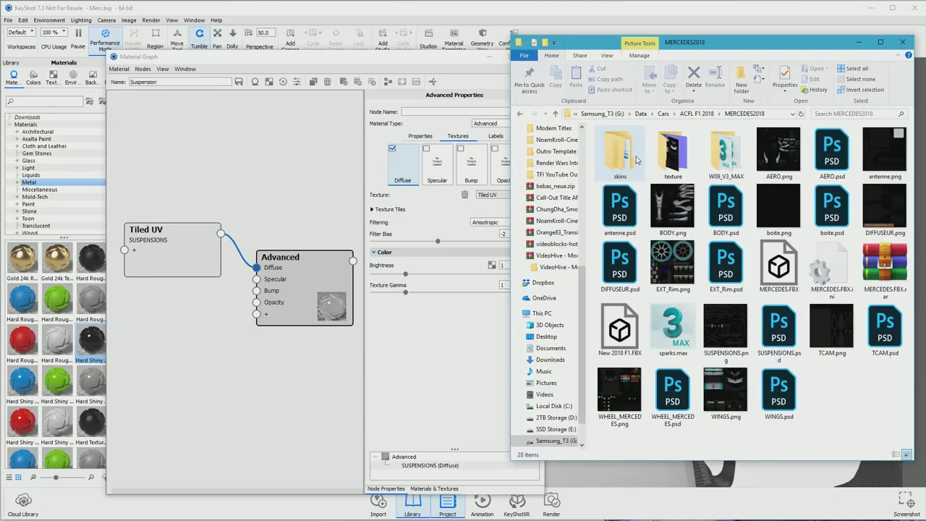
double_click(673, 150)
scroll(694, 275, "down", 2)
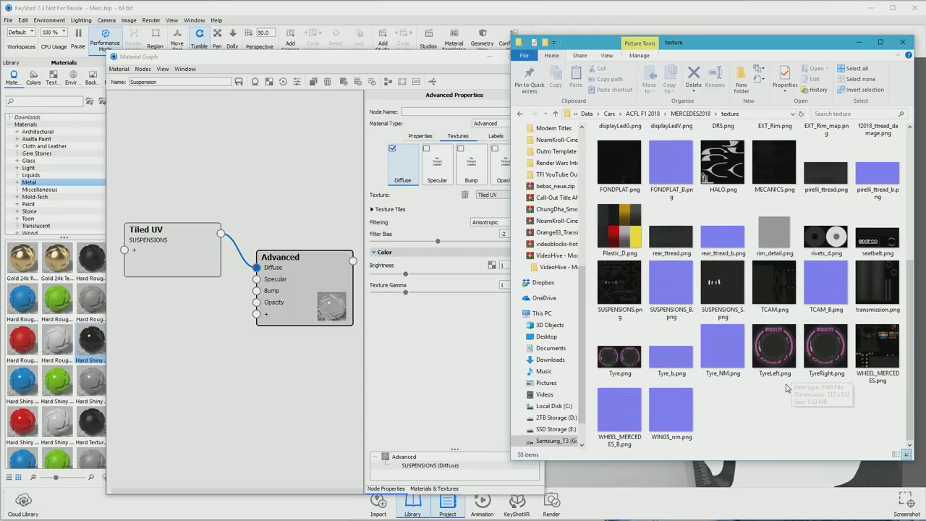
left_click_drag(686, 281, 257, 290)
left_click(476, 152)
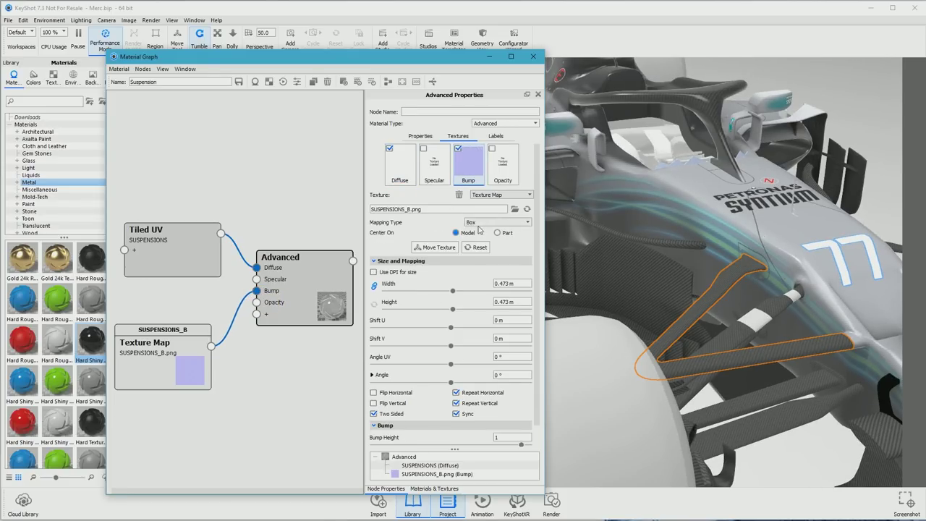
Make the SUSPENSIONS_B bump a Tiled UV normal map with bump height 0.5.
left_click(490, 201)
left_click(499, 221)
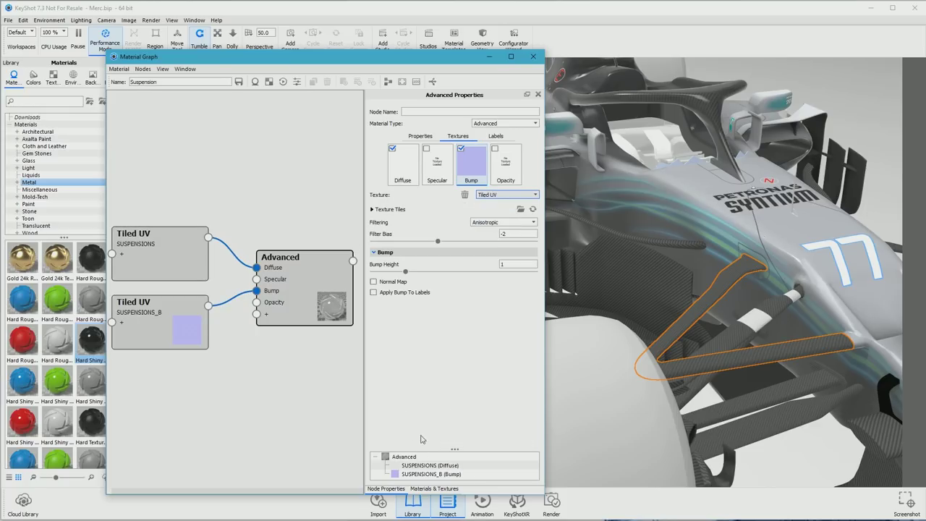
left_click(386, 282)
left_click(500, 124)
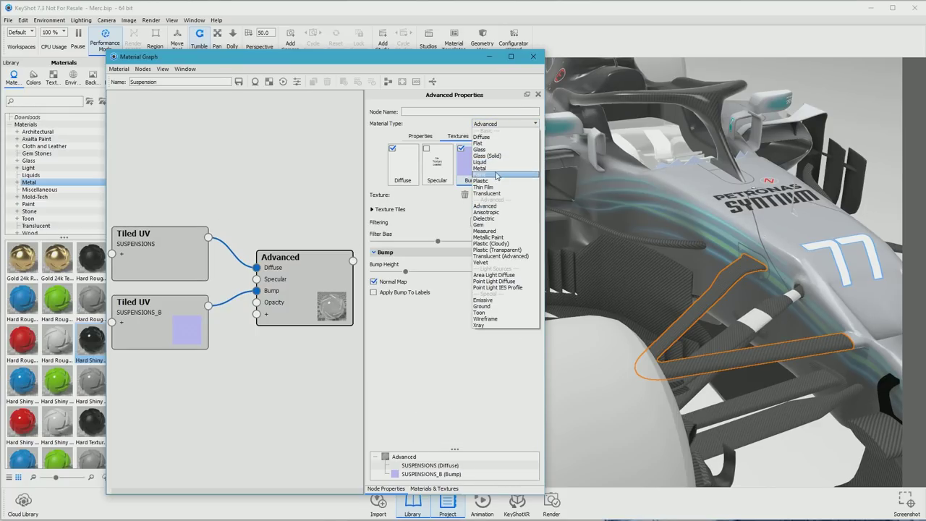
left_click(495, 168)
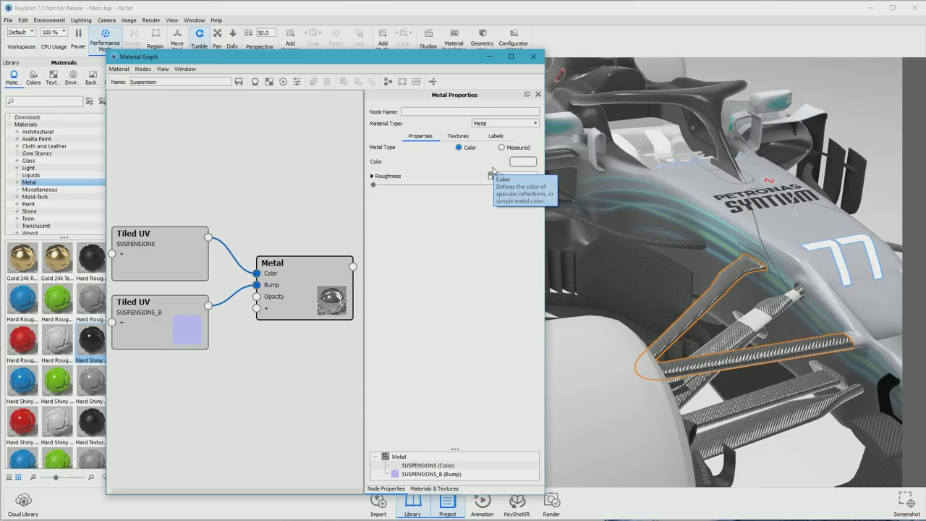
left_click_drag(769, 395, 756, 398)
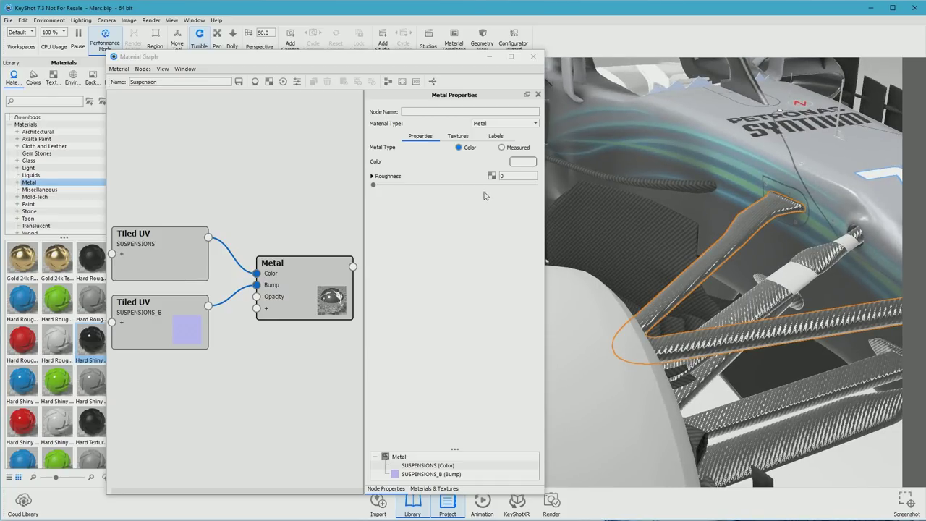
left_click(458, 136)
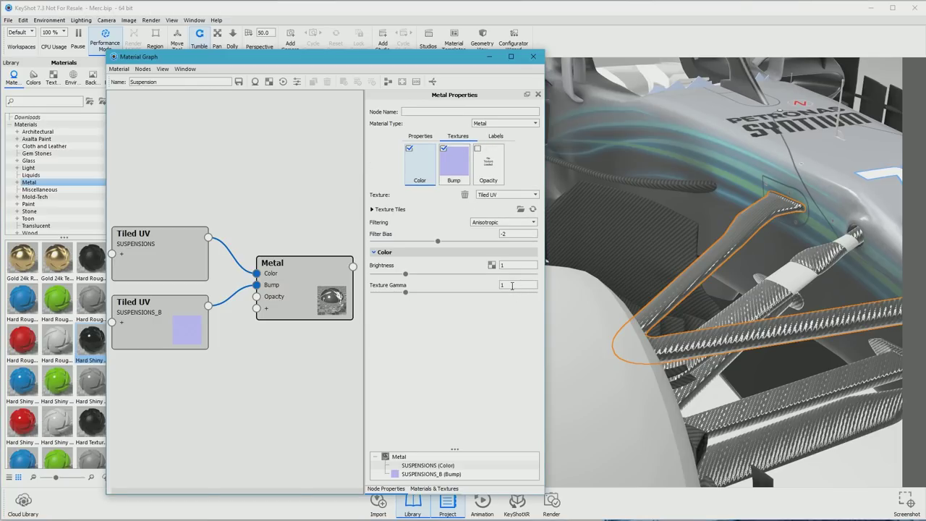
left_click(452, 175)
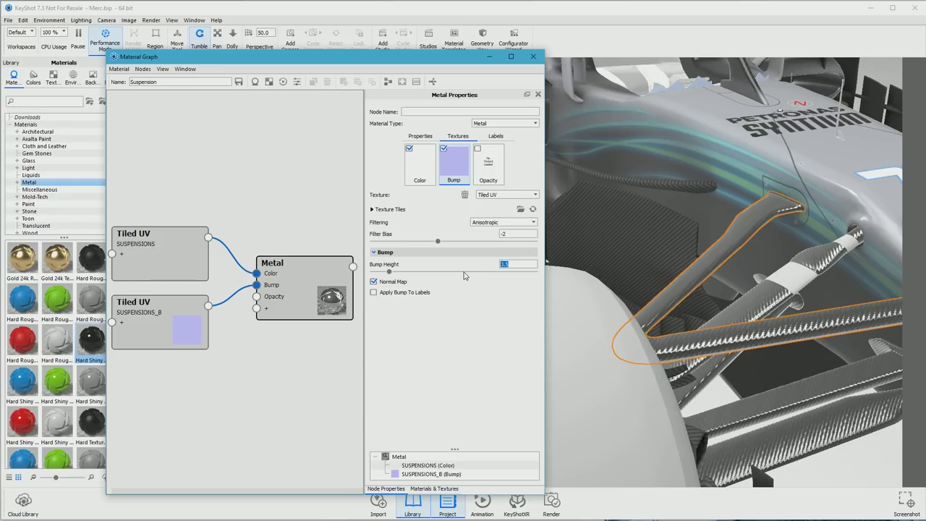
left_click(131, 46)
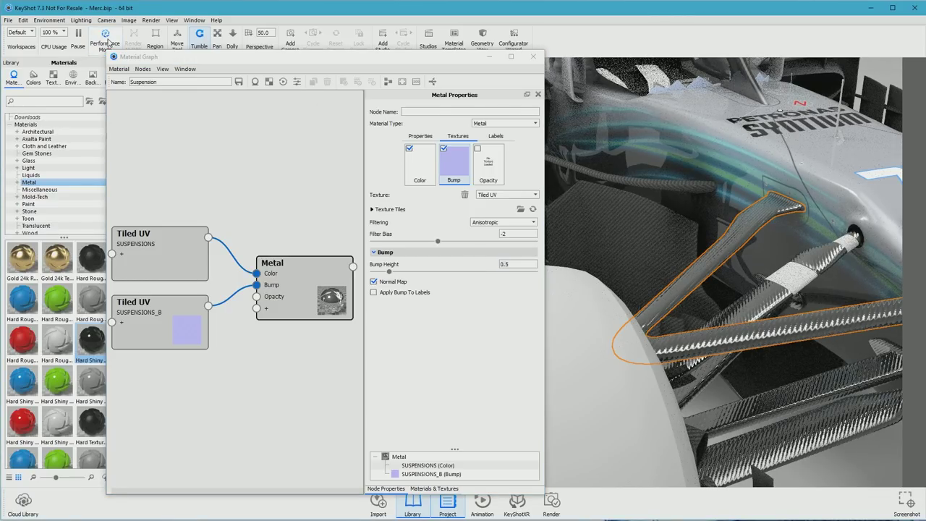
left_click(107, 42)
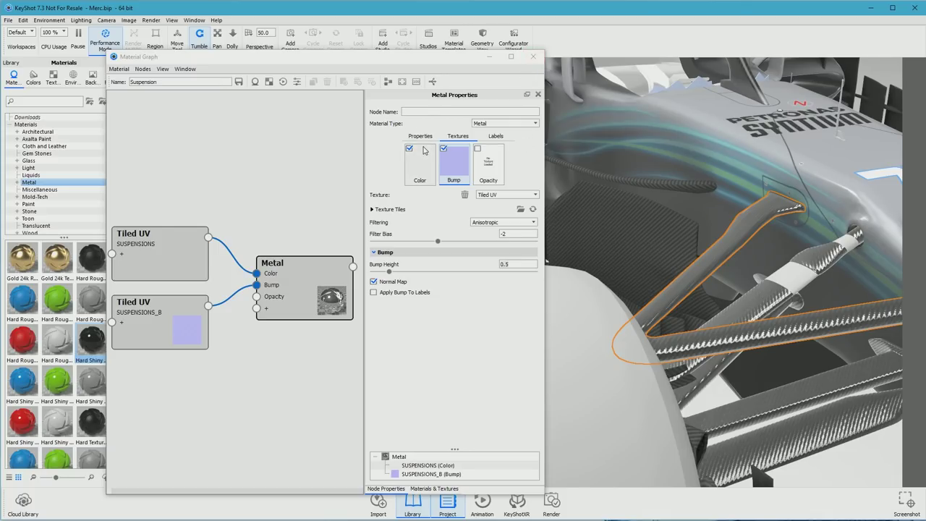
Change the Suspension material type to Paint and close the graph.
left_click(505, 122)
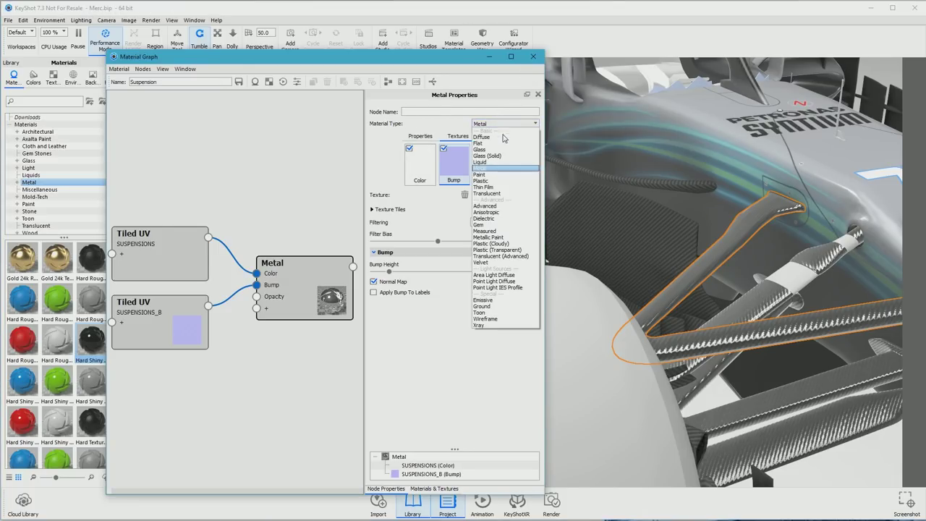
left_click(504, 181)
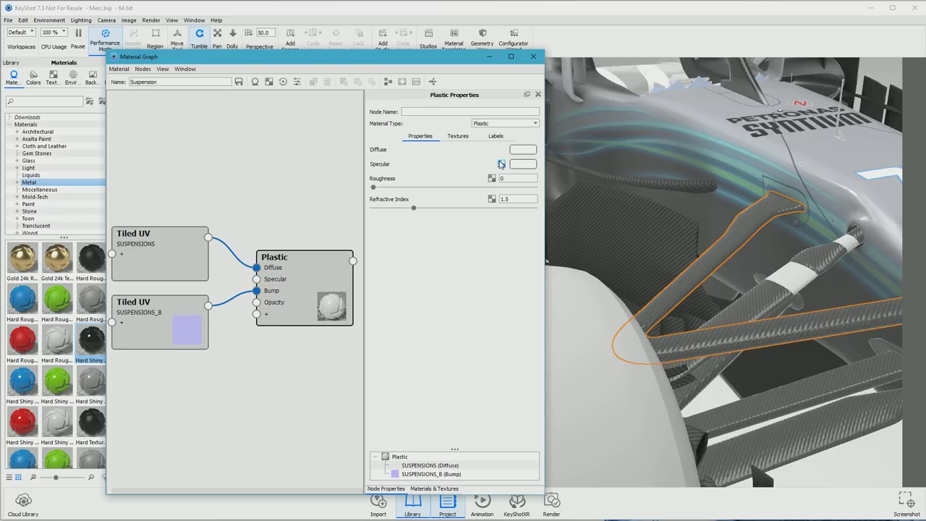
left_click(496, 136)
left_click(420, 136)
left_click(490, 123)
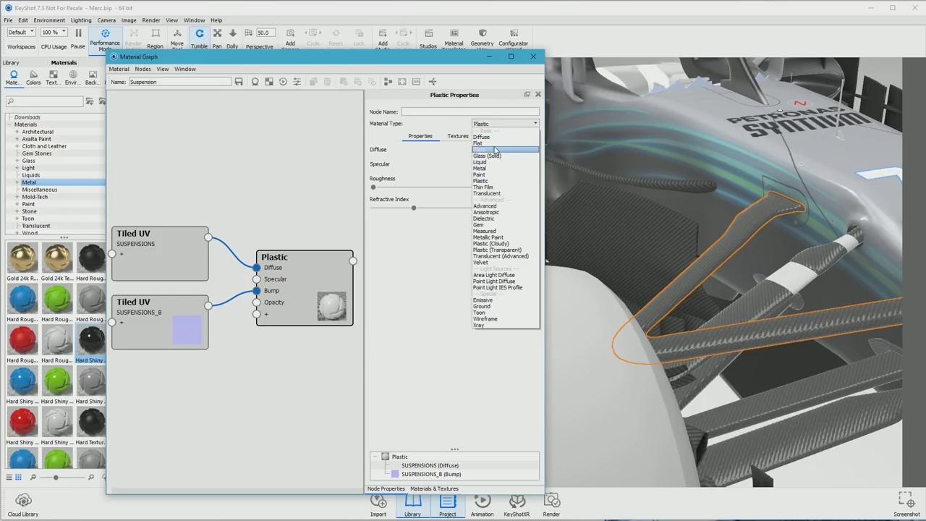
left_click(504, 173)
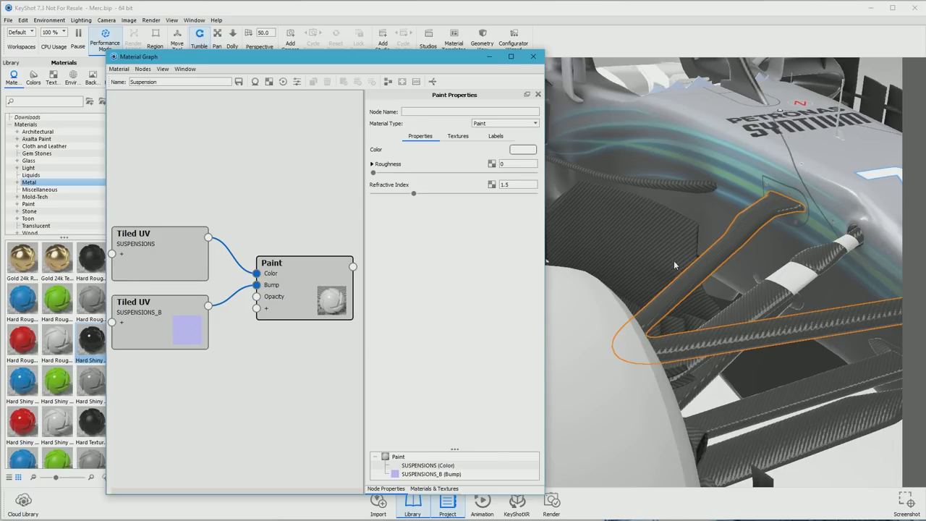
left_click(533, 56)
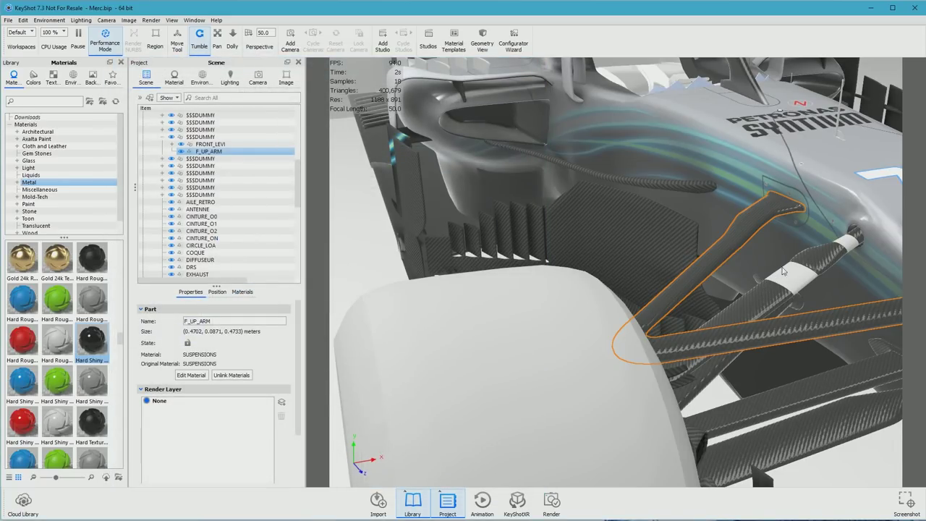
Select the FRONT_LEVI suspension part and review its material graph.
left_click(793, 281)
right_click(793, 281)
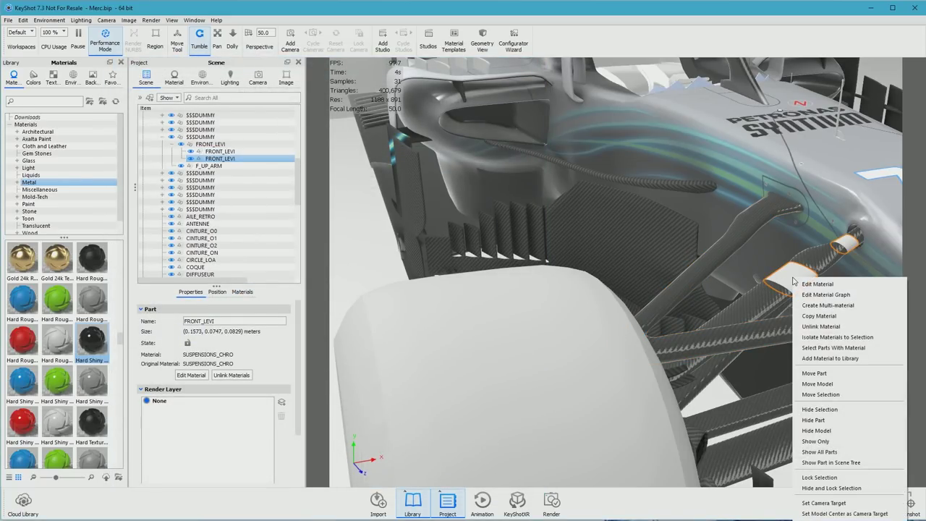
left_click(825, 294)
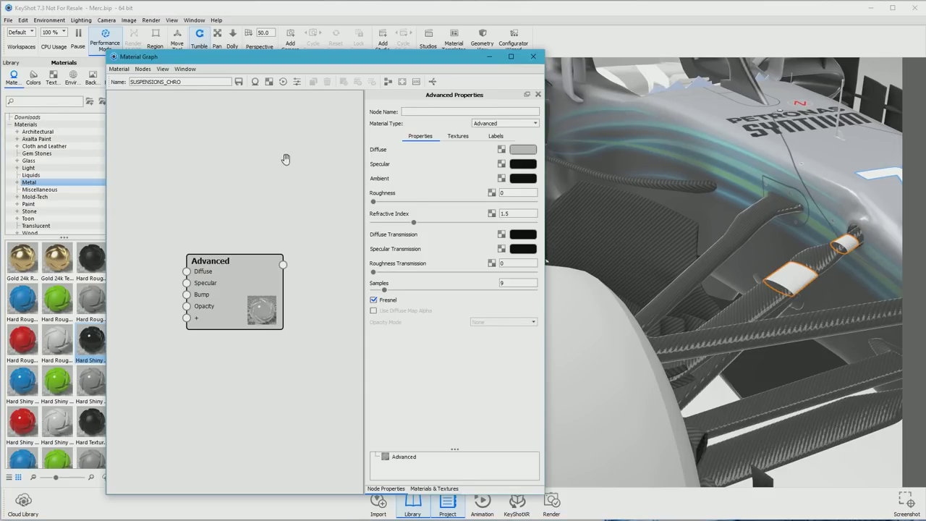
left_click_drag(242, 275, 270, 235)
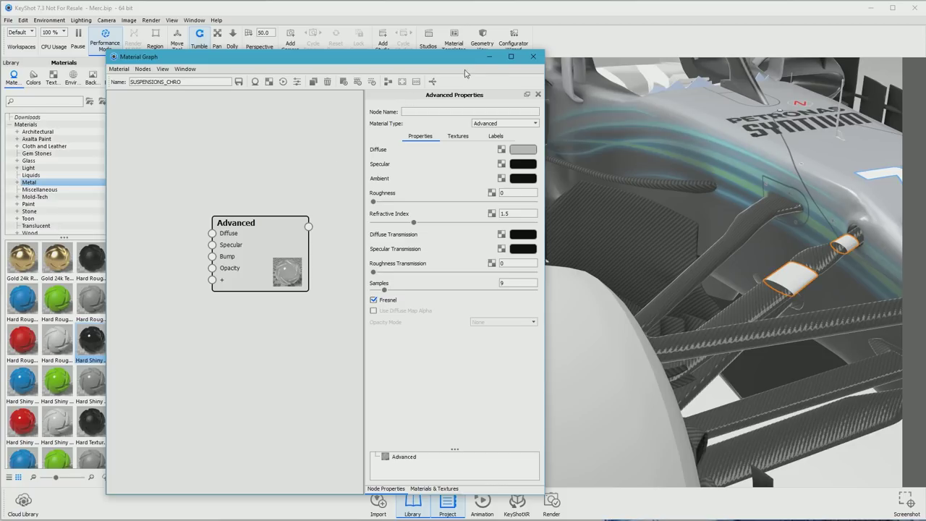
left_click(533, 57)
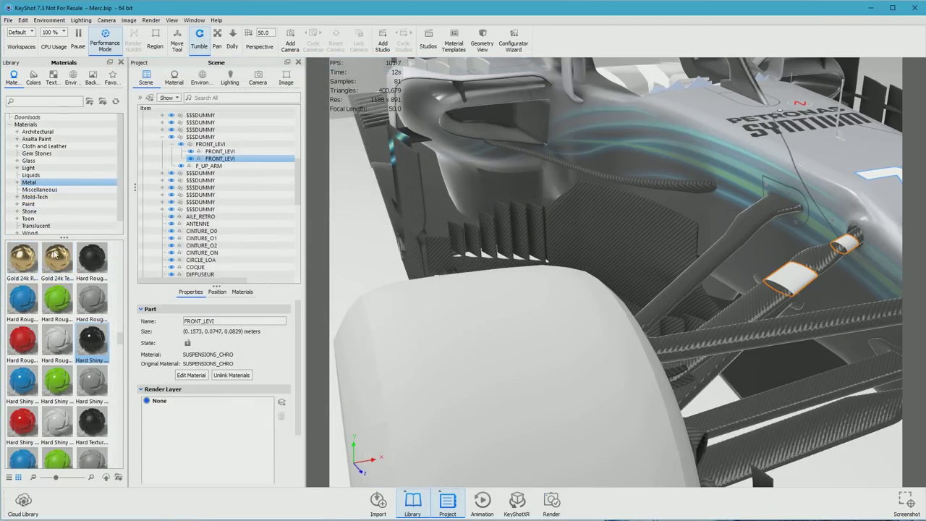
Apply a chrome library material found via 'chro' to FRONT_LEVI, then select the gearbox.
type("chrome")
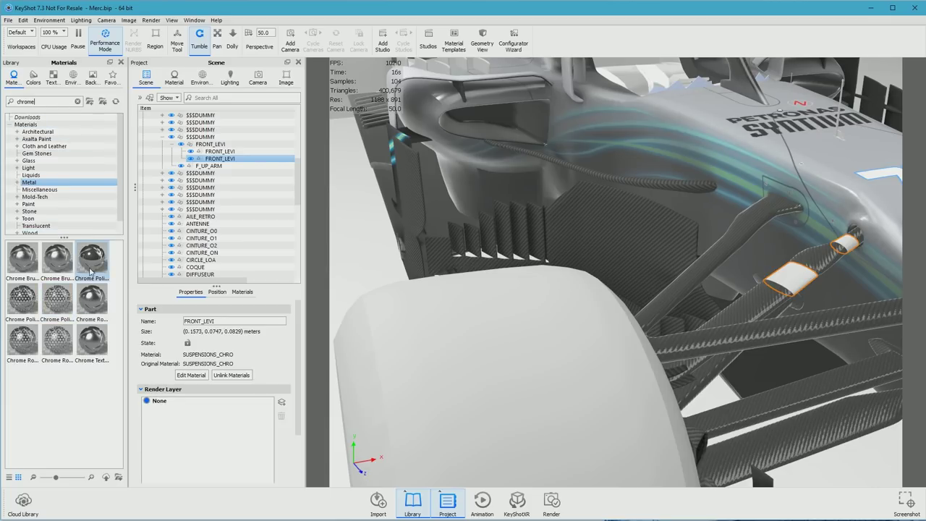
mouse_move(21, 258)
left_mouse_down()
mouse_move(108, 274)
mouse_move(797, 286)
mouse_move(217, 299)
mouse_move(49, 271)
left_mouse_up()
left_click_drag(92, 298, 788, 283)
scroll(680, 366, "down", 8)
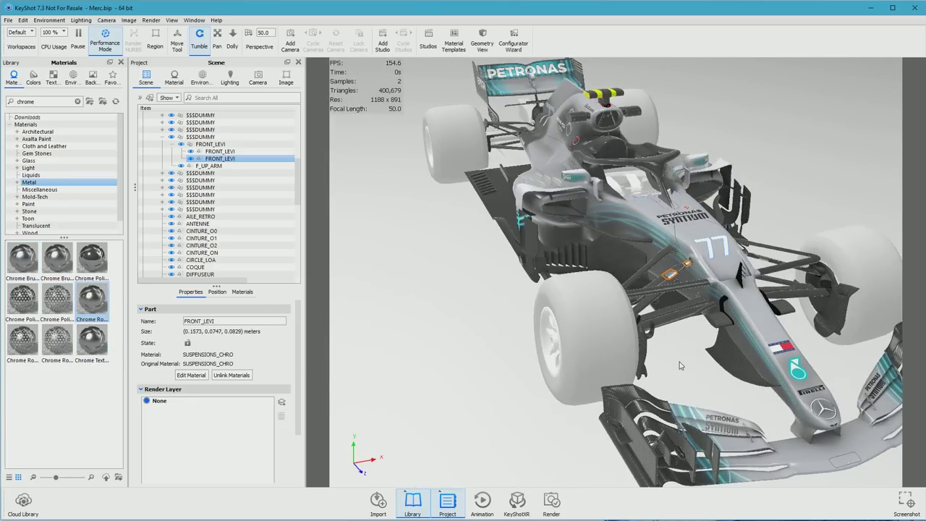
left_click_drag(525, 345, 743, 110)
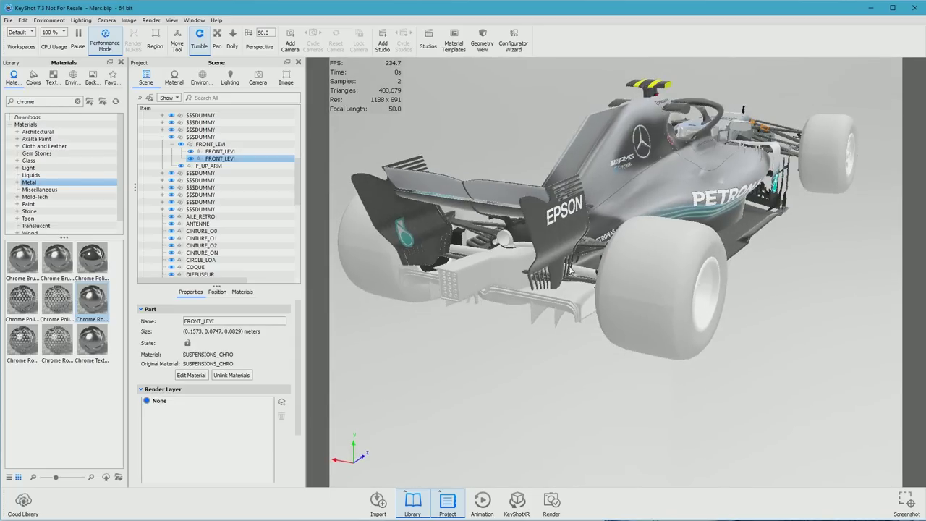
left_click(469, 274)
right_click(471, 273)
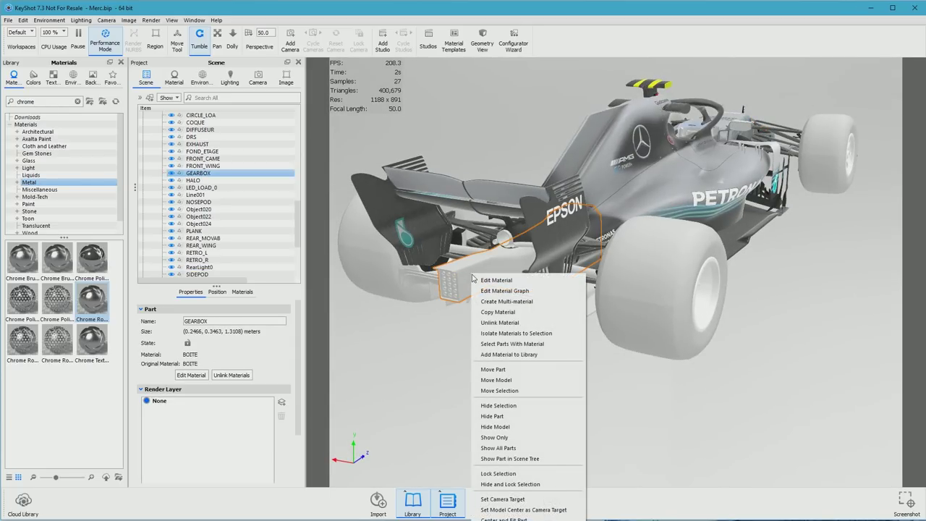
Open the gearbox's Boite material graph and add boite.psd as the diffuse texture.
left_click(507, 291)
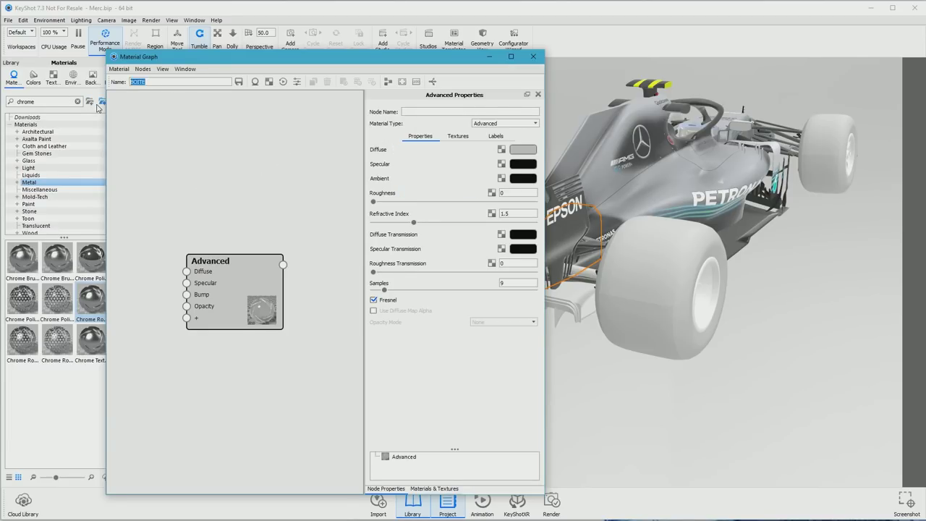
left_click_drag(209, 312, 254, 291)
key("alt+Tab")
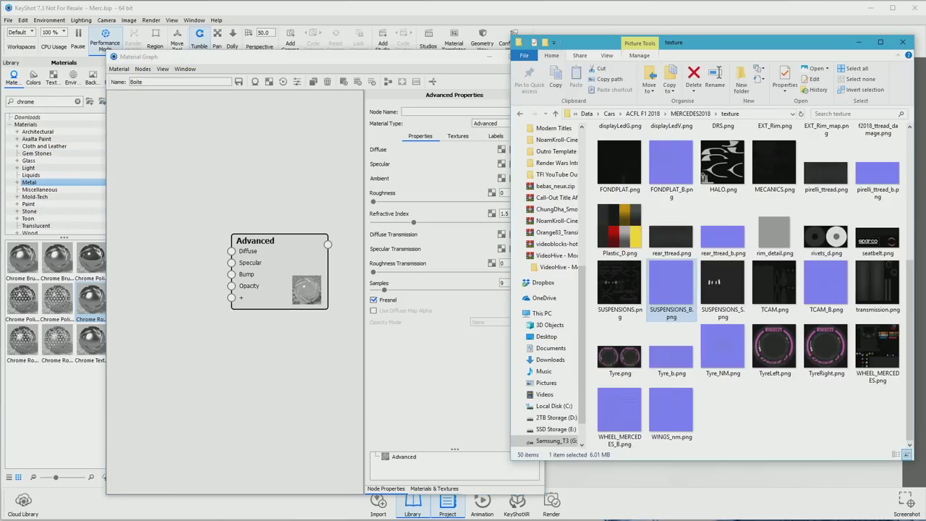
left_click(730, 114)
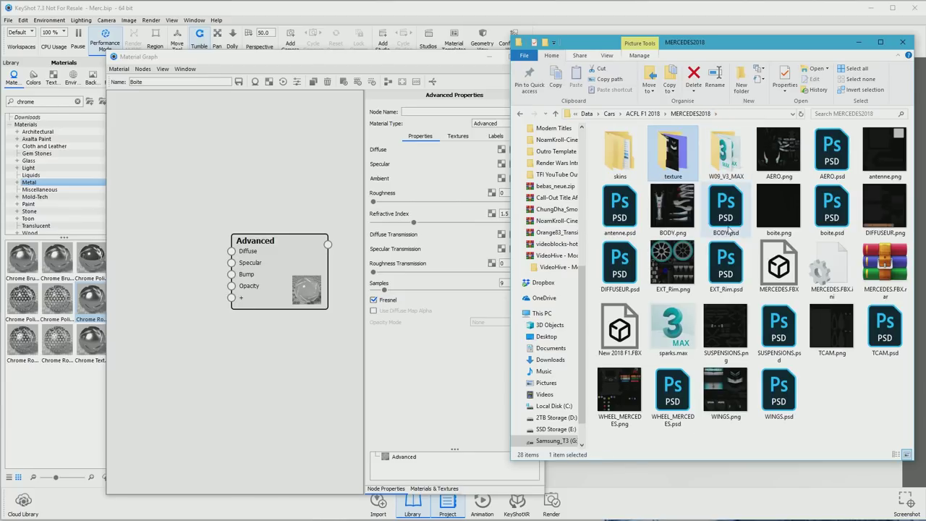
left_click_drag(844, 218, 231, 251)
Add boite_b.png from the texture folder and connect it to the Bump input.
key("alt+Tab")
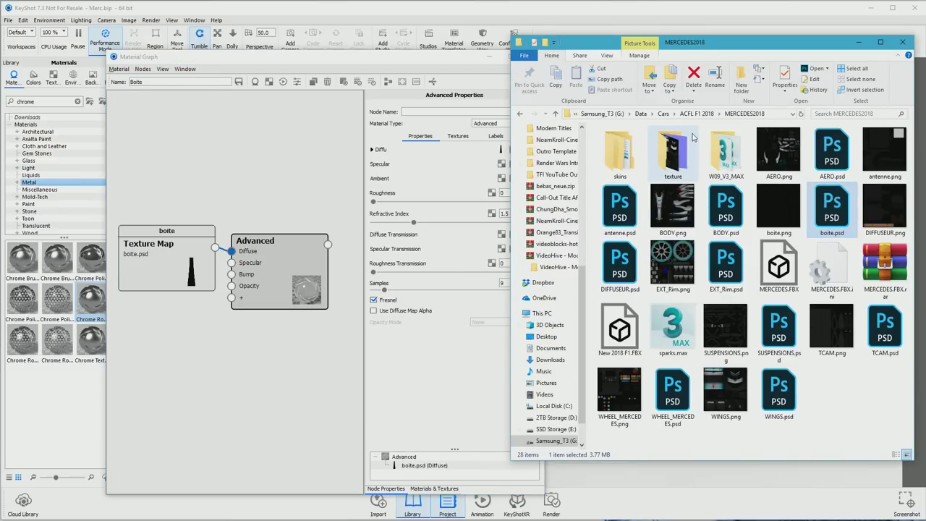
double_click(692, 137)
left_click_drag(773, 151, 185, 343)
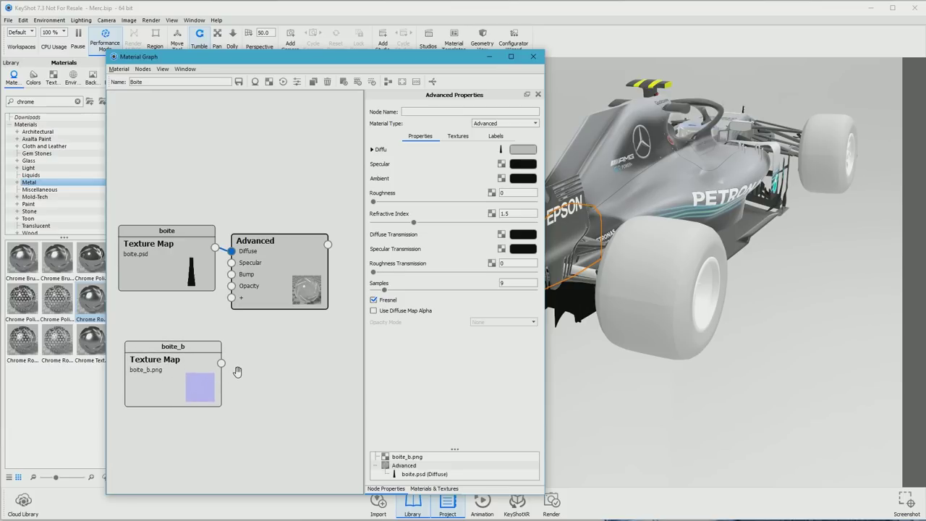
left_click_drag(180, 363, 232, 274)
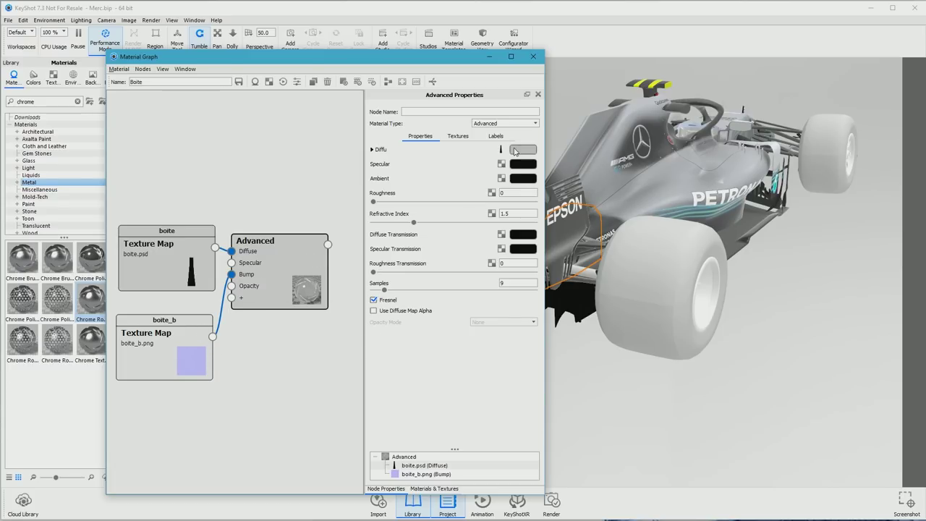
Set the boite diffuse texture to Tiled UV.
left_click(457, 136)
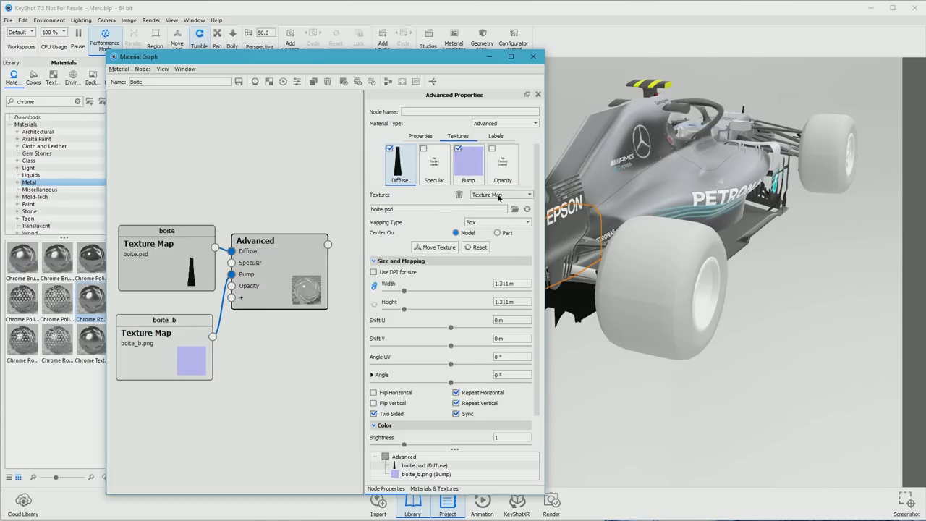
left_click(498, 194)
left_click(499, 365)
Change the Boite material type to Paint.
left_click_drag(651, 282, 635, 285)
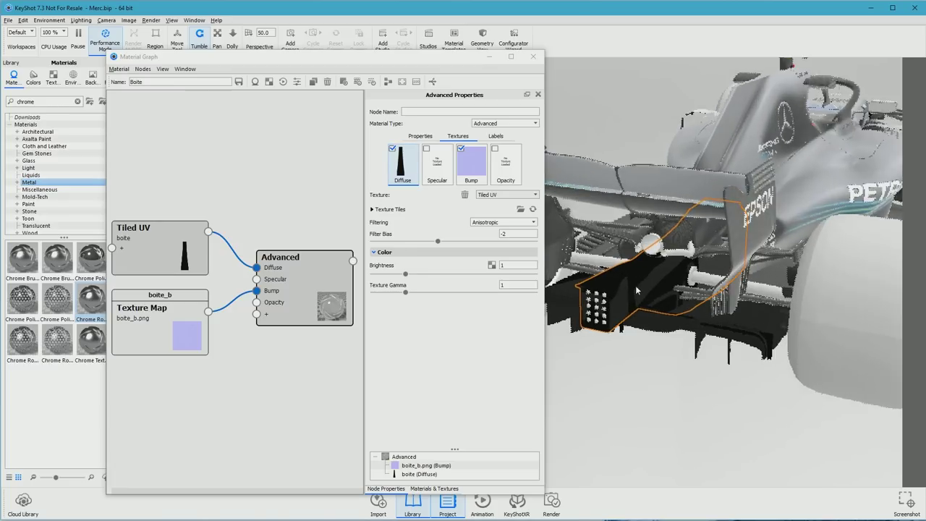
scroll(639, 313, "up", 5)
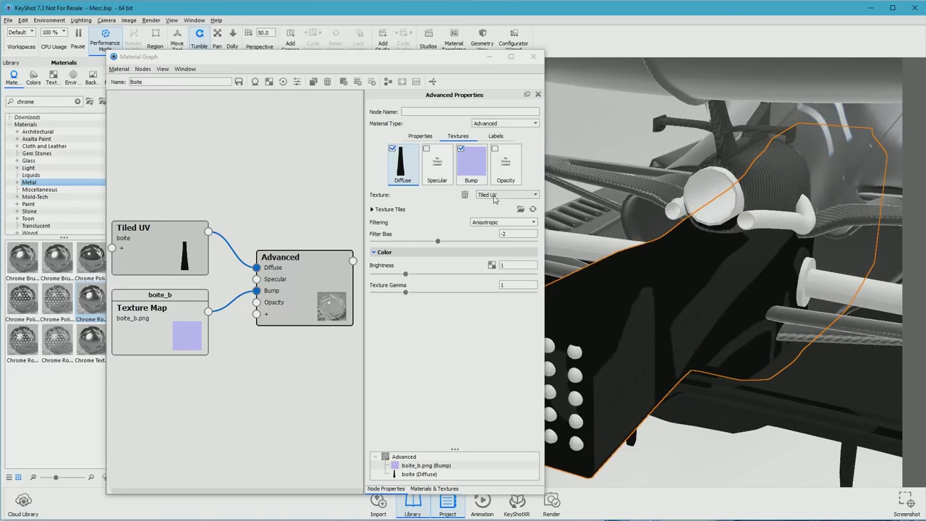
left_click(502, 131)
left_click(504, 123)
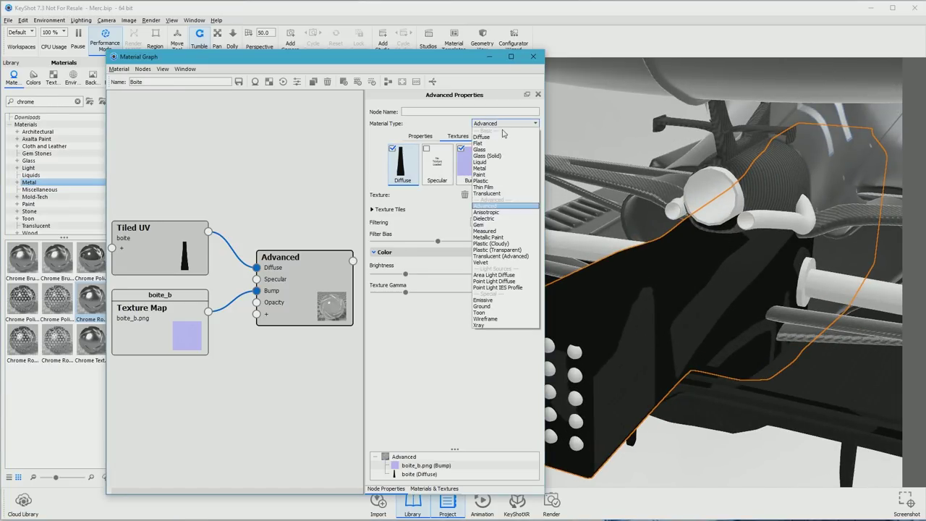
left_click(502, 181)
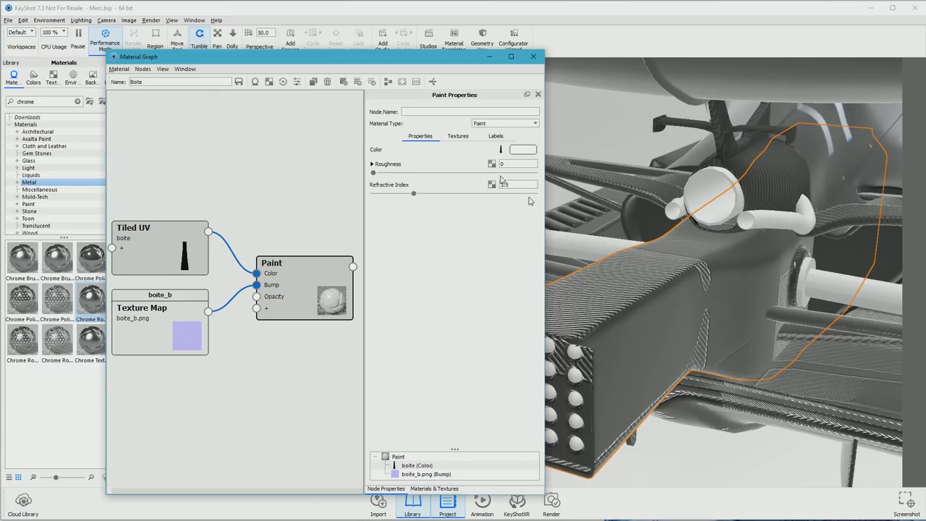
Make the boite_b bump a Tiled UV normal map, close the graph, then select Tube005.
left_click(457, 136)
left_click(450, 165)
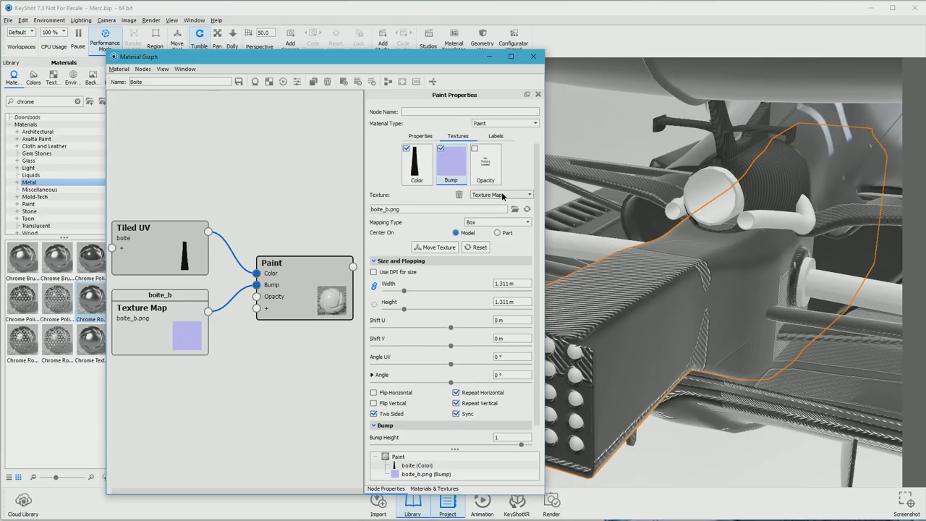
left_click(502, 196)
left_click(486, 232)
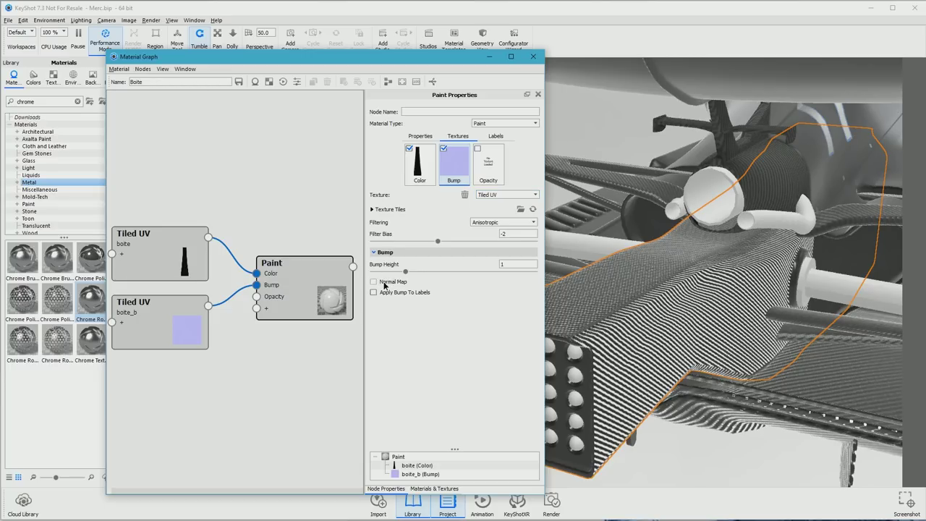
left_click(374, 282)
double_click(502, 264)
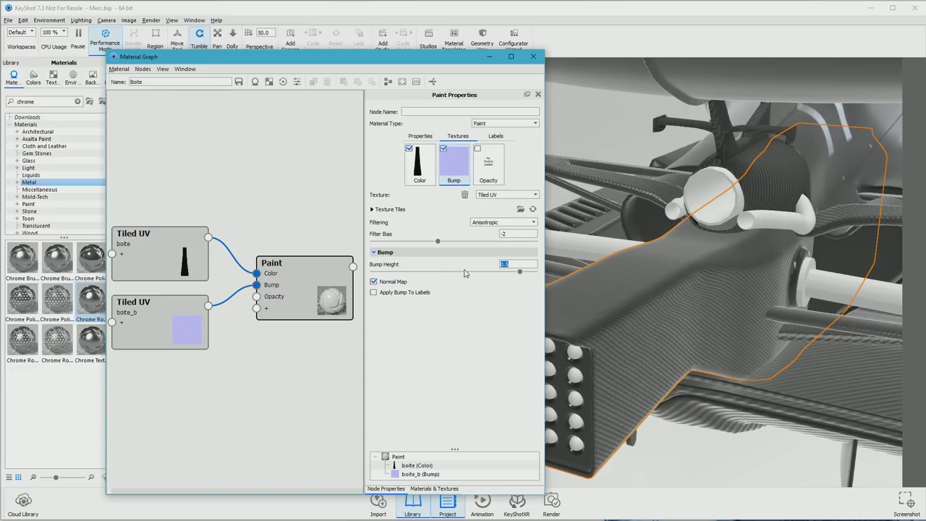
scroll(705, 385, "down", 3)
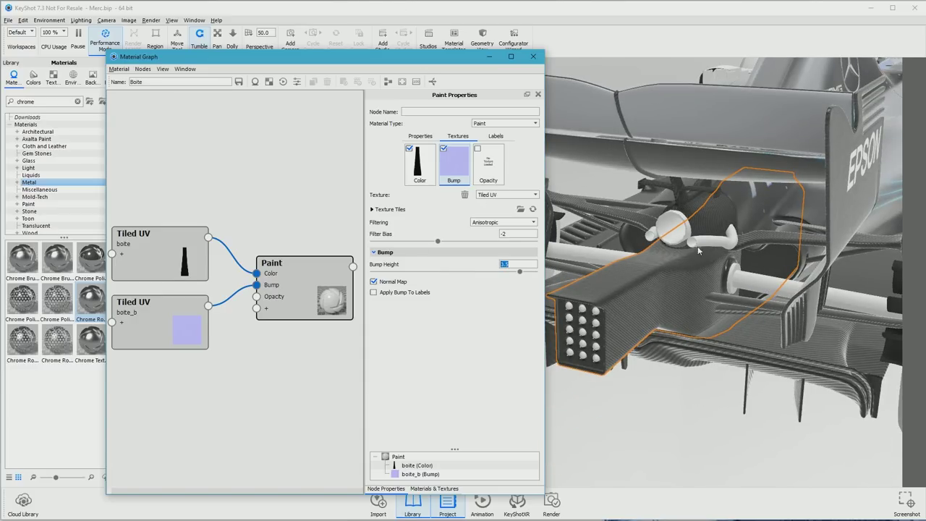
left_click(533, 56)
left_click(761, 286)
right_click(762, 287)
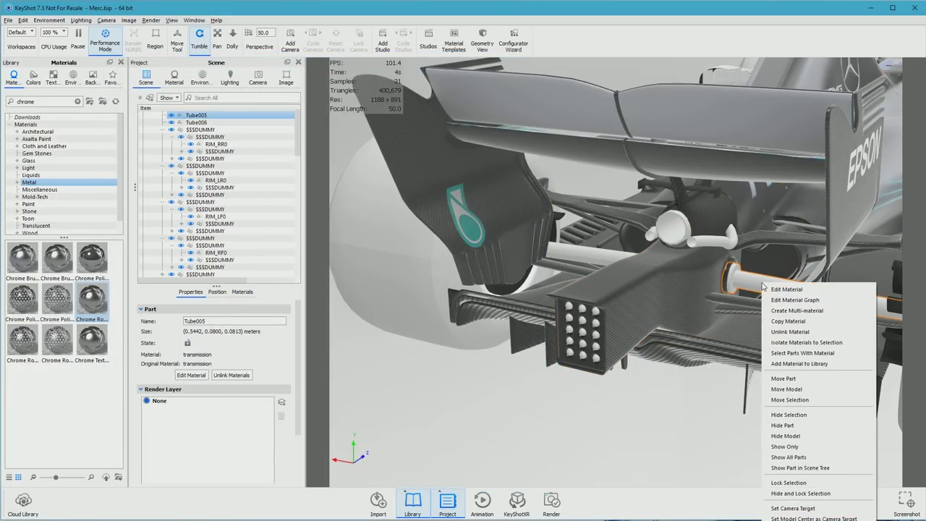
left_click(784, 305)
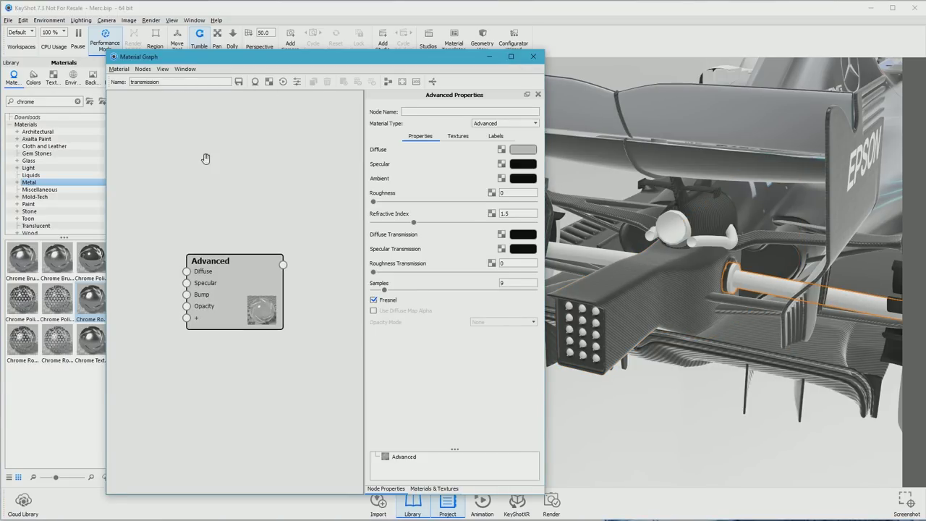
left_click_drag(241, 280, 284, 266)
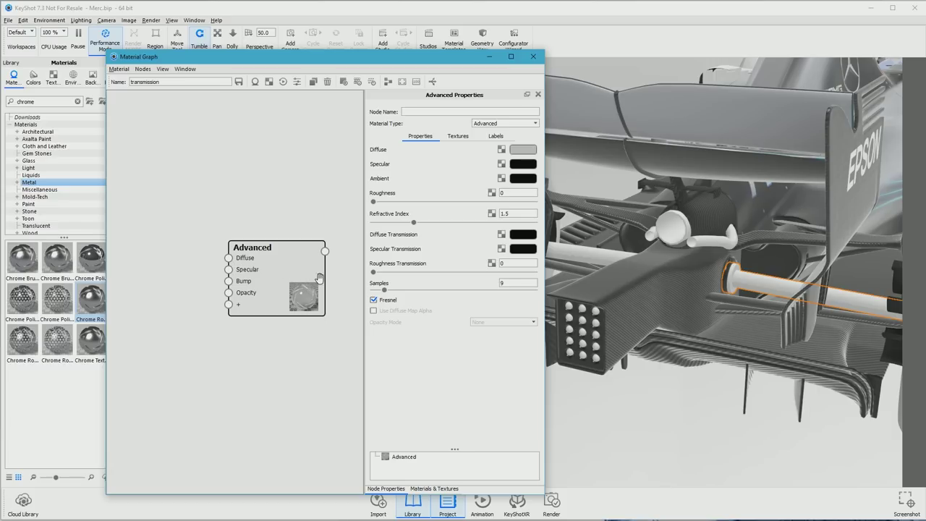
key("alt+Tab")
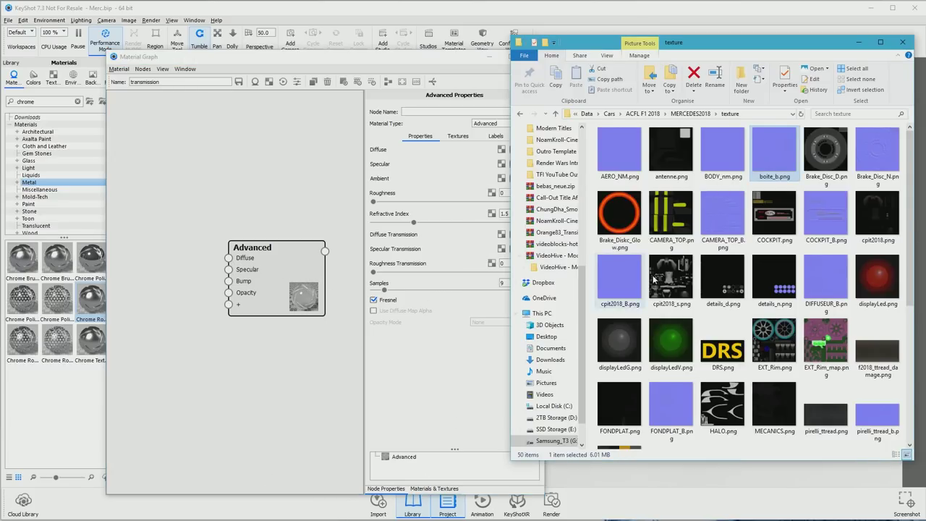
left_click(706, 115)
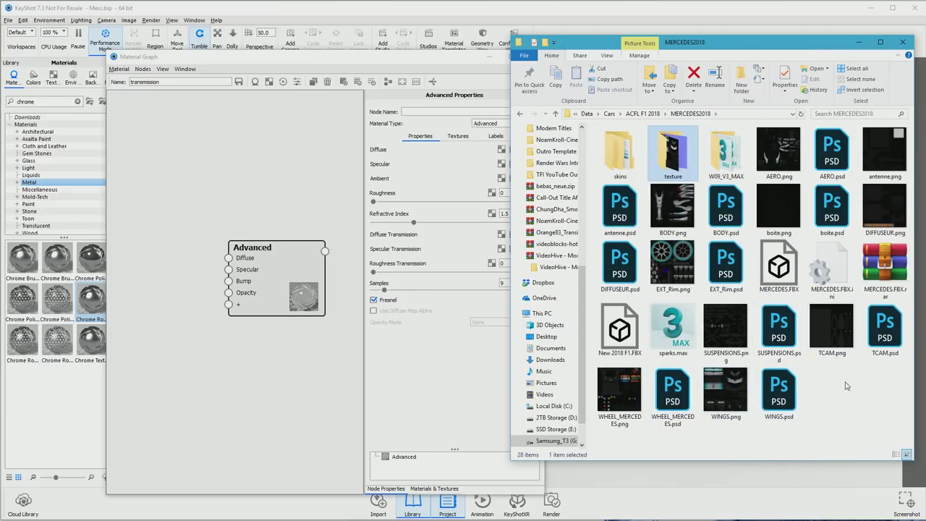
left_click(882, 337)
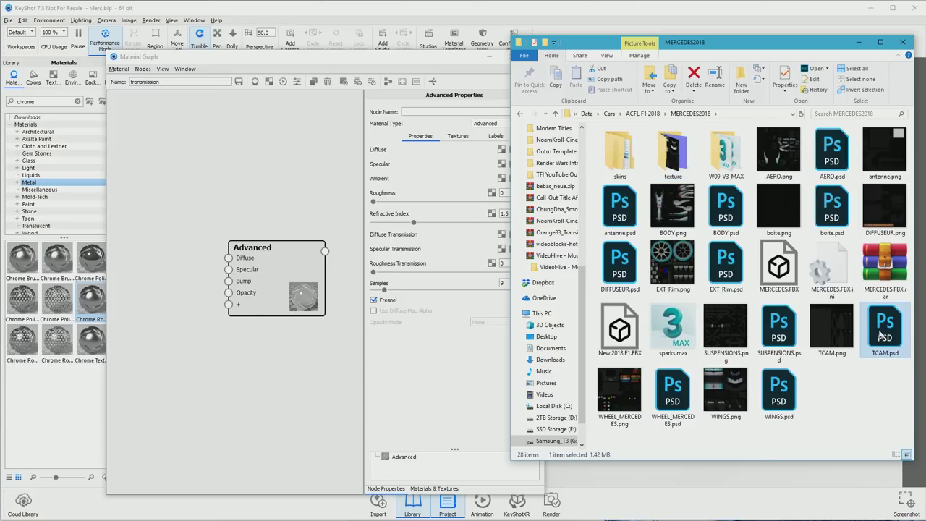
left_click(295, 348)
left_click(541, 57)
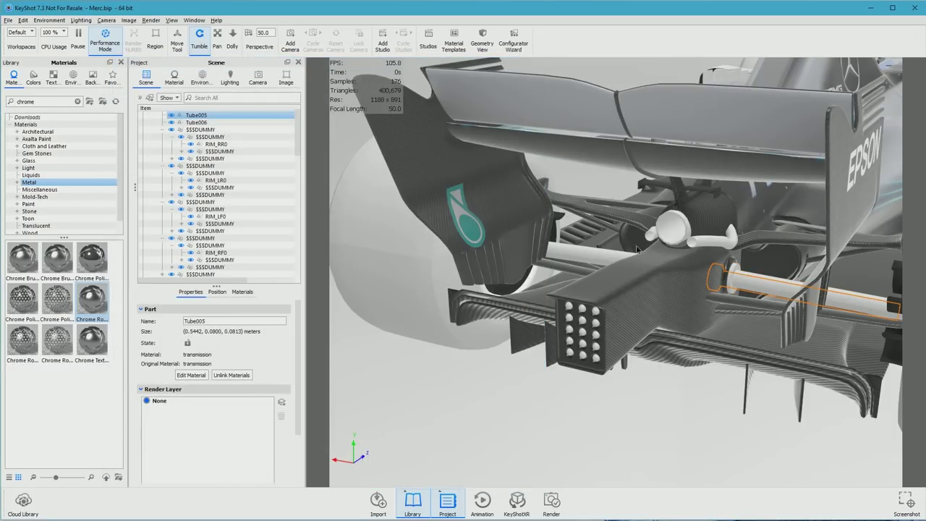
left_click_drag(665, 156, 697, 151)
right_click(760, 85)
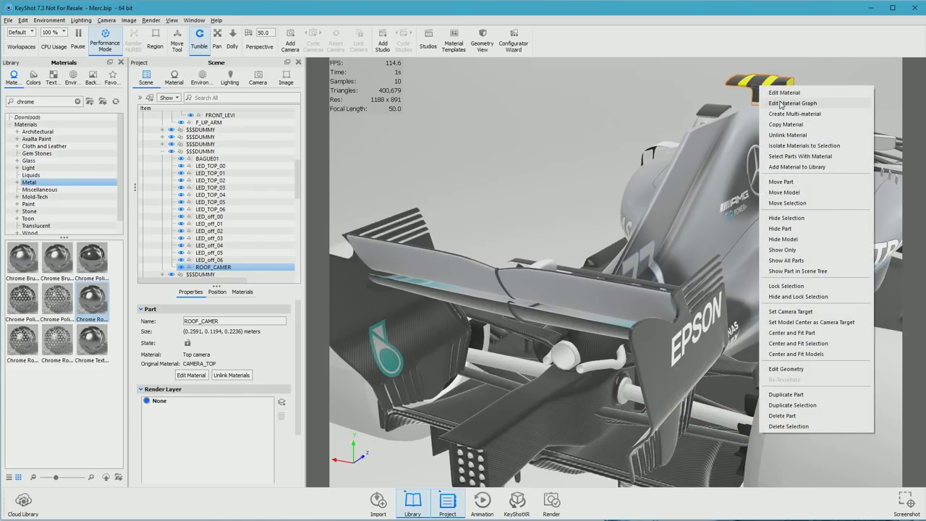
Inspect the roof camera's Paint material and its CAMERA_TOP texture tiles in the Material Graph.
left_click(803, 100)
left_click(151, 269)
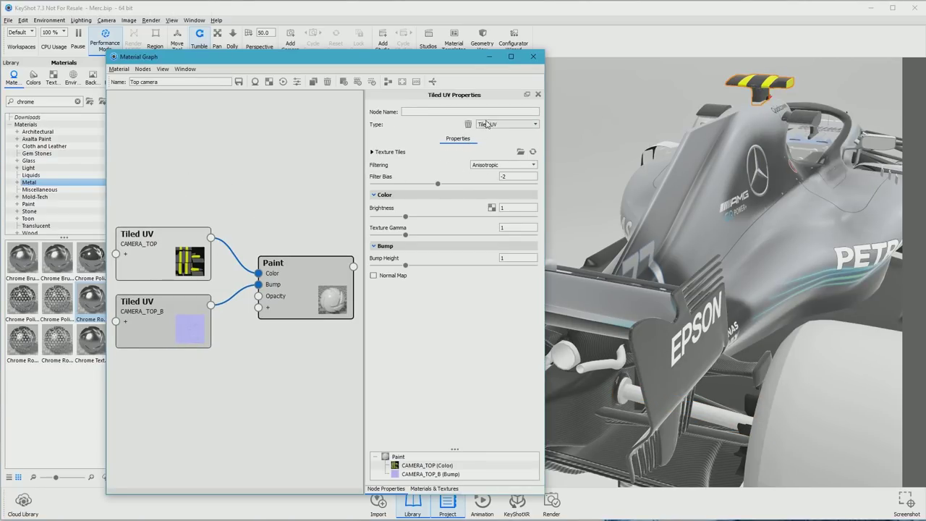
left_click(288, 282)
left_click(457, 136)
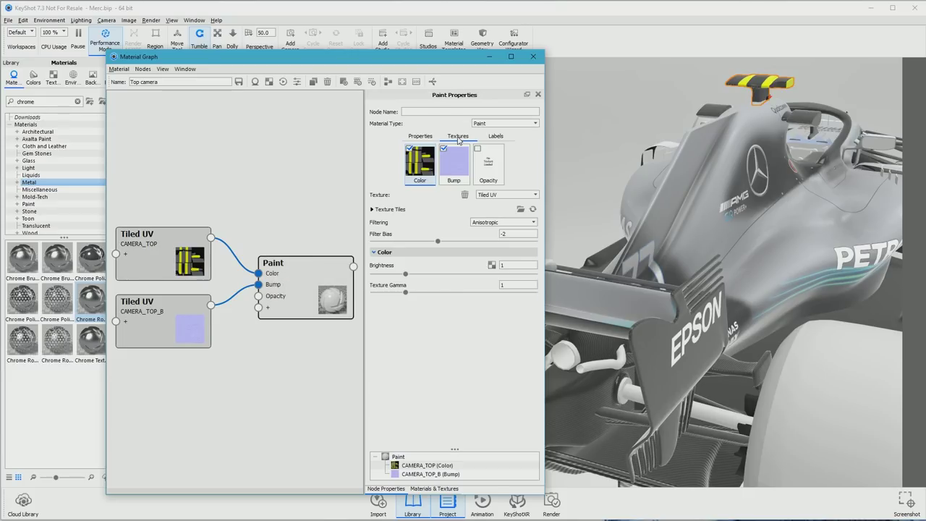
left_click(371, 209)
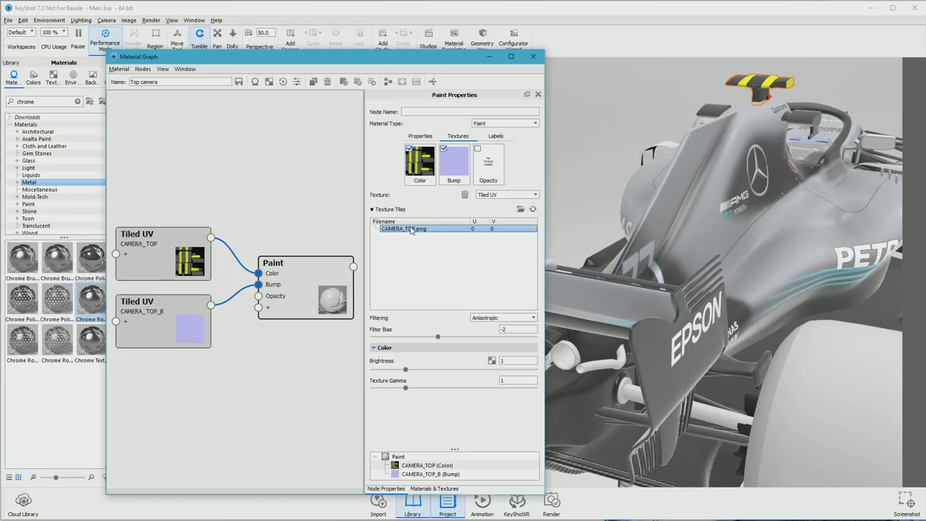
left_click(533, 56)
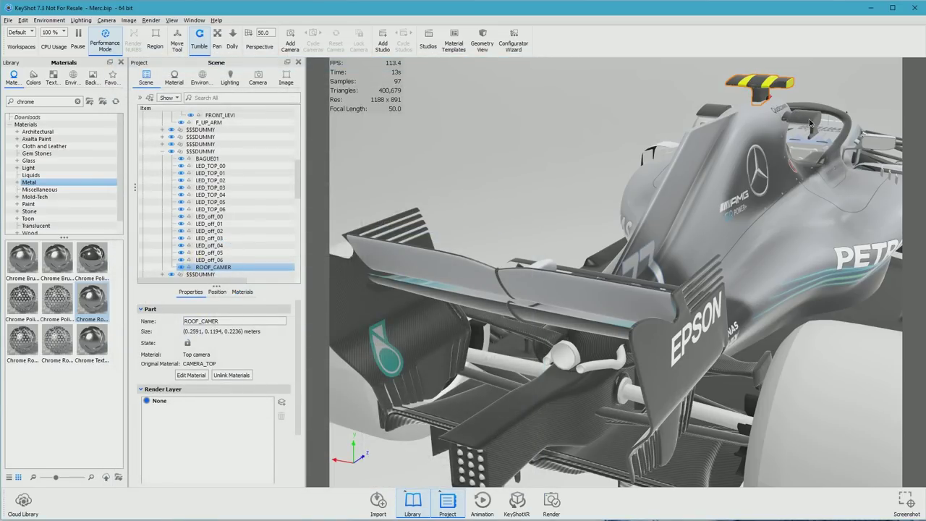
Replace the camera pod's TCAM.png texture tile with TCAM.psd from the MERCEDES2018 folder.
right_click(809, 122)
left_click(843, 136)
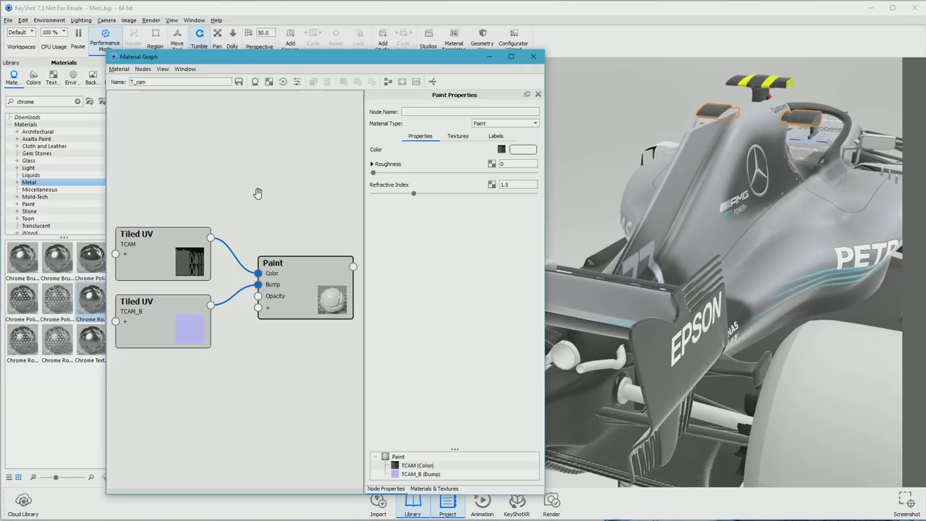
left_click(451, 136)
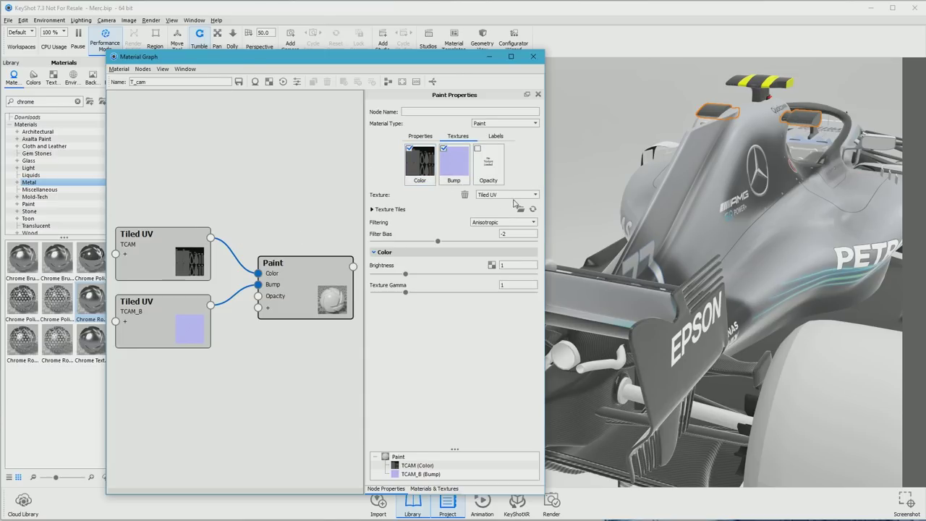
left_click(372, 209)
left_click(403, 230)
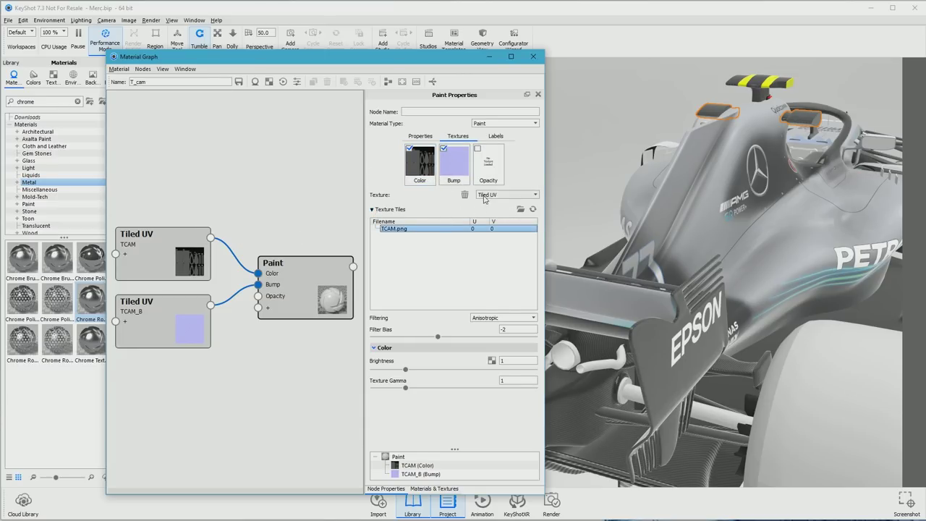
left_click(519, 210)
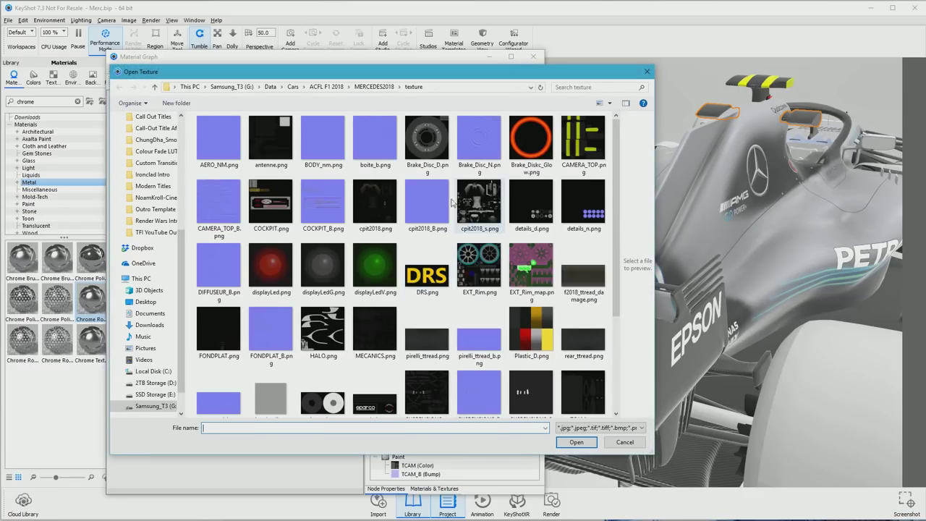
left_click(373, 87)
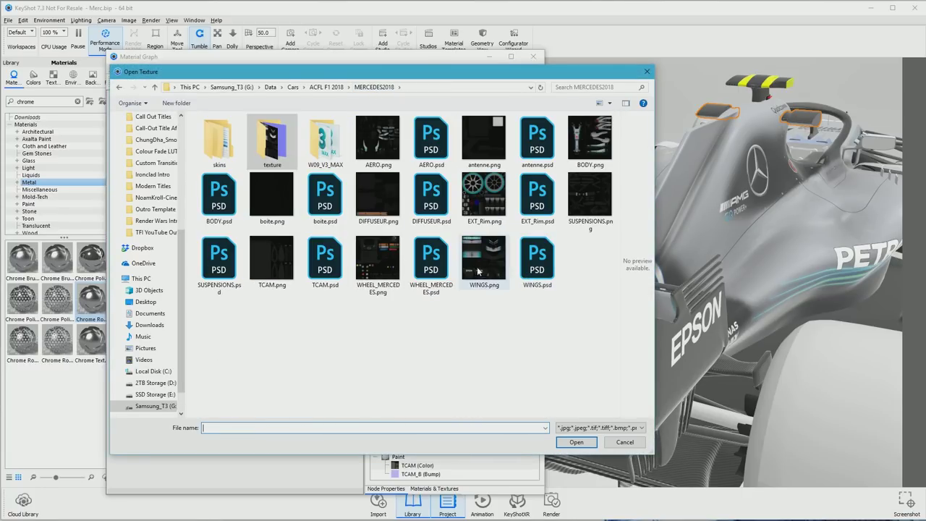
double_click(333, 267)
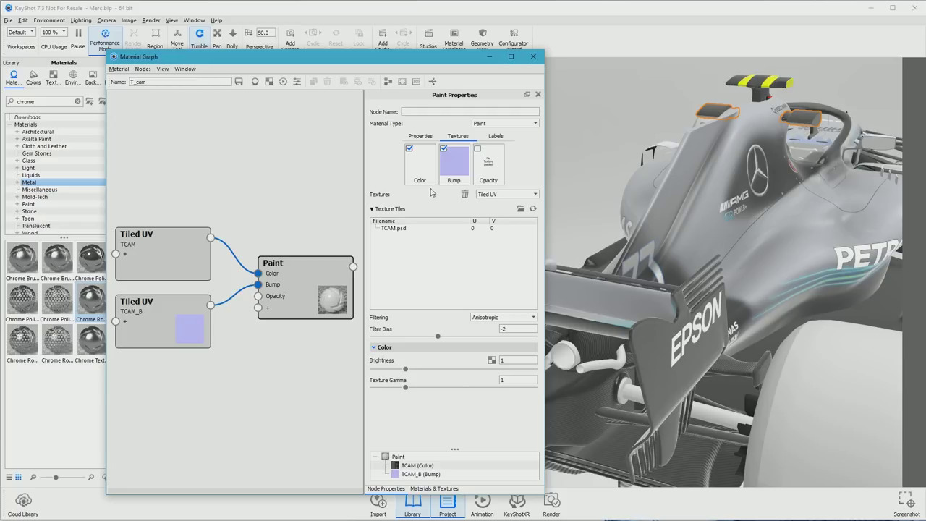
left_click(533, 56)
left_click(564, 174)
Add transmission.png as a texture map feeding Diffuse on the rear Tube006 material.
left_click_drag(713, 209, 622, 282)
right_click(522, 291)
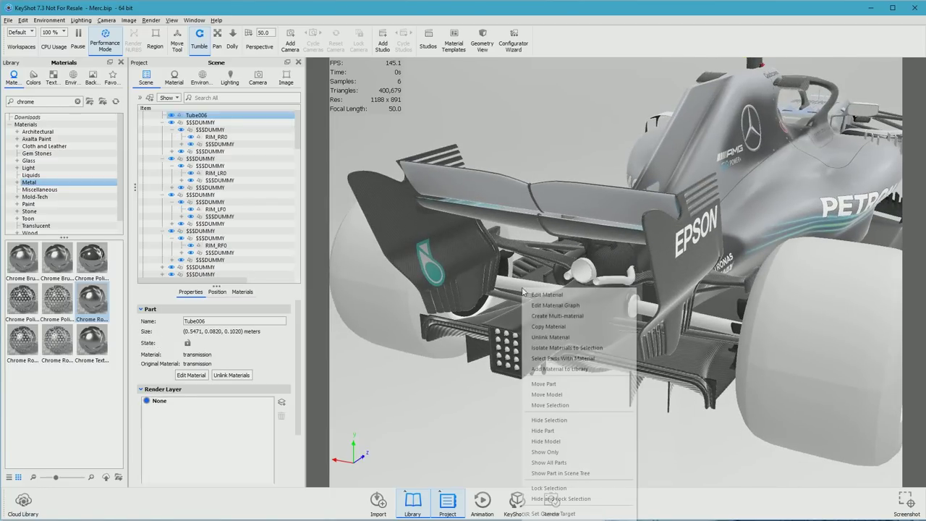
left_click(555, 304)
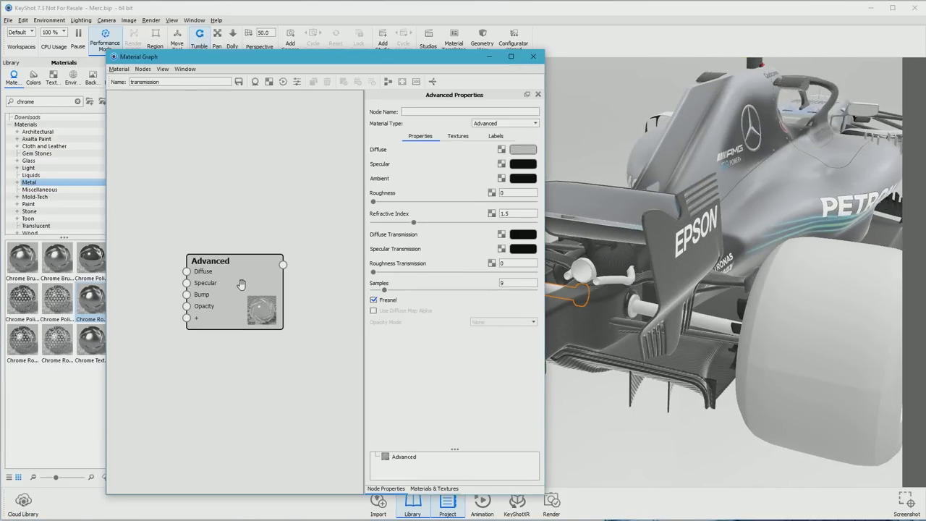
left_click_drag(241, 285, 287, 265)
key("alt+Tab")
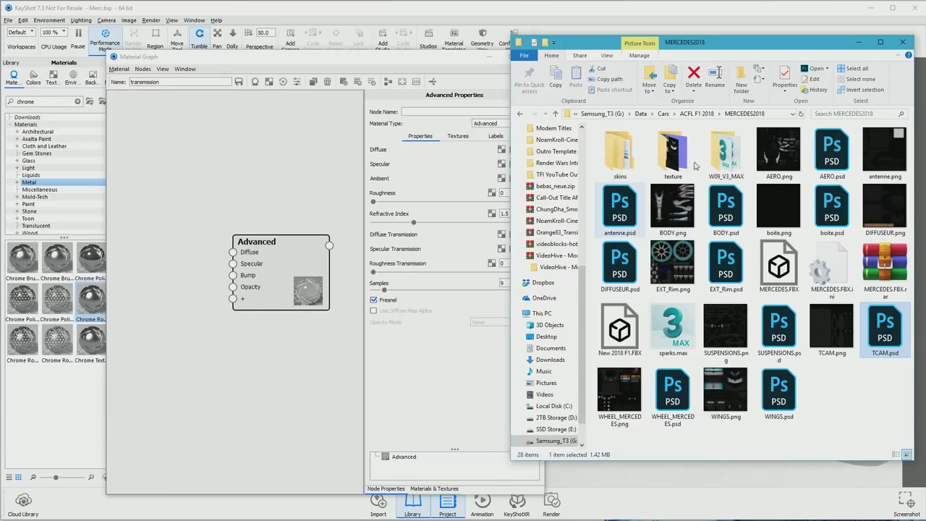
scroll(676, 151, "down", 3)
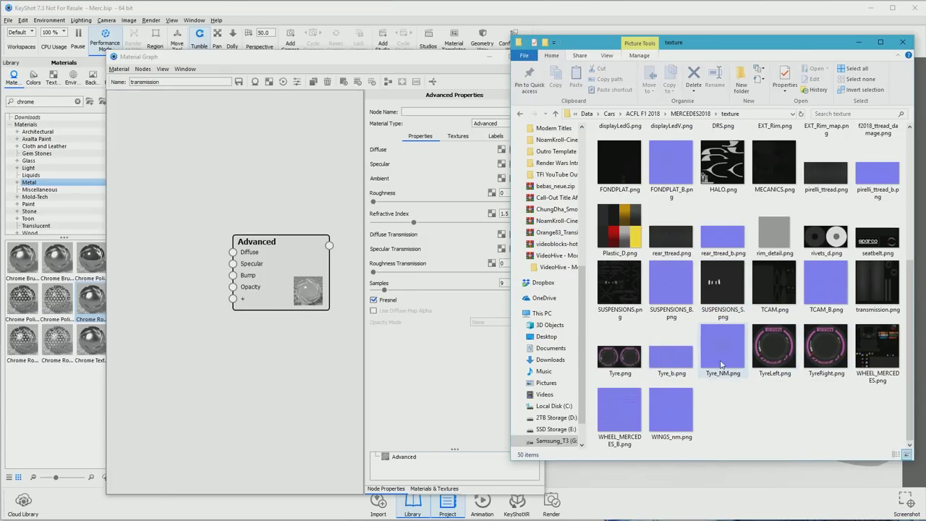
left_click_drag(877, 286, 164, 280)
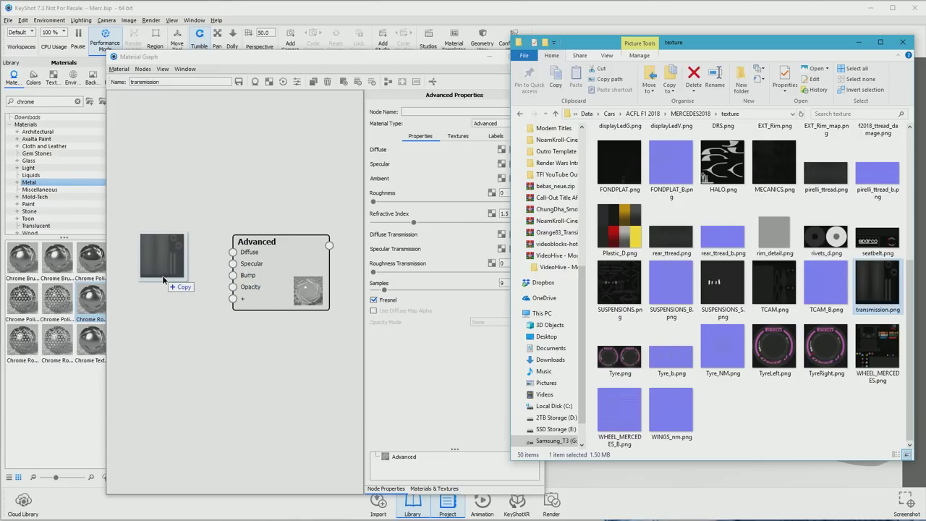
left_click_drag(163, 280, 232, 252)
left_click_drag(167, 290, 165, 269)
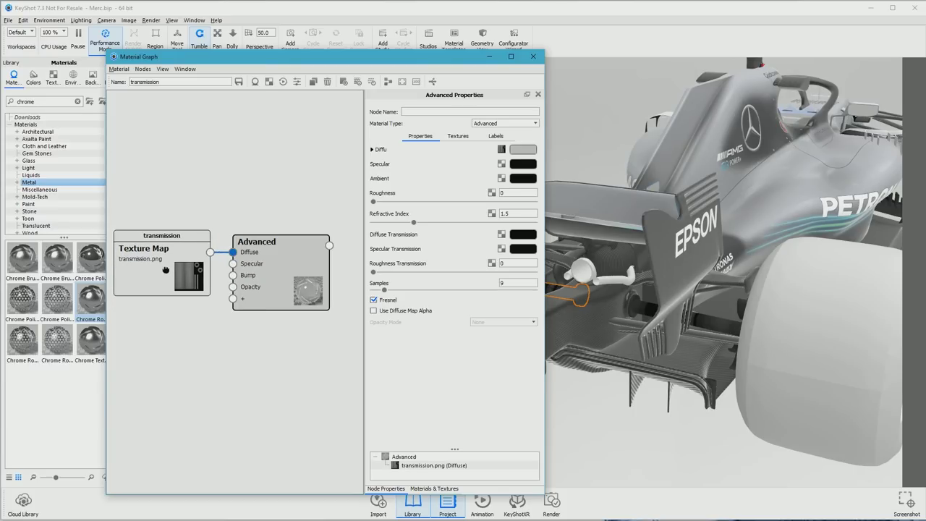
Change the transmission material's type to Metal and close the graph.
left_click_drag(279, 297, 289, 298)
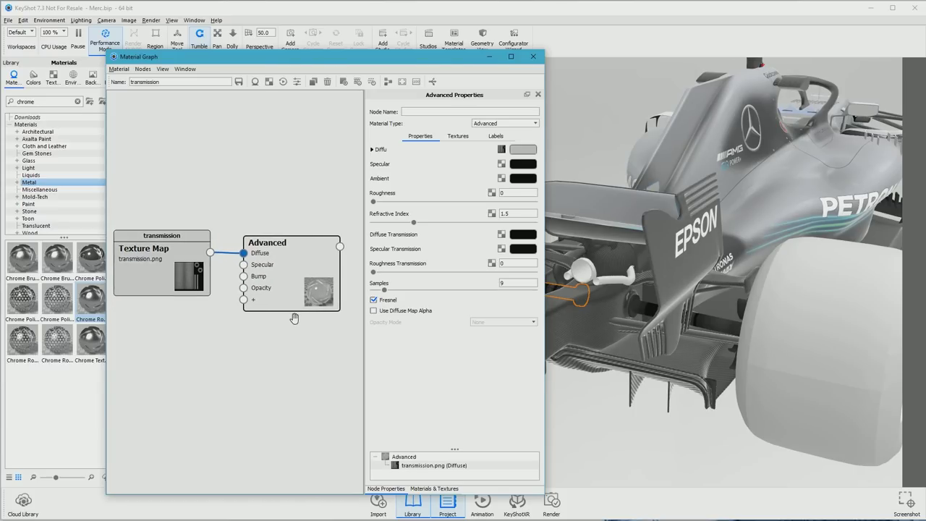
key("alt+Tab")
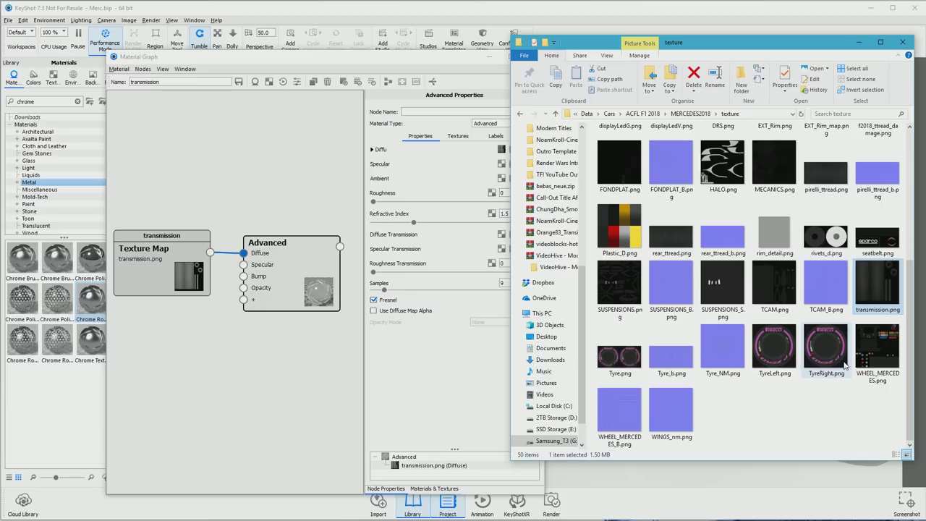
left_click(347, 334)
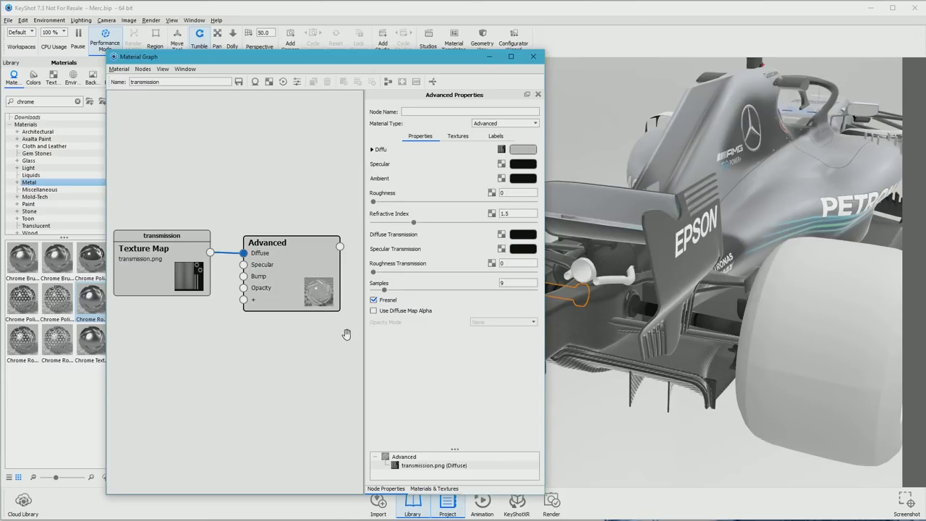
left_click(506, 123)
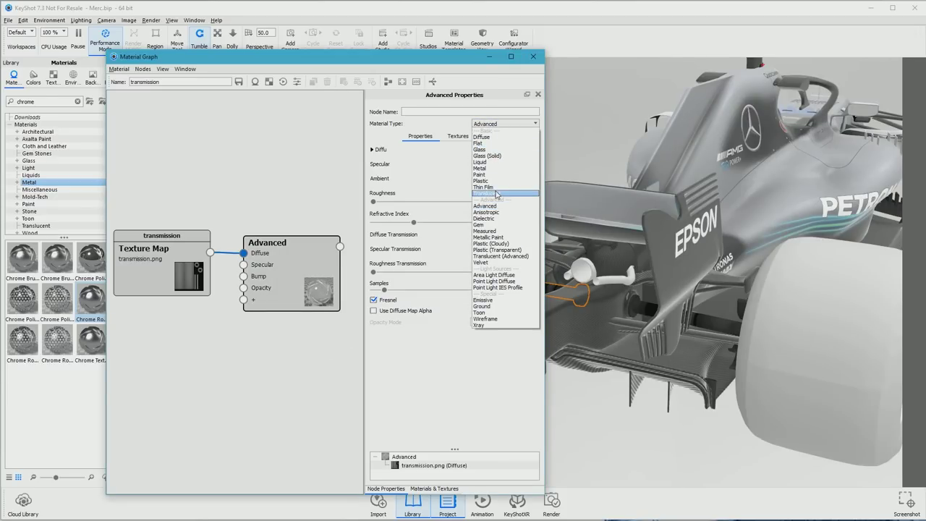
left_click(490, 168)
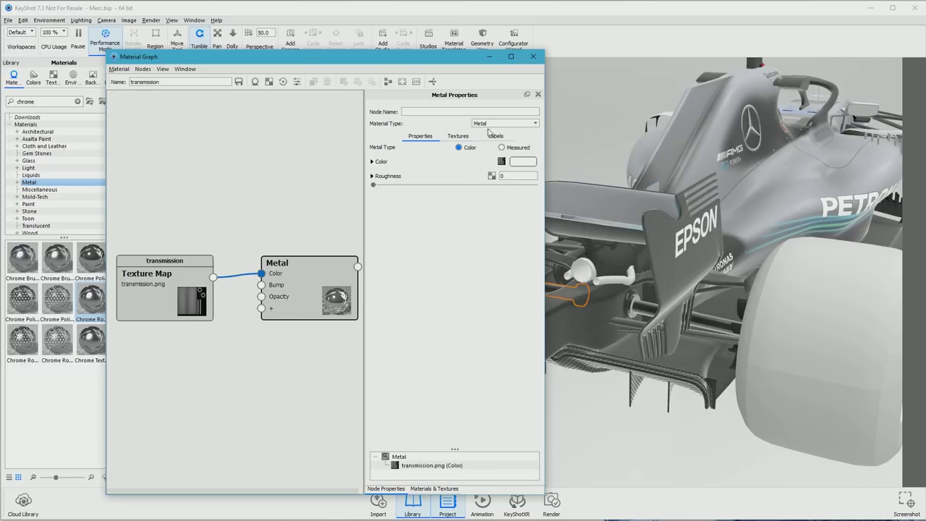
left_click(533, 56)
left_click(607, 282)
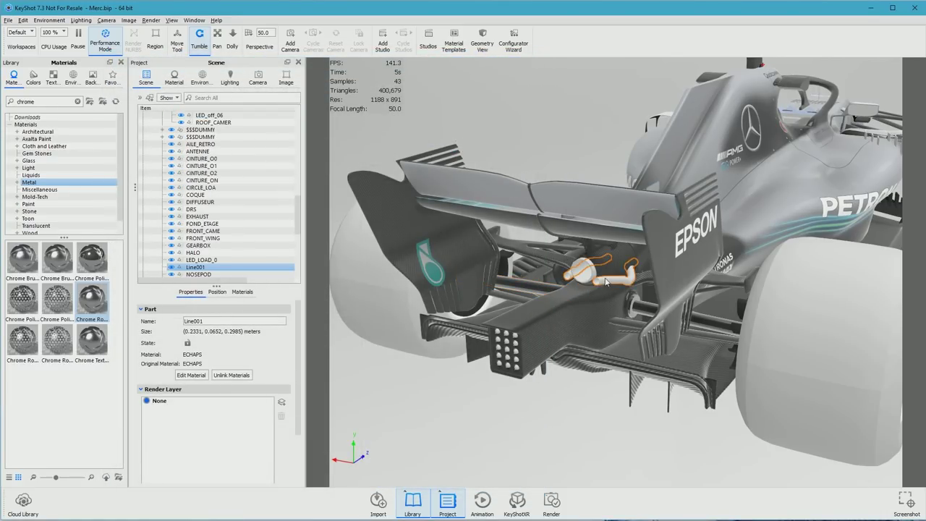
right_click(607, 282)
left_click(644, 297)
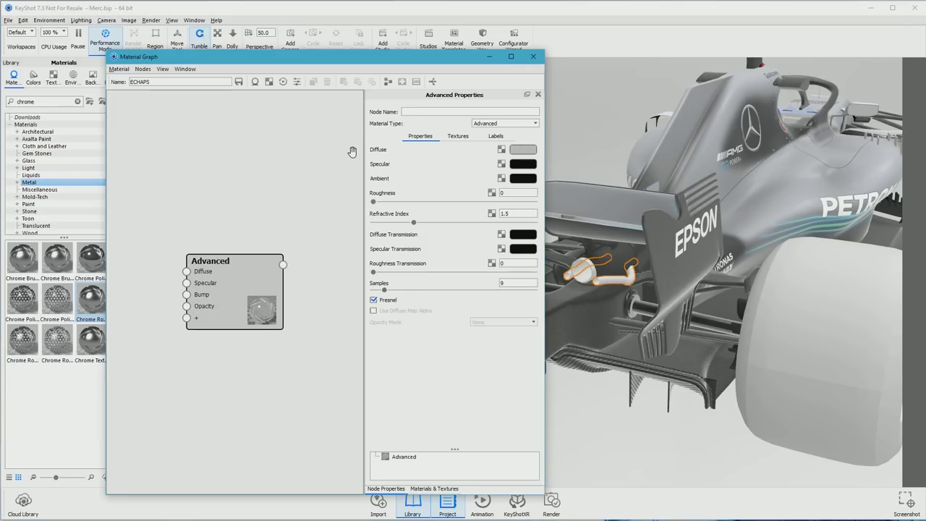
key("alt+Tab")
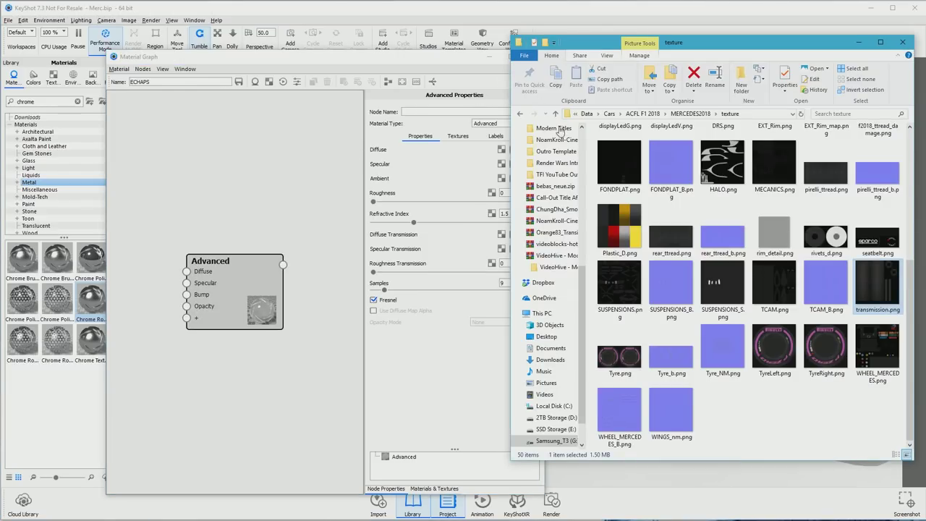
scroll(739, 298, "up", 3)
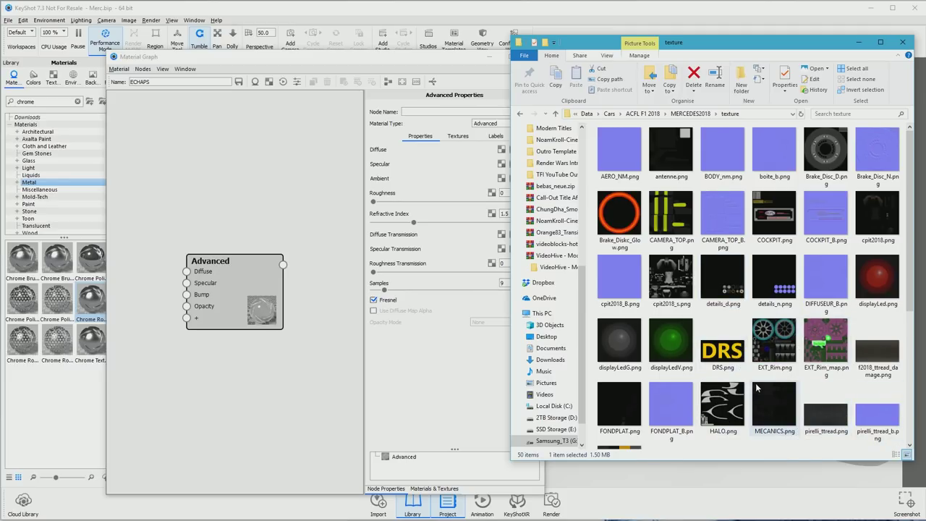
left_click(471, 57)
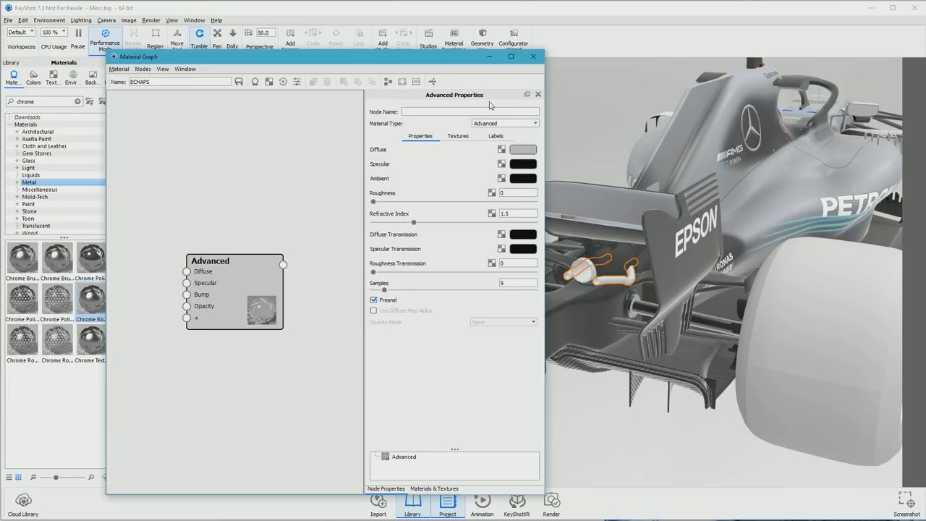
left_click(533, 56)
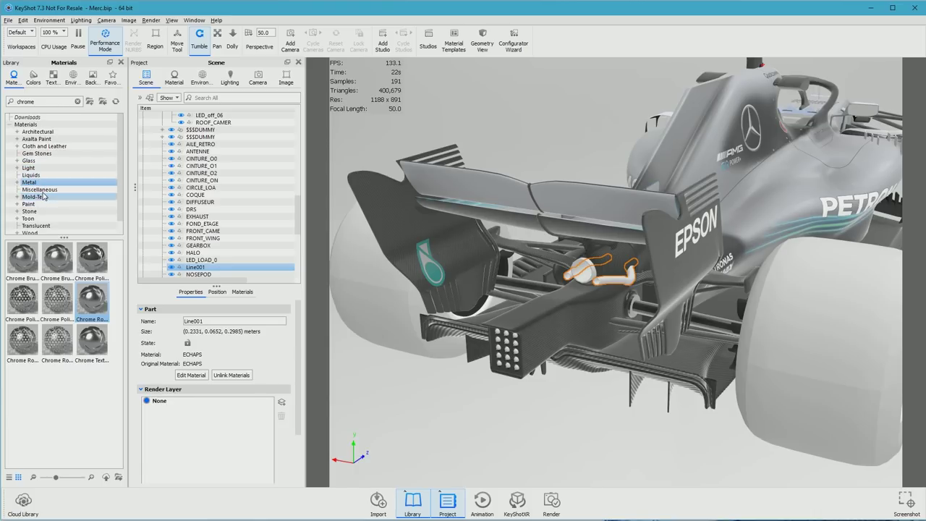
Search the library for black metal and apply Metal Polished Black to the Line001 exhaust.
key("ctrl+a")
type("b")
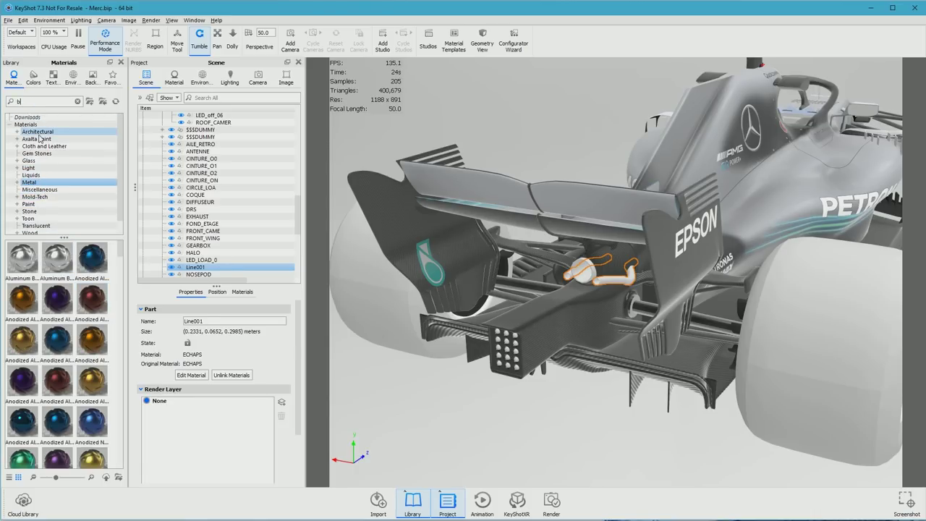
type("lack")
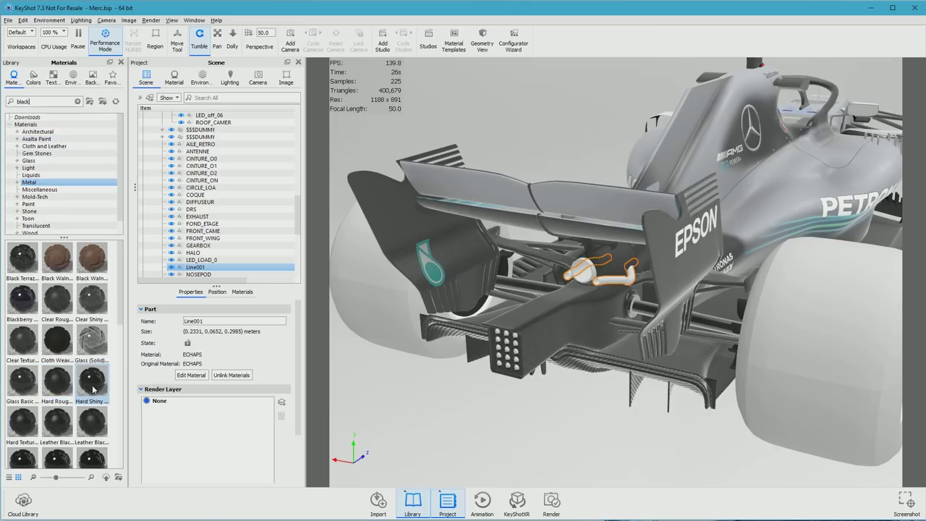
mouse_move(93, 389)
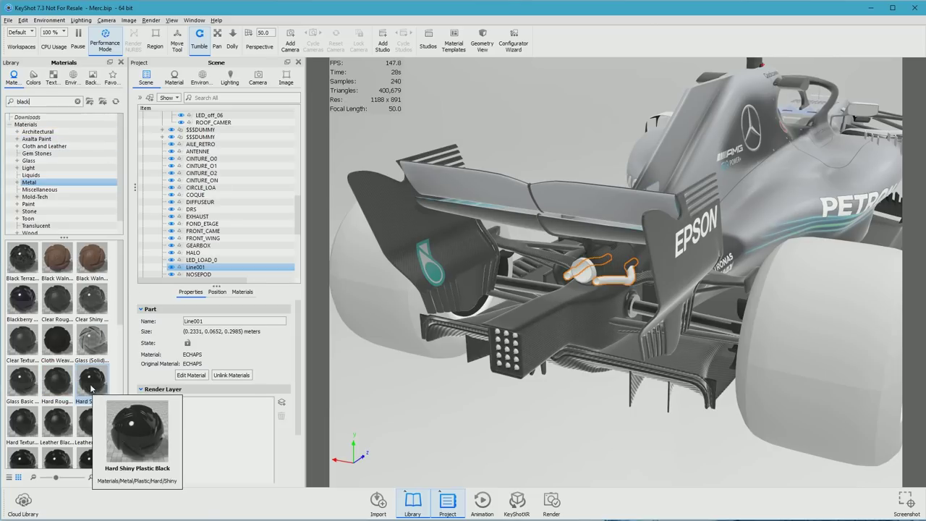
scroll(91, 388, "down", 3)
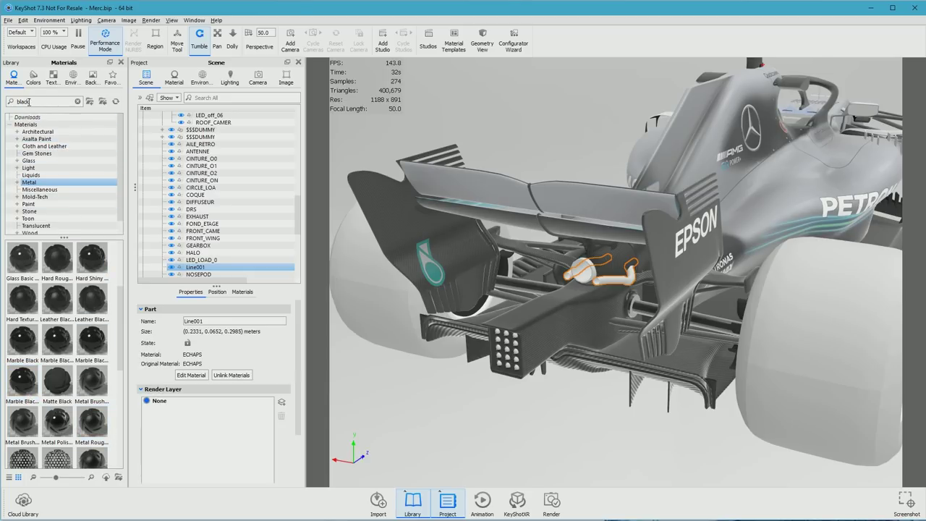
type("metal")
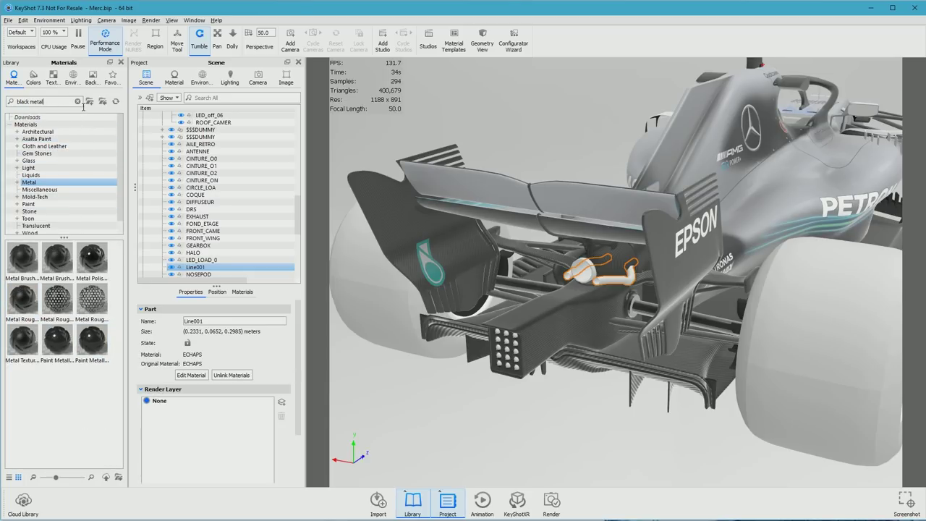
left_click_drag(88, 253, 593, 278)
left_click(592, 444)
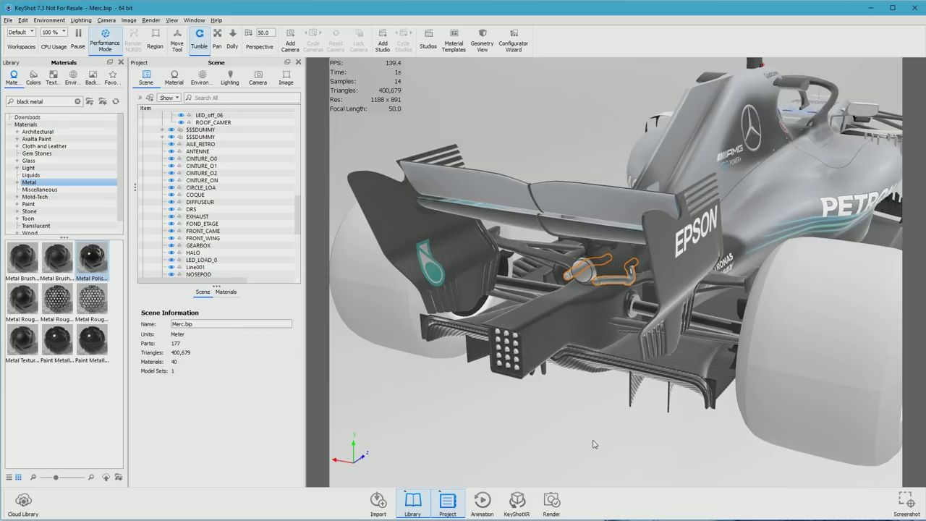
left_click_drag(595, 293, 651, 293)
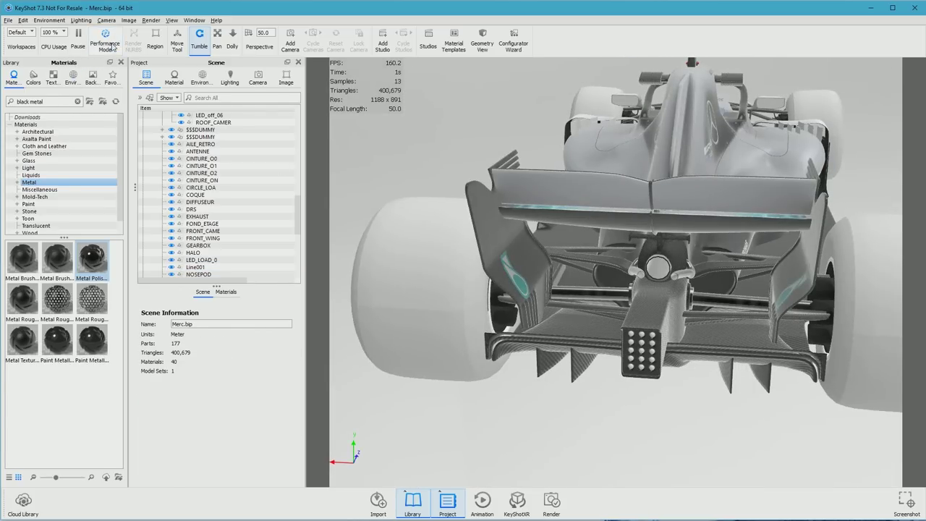
left_click(106, 43)
left_click(105, 43)
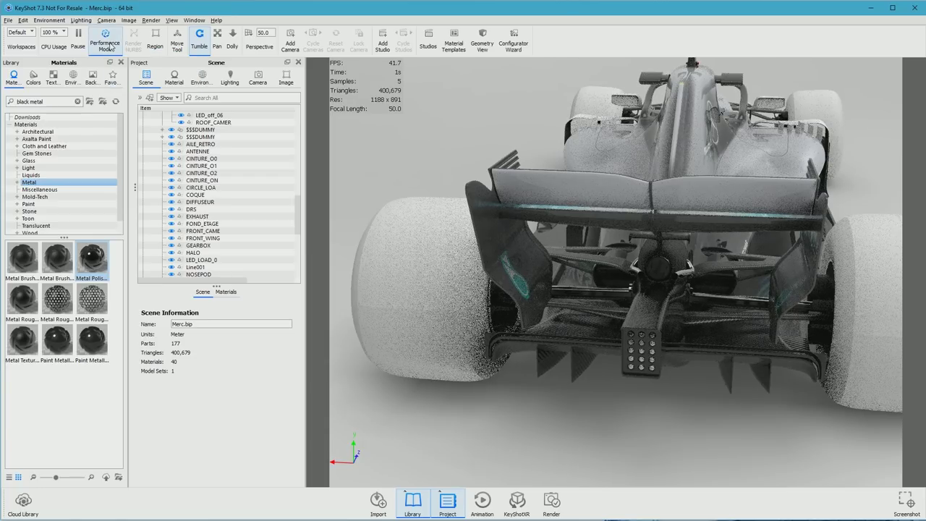
left_click_drag(628, 307, 622, 192)
scroll(612, 184, "up", 3)
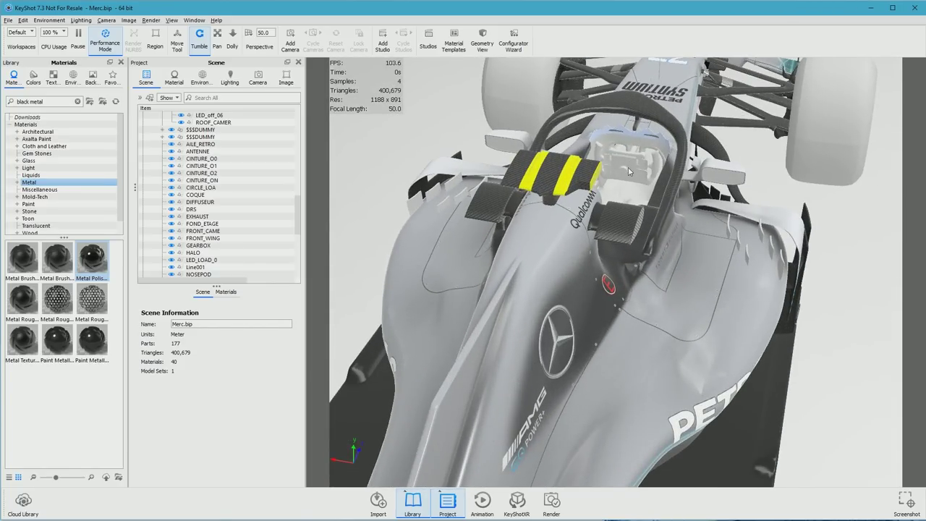
scroll(628, 171, "down", 3)
left_click_drag(660, 261, 544, 205)
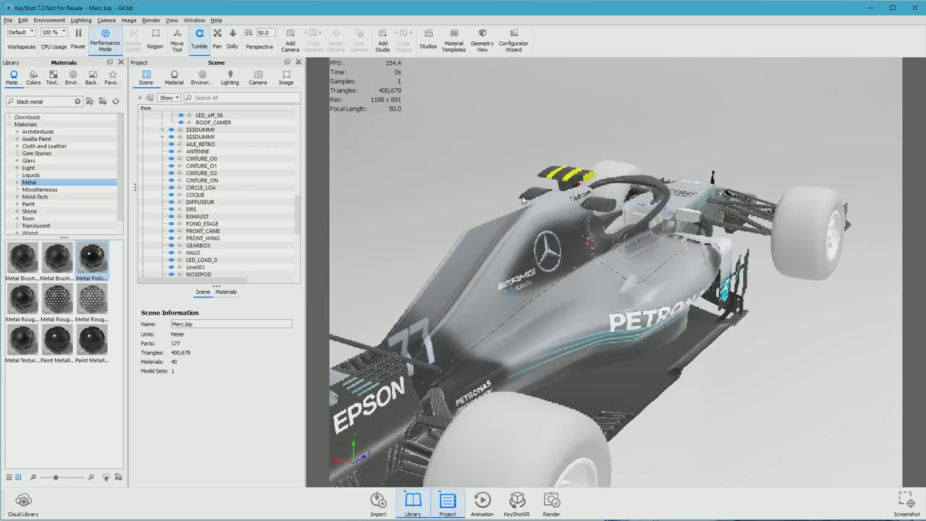
Search the library for 'glass' and apply Glass (Solid) White to the m_1 mirror.
triple_click(28, 105)
type("glass")
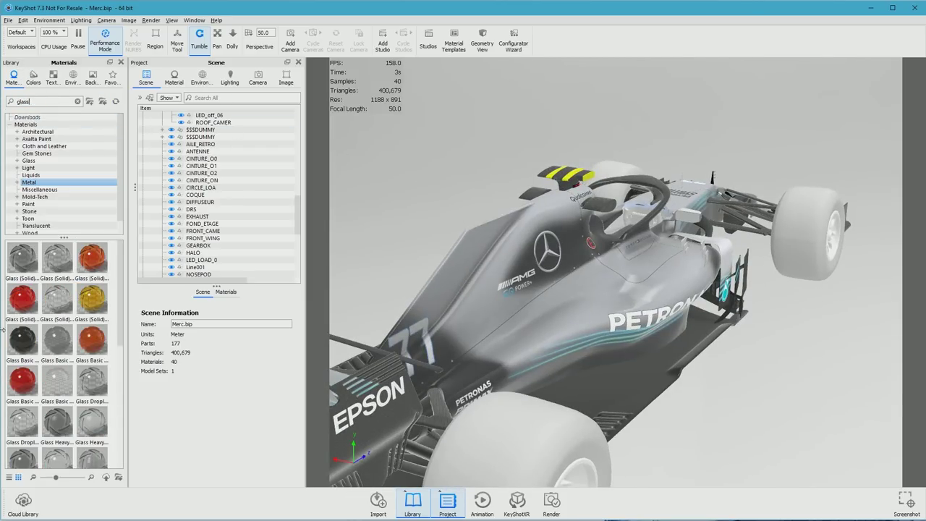
left_click_drag(58, 297, 686, 217)
scroll(559, 287, "up", 5)
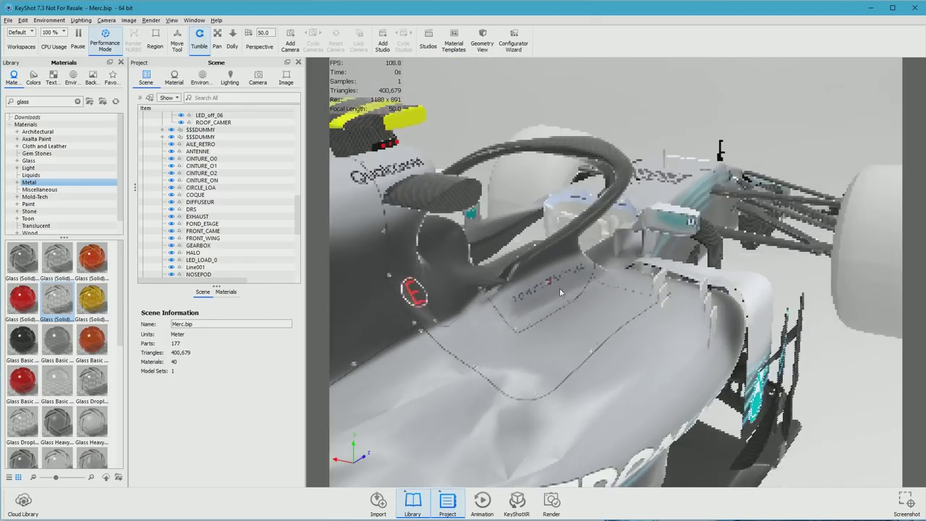
scroll(687, 226, "up", 6)
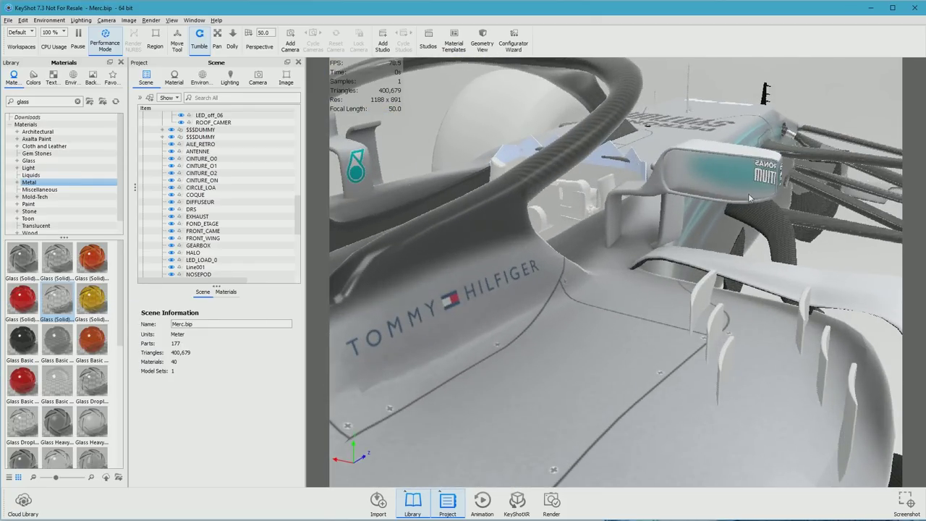
Set the mirror glass refractive index to 5 and check it in the full-quality render.
left_click(736, 175)
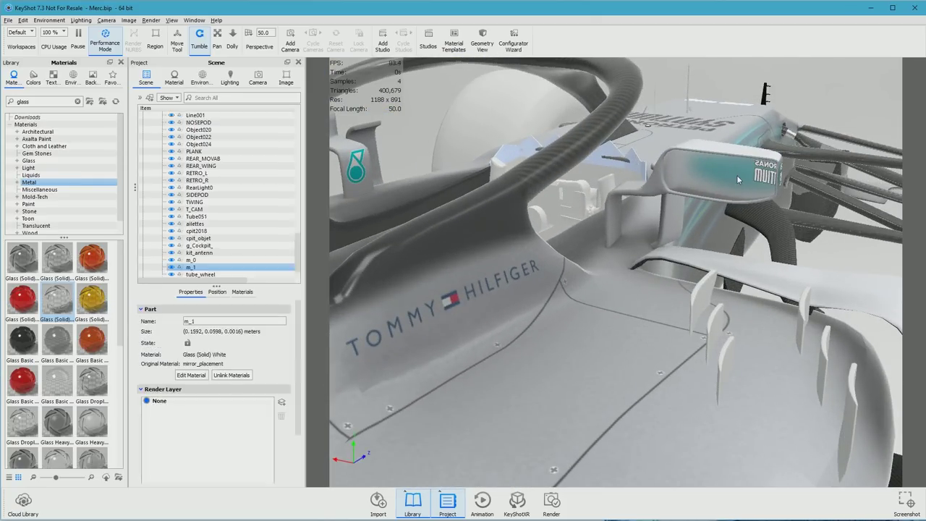
right_click(730, 175)
left_click(731, 194)
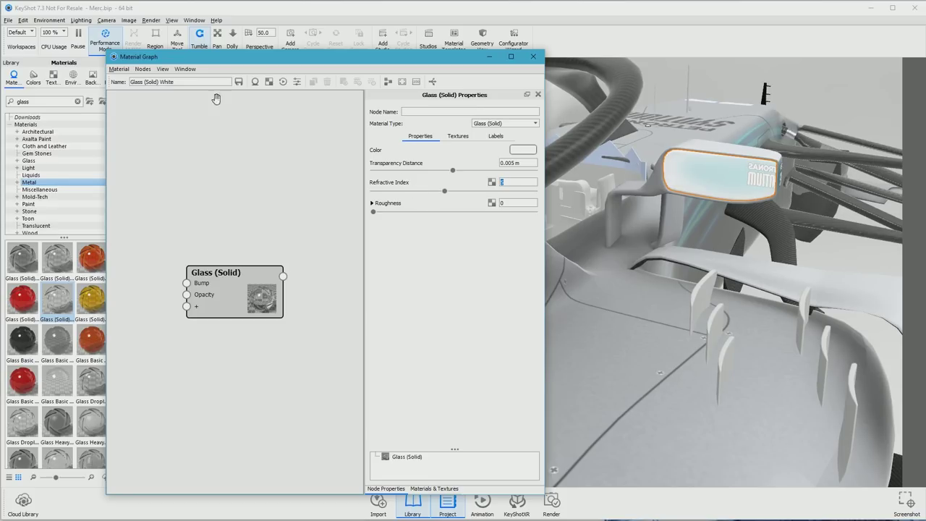
left_click(102, 36)
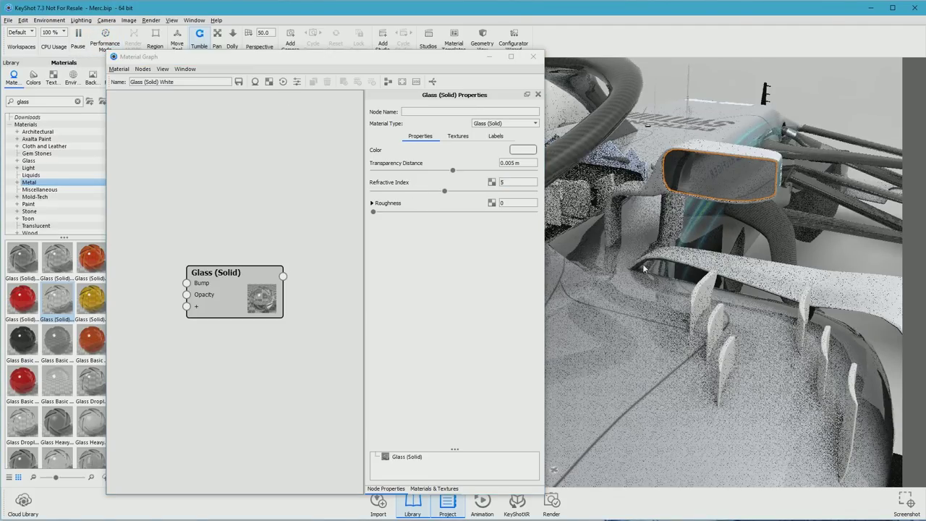
left_click_drag(691, 266, 752, 213)
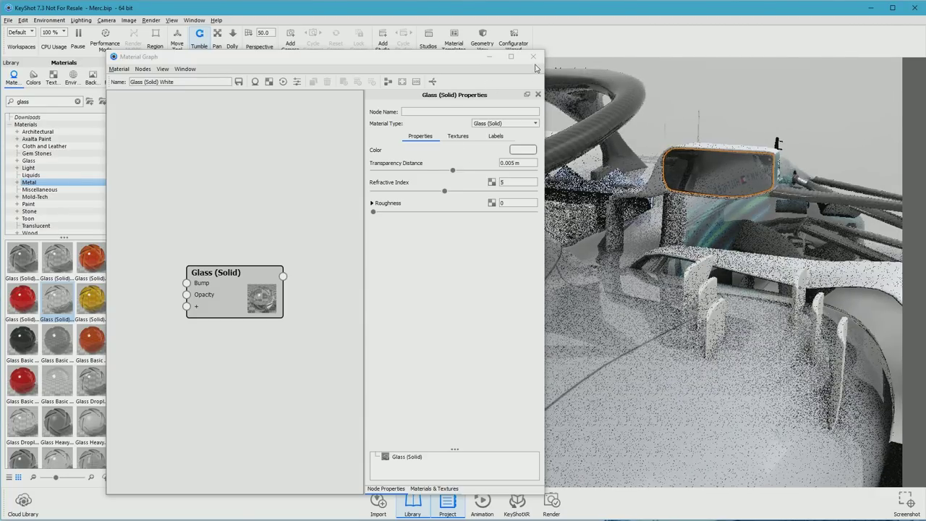
left_click(533, 56)
left_click_drag(592, 332, 567, 353)
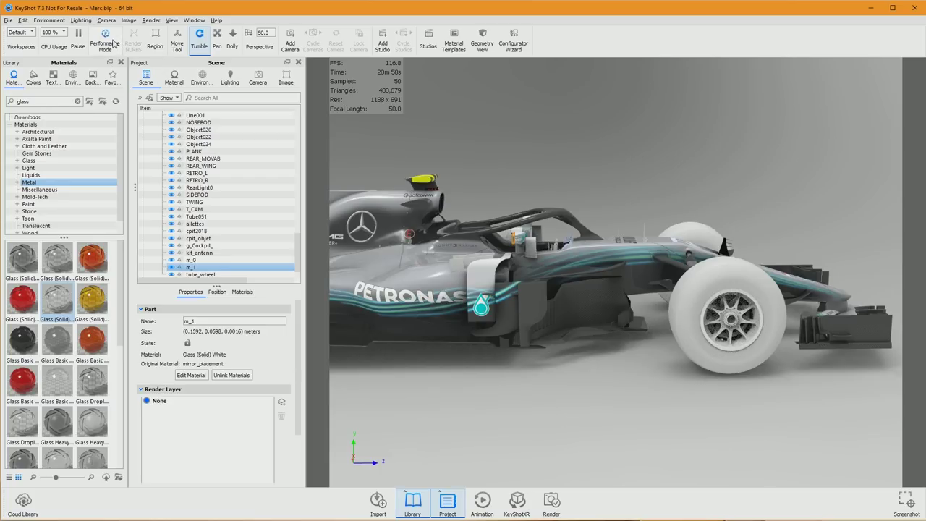
left_click(104, 43)
Add Tyre.png to the front tyre's Material #36 and connect it to Diffuse.
left_click_drag(672, 283, 540, 297)
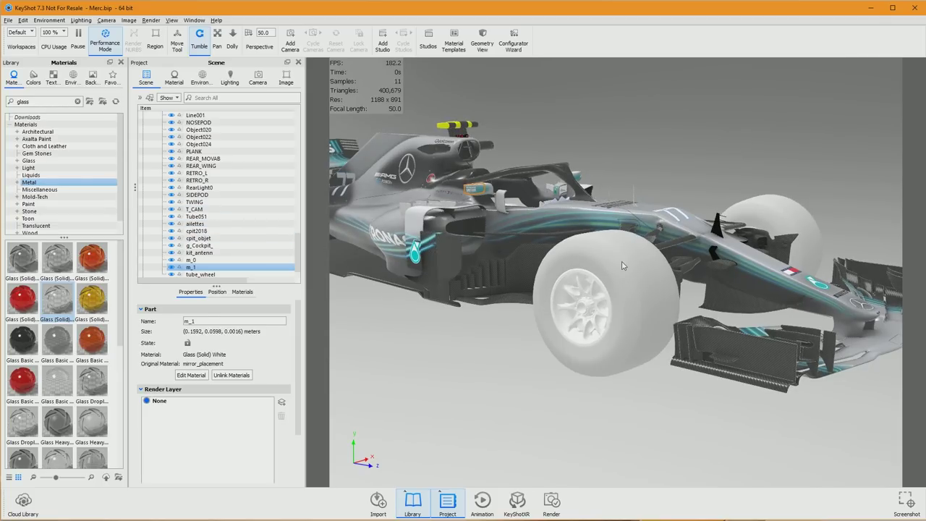
mouse_move(594, 261)
left_mouse_down()
mouse_move(588, 284)
mouse_move(582, 269)
left_mouse_up()
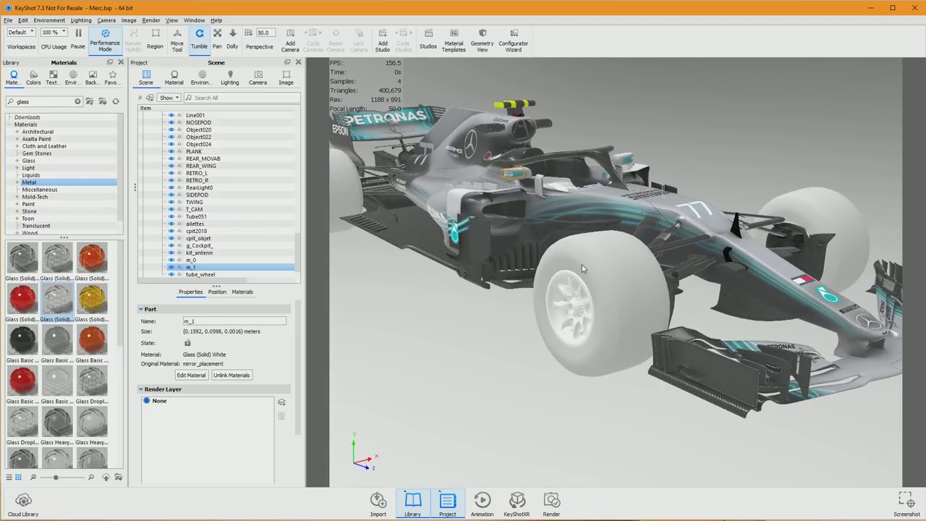
left_click(582, 269)
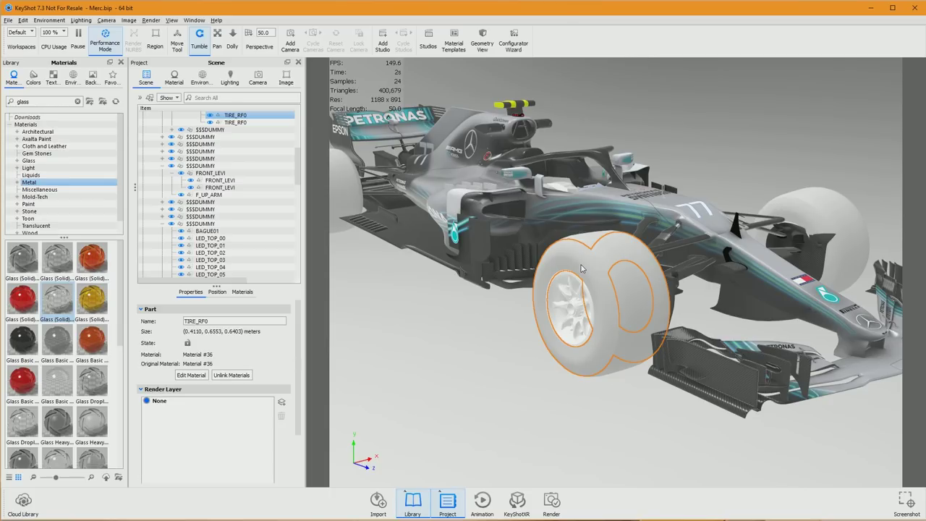
right_click(583, 269)
left_click(604, 281)
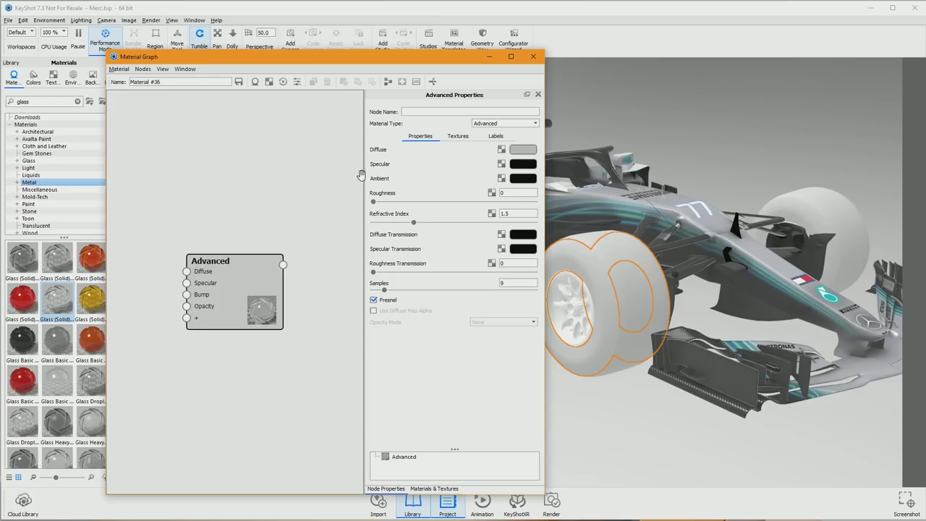
left_click(463, 141)
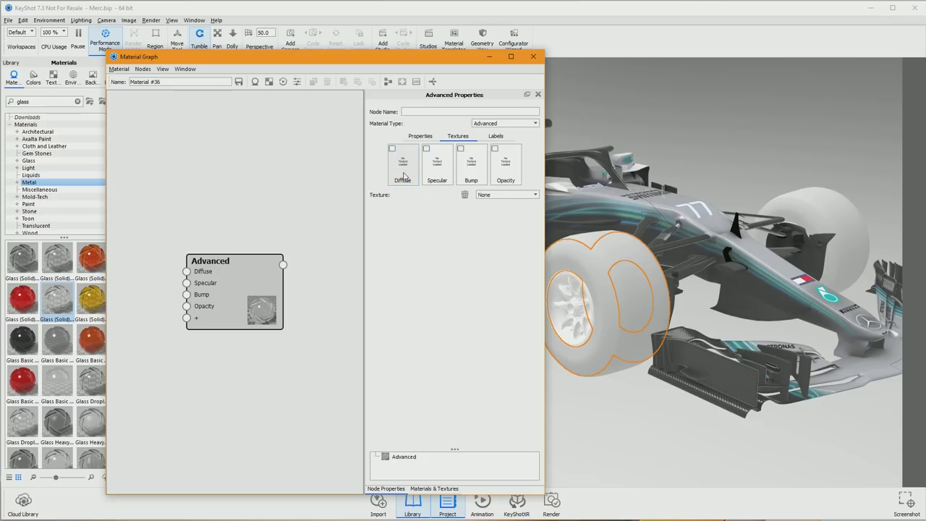
left_click_drag(263, 277, 321, 268)
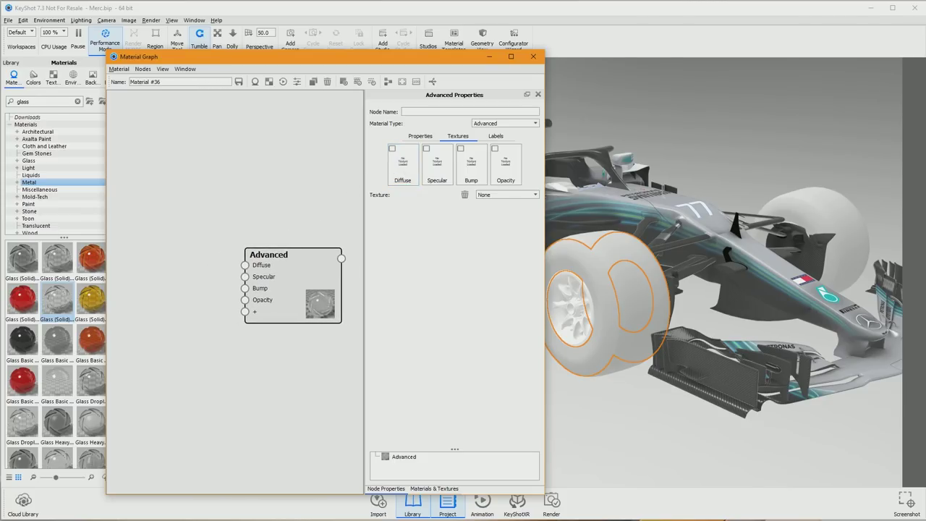
key("alt+Tab")
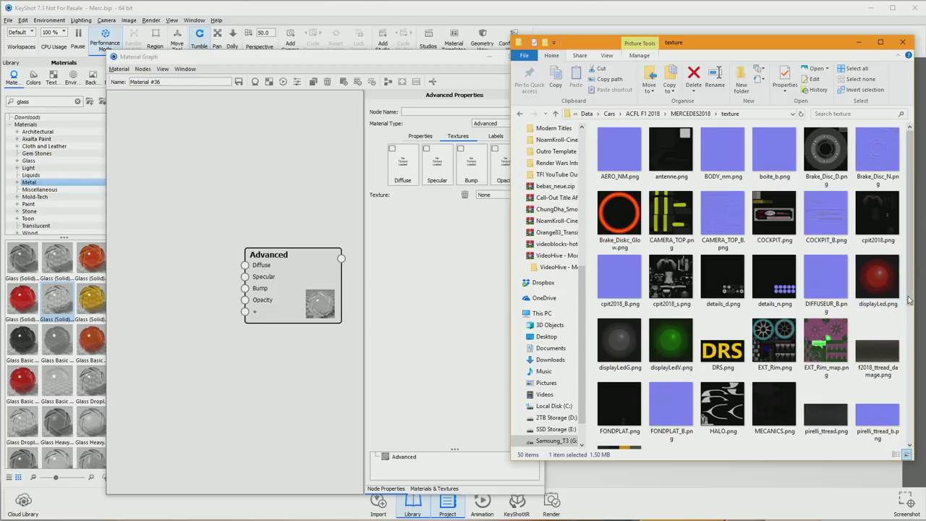
scroll(909, 299, "down", 3)
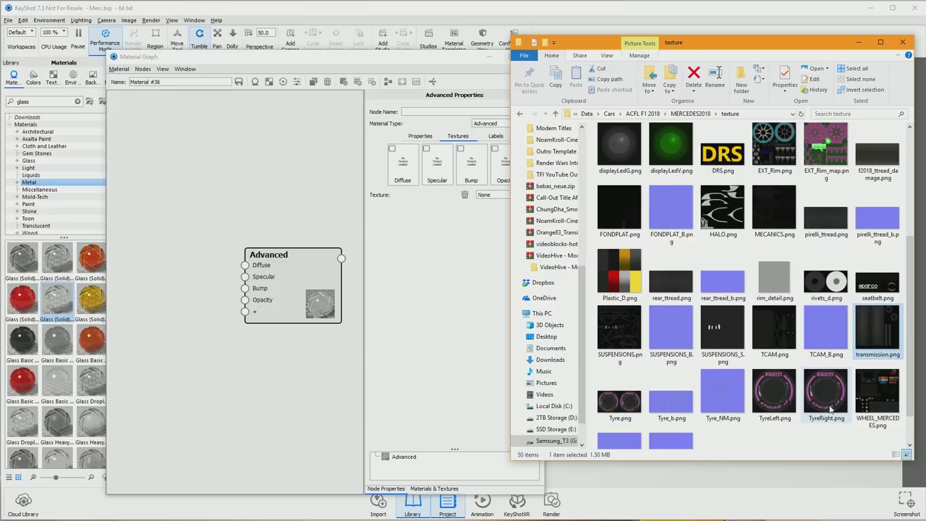
left_click(616, 403)
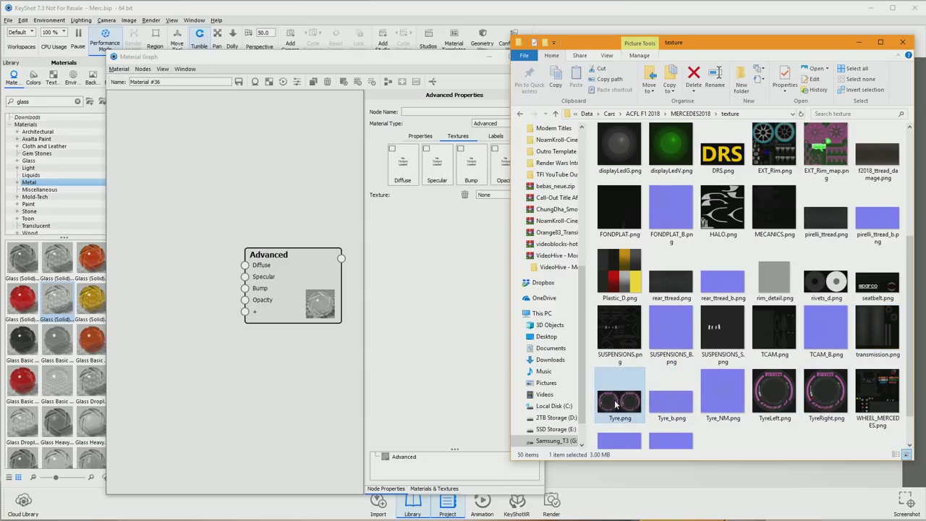
left_click_drag(616, 402, 162, 311)
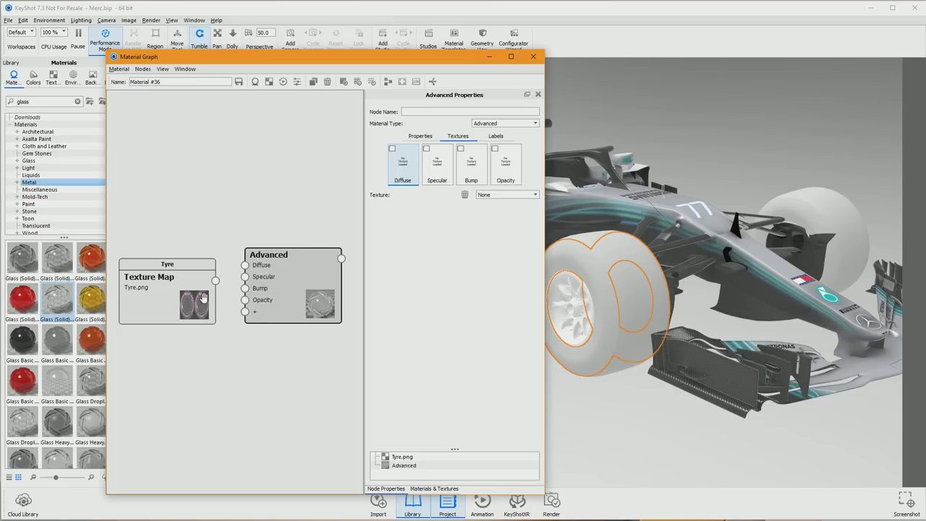
left_click_drag(216, 281, 245, 265)
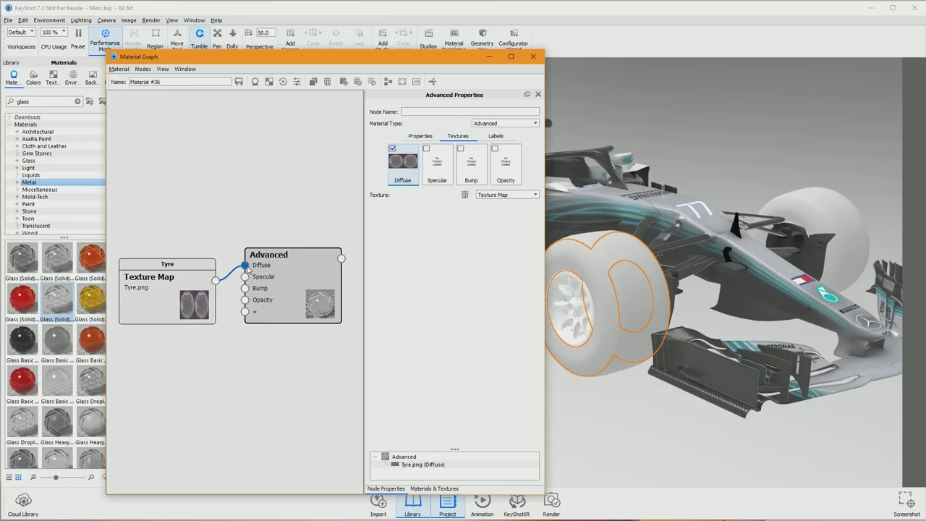
Keep Tyre.png as a Texture Map type with UV mapping type.
left_click(510, 194)
left_click(506, 221)
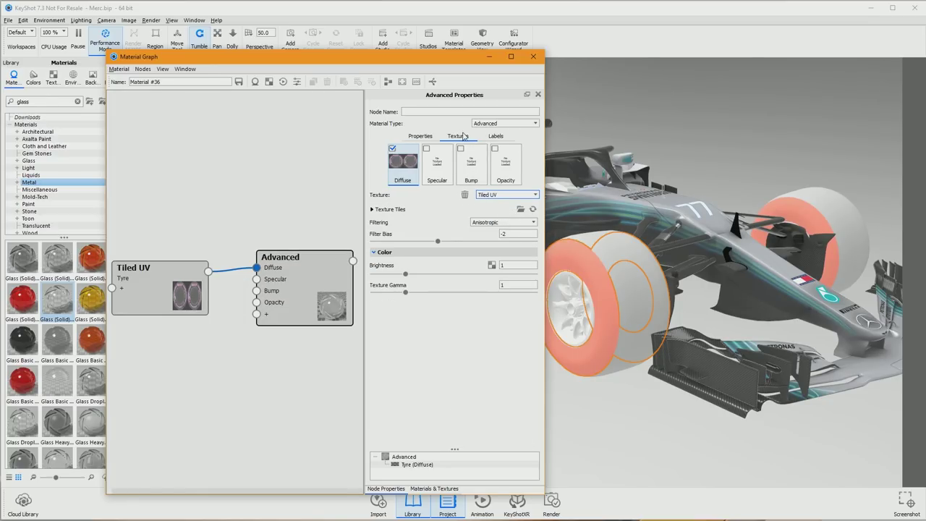
left_click(495, 195)
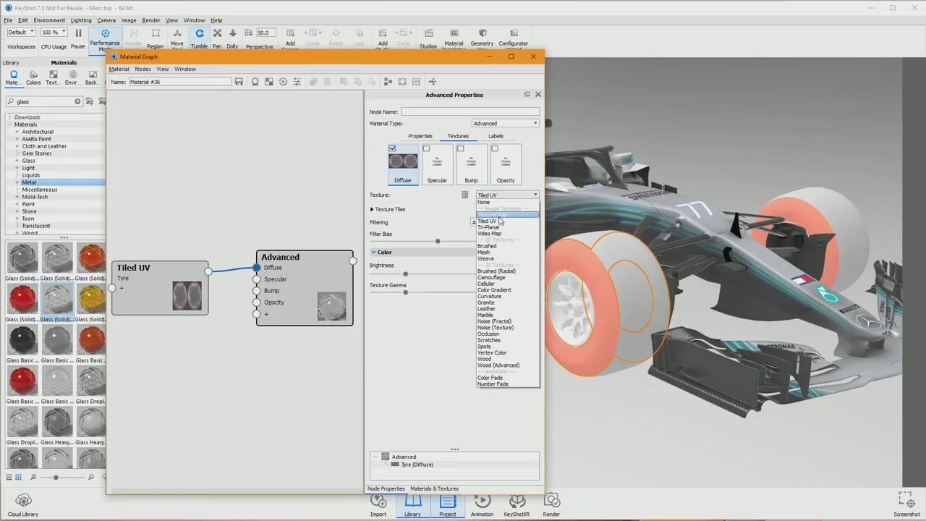
left_click(497, 209)
left_click(497, 222)
left_click(491, 258)
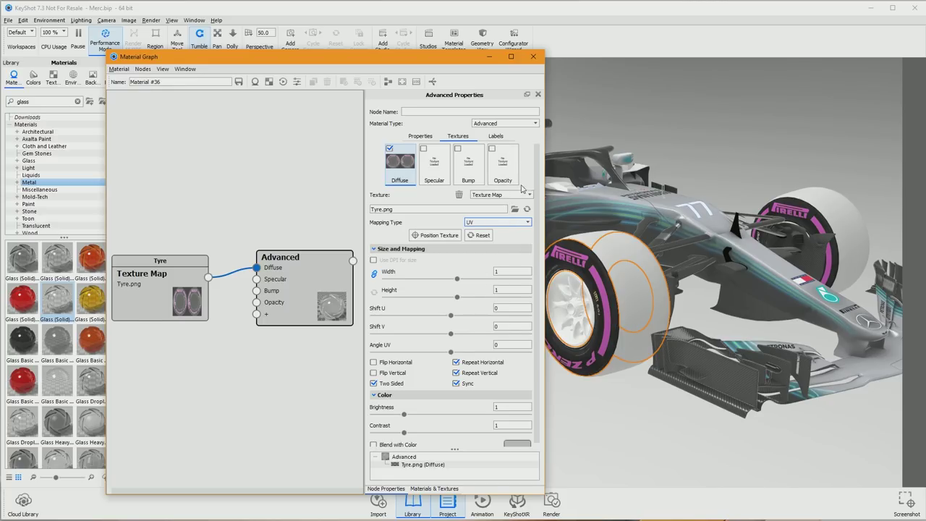
scroll(592, 275, "up", 2)
left_click_drag(596, 271, 624, 249)
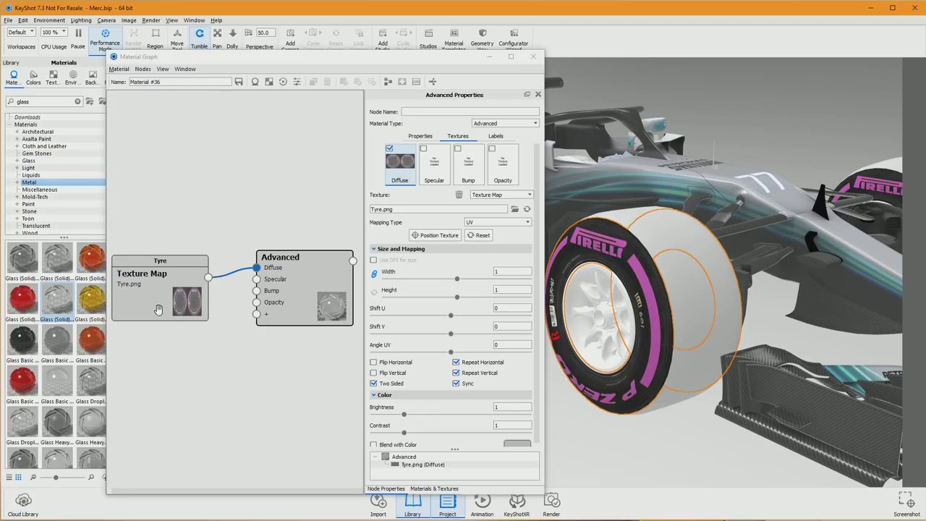
left_click_drag(158, 309, 183, 282)
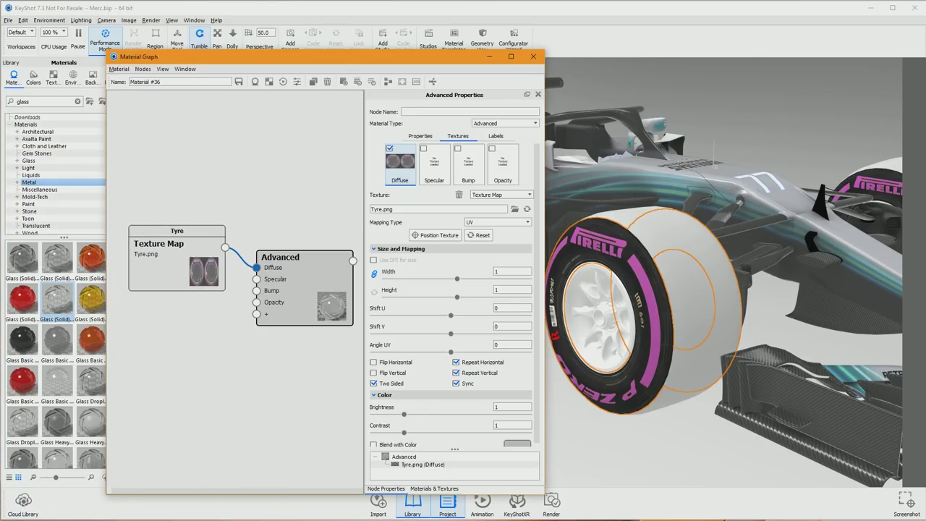
left_click(557, 512)
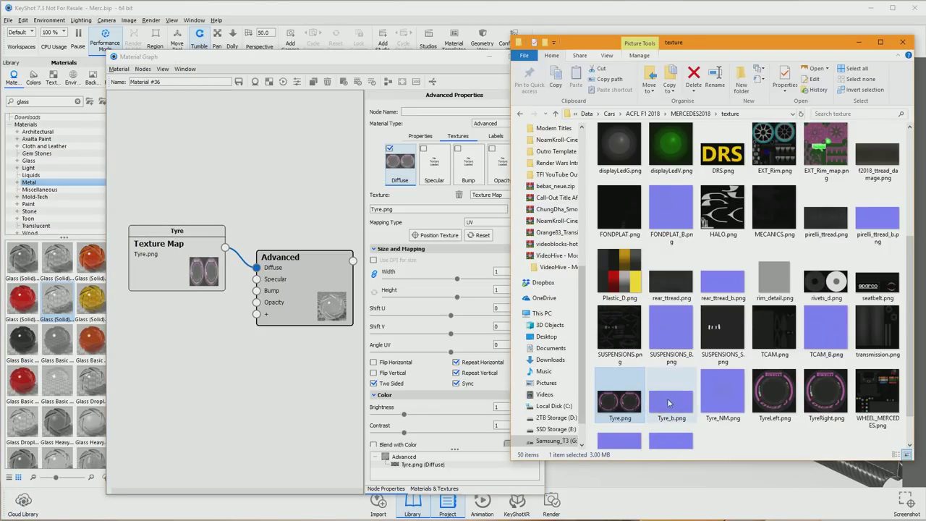
Connect Tyre_b.png to the tyre material's Bump input with a bump height of 0.823.
left_click_drag(684, 403, 189, 365)
left_click_drag(269, 373, 257, 291)
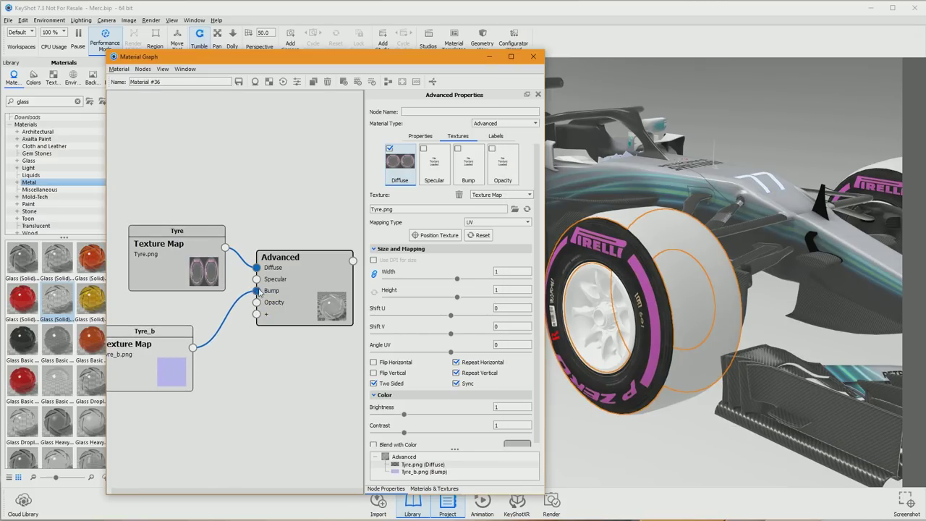
left_click(467, 169)
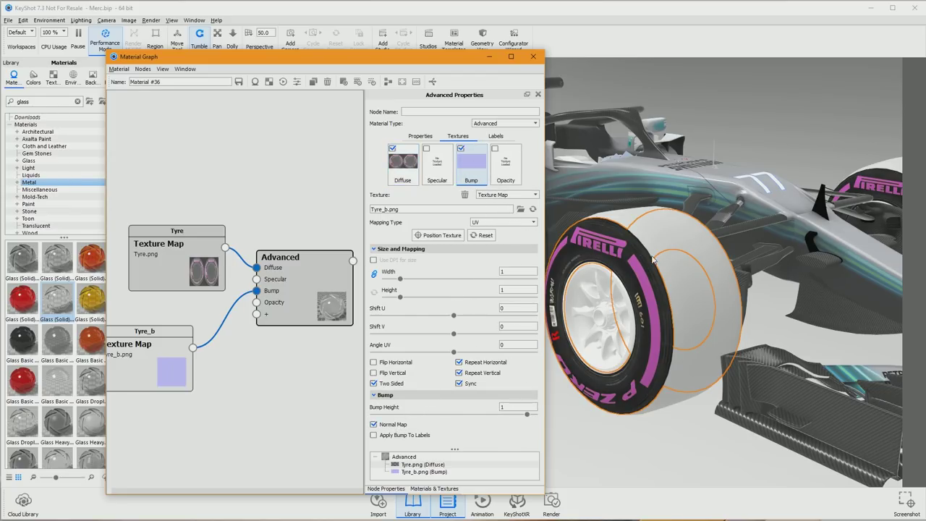
scroll(654, 261, "up", 5)
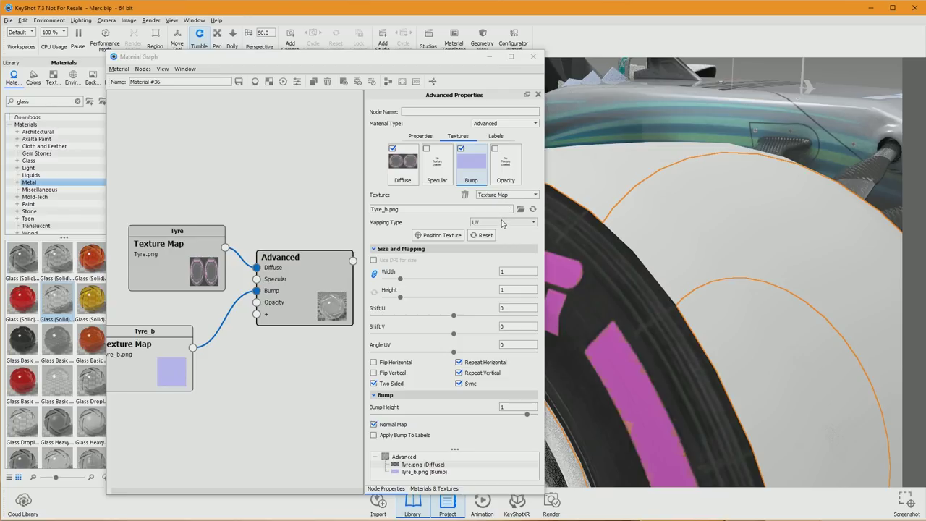
left_click_drag(528, 416, 477, 417)
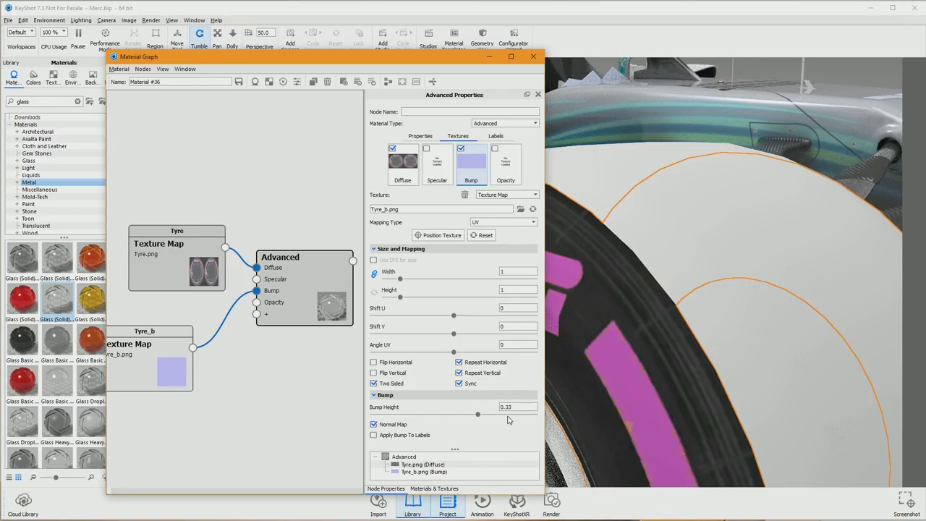
left_click_drag(479, 414, 514, 416)
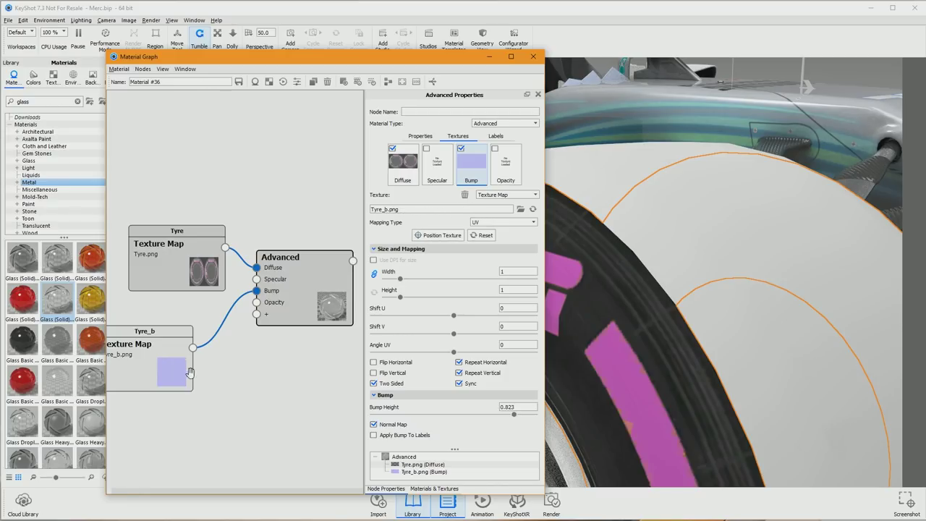
Try Box projection on the bump texture, then return it to UV mapping with horizontal repeat on.
left_click(514, 223)
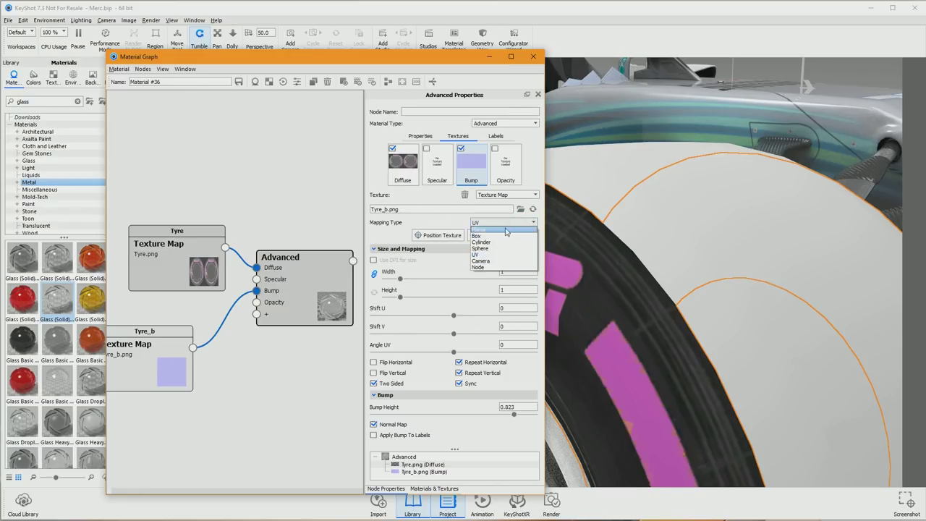
left_click(499, 233)
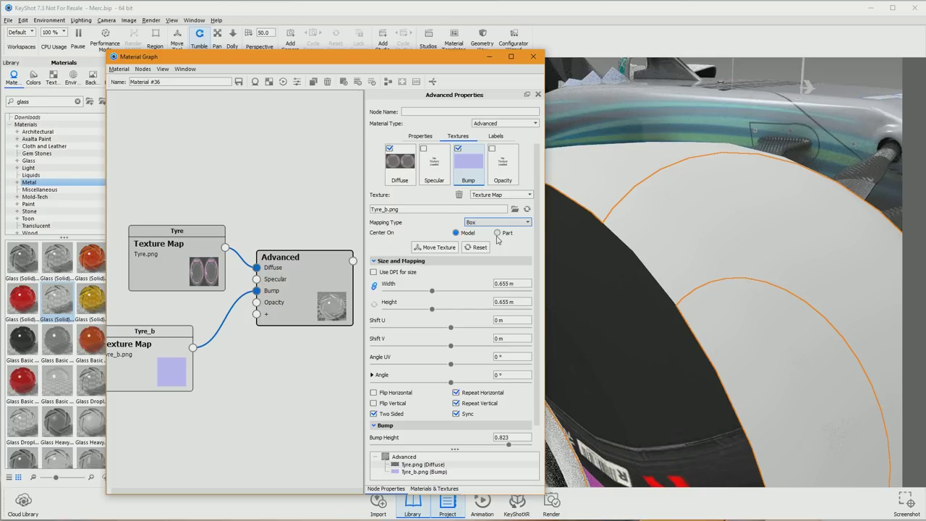
scroll(700, 306, "down", 5)
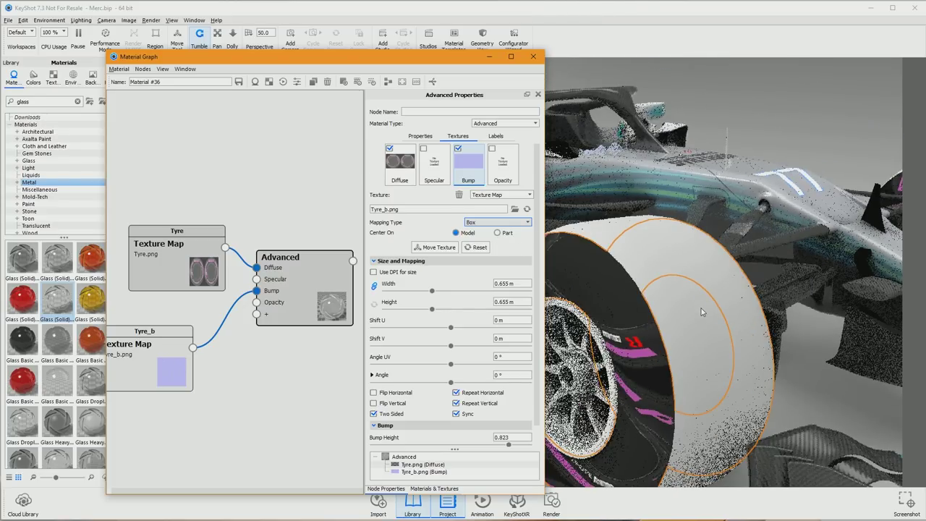
scroll(700, 310, "up", 3)
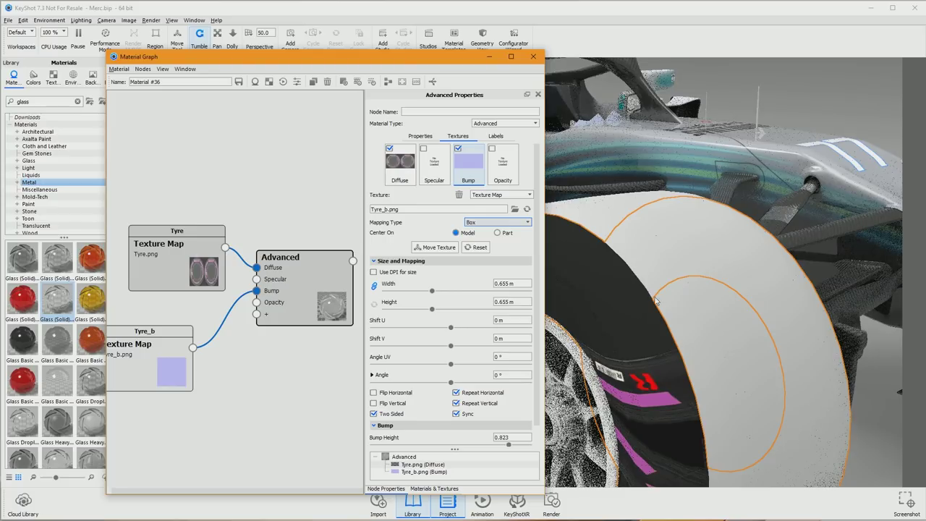
left_click(498, 233)
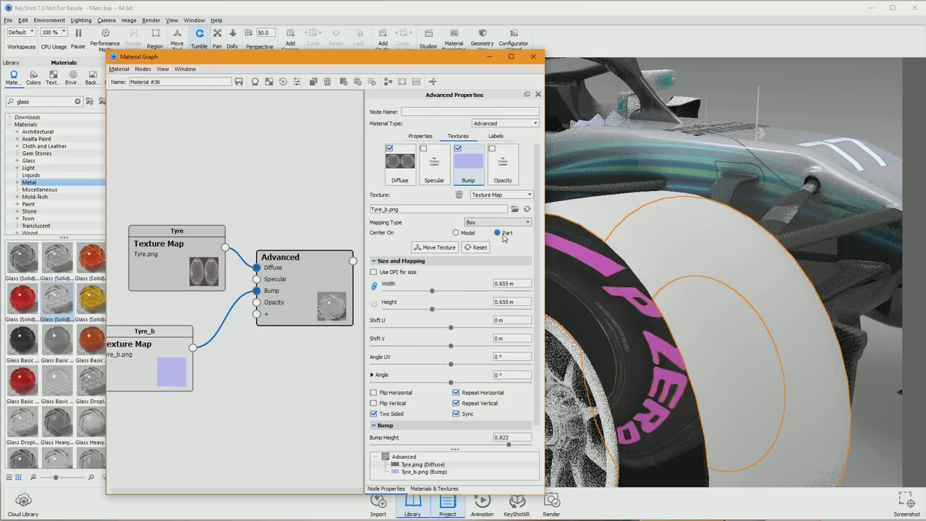
left_click(499, 222)
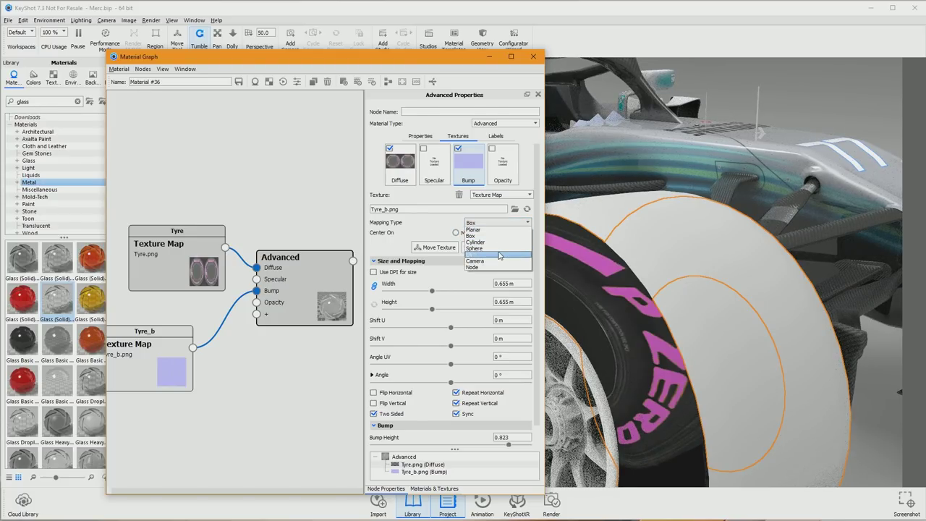
left_click(498, 256)
scroll(645, 300, "up", 5)
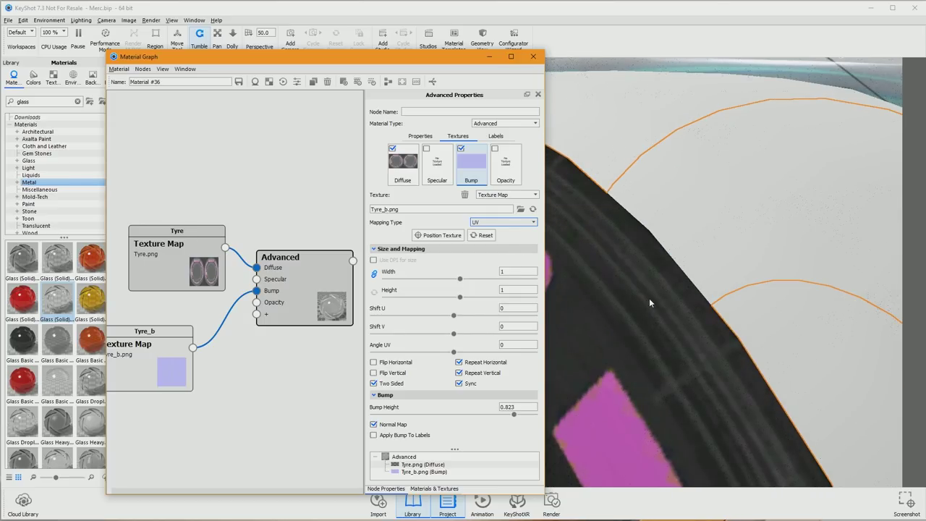
scroll(649, 299, "down", 5)
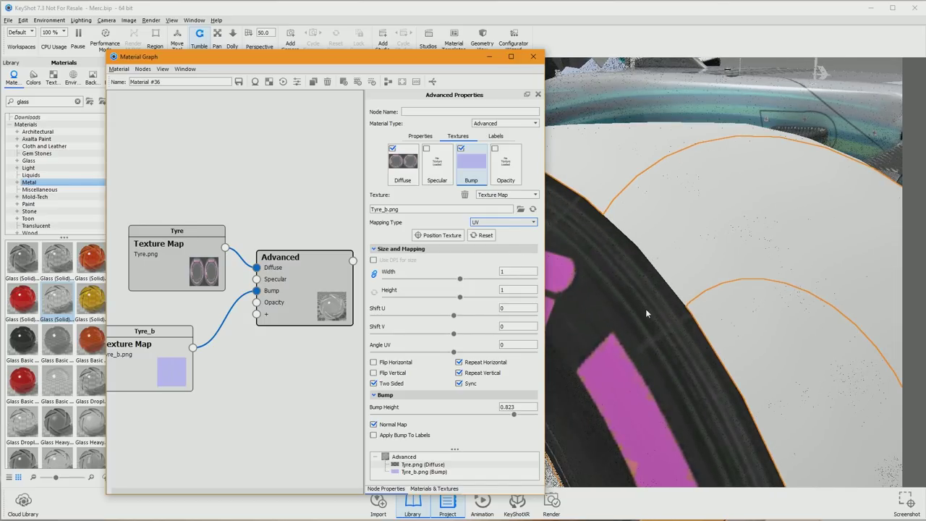
left_click(485, 363)
left_click(485, 363)
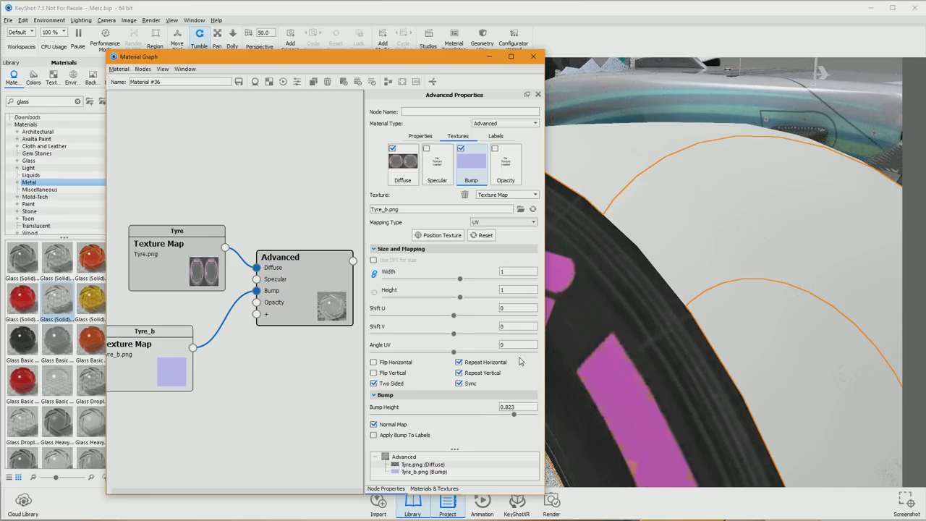
left_click(474, 172)
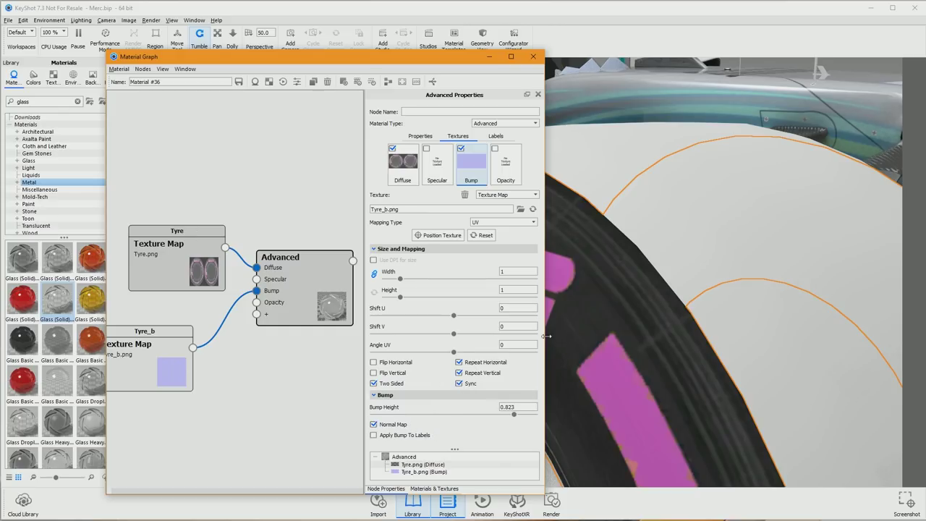
scroll(645, 346, "down", 5)
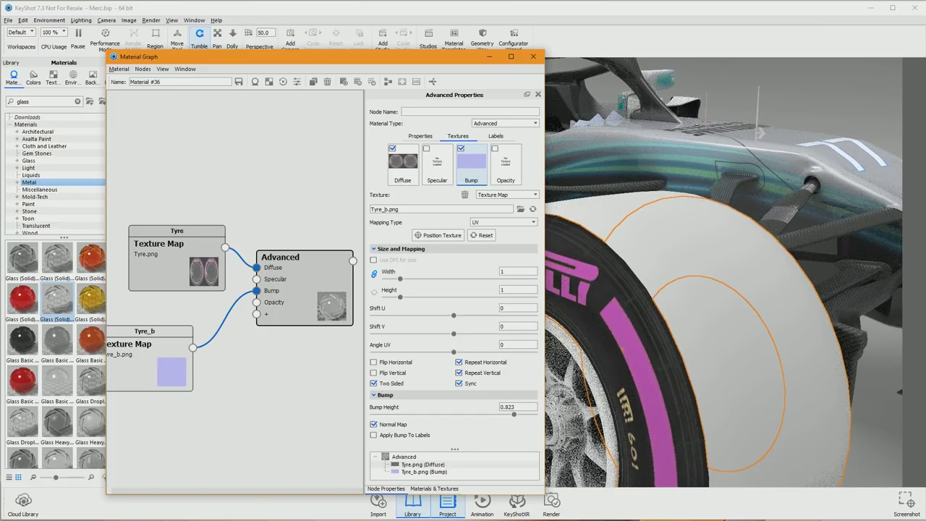
key("alt+Tab")
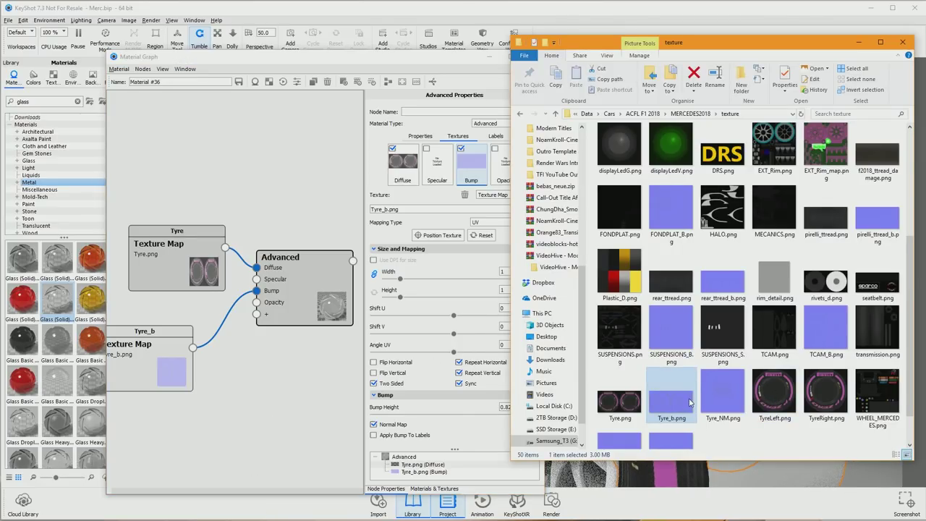
Replace the Tyre_b bump node with Tyre_NM.png and mark it as a normal map.
double_click(690, 402)
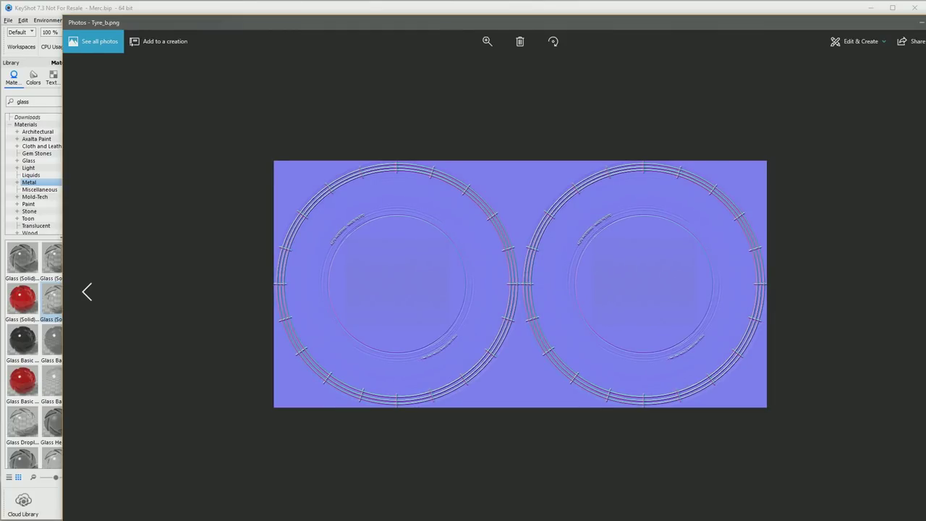
key("alt+F4")
left_click(709, 405)
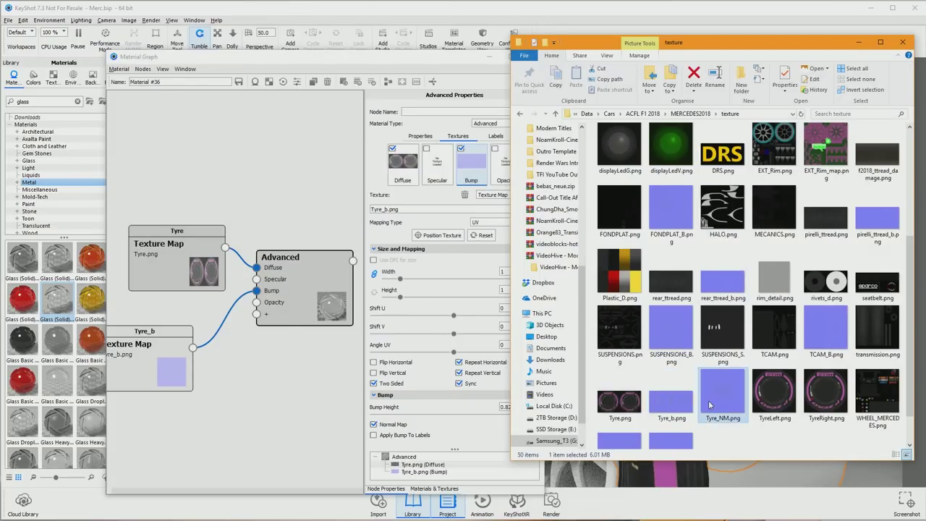
scroll(727, 402, "down", 1)
left_click_drag(735, 348, 132, 424)
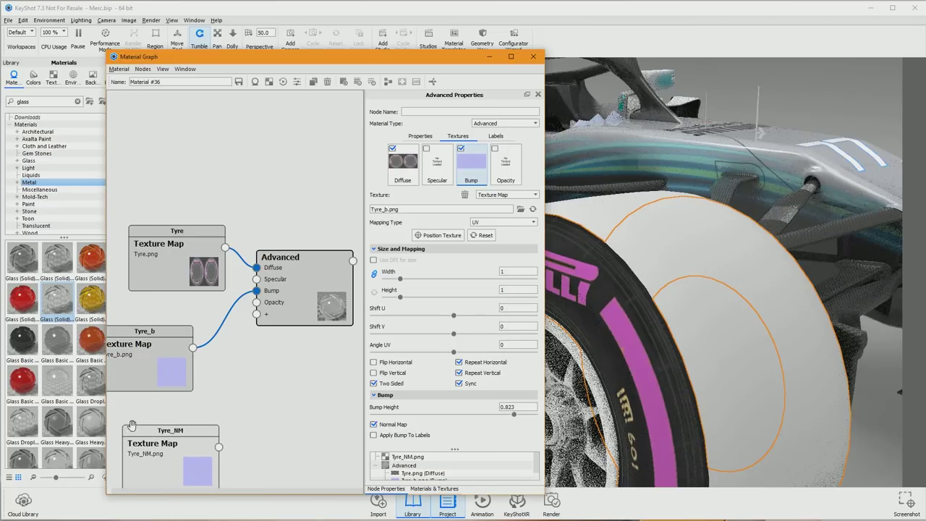
left_click(167, 351)
key("Delete")
left_click_drag(215, 443, 257, 290)
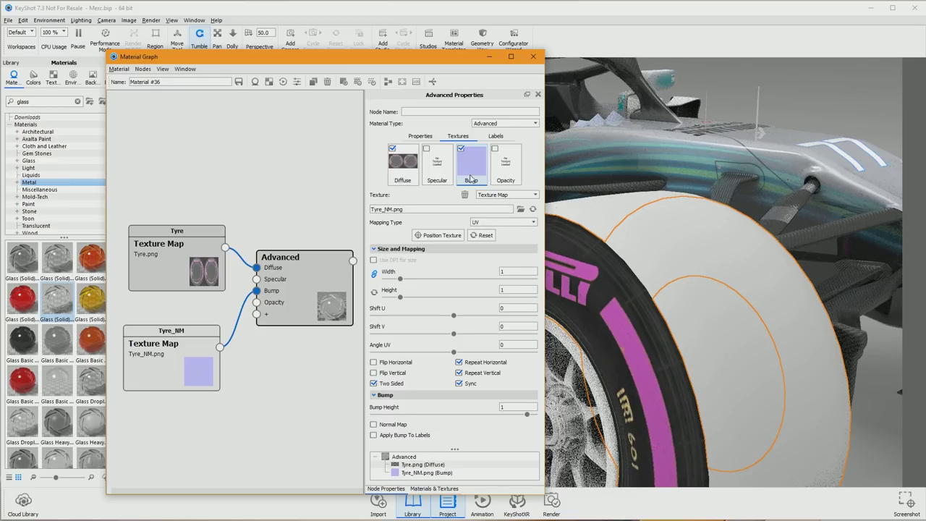
left_click(385, 426)
Try Tiled UV and undo it, then delete the Tyre_NM node and close the graph.
scroll(636, 340, "up", 3)
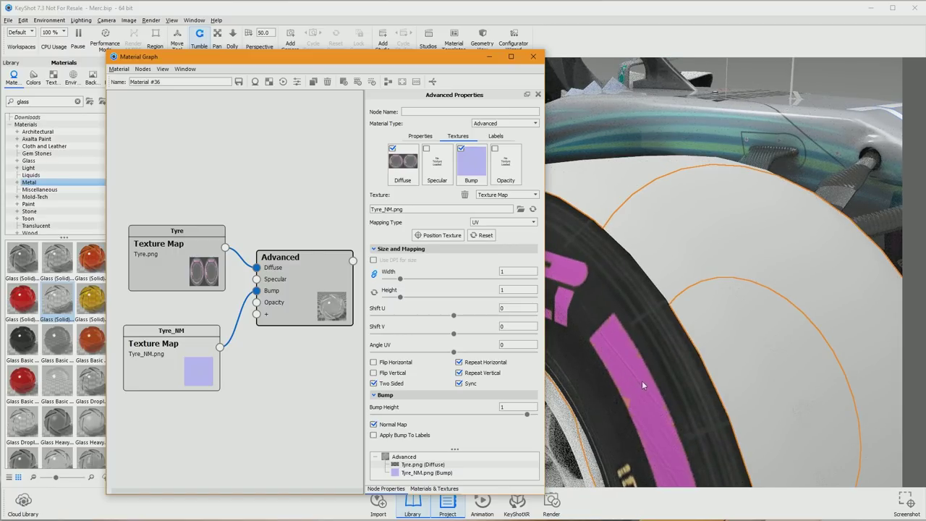
left_click(515, 194)
left_click(510, 217)
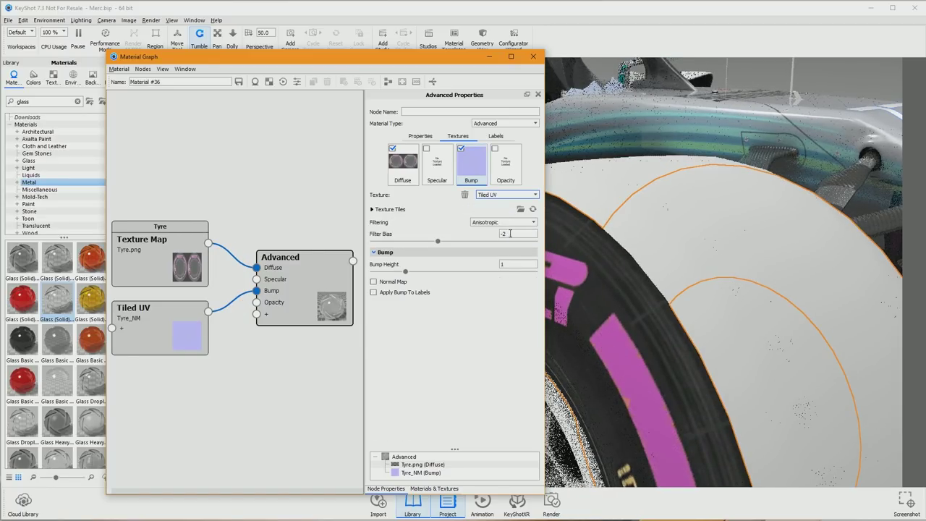
key("ctrl+z")
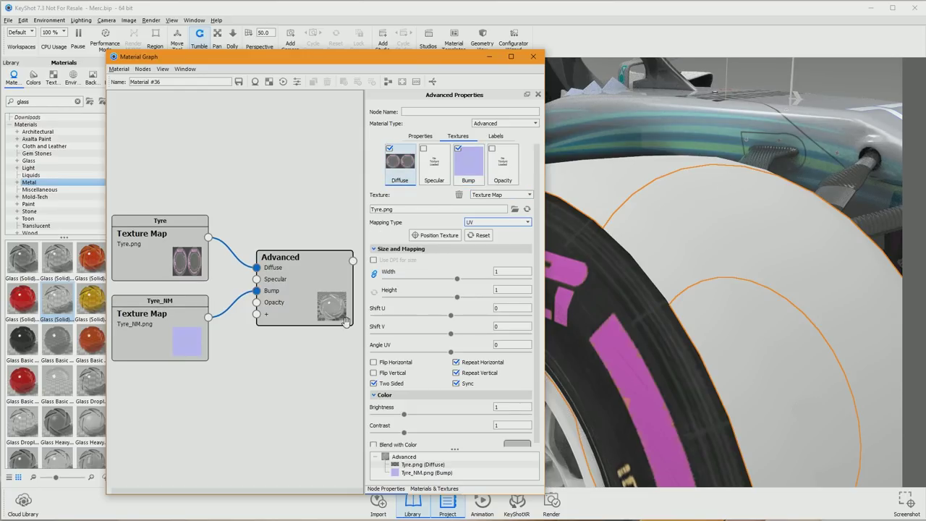
left_click(176, 334)
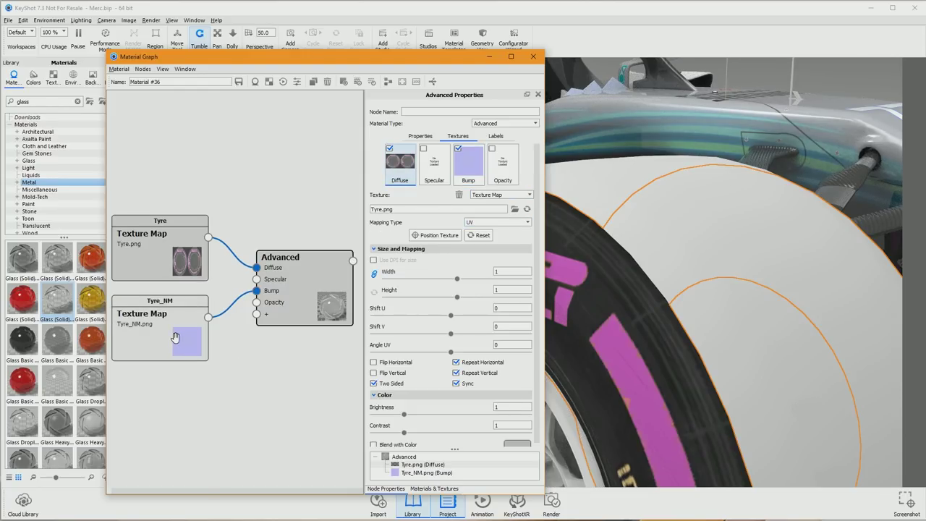
key("Delete")
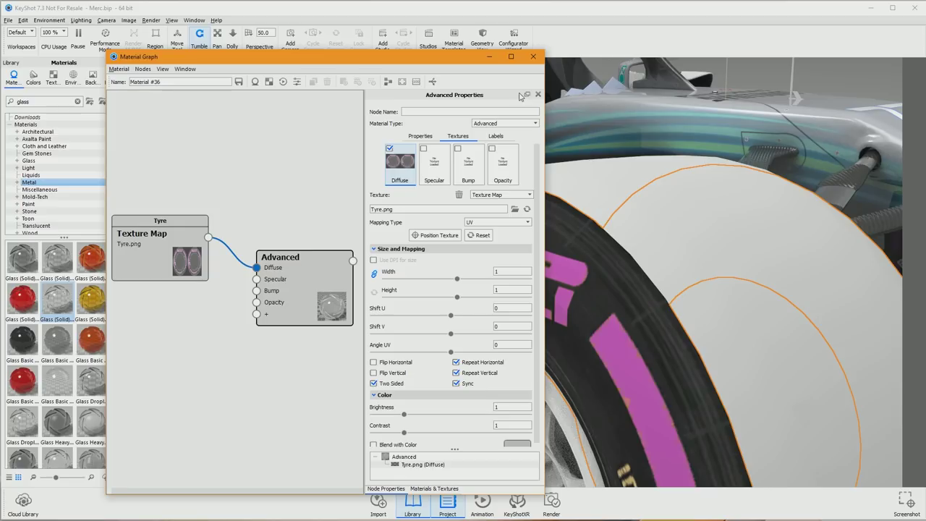
left_click(531, 60)
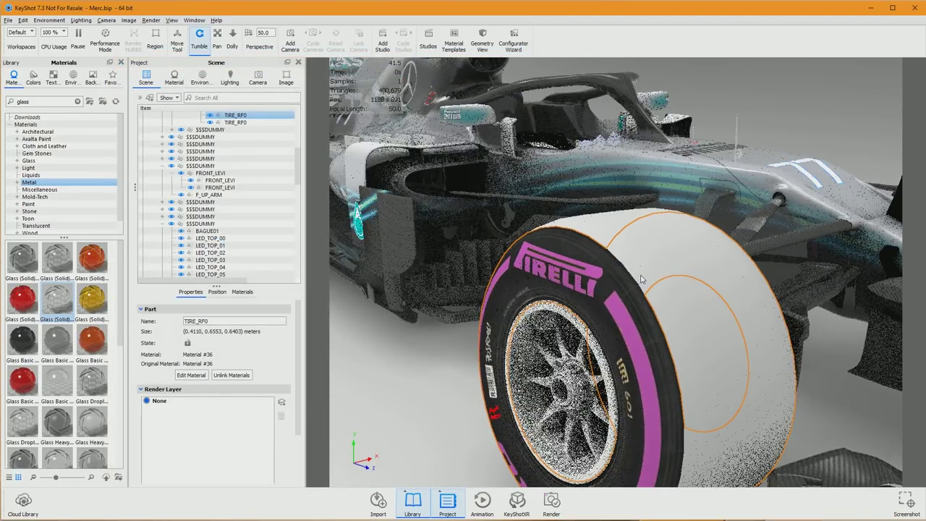
Add pirelli_ttread.png to the outer tyre's tread Material #37 and connect it to Diffuse.
left_click(625, 249)
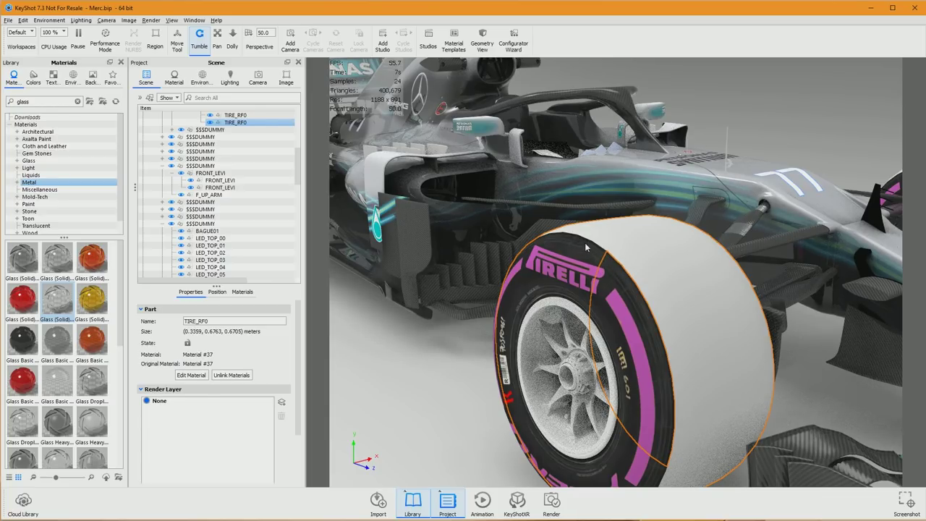
right_click(643, 247)
left_click(617, 267)
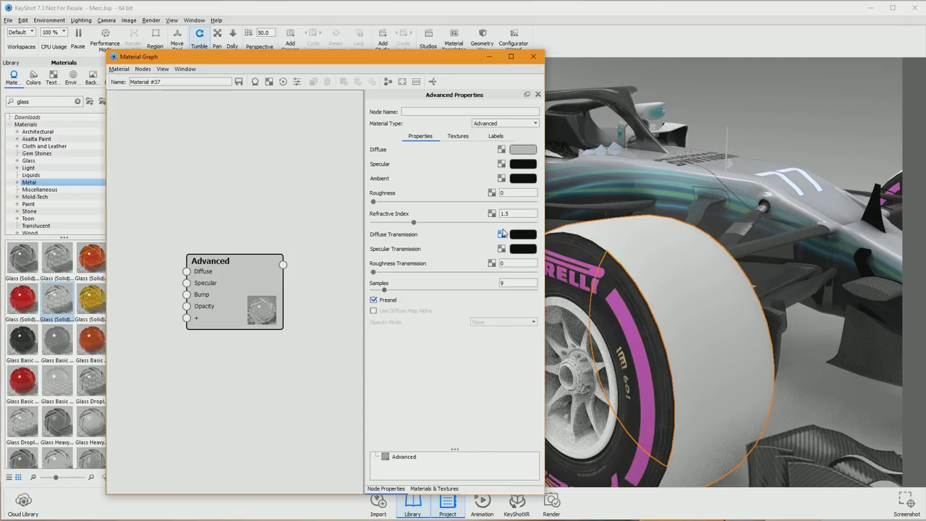
left_click_drag(227, 284, 282, 257)
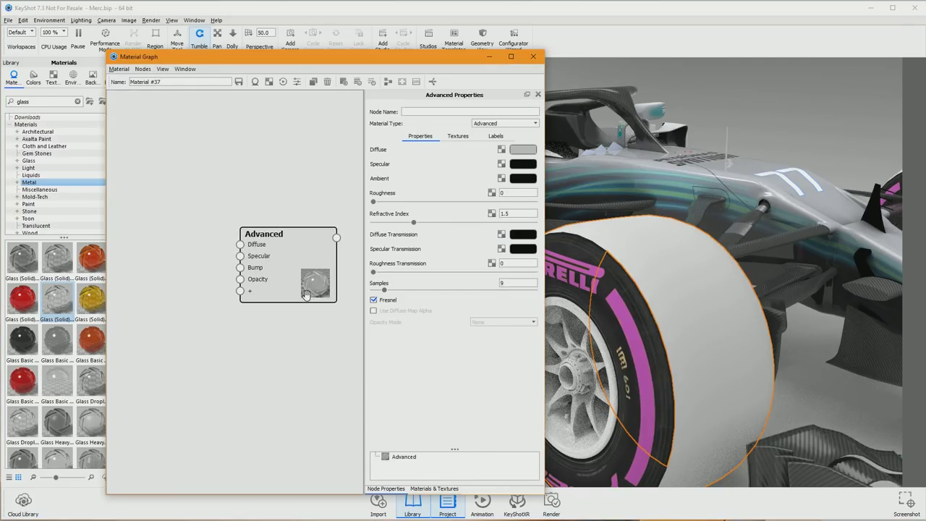
key("alt+Tab")
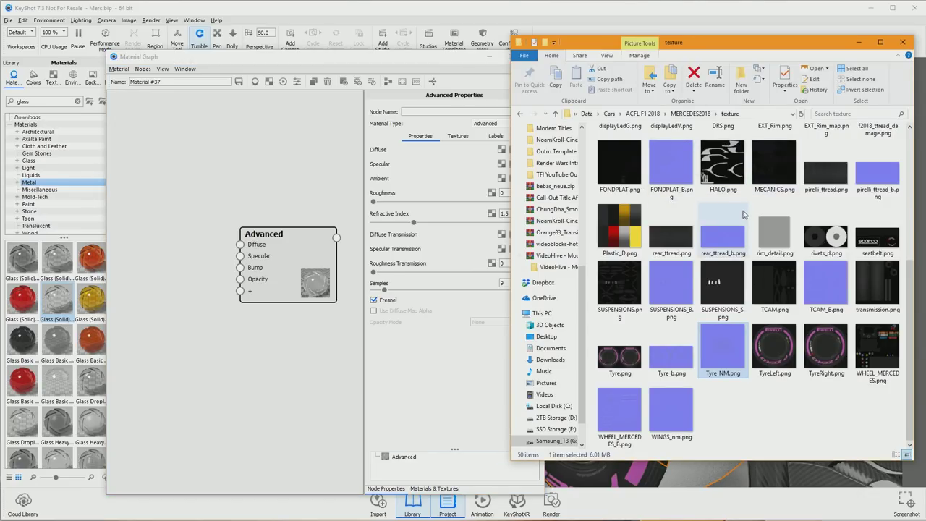
left_click(826, 183)
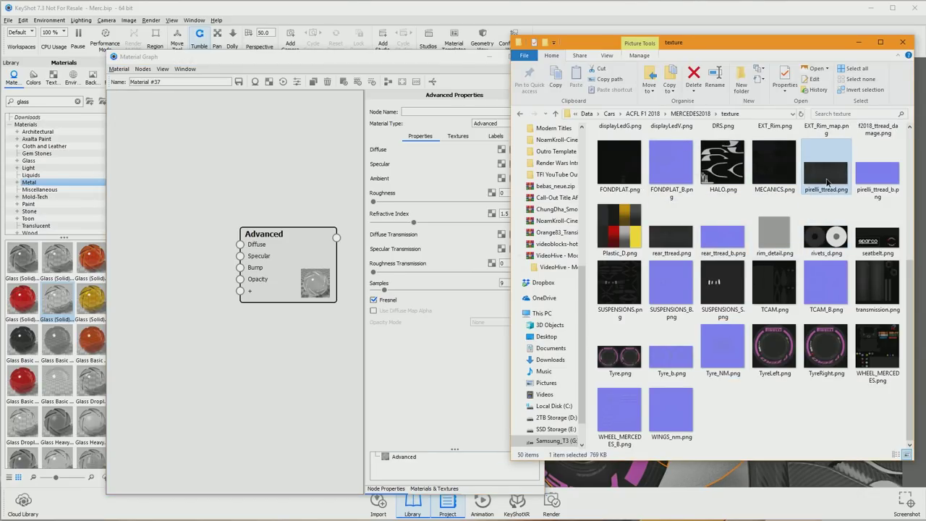
left_click_drag(826, 183, 166, 270)
left_click_drag(208, 238, 240, 244)
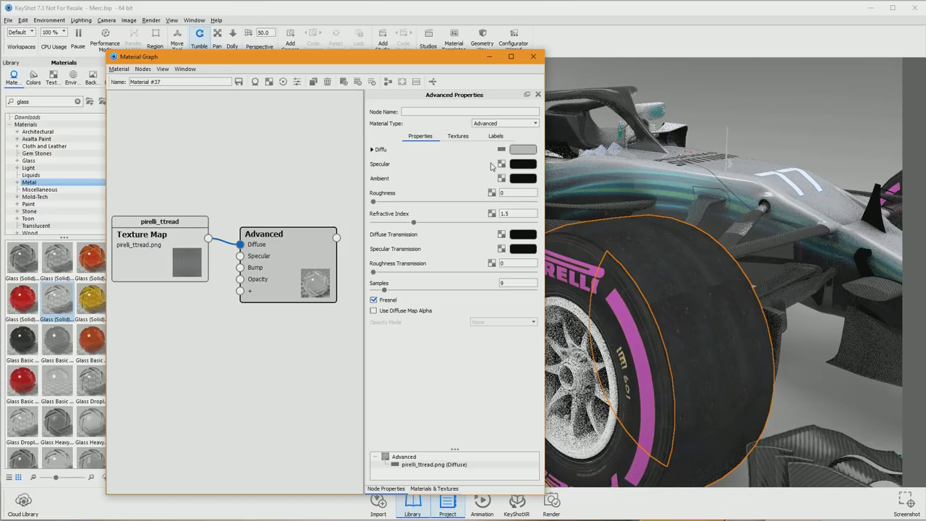
Set the tread texture to Texture Map with UV mapping, keeping horizontal and vertical repeat on.
left_click(457, 136)
left_click(506, 195)
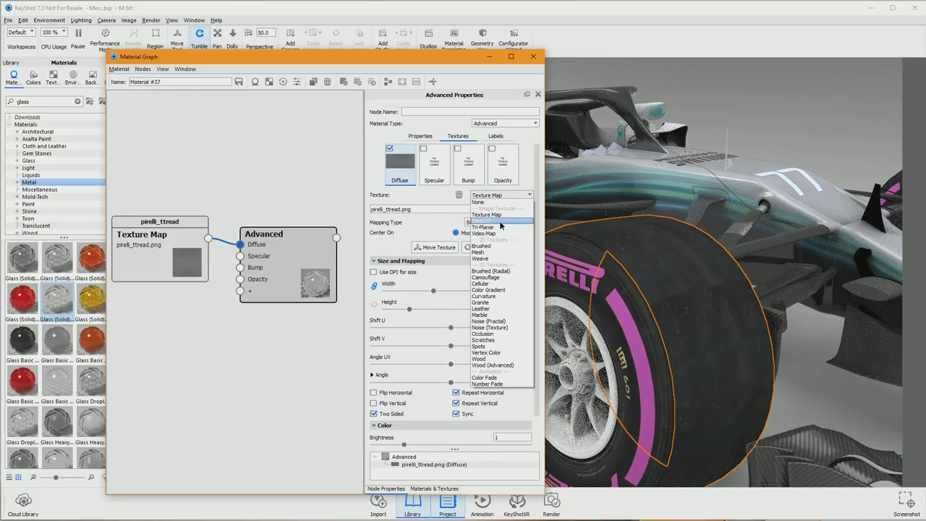
left_click(501, 221)
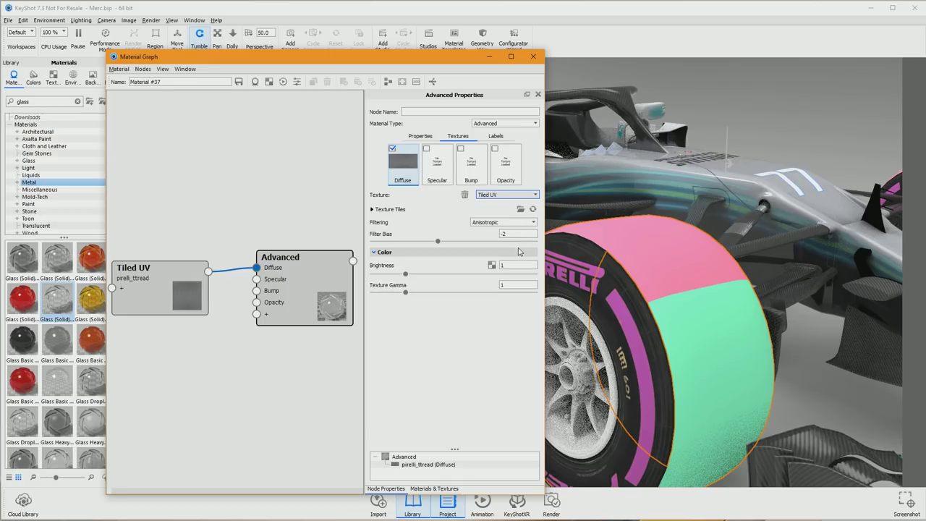
left_click(504, 196)
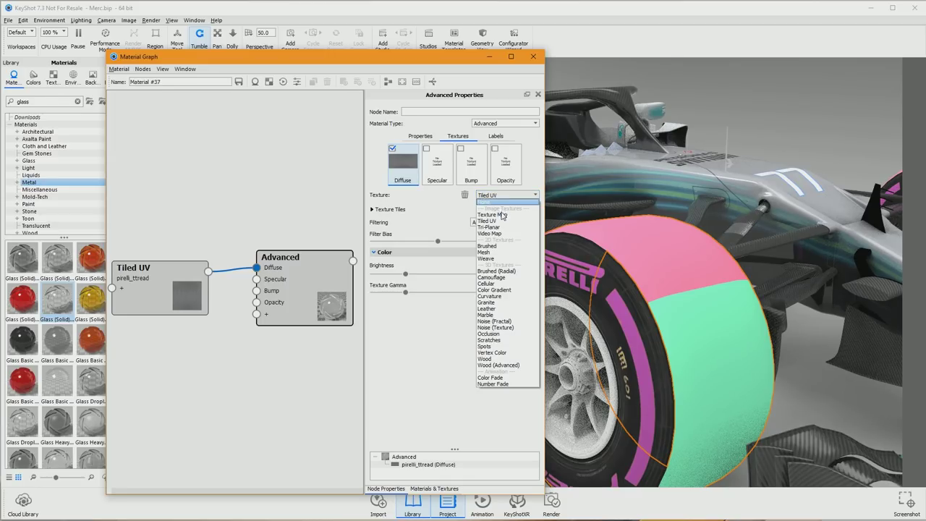
left_click(499, 218)
left_click(499, 222)
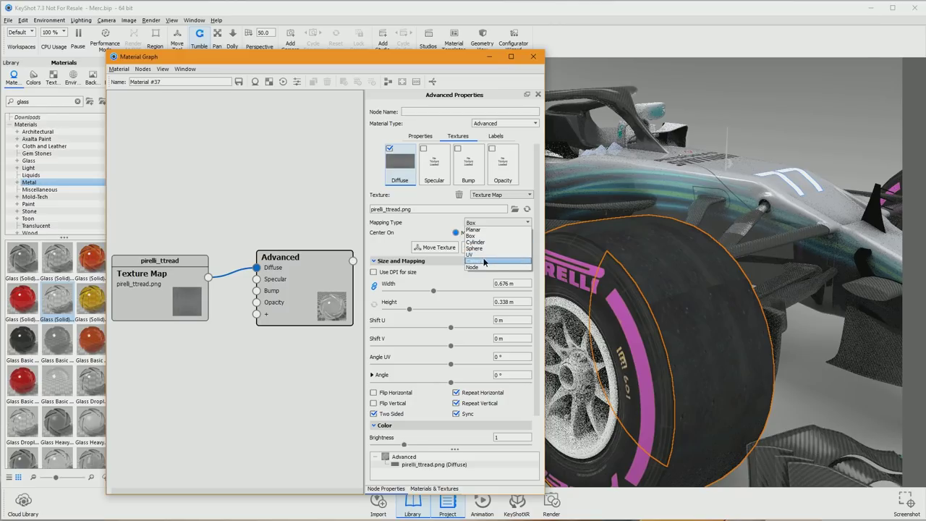
left_click(483, 255)
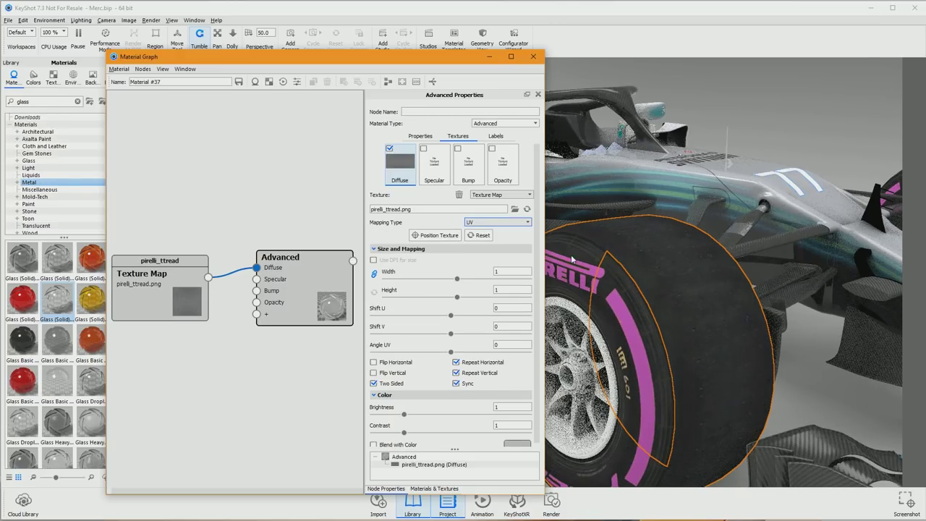
left_click(528, 212)
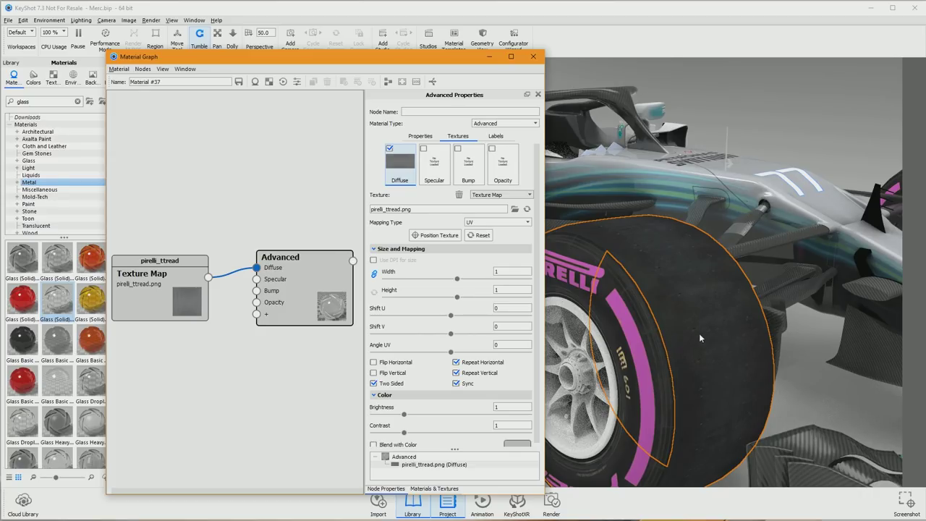
left_click(477, 364)
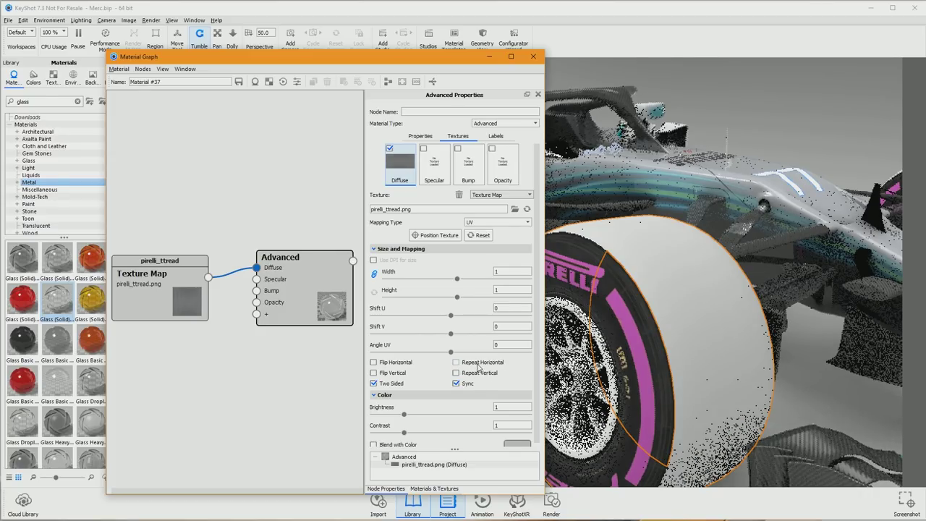
left_click(479, 364)
left_click(472, 374)
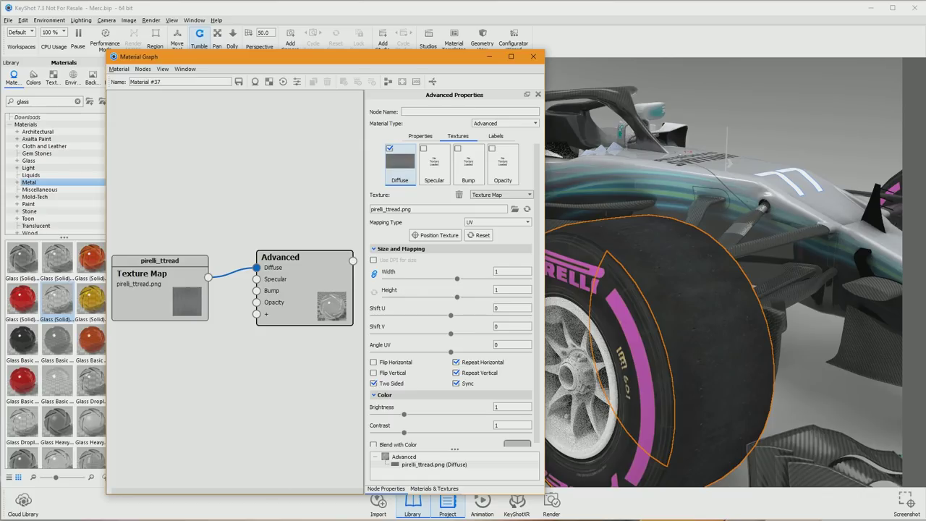
key("alt+Tab")
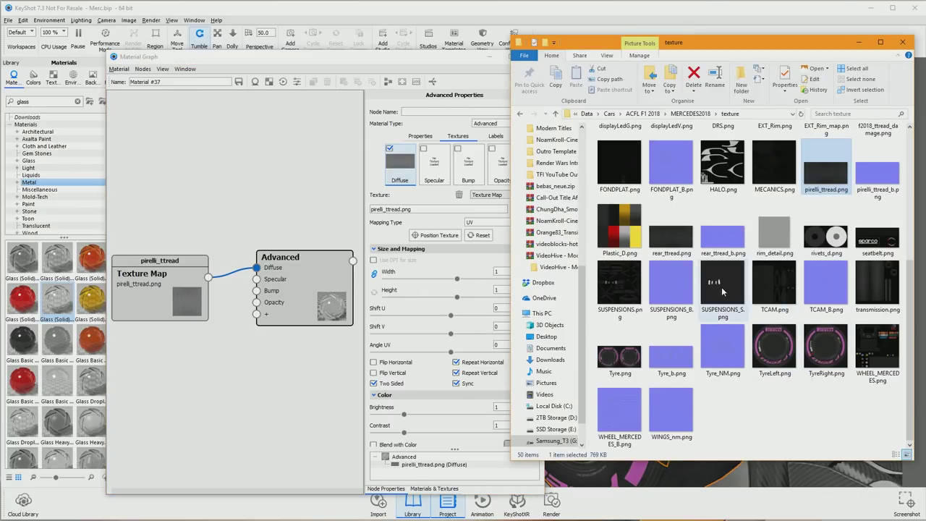
Add pirelli_ttread_b.png to the tread material as a normal-map bump.
left_click(874, 182)
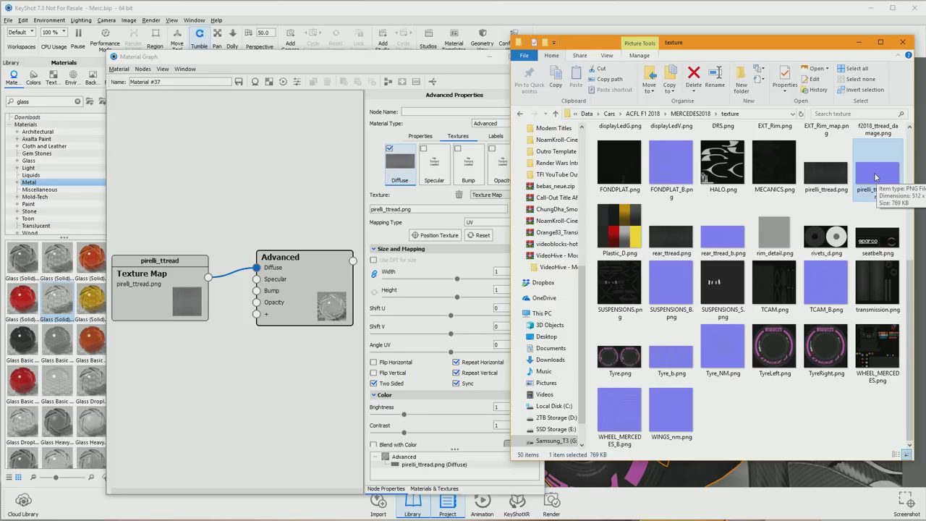
left_click_drag(880, 197, 257, 290)
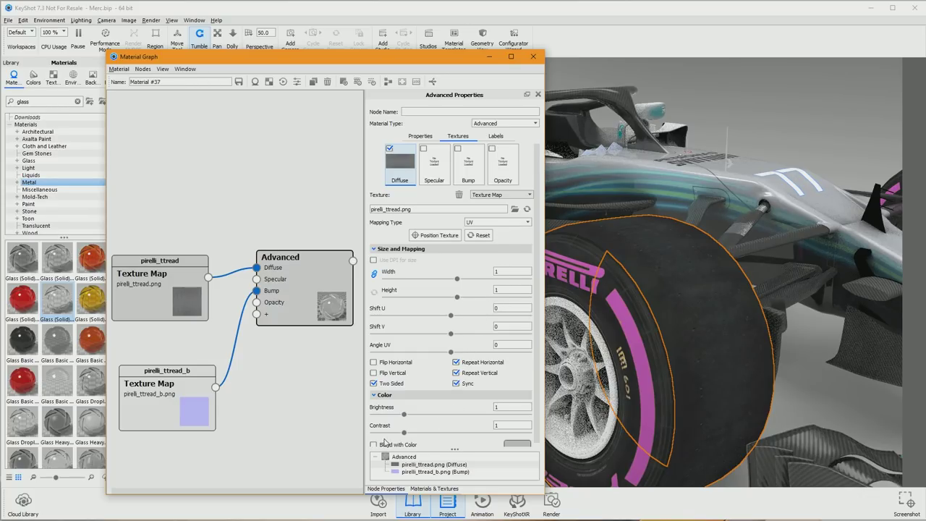
left_click(468, 163)
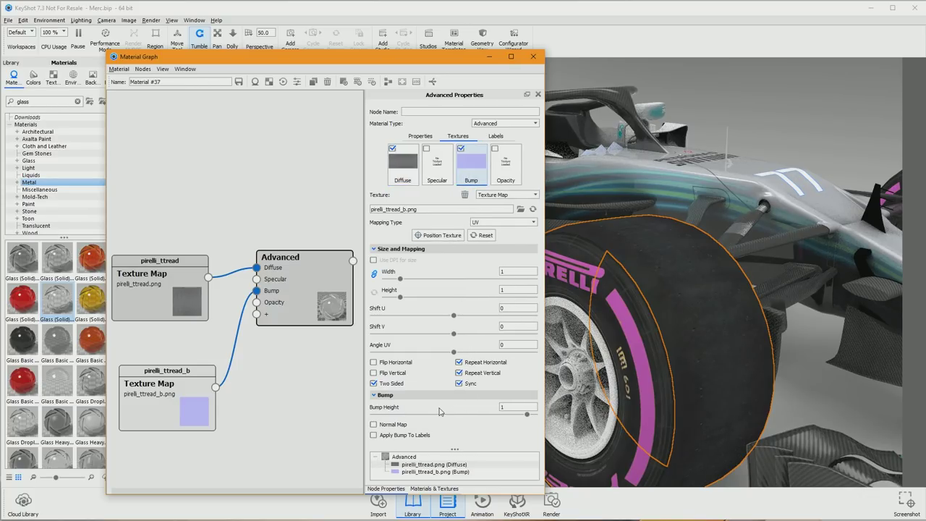
left_click(374, 425)
scroll(690, 312, "up", 5)
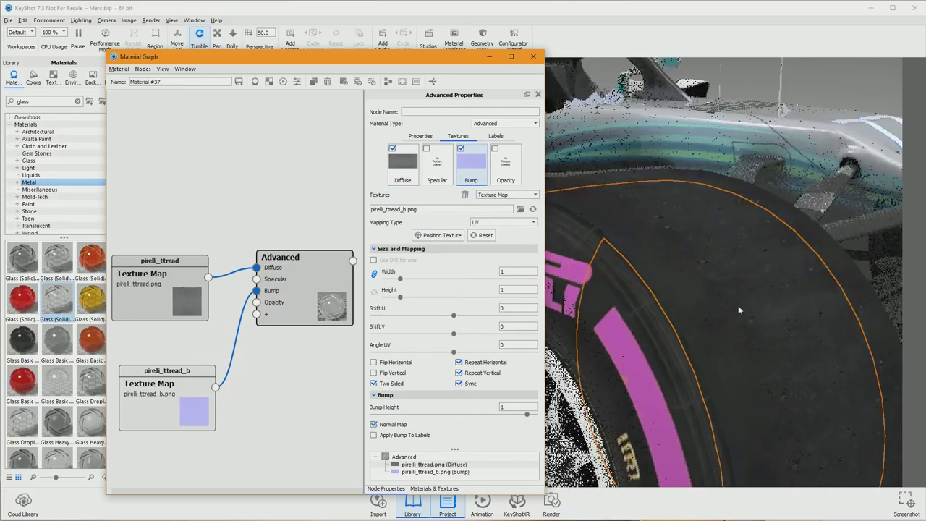
left_click_drag(718, 332, 651, 390)
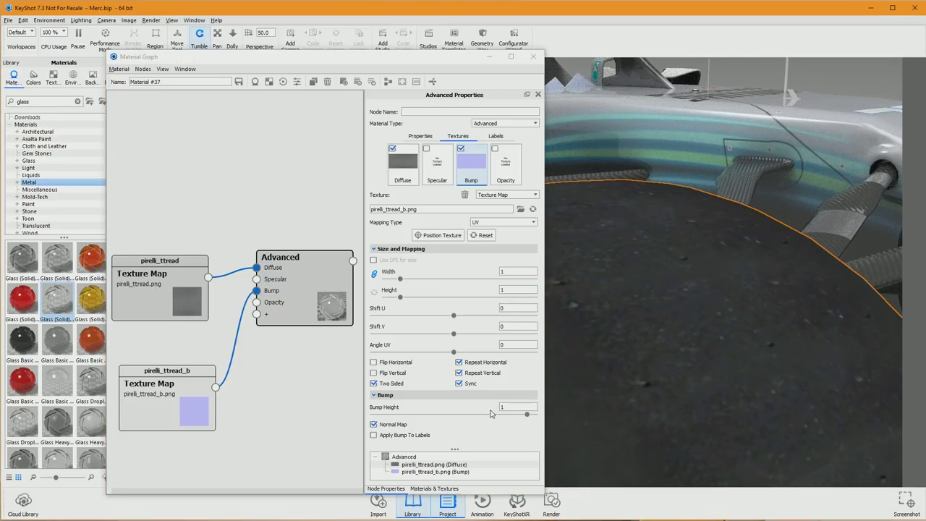
scroll(642, 334, "down", 8)
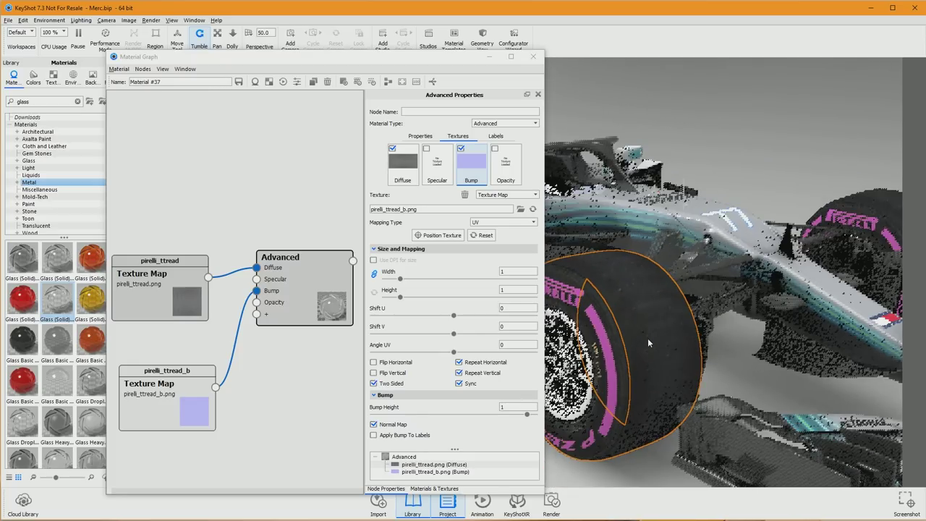
scroll(648, 347, "down", 2)
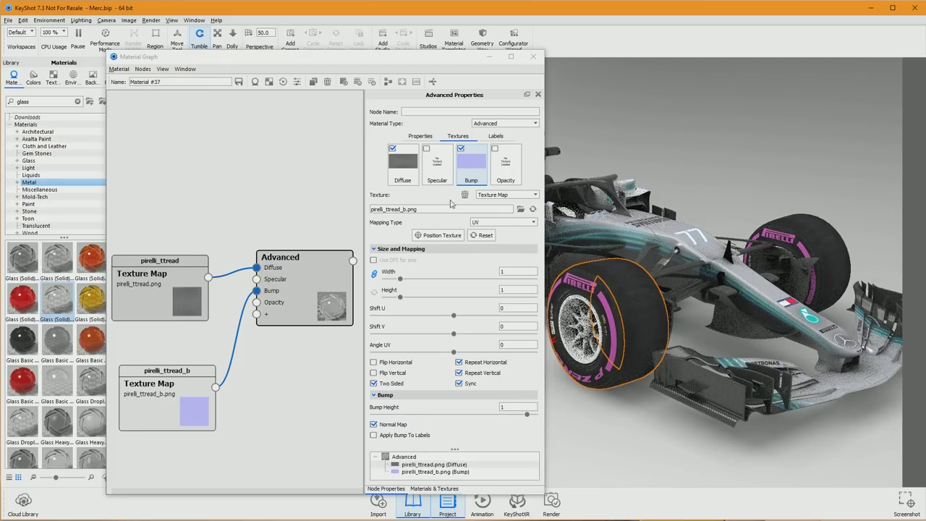
Close the material graph and select the rear tyre part TIRE_RR0.
left_click_drag(426, 57, 332, 34)
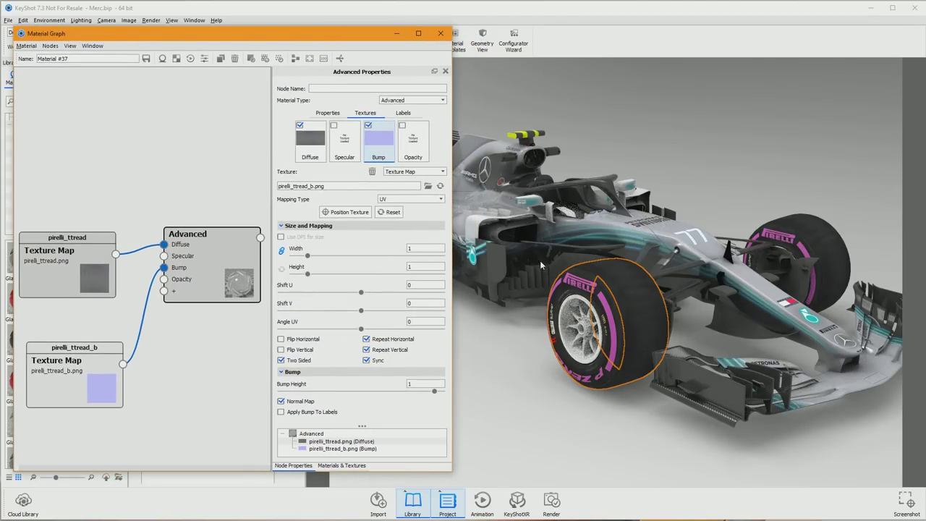
left_click(439, 32)
left_click(478, 311)
left_click_drag(446, 324, 446, 253)
scroll(456, 246, "up", 3)
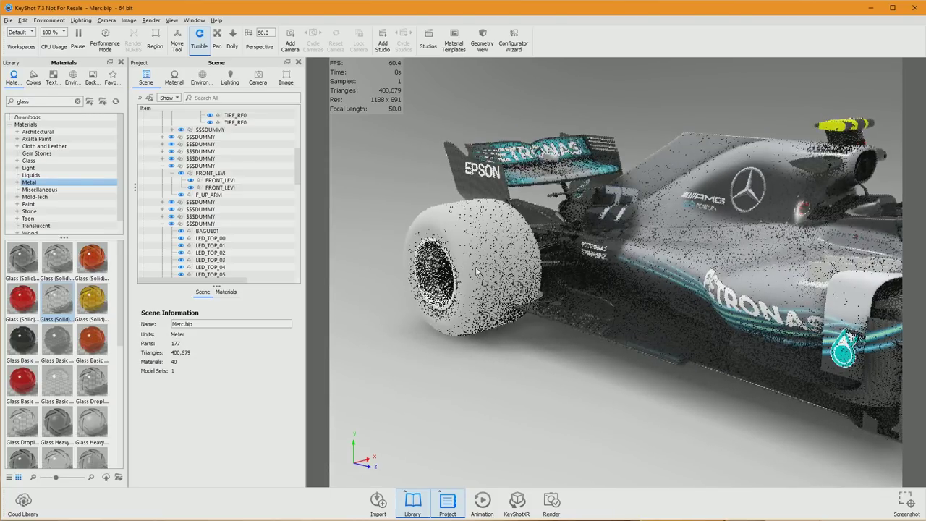
left_click(471, 235)
Give the rear tyre's material a UV-mapped Tyre.png diffuse texture.
right_click(471, 235)
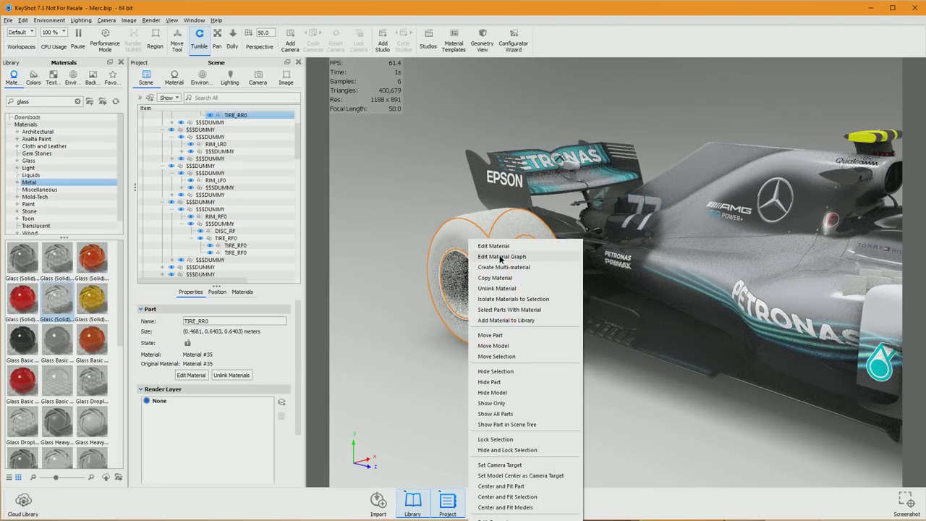
left_click(506, 245)
left_click_drag(125, 280, 170, 255)
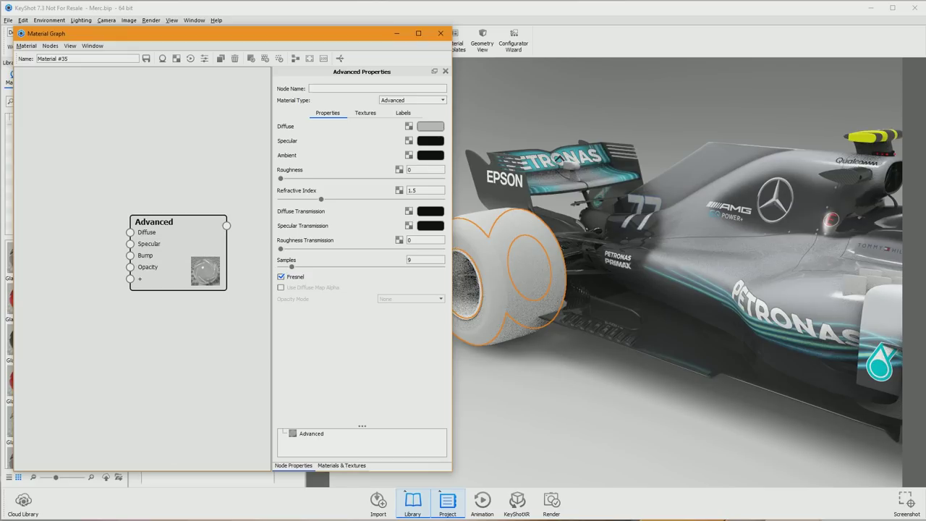
key("alt+Tab")
left_click_drag(619, 354, 49, 241)
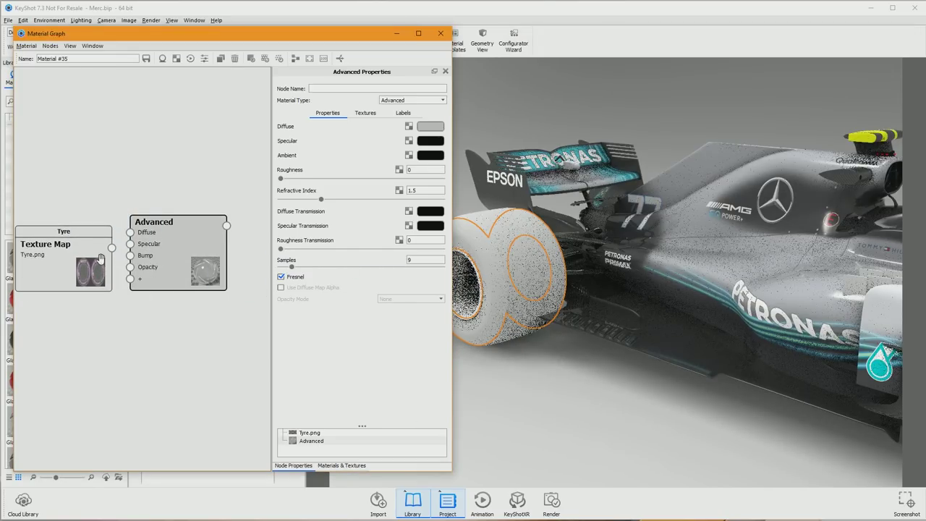
left_click_drag(112, 248, 130, 232)
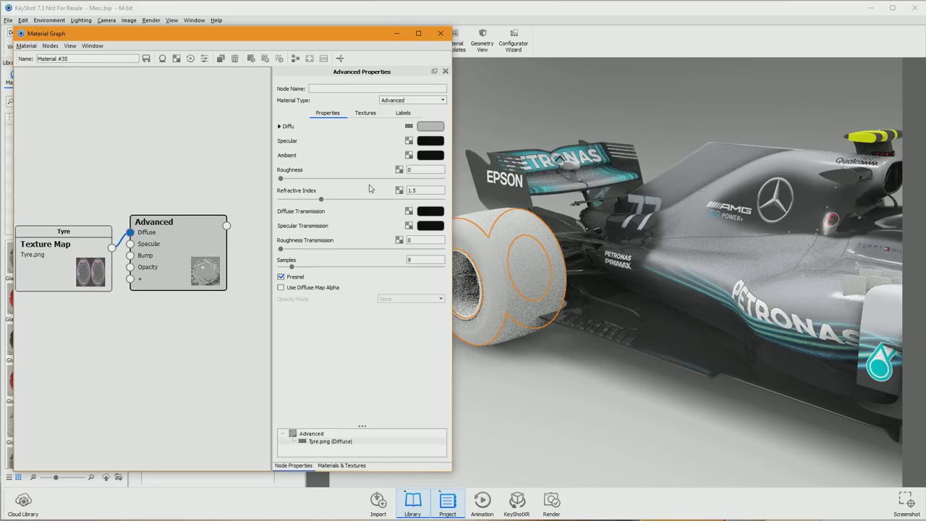
left_click(365, 113)
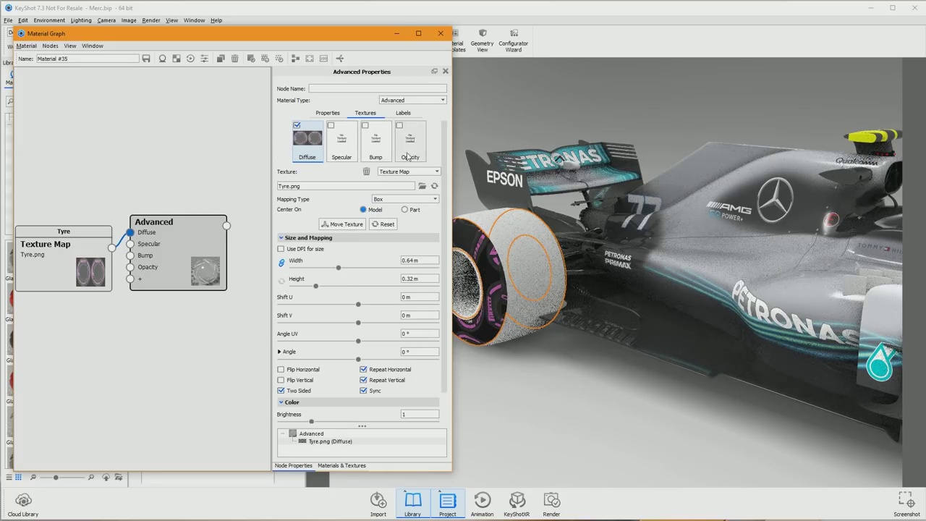
left_click(404, 199)
left_click(386, 231)
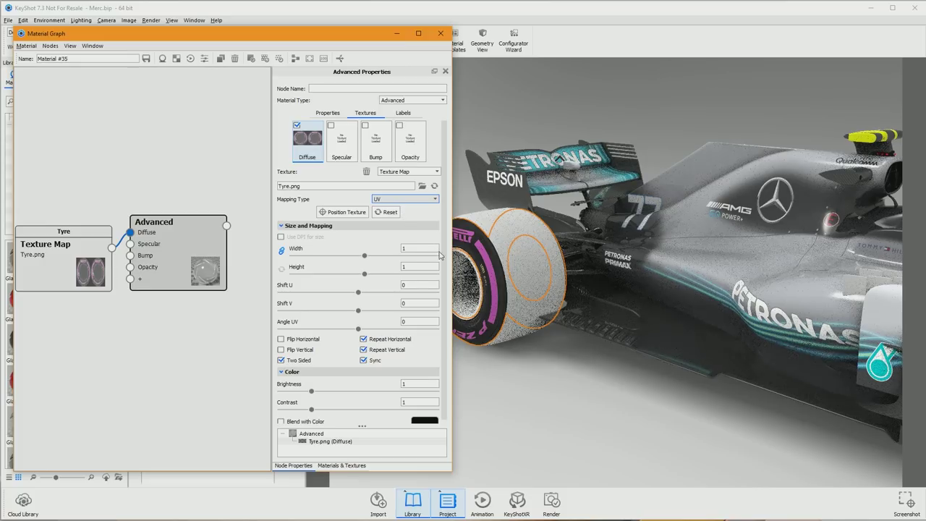
Close the sidewall material graph and open the rear tyre tread's material graph.
left_click_drag(545, 302, 451, 322)
left_click_drag(708, 293, 691, 284)
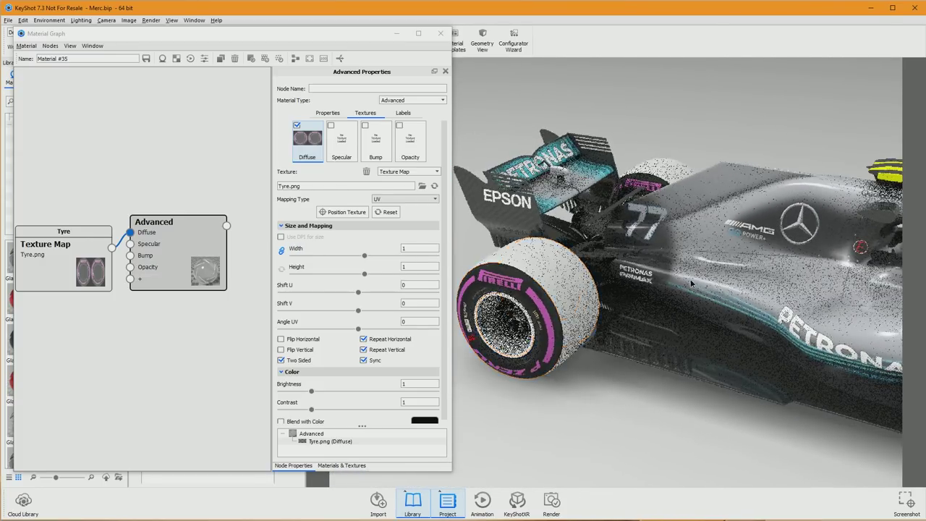
scroll(691, 284, "up", 2)
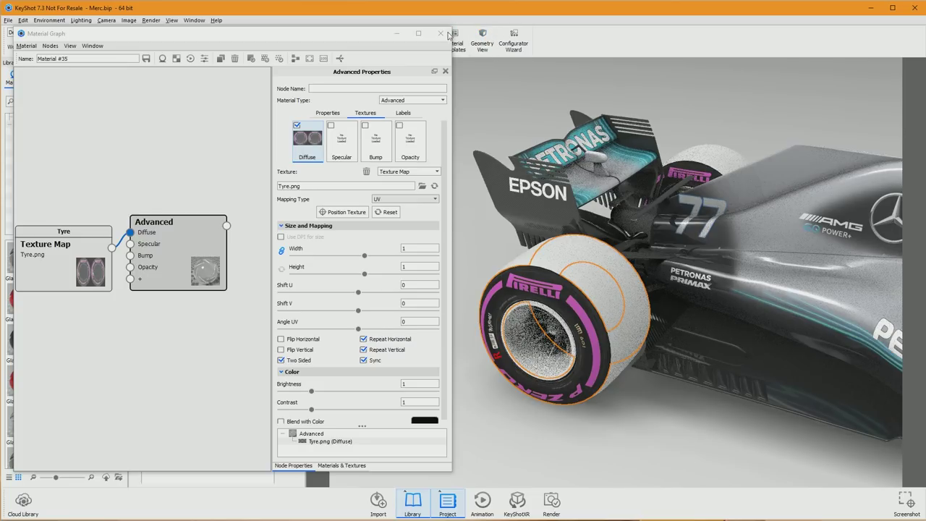
left_click(447, 37)
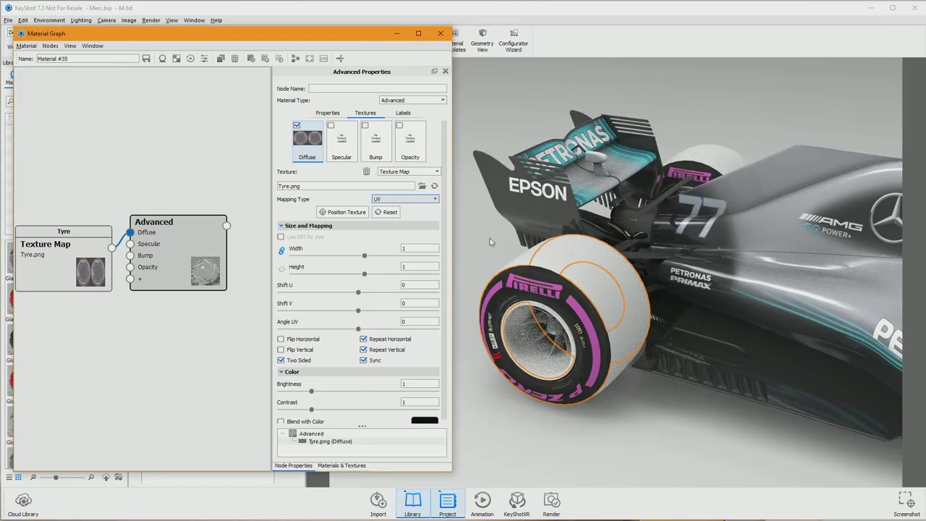
left_click(544, 279)
left_click(439, 34)
right_click(562, 262)
left_click(616, 283)
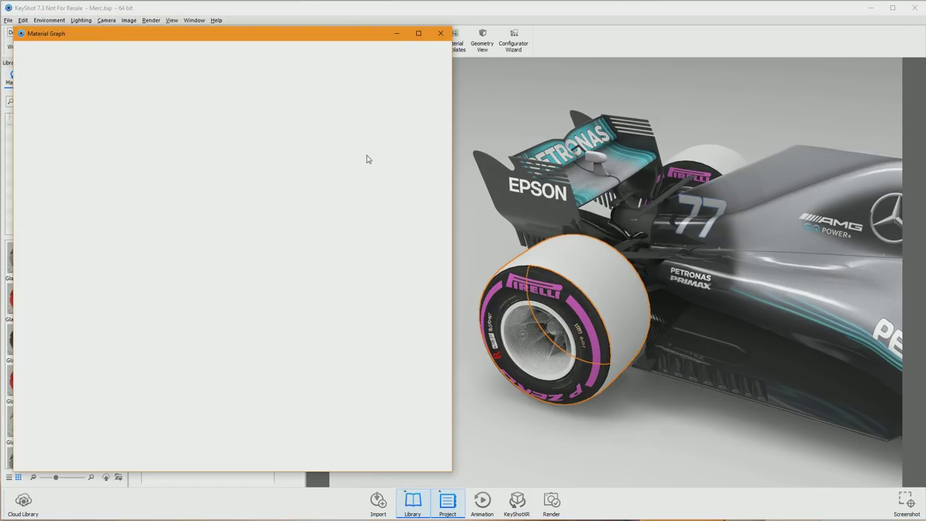
Feed rear_ttread.png into the rear tread's Diffuse input with UV mapping.
left_click_drag(129, 188, 204, 140)
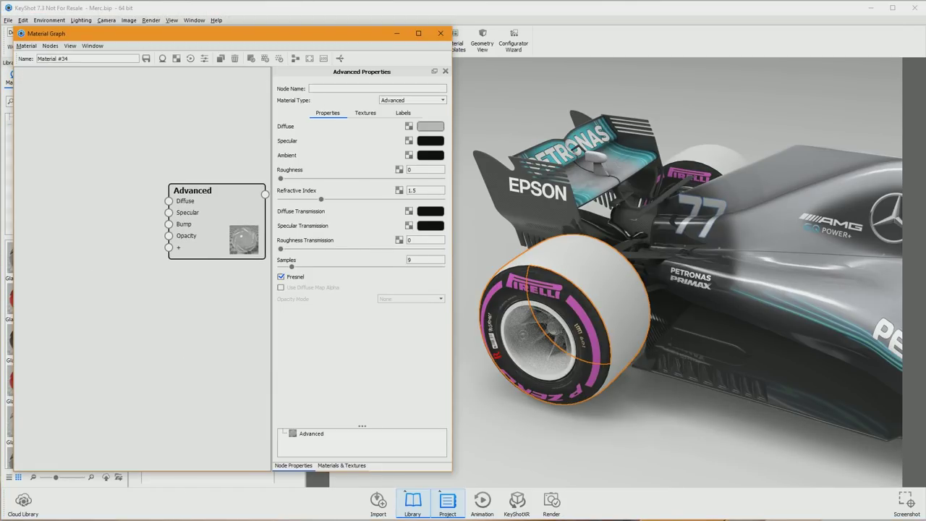
key("alt+Tab")
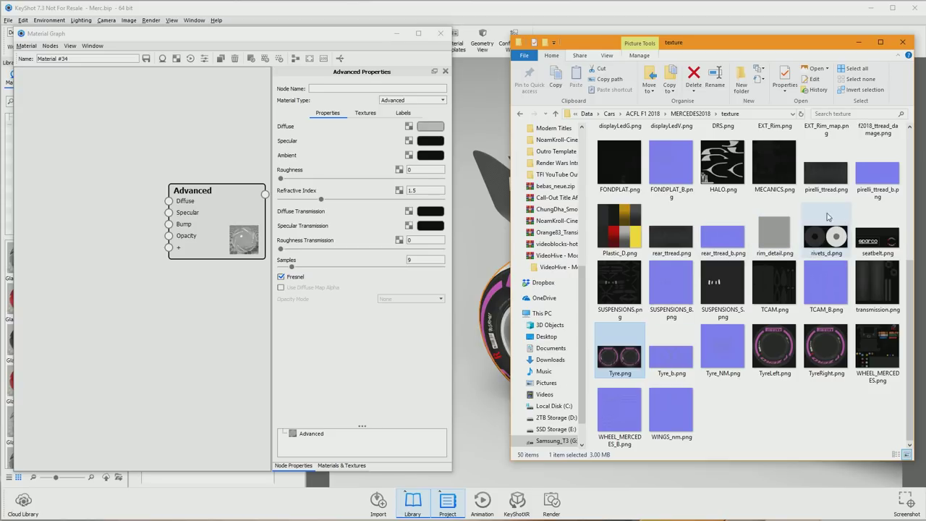
left_click(672, 239)
left_click_drag(673, 246, 68, 200)
left_click_drag(119, 215, 169, 201)
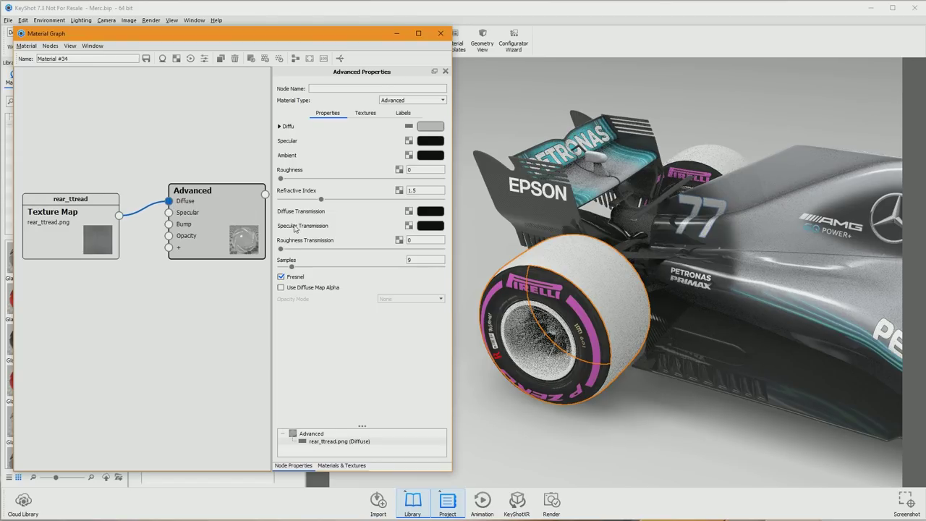
left_click(356, 116)
left_click(405, 199)
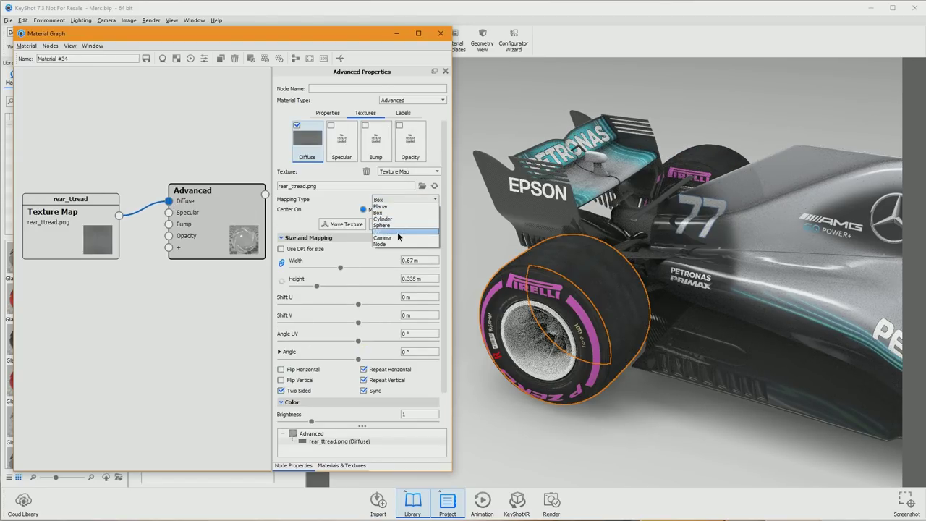
left_click(384, 230)
left_click_drag(614, 301, 539, 307)
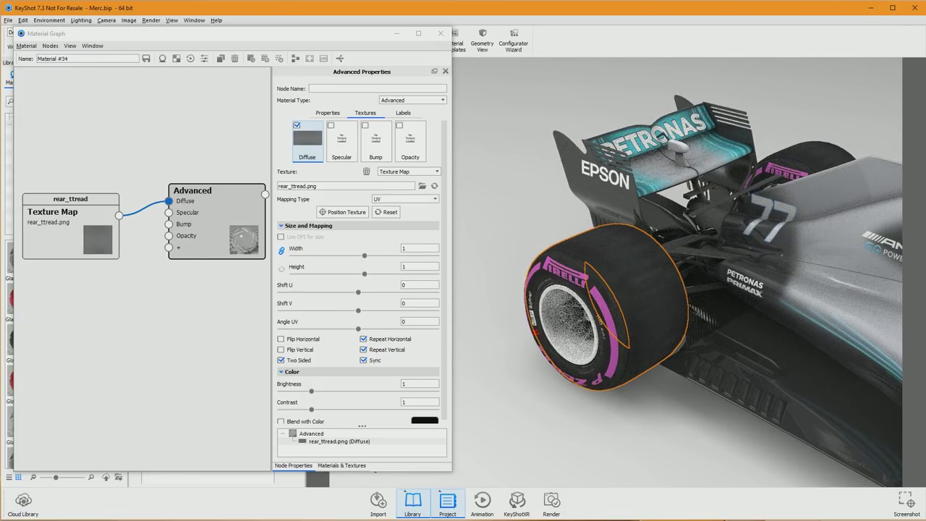
Connect rear_ttread_b.png to the tread material's Bump input as a normal map.
key("alt+Tab")
scroll(698, 242, "up", 10)
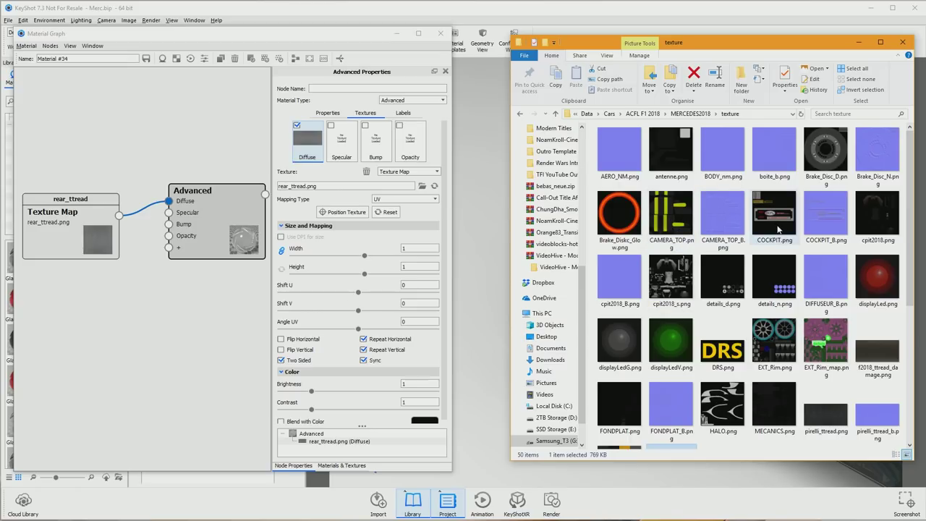
scroll(788, 243, "down", 3)
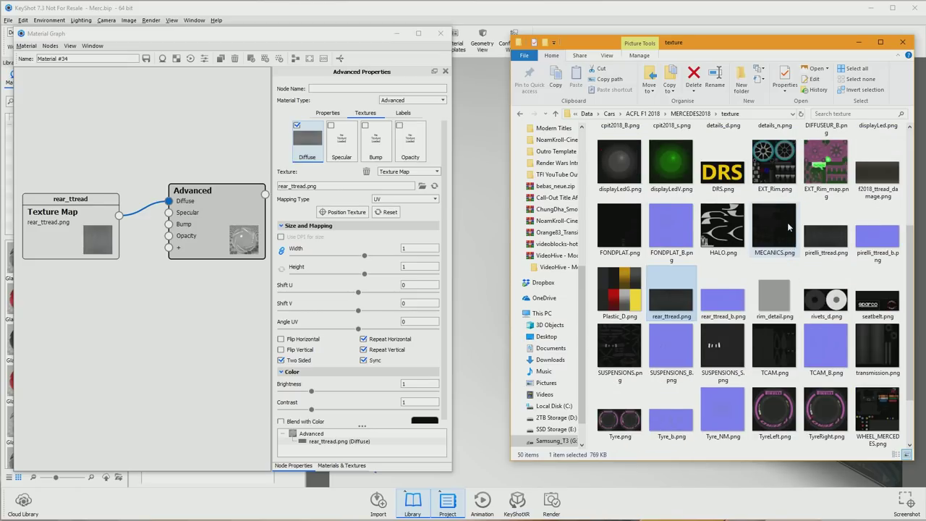
left_click(726, 289)
left_click_drag(726, 289, 76, 326)
left_click_drag(72, 216, 75, 185)
left_click_drag(120, 334, 170, 224)
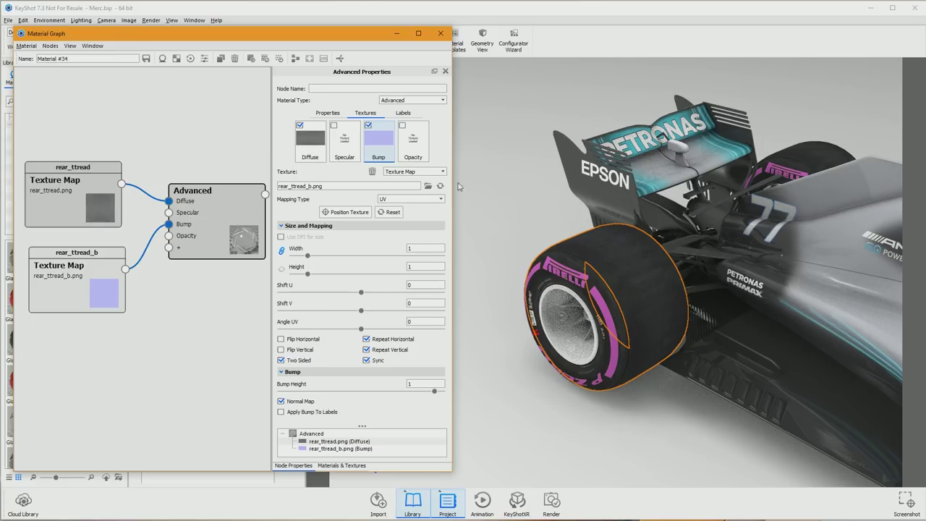
left_click(470, 266)
left_click_drag(677, 295, 600, 305)
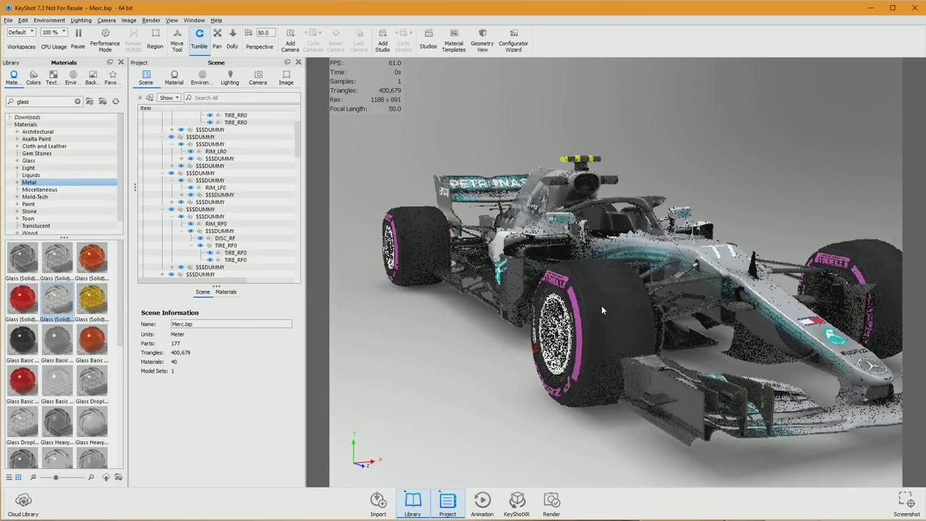
Apply Glass (Solid) from the Library's Glass category to the cockpit.
scroll(600, 305, "up", 5)
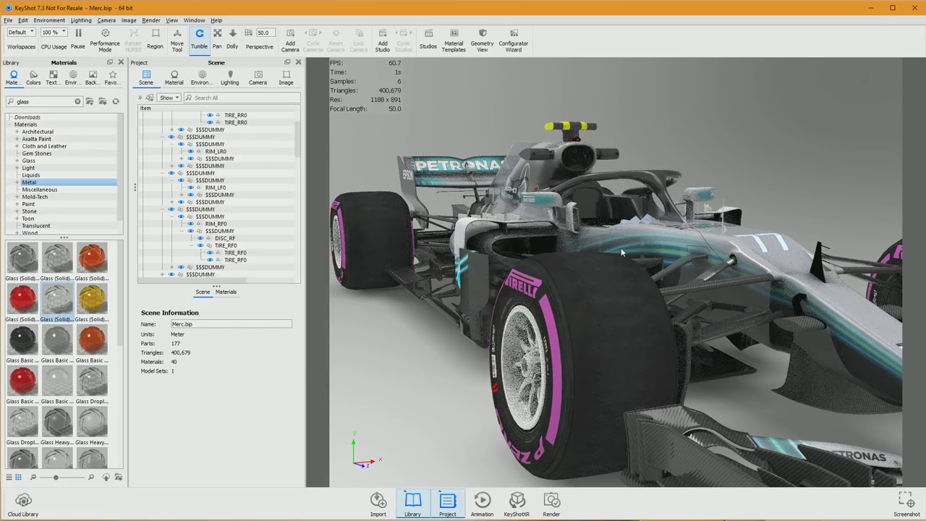
left_click_drag(645, 244, 594, 254)
scroll(595, 256, "up", 2)
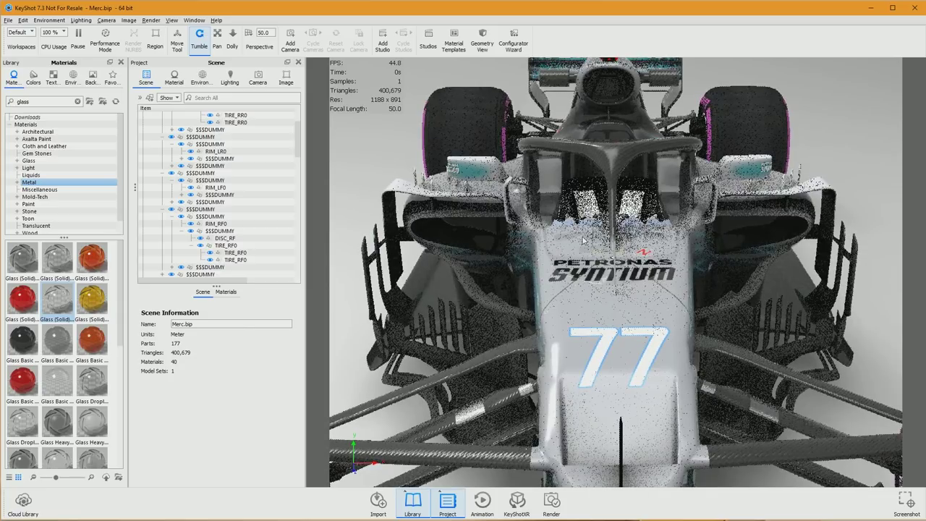
scroll(635, 329, "down", 4)
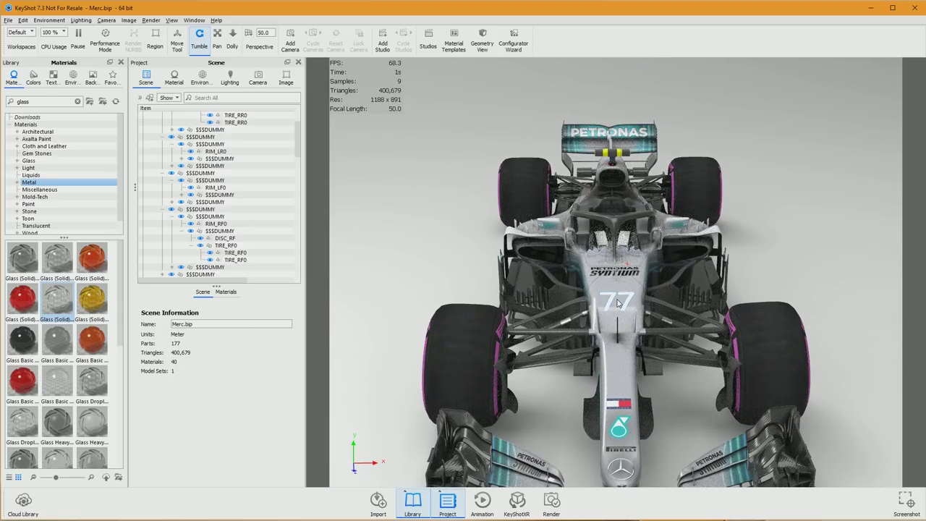
left_click_drag(613, 306, 586, 261)
scroll(586, 261, "up", 6)
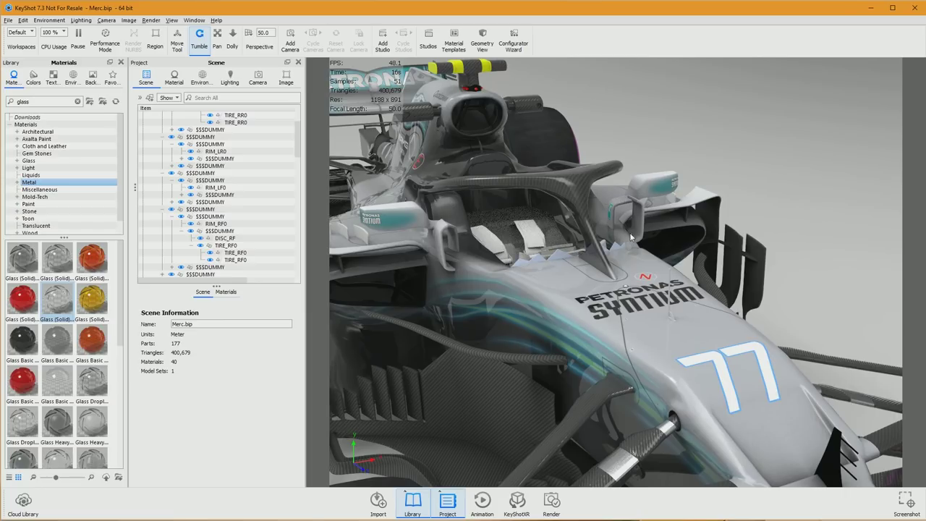
left_click(107, 161)
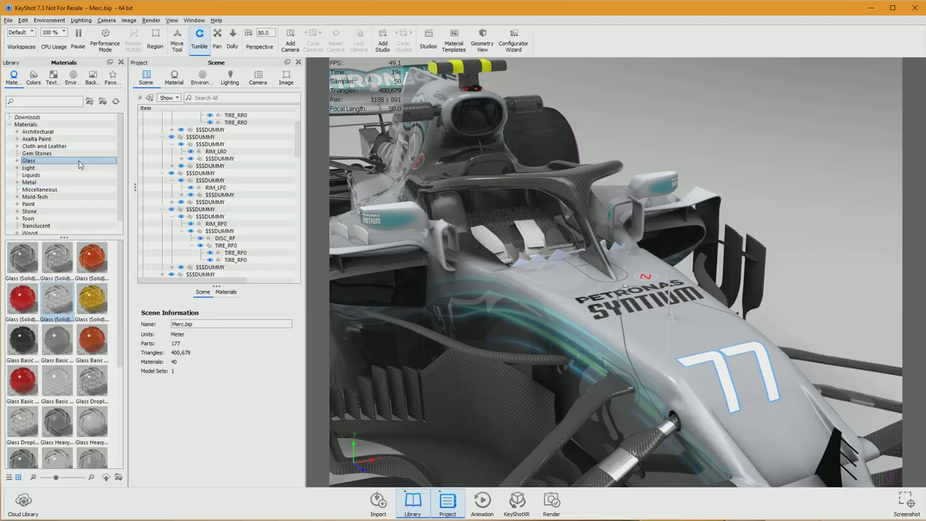
left_click_drag(61, 268, 542, 258)
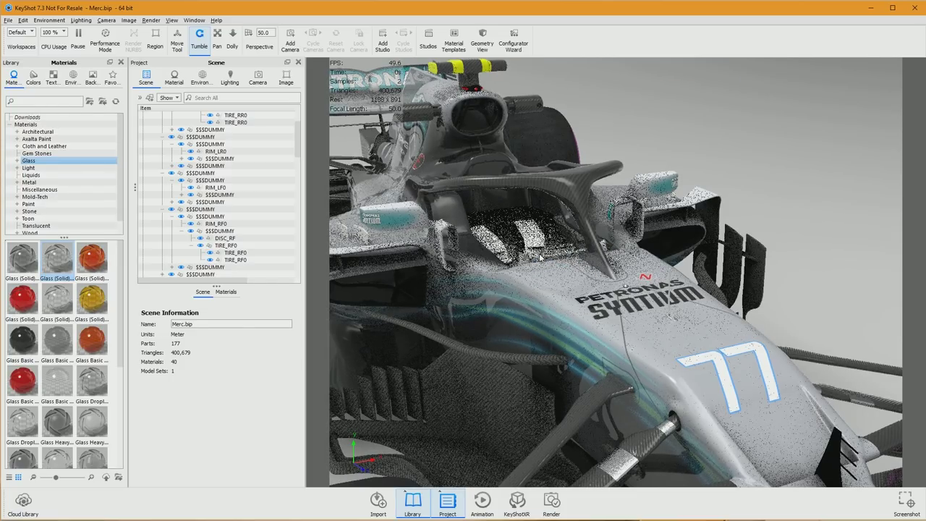
View the car from the side, then return to the MERCEDES2018 texture folder.
scroll(542, 259, "up", 8)
scroll(634, 310, "down", 2)
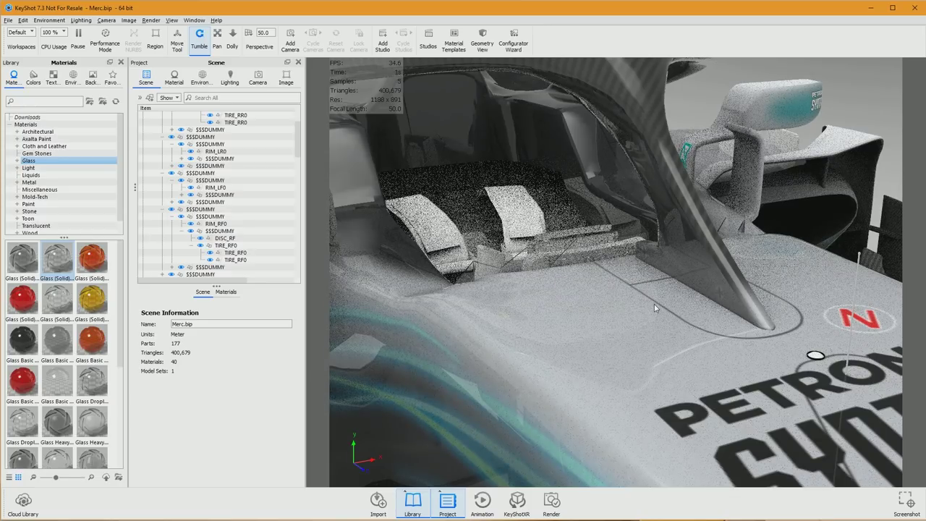
scroll(692, 306, "down", 10)
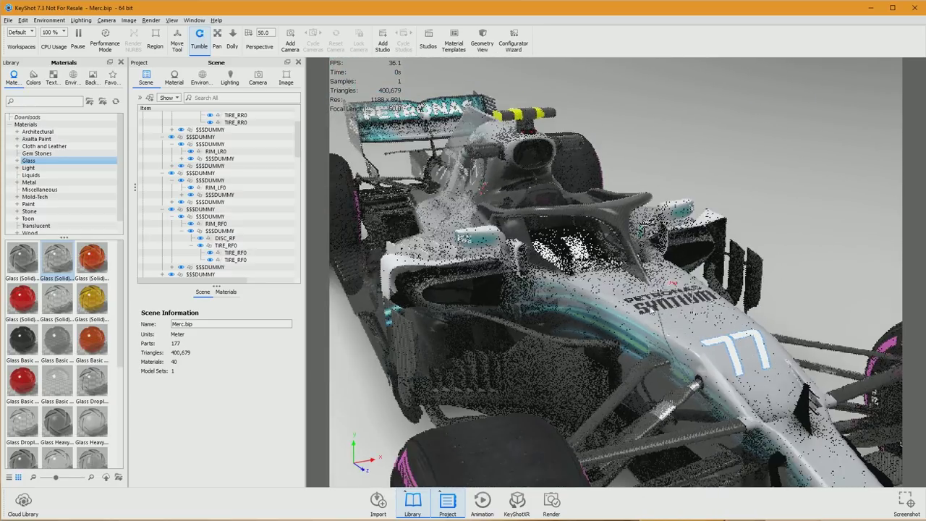
left_click_drag(650, 310, 678, 330)
scroll(678, 331, "up", 5)
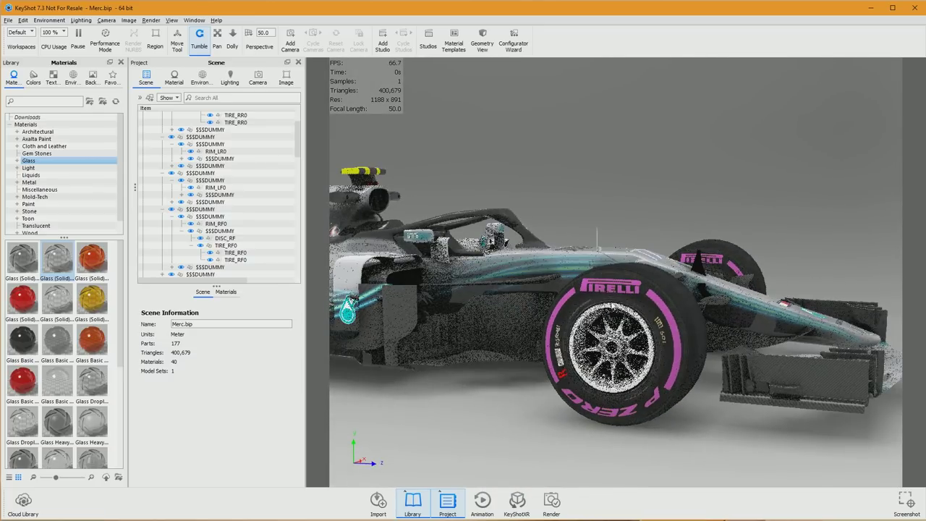
key("alt+Tab")
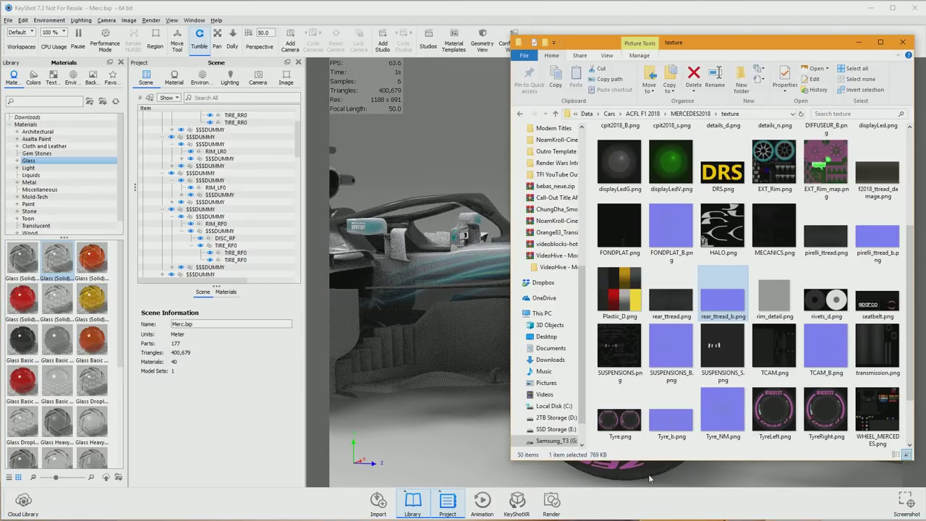
Open EXT_Rim.png from the texture folder in the Photos viewer.
scroll(752, 373, "down", 1)
scroll(752, 372, "up", 3)
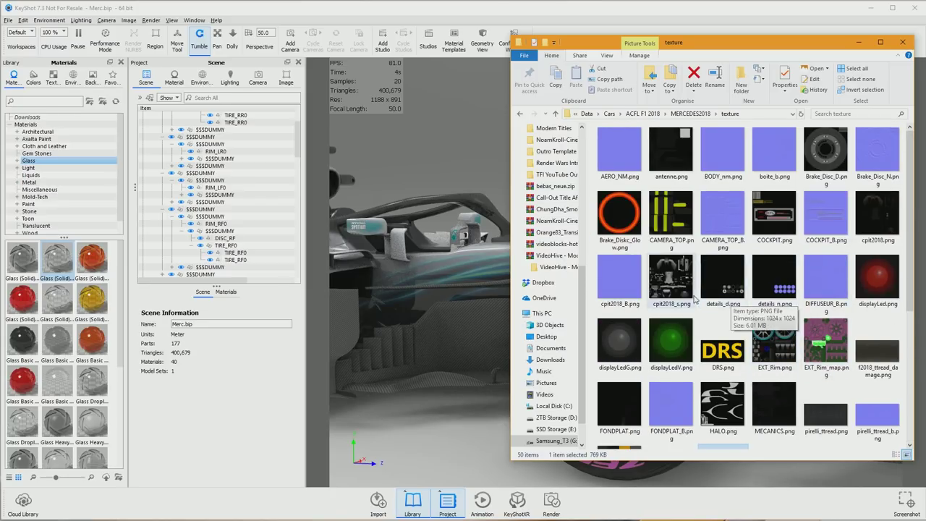
double_click(778, 347)
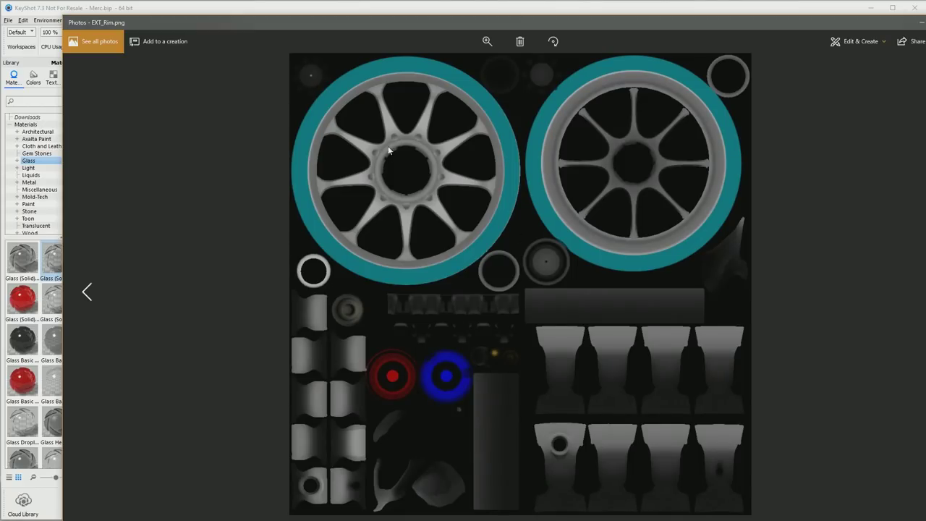
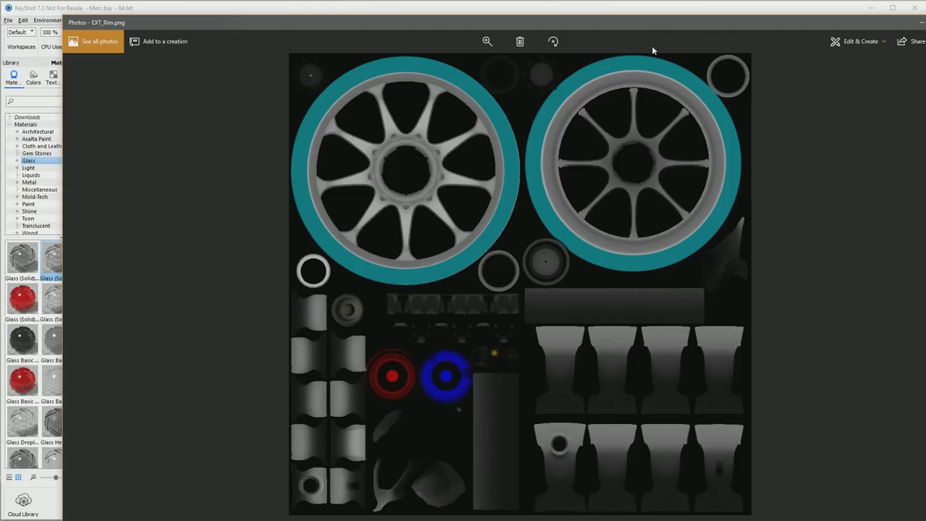
Close the EXT_Rim.png preview and the texture folder window to get back to KeyShot.
key("alt+F4")
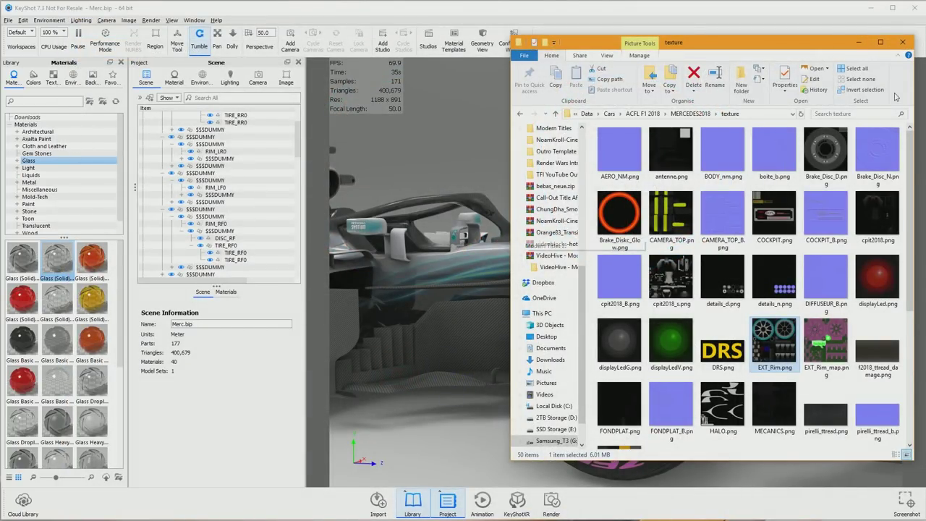
left_click(902, 42)
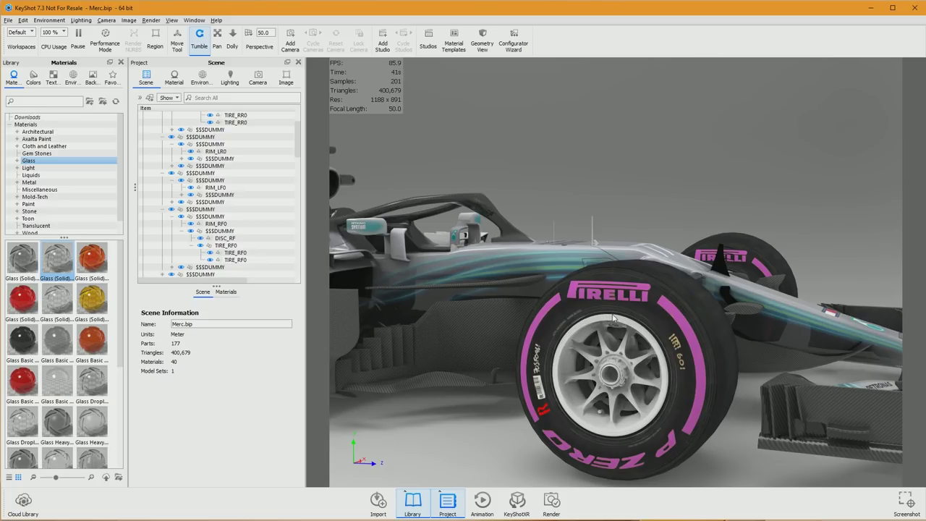
Open the front rim's Rim material in the Material Graph, arrange its Advanced node, and open File Explorer.
left_click(560, 352)
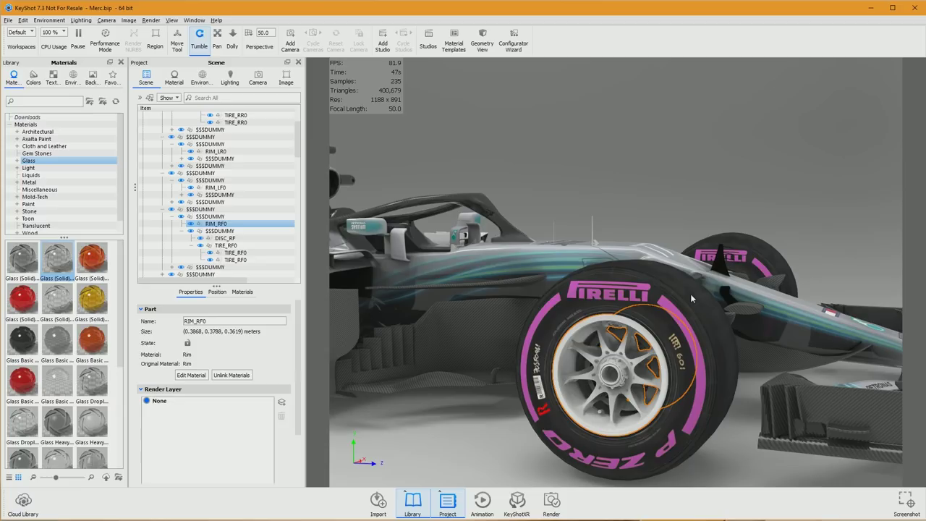
right_click(593, 327)
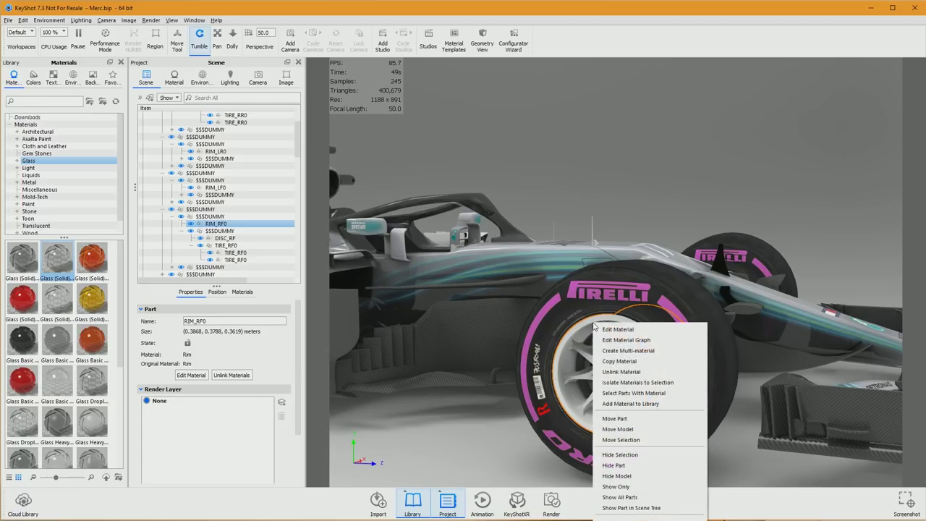
left_click(671, 351)
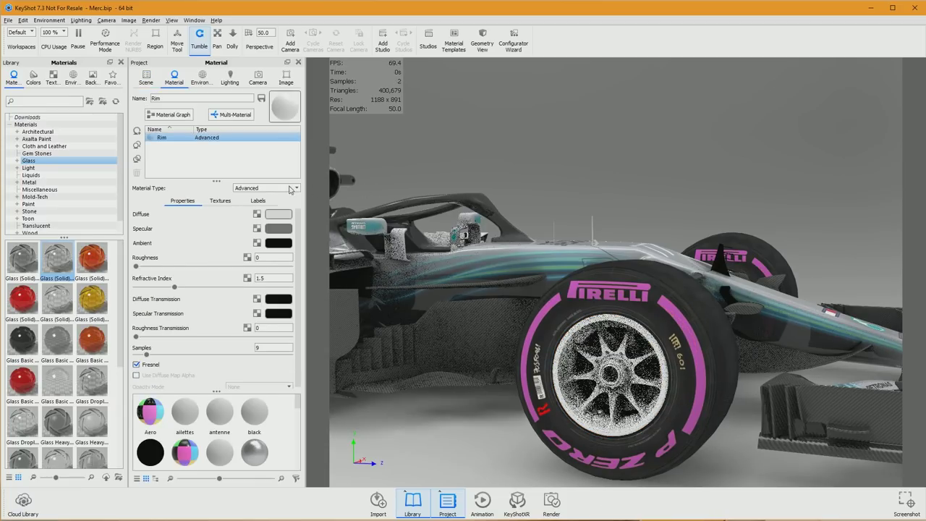
left_click(167, 114)
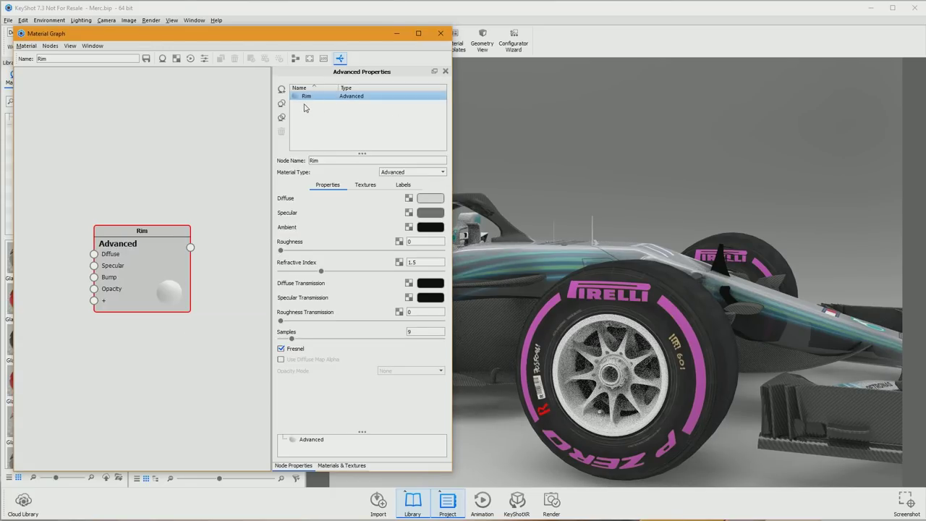
left_click_drag(272, 34, 451, 31)
left_click_drag(332, 239, 401, 220)
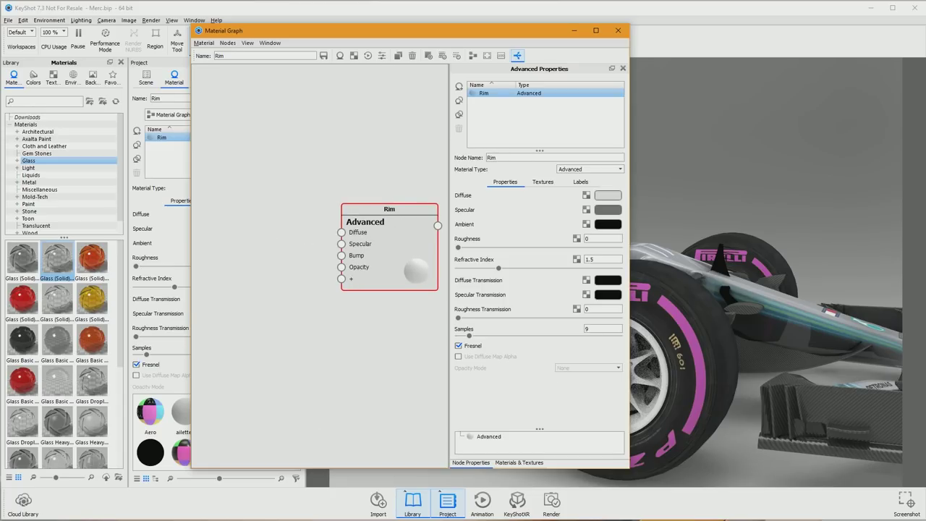
key("super+e")
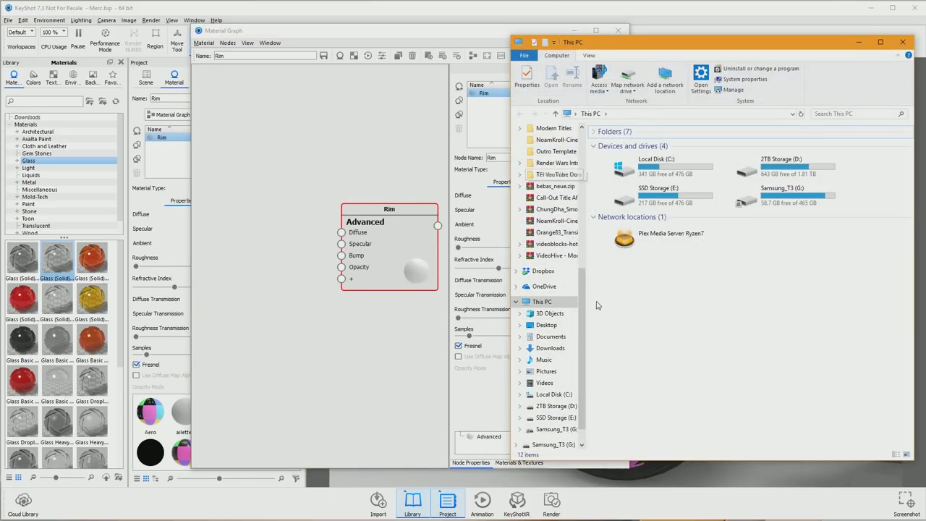
Browse to MERCEDES2018\texture and drag EXT_Rim.png into the Rim material graph.
left_click_drag(587, 310, 625, 158)
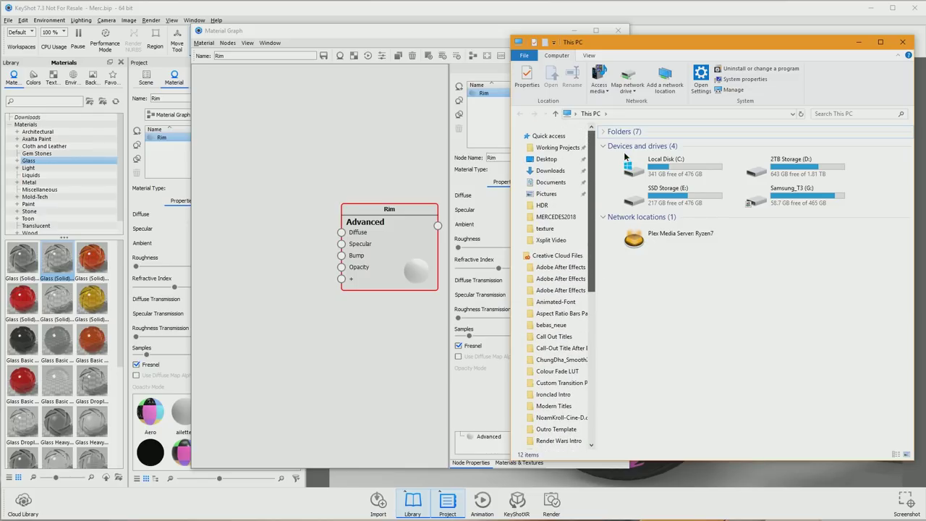
left_click(555, 216)
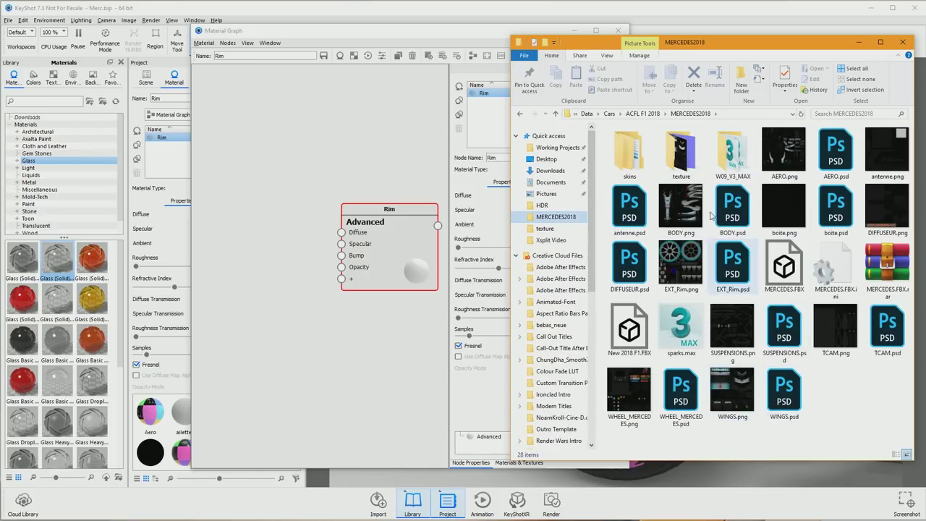
double_click(680, 152)
scroll(792, 388, "down", 3)
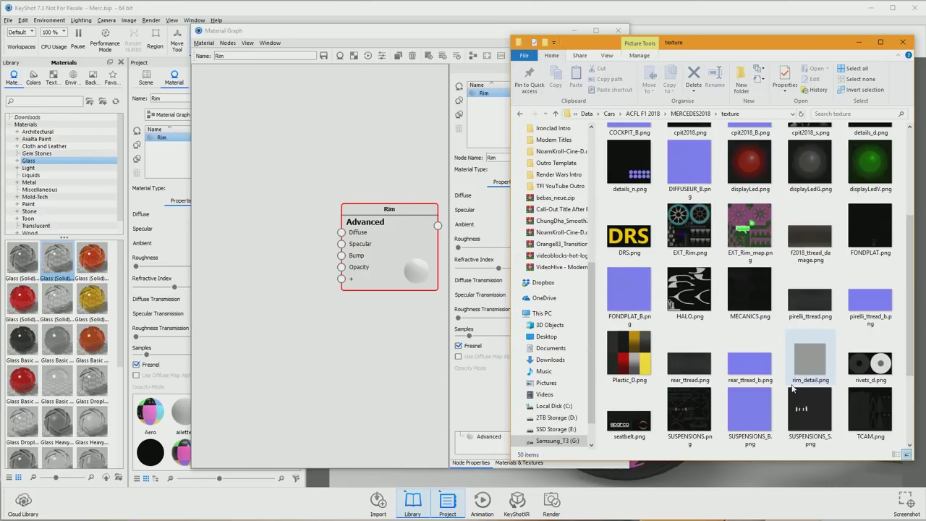
scroll(791, 388, "down", 2)
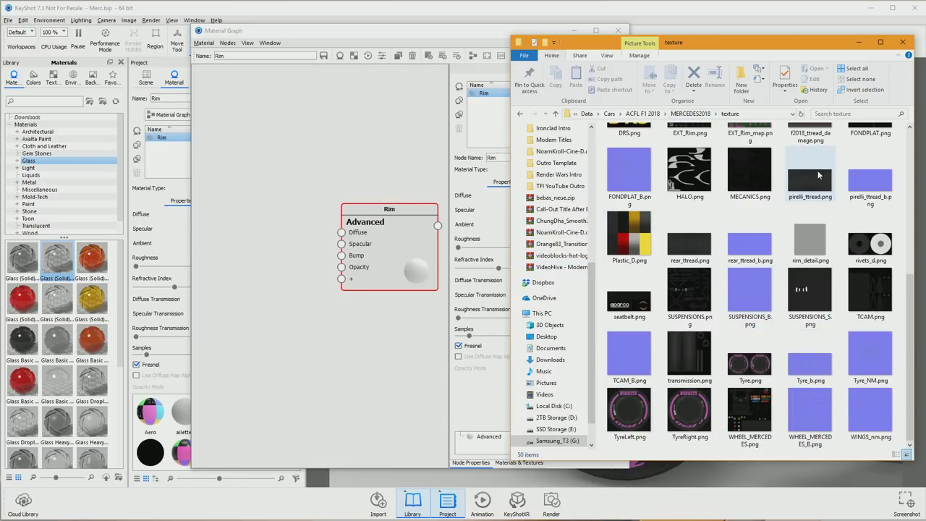
left_click_drag(908, 296, 922, 148)
left_click(709, 115)
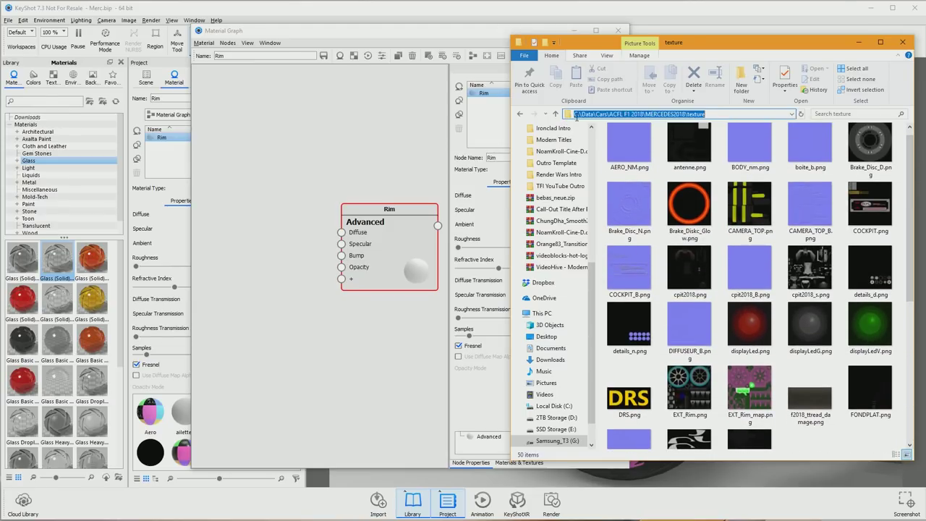
left_click(874, 204)
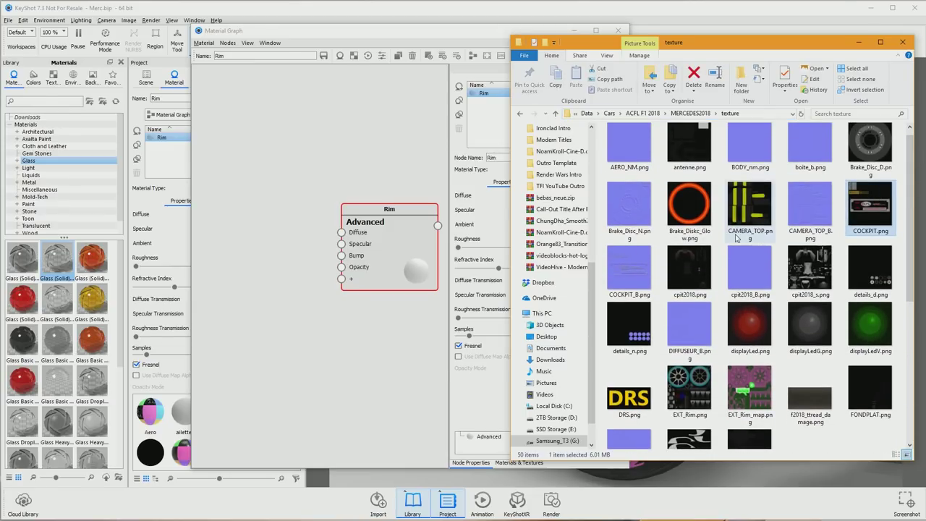
left_click_drag(688, 391, 246, 227)
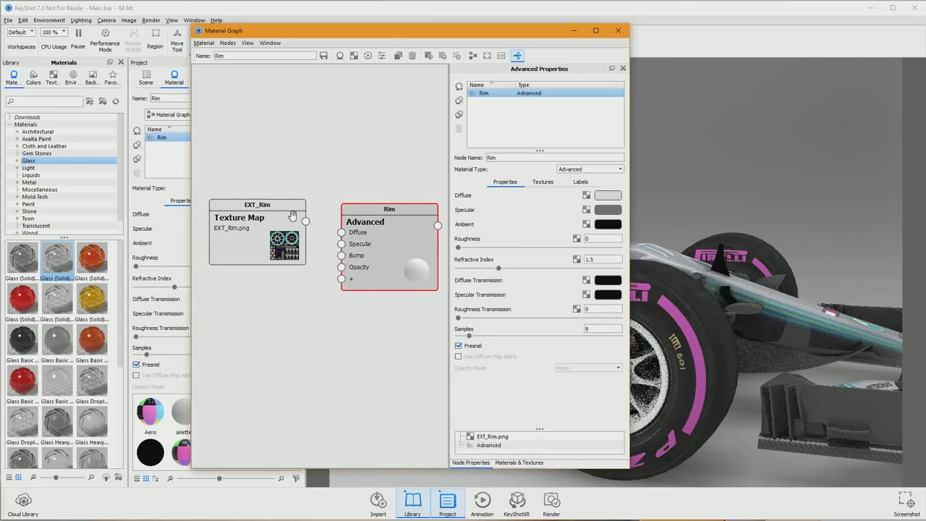
Wire the EXT_Rim.png texture into the Rim node's Diffuse and set its mapping type to UV.
left_click_drag(306, 222, 340, 235)
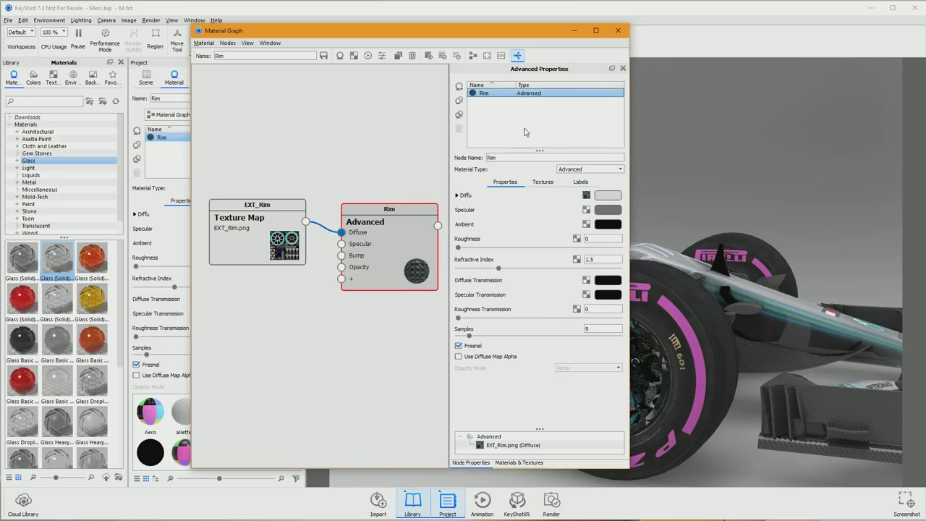
left_click_drag(517, 31, 393, 40)
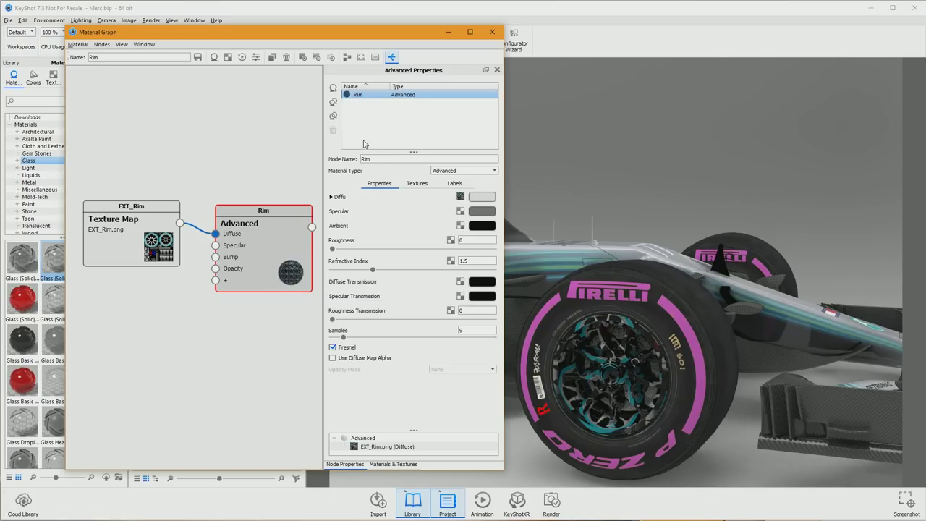
left_click(416, 183)
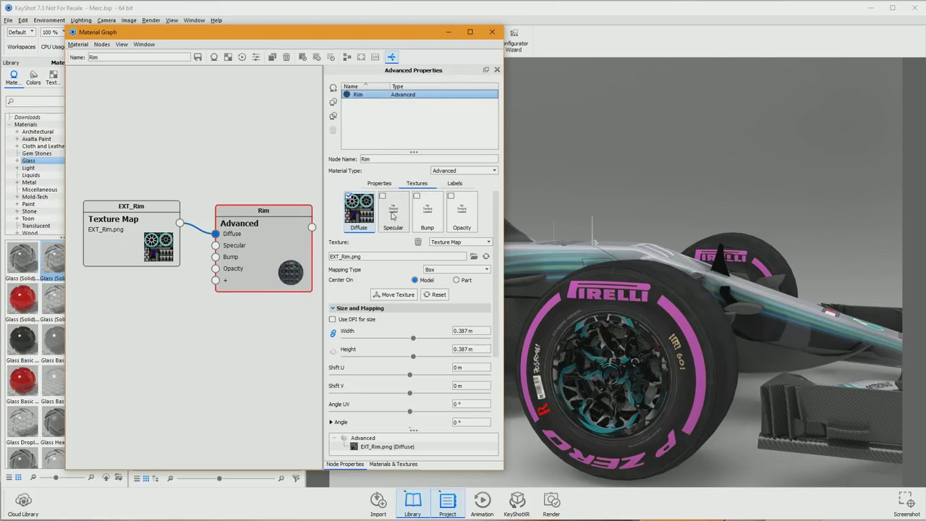
left_click(452, 271)
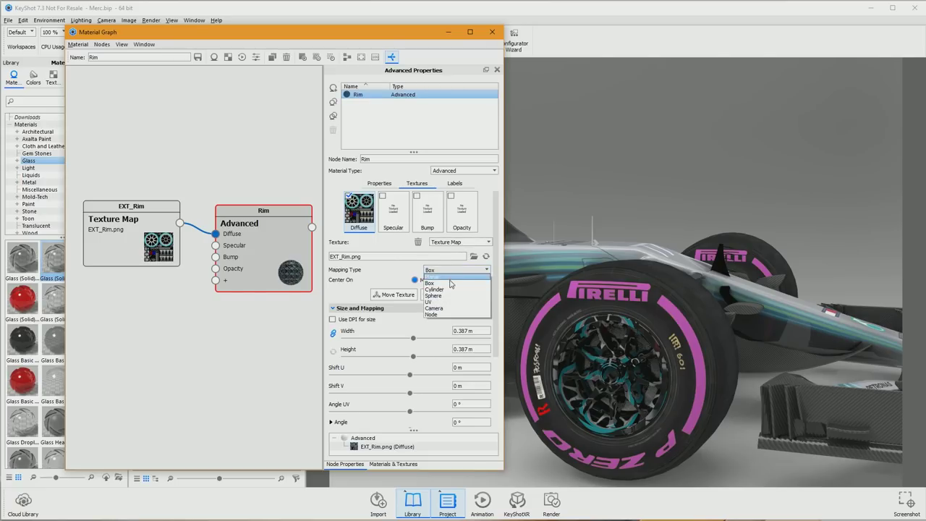
left_click(449, 302)
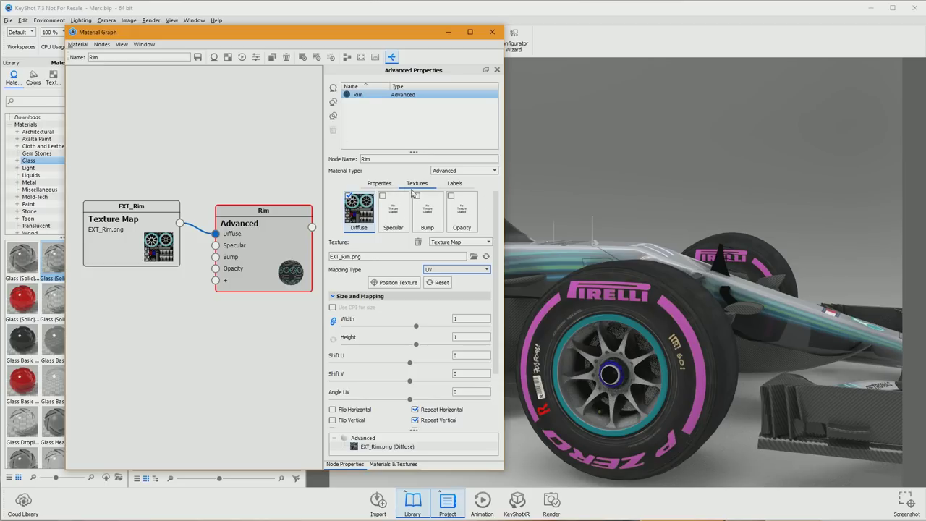
left_click(392, 187)
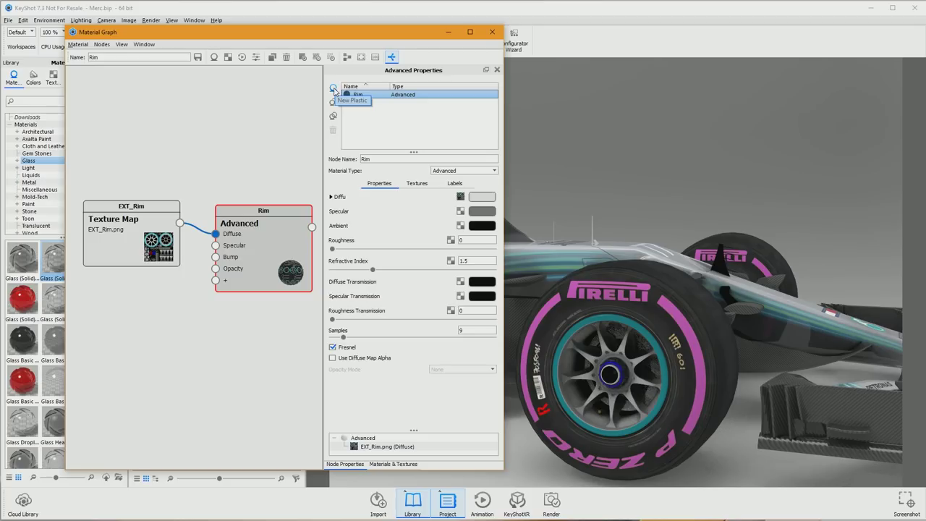
Change the Rim material type to Metal and show its texture settings.
left_click(466, 170)
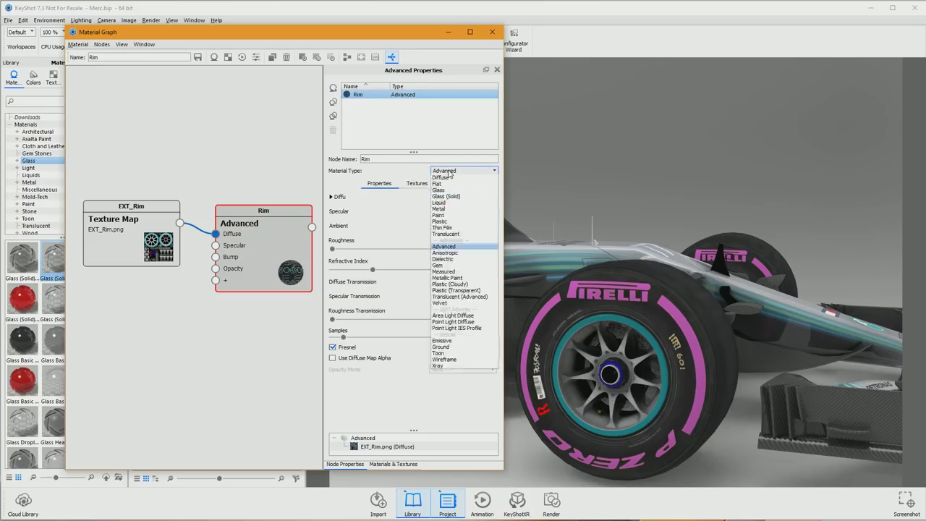
left_click(455, 215)
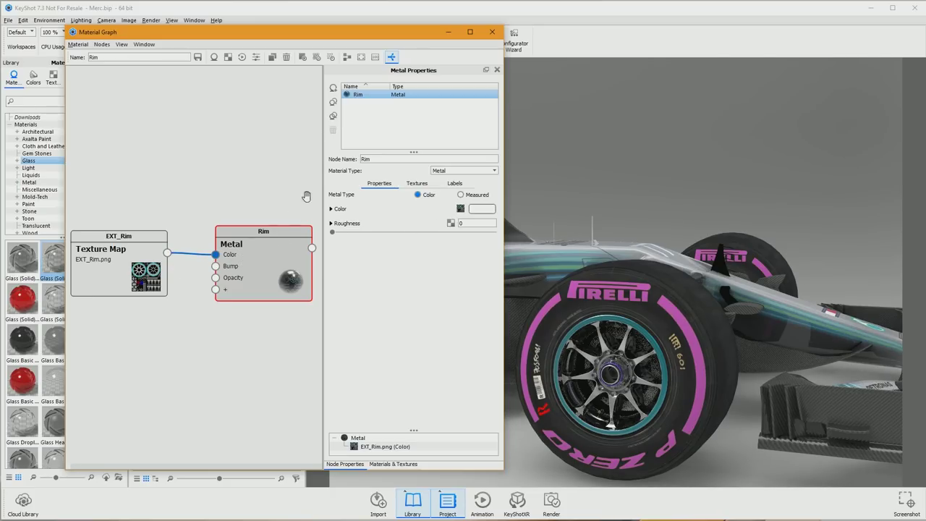
left_click(415, 184)
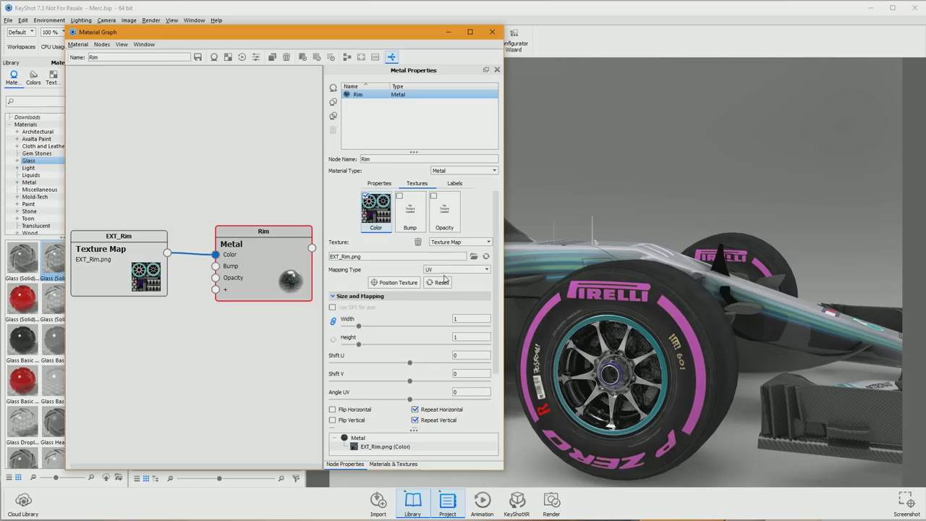
Add a new Plastic material to the graph and change its type to Metal.
left_click(333, 87)
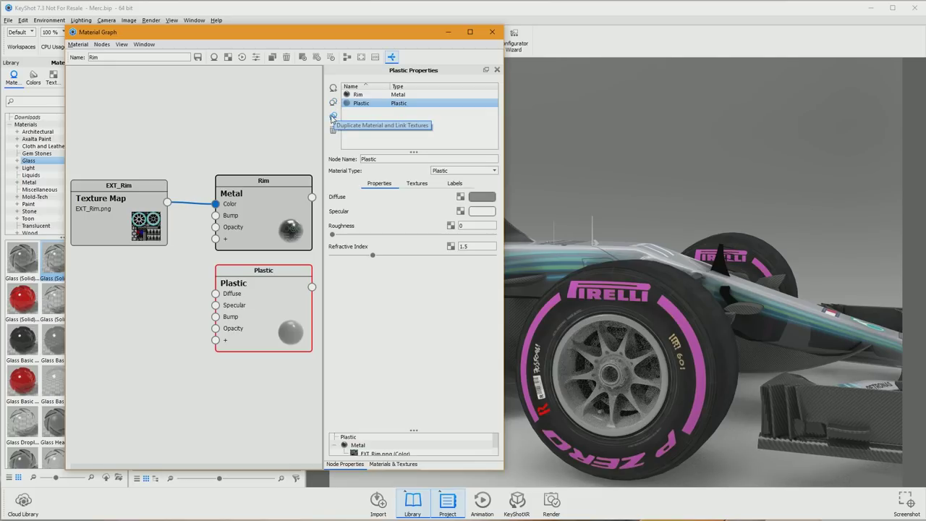
left_click(464, 171)
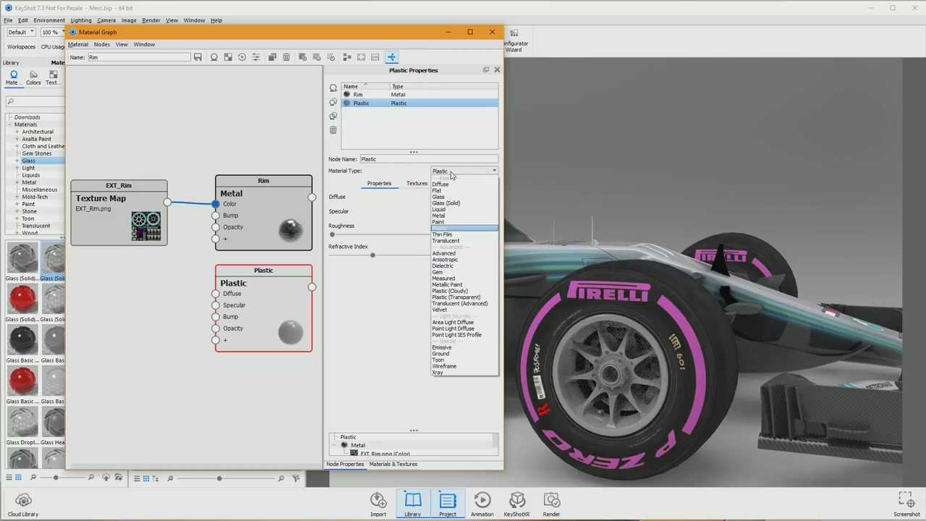
left_click(448, 215)
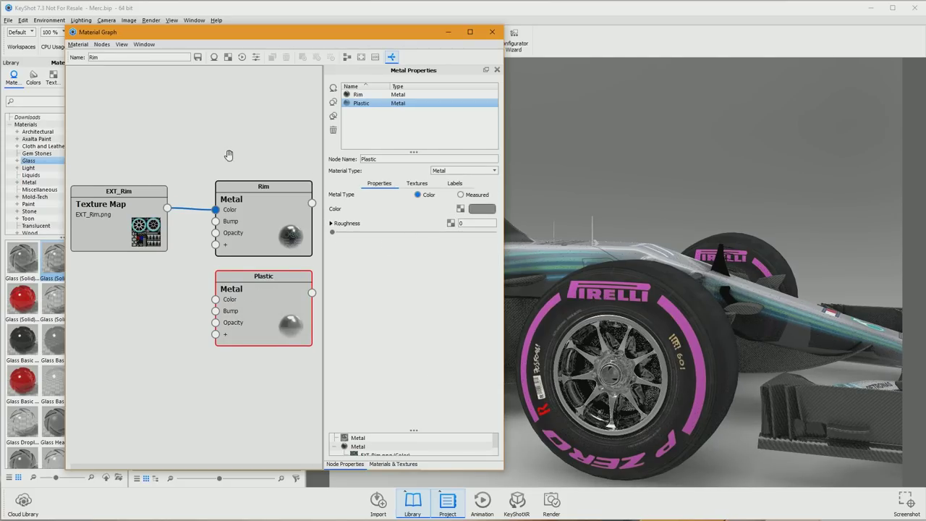
Toggle between the Rim and the new material, ending with the Rim node selected.
left_click(368, 95)
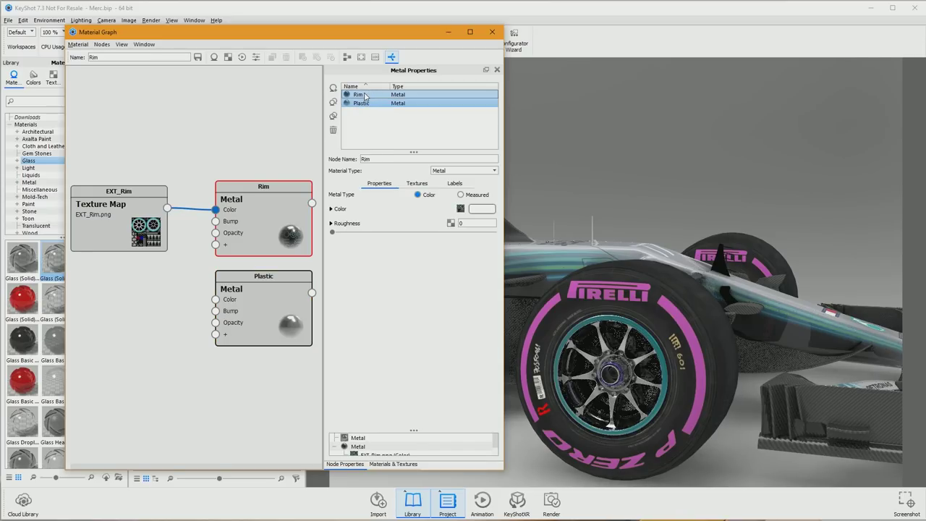
left_click(365, 104)
left_click(365, 95)
left_click(362, 105)
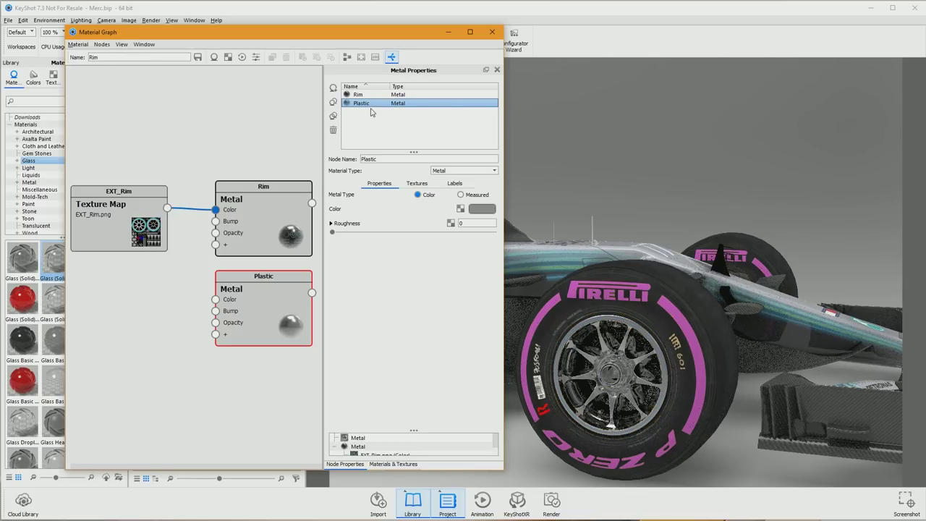
left_click(362, 94)
left_click(363, 104)
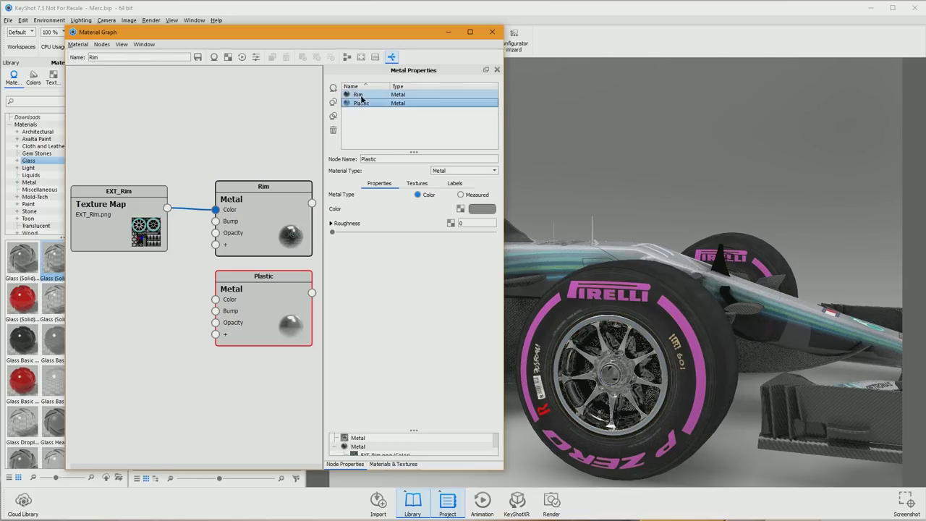
left_click(362, 97)
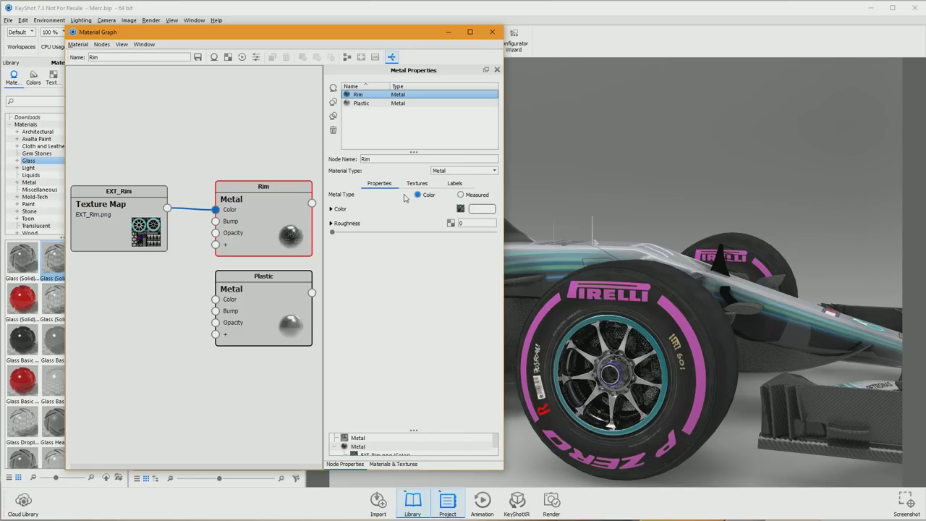
scroll(624, 367, "up", 10)
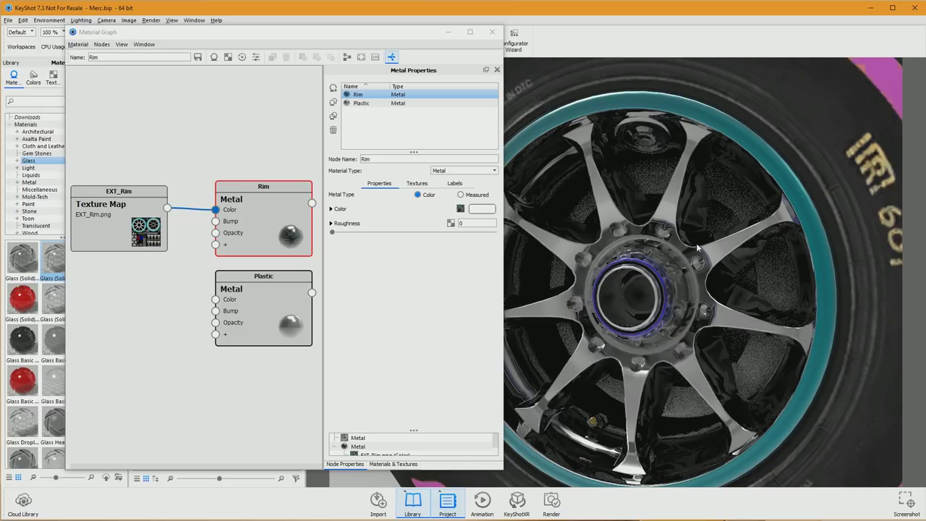
Close the Material Graph and turn on Performance Mode.
scroll(702, 247, "down", 10)
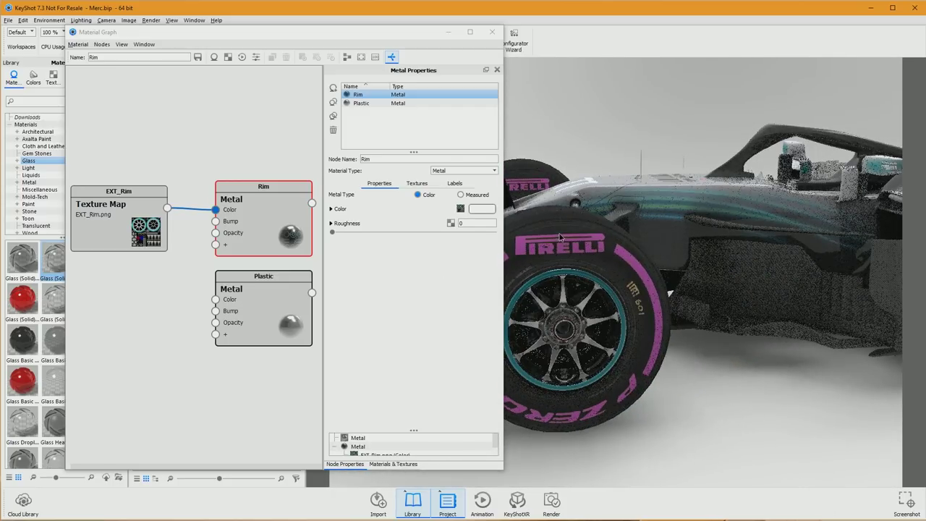
scroll(650, 255, "down", 2)
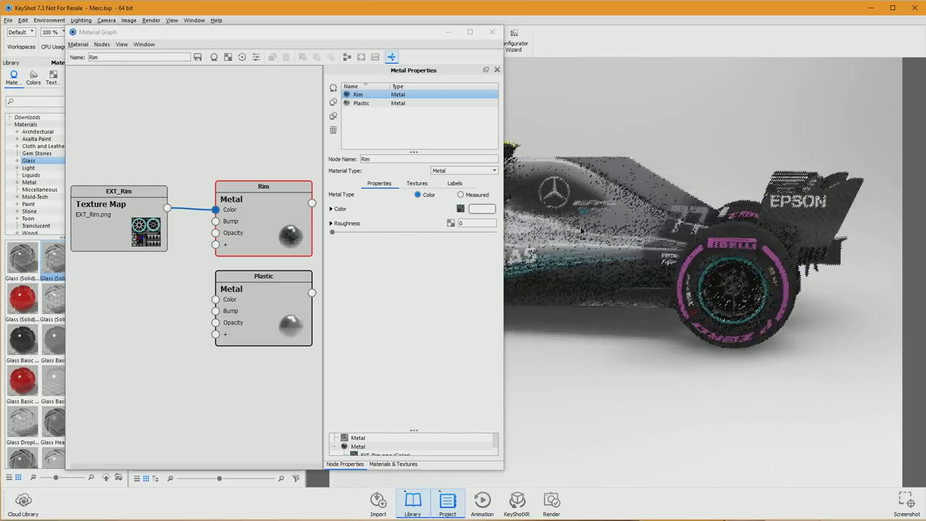
left_click_drag(754, 227, 508, 230)
left_click(502, 34)
left_click(503, 35)
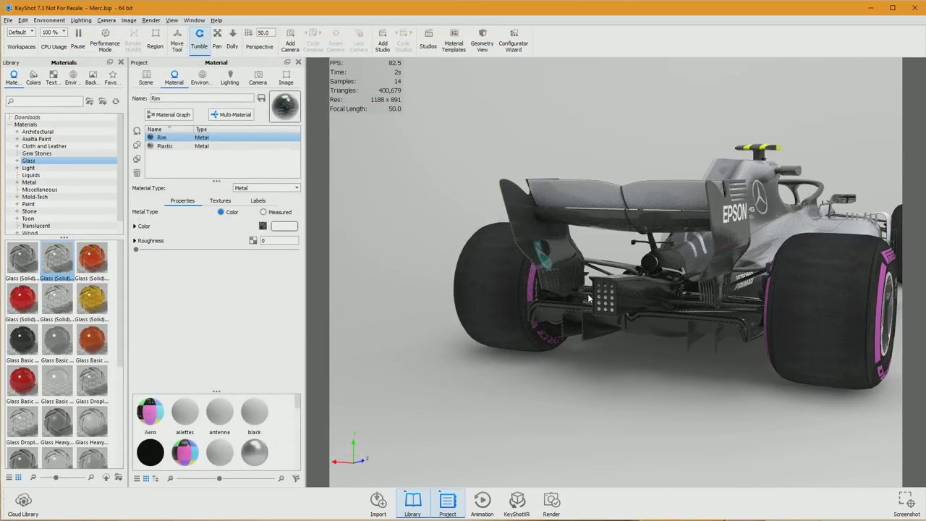
scroll(588, 298, "up", 10)
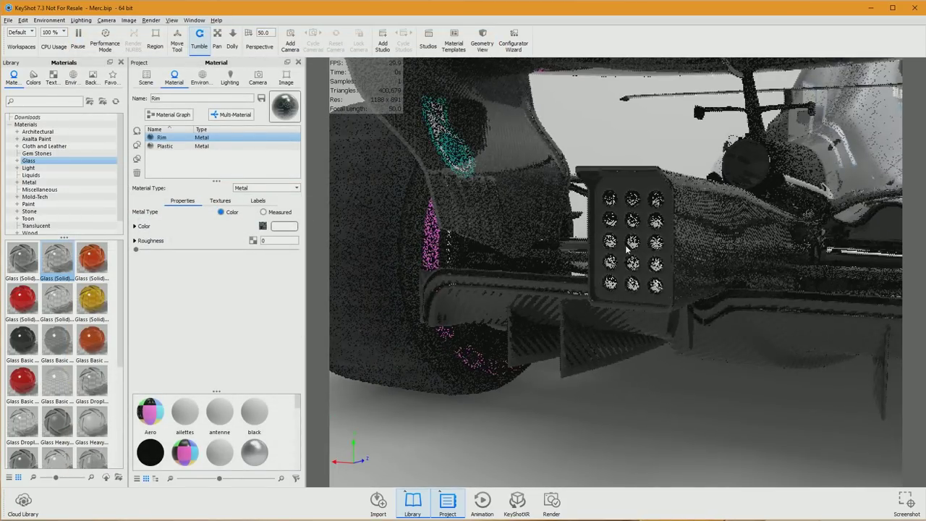
left_click(108, 37)
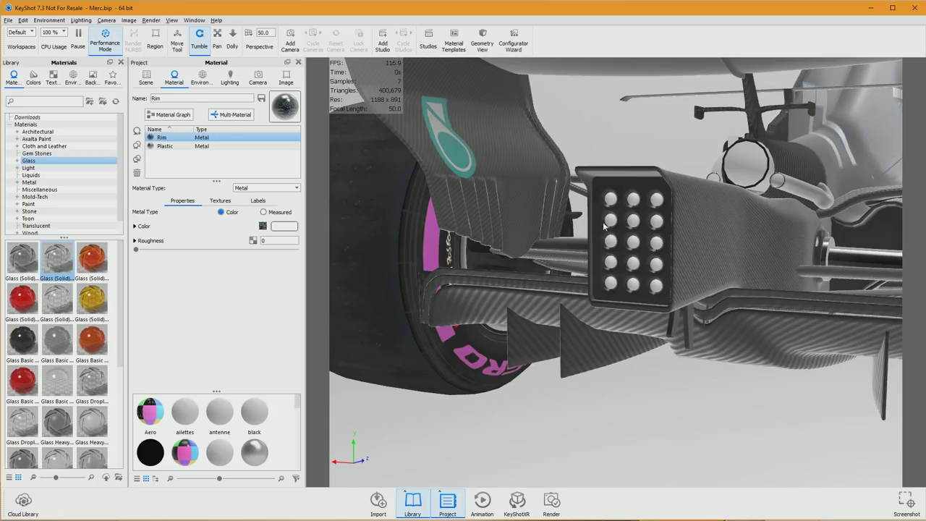
Orbit and zoom around the wheel rim, tyre side and rear wing.
left_click_drag(726, 228, 622, 232)
scroll(622, 231, "up", 5)
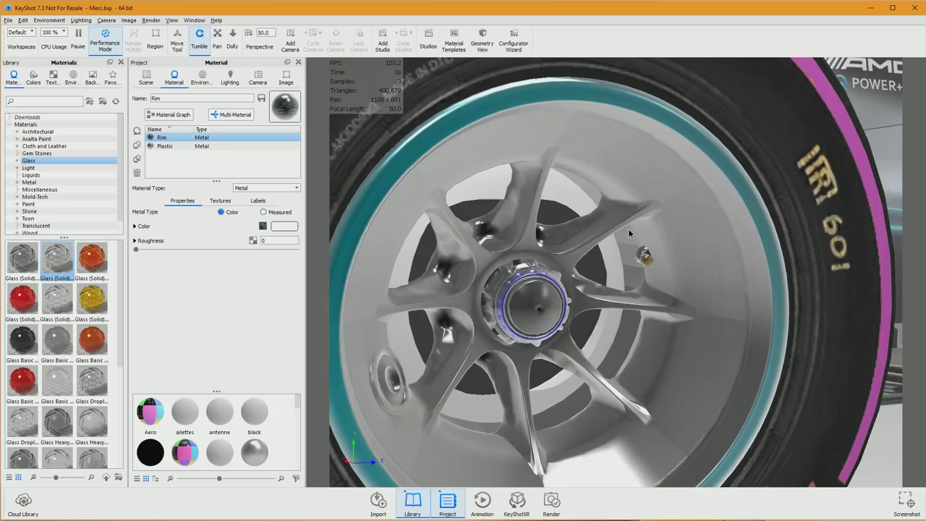
left_click_drag(628, 228, 657, 227)
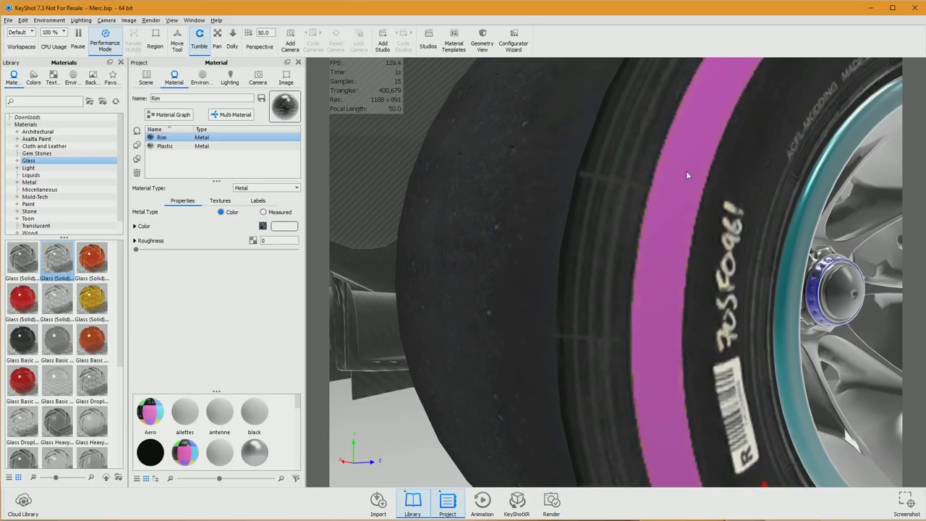
scroll(673, 254, "down", 5)
left_click_drag(607, 250, 650, 243)
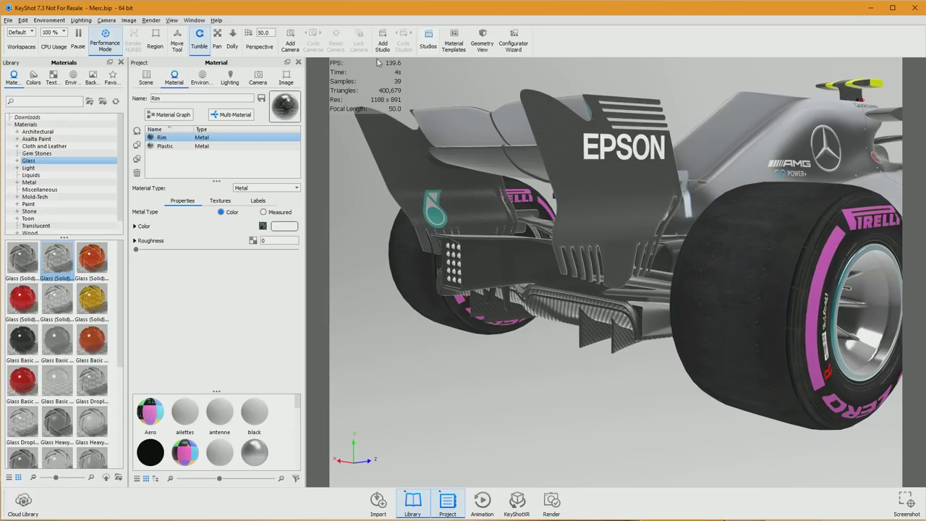
Drag red glass material from the library onto parts of the car.
left_click_drag(58, 260, 455, 268)
left_click_drag(30, 308, 540, 279)
left_click_drag(658, 268, 572, 269)
scroll(571, 269, "down", 6)
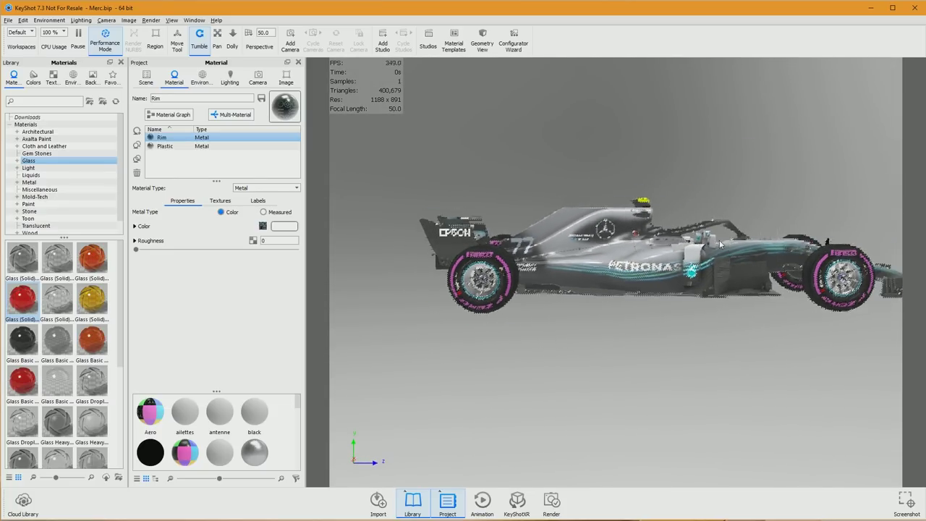
left_click_drag(720, 243, 737, 210)
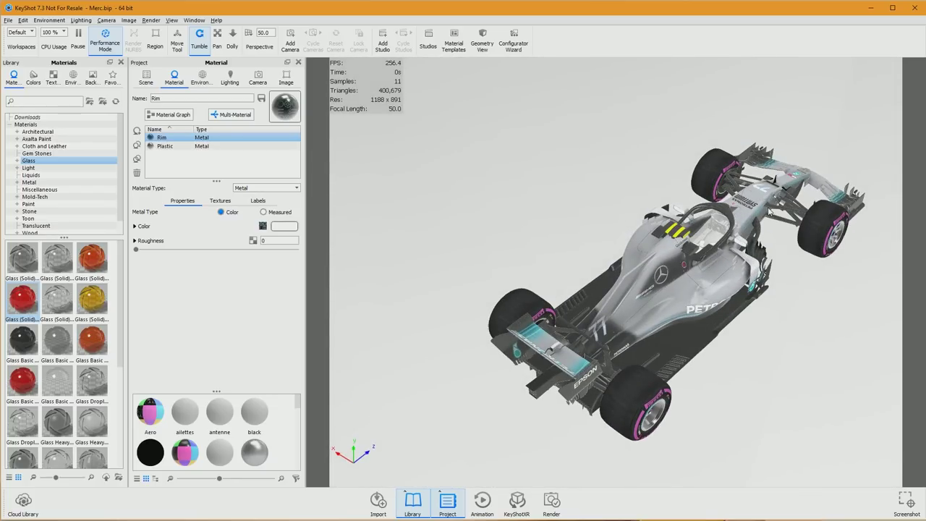
scroll(769, 211, "up", 8)
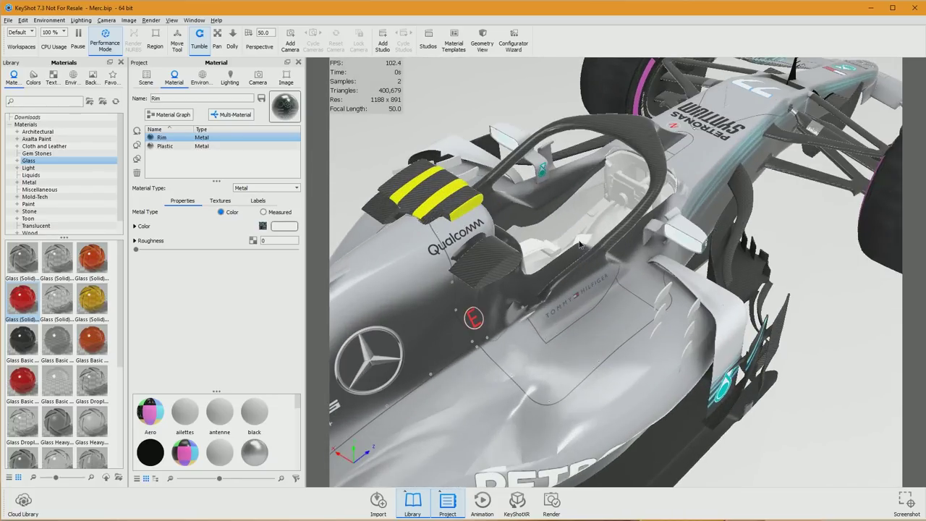
Look down into the cockpit and open, then close, a cockpit part's material graph.
left_click_drag(579, 240, 586, 277)
scroll(564, 257, "up", 5)
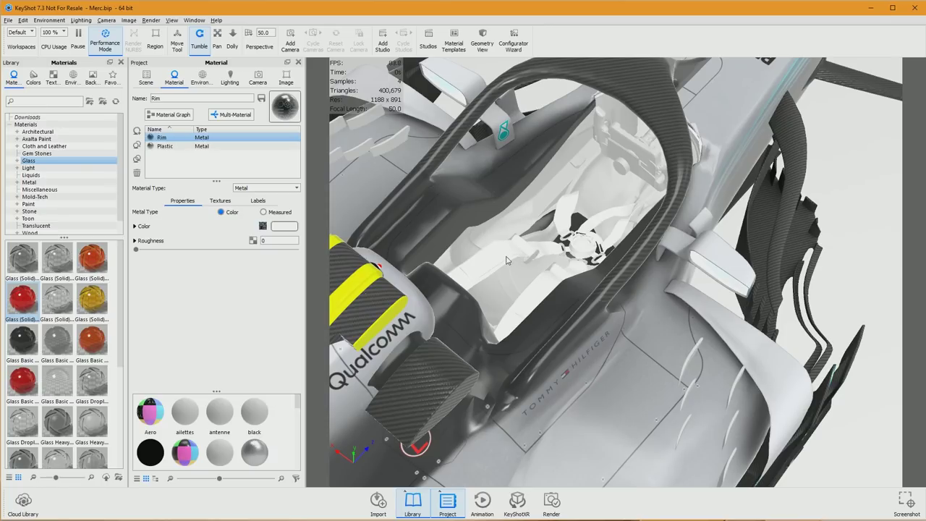
right_click(551, 196)
left_click(585, 208)
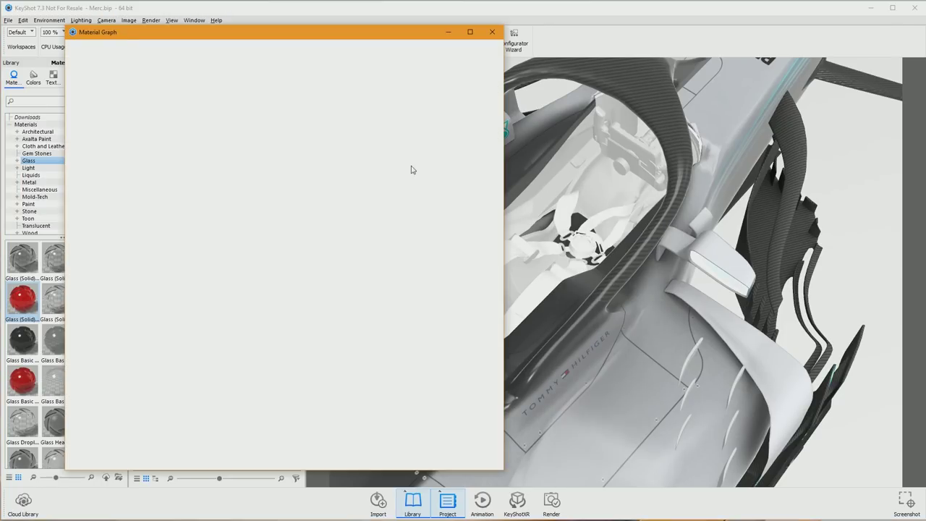
left_click(492, 31)
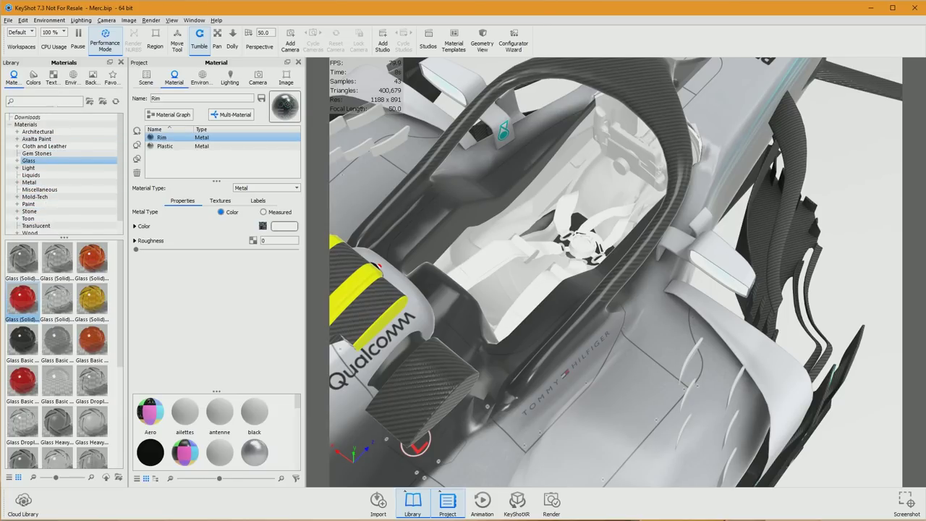
Search the library for 'plas' and drop the black Hard Textured plastic onto the cockpit seat.
type("plastic")
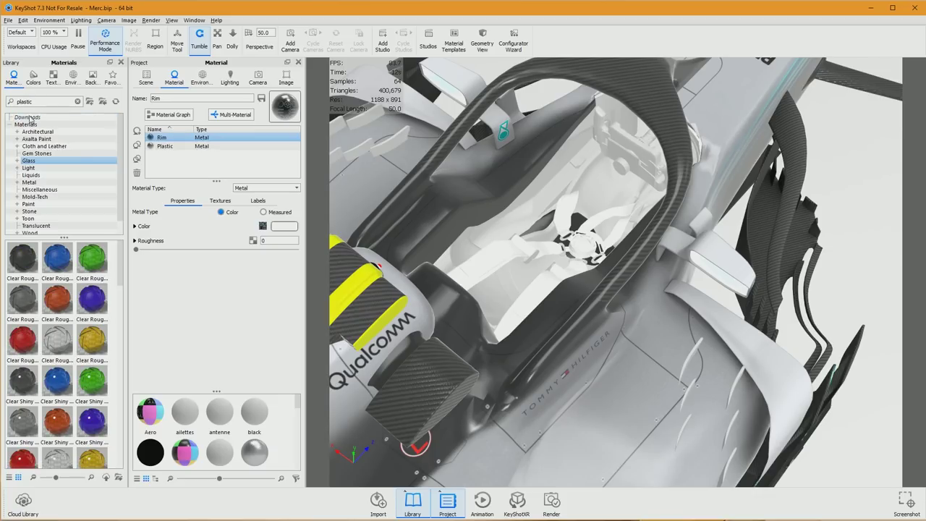
scroll(29, 344, "down", 5)
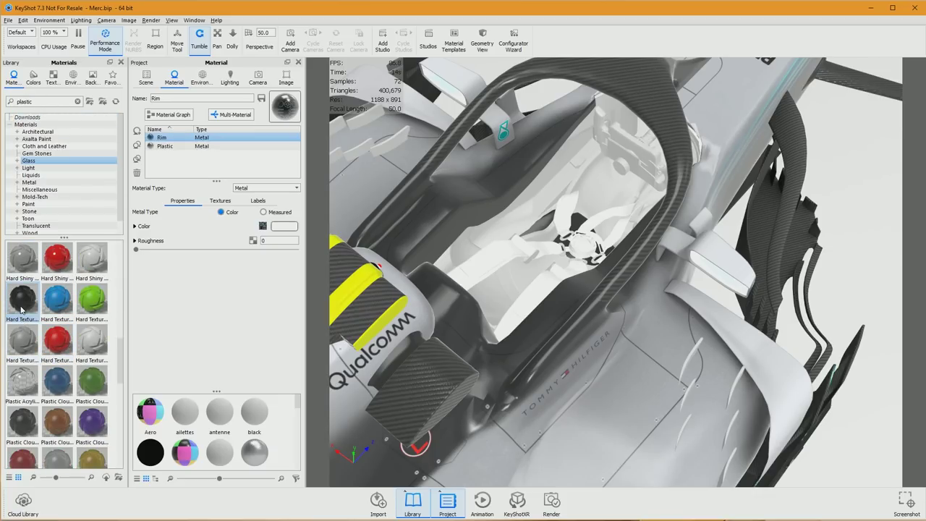
left_click_drag(21, 309, 576, 163)
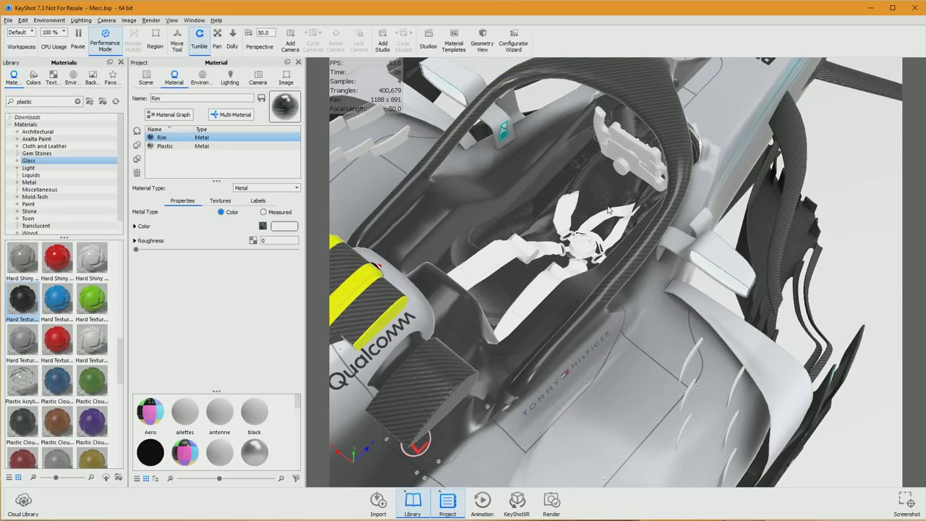
Open the seatbelt material graph and locate and preview seatbelt.png in the texture folder.
right_click(491, 262)
left_click(507, 280)
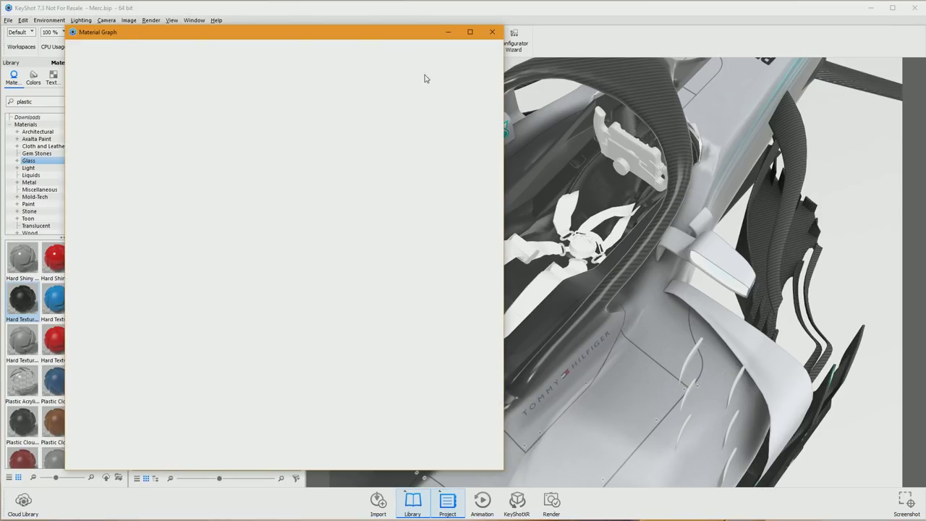
left_click_drag(184, 239, 234, 215)
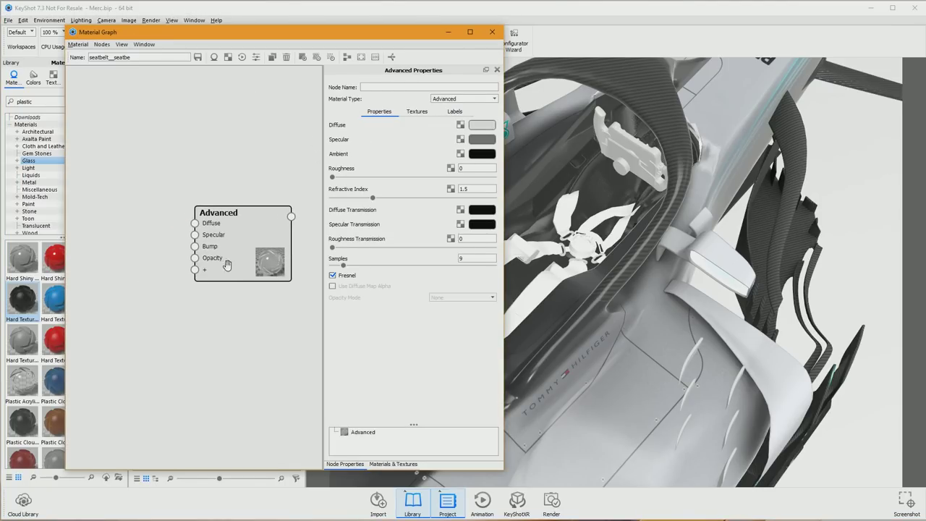
key("alt+Tab")
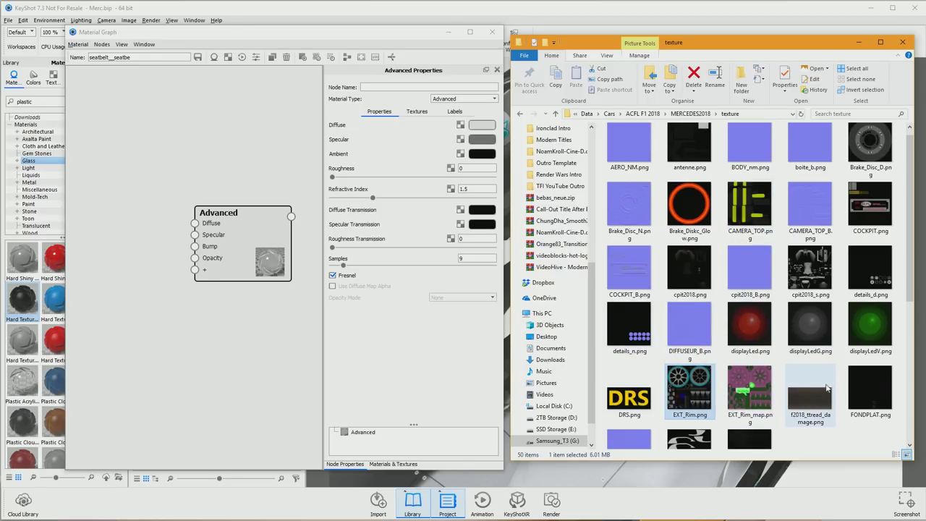
scroll(825, 394, "down", 3)
left_click_drag(828, 392, 558, 393)
left_click(627, 425)
double_click(629, 425)
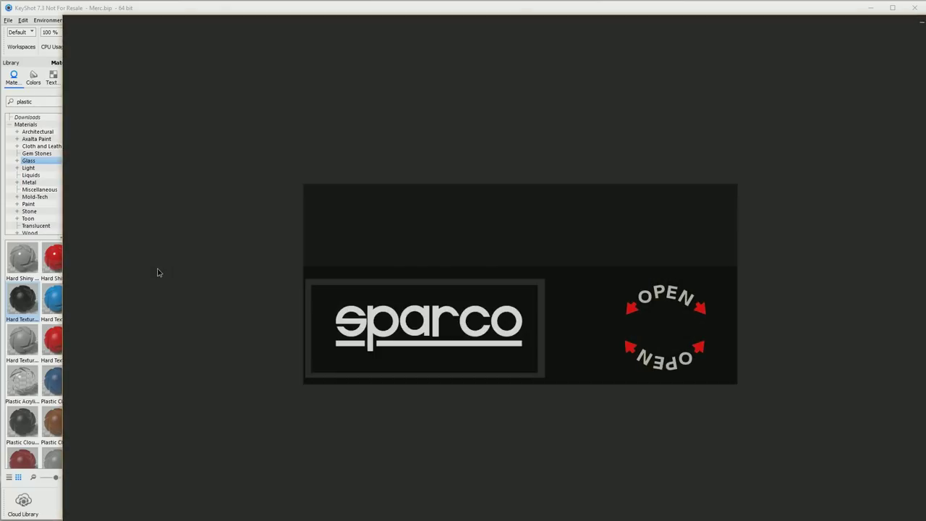
key("alt+F4")
Bring seatbelt.png into the graph, wire it to Diffuse, and set UV mapping.
left_click_drag(421, 336, 120, 246)
left_click_drag(165, 276, 124, 238)
left_click_drag(187, 230, 194, 224)
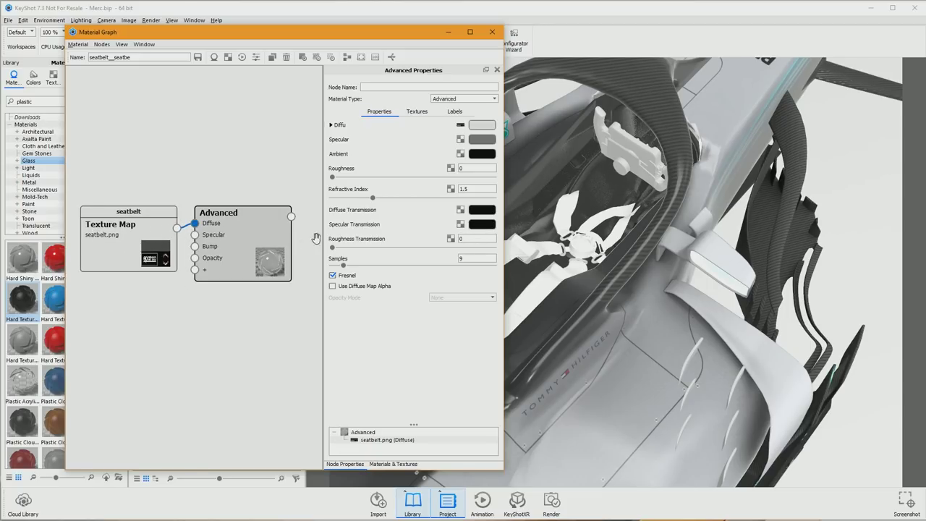
left_click(417, 112)
left_click(455, 197)
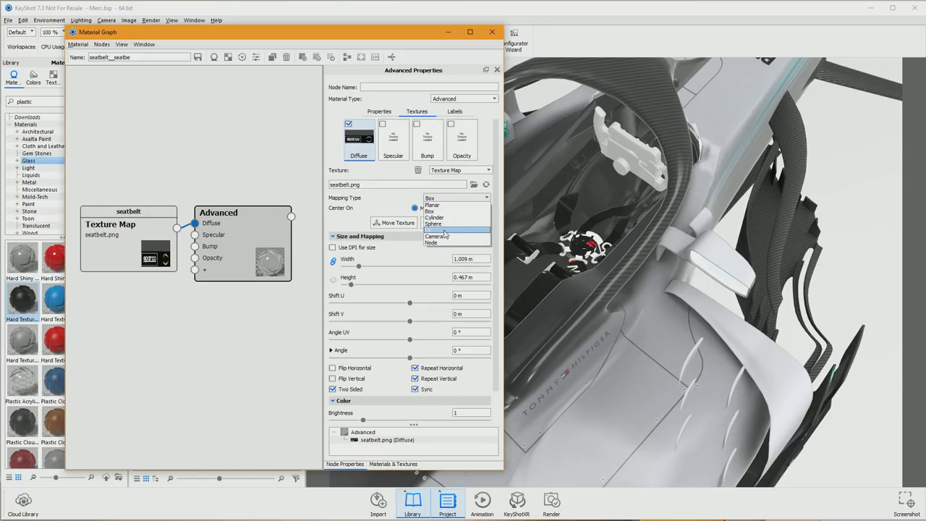
left_click(444, 232)
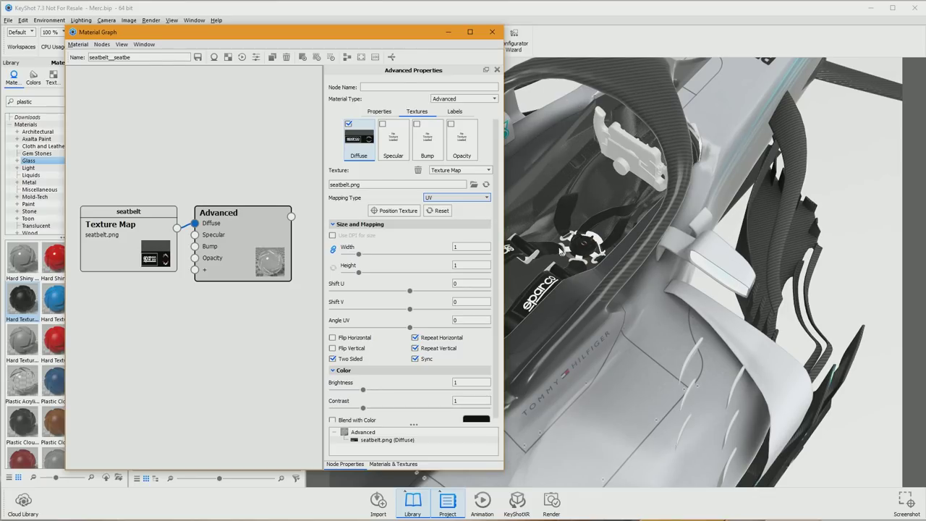
Set the seatbelt material type to Plastic and close the graph.
left_click(462, 99)
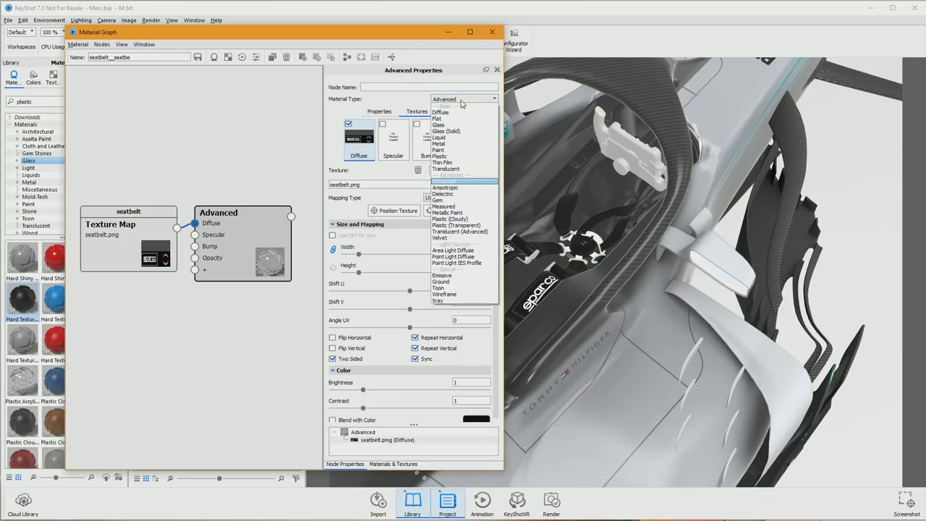
left_click(443, 155)
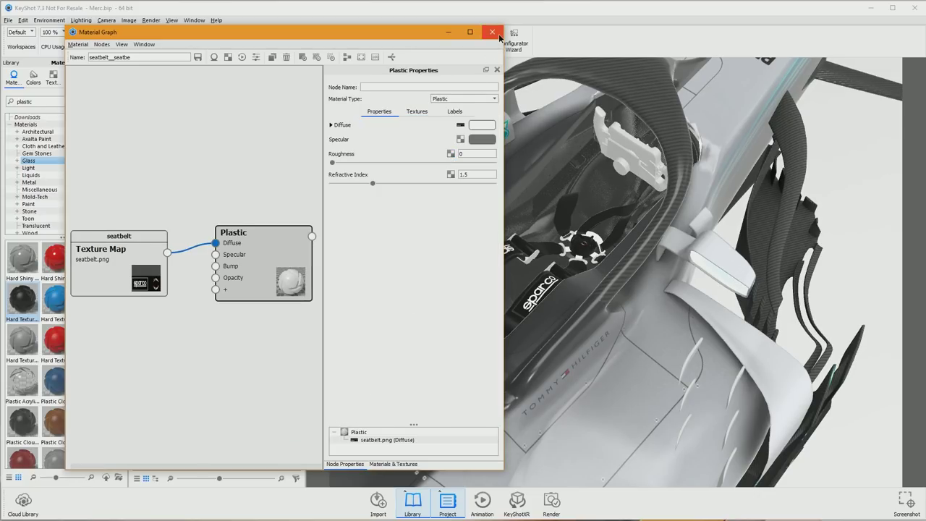
left_click(470, 99)
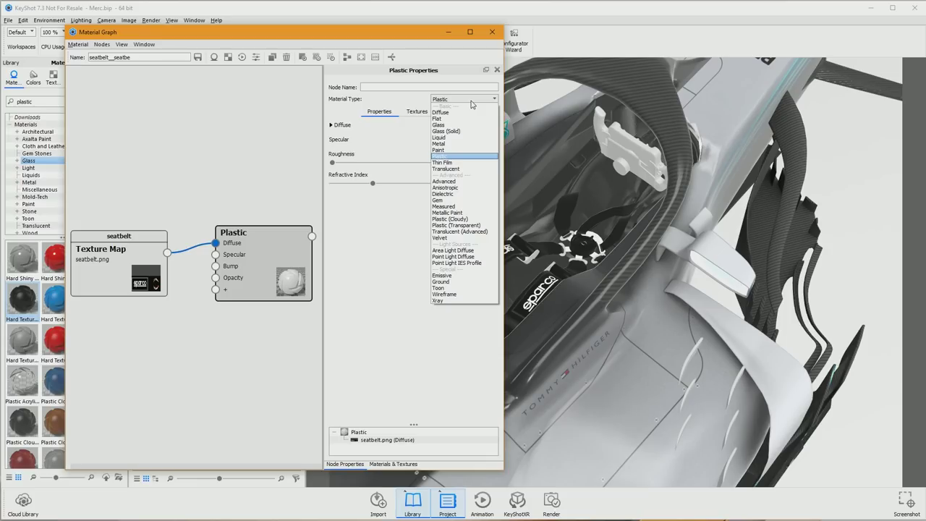
left_click(471, 102)
left_click(492, 32)
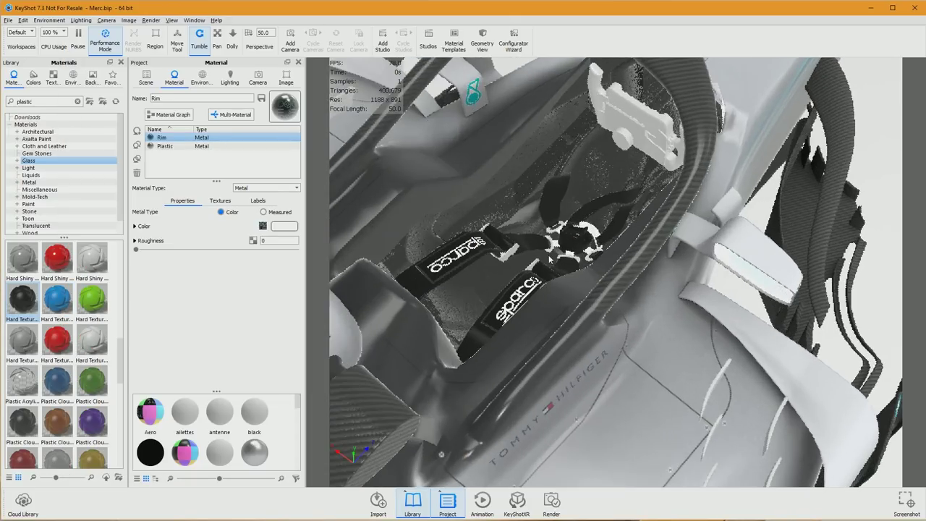
Search the library for 'metal black' and drop Metal Polished onto the harness buckle.
scroll(550, 258, "up", 4)
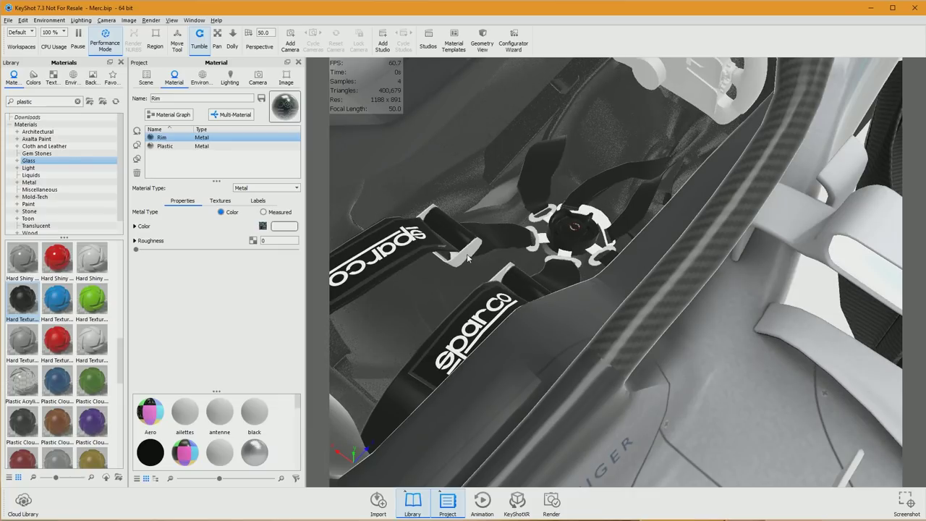
right_click(468, 257)
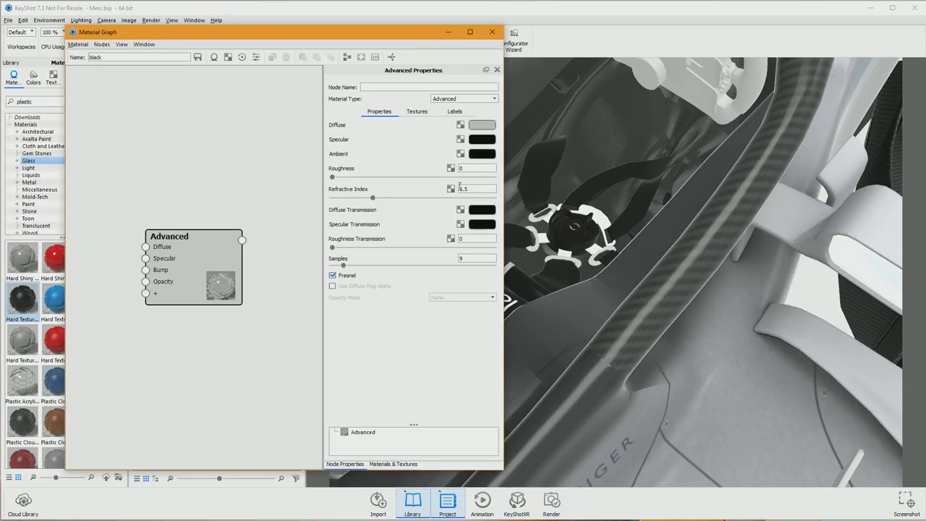
left_click(491, 32)
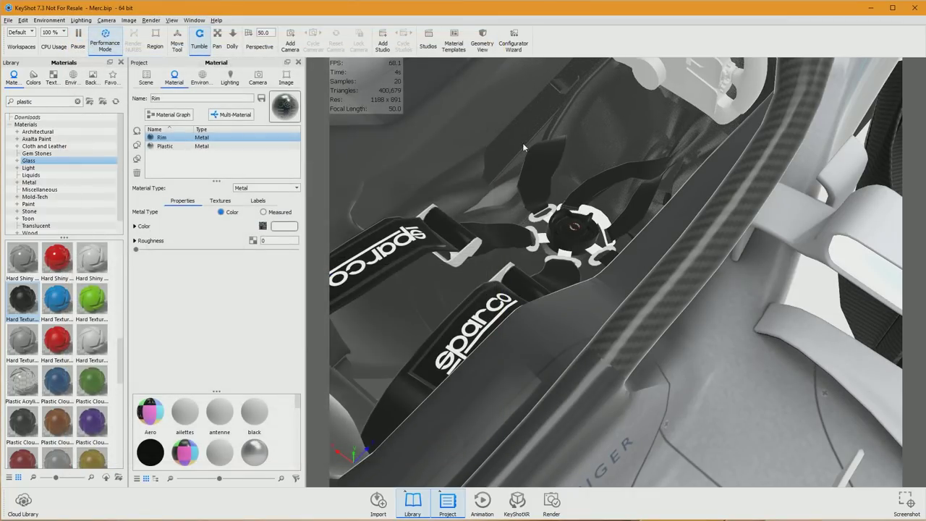
scroll(64, 317, "down", 3)
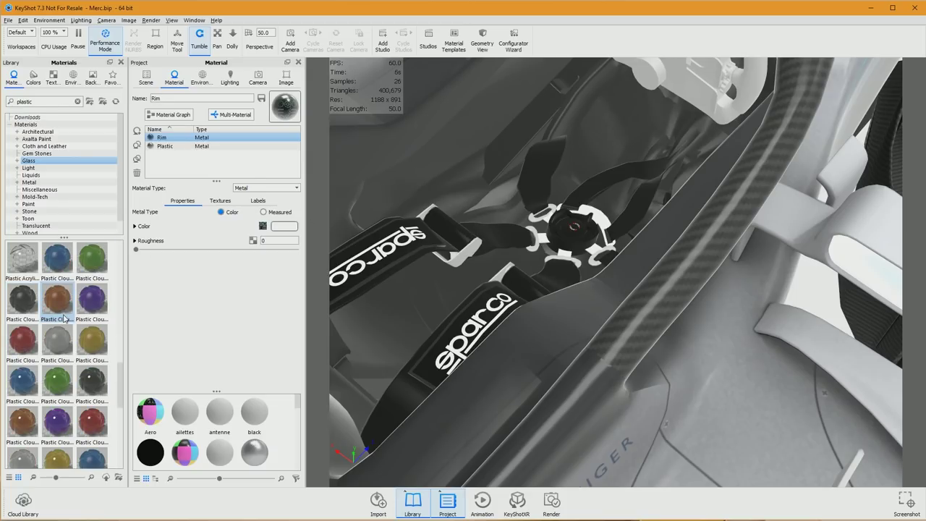
double_click(47, 102)
type("m")
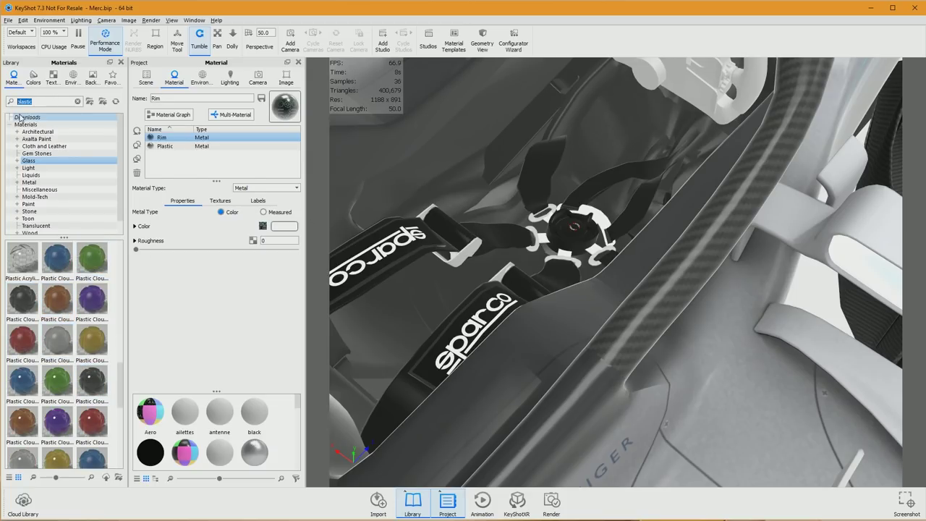
type("etal black")
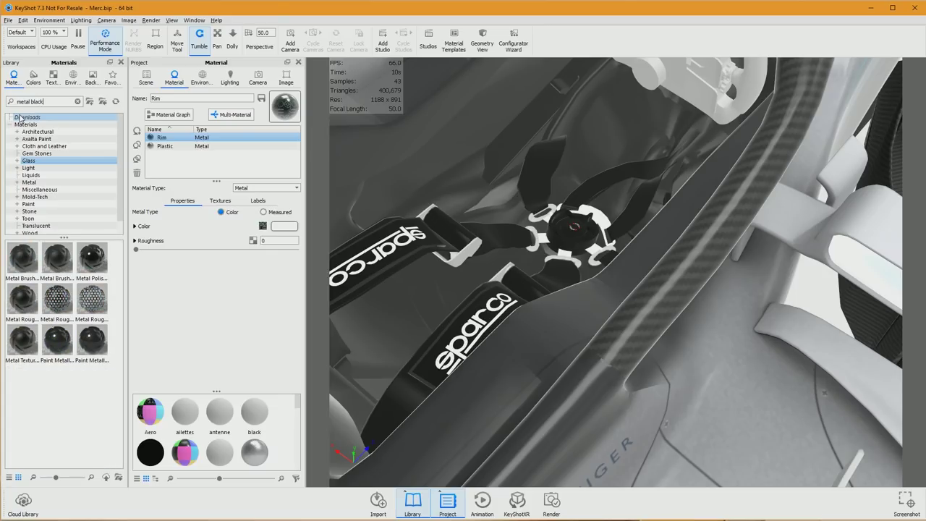
left_click_drag(92, 258, 481, 263)
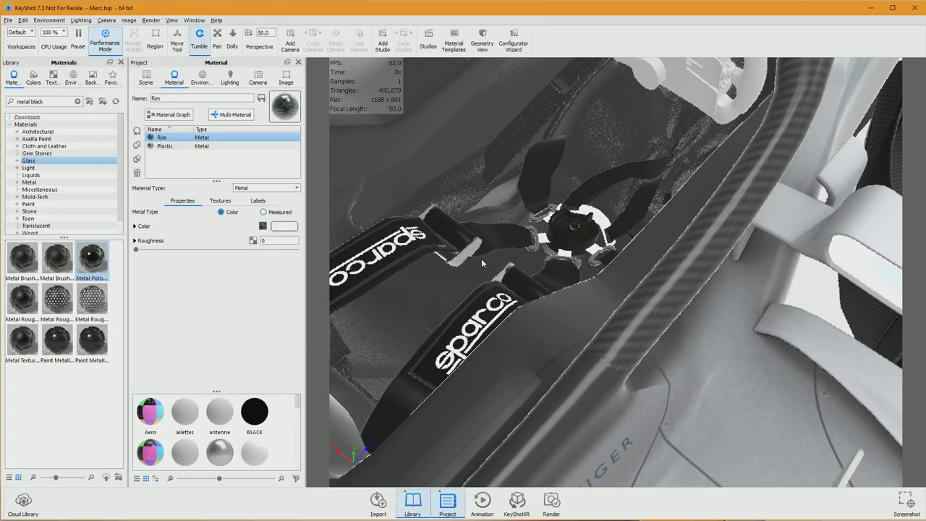
Open, resize and close the clicked part's material graph.
right_click(546, 239)
left_click(561, 256)
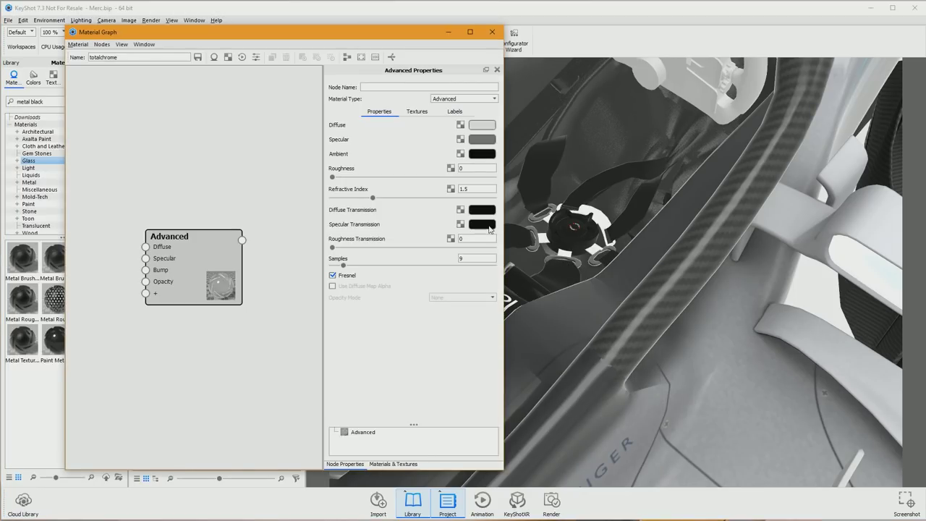
left_click(469, 32)
double_click(502, 6)
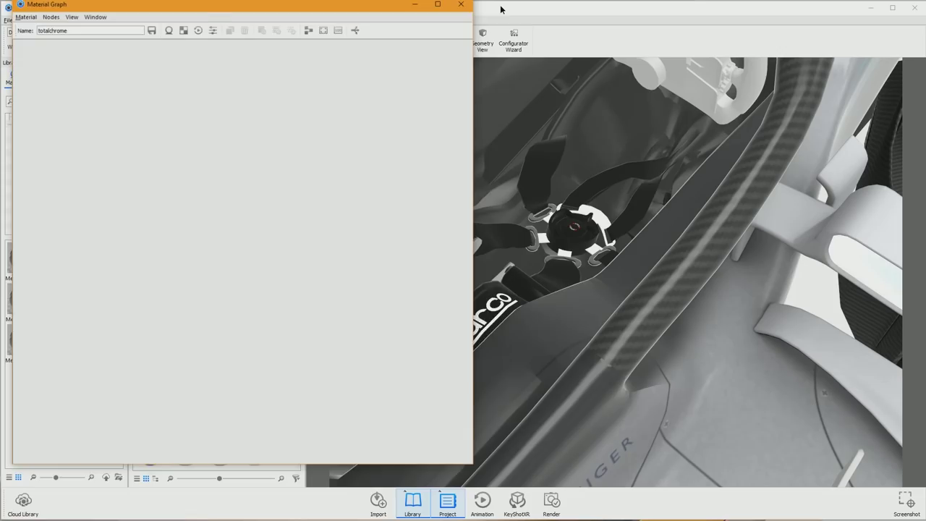
left_click(493, 32)
Search the library for 'chr' and drop Chrome Polished onto a cockpit part.
key("ctrl+a")
type("chr")
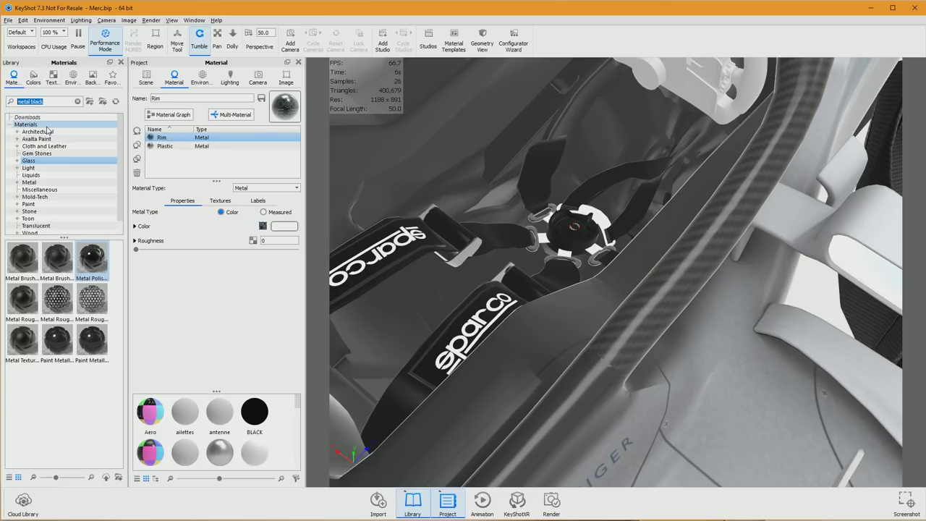
left_click_drag(92, 258, 640, 176)
right_click(640, 180)
Close the windows_lcd graph and open the steering wheel's WHEEL_MERCEDES material graph.
left_click(673, 200)
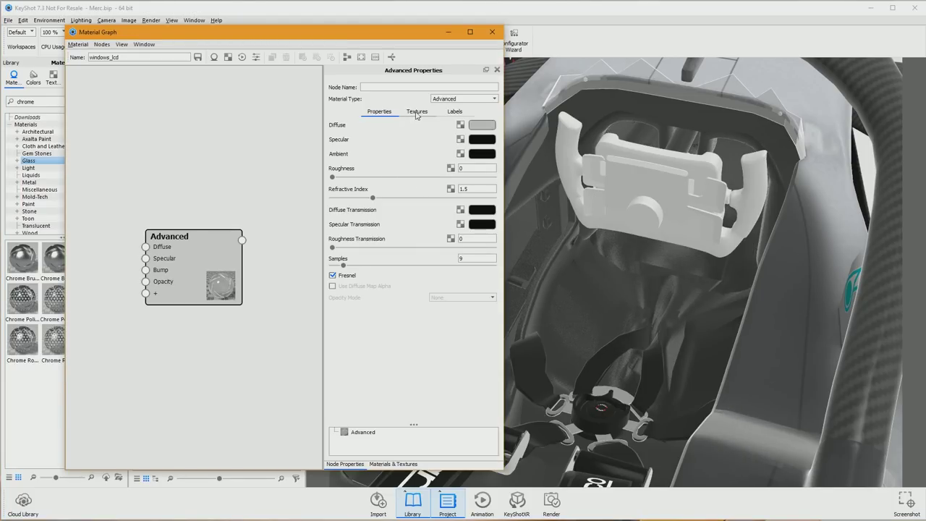
left_click(491, 32)
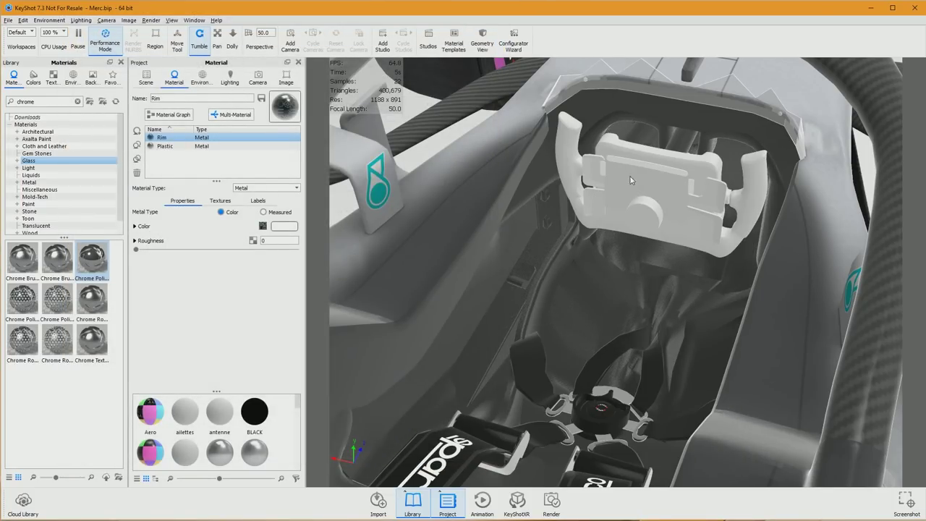
right_click(567, 150)
left_click(607, 178)
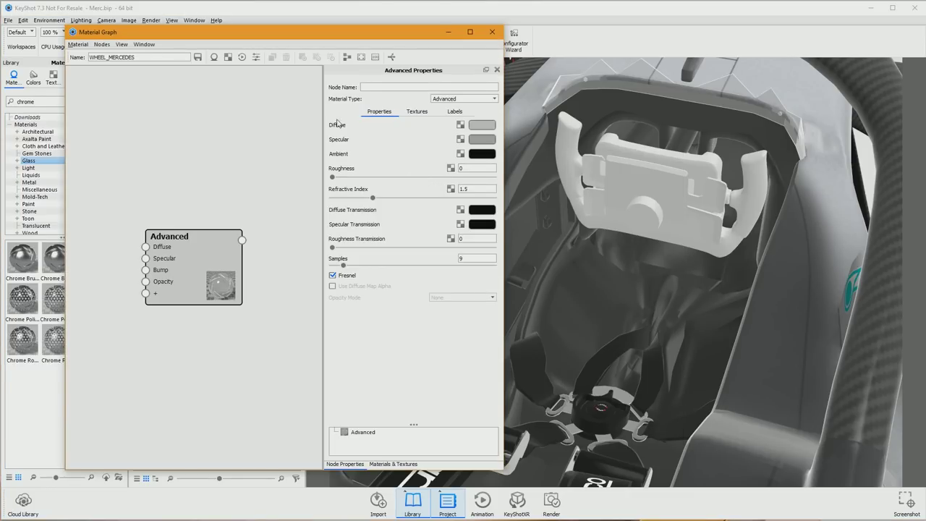
Drag WHEEL_MERCEDES.psd from MERCEDES2018 into the graph and connect it to Diffuse.
left_click_drag(196, 264, 222, 241)
key("alt+Tab")
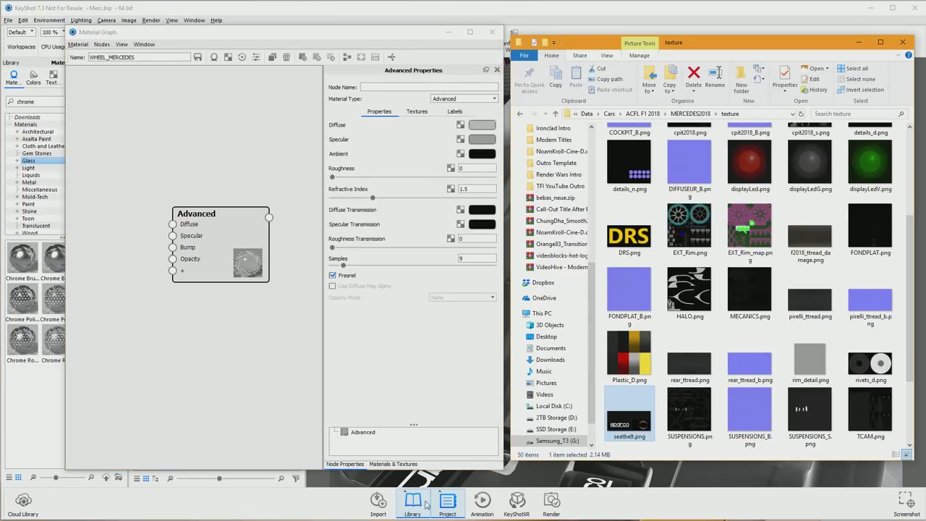
scroll(755, 347, "down", 2)
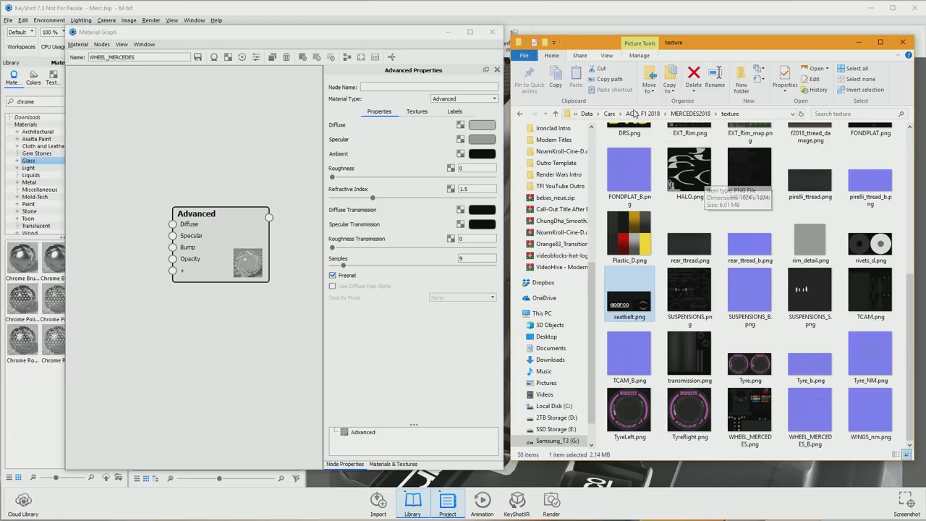
left_click(691, 114)
left_click_drag(680, 397, 240, 311)
left_click_drag(158, 291, 108, 253)
left_click_drag(230, 243, 227, 220)
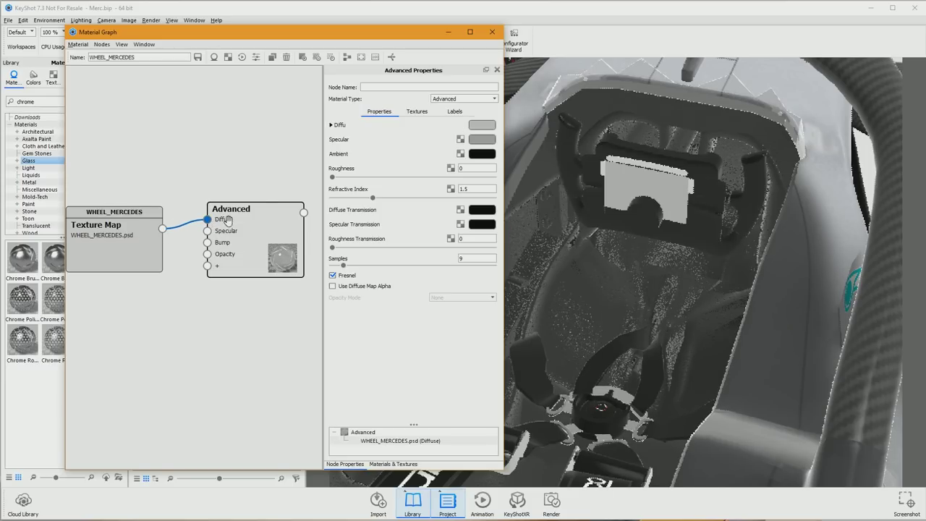
Set the WHEEL_MERCEDES texture to Tiled UV with UV mapping.
left_click(417, 111)
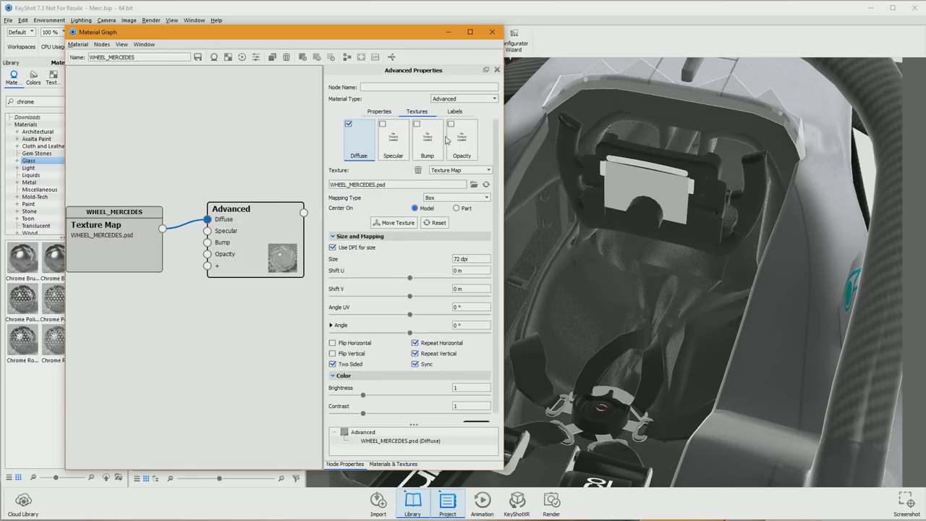
left_click(460, 170)
left_click(450, 196)
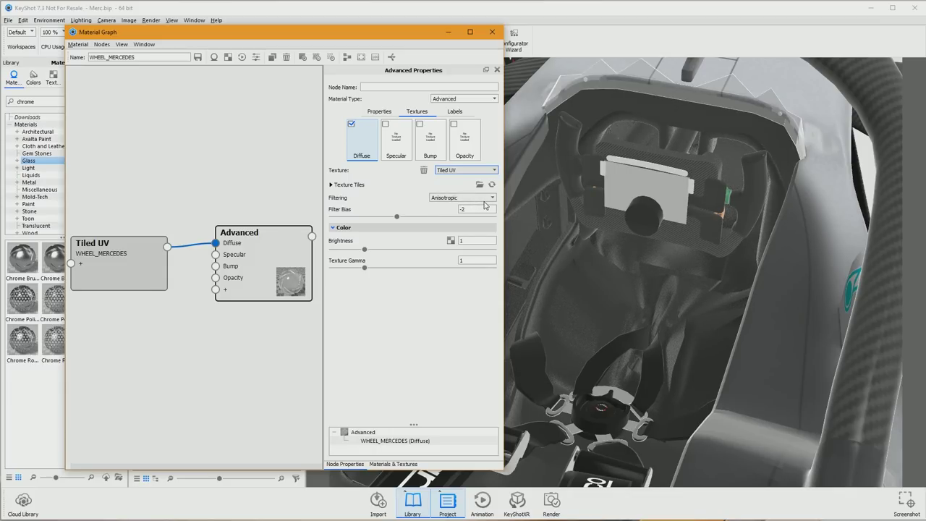
left_click(466, 170)
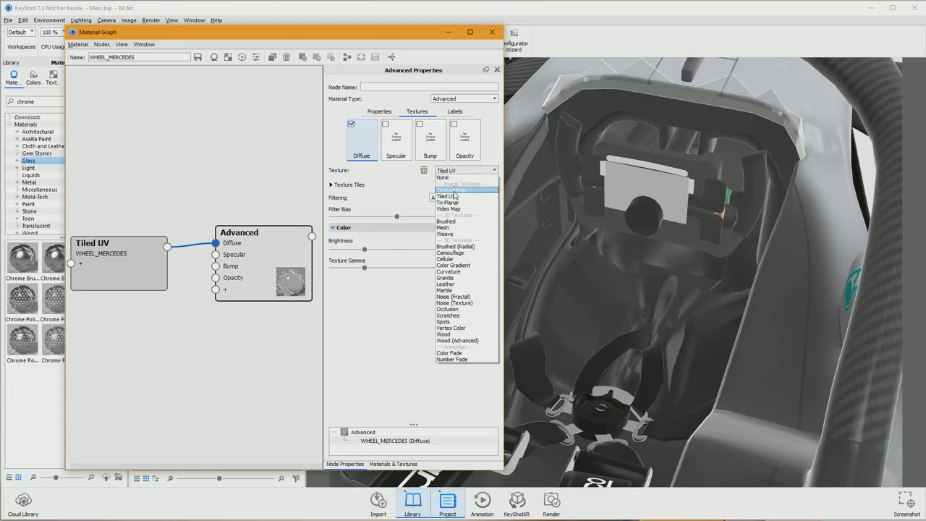
left_click(450, 178)
left_click(457, 197)
left_click(447, 229)
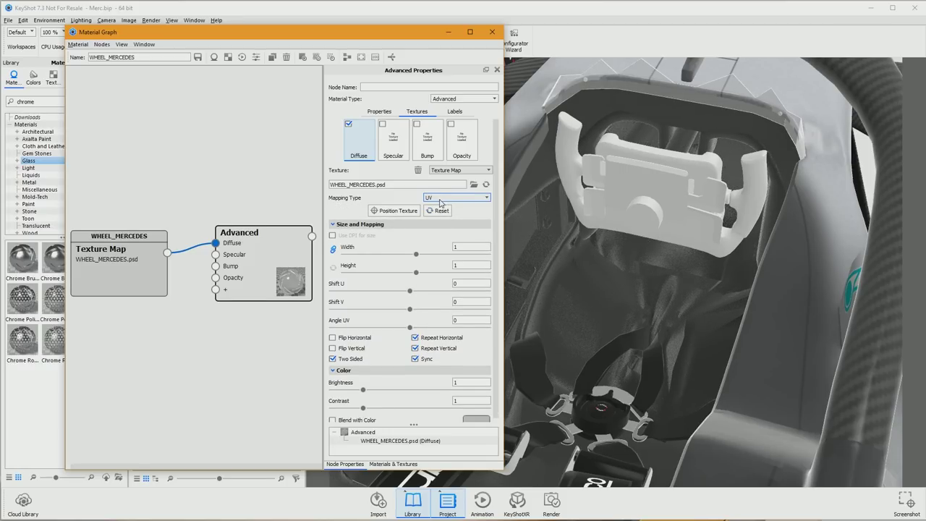
left_click(466, 170)
left_click(445, 340)
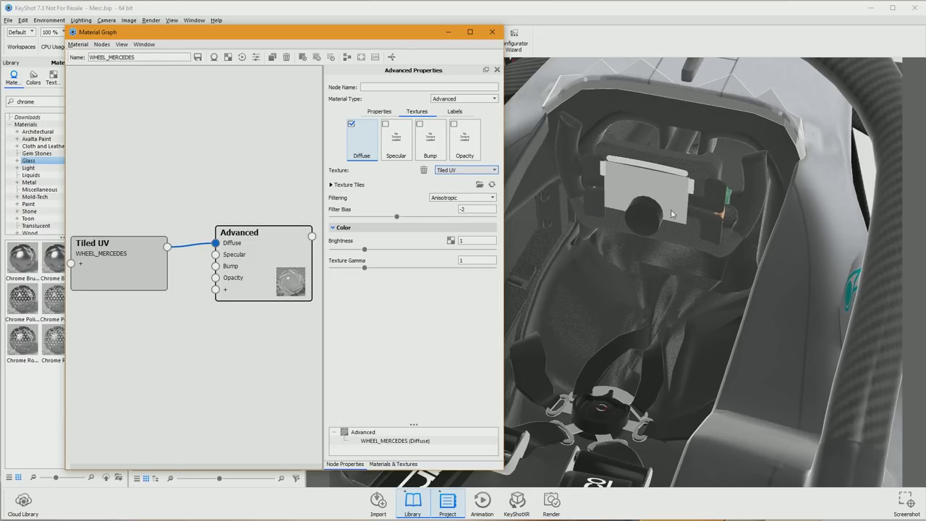
scroll(742, 208, "up", 3)
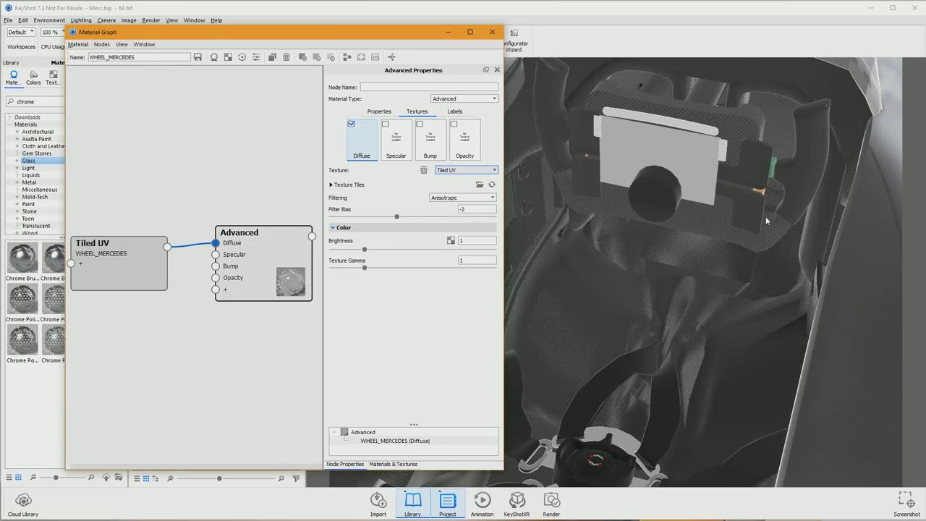
Change the steering wheel material type to Paint and close the graph.
right_click(658, 188)
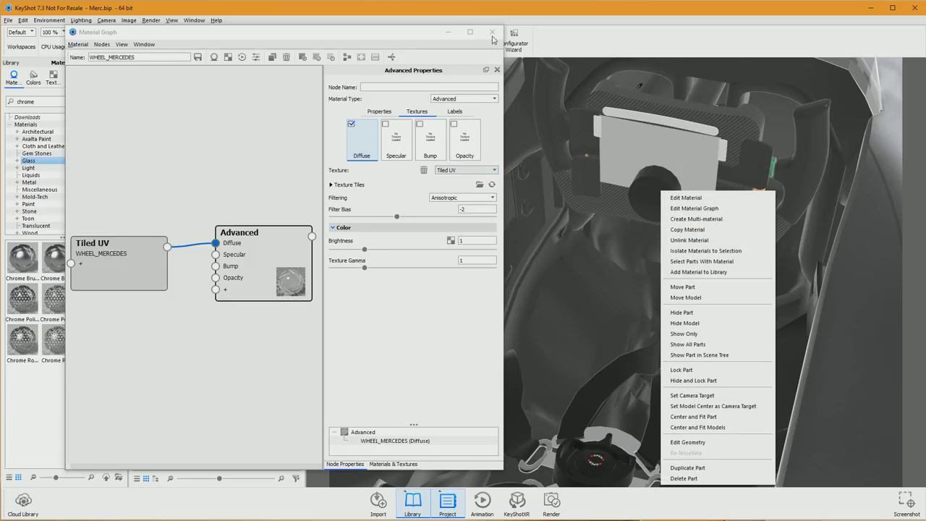
left_click(463, 99)
left_click(463, 99)
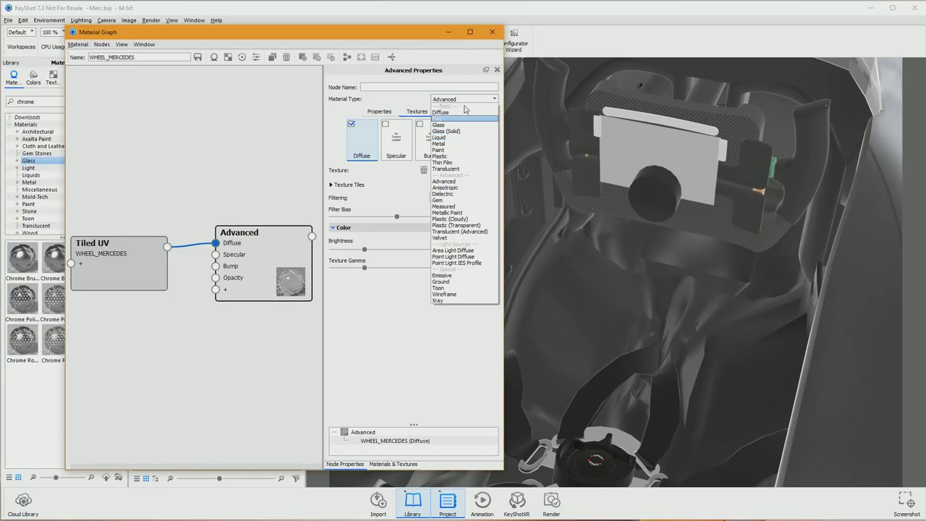
left_click(453, 152)
left_click(492, 32)
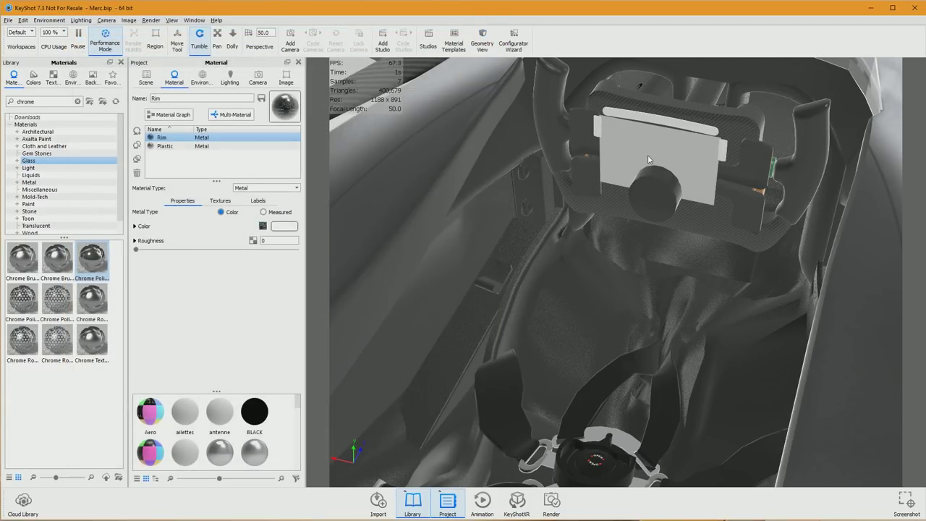
right_click(659, 188)
Delete the steering wheel part, then undo the deletion to restore it.
left_click(647, 195)
right_click(651, 195)
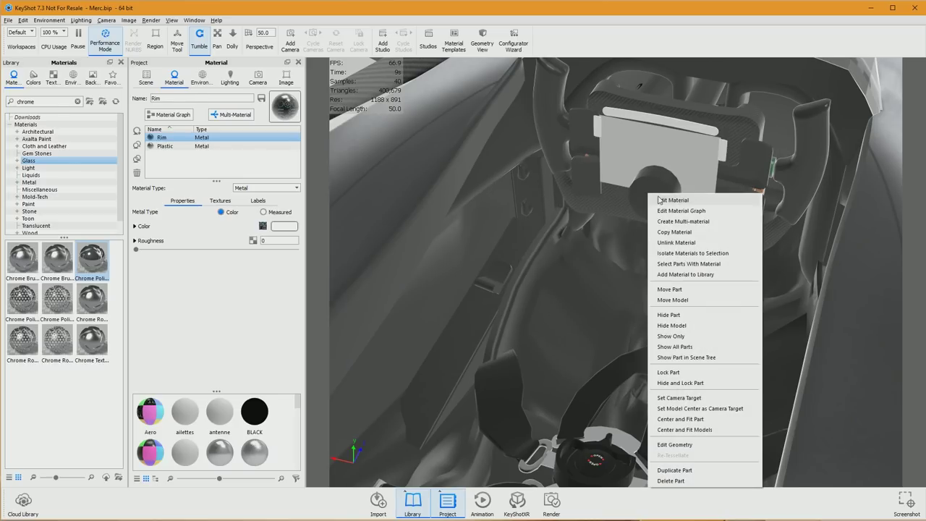
left_click(670, 480)
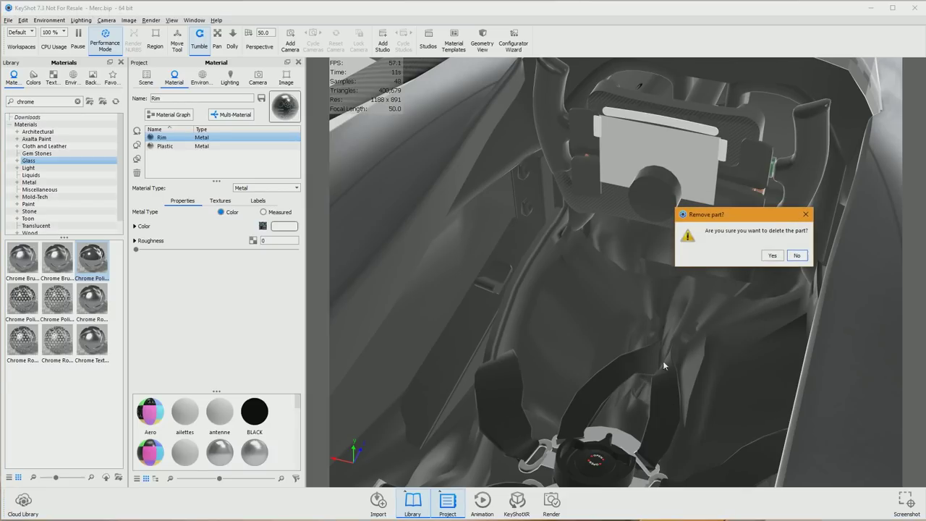
left_click(772, 258)
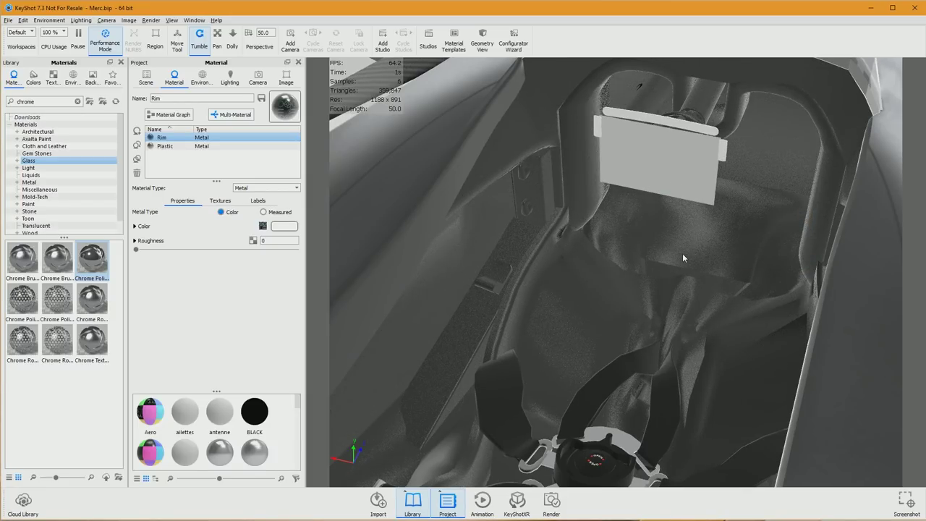
key("ctrl+z")
Open the steering wheel's windows_lcd material graph and reposition its Advanced node.
left_click_drag(643, 175, 724, 196)
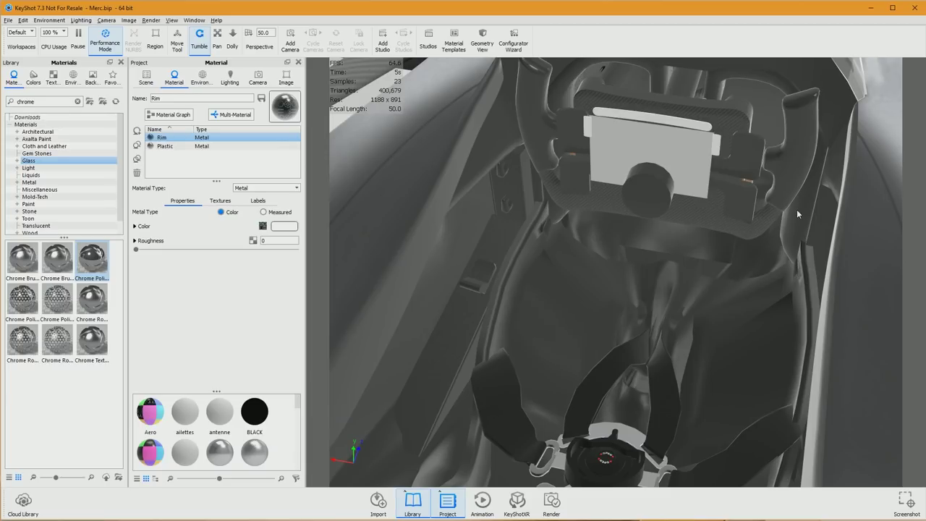
right_click(693, 155)
left_click(752, 169)
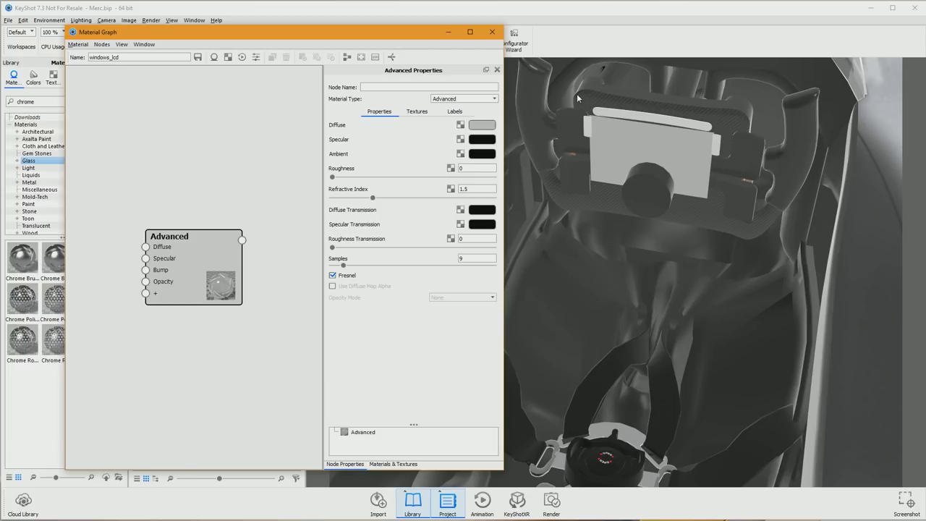
left_click_drag(196, 258, 282, 182)
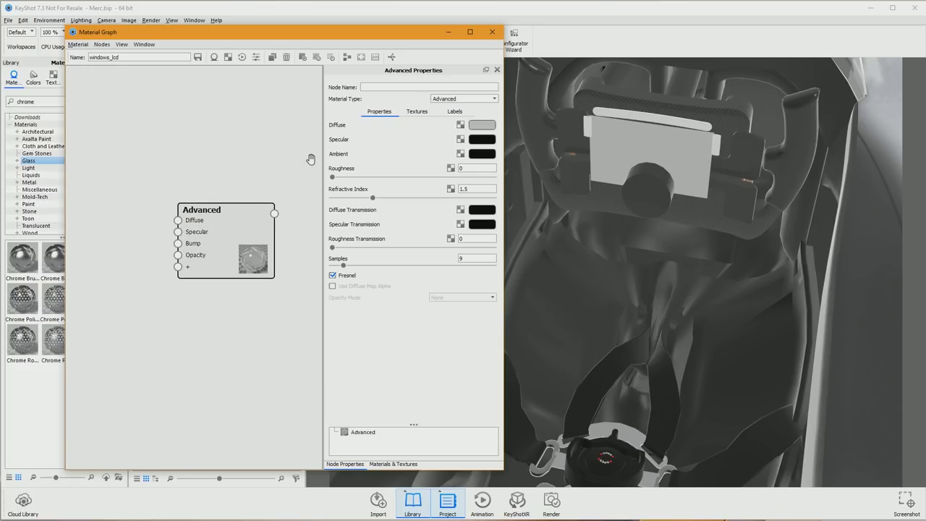
left_click(413, 112)
left_click(381, 113)
Browse the texture folder, picking out EXT_Rim_map.png and WHEEL_MERCEDES.png.
key("alt+Tab")
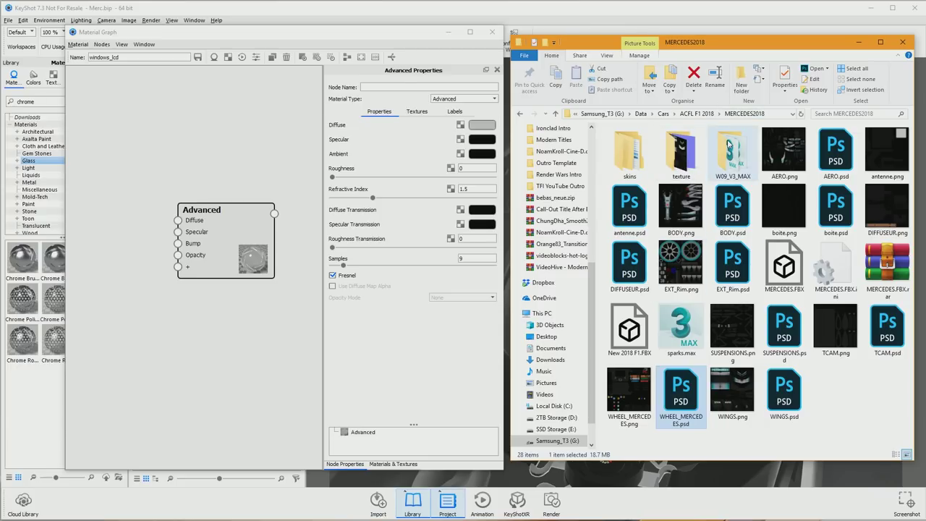
double_click(689, 154)
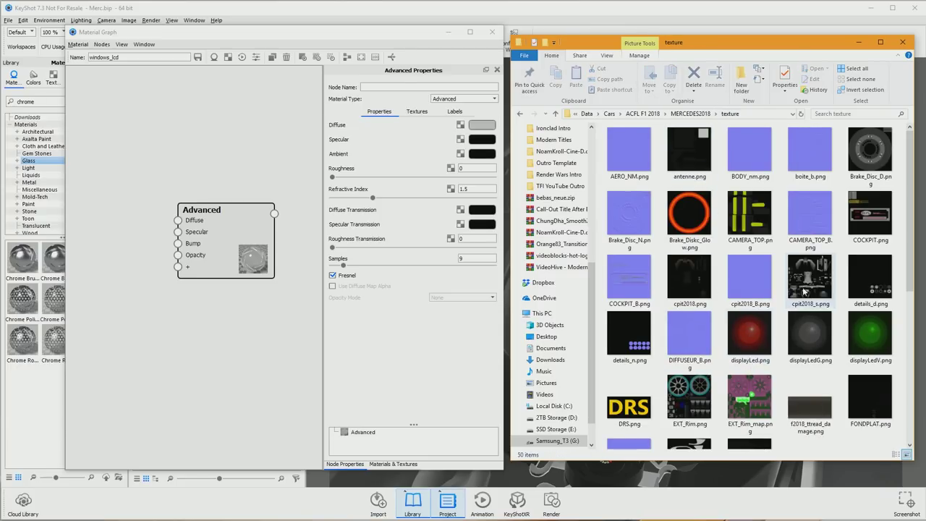
scroll(801, 314, "down", 5)
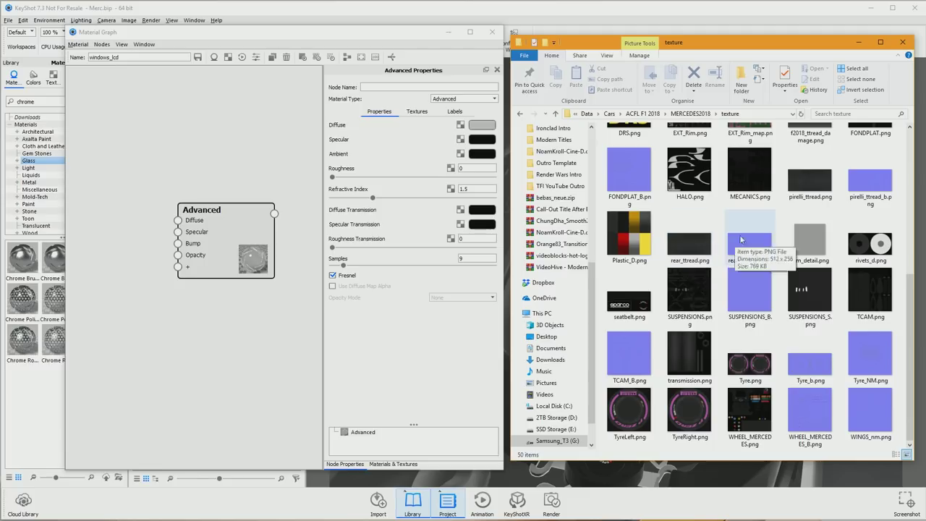
scroll(745, 238, "up", 3)
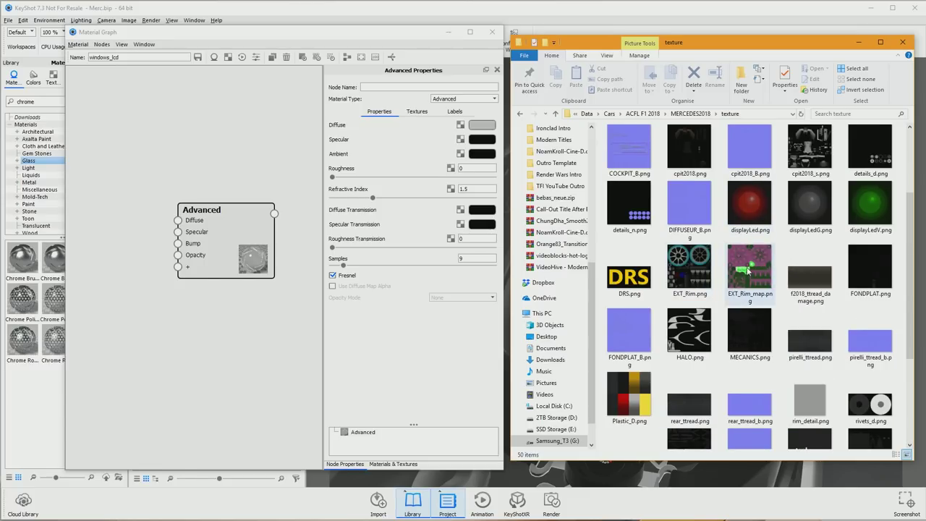
left_click(734, 268)
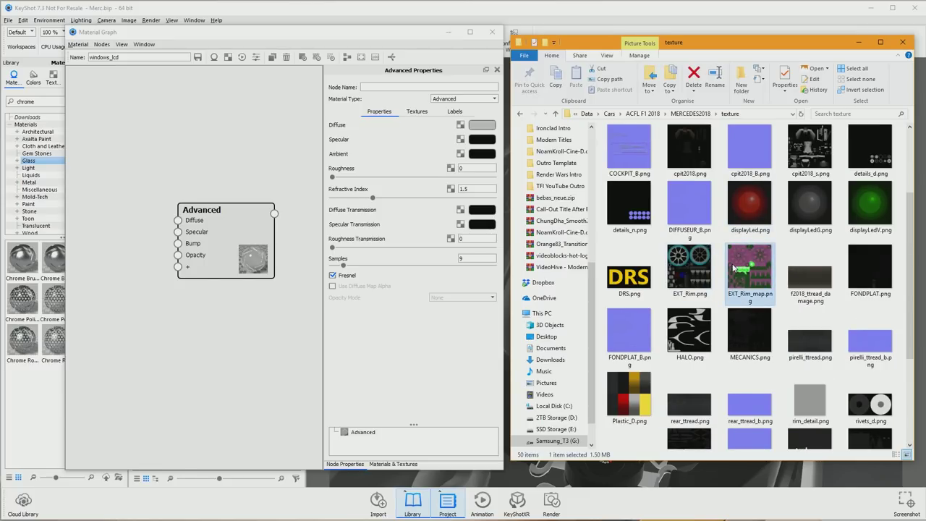
scroll(734, 267, "down", 3)
left_click(753, 449)
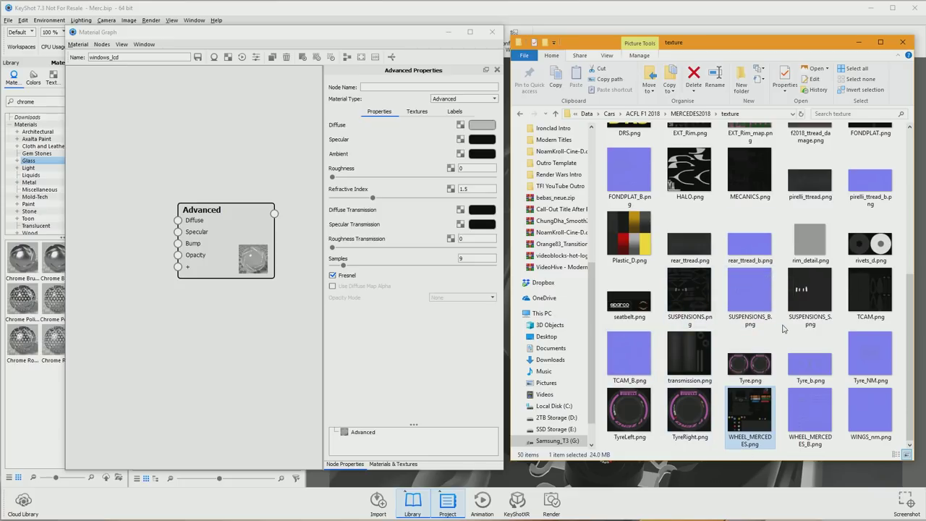
scroll(815, 313, "up", 3)
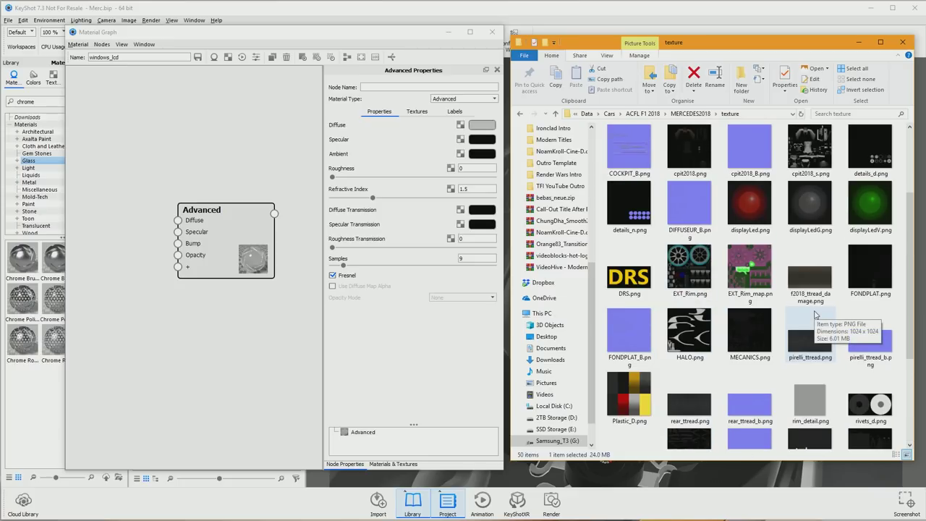
scroll(815, 310, "up", 2)
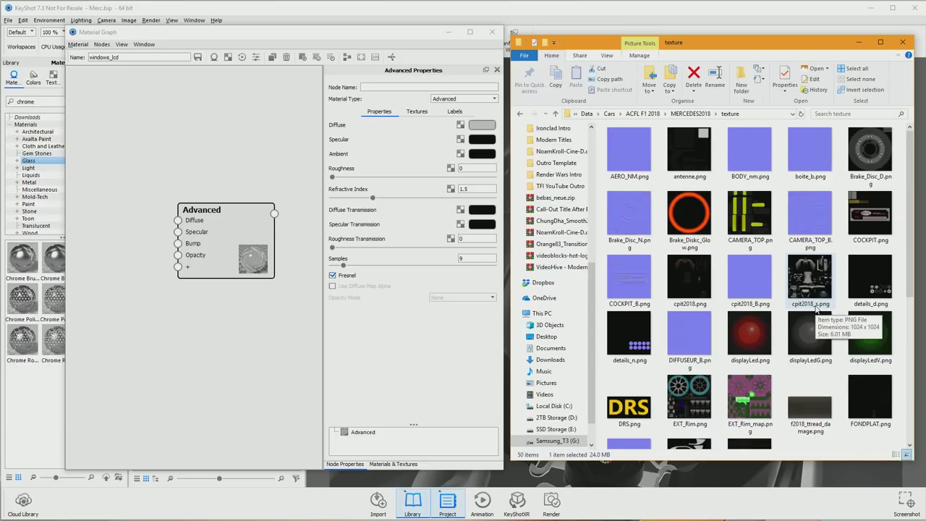
Look through the MERCEDES2018 skins\Lhamilton folder, then close File Explorer.
key("alt+Up")
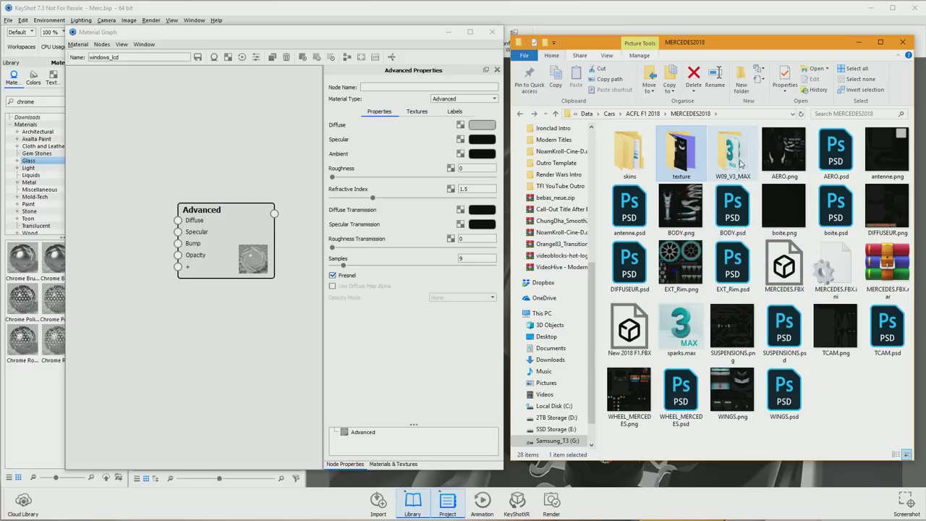
double_click(635, 167)
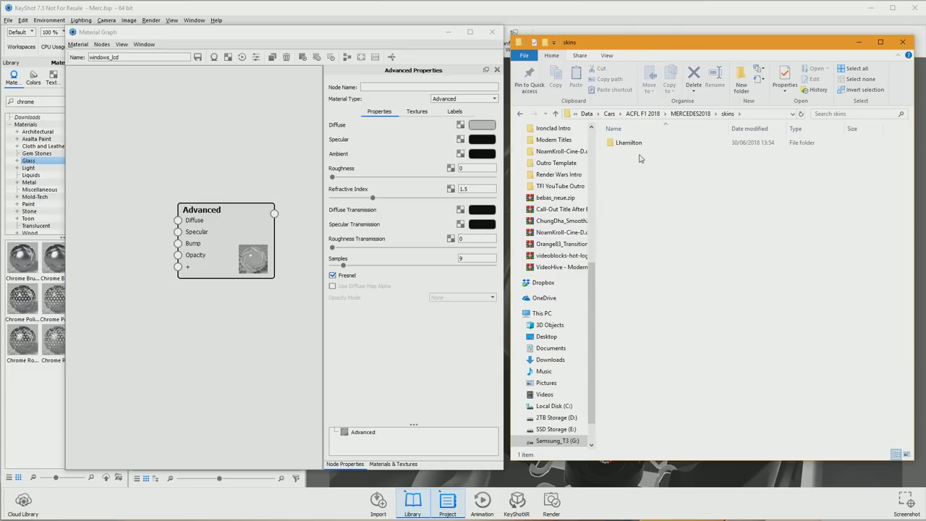
double_click(636, 158)
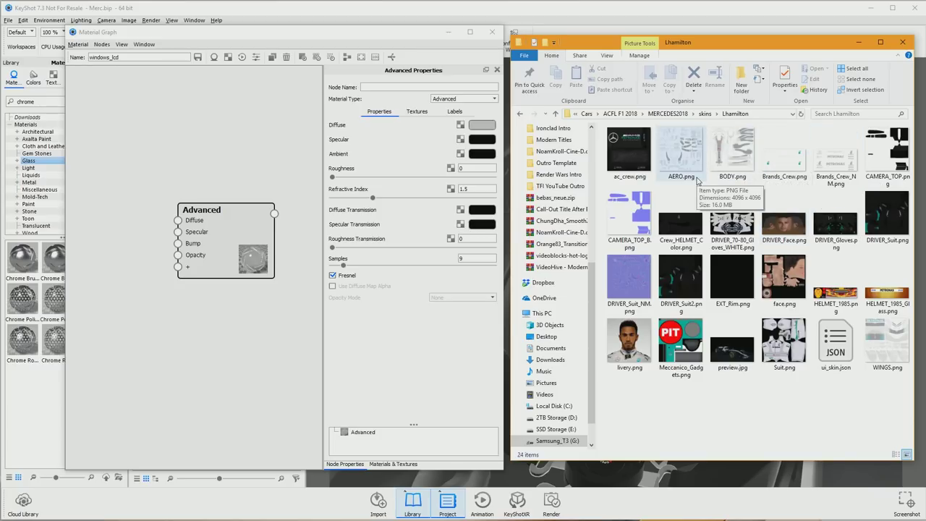
left_click(901, 42)
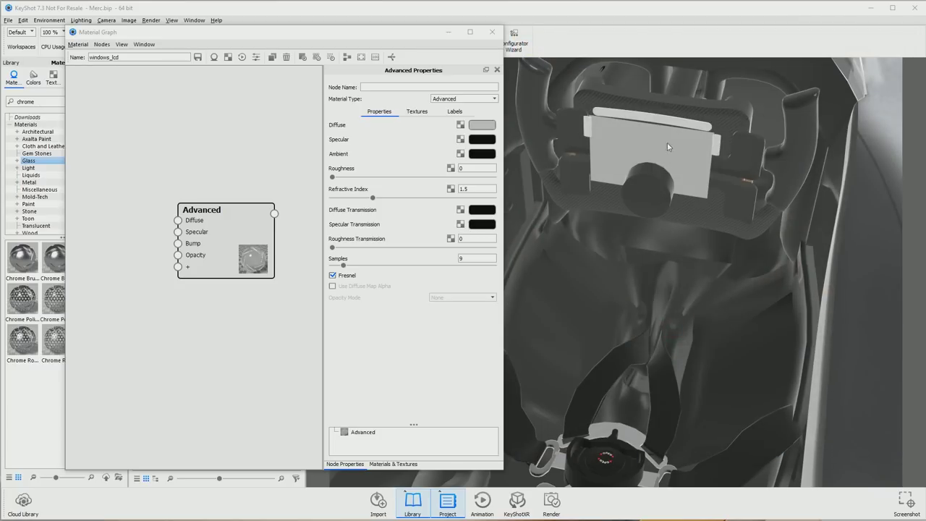
Close the material graph and delete the steering wheel part and its white display part.
left_click(491, 32)
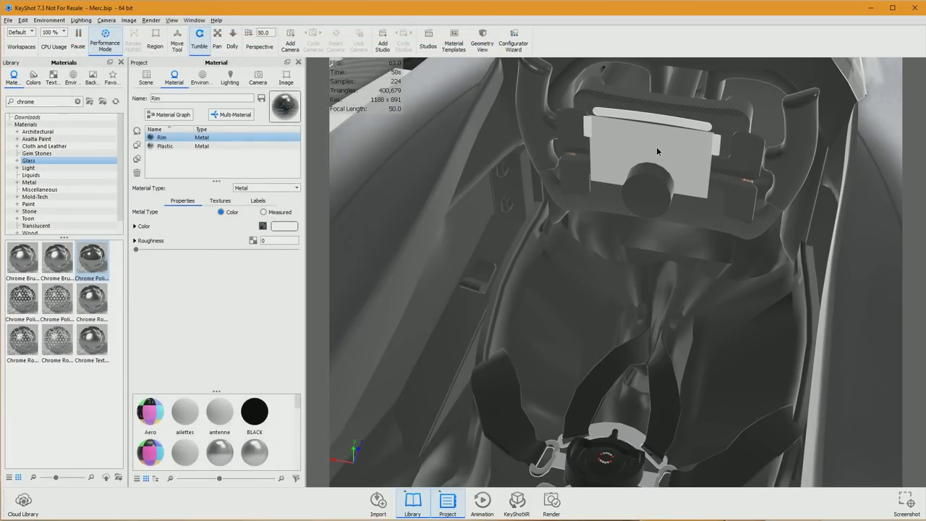
right_click(690, 137)
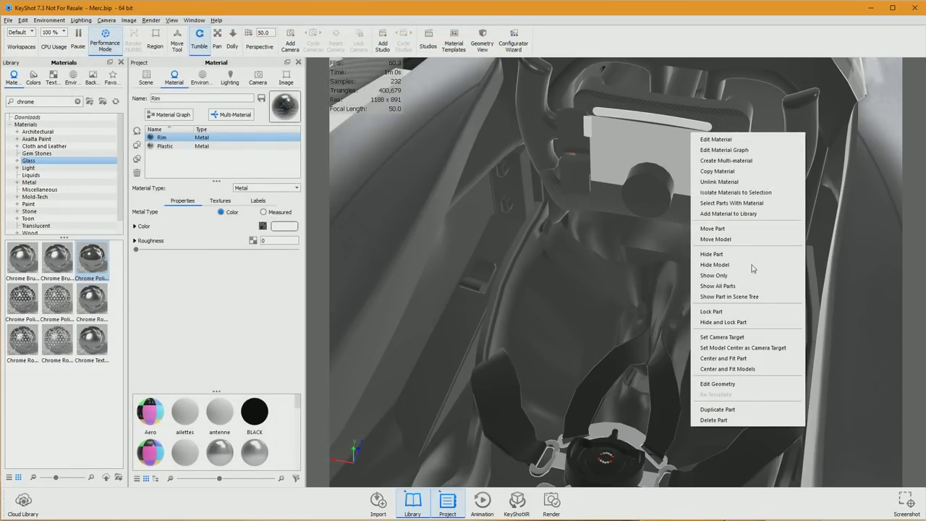
left_click(715, 419)
left_click(771, 258)
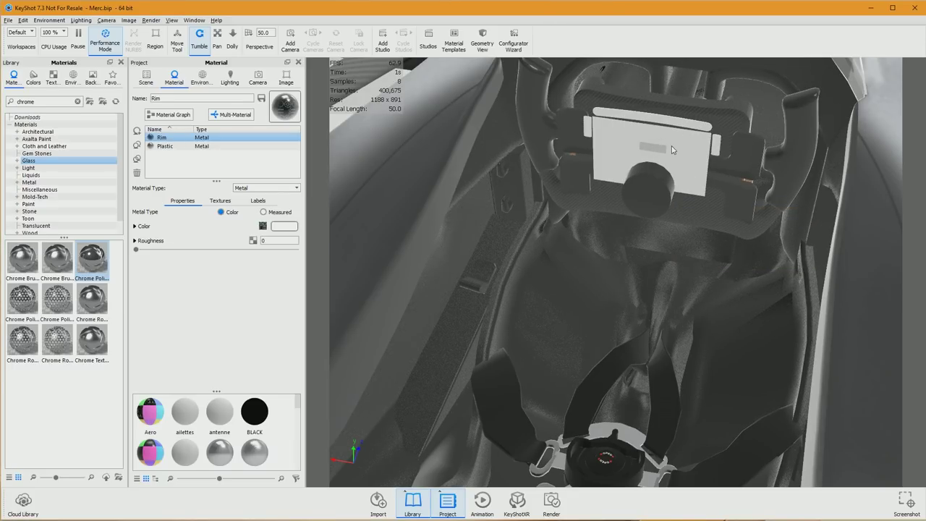
right_click(679, 147)
left_click(714, 427)
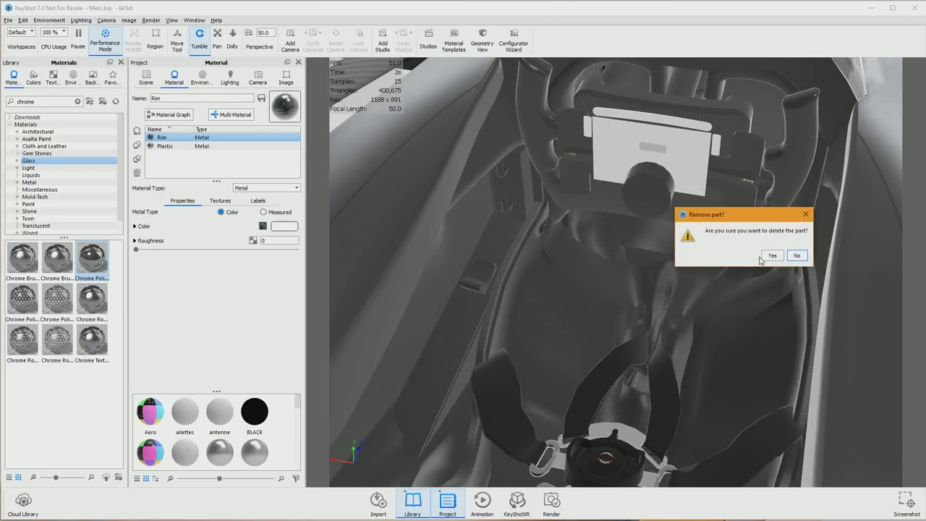
left_click(766, 253)
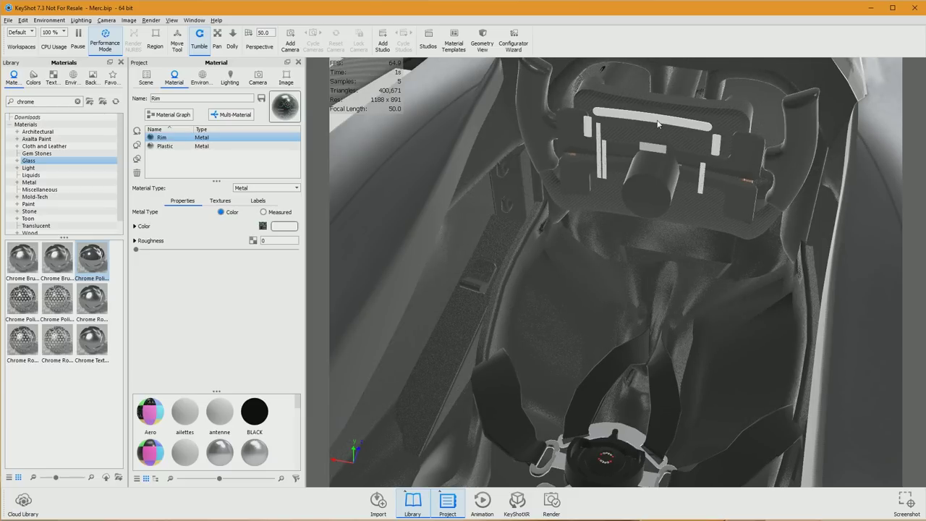
Show the Scene tree and delete the BASE_LED part.
right_click(658, 124)
left_click(147, 78)
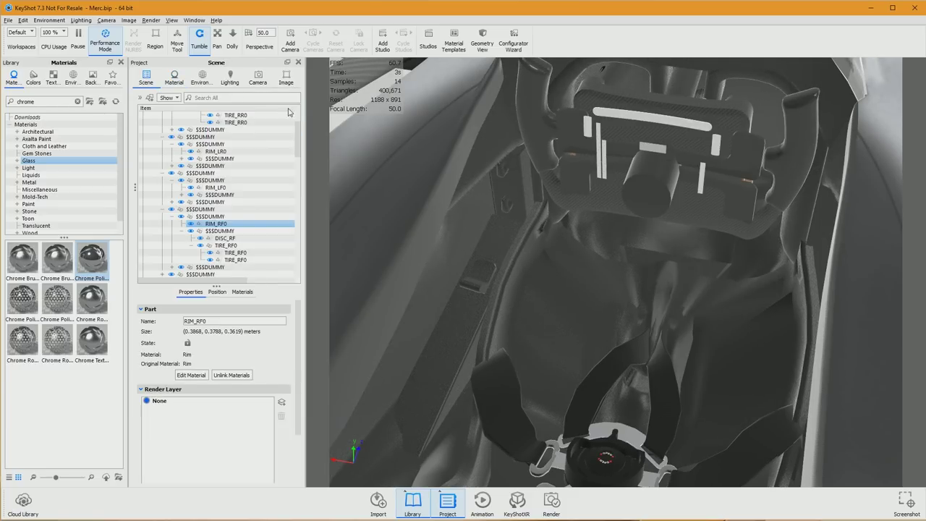
left_click(212, 210)
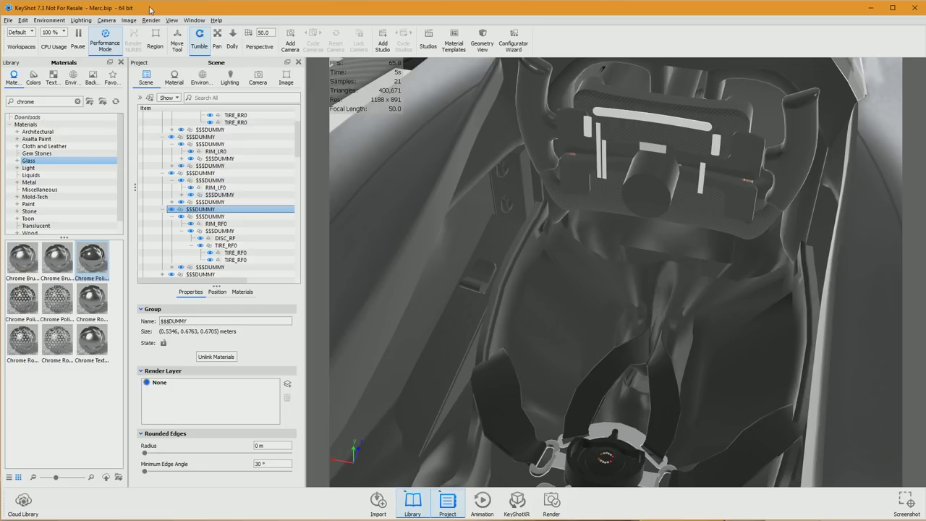
left_click(170, 20)
left_click(170, 21)
left_click(598, 137)
left_click(624, 117)
key("Delete")
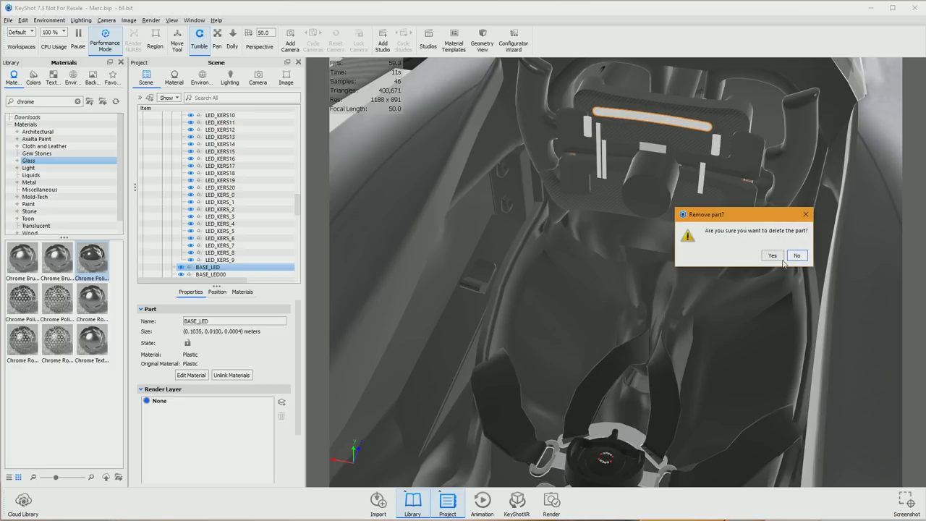
key("Return")
Delete the LED parts from LED_KERS_9 up through DRS_ICON_0.
left_click(597, 132)
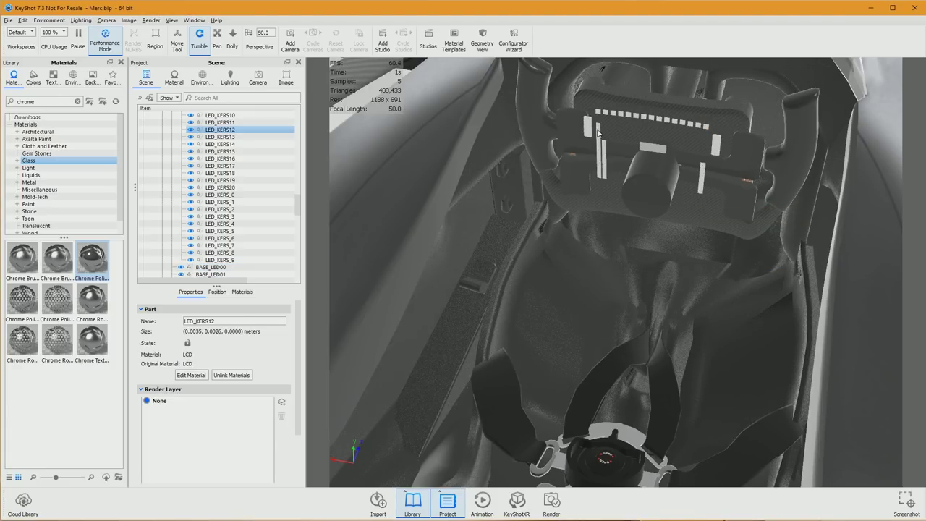
left_click(228, 259)
scroll(231, 217, "up", 5)
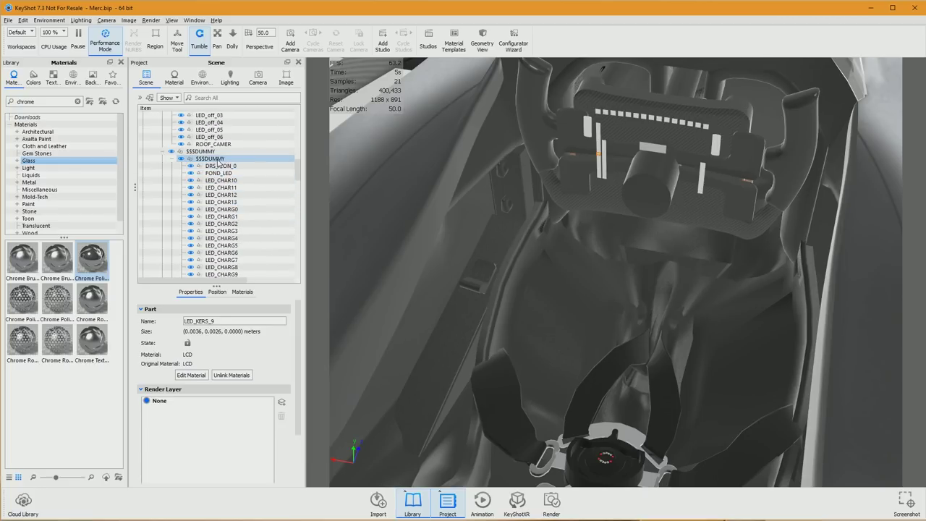
left_click(220, 166, "shift")
right_click(222, 167)
left_click(236, 414)
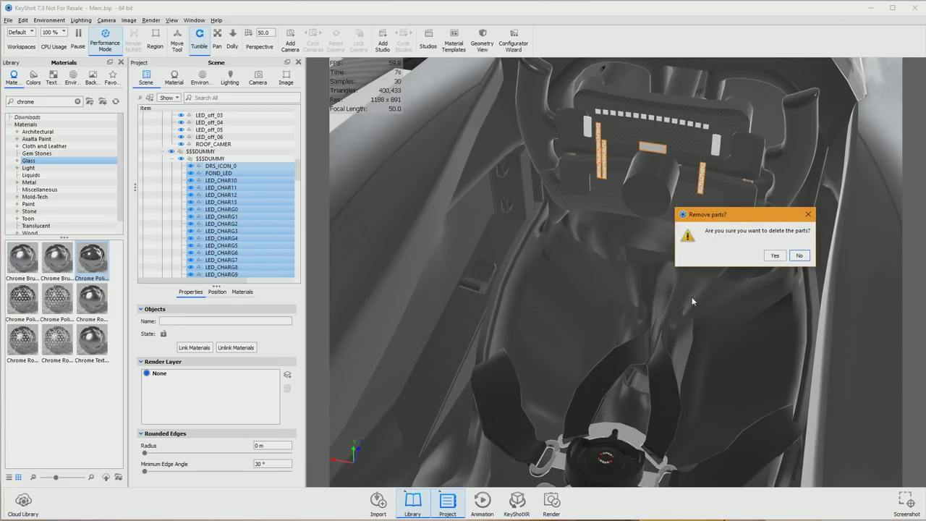
left_click(775, 255)
Delete the LED parts from LED_DRS_0 through LED_RPM_9.
left_click(210, 267)
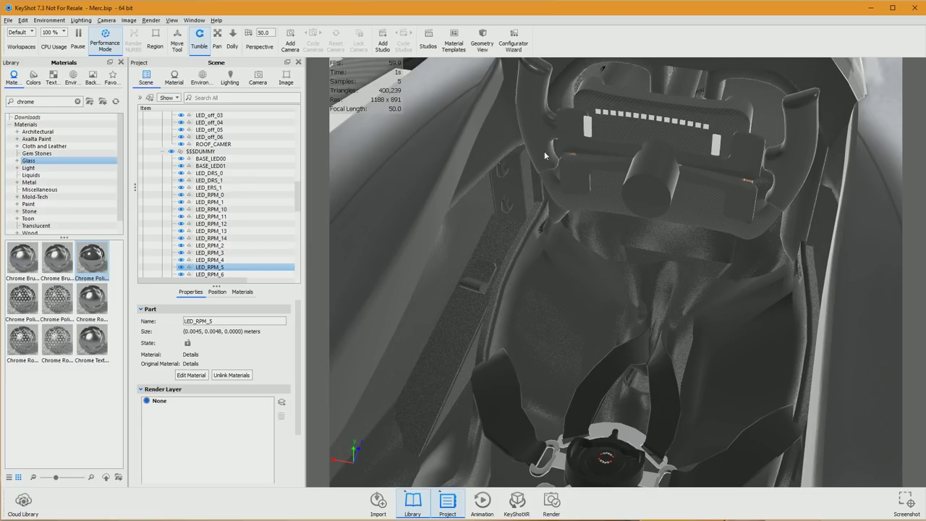
left_click(209, 173)
scroll(217, 185, "down", 5)
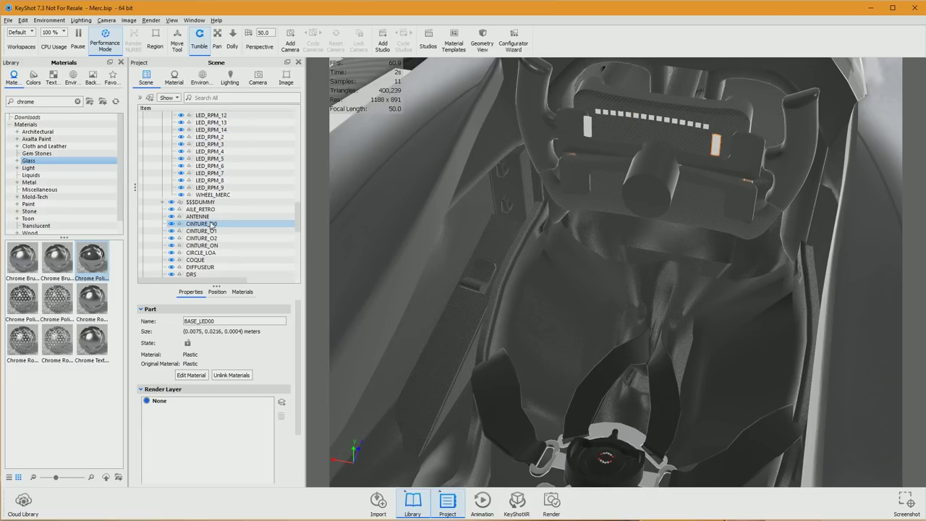
left_click(221, 188, "shift")
right_click(223, 188)
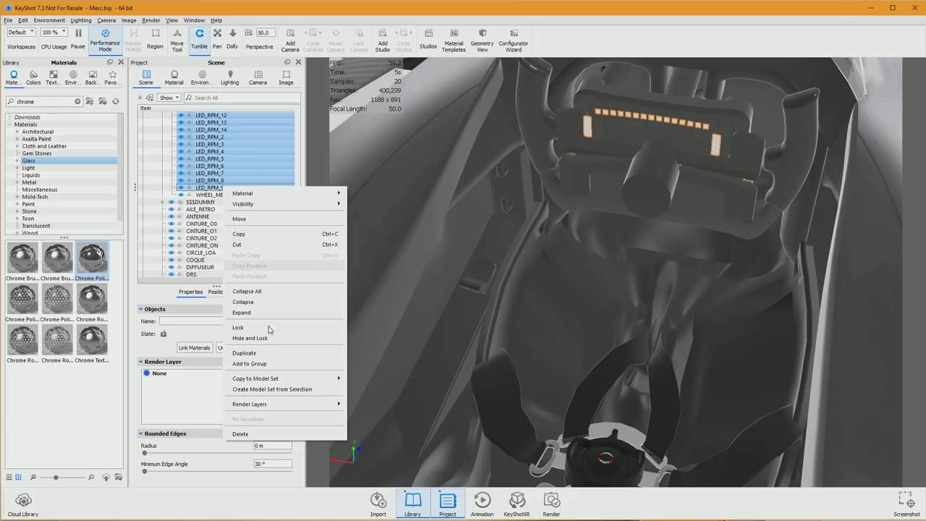
left_click(246, 433)
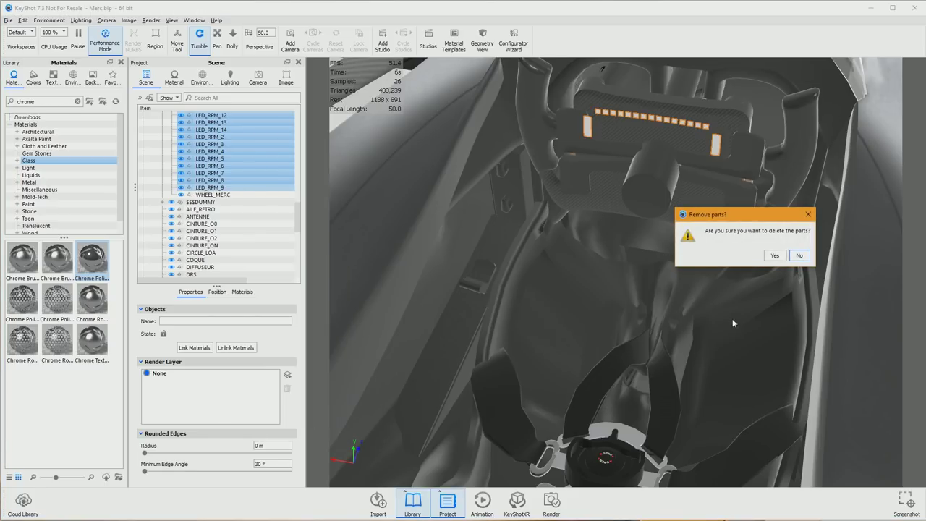
left_click(774, 256)
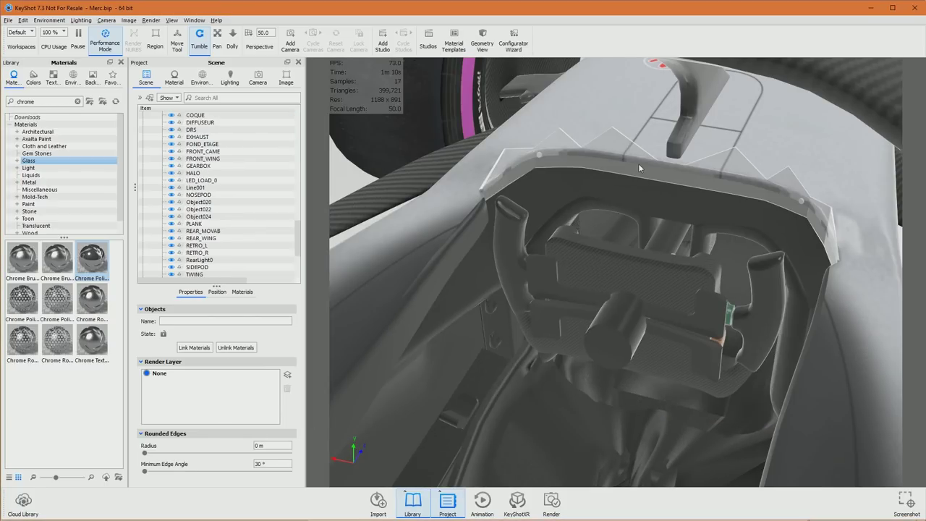
Select the steering wheel's parent $$$DUMMY group in the Scene tree and show its Position settings.
left_click_drag(653, 246, 700, 230)
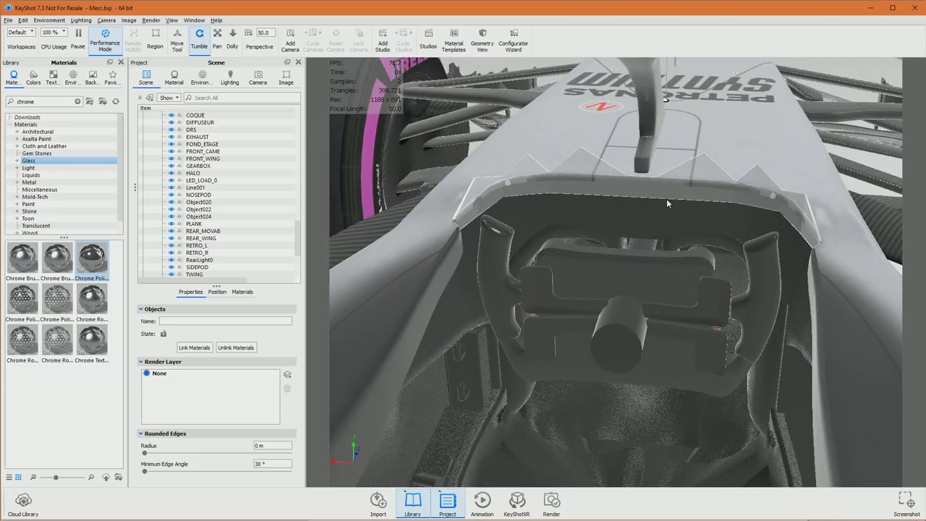
left_click(609, 283)
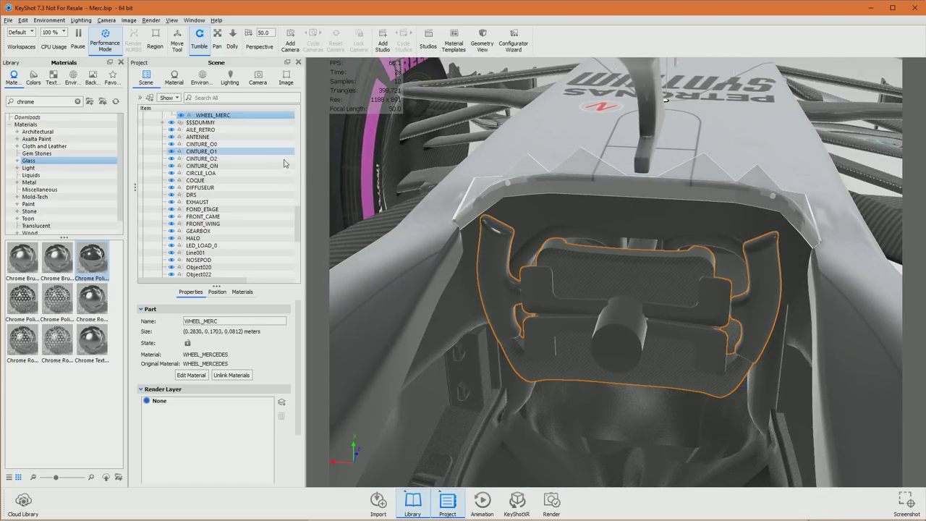
scroll(299, 211, "up", 2)
scroll(298, 211, "up", 1)
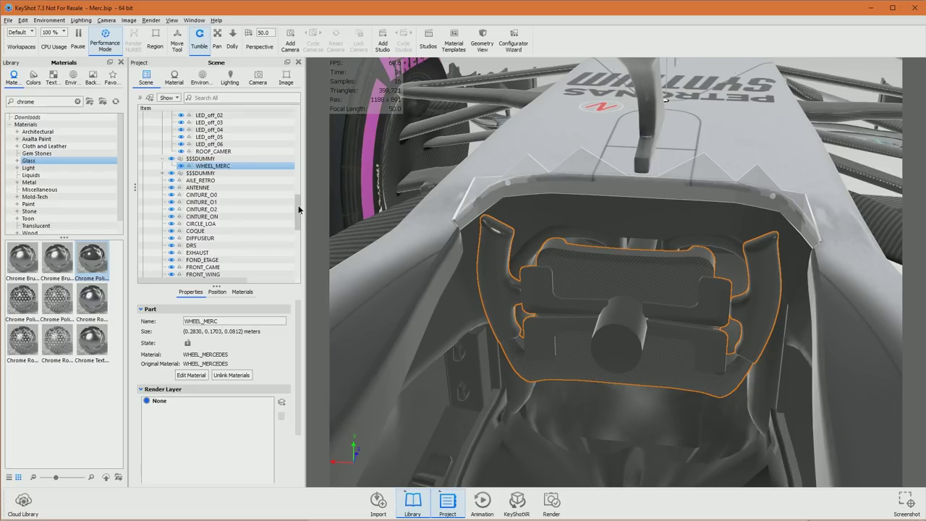
left_click(205, 158)
left_click(209, 165)
left_click(206, 160)
left_click(209, 167)
left_click(209, 159)
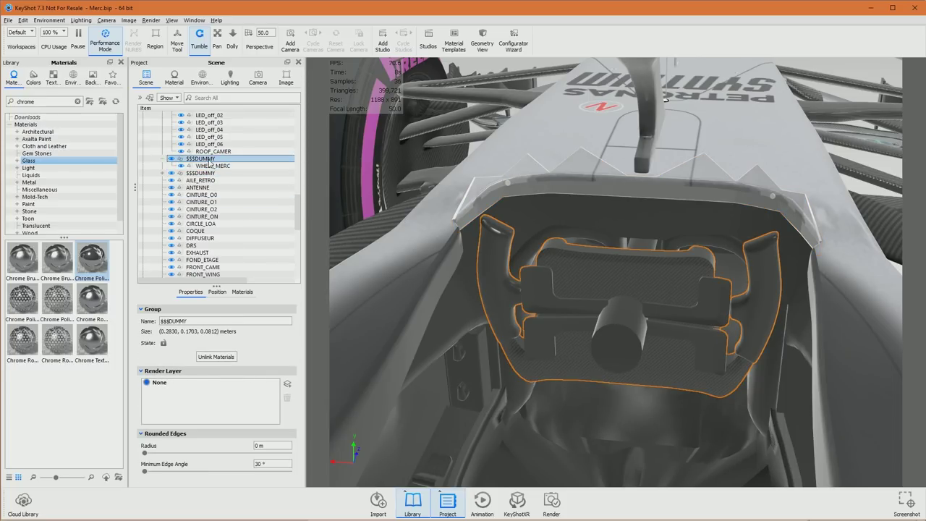
left_click(217, 292)
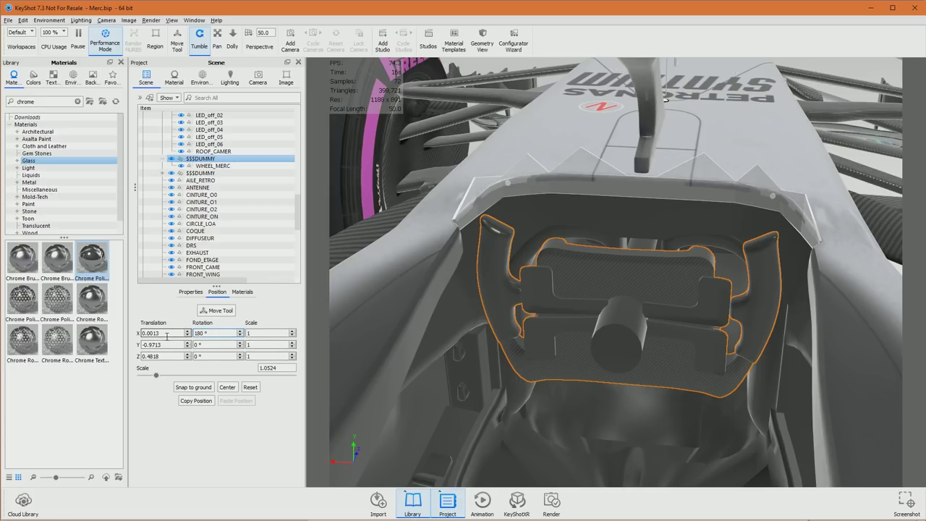
Apply the 180° X rotation to the wheel and nudge its height with the Move Tool.
key("Return")
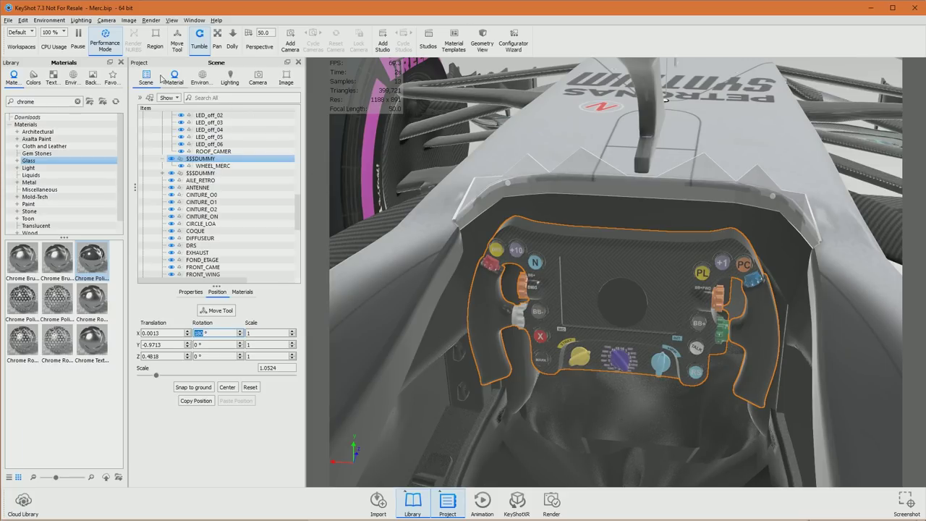
left_click(177, 40)
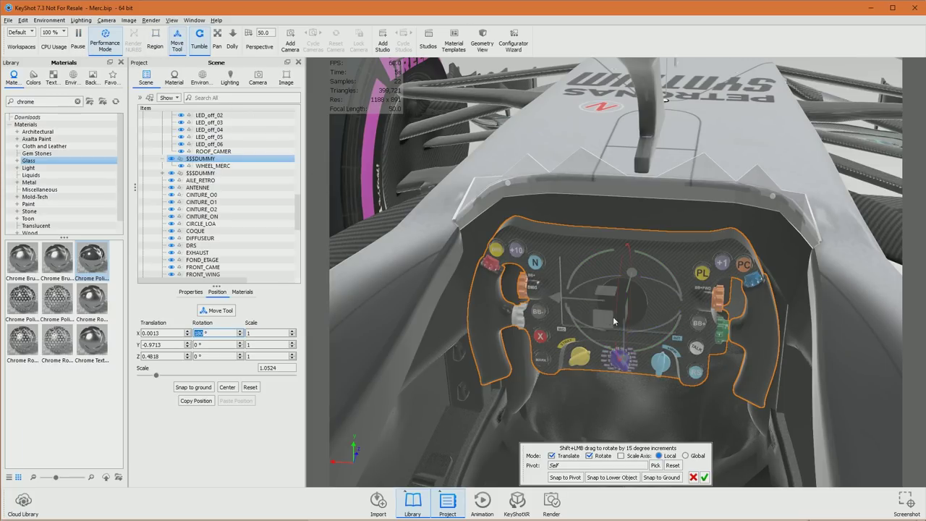
left_click_drag(635, 273, 734, 287)
key("ctrl+z")
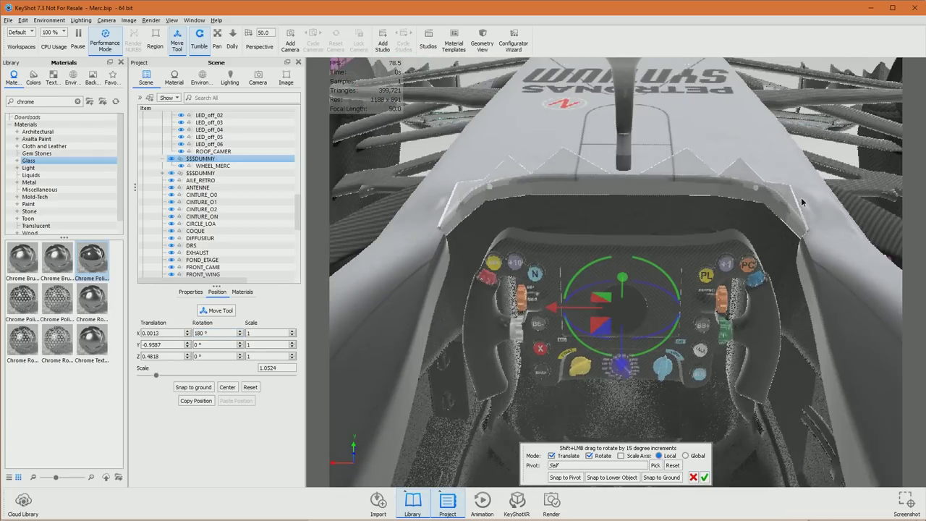
left_click_drag(624, 280, 609, 295)
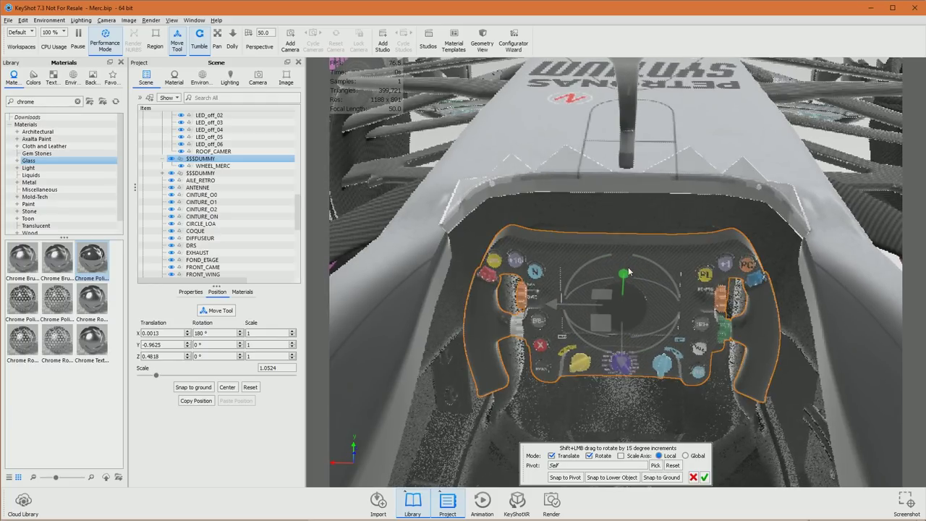
left_click(703, 478)
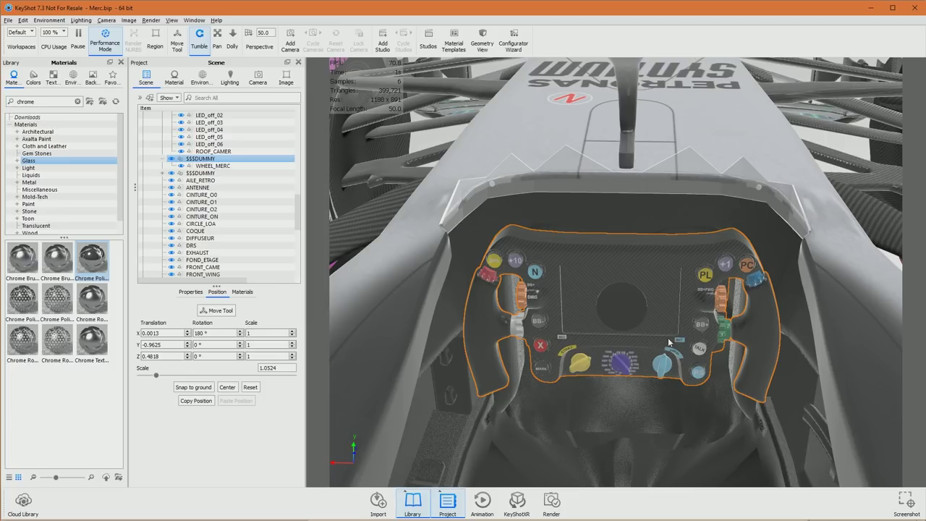
Open the WHEEL_MERCEDES material graph and reposition its Tiled UV node.
right_click(605, 273)
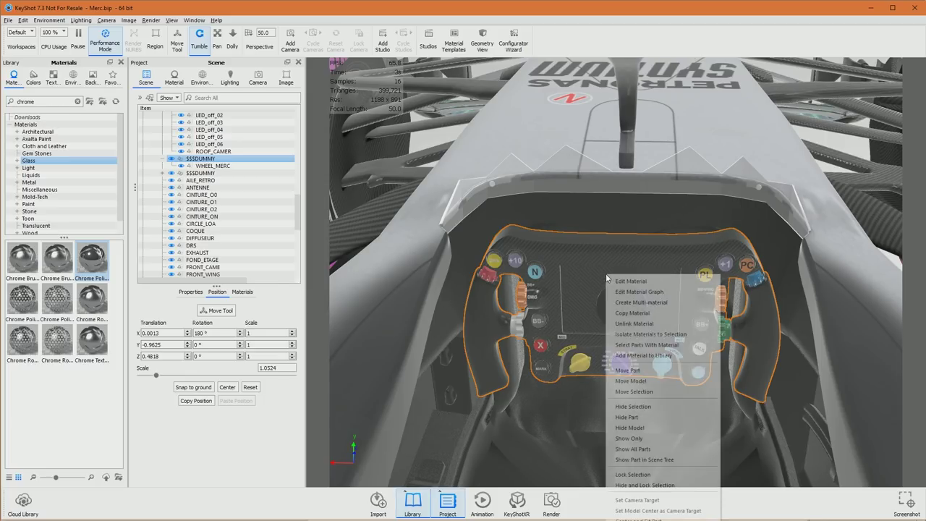
left_click(362, 182)
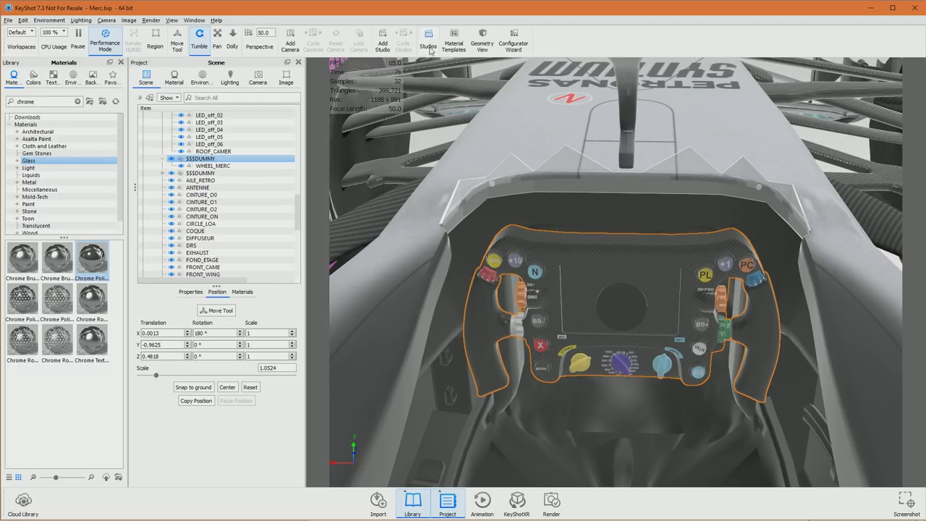
right_click(577, 268)
left_click(610, 280)
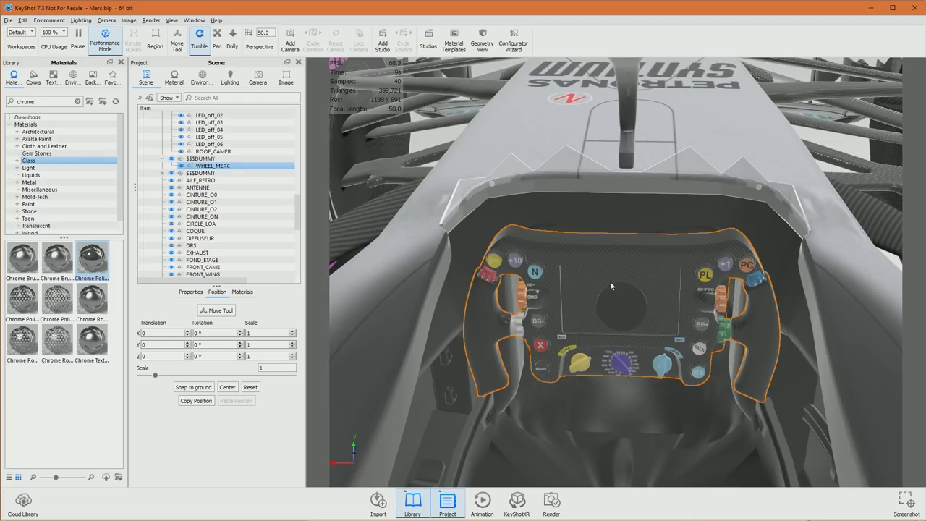
left_click_drag(157, 271, 163, 244)
right_click(165, 332)
left_click(124, 418)
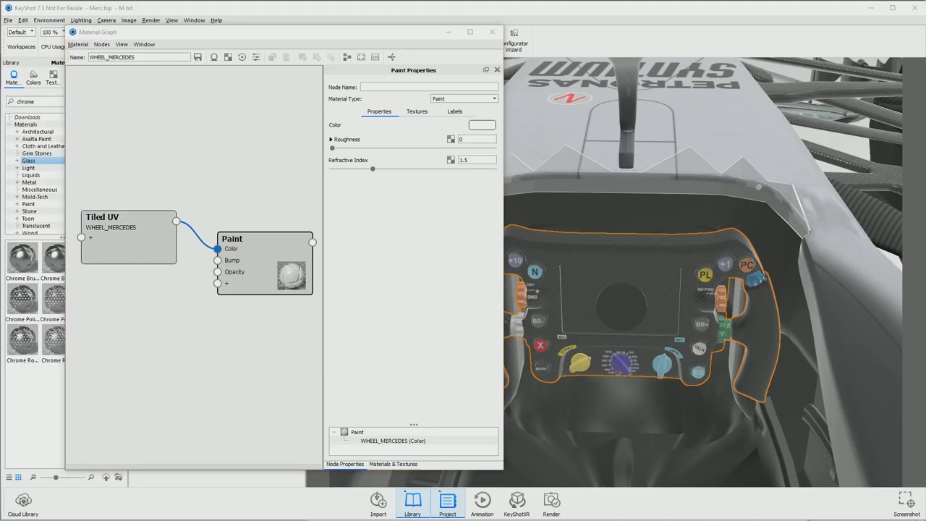
Drag WHEEL_MERCEDES_B.png from the MERCEDES2018 texture folder into the graph as the bump texture.
key("super+e")
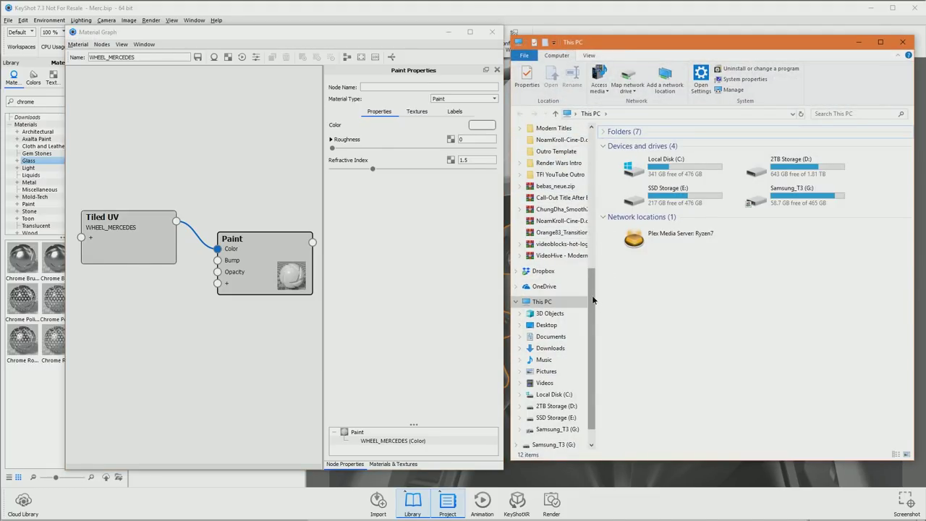
left_click(554, 216)
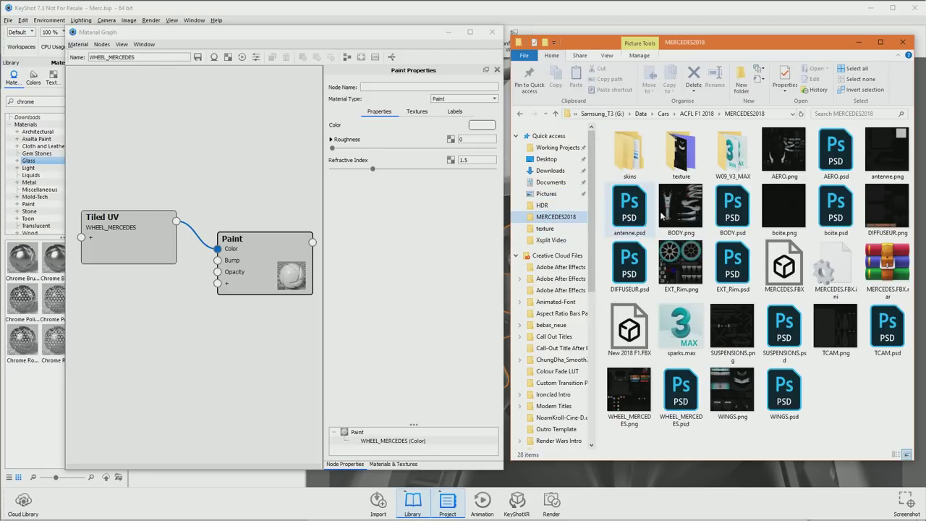
double_click(681, 154)
scroll(816, 402, "down", 5)
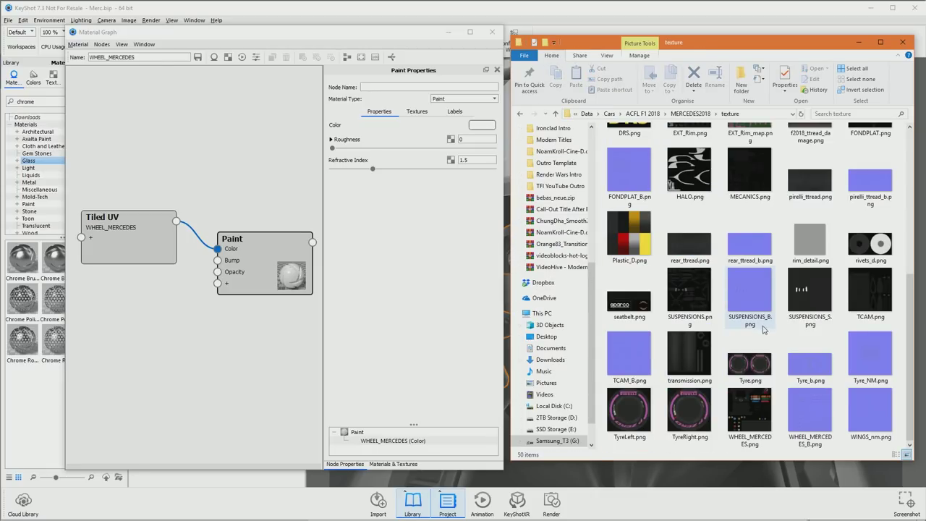
mouse_move(816, 407)
left_mouse_down()
mouse_move(549, 354)
mouse_move(130, 340)
mouse_move(126, 320)
mouse_move(217, 260)
left_mouse_up()
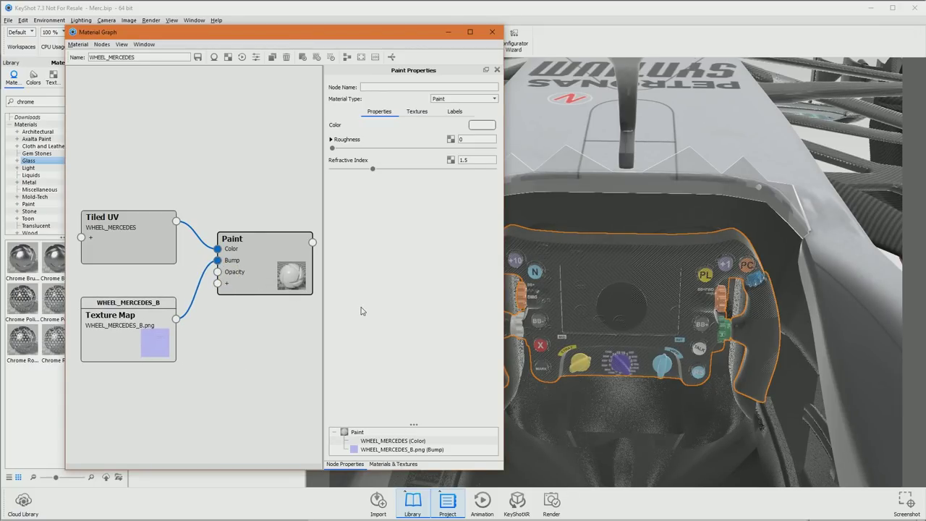
Set the bump texture to UV mapping as a normal map with height 2, then close the graph.
left_click(416, 111)
left_click(410, 137)
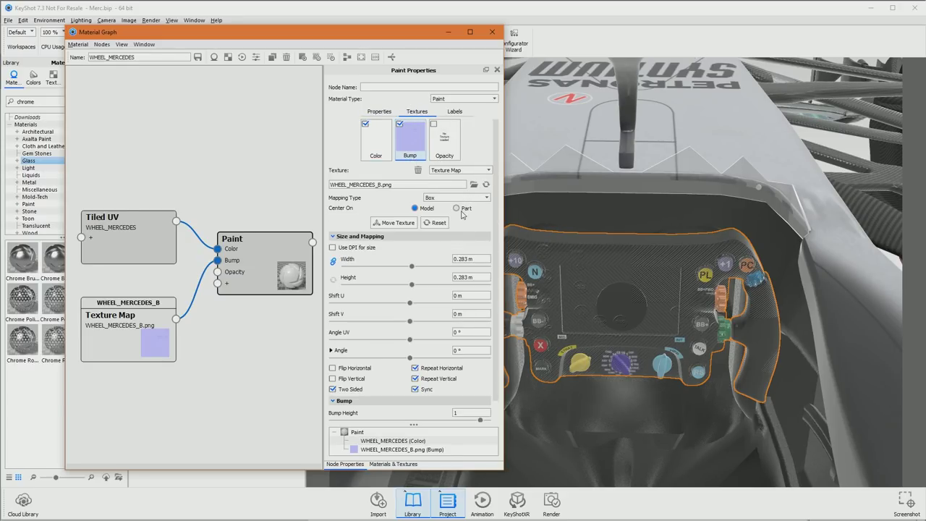
left_click(459, 198)
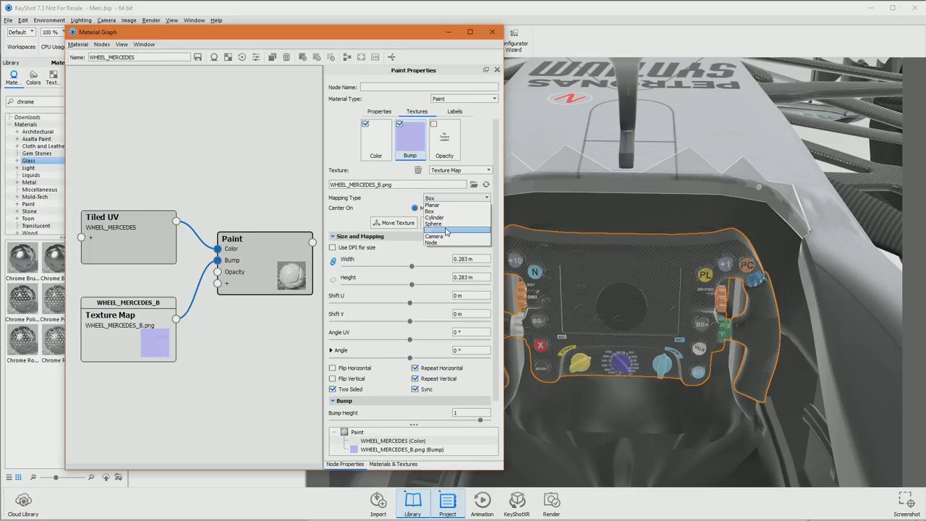
left_click(446, 230)
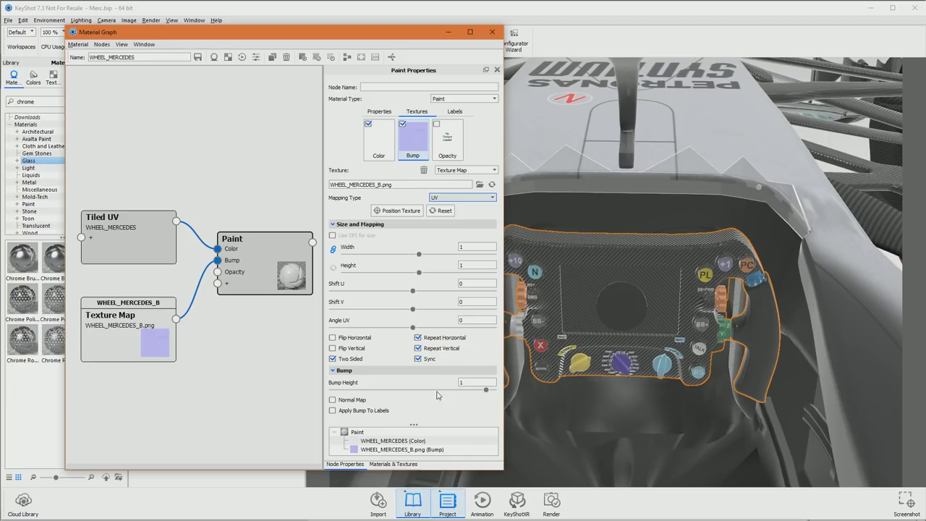
left_click(347, 400)
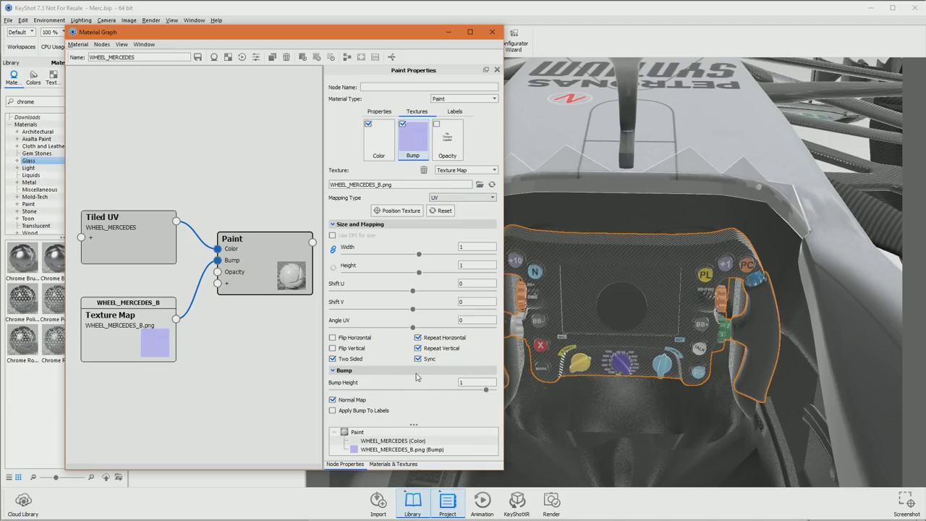
type("2")
key("Return")
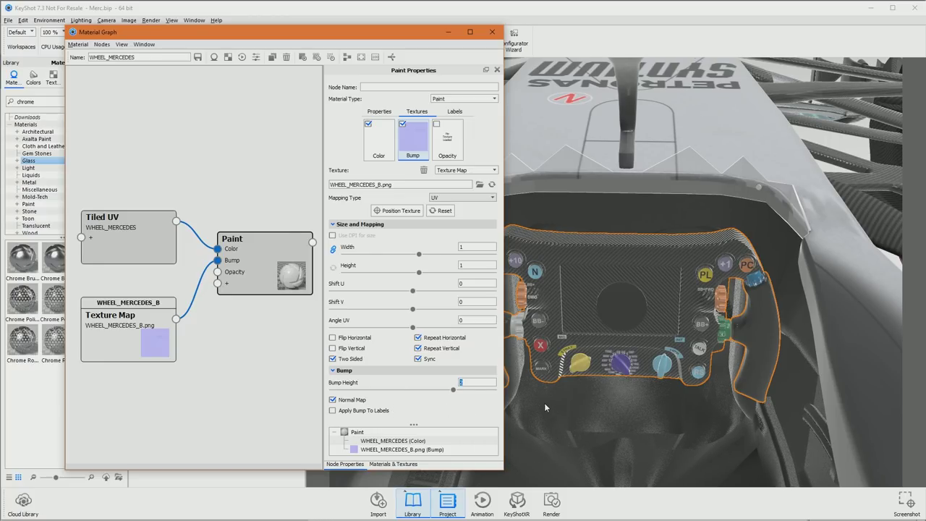
left_click(492, 32)
scroll(700, 197, "down", 6)
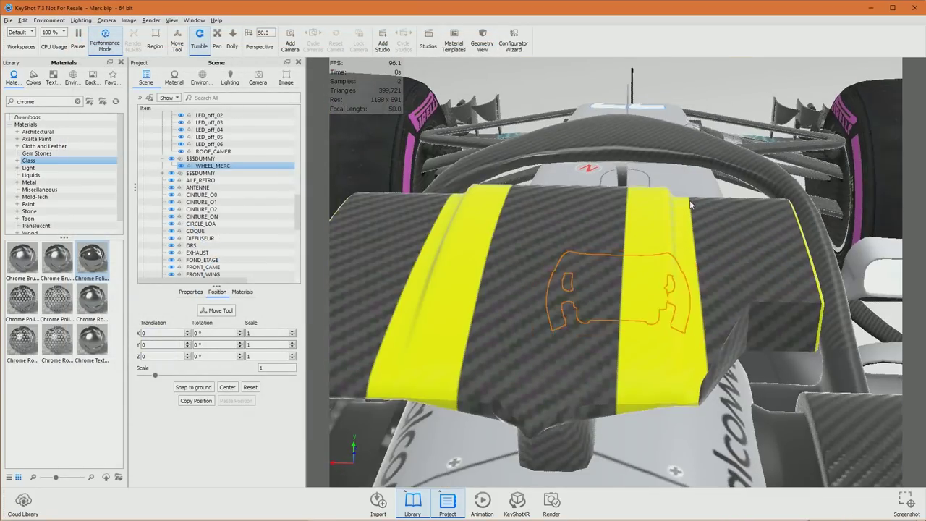
scroll(690, 204, "down", 2)
left_click_drag(690, 204, 720, 245)
scroll(719, 243, "down", 2)
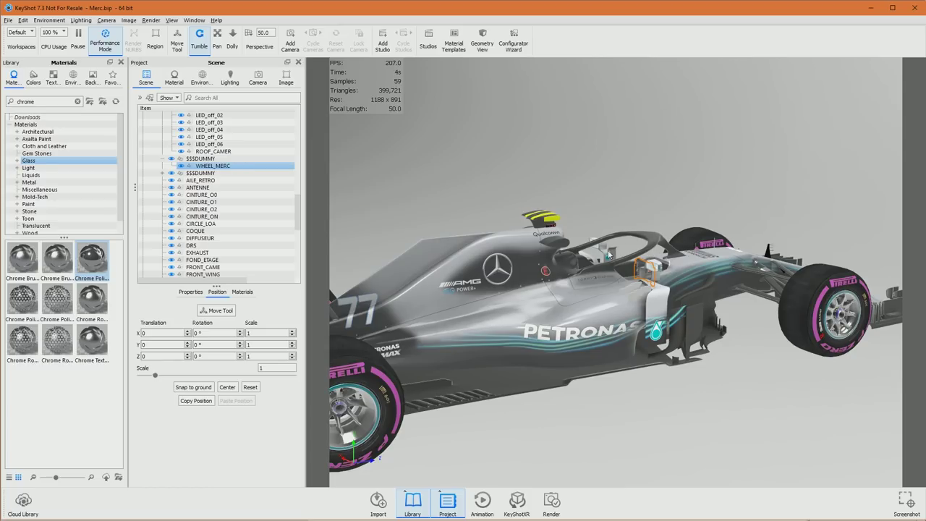
scroll(607, 249, "down", 2)
left_click_drag(607, 250, 653, 246)
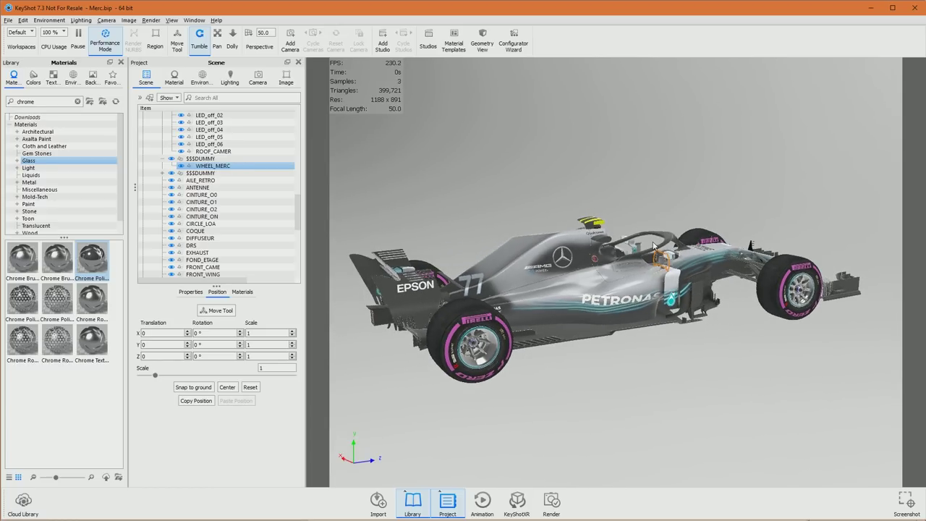
left_click_drag(634, 184, 350, 158)
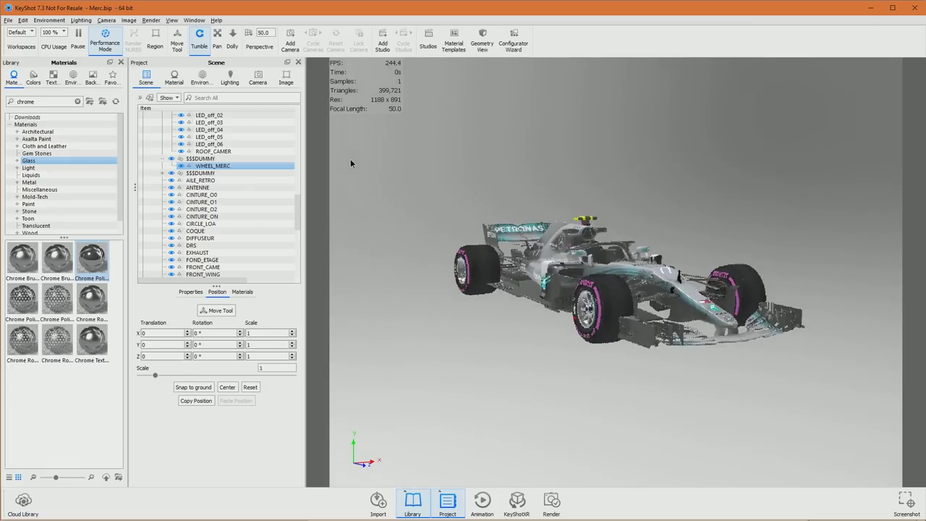
left_click_drag(638, 199, 657, 206)
left_click(655, 206)
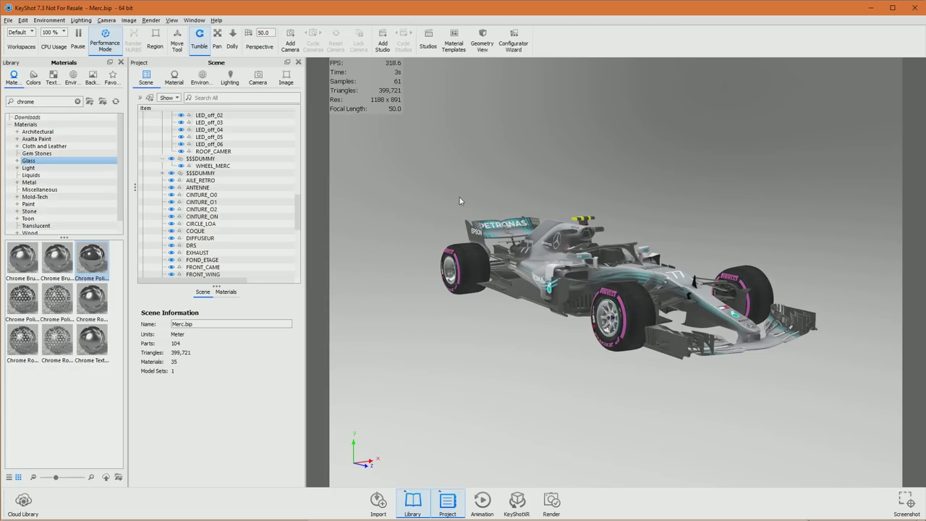
left_click_drag(458, 196, 737, 207)
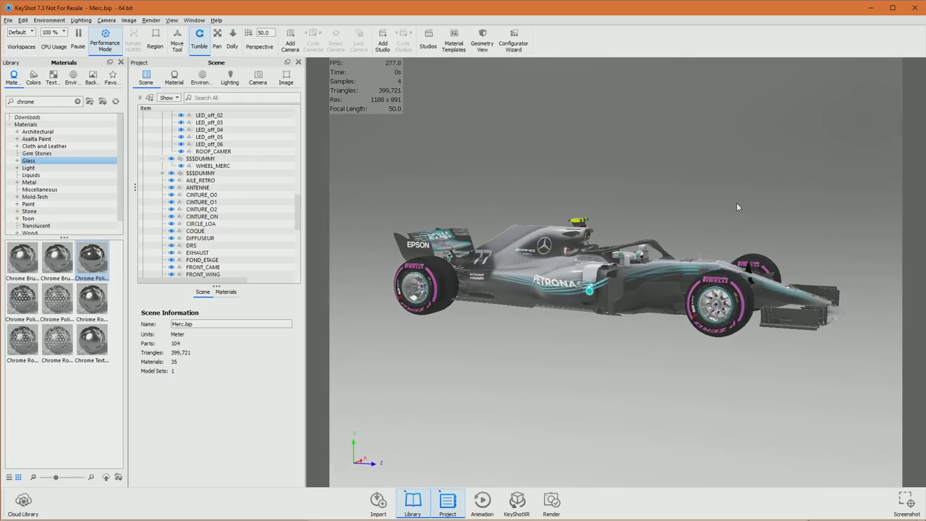
left_click_drag(595, 208, 564, 266)
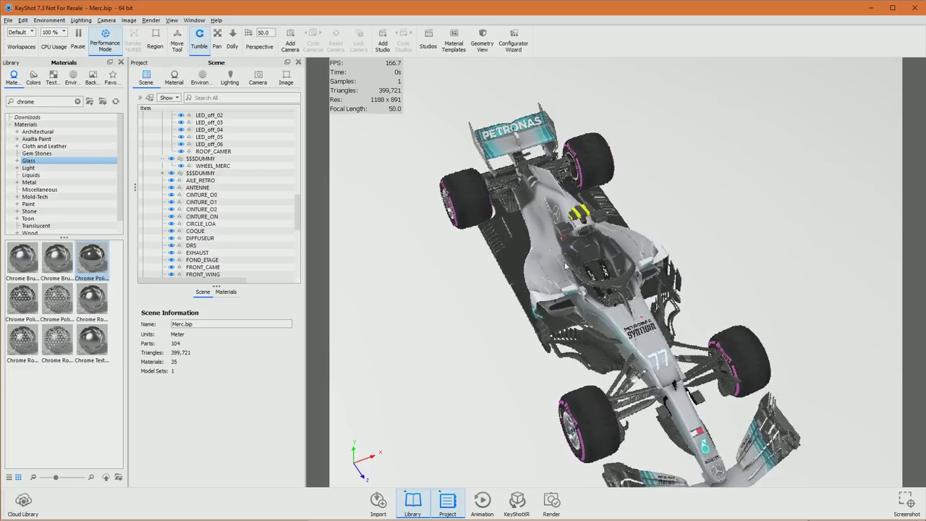
scroll(565, 266, "up", 8)
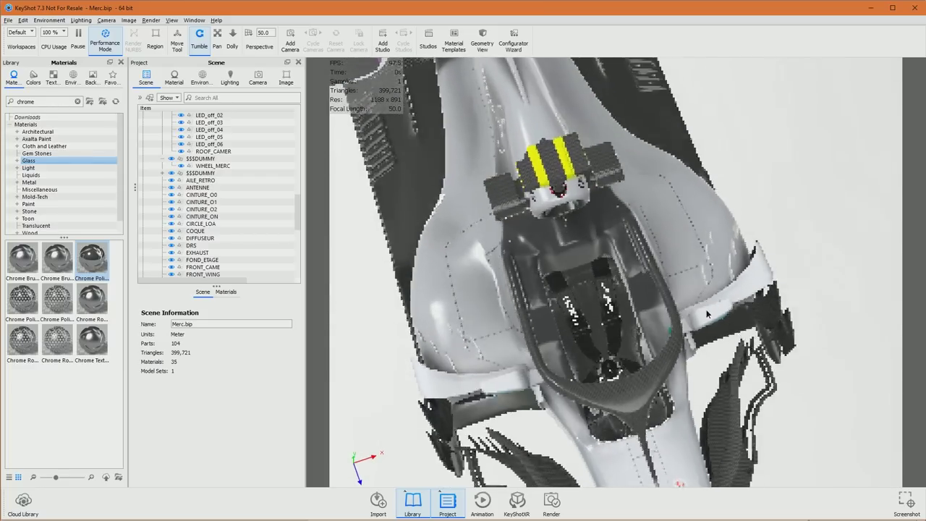
left_click_drag(706, 313, 638, 268)
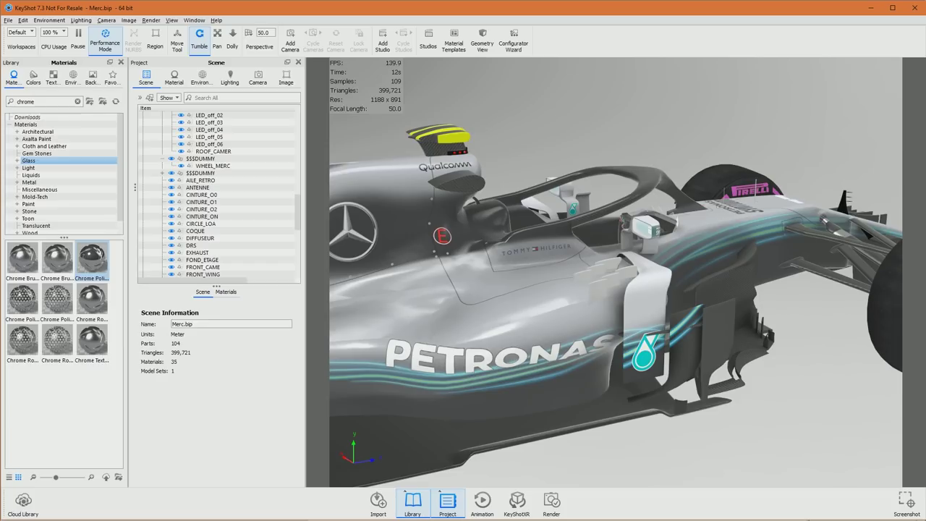
left_click(600, 286)
Open the ailettes part's material graph and bring up the MERCEDES2018 texture folder alongside.
right_click(600, 286)
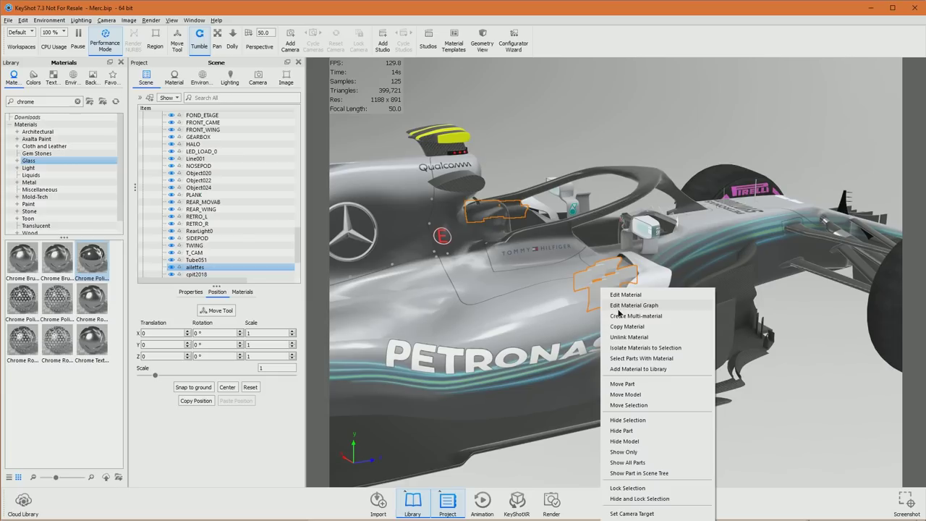
left_click(665, 304)
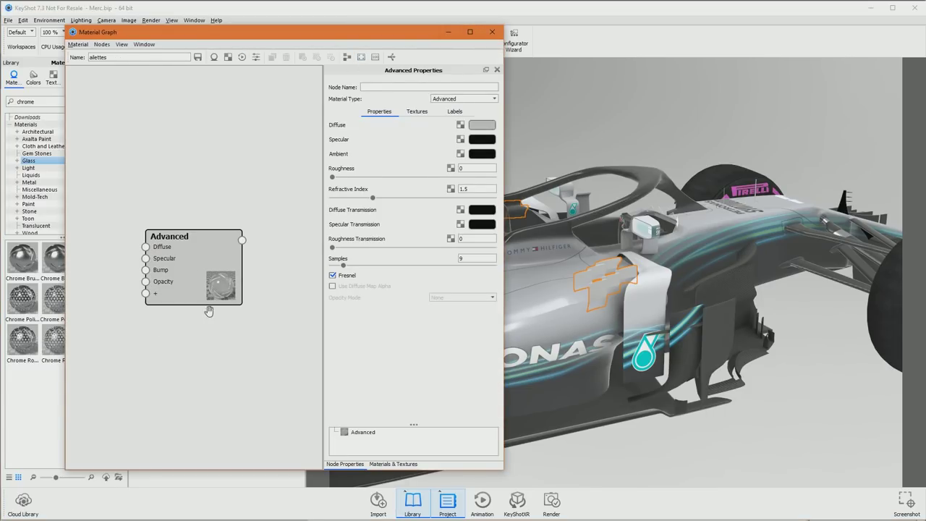
key("alt+Tab")
scroll(636, 188, "up", 5)
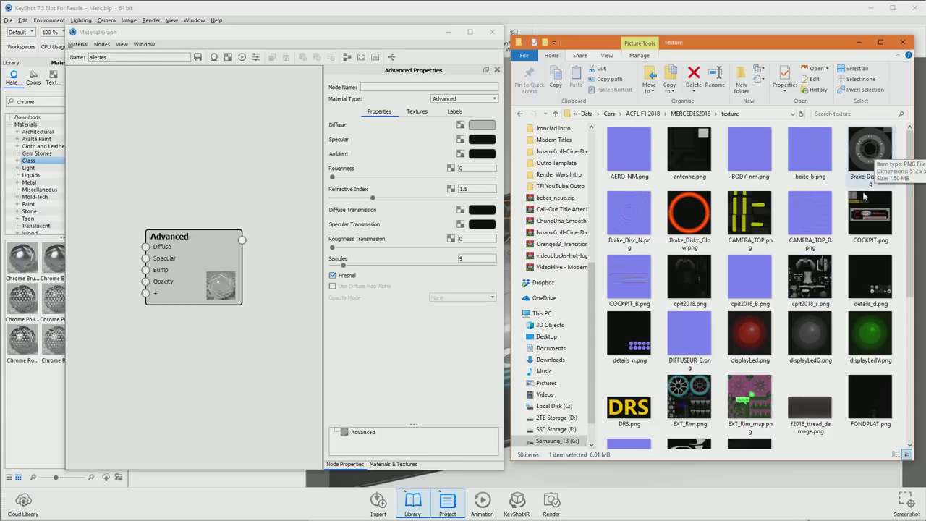
Preview the cpit2018_s.png and details_d.png textures, then close the material graph.
left_click(811, 298)
double_click(811, 289)
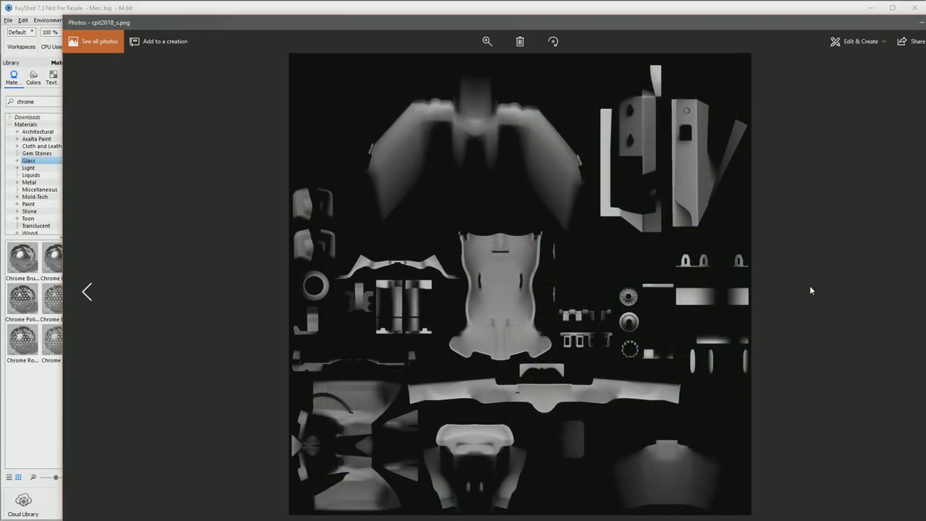
left_click(913, 22)
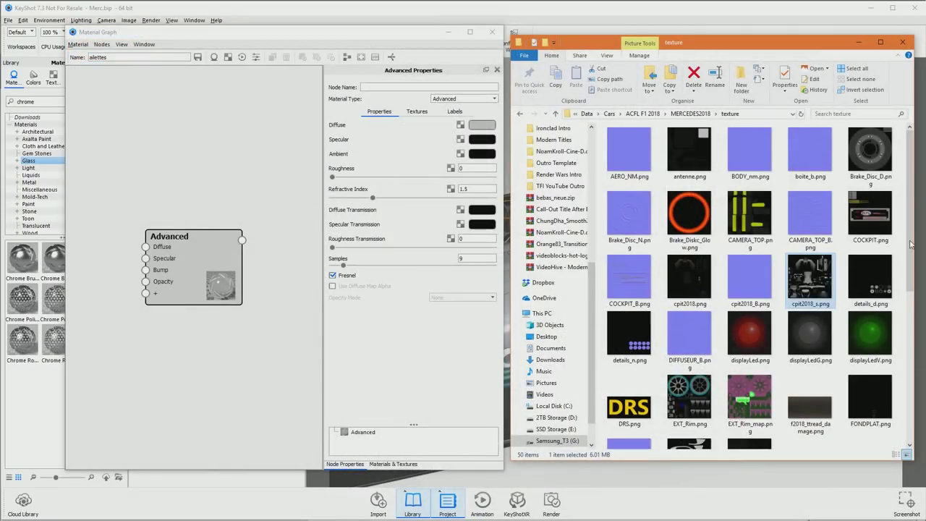
double_click(853, 299)
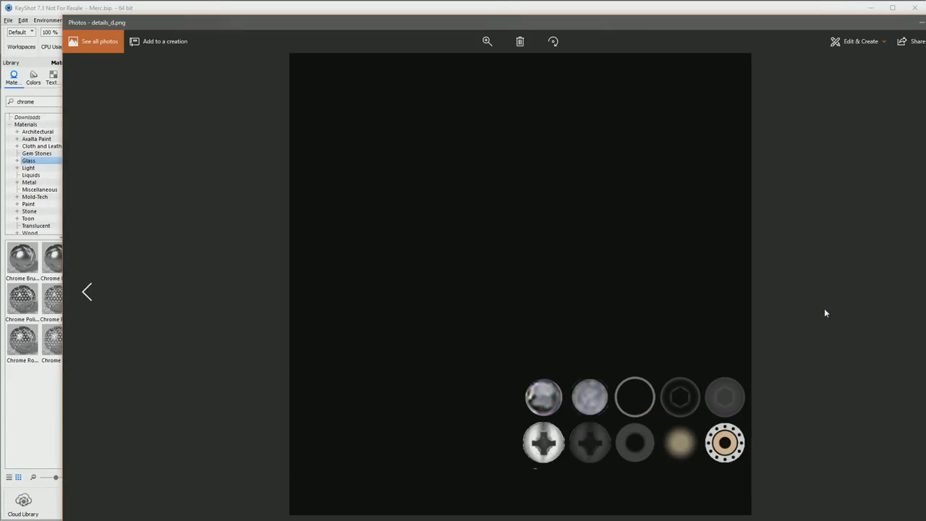
left_click(915, 22)
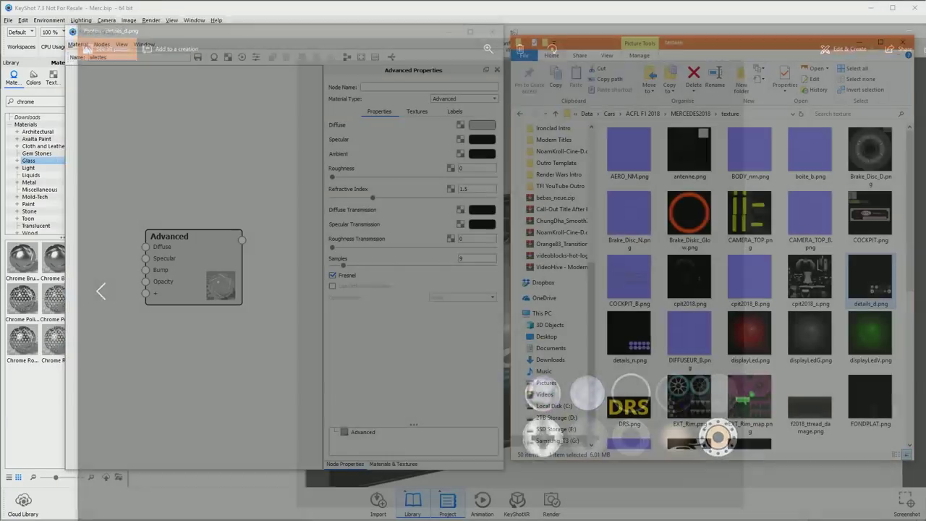
left_click(494, 33)
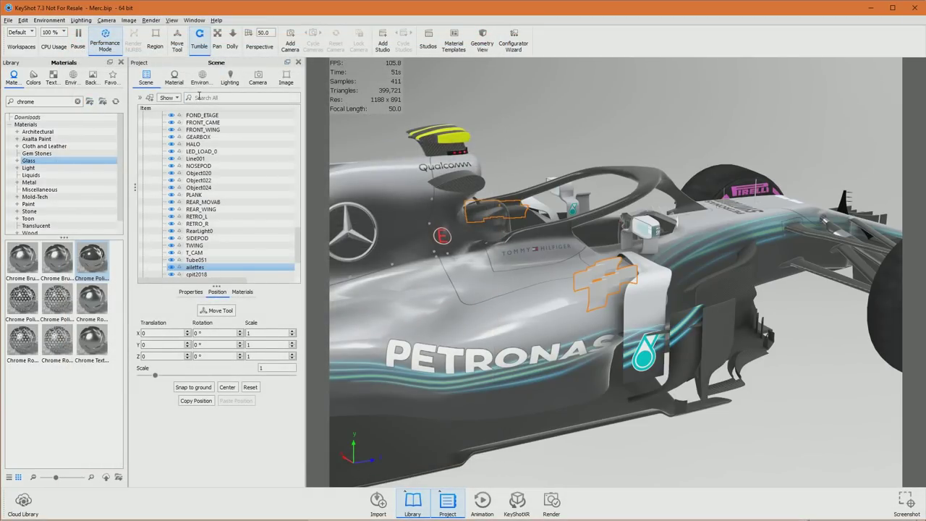
Search the Scene tree for 'deta' and clear it, then select the sidepod ailettes and return to the texture folder.
left_click(224, 97)
type("detai")
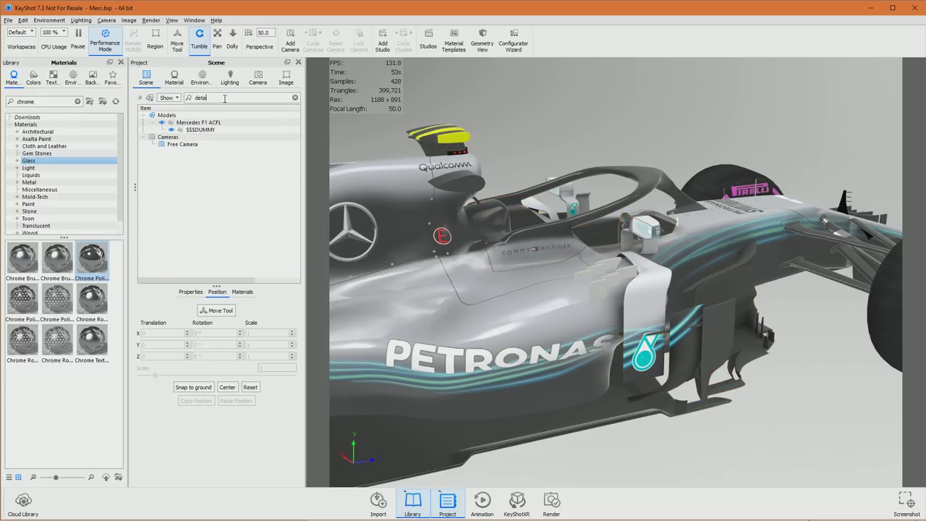
key("BackSpace")
key("BackSpace")
key("BackSpace")
key("BackSpace")
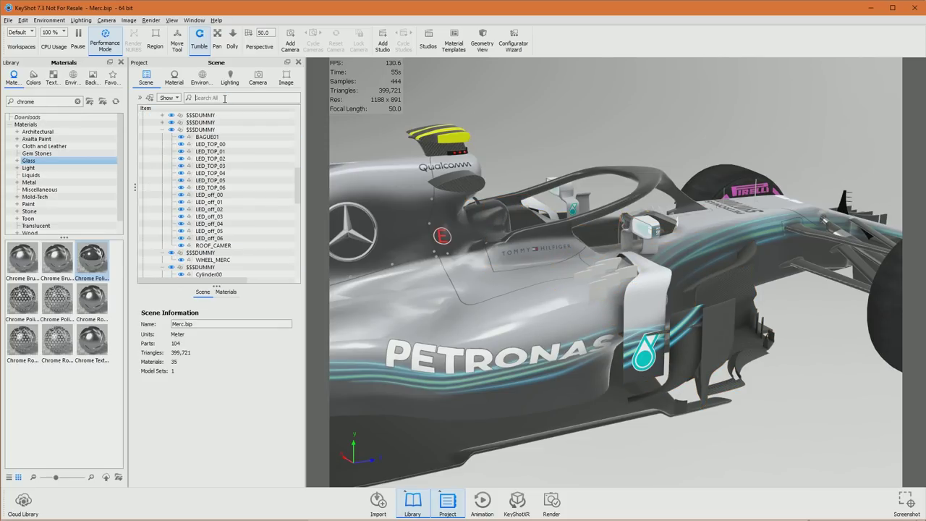
left_click_drag(630, 383, 662, 389)
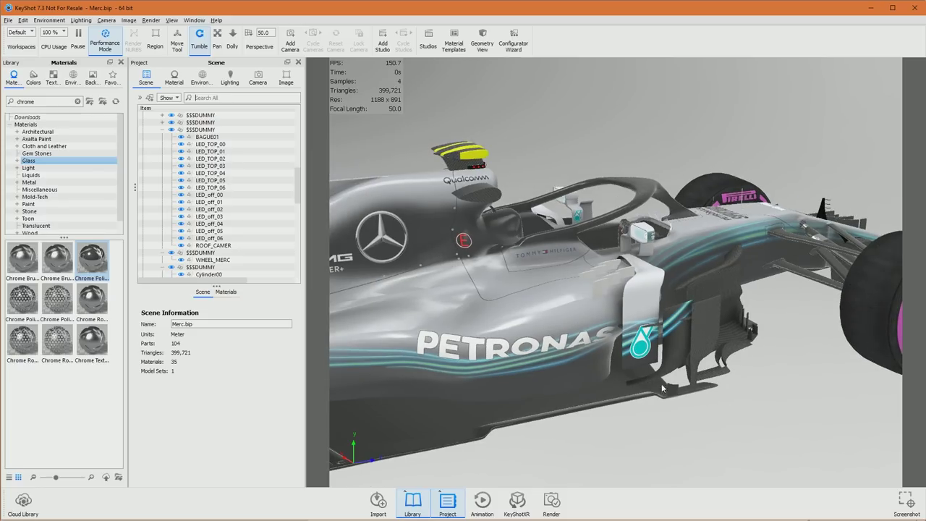
left_click(601, 293)
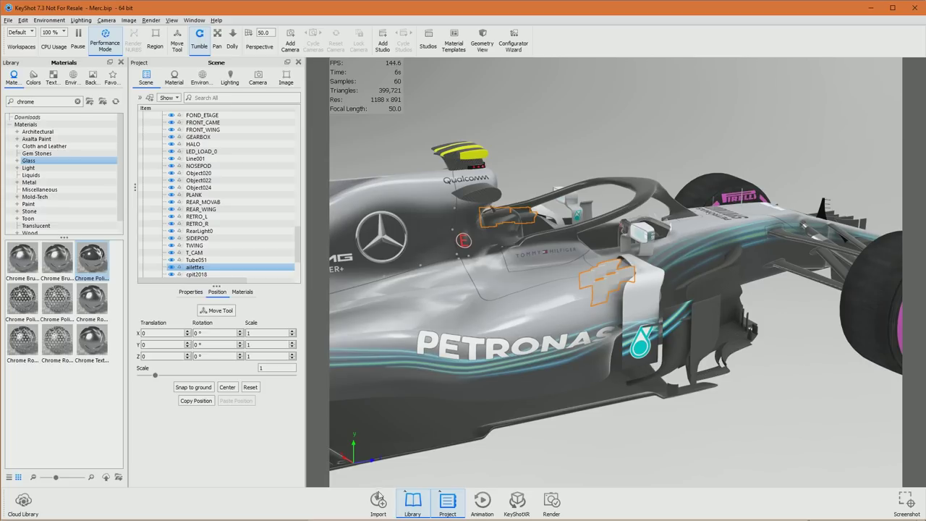
key("alt+Tab")
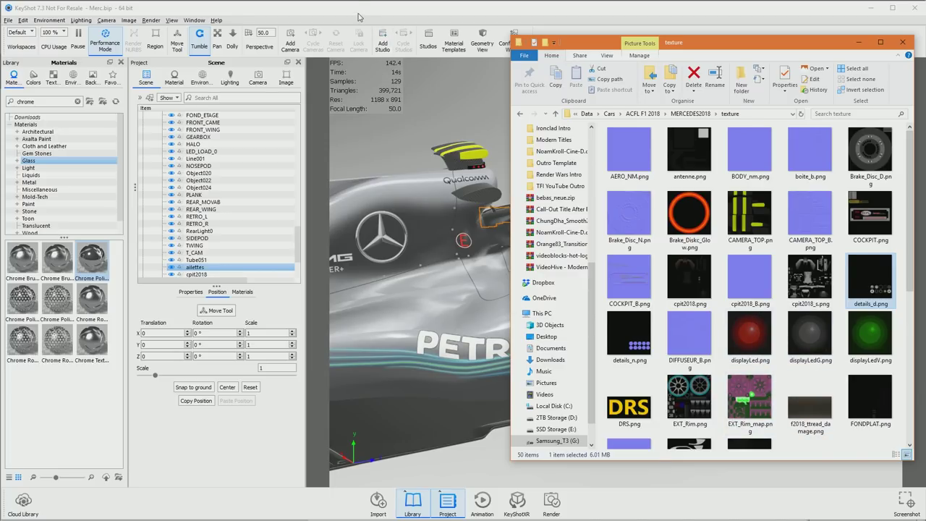
Search the material library for 'carb' and apply Carbon Fiber to the ailettes.
left_click(33, 138)
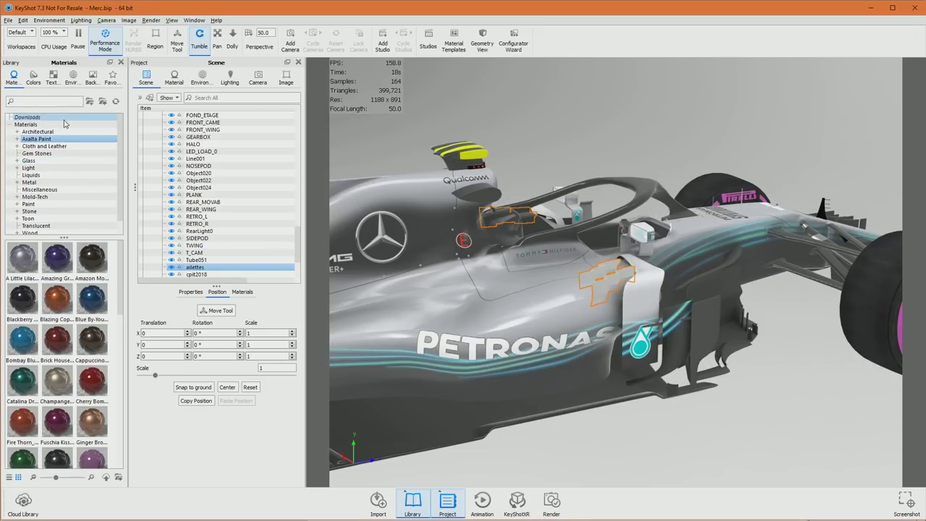
type("carb")
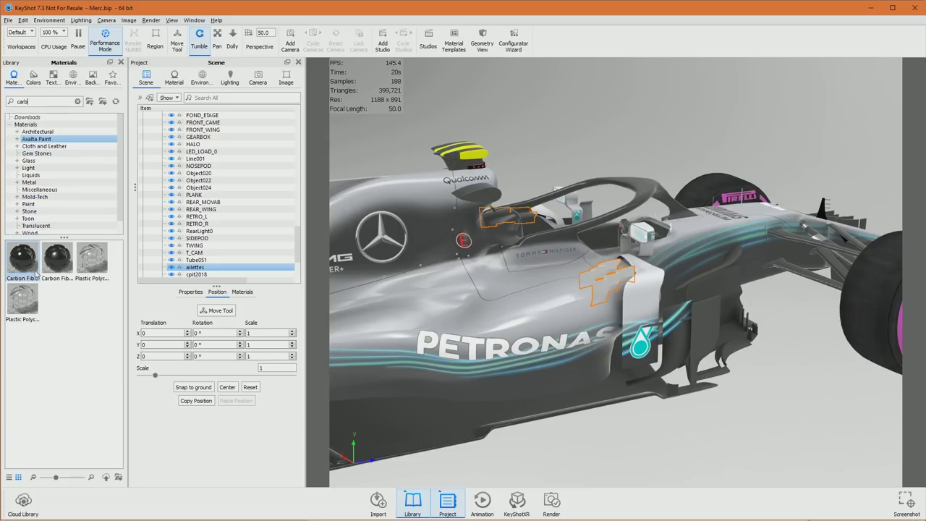
left_click_drag(21, 264, 609, 291)
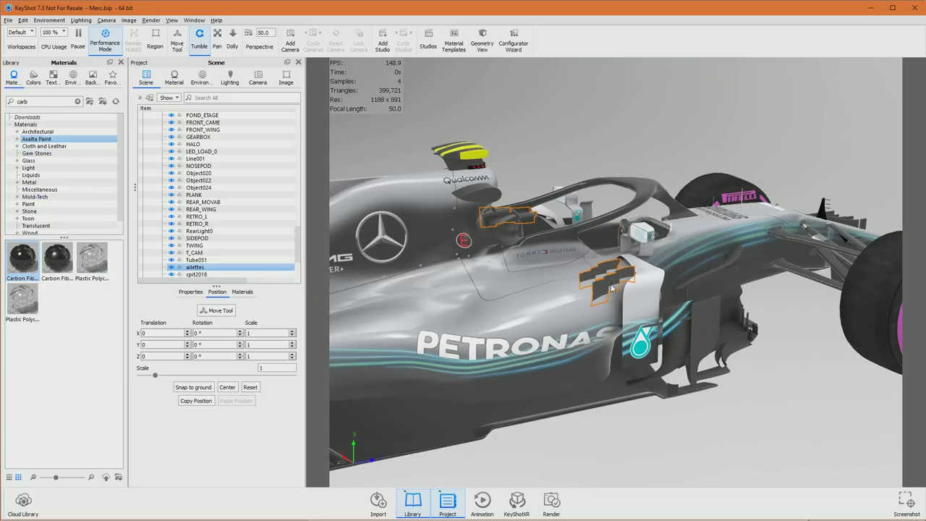
scroll(604, 311, "up", 5)
scroll(597, 330, "up", 4)
scroll(583, 262, "down", 2)
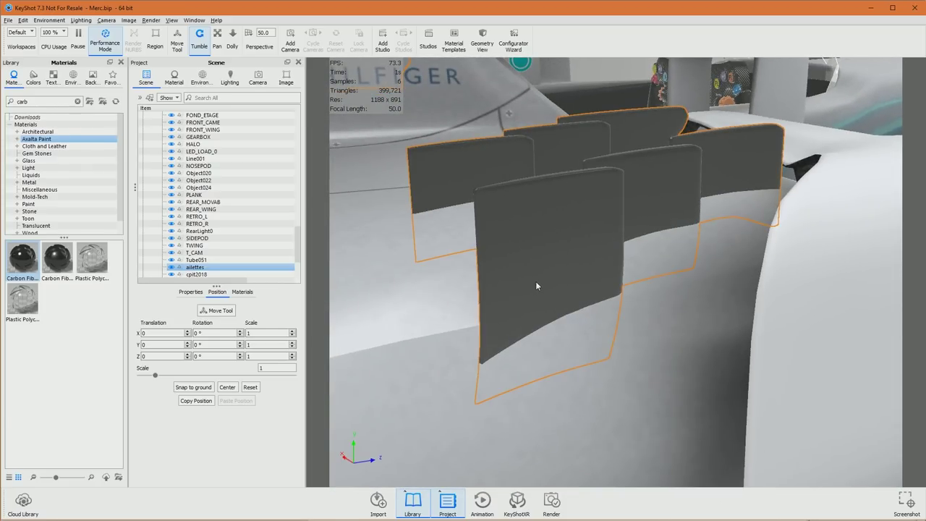
scroll(535, 285, "up", 3)
scroll(525, 276, "up", 2)
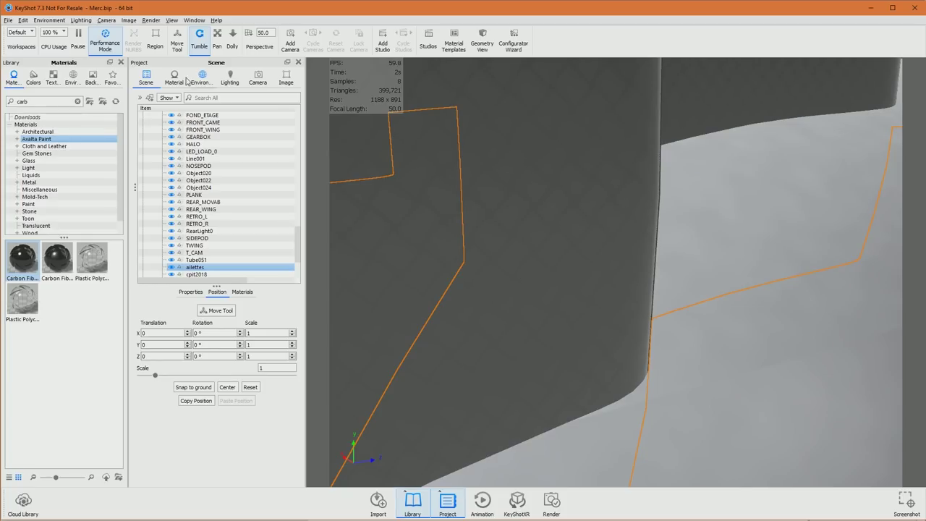
Toggle Performance Mode off and back on to check the carbon fiber ailettes.
left_click(101, 41)
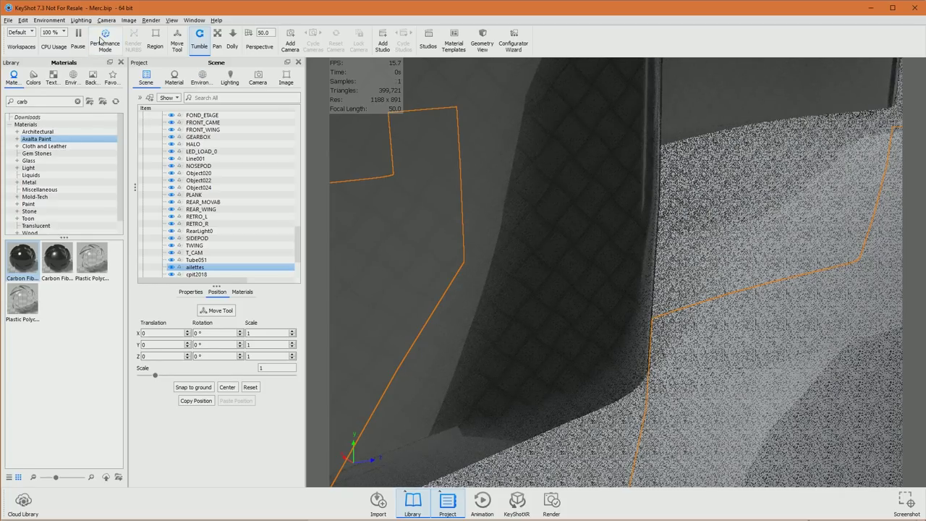
left_click(102, 41)
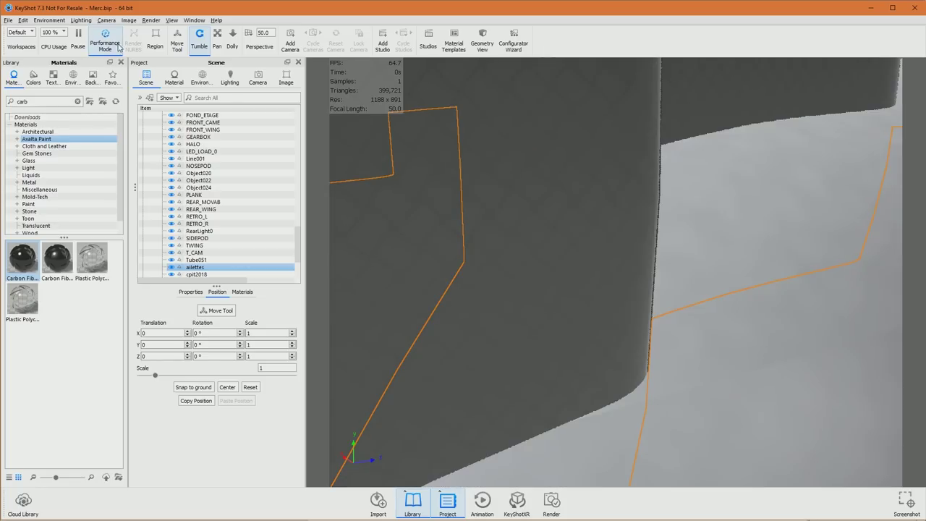
scroll(555, 246, "down", 10)
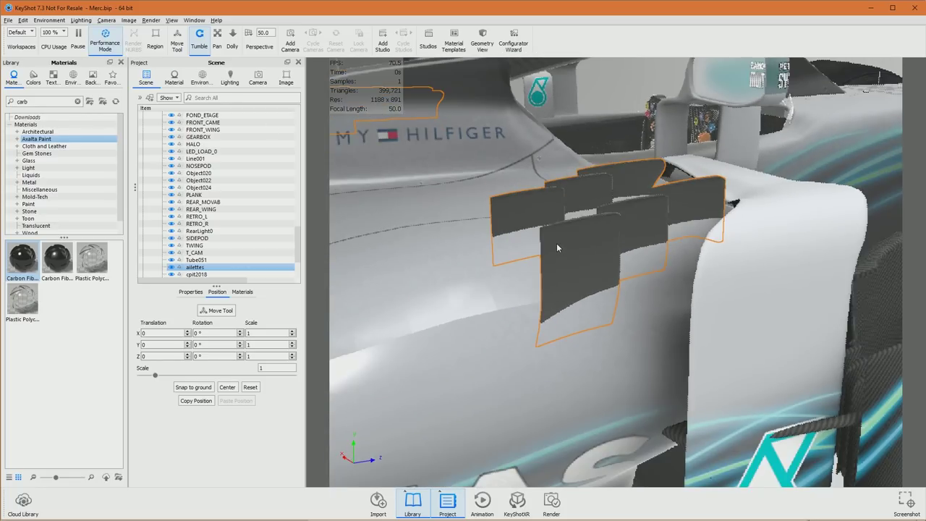
scroll(555, 246, "up", 3)
right_click(553, 244)
Set the weave Fibers variation to 2 on the ailettes' Carbon Fiber Gloss 5mm Plastic node.
left_click(563, 256)
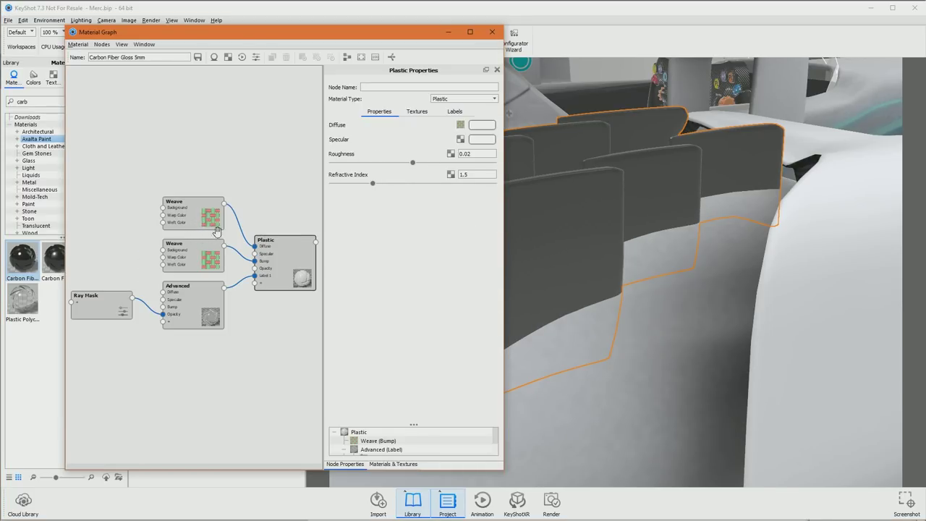
left_click(300, 251)
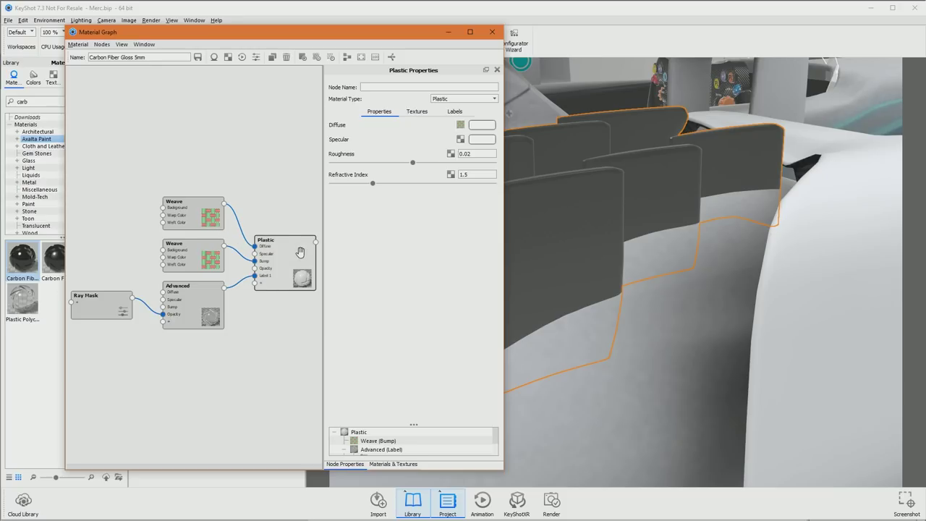
left_click(418, 112)
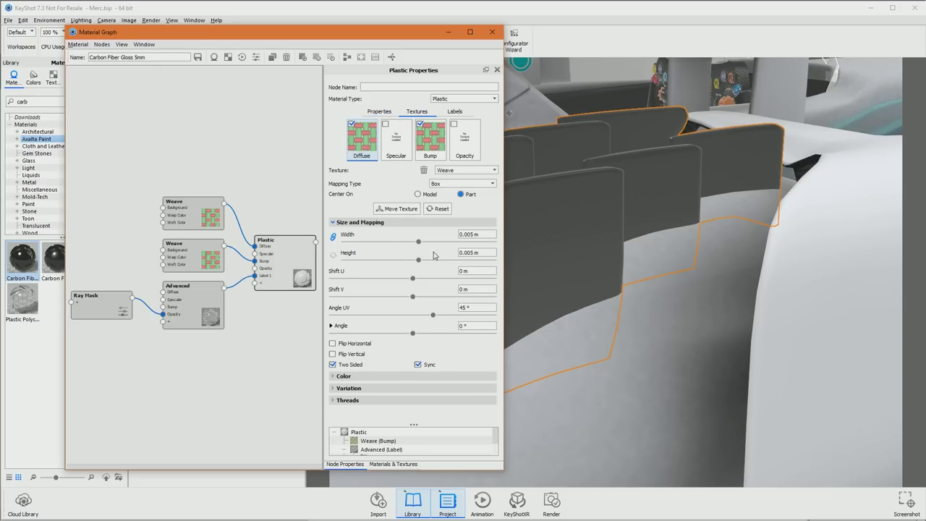
left_click(334, 389)
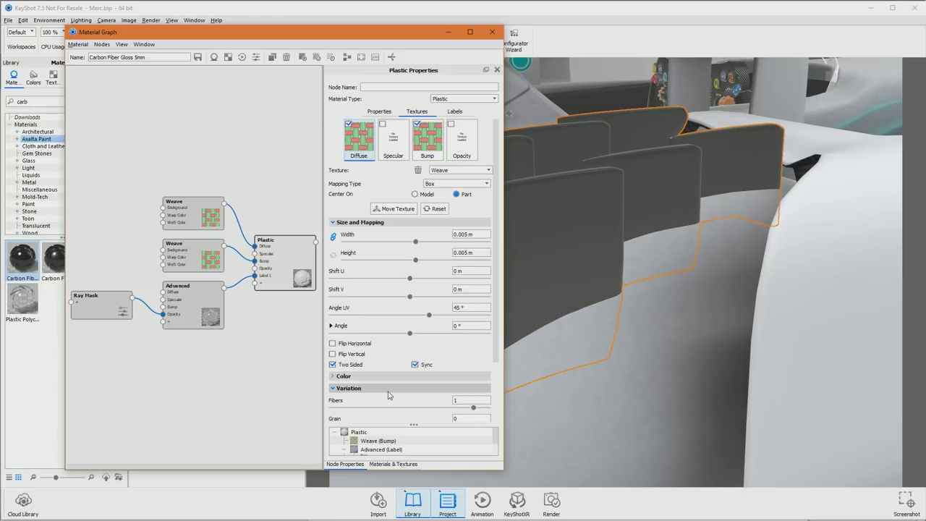
scroll(388, 394, "down", 2)
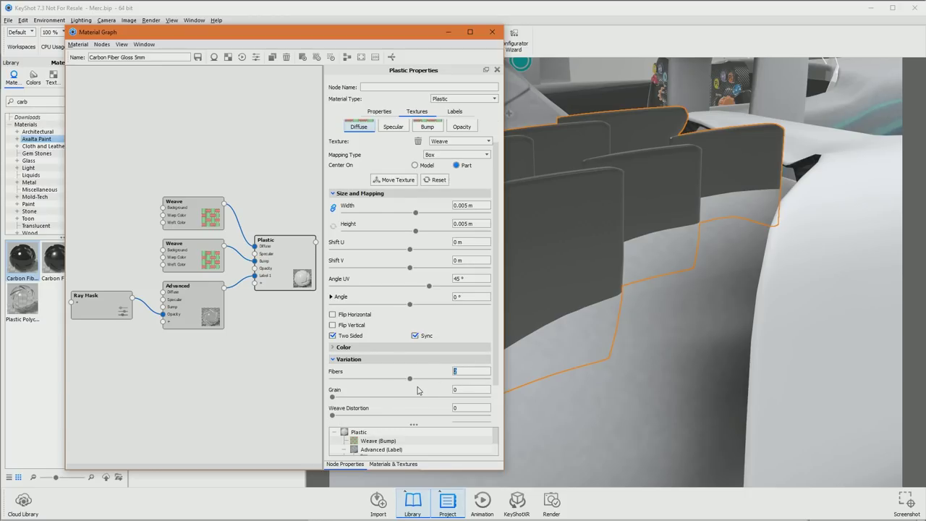
scroll(571, 221, "up", 5)
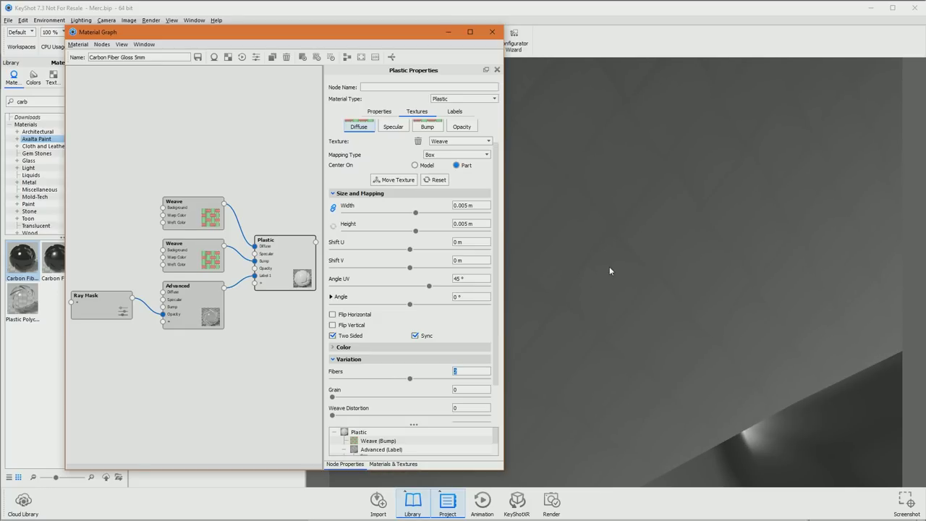
scroll(619, 268, "down", 5)
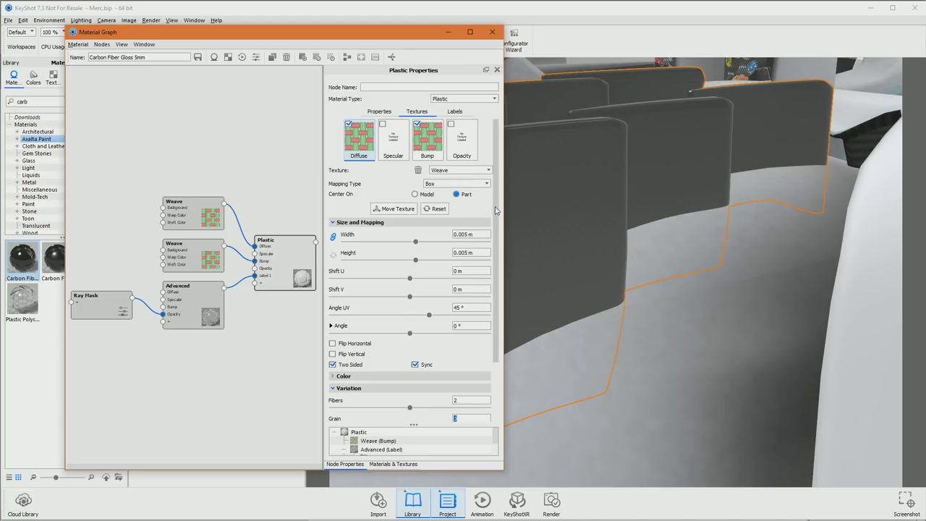
left_click_drag(496, 214, 503, 304)
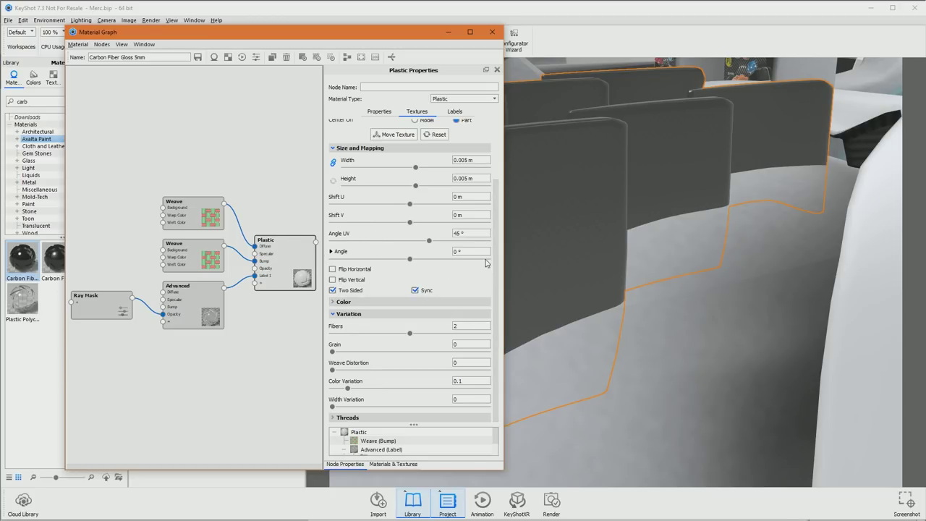
left_click_drag(494, 254, 502, 177)
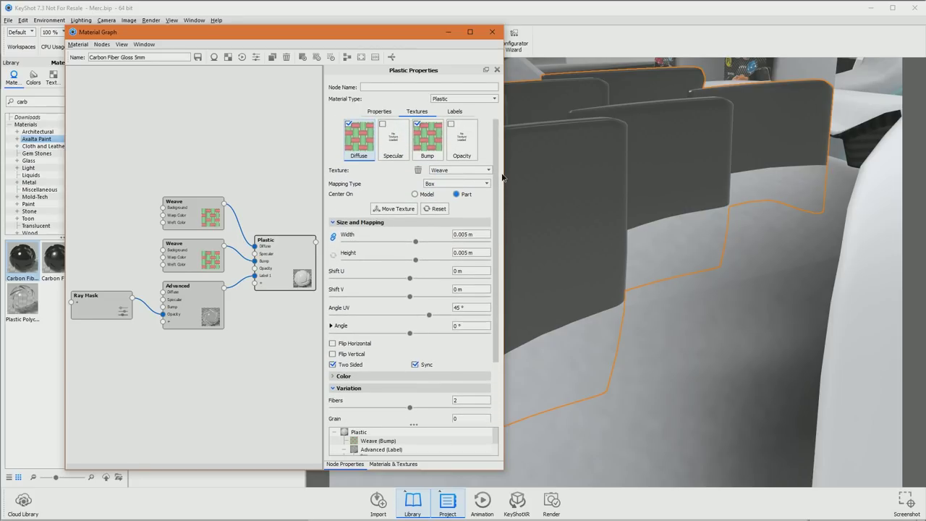
left_click(494, 32)
Deselect the ailettes, turn the car to a rear view and save the Merc.bip scene.
scroll(600, 232, "down", 10)
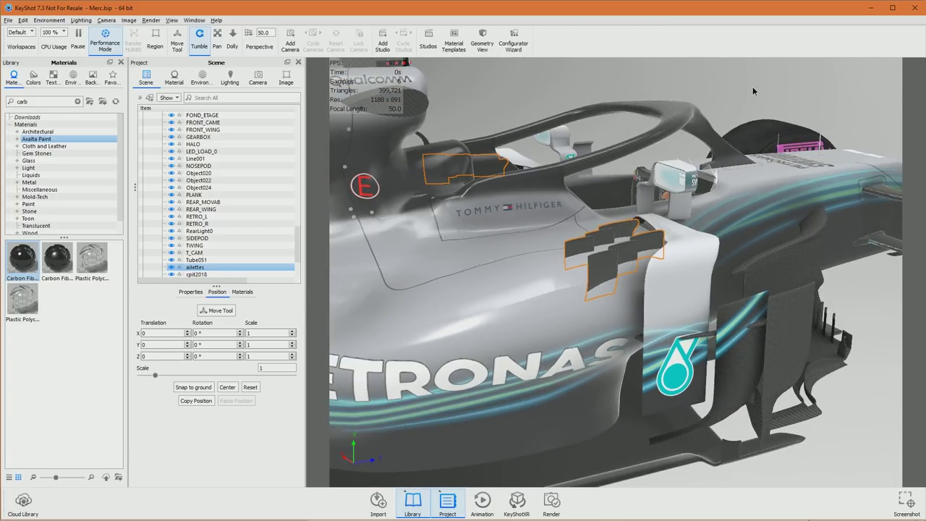
left_click(752, 90)
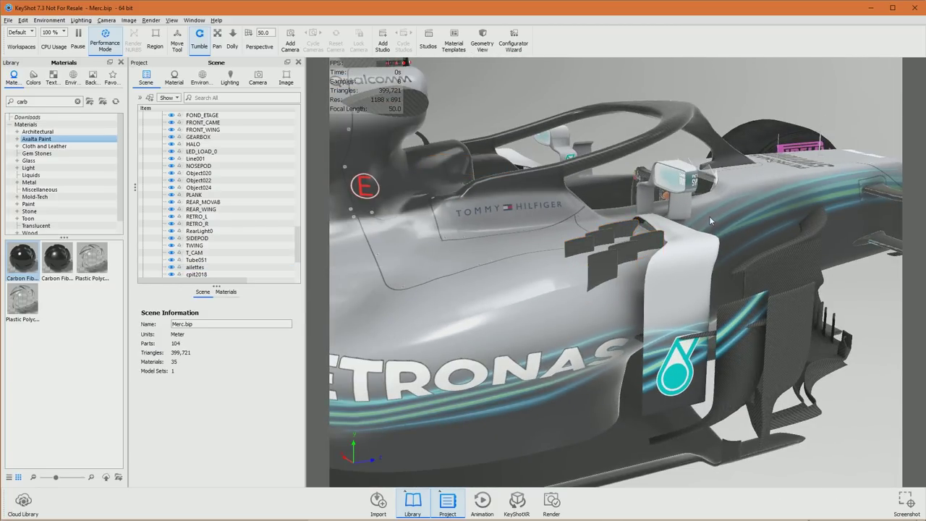
scroll(708, 216, "down", 8)
left_click_drag(641, 350, 433, 238)
scroll(525, 334, "up", 3)
left_click(8, 20)
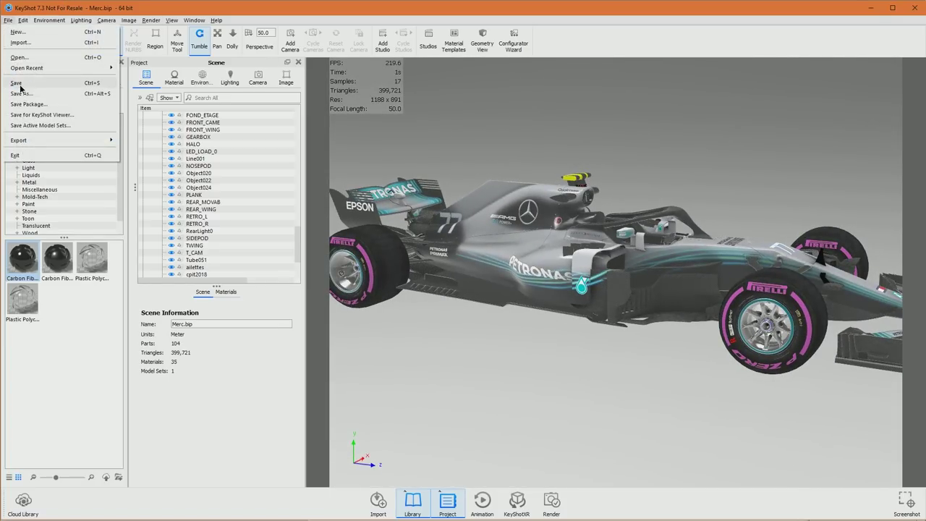
left_click(16, 82)
left_click_drag(630, 169, 680, 181)
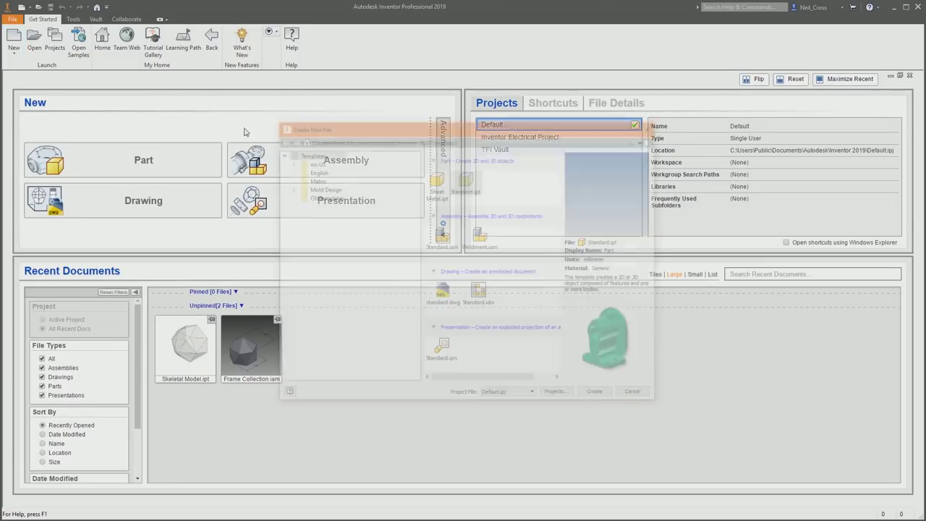
Start a new millimetre part from the Standard.ipt part template.
double_click(466, 182)
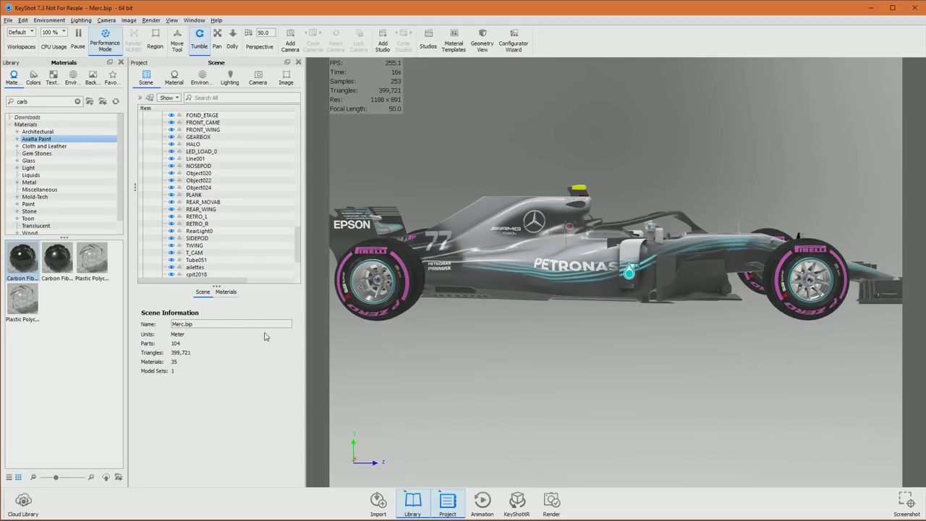
Select the Mercedes F1 ACFL model row in the Scene tree.
left_click_drag(298, 244, 307, 125)
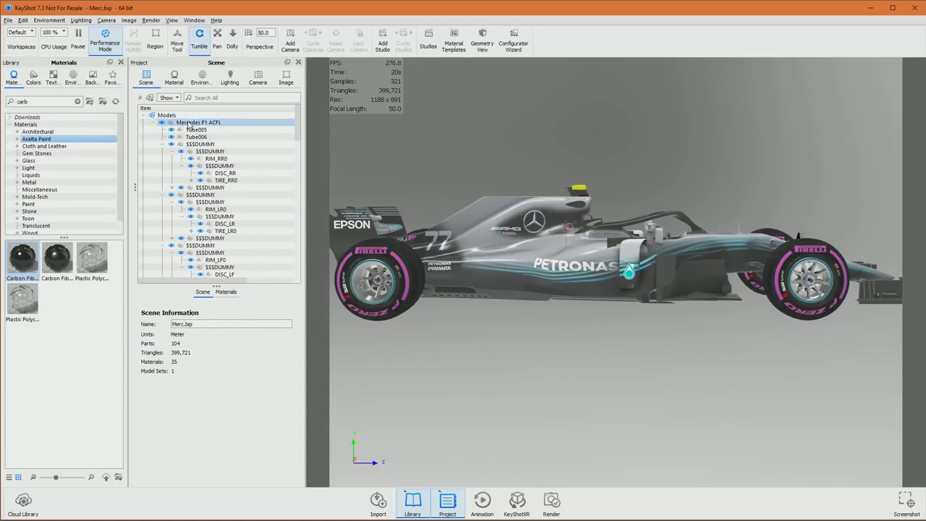
left_click(188, 124)
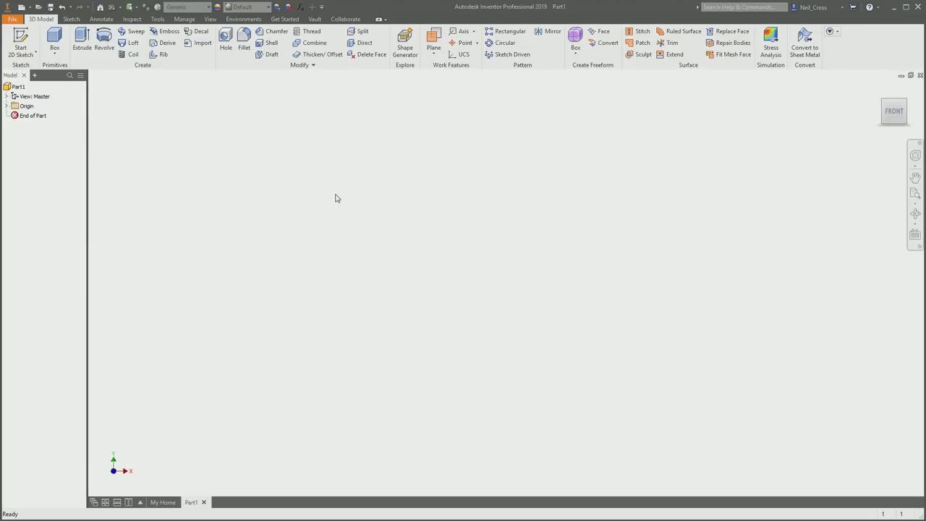
Sketch a circle centred at the origin on the XY plane.
left_click(20, 42)
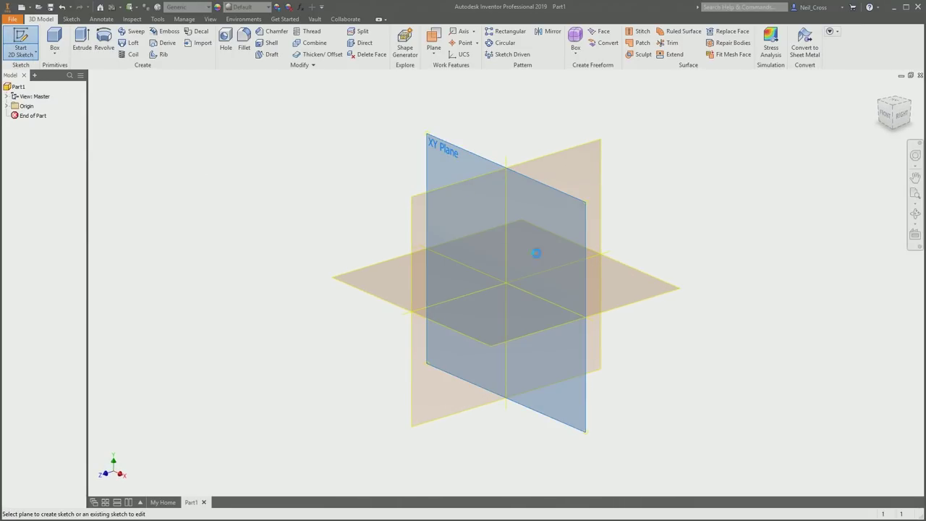
left_click(457, 165)
left_click(75, 42)
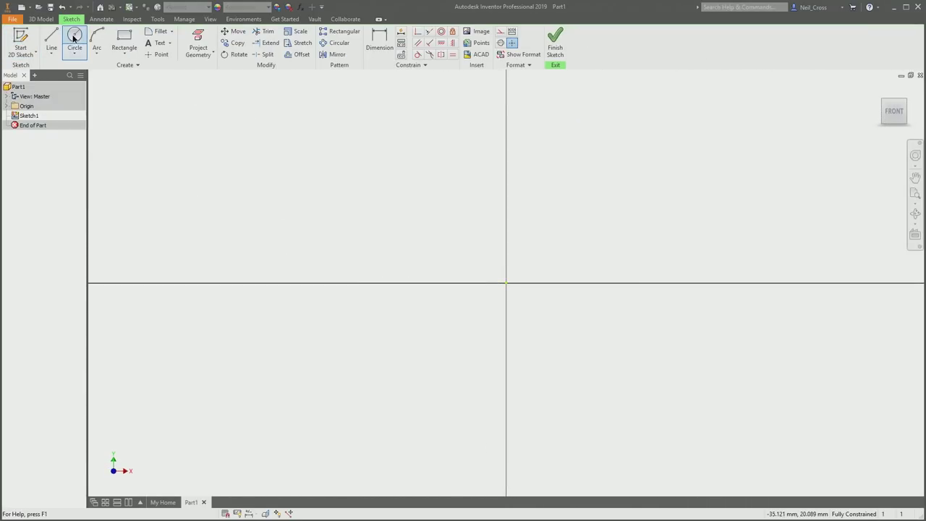
left_click(505, 282)
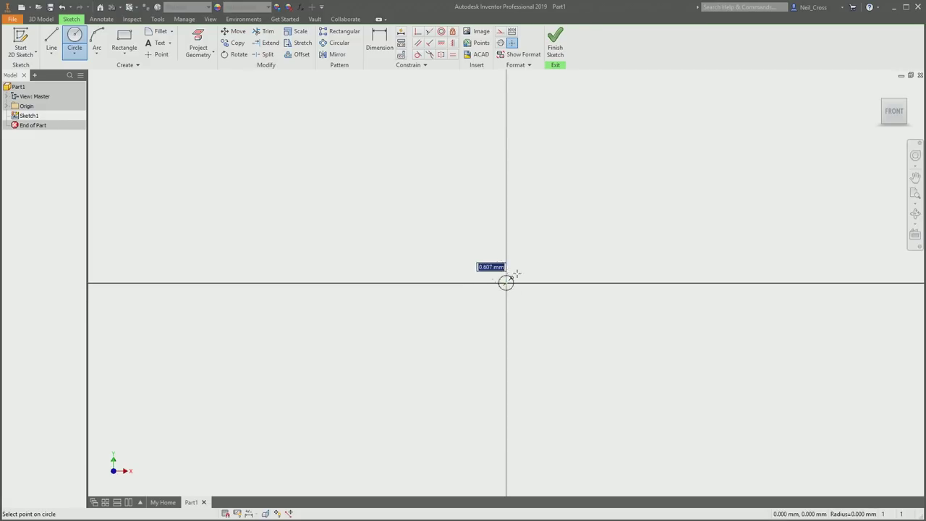
left_click(577, 249)
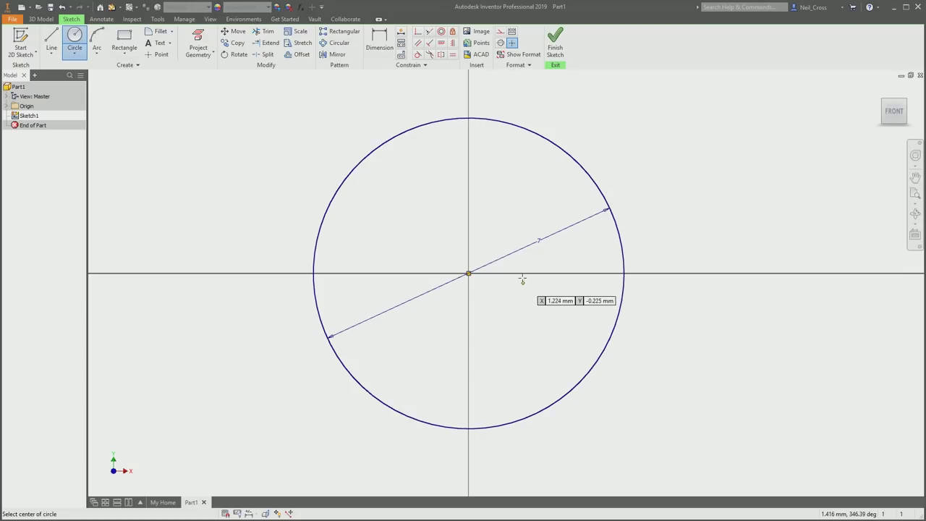
key("Escape")
middle_click_drag(509, 281, 82, 38, "shift")
left_click(554, 41)
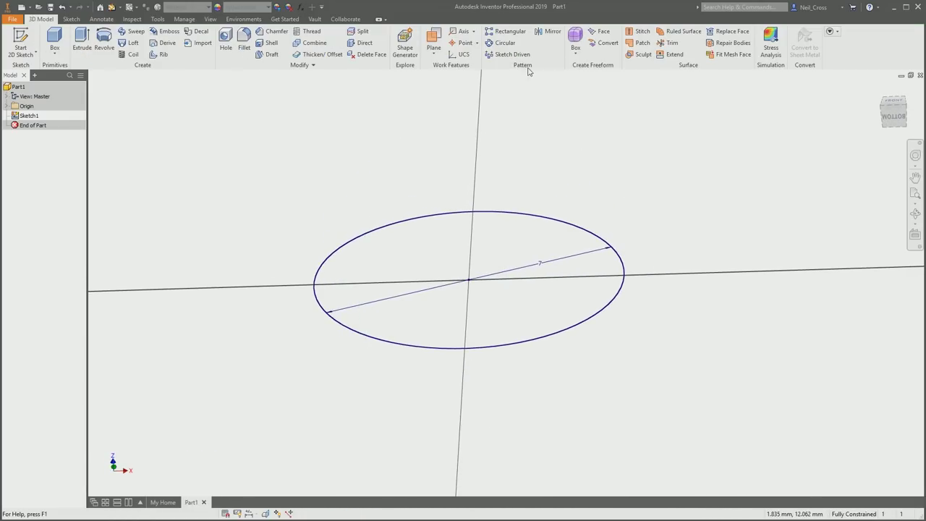
Extrude the circle 0.3 mm in the flipped direction into a thin disc.
left_click(82, 40)
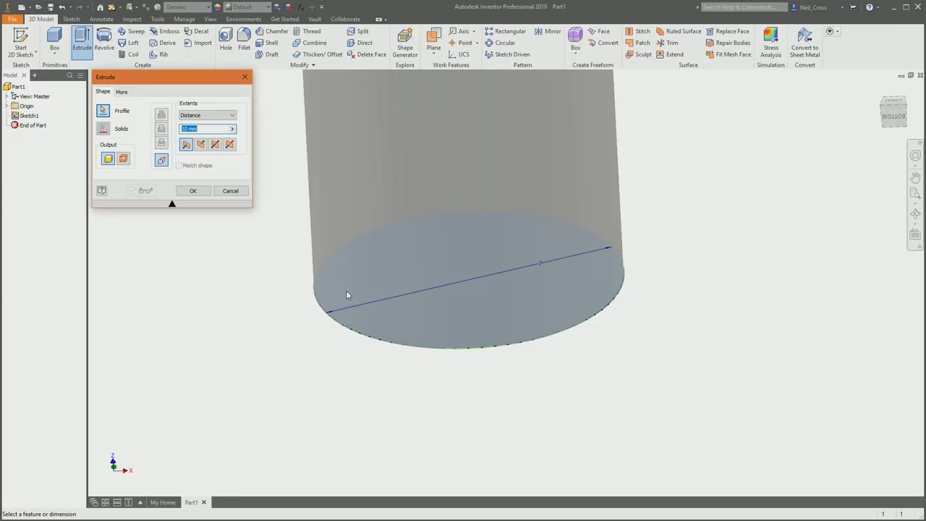
left_click(196, 141)
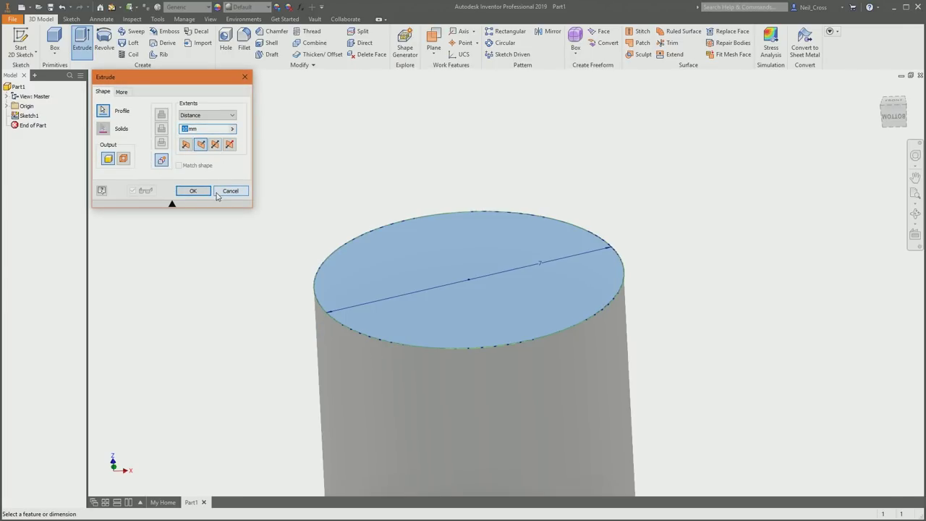
type("0.3")
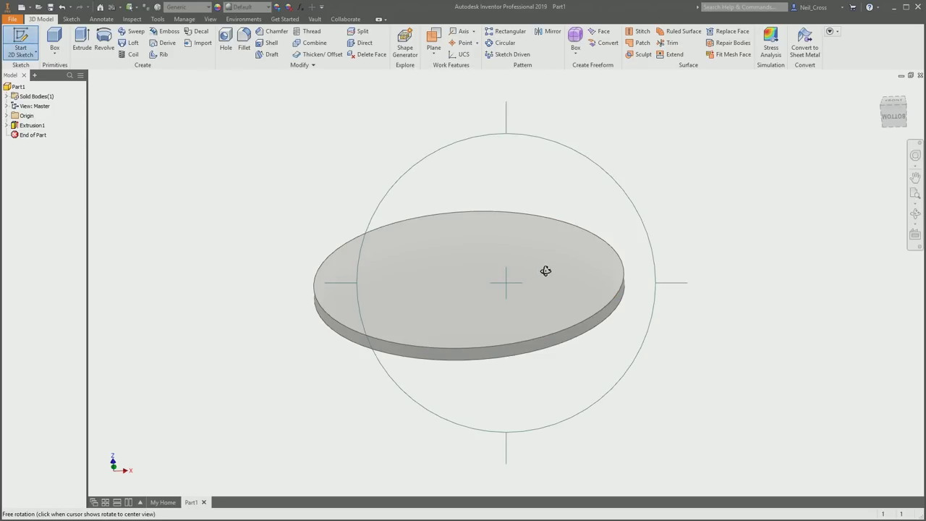
middle_click_drag(544, 268, 546, 246, "shift")
On the disc's top face, project its edge and offset it 0.5 mm outward.
left_click(446, 269)
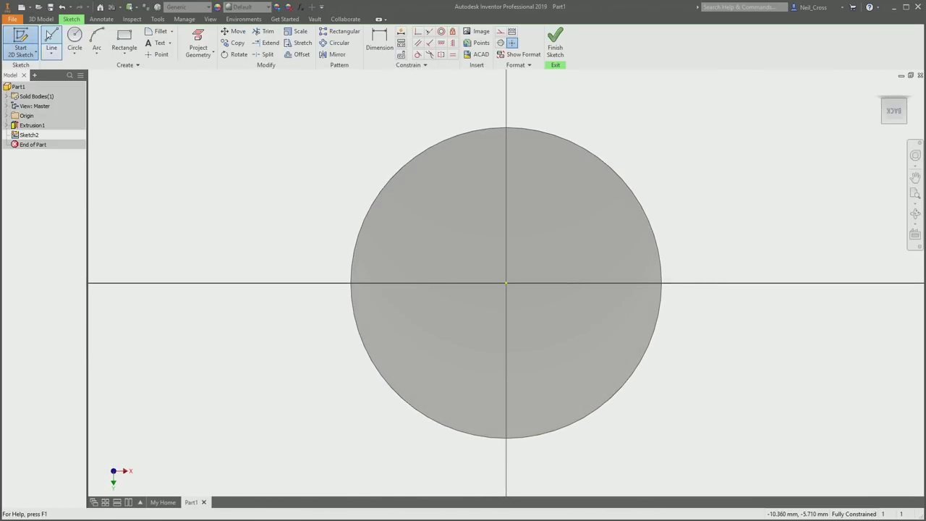
left_click(198, 43)
left_click(417, 158)
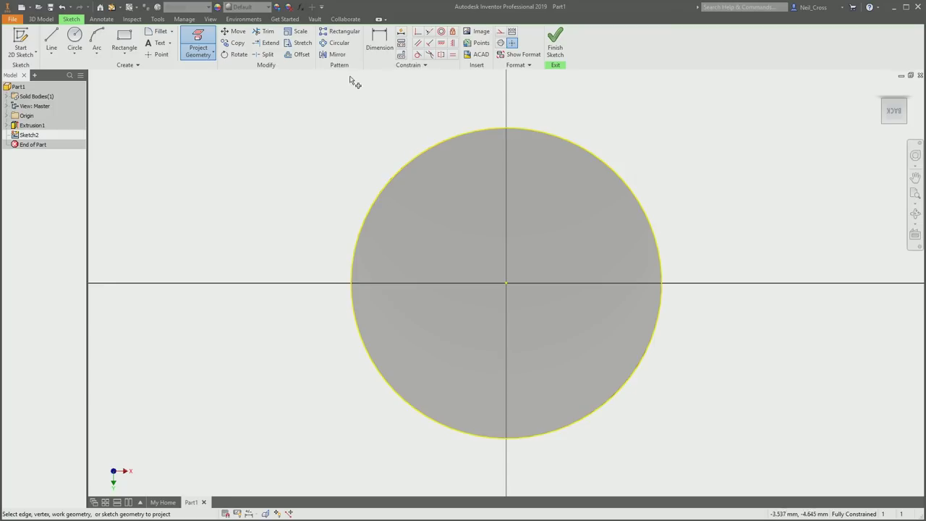
left_click(296, 55)
left_click(423, 152)
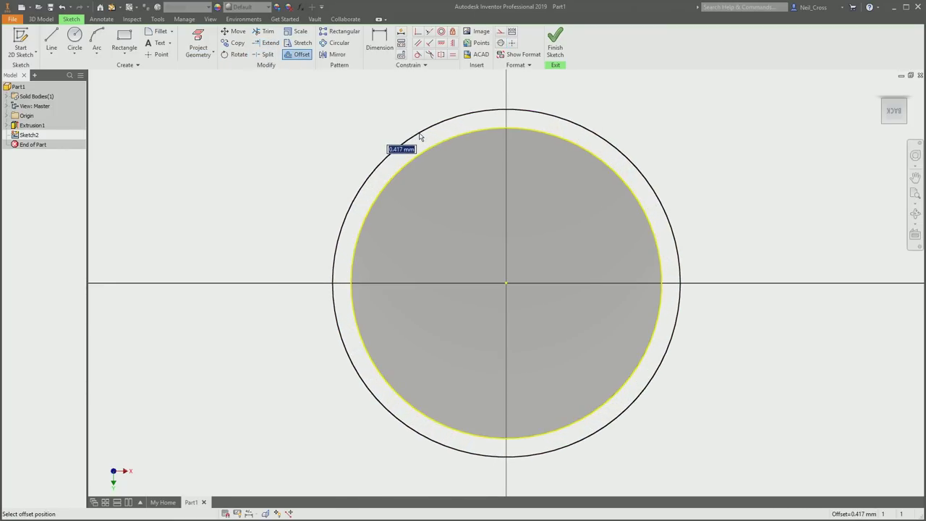
type("0.5")
key("Return")
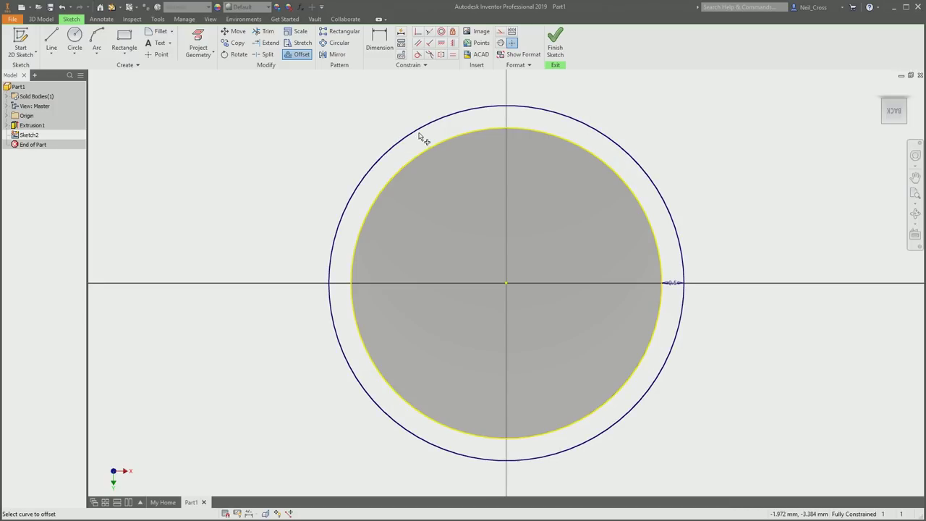
left_click(555, 44)
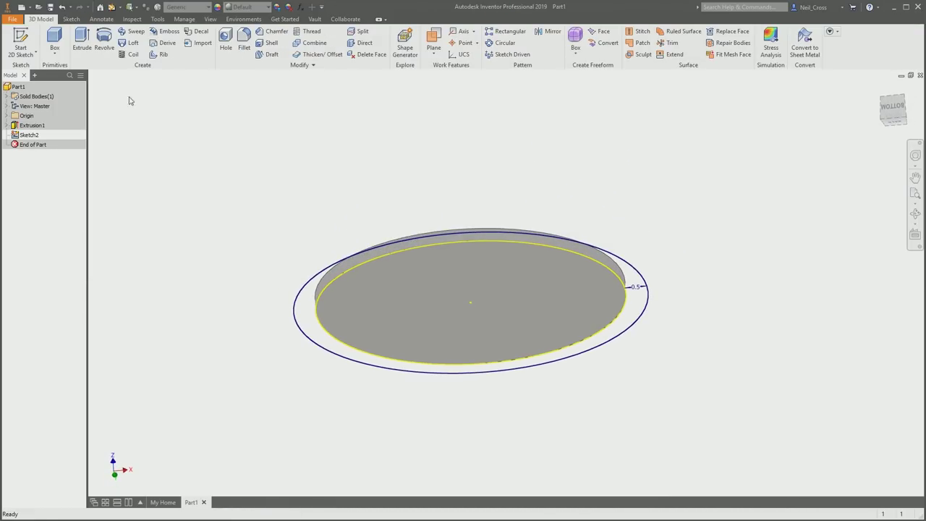
Extrude the ring downward to form the wider disc, then start a sketch on the top face.
left_click(82, 42)
left_click(344, 275)
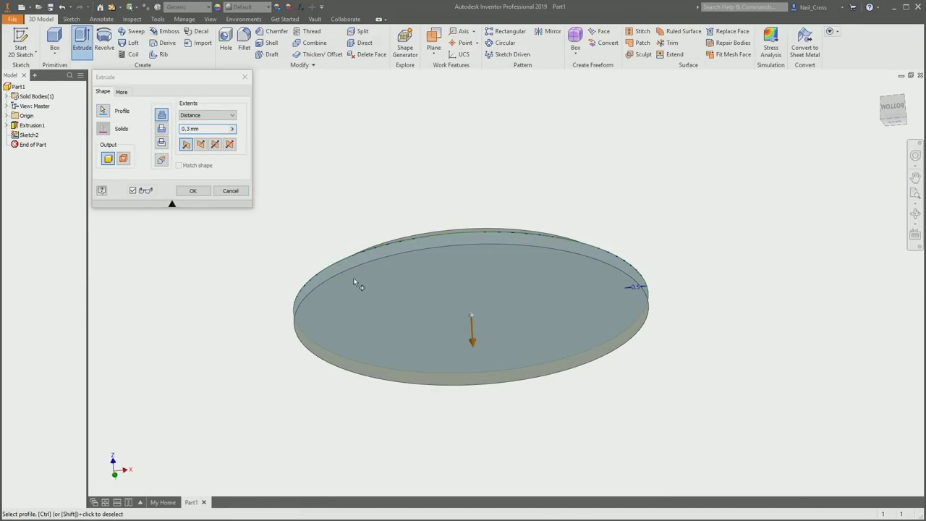
left_click(187, 131)
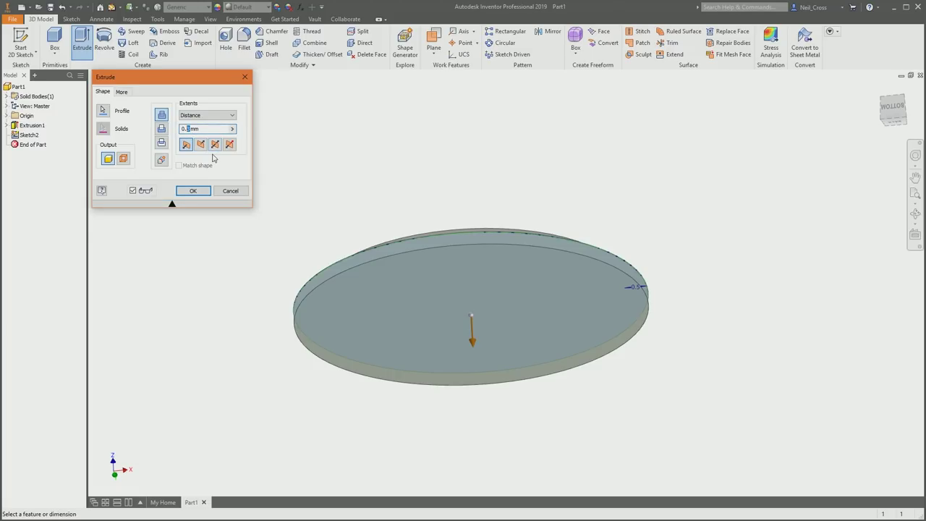
left_click(193, 190)
middle_click_drag(337, 203, 561, 325, "shift")
left_click(20, 43)
left_click(544, 280)
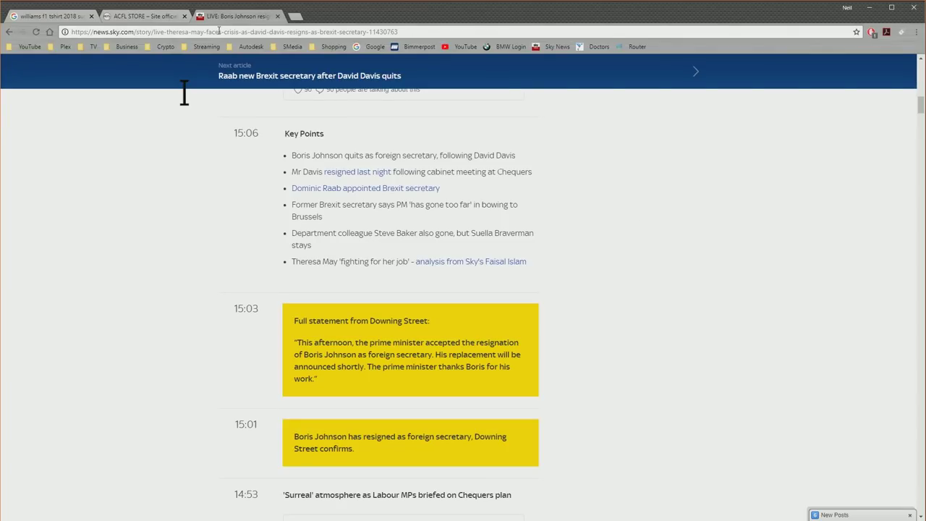
left_click(136, 17)
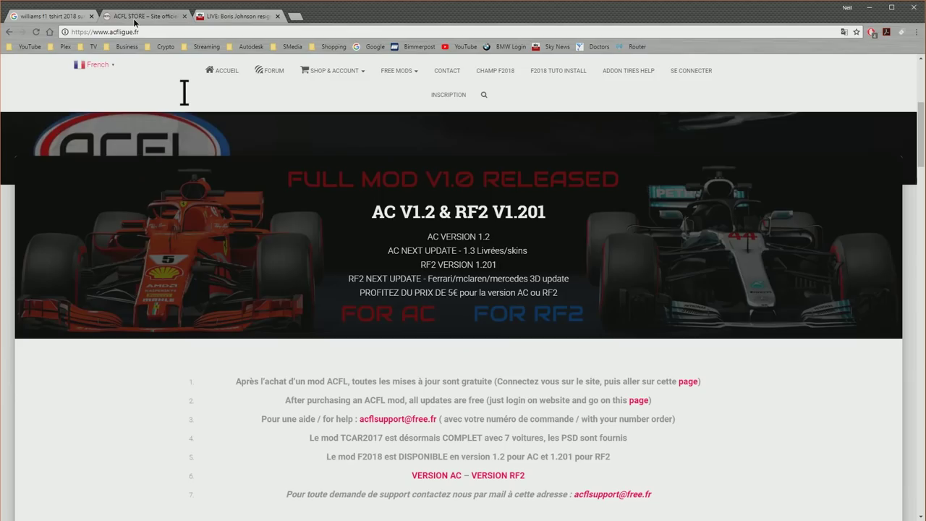
left_click(67, 16)
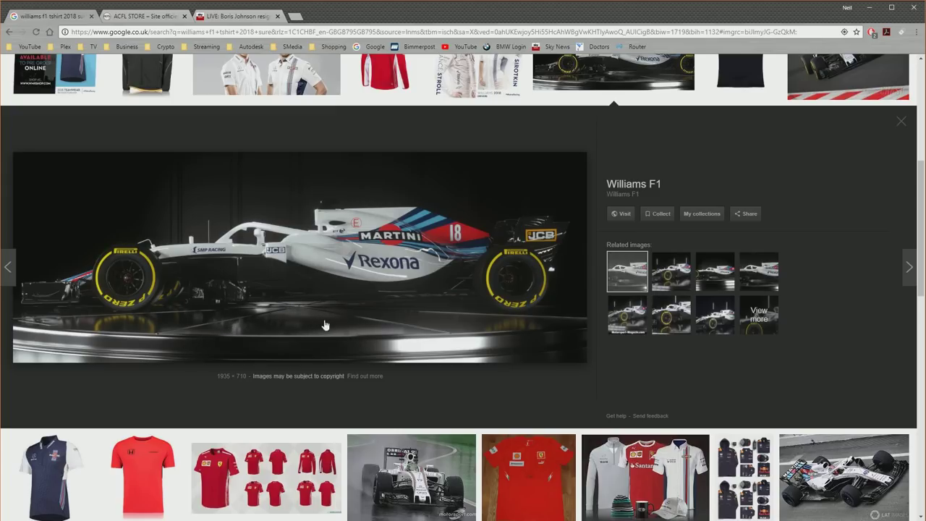
key("alt+Tab")
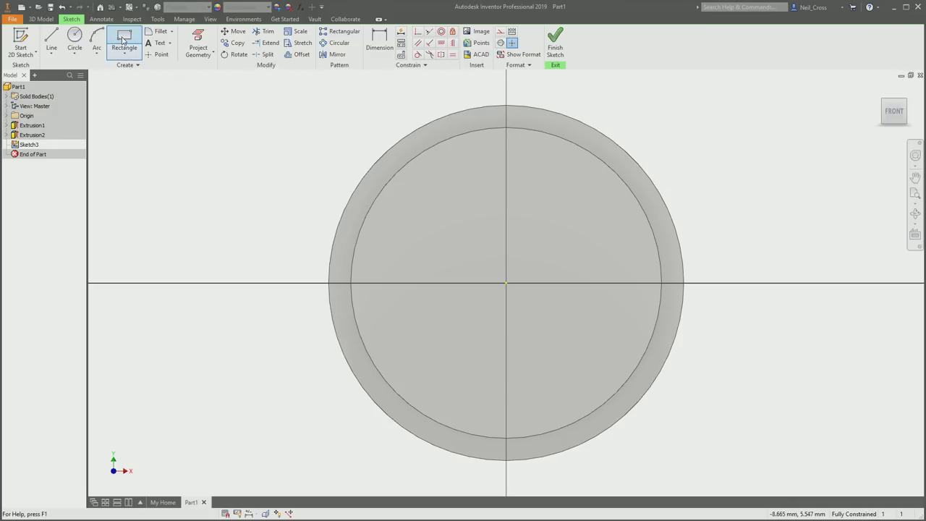
Project the inner disc's edge and sketch a trial rectangle across it.
left_click(198, 44)
left_click(436, 150)
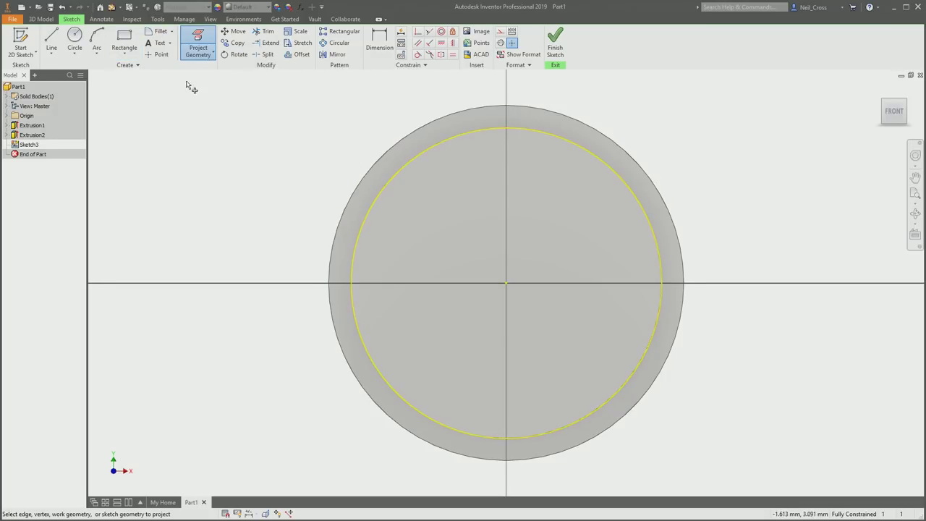
left_click(123, 42)
left_click(494, 155)
left_click(525, 314)
key("Escape")
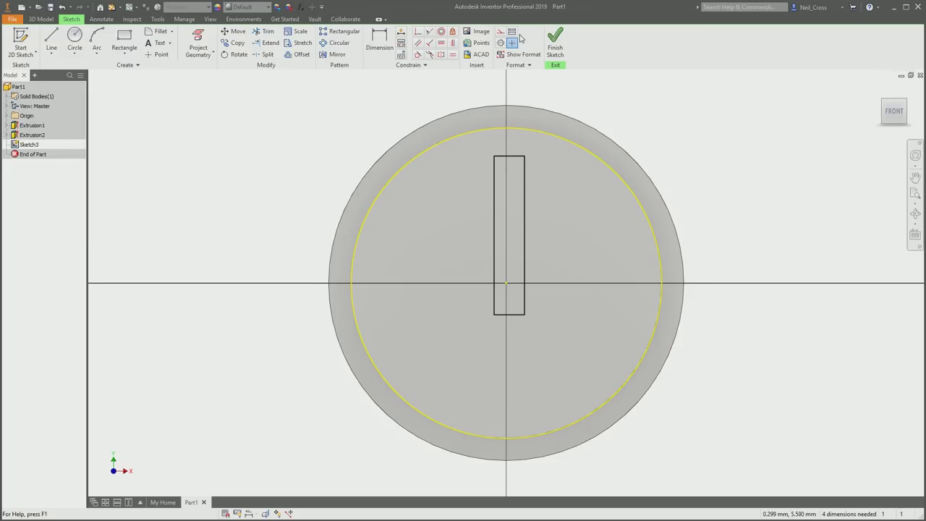
left_click(555, 40)
Delete the rectangle sketch, Sketch3, from the model browser.
left_click(29, 144)
right_click(29, 144)
left_click(55, 177)
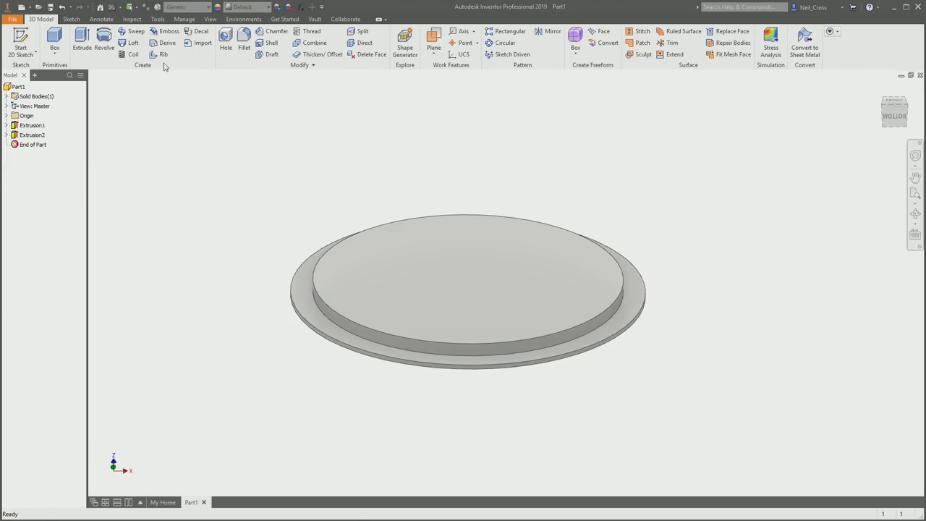
left_click(20, 44)
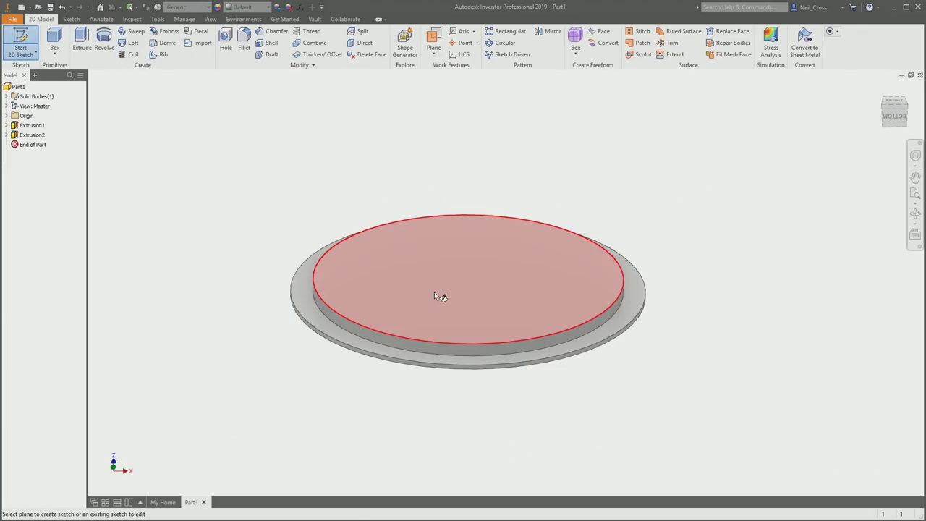
On the top disc face, project its edge and offset two circles 0.08 mm inward.
left_click(434, 292)
left_click(201, 43)
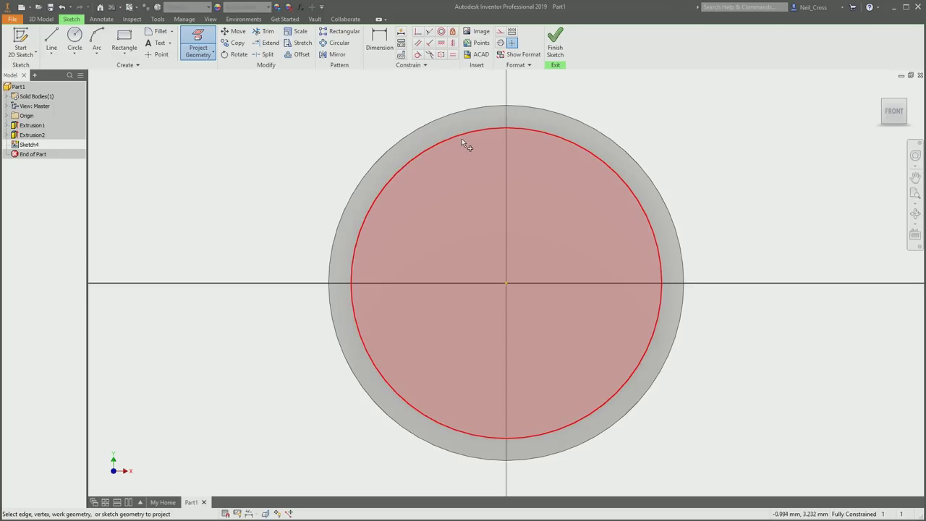
left_click(462, 136)
left_click(303, 54)
left_click(446, 140)
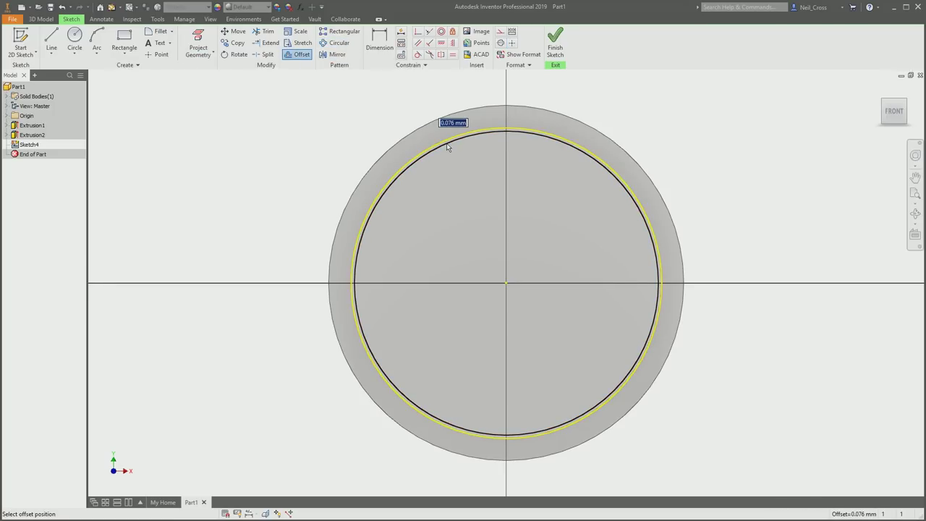
type("0.")
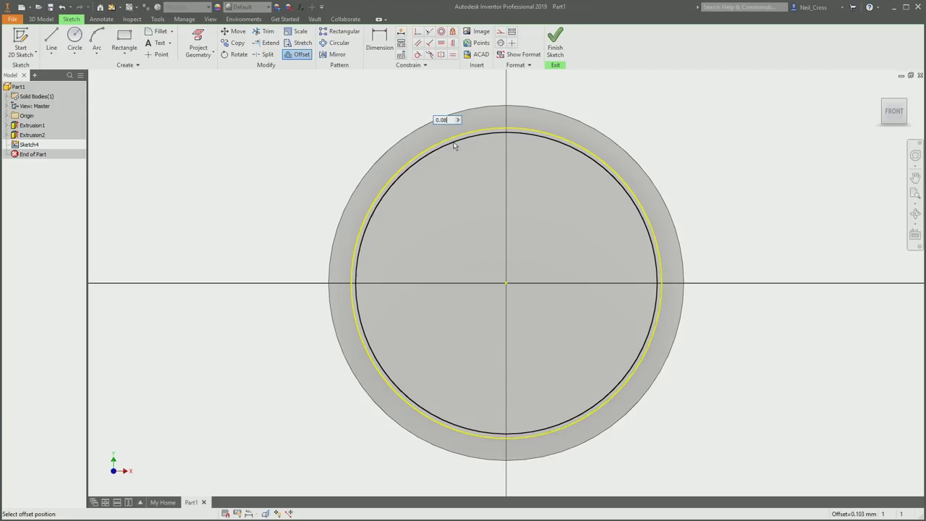
type("08")
key("Return")
left_click(426, 152)
type("0.08")
key("Return")
left_click(554, 41)
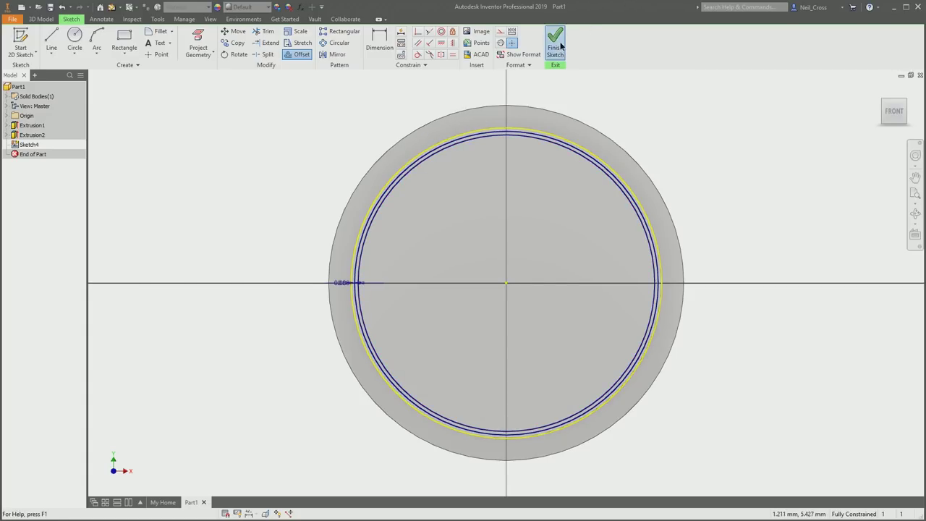
Extrude the thin outer ring 0.1 mm downward into the part as Extrusion3.
key("e")
right_click(326, 296)
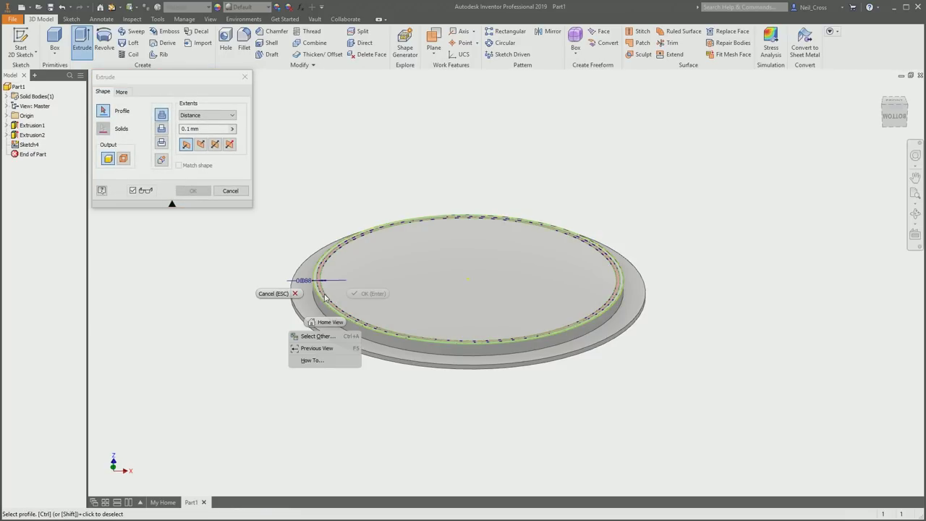
key("Escape")
scroll(327, 290, "up", 5)
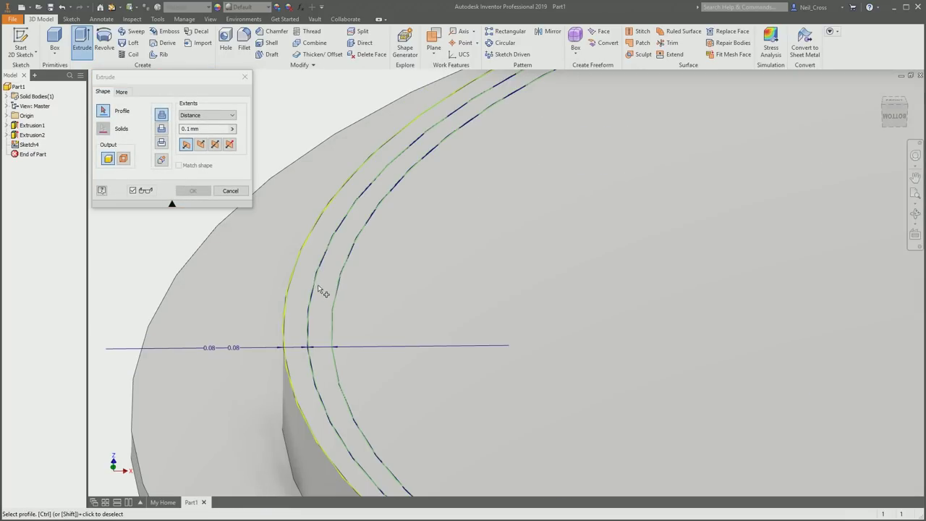
left_click(337, 300)
scroll(381, 299, "down", 5)
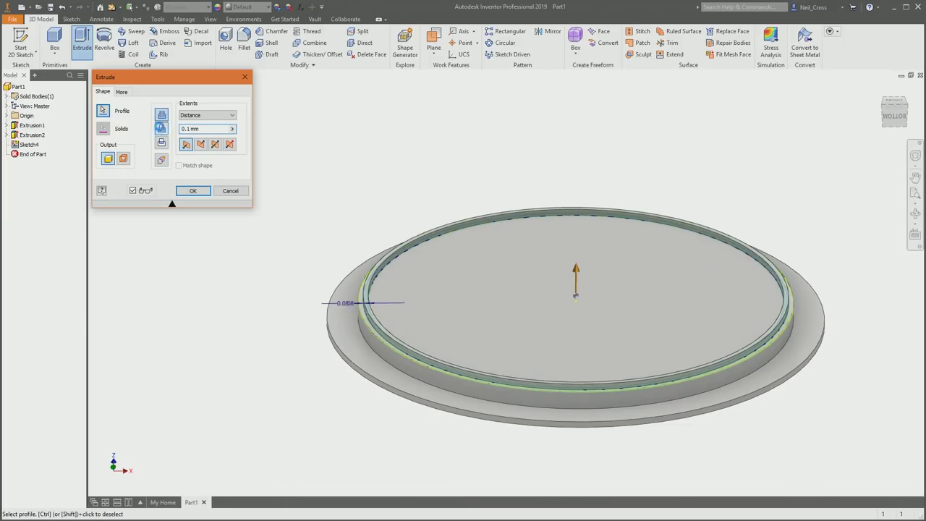
left_click(201, 145)
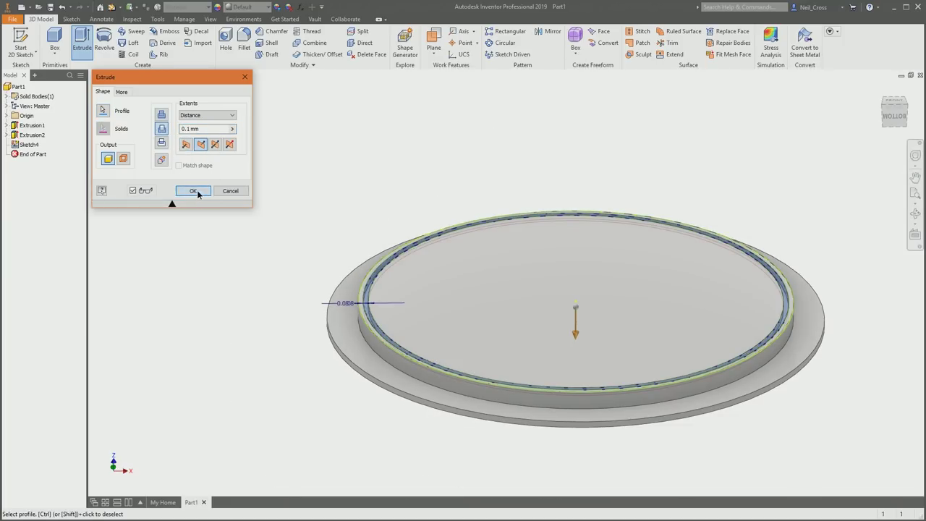
left_click(192, 190)
left_click(20, 44)
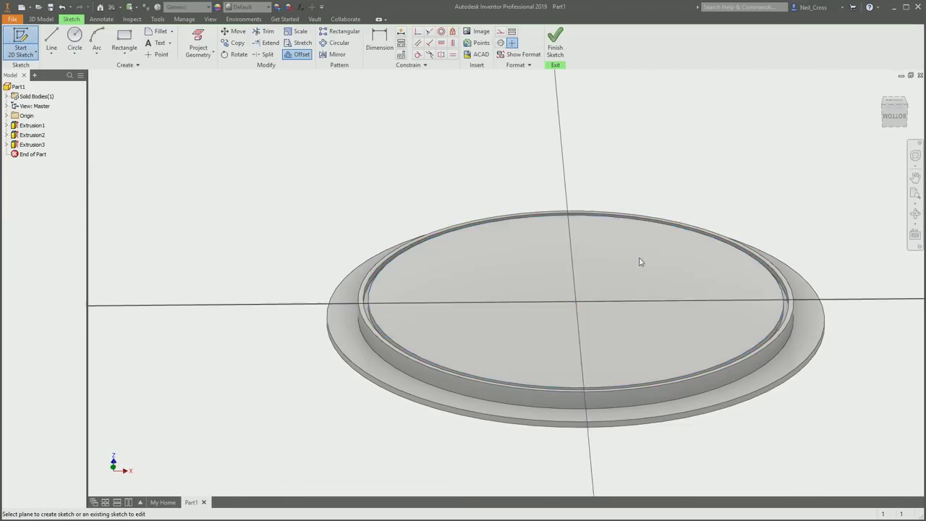
On the plinth's top face, sketch a tall narrow rectangle and project the boundary circle.
left_click(640, 258)
left_click(124, 40)
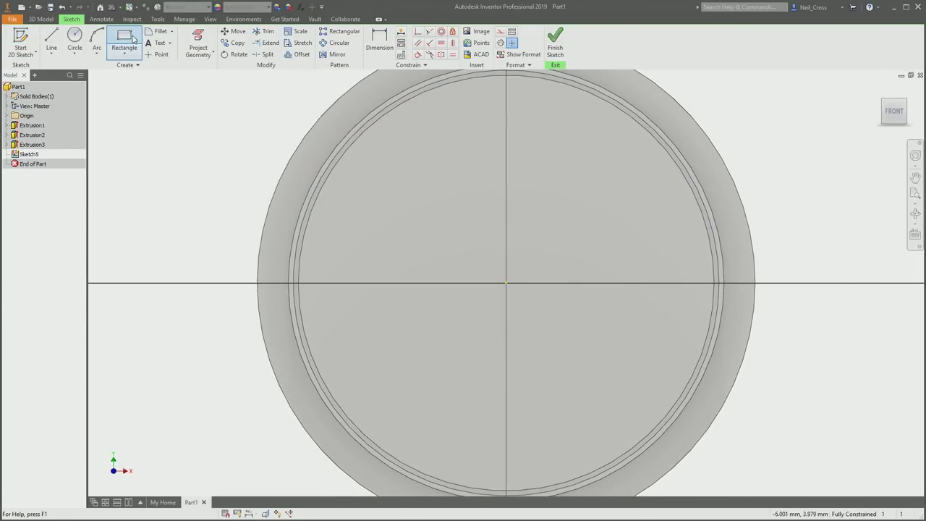
left_click(495, 90)
left_click(514, 255)
key("F5")
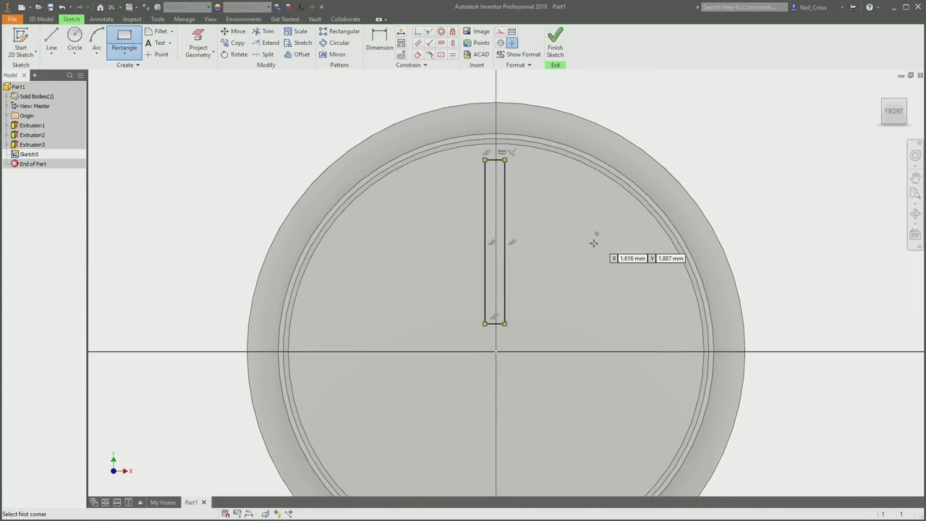
key("Escape")
left_click(203, 46)
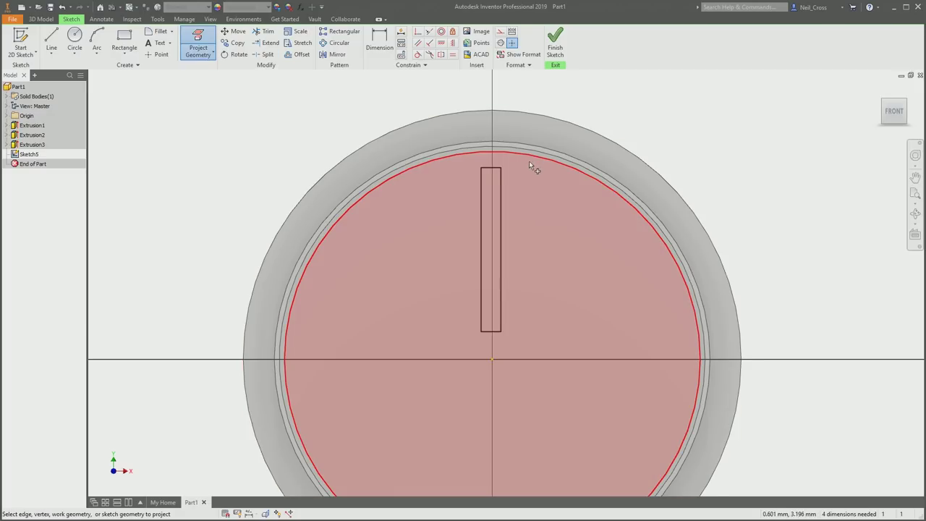
left_click(514, 168)
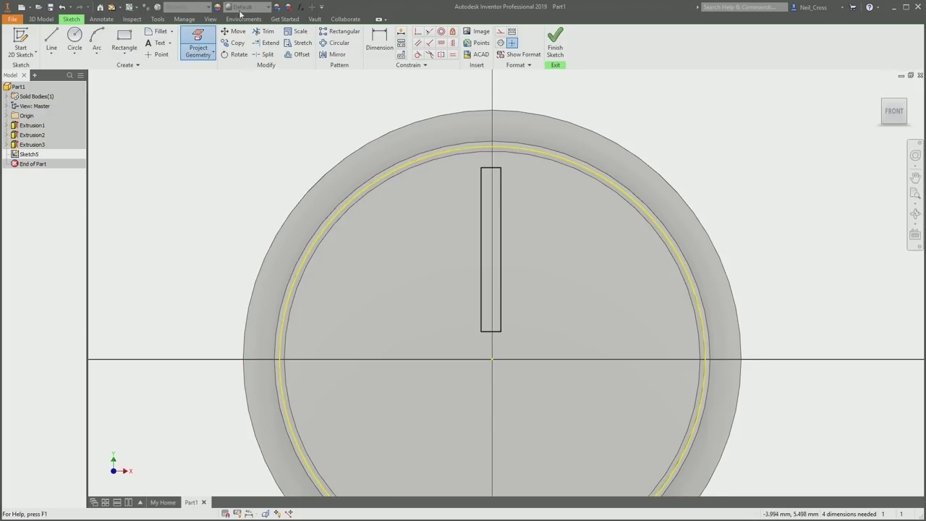
Make the rectangle's top midpoint coincident with the projected boundary circle.
left_click(417, 31)
left_click(490, 168)
left_click(494, 150)
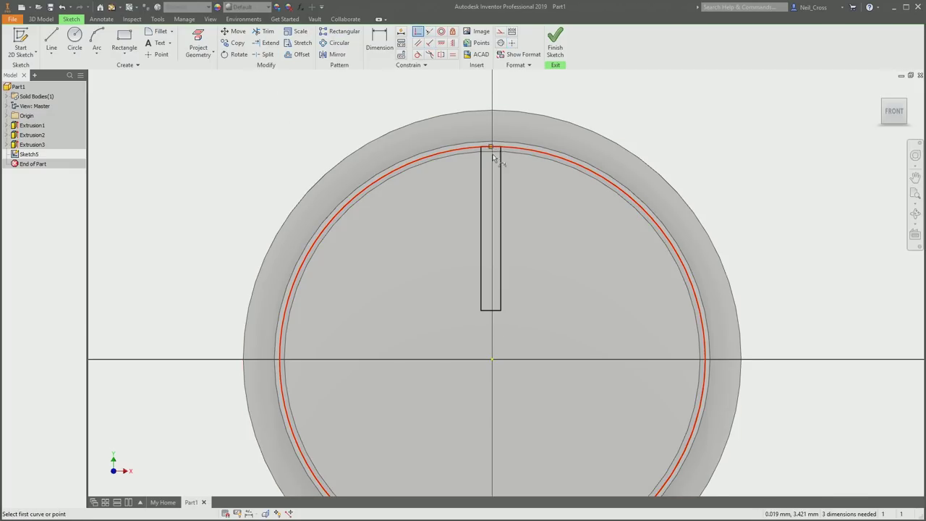
left_click(492, 361)
key("d")
left_click(481, 287)
left_click(499, 282)
key("Escape")
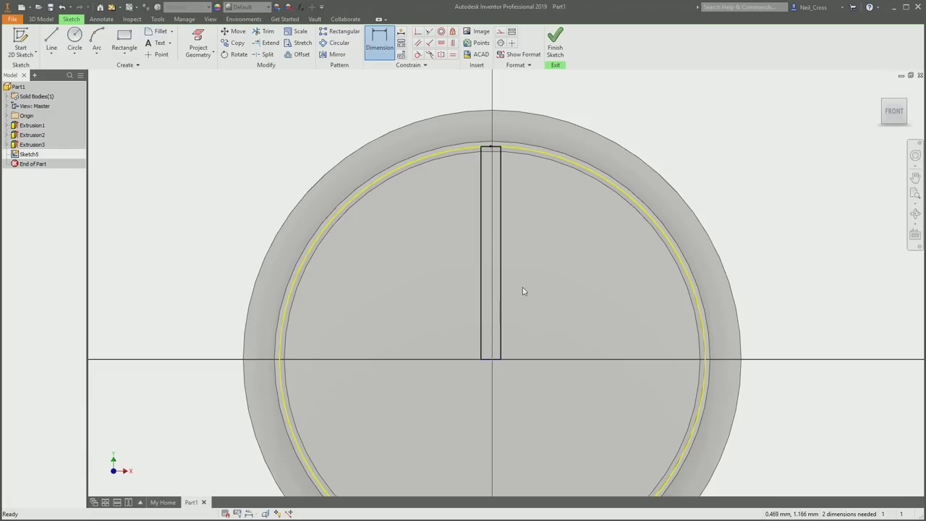
key("Escape")
key("ctrl+z")
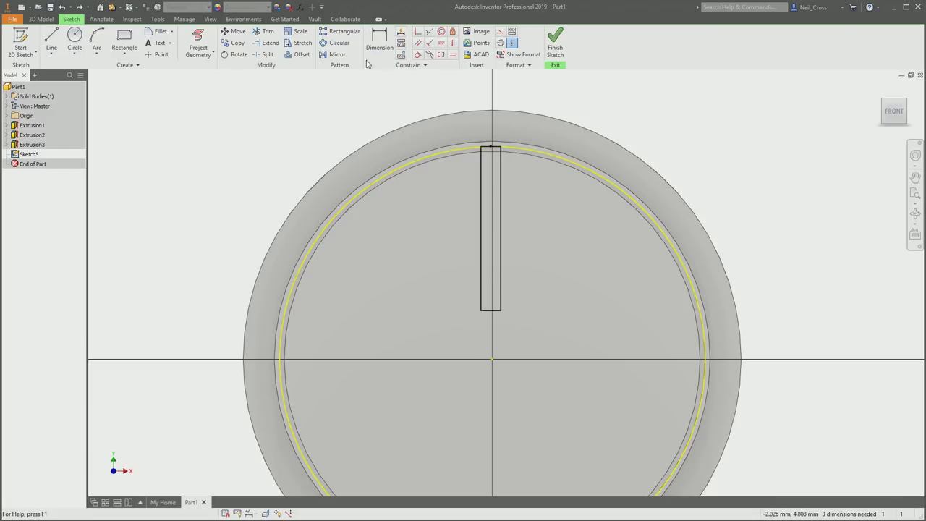
Pin the rectangle's bottom midpoint to the centre and dimension its width to 0.08 mm.
left_click(417, 31)
left_click(492, 310)
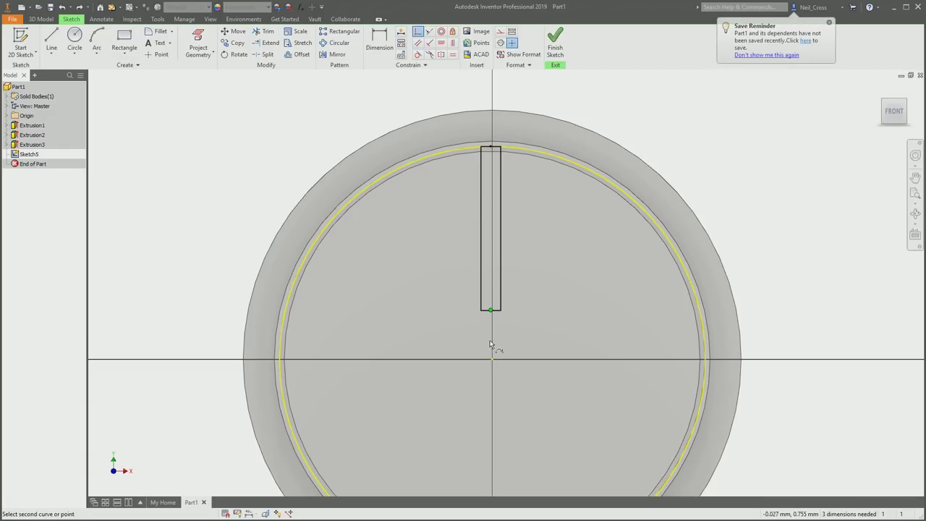
left_click(492, 360)
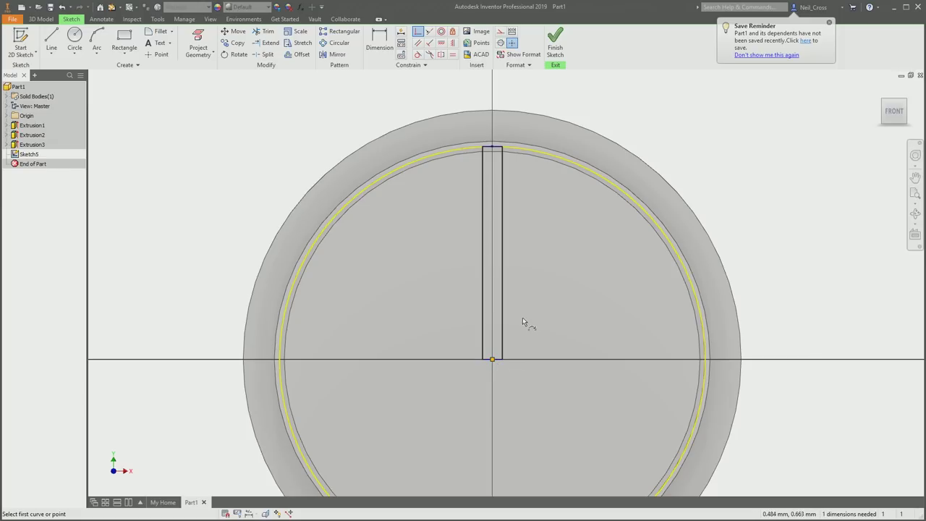
key("d")
left_click(502, 330)
left_click(483, 335)
left_click(499, 396)
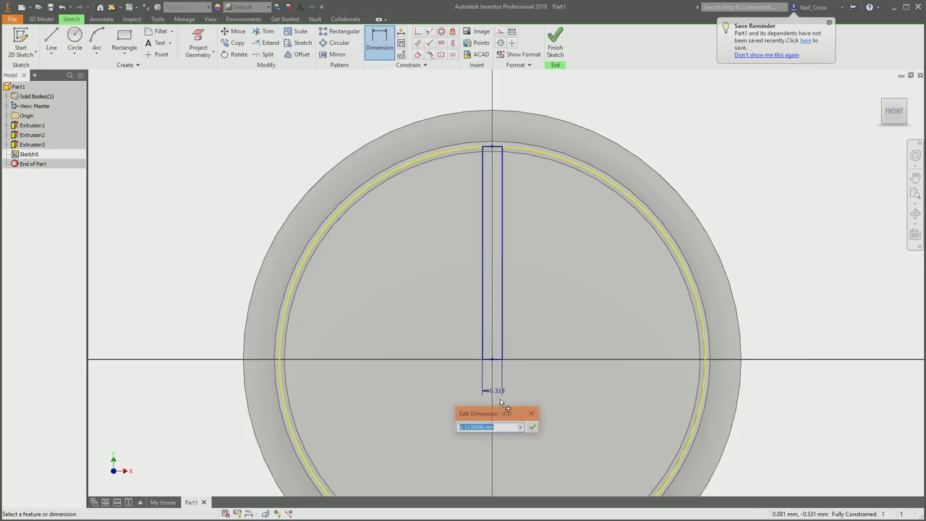
type("0.0")
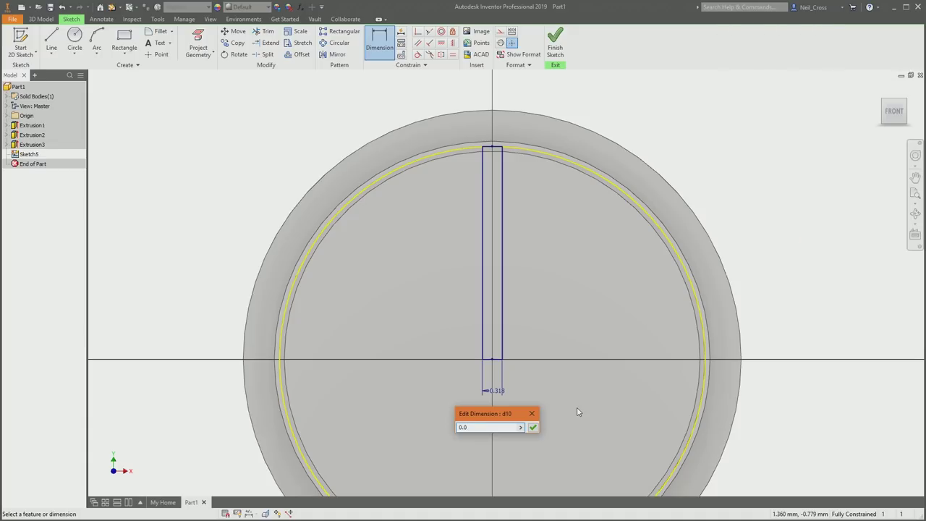
type("1")
key("Return")
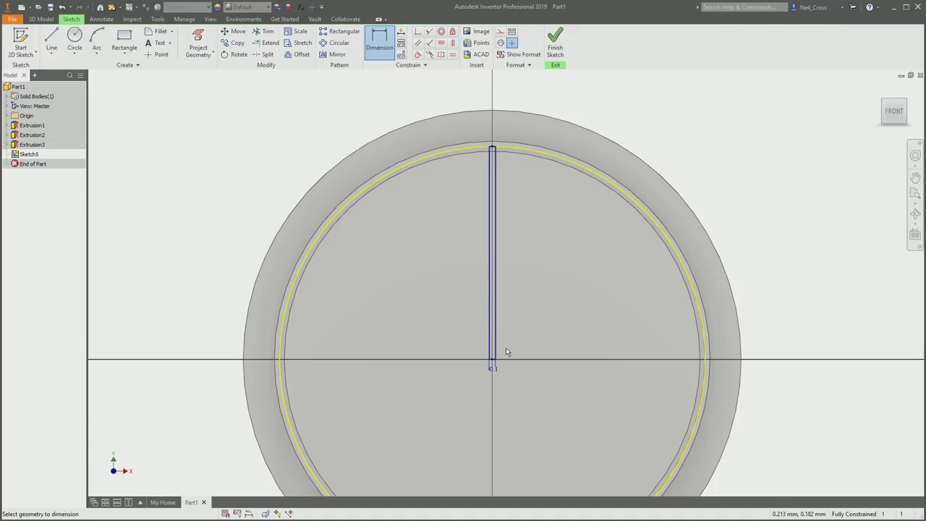
left_click(492, 368)
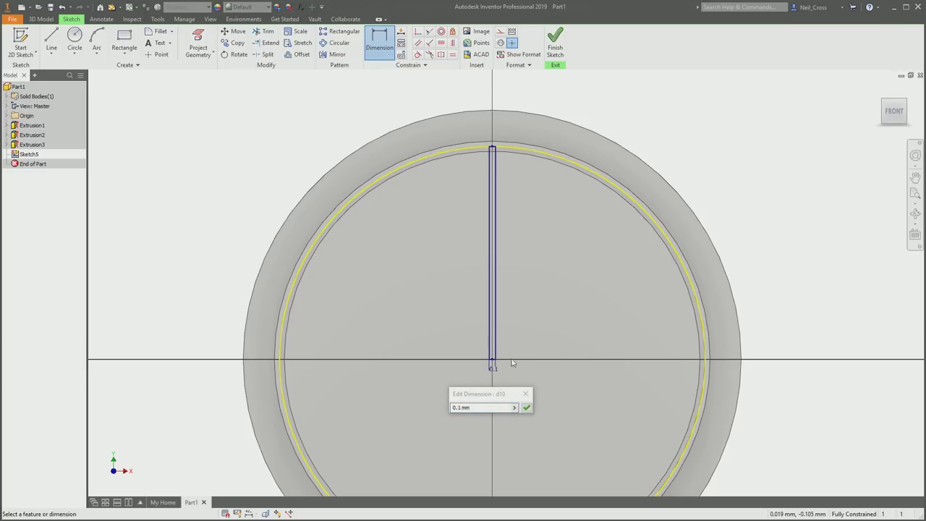
left_click(459, 407)
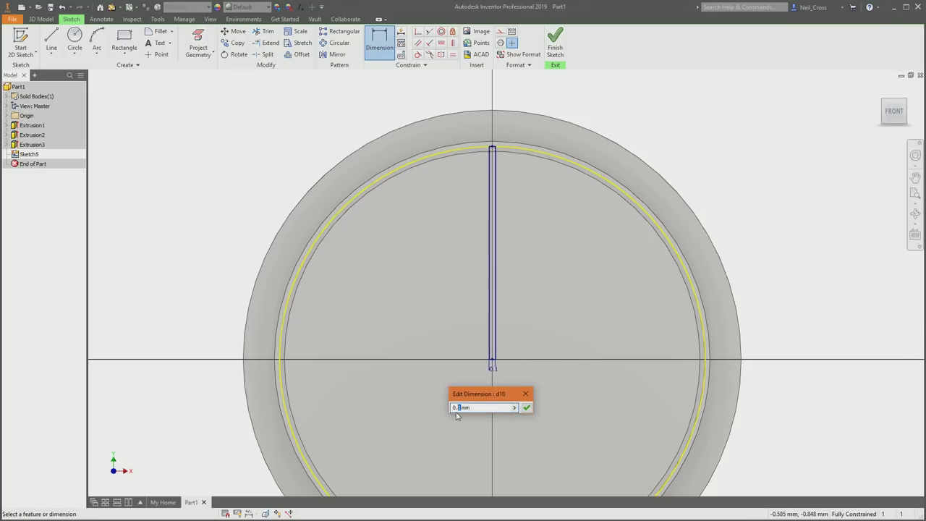
key("Return")
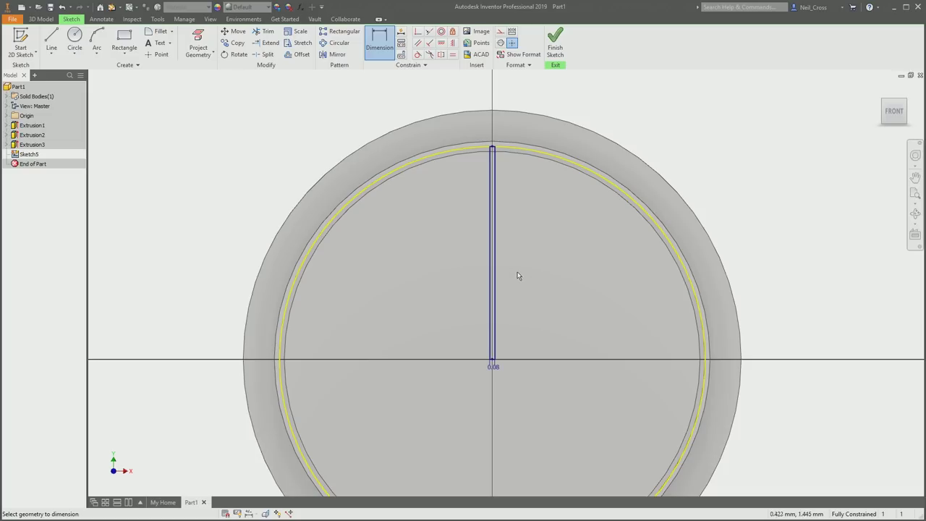
Finish the sketch and extrude the thin rectangle as the profile.
left_click(554, 41)
left_click(81, 40)
left_click(571, 269)
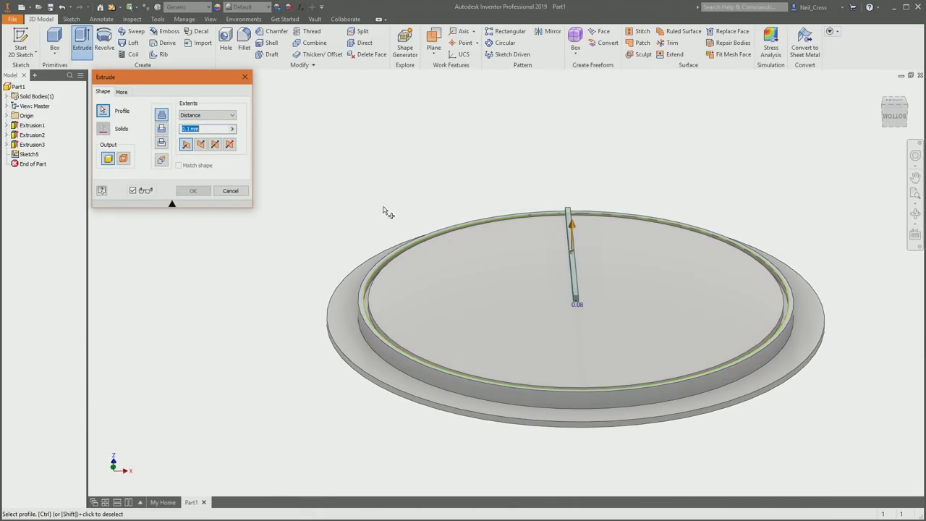
Cut the strip downward and circular-pattern it into six grooves around the Z Axis.
left_click(201, 144)
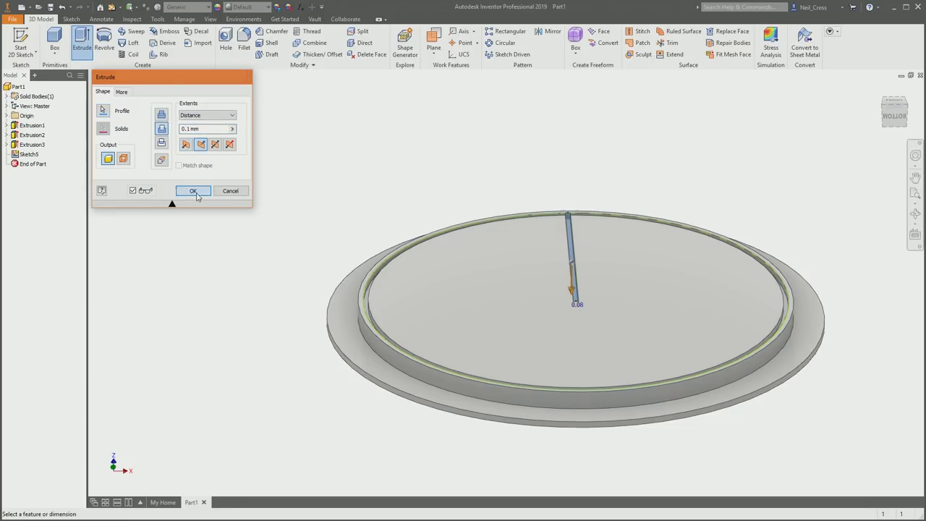
left_click(193, 191)
left_click(505, 43)
left_click(569, 257)
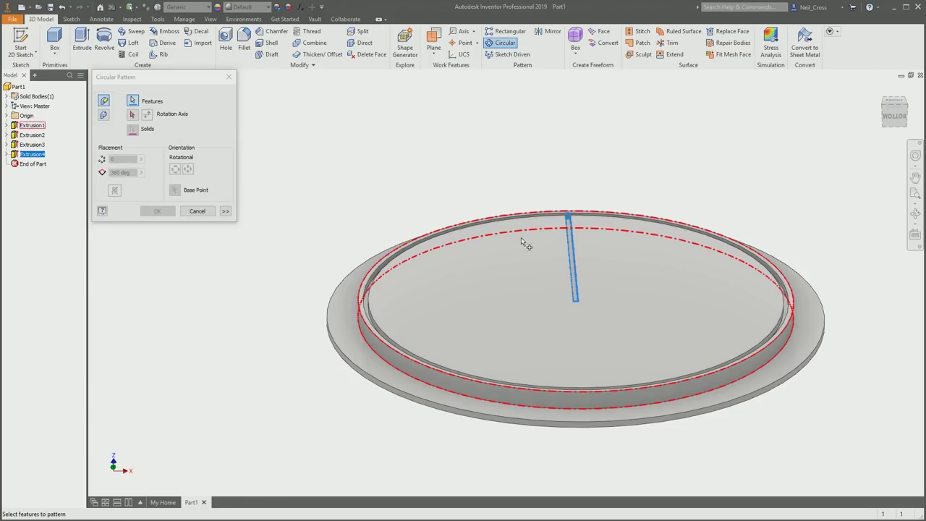
left_click(131, 114)
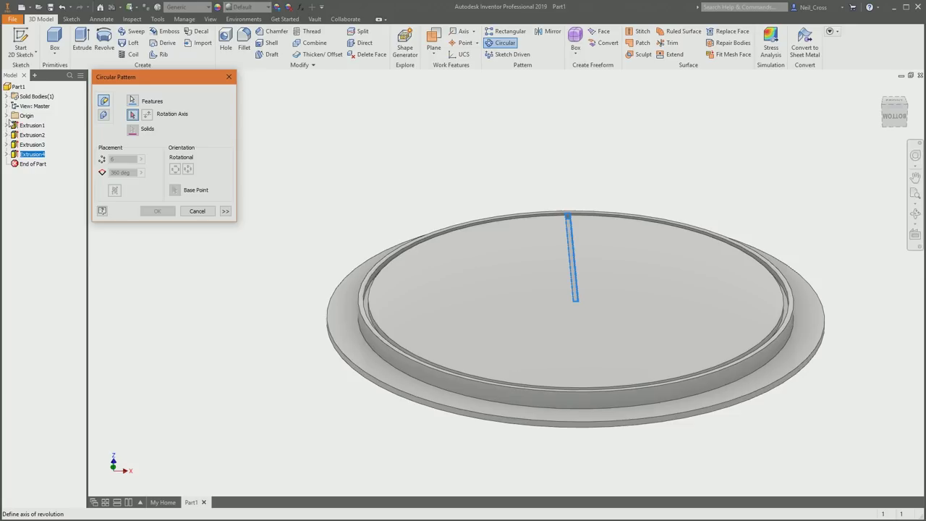
left_click(7, 116)
left_click(34, 174)
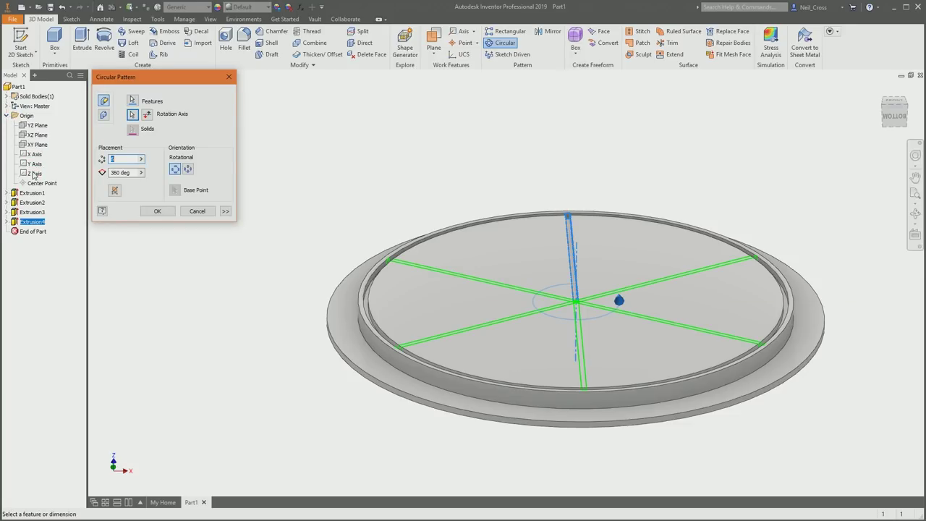
left_click(149, 211)
Round three circular edges with 0.08 mm fillets.
middle_click_drag(727, 192, 575, 224)
left_click(246, 55)
left_click(276, 347)
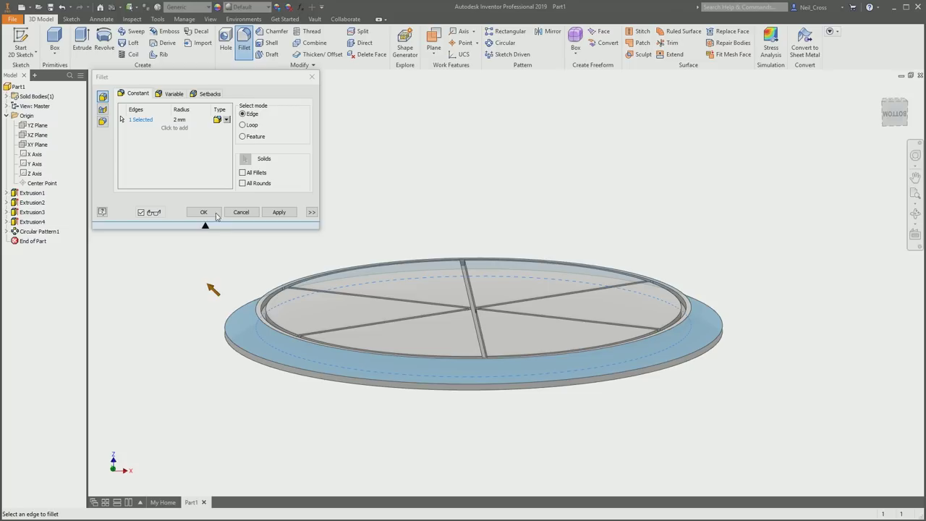
left_click(181, 120)
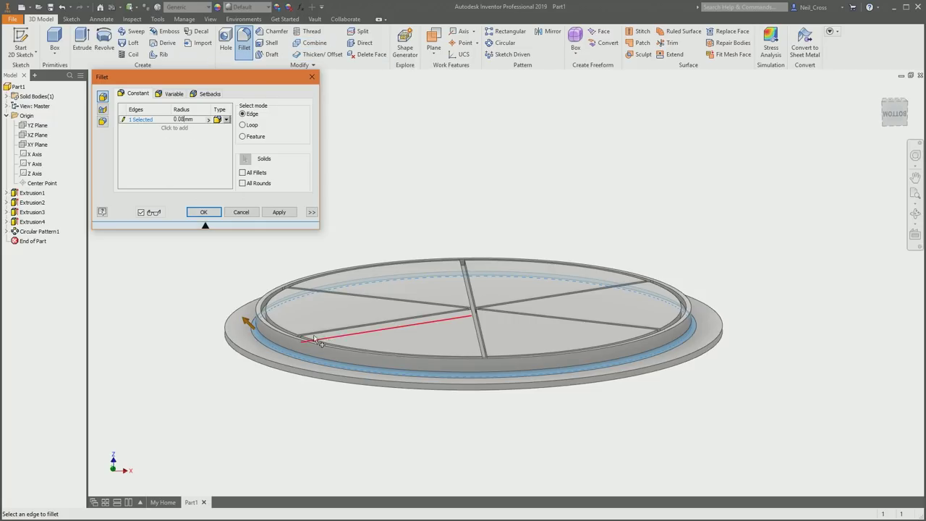
left_click(273, 338)
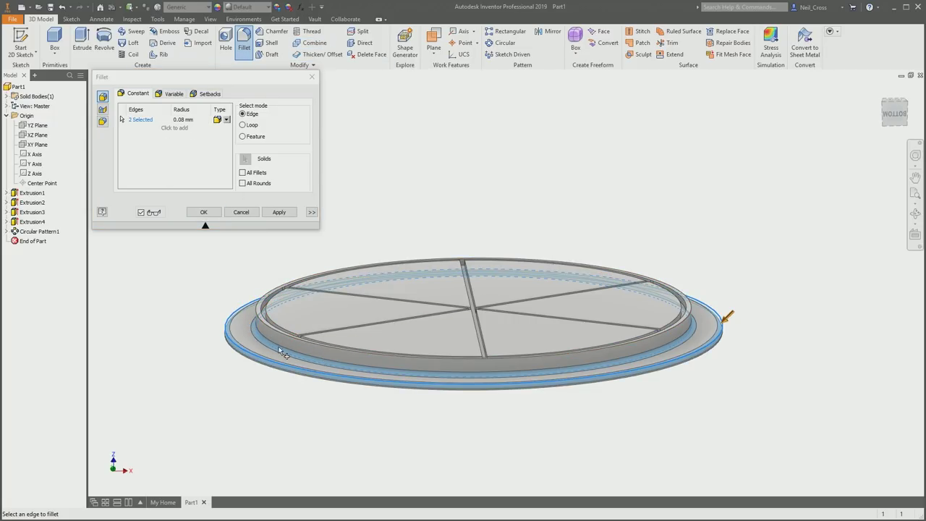
left_click(270, 329)
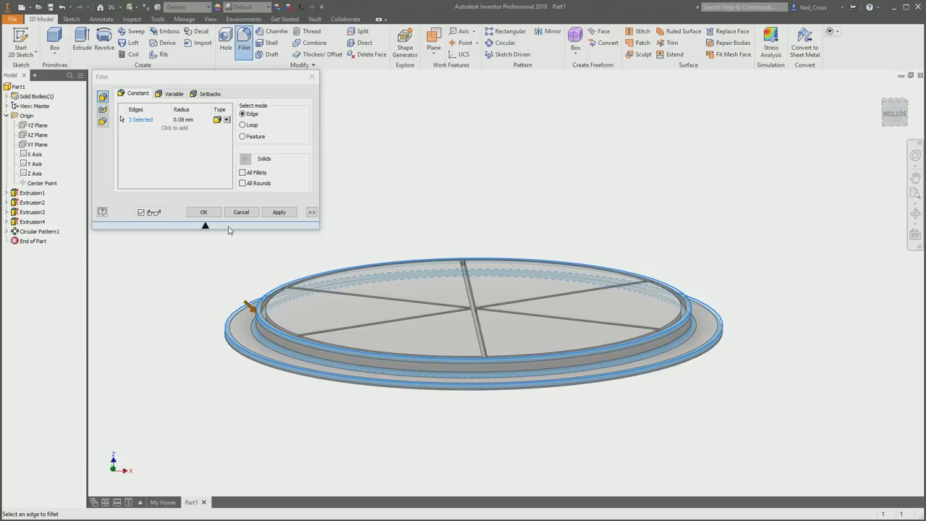
left_click(203, 212)
left_click(9, 19)
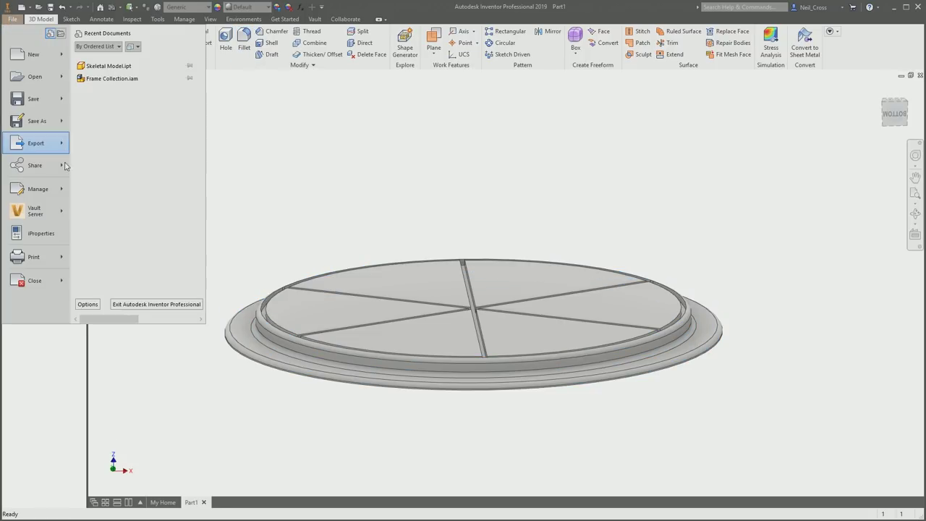
Export Part1 from Inventor as the STEP file Plinth.stp, then return to KeyShot's Merc scene.
left_click(50, 155)
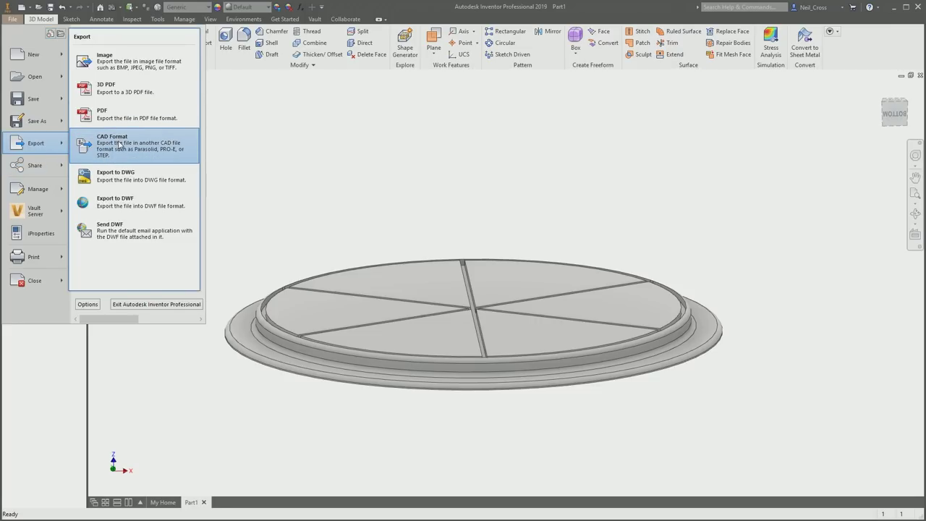
left_click(120, 144)
left_click(480, 344)
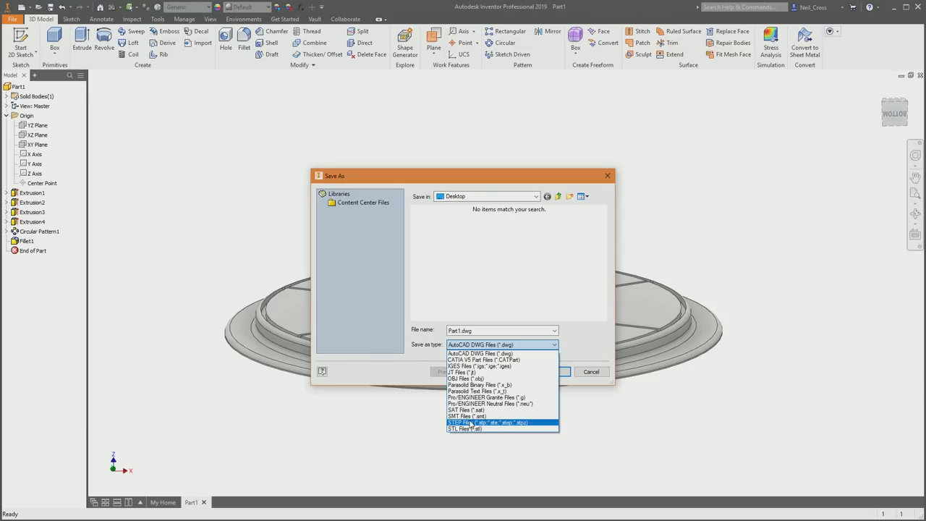
left_click(471, 423)
double_click(463, 330)
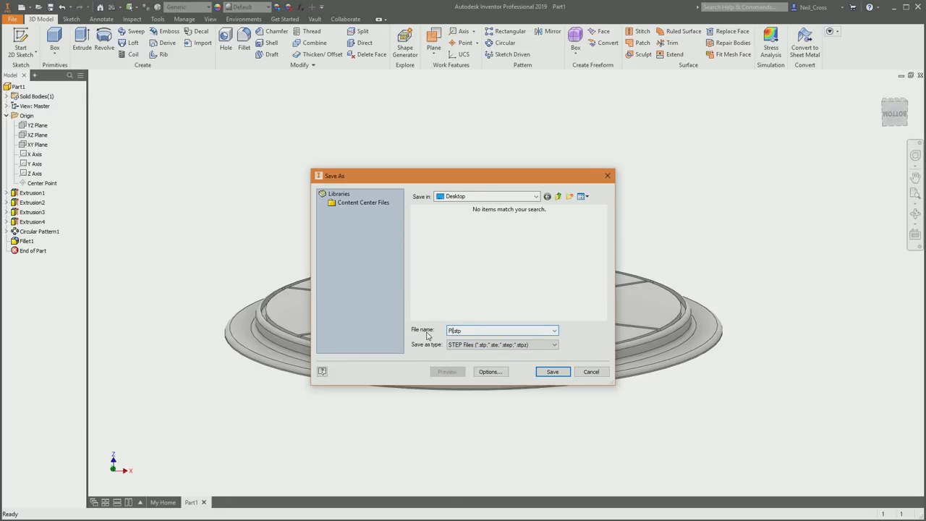
type("Plinth")
left_click(552, 371)
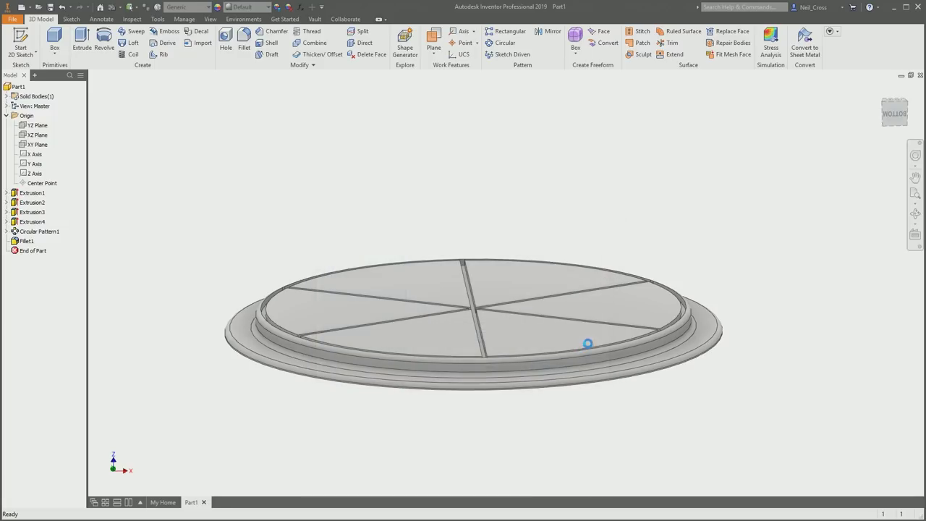
left_click(895, 6)
left_click(868, 8)
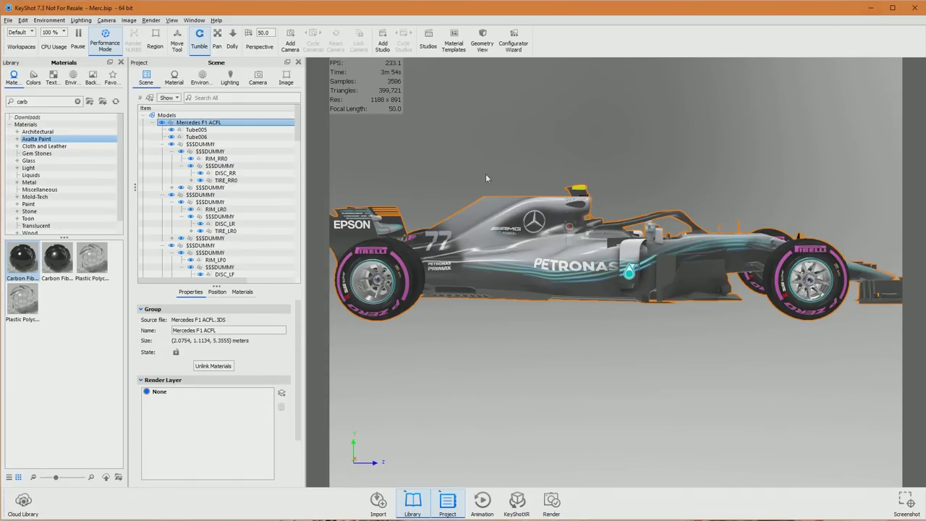
Import Plinth.stp into the Merc.bip scene with Y as the up orientation.
left_click_drag(684, 173, 449, 239)
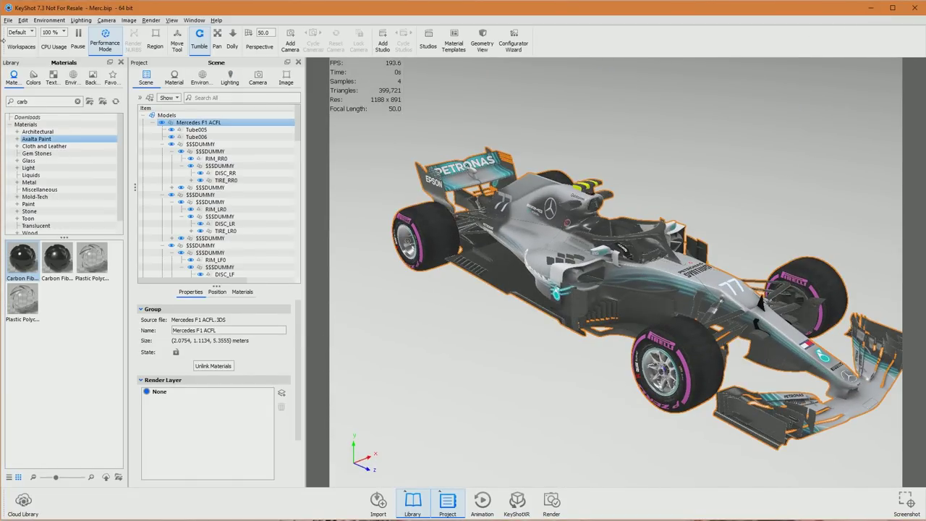
left_click(8, 20)
left_click(20, 42)
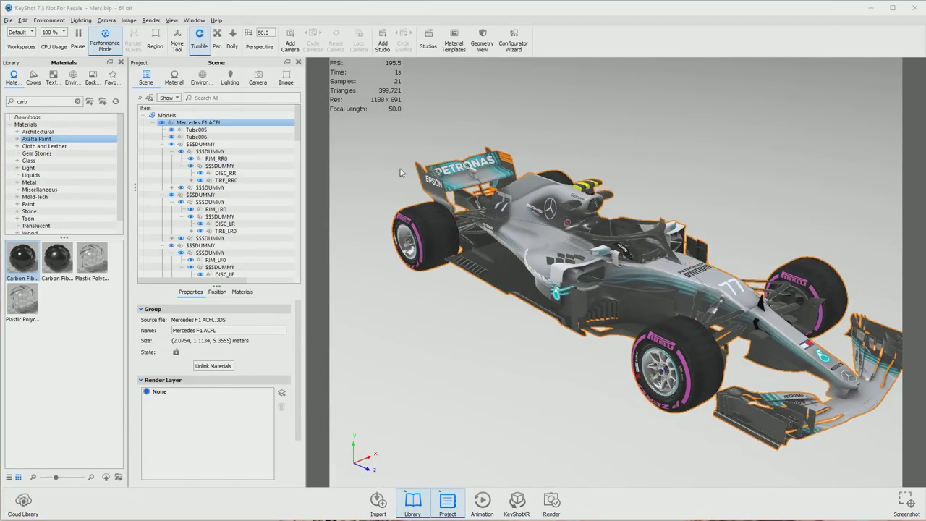
double_click(220, 91)
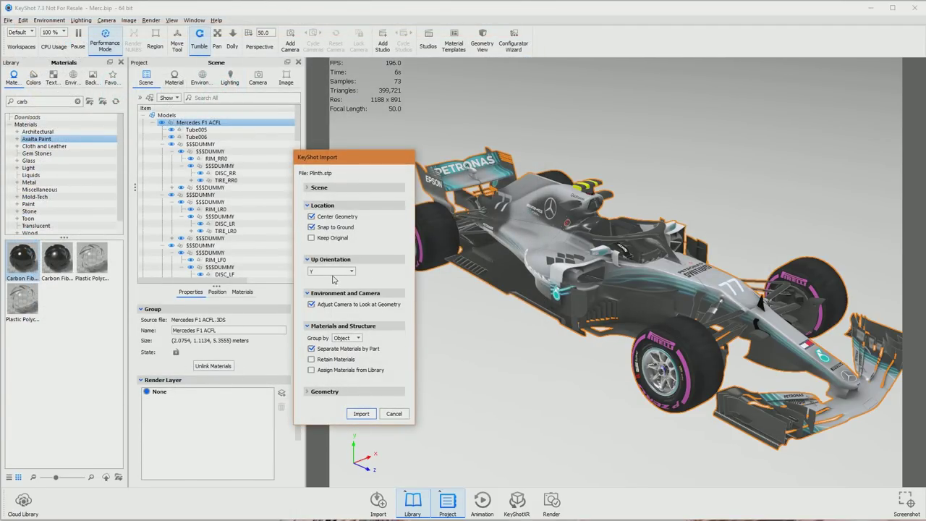
left_click(328, 272)
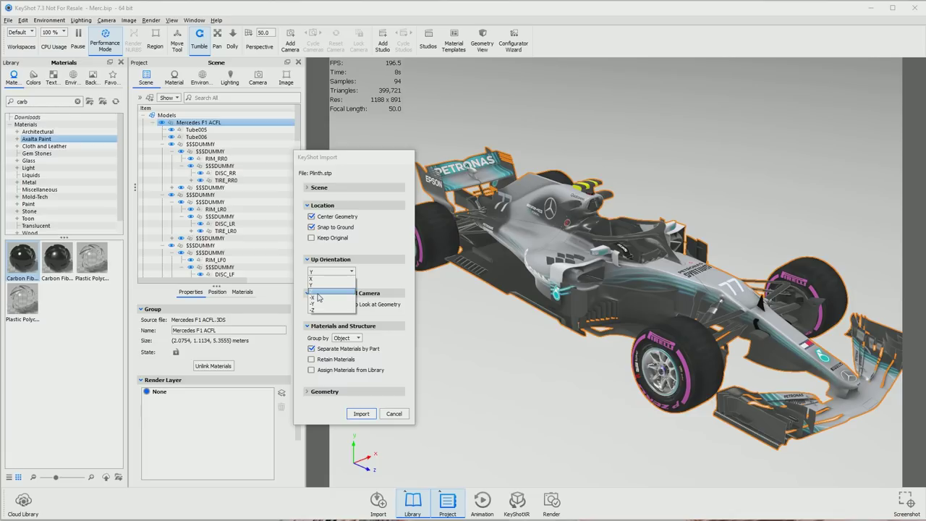
left_click(327, 270)
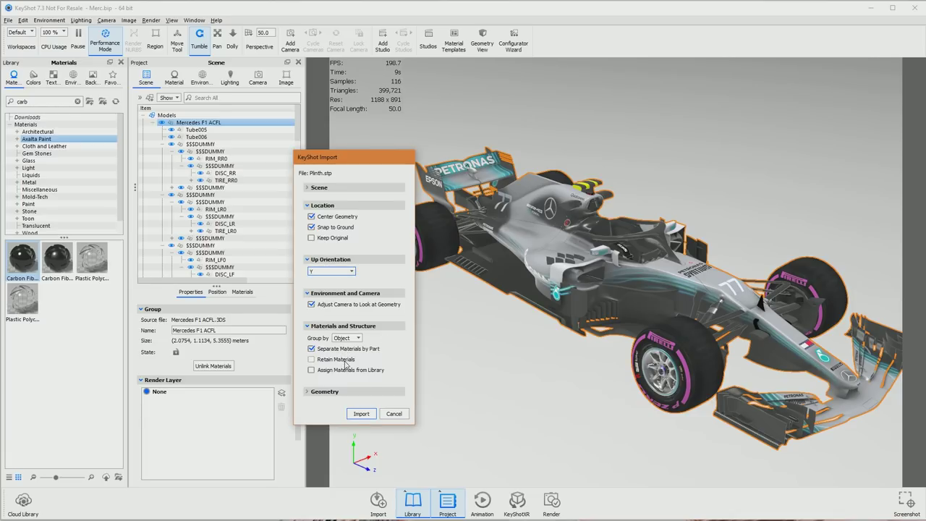
left_click(361, 413)
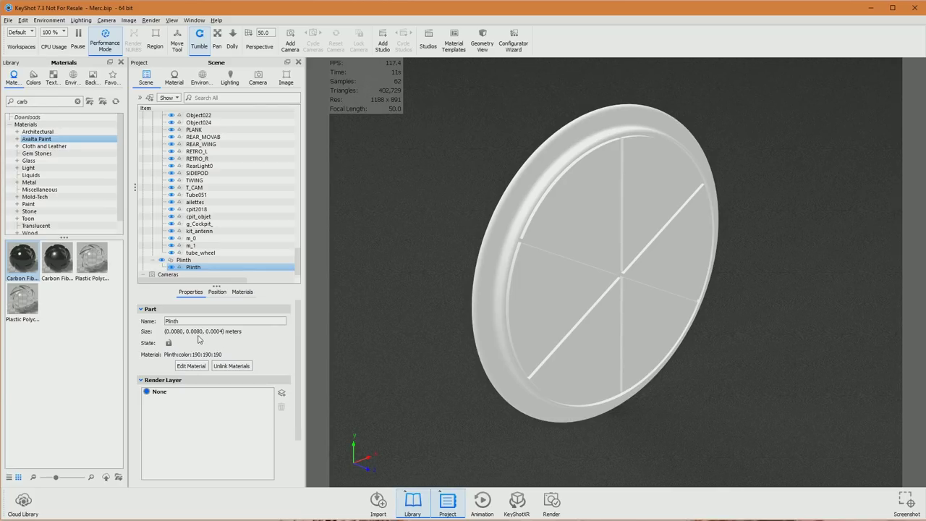
Scale the plinth by 1000 on the Position tab.
left_click(217, 292)
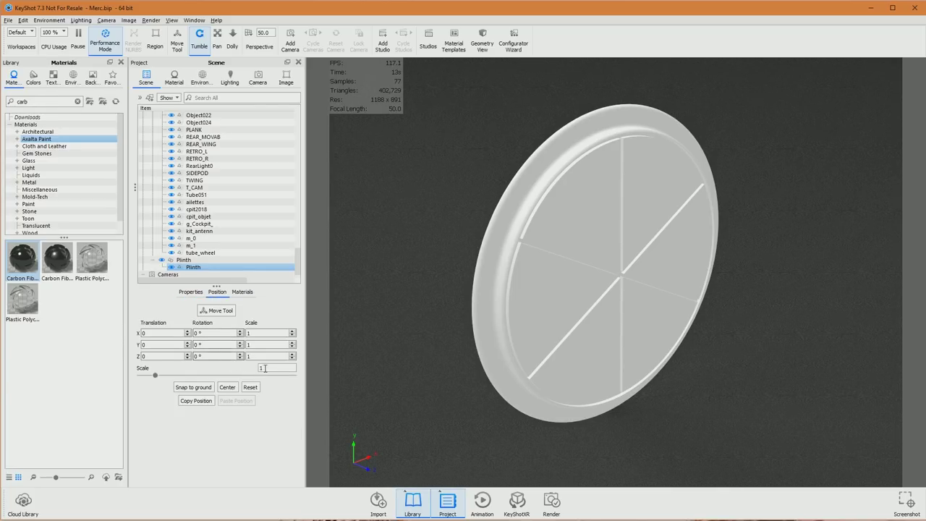
type("000")
key("Return")
left_click_drag(571, 329, 636, 322)
scroll(636, 322, "down", 10)
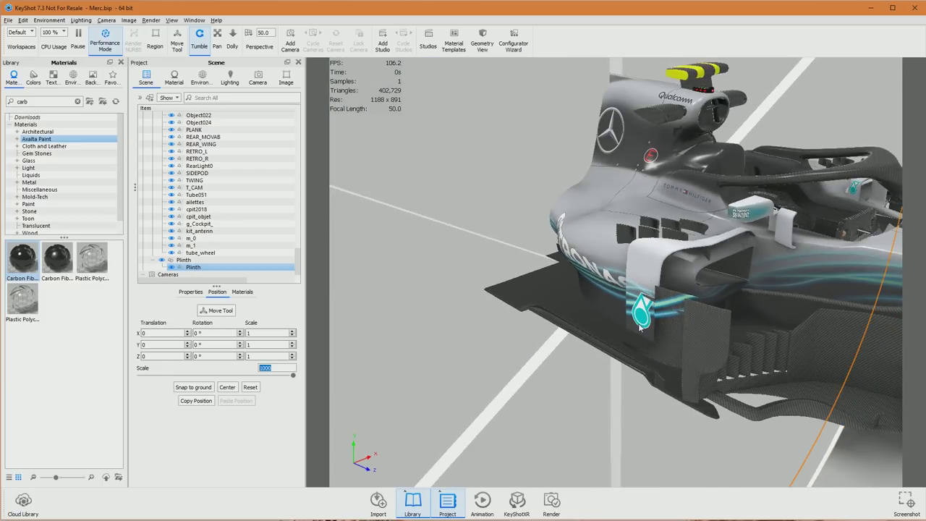
scroll(640, 326, "down", 2)
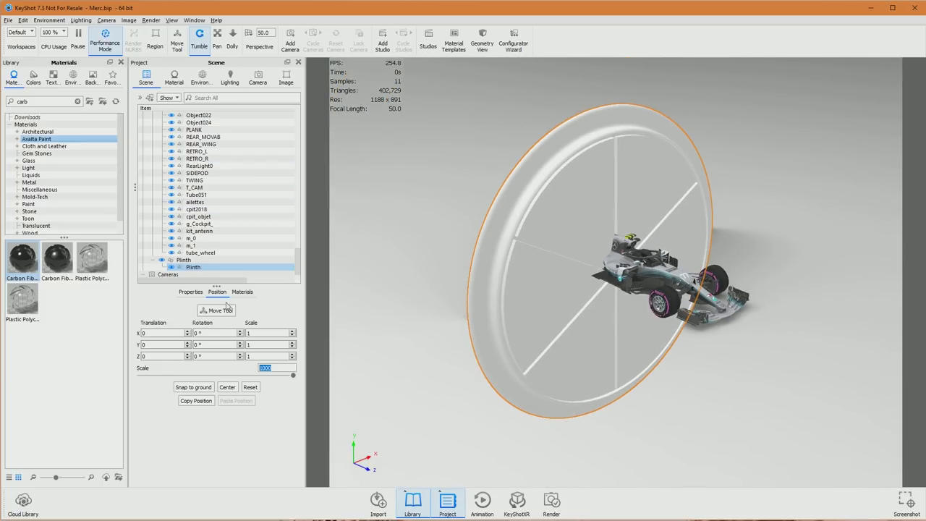
Rotate the plinth -90° about X so it lies flat.
left_click(195, 333)
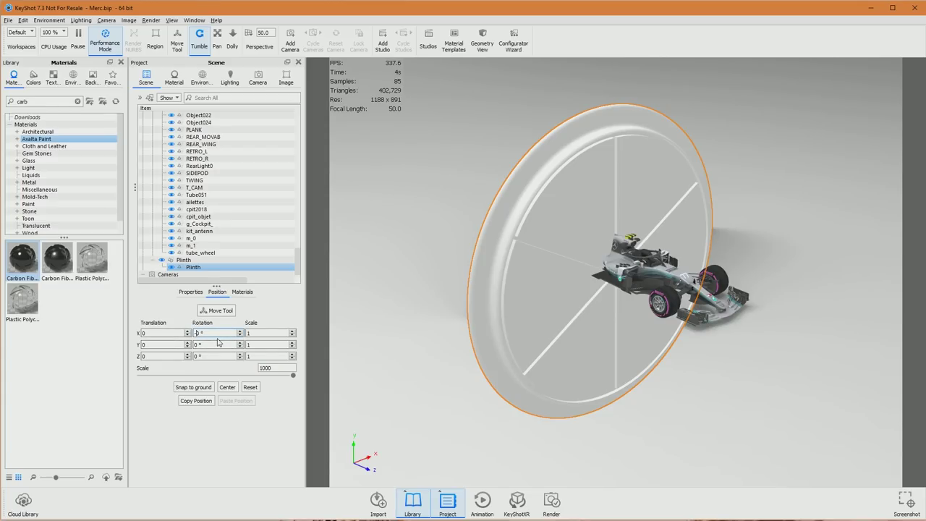
key("Return")
left_click_drag(520, 347, 617, 335)
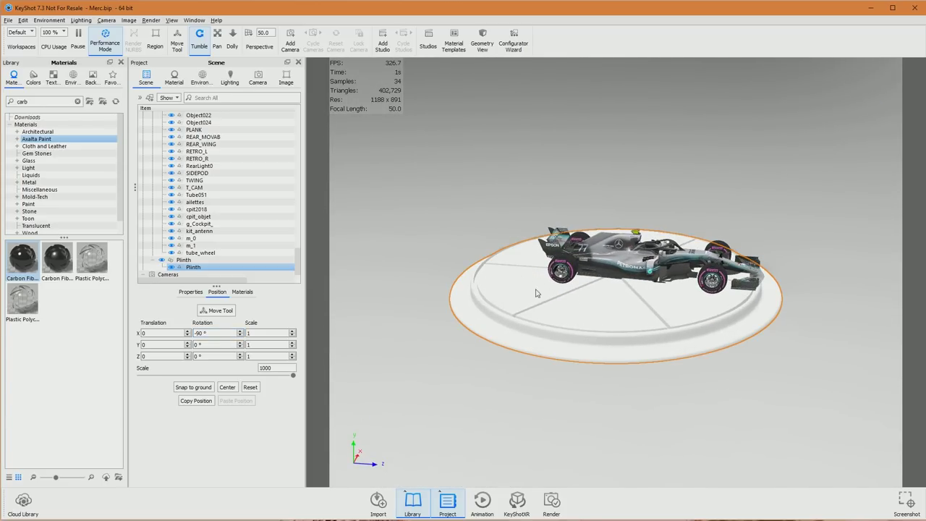
left_click_drag(610, 272, 639, 378)
Slide the plinth along Z with the Move Tool so it sits under the car.
left_click(604, 356)
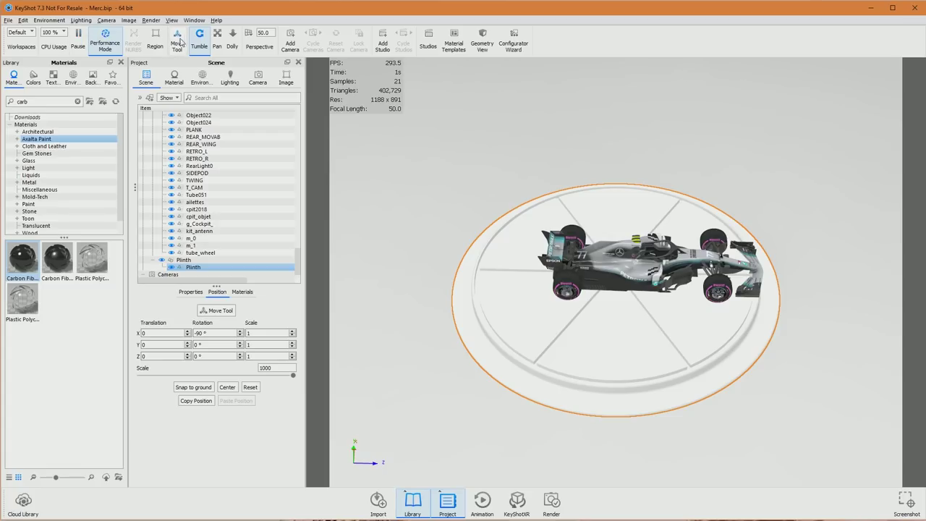
left_click(178, 42)
left_click_drag(547, 277, 589, 278)
left_click_drag(666, 116, 666, 61)
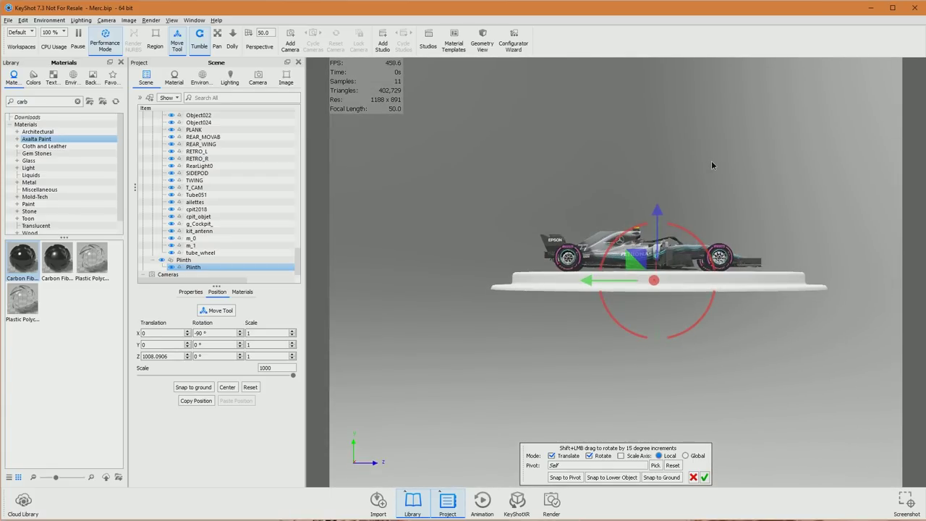
scroll(616, 303, "up", 3)
scroll(617, 303, "up", 5)
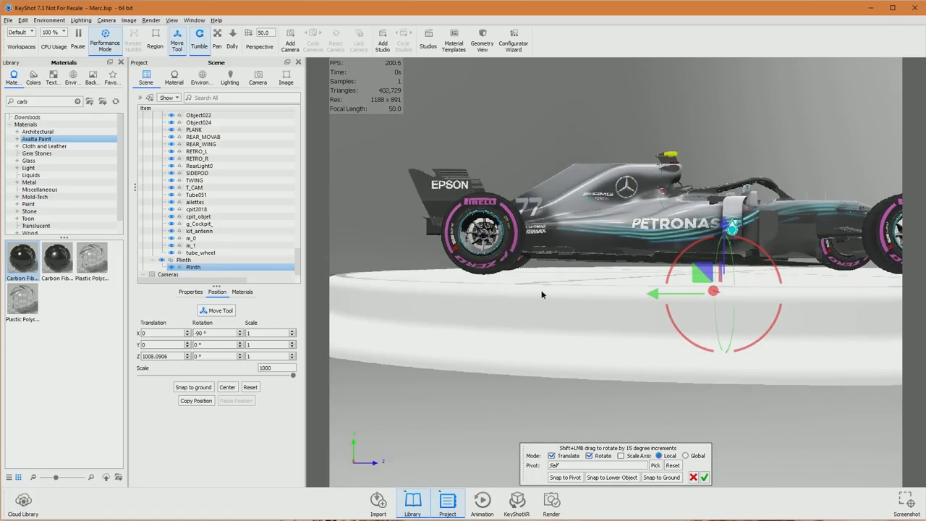
scroll(542, 299, "down", 3)
left_click_drag(543, 300, 564, 333)
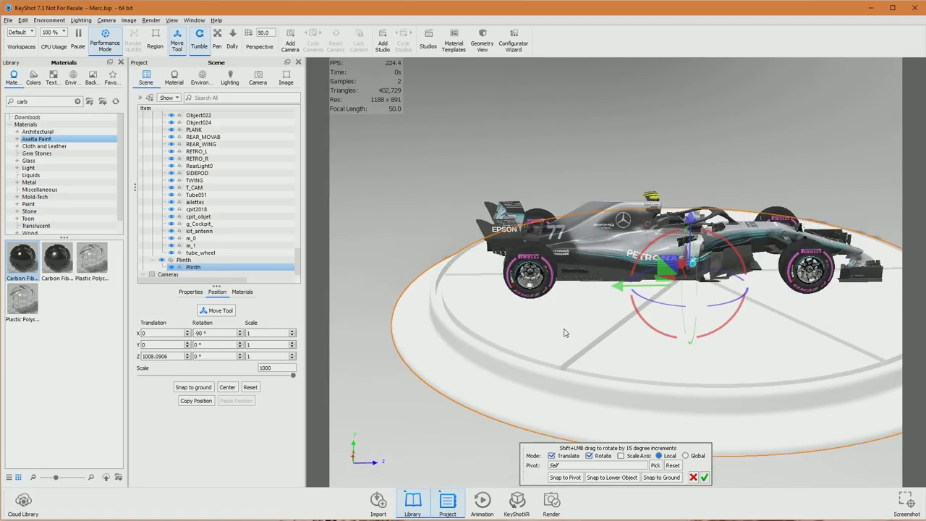
scroll(565, 333, "down", 3)
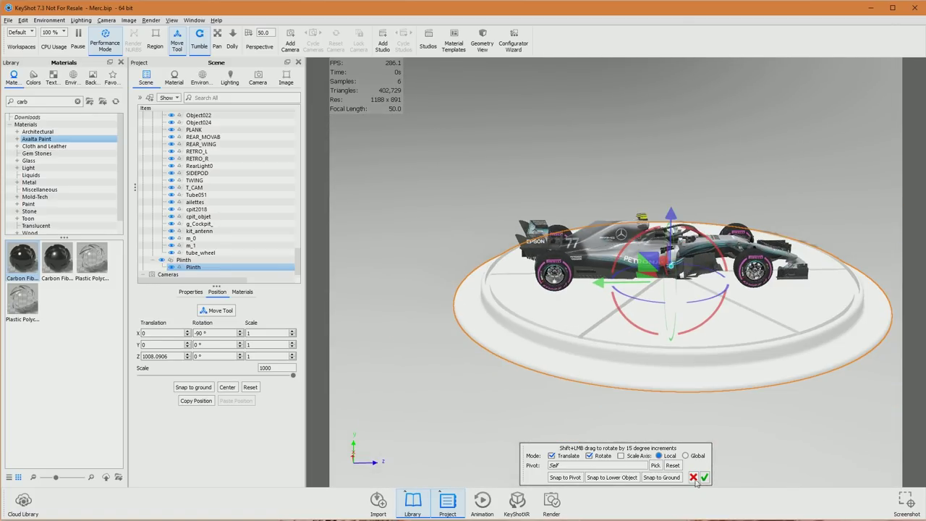
left_click(703, 478)
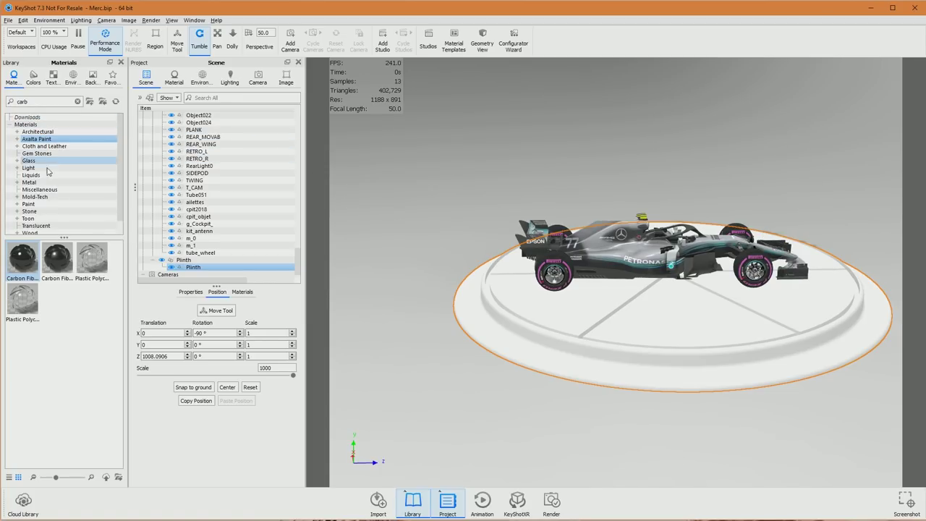
left_click(31, 182)
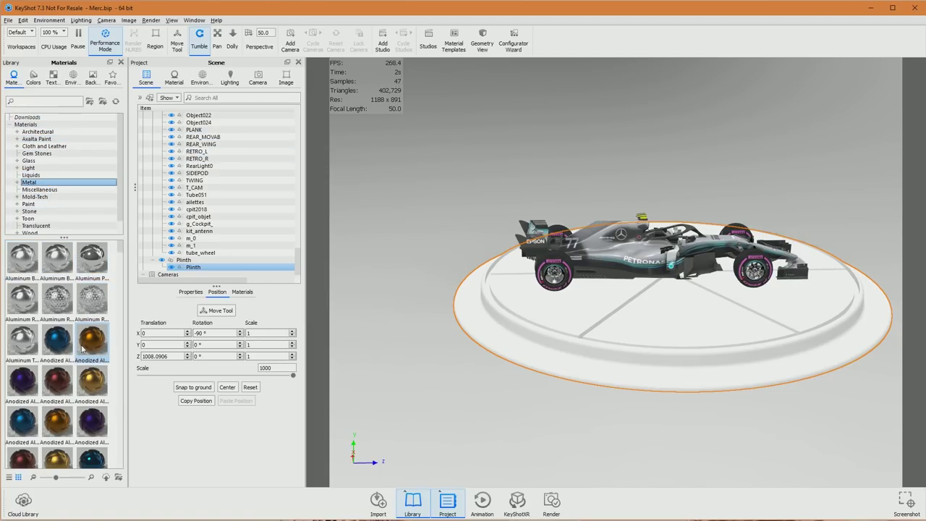
Search the material library for 'steel', replacing the earlier 'satin' search.
scroll(78, 369, "down", 5)
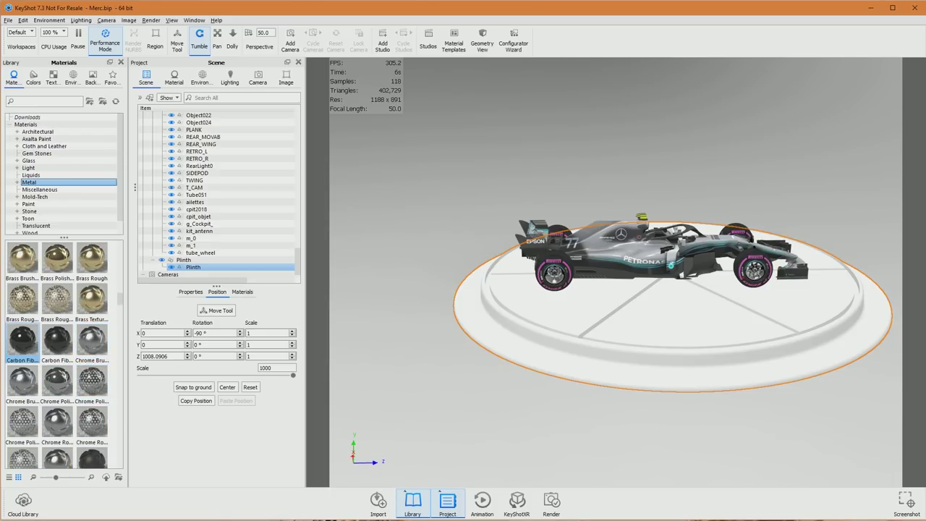
key("alt+Tab")
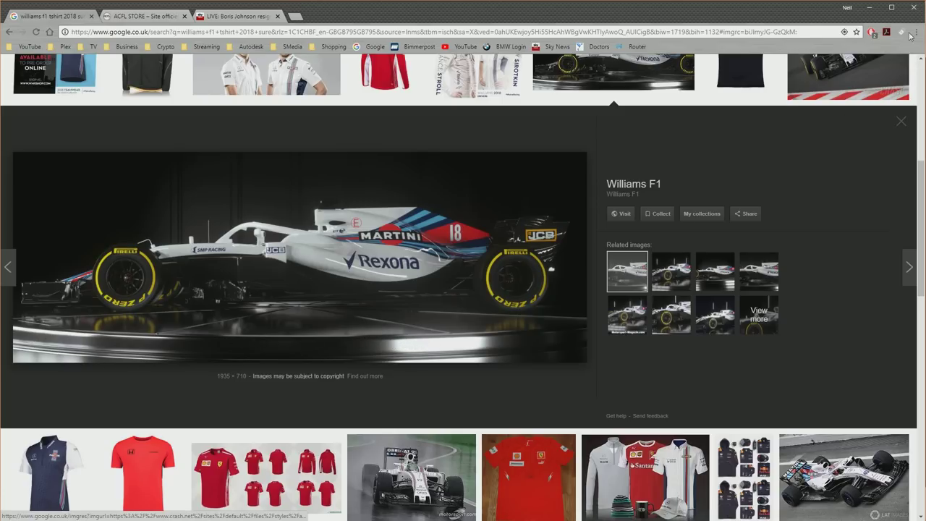
left_click(872, 12)
type("satin")
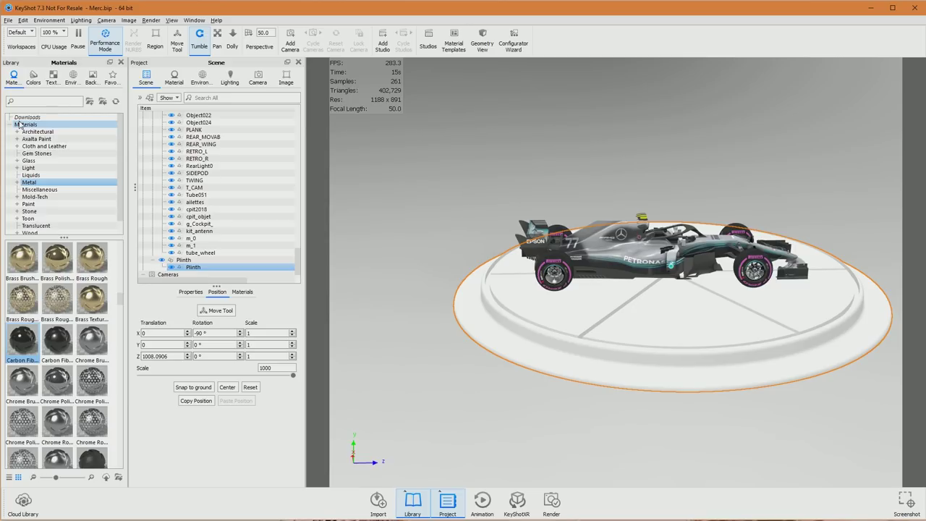
double_click(25, 101)
key("BackSpace")
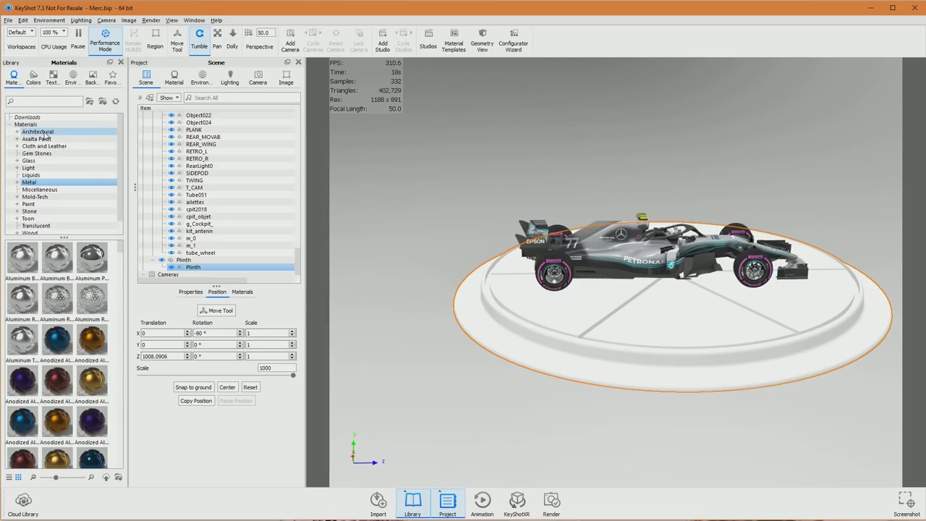
type("steel")
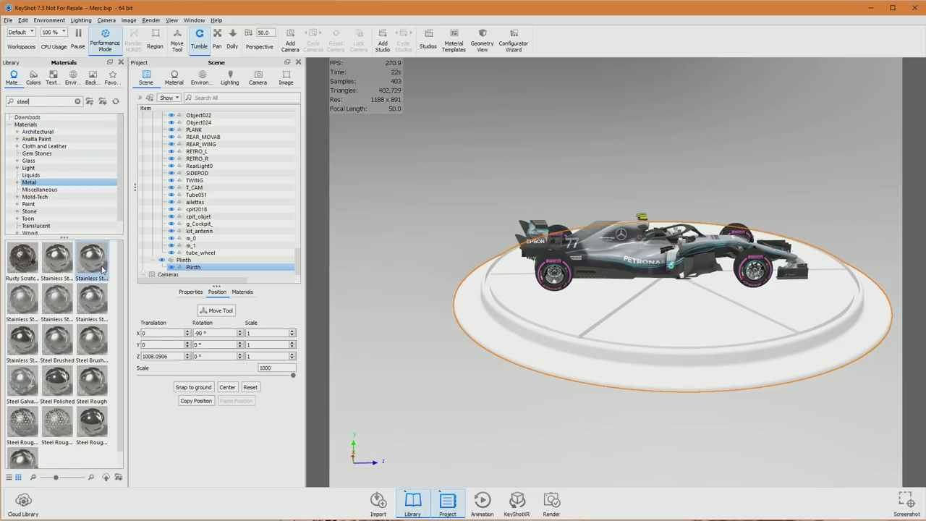
Apply Steel Rough to the plinth after previewing Stainless Steel Radial Brushed.
mouse_move(102, 269)
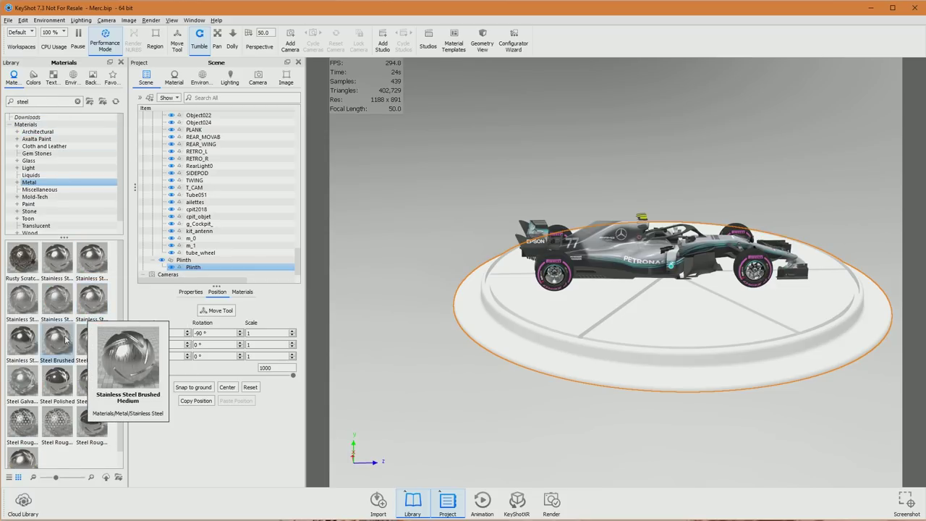
mouse_move(18, 340)
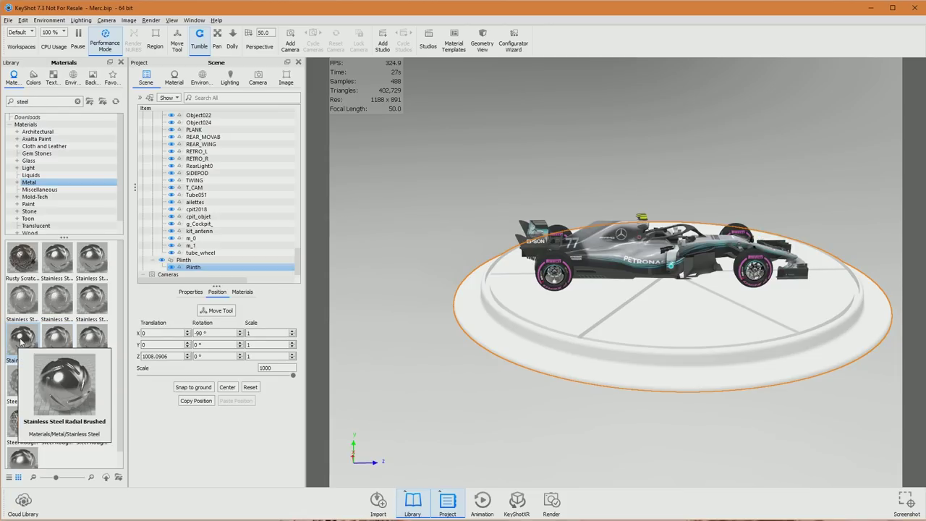
mouse_move(20, 340)
left_mouse_down()
mouse_move(517, 352)
mouse_move(29, 354)
left_mouse_up()
mouse_move(92, 382)
left_mouse_down()
mouse_move(469, 334)
mouse_move(566, 304)
left_mouse_up()
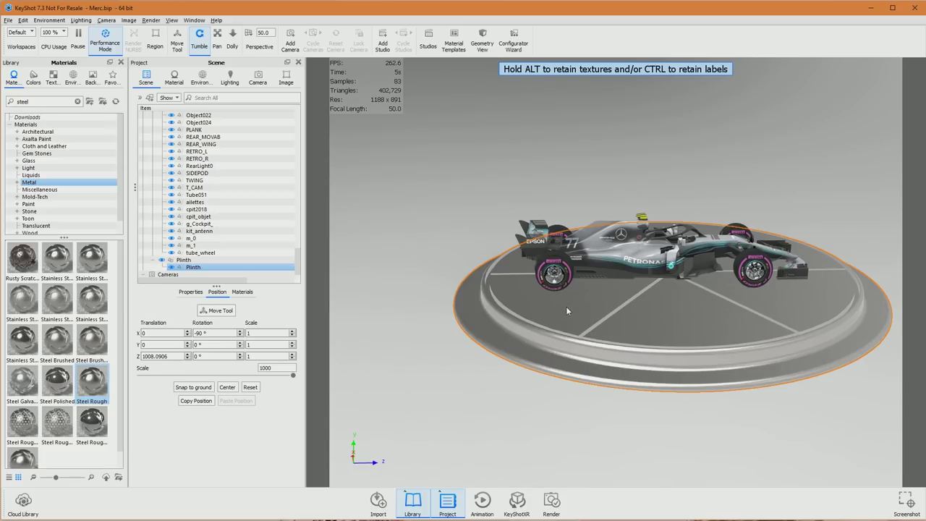
left_click(660, 194)
left_click_drag(750, 304, 674, 318)
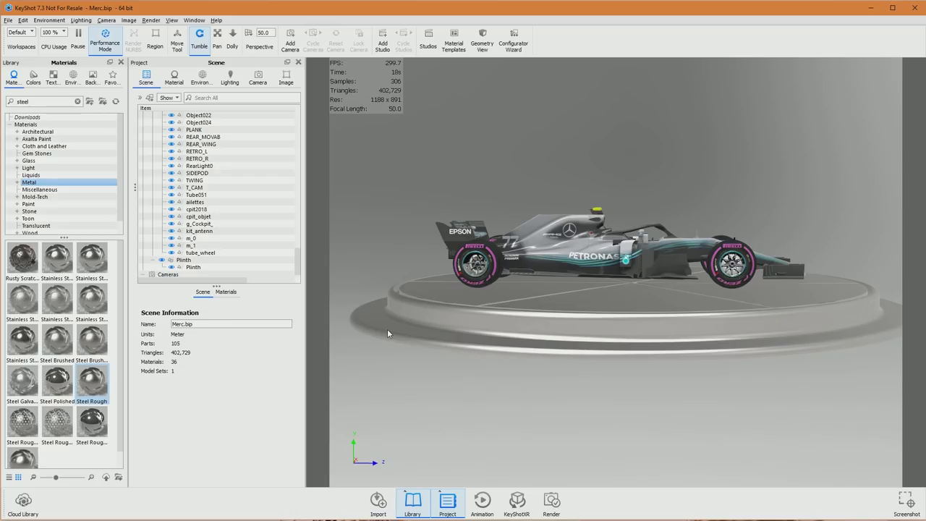
Set the camera's perspective focal length to 65.645 mm in the Camera tab.
scroll(621, 301, "up", 5)
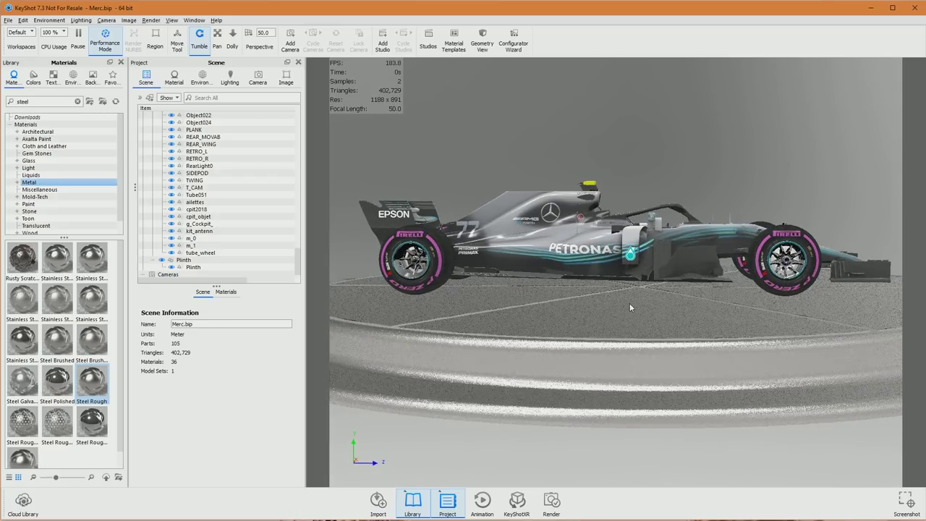
scroll(633, 302, "up", 2)
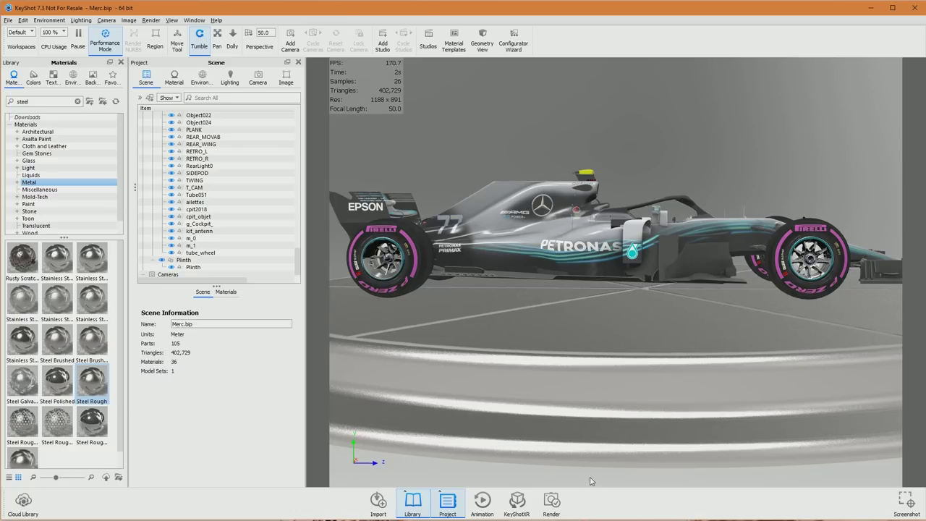
scroll(590, 473, "down", 2)
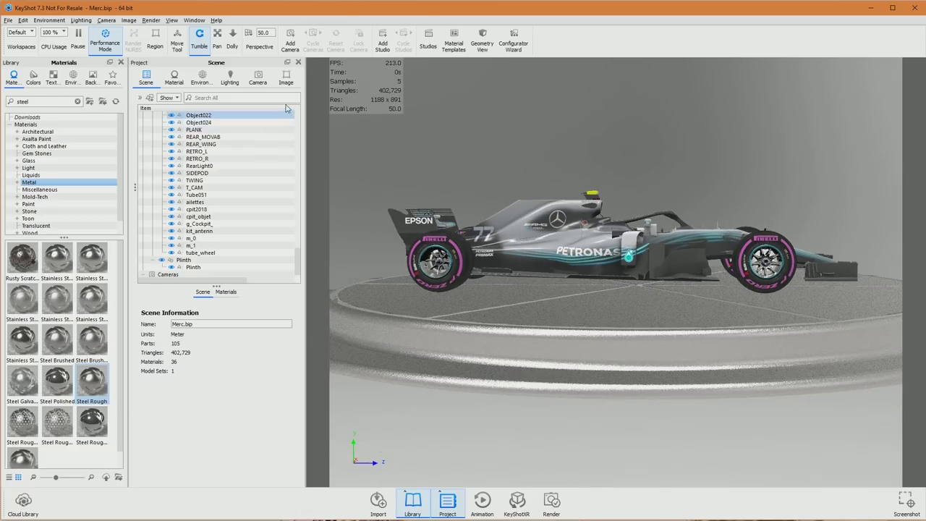
left_click(257, 77)
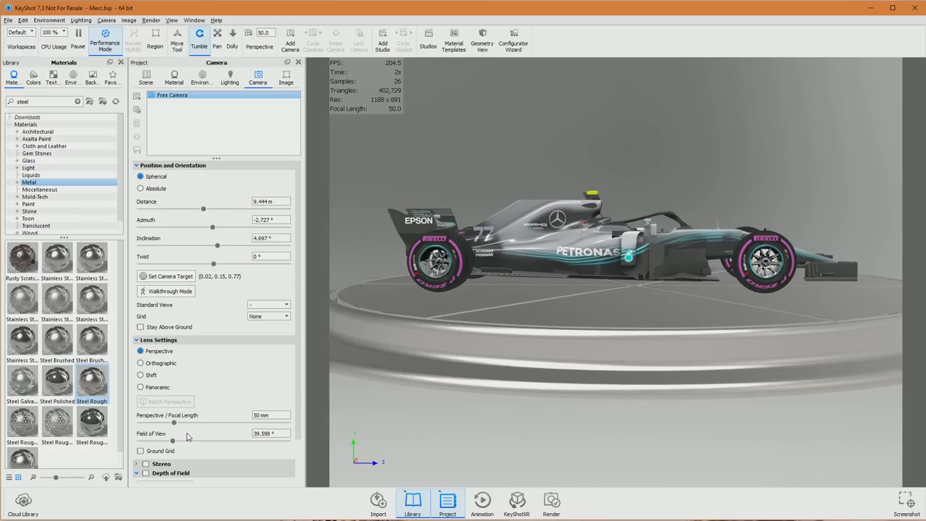
left_click_drag(174, 424, 186, 425)
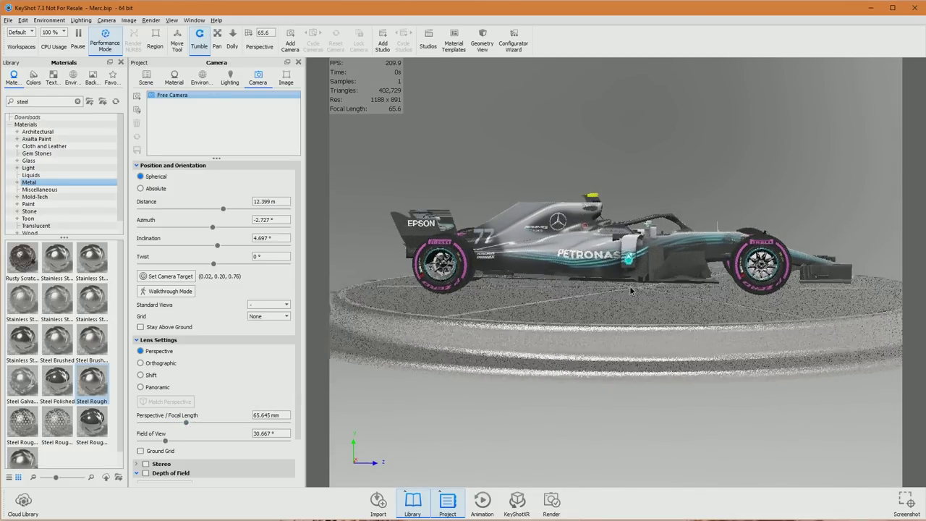
middle_click_drag(640, 311, 646, 337)
Dolly to 12.399 m, disable Performance Mode, orbit slightly above, and open the plinth's material graph.
scroll(646, 337, "up", 5)
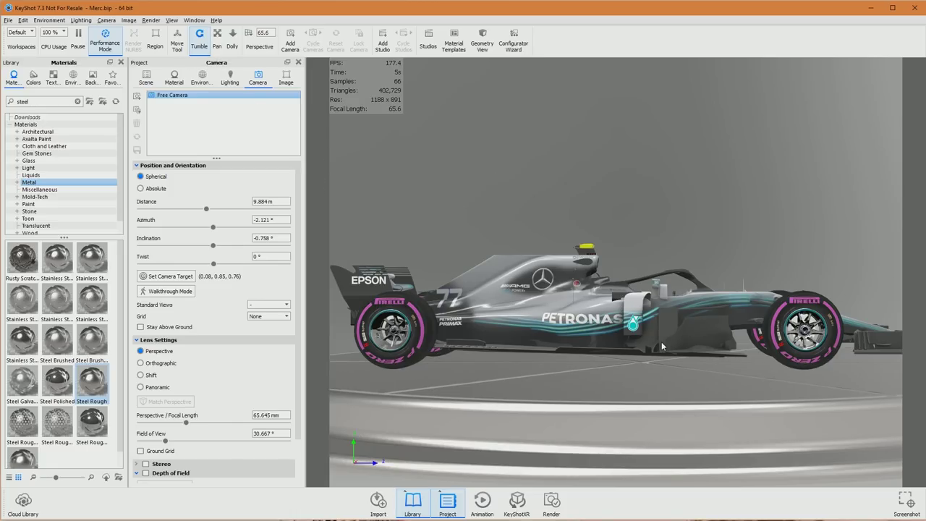
scroll(682, 352, "down", 2)
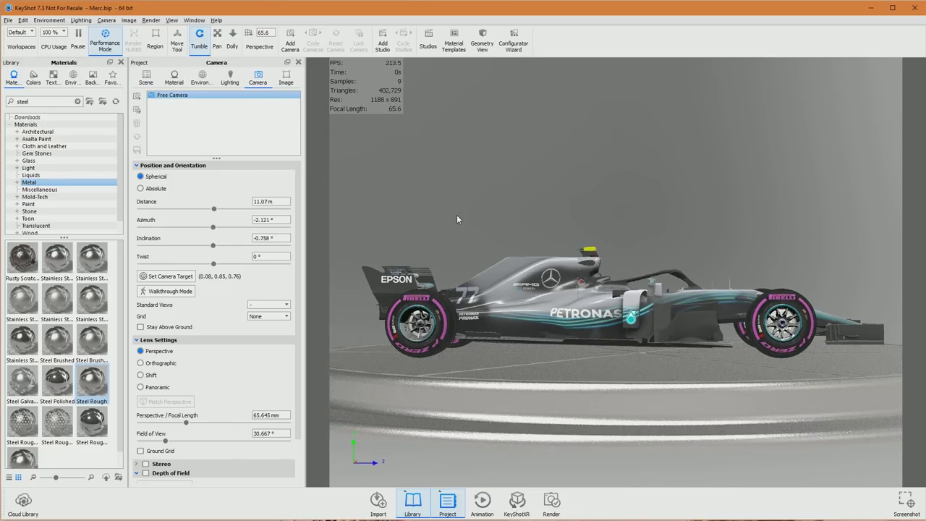
scroll(619, 211, "down", 2)
key("alt+p")
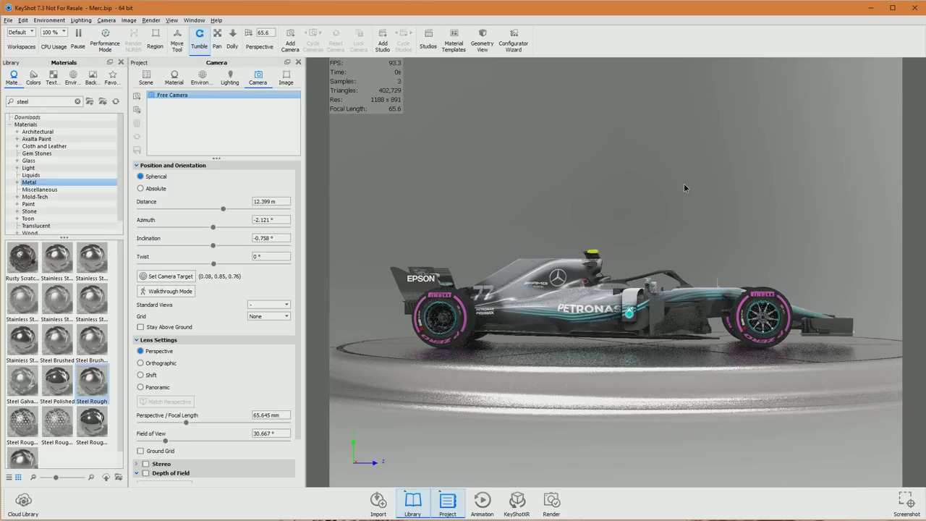
left_click_drag(684, 186, 682, 196)
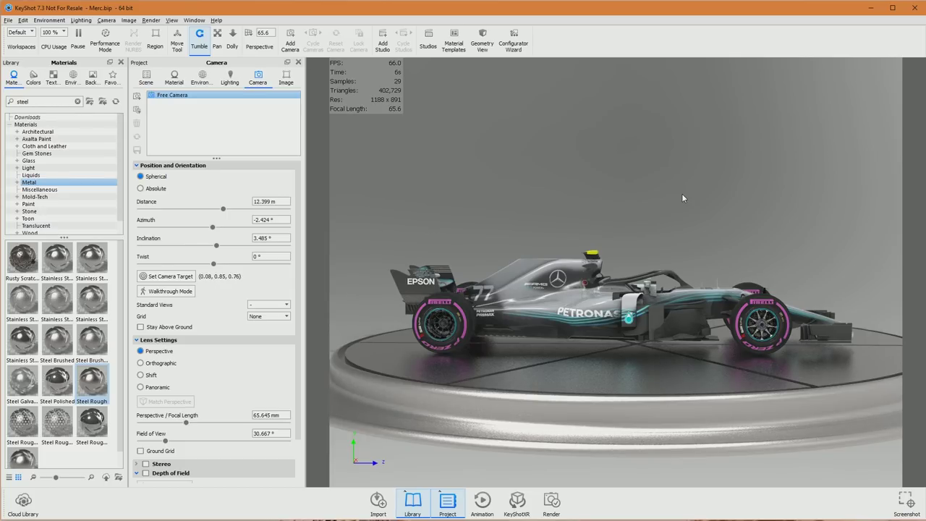
left_click_drag(676, 205, 665, 247)
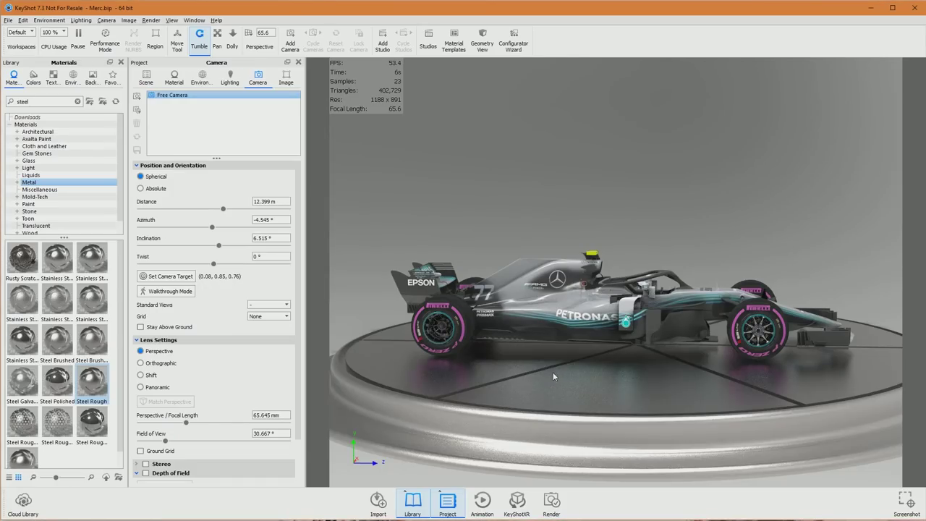
right_click(553, 372)
left_click(587, 390)
Give the plinth's Steel Rough metal a roughness of 0.01, close the graph, and reframe the car.
left_click(417, 111)
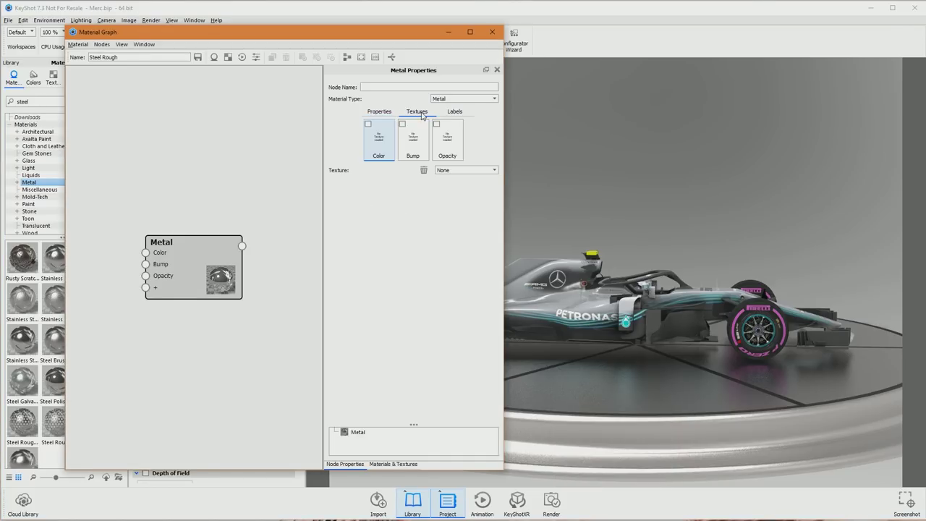
left_click(372, 112)
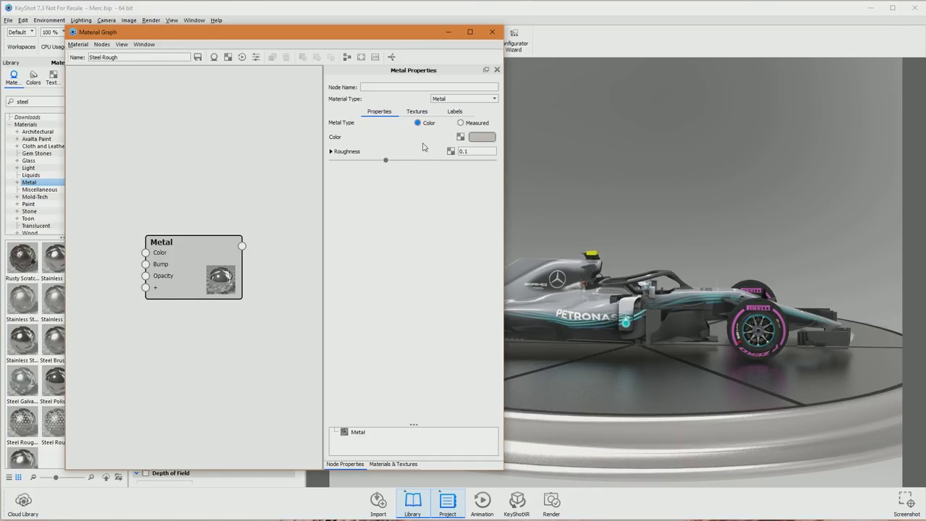
left_click(331, 152)
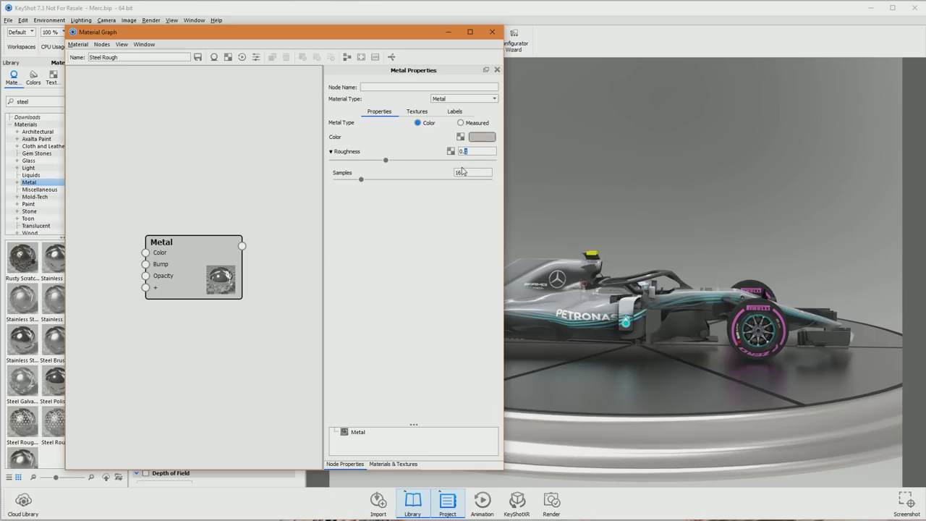
type("01")
key("Return")
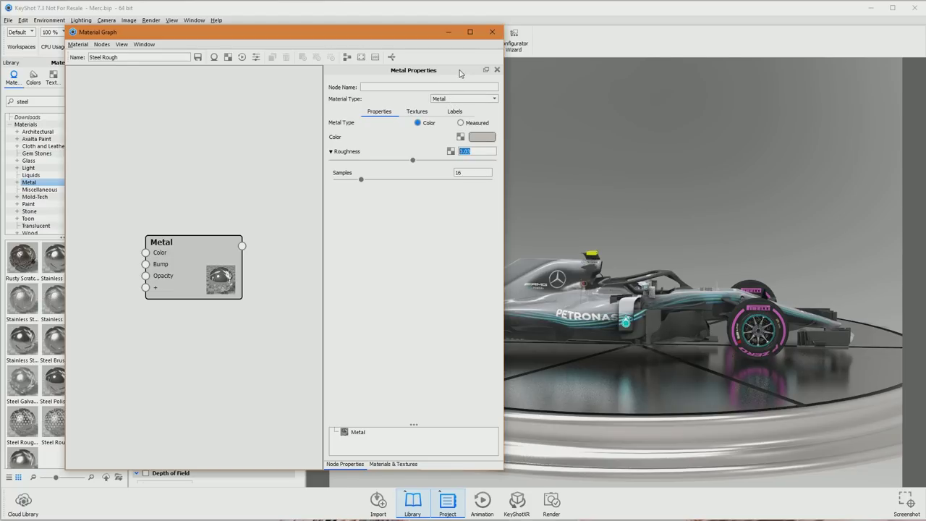
left_click(416, 114)
left_click(375, 112)
left_click(491, 34)
left_click_drag(561, 117, 783, 180)
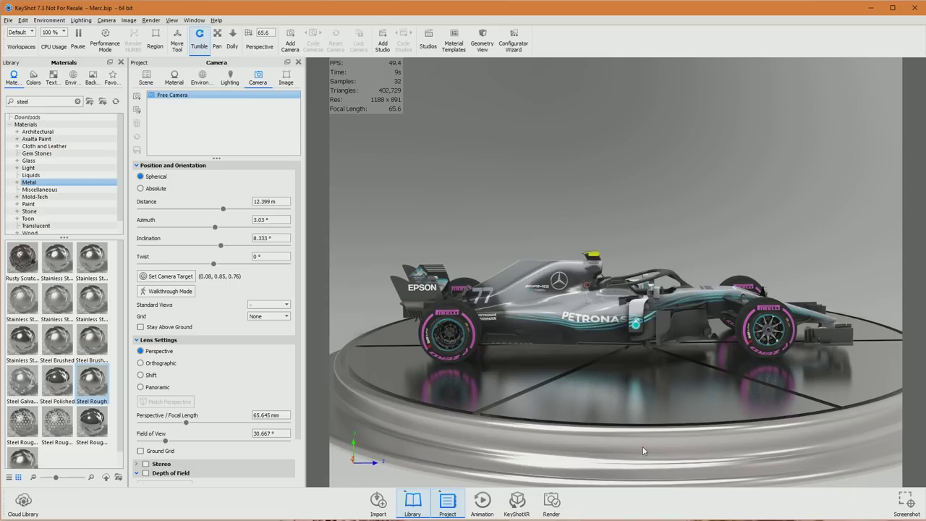
Pull the camera back to 15.553 m, orbit the car, and show the startup.hdr environment settings.
scroll(645, 451, "down", 3)
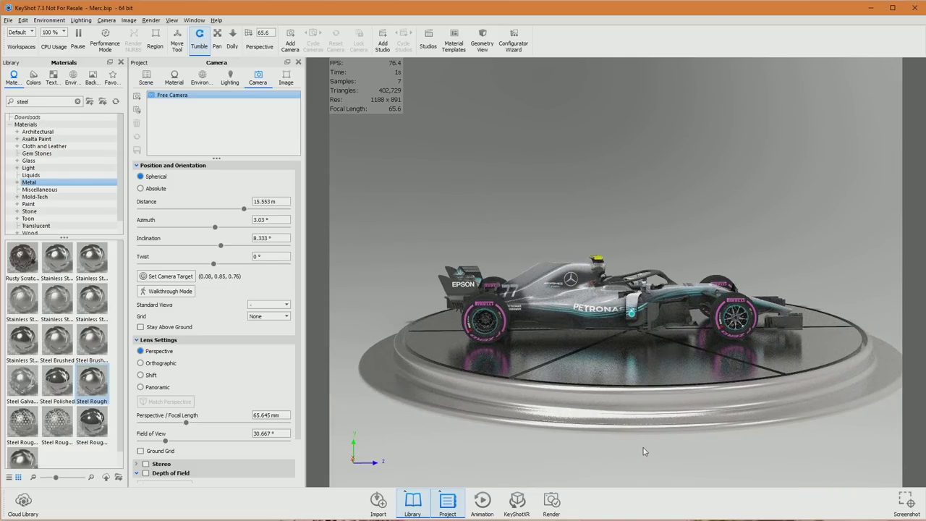
left_click_drag(633, 434, 604, 417)
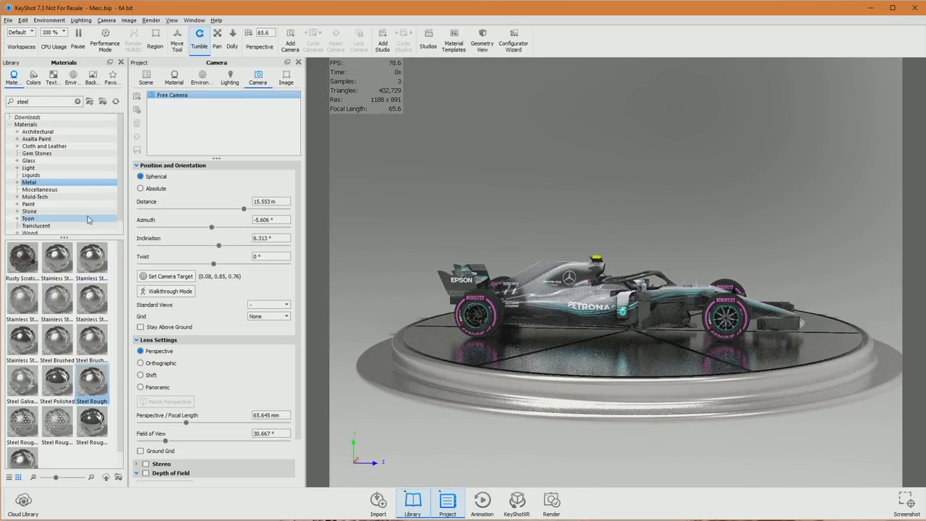
left_click(230, 80)
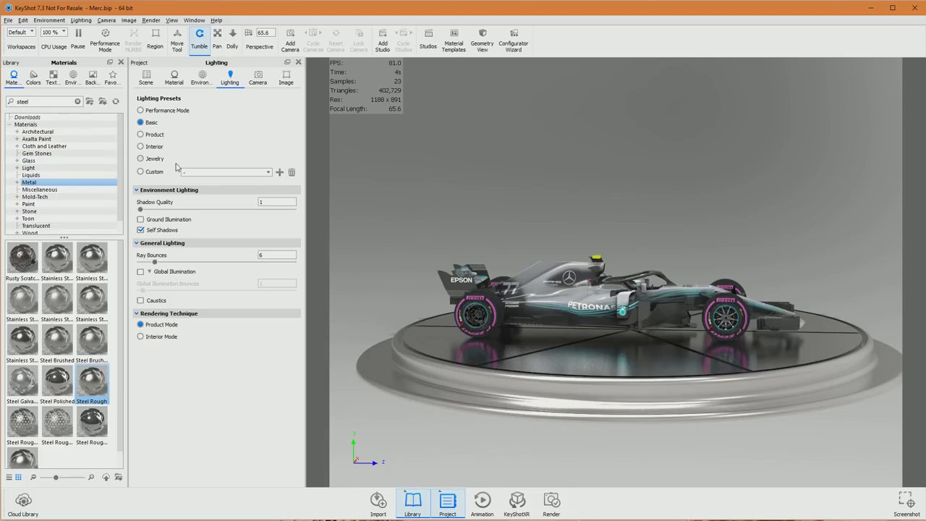
left_click(201, 78)
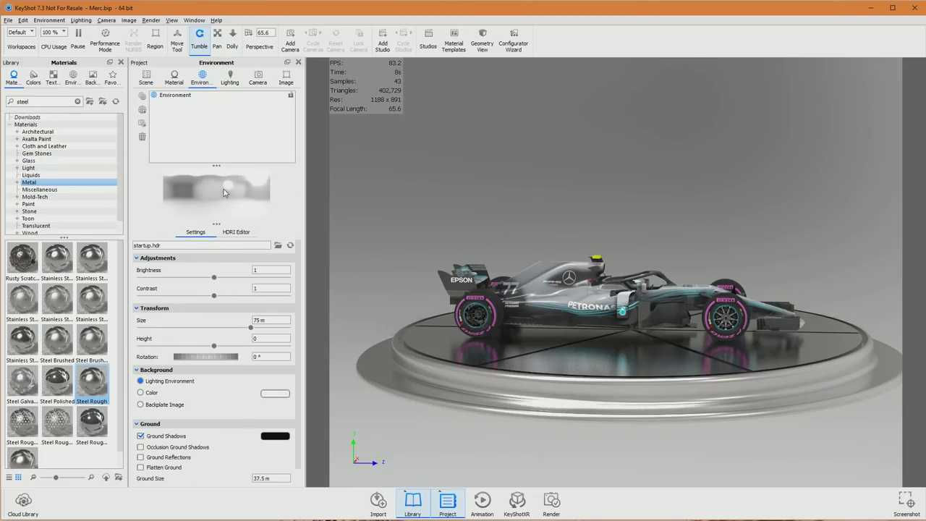
Browse the HDR folder for a new environment, widening the dialog and selecting mealie_road_4k.hdr.
left_click(277, 246)
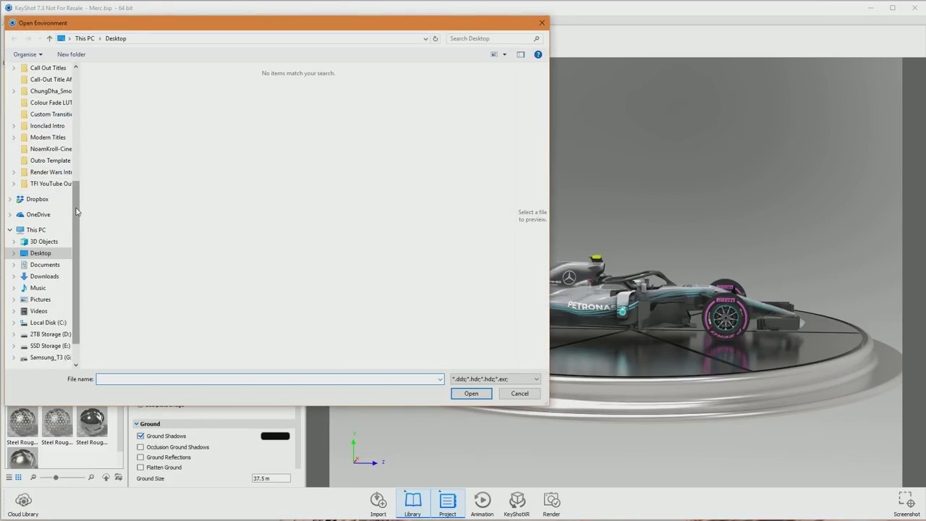
scroll(66, 123, "up", 4)
scroll(65, 123, "up", 3)
left_click(36, 144)
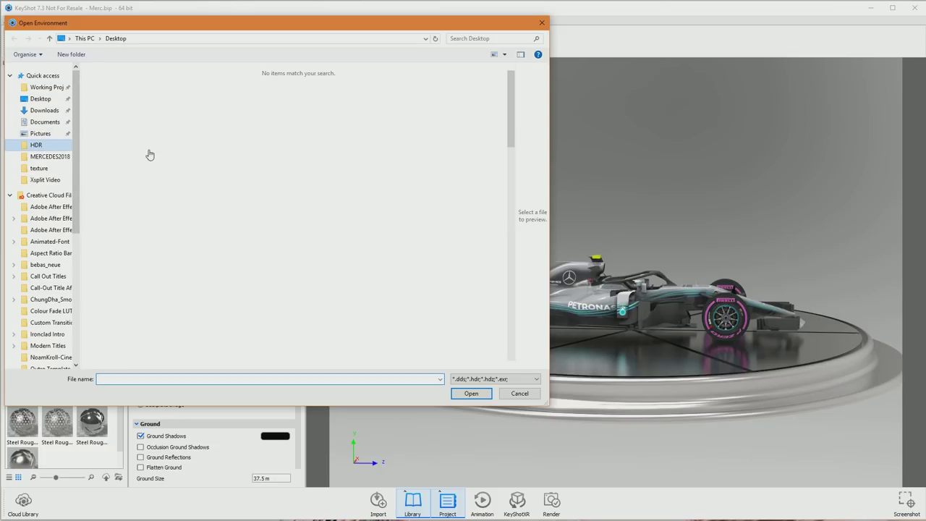
mouse_move(510, 116)
left_mouse_down()
mouse_move(515, 304)
mouse_move(519, 107)
left_mouse_up()
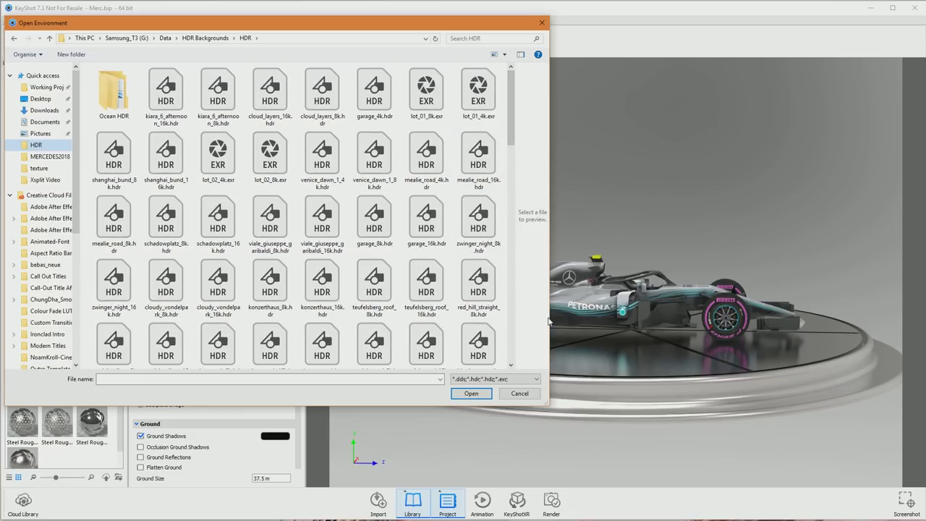
left_click(495, 253)
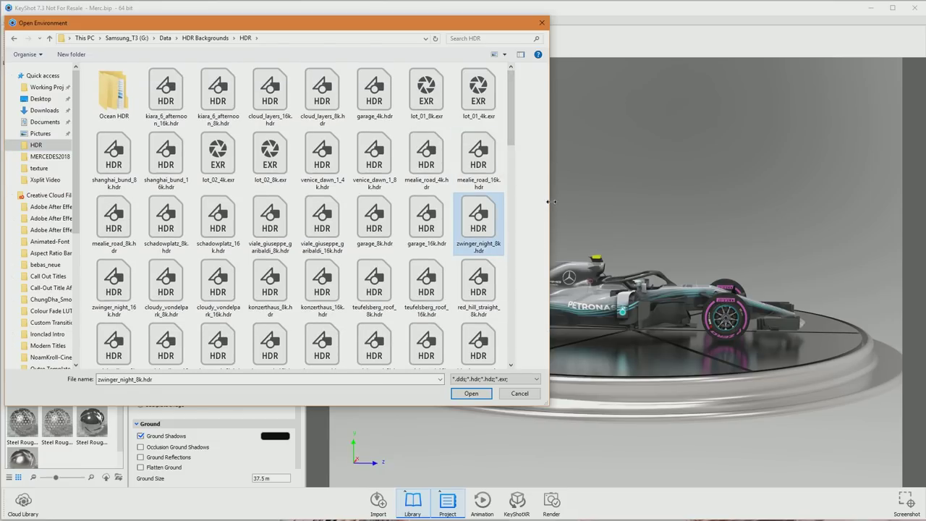
left_click_drag(551, 202, 704, 203)
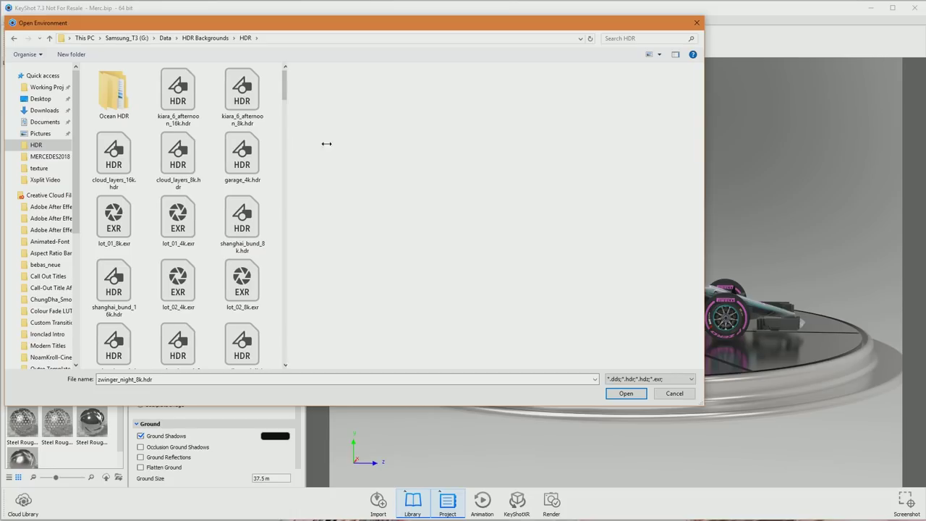
left_click(381, 156)
left_click(436, 161)
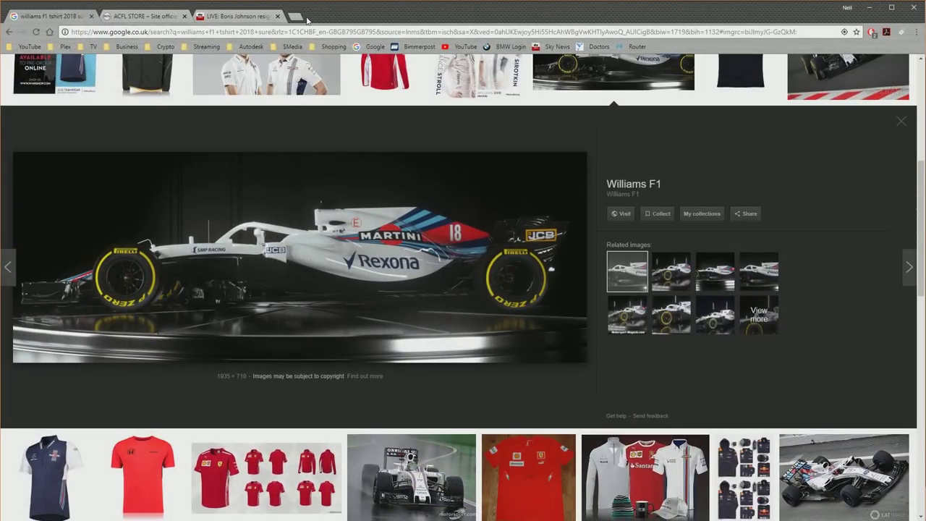
Search the web for 'hdri haven' in a new tab and open the HDRI Haven site.
left_click(296, 16)
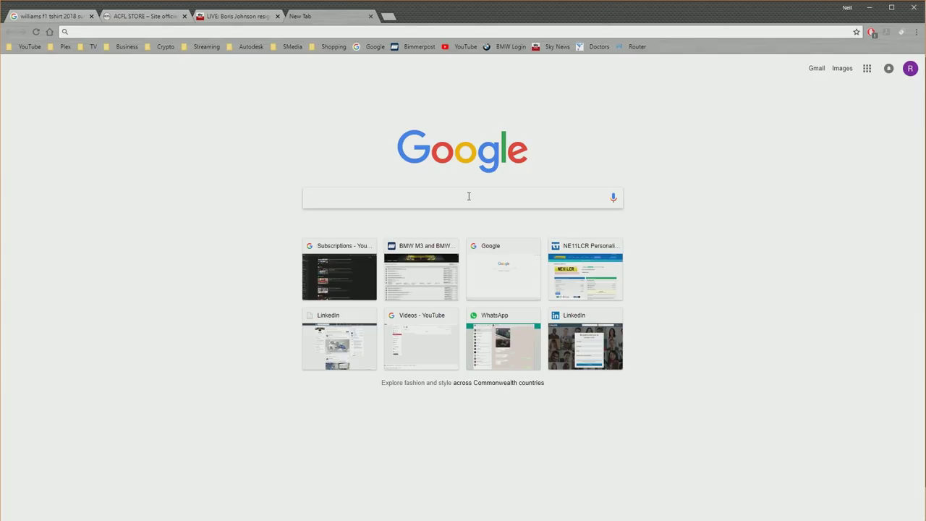
type("hdri haven")
key("Return")
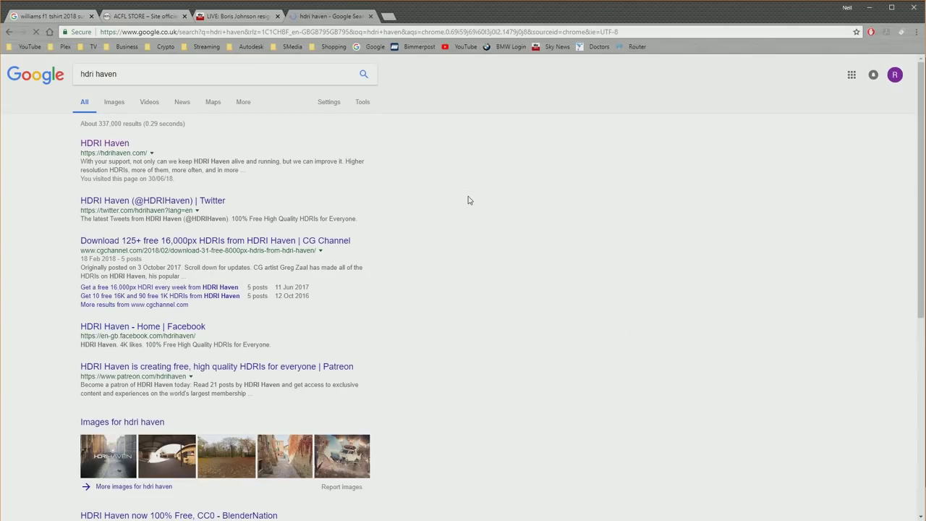
left_click(109, 144)
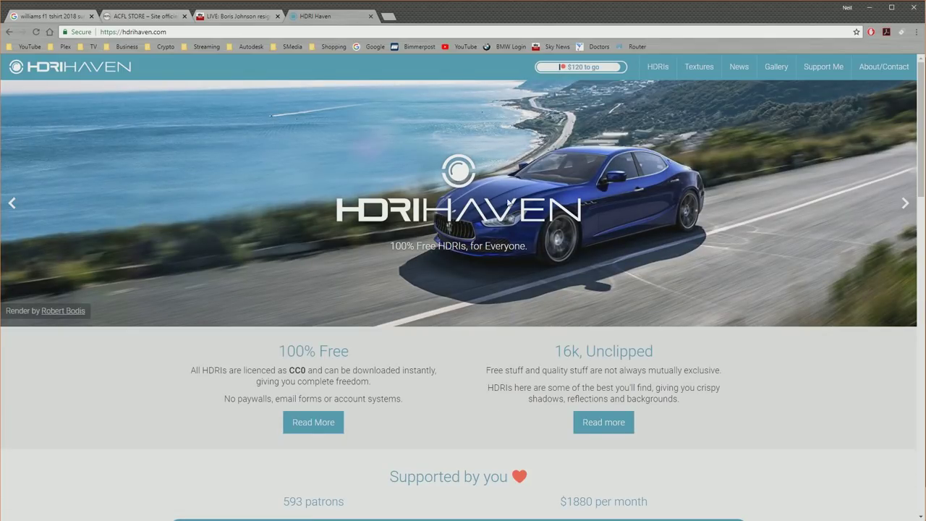
Look through HDRI Haven's Latest HDRIs catalogue, then go to the Texture Haven site.
left_click(661, 69)
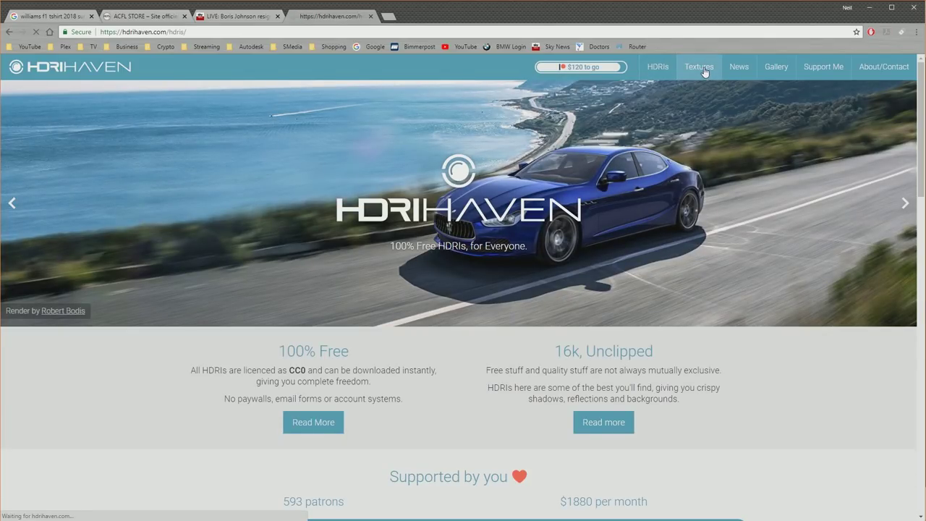
scroll(568, 339, "down", 5)
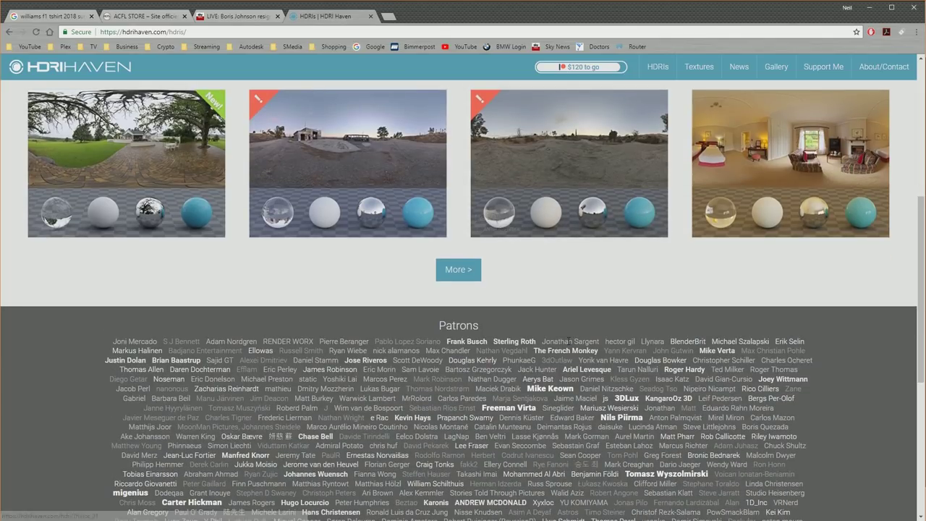
scroll(568, 340, "up", 5)
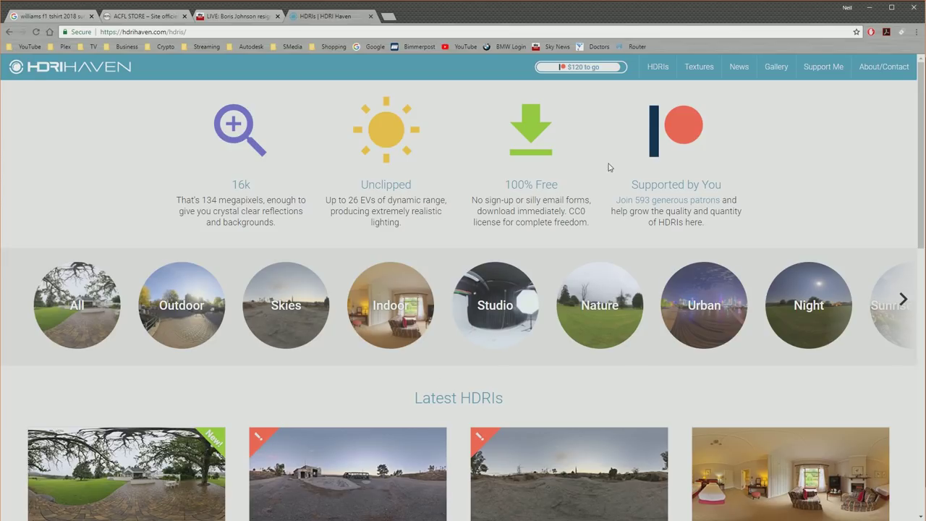
scroll(397, 487, "down", 2)
scroll(397, 487, "down", 1)
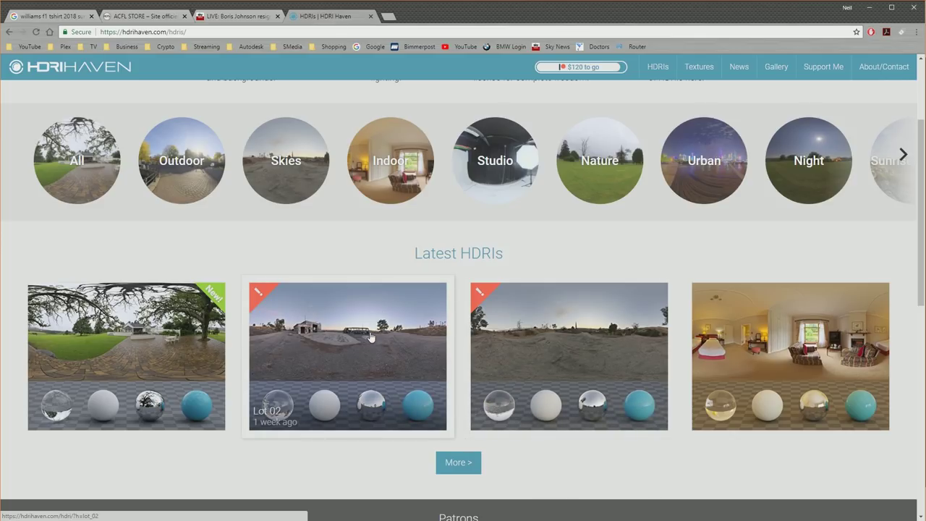
left_click(711, 73)
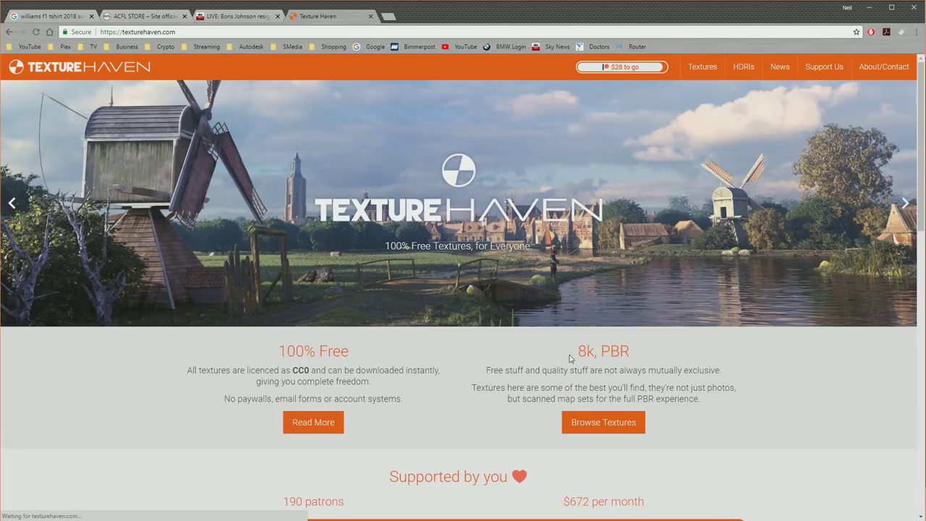
Browse Texture Haven's catalogue and show the rough_wood texture's All Maps download sizes.
scroll(474, 418, "down", 6)
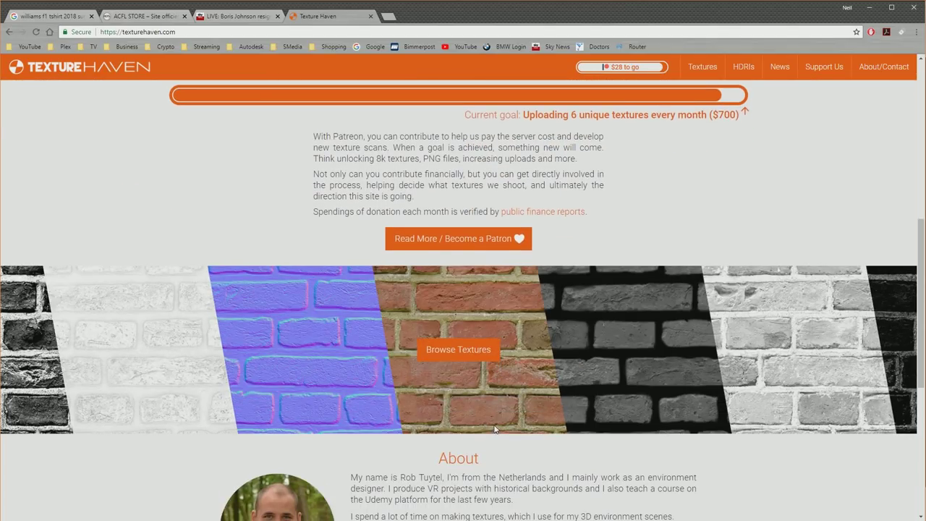
left_click(477, 356)
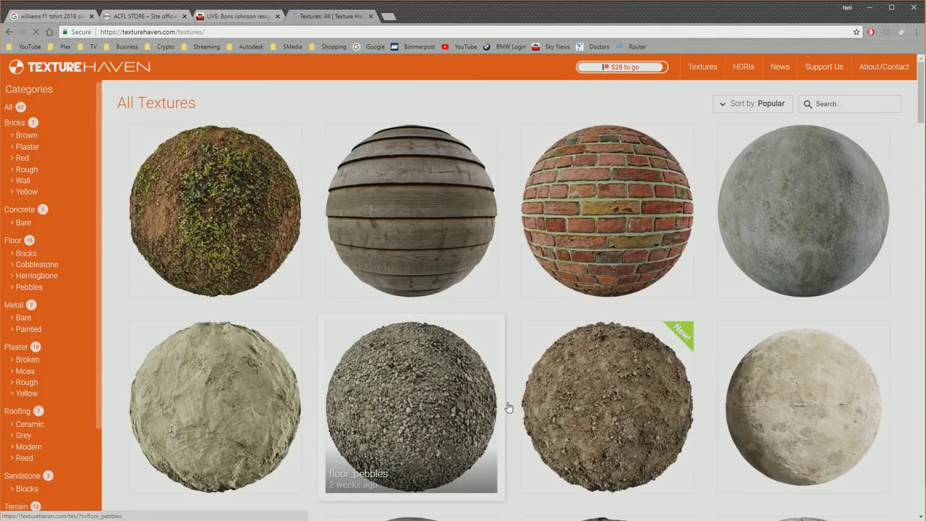
scroll(732, 361, "down", 10)
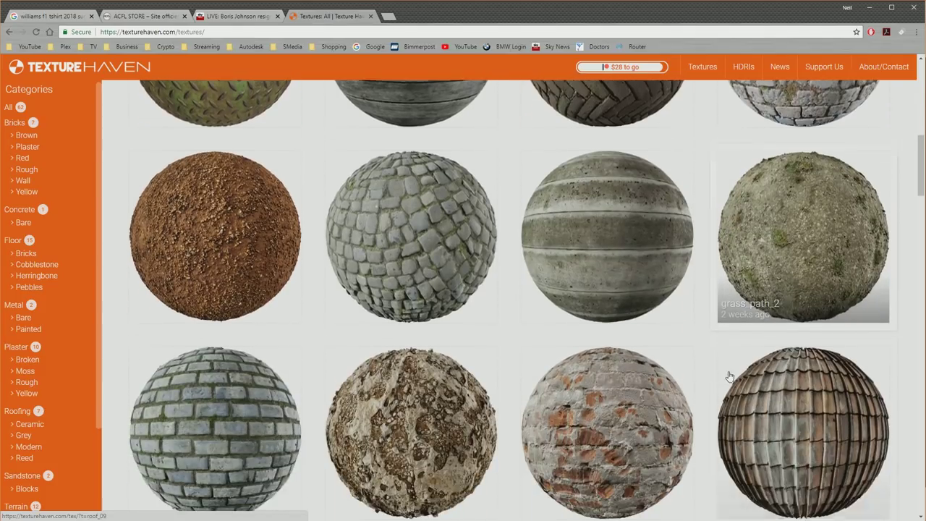
scroll(727, 385, "down", 7)
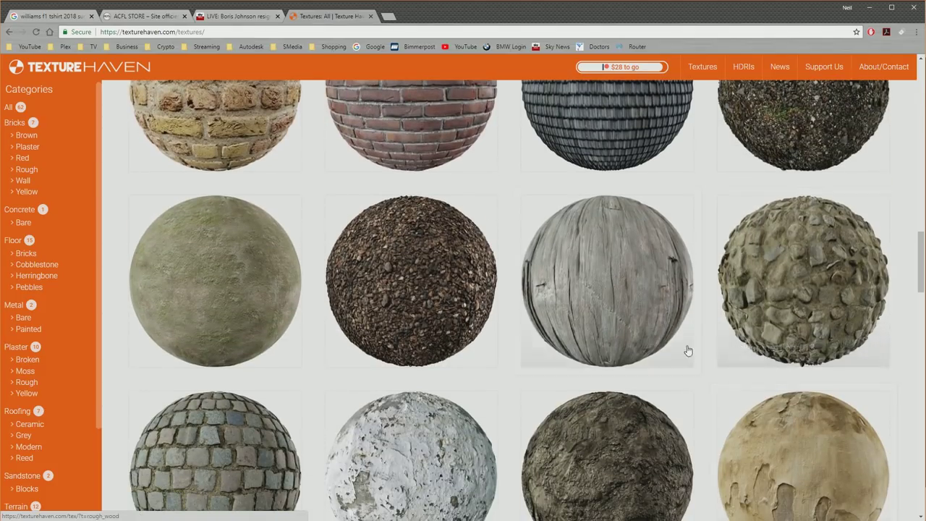
left_click(659, 318)
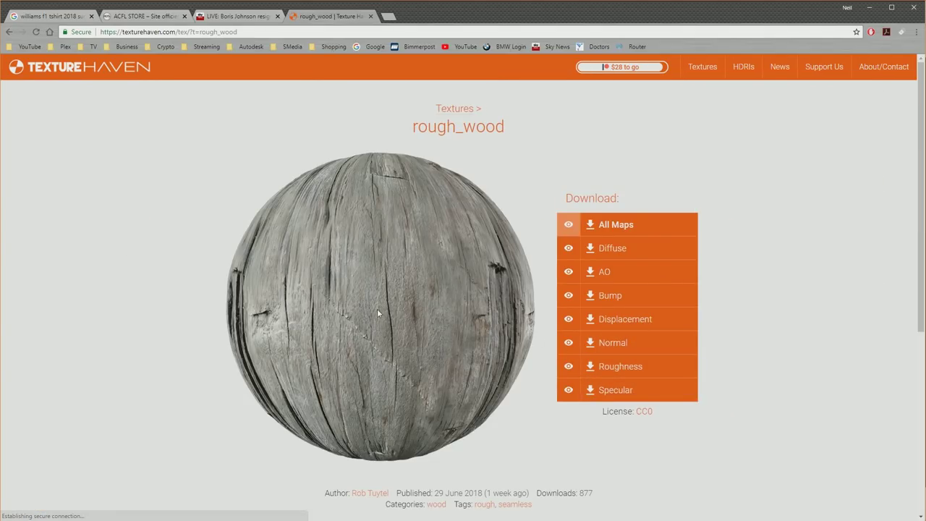
left_click(604, 225)
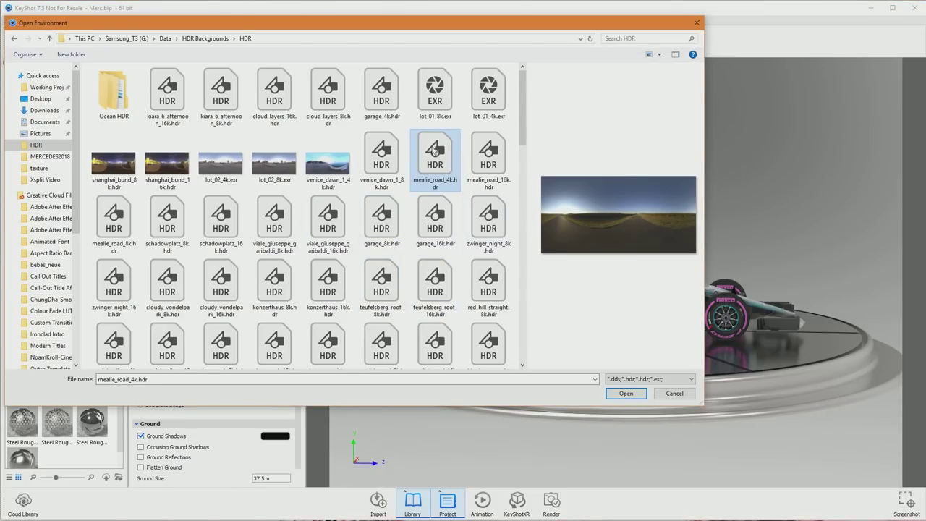
Load garage_8k.hdr as the environment, after comparing it with garage_16k.hdr.
left_click(390, 238)
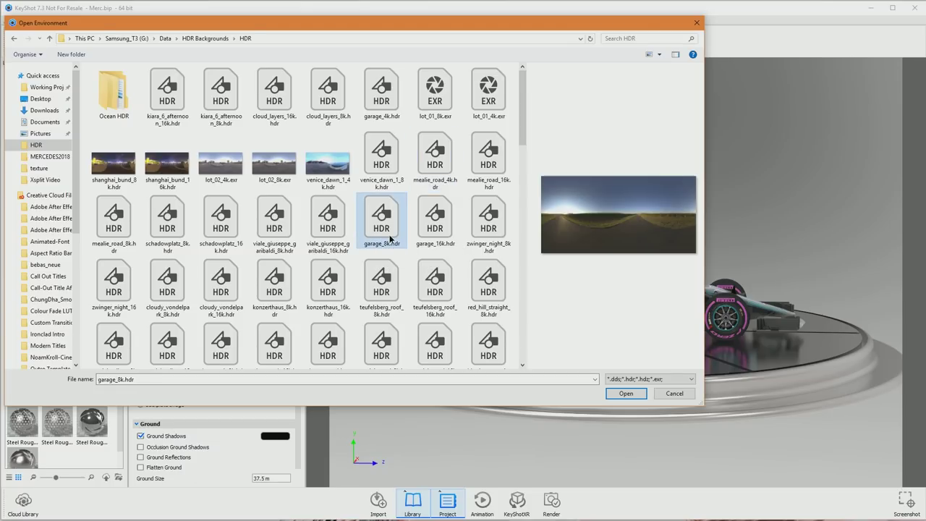
left_click(438, 243)
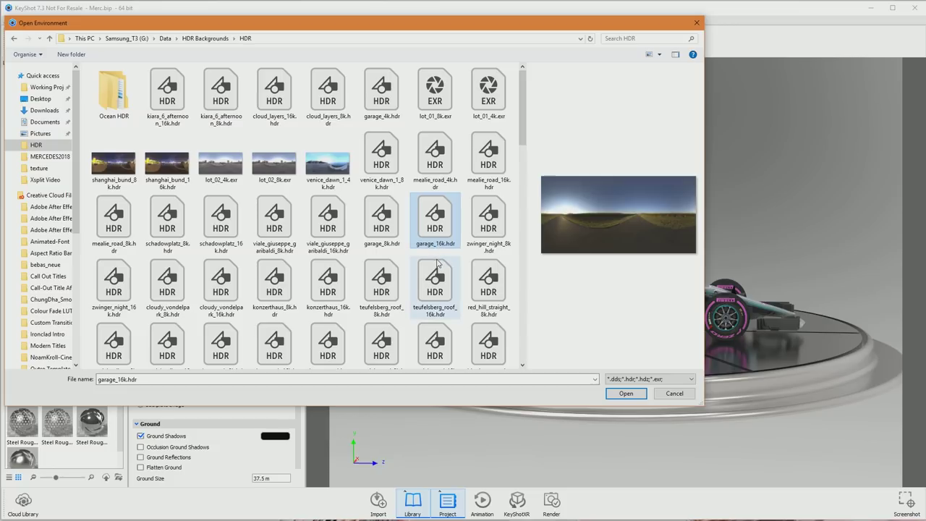
scroll(441, 282, "down", 5)
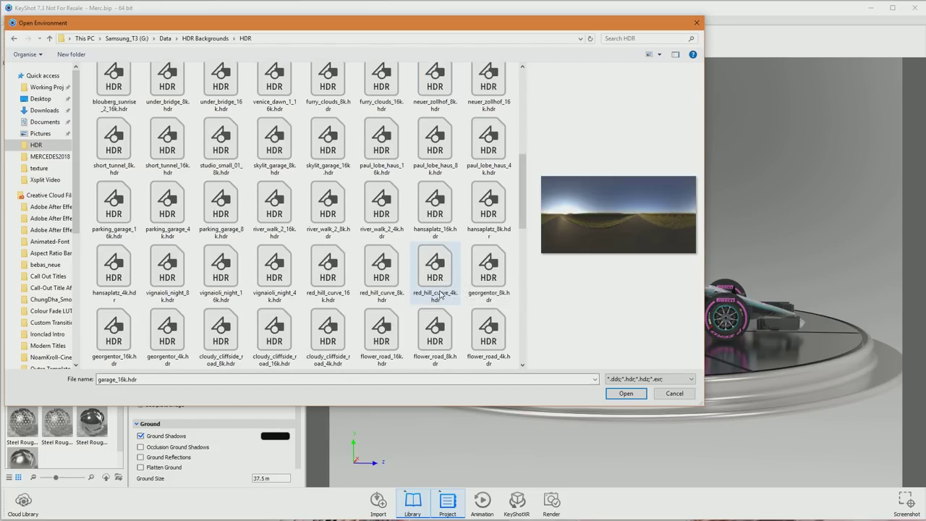
scroll(440, 291, "down", 6)
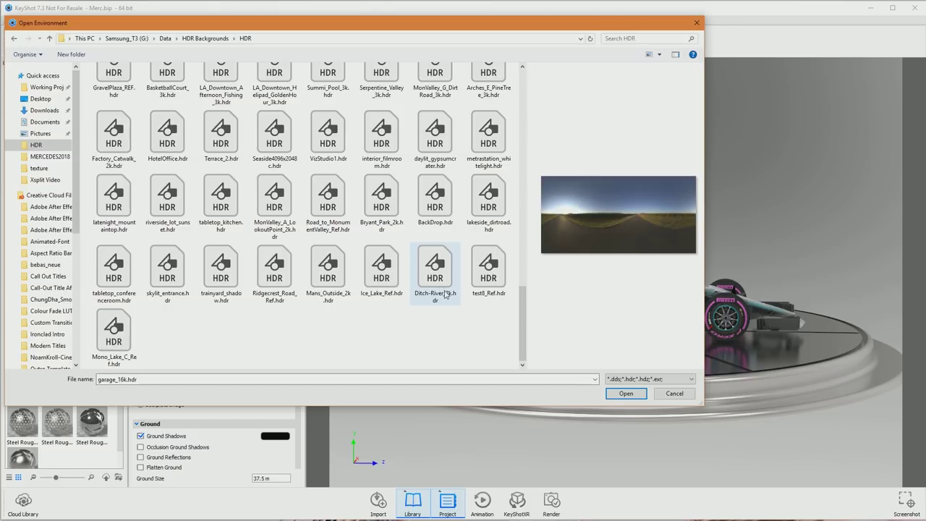
scroll(460, 268, "up", 10)
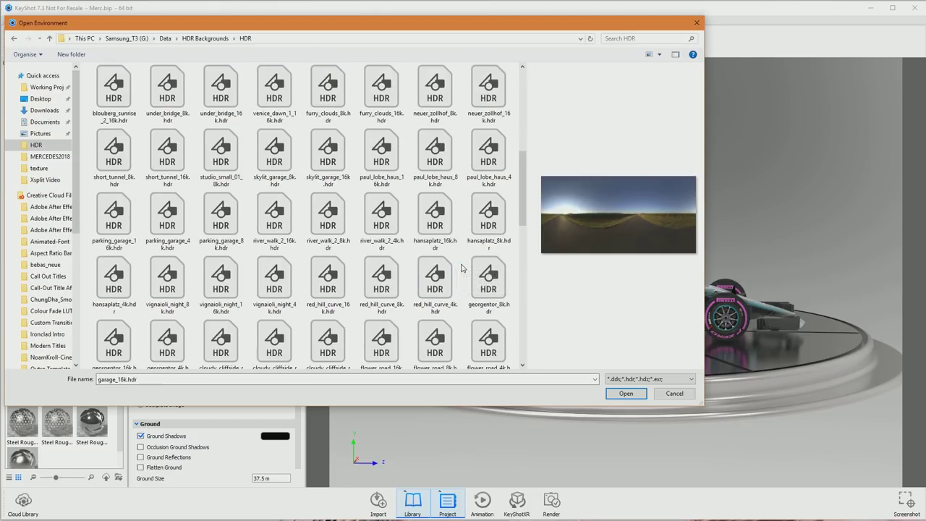
scroll(464, 271, "up", 5)
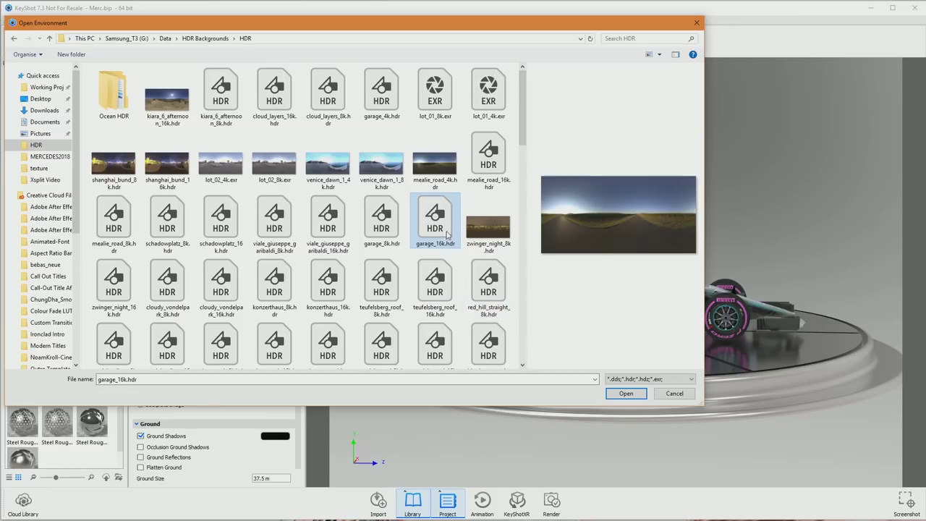
key("Return")
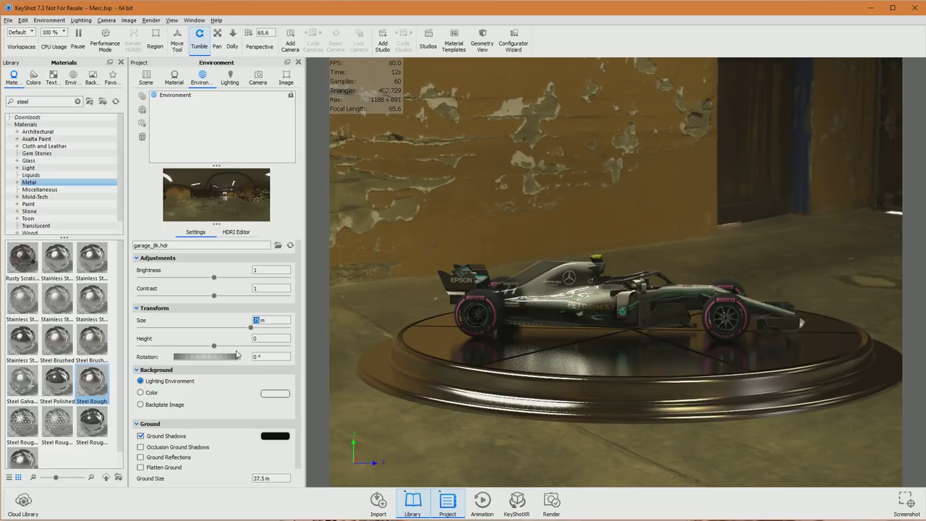
Shrink the environment size to 25, then 15, then 10 m, and orbit to a rear three-quarter view.
type("5")
key("Return")
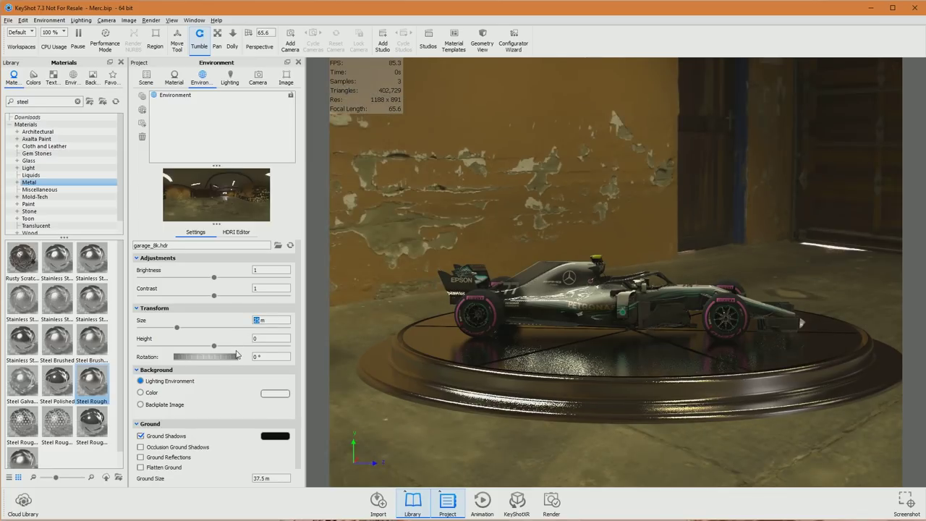
type("15")
key("Return")
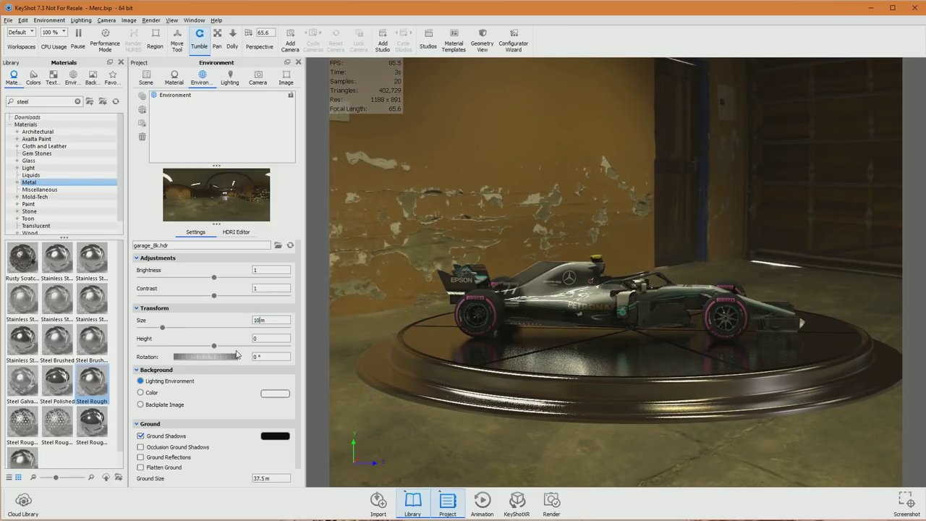
key("Return")
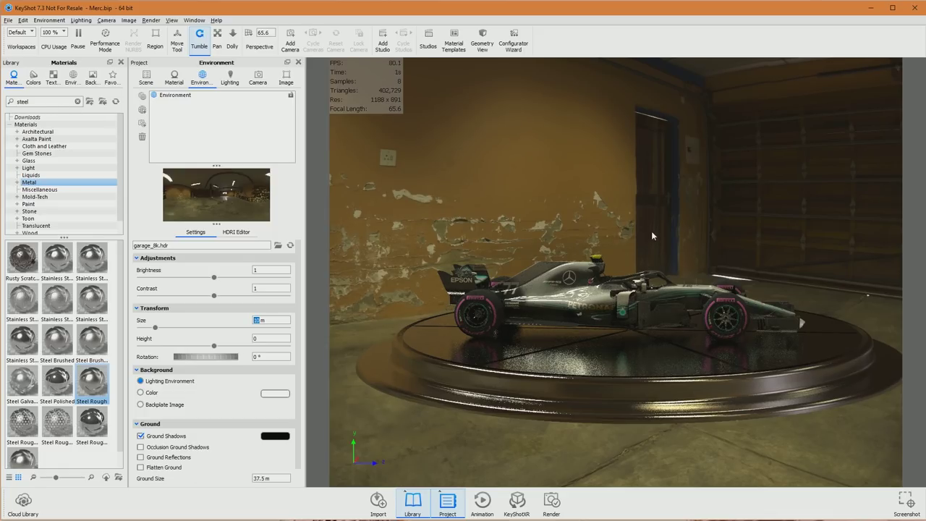
left_click_drag(653, 230, 316, 233)
Reopen the environment file picker and sort the HDR files by name.
left_click(278, 245)
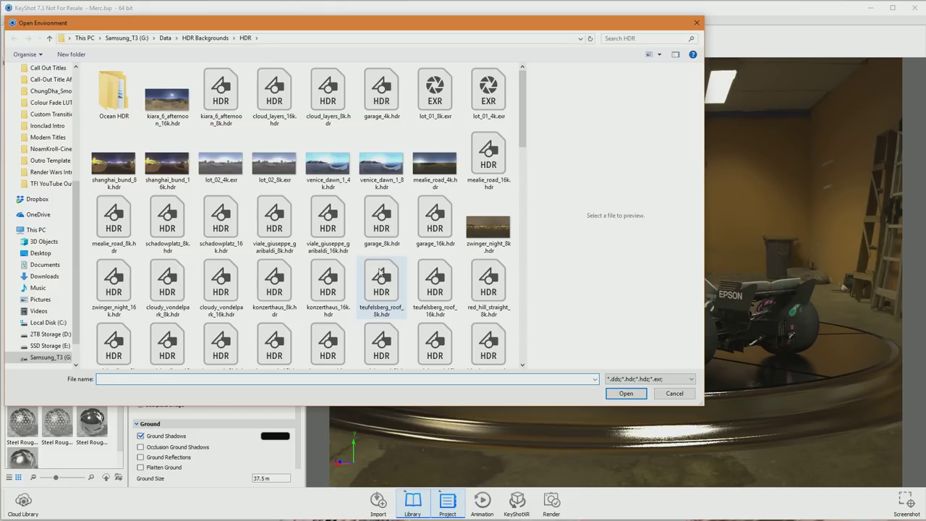
scroll(401, 298, "down", 5)
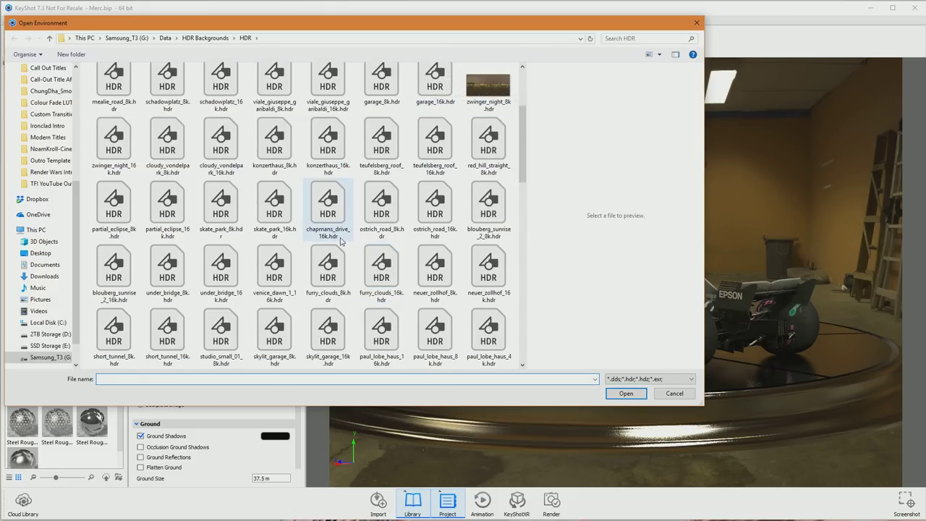
scroll(232, 286, "down", 2)
scroll(231, 289, "up", 8)
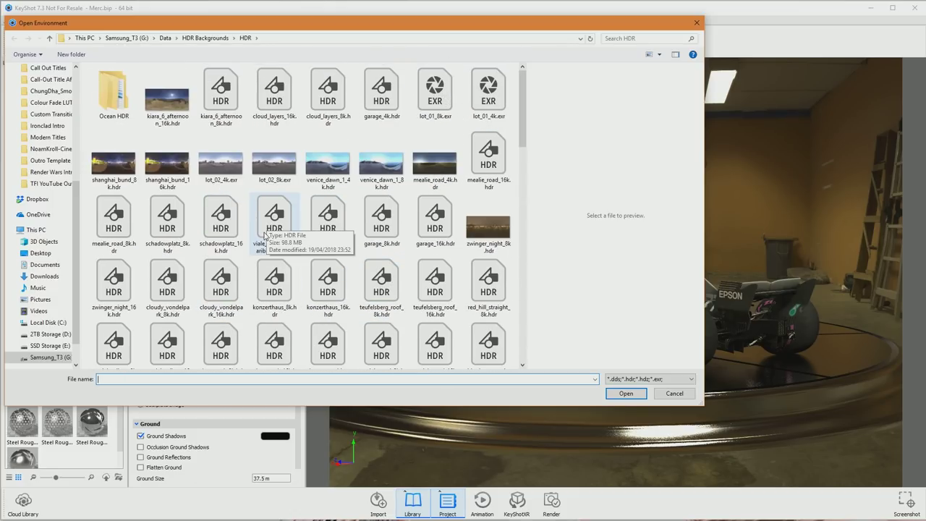
mouse_move(533, 94)
left_mouse_down()
mouse_move(534, 213)
mouse_move(536, 91)
left_mouse_up()
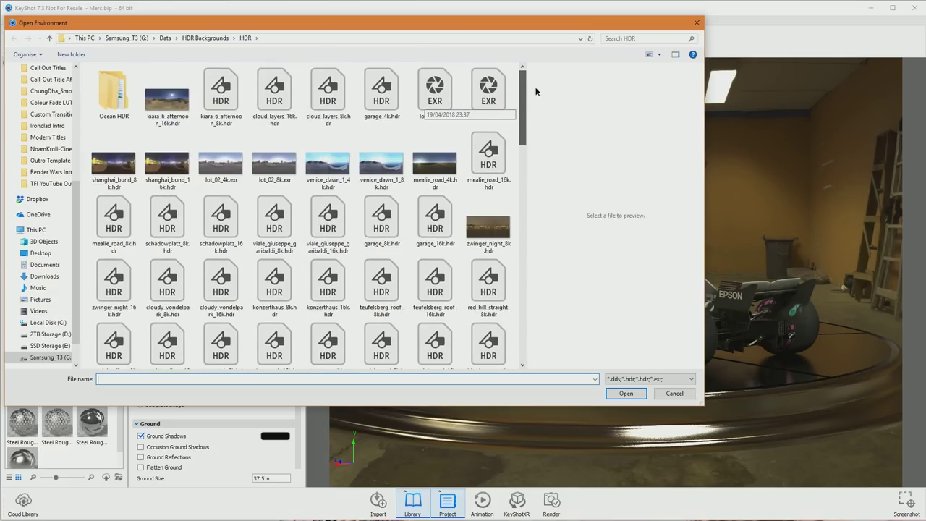
right_click(416, 136)
right_click(408, 129)
mouse_move(434, 146)
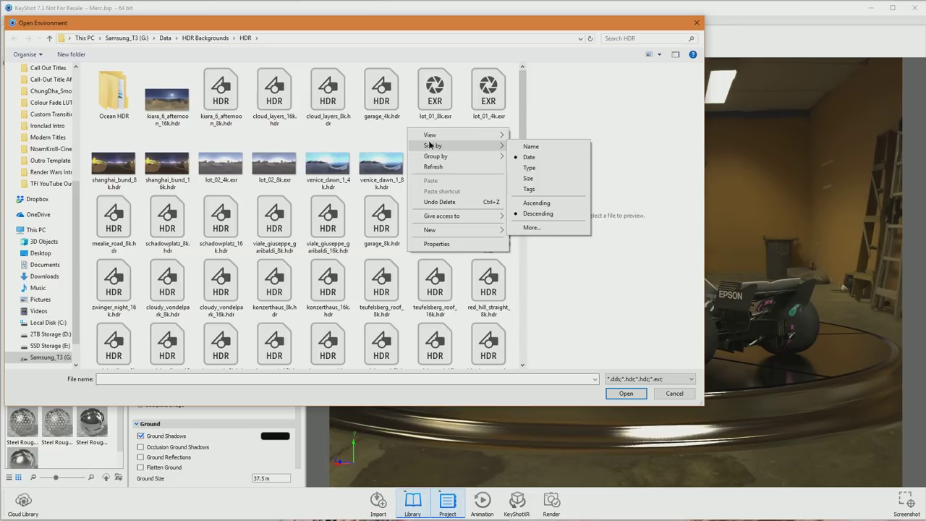
left_click(531, 146)
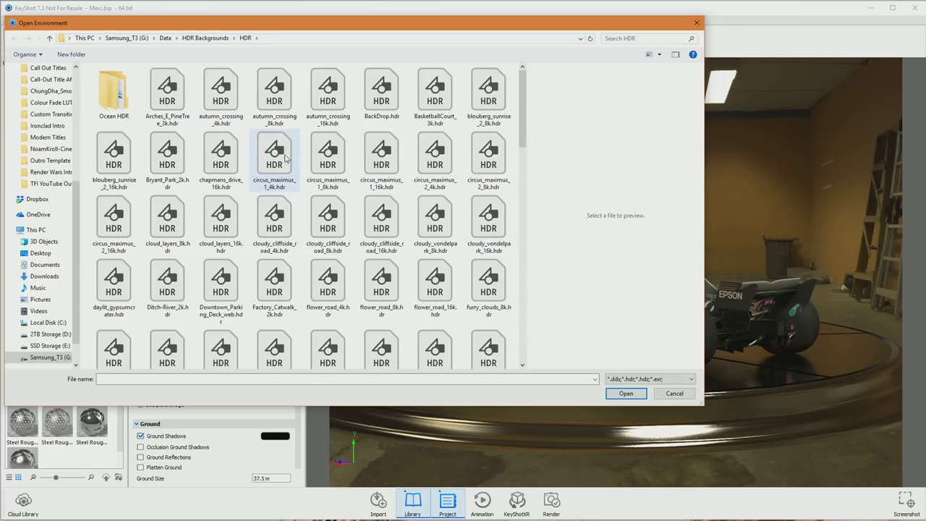
Load skylit_garage_8k.hdr as the environment and orbit back to a side view.
left_click_drag(525, 125, 524, 279)
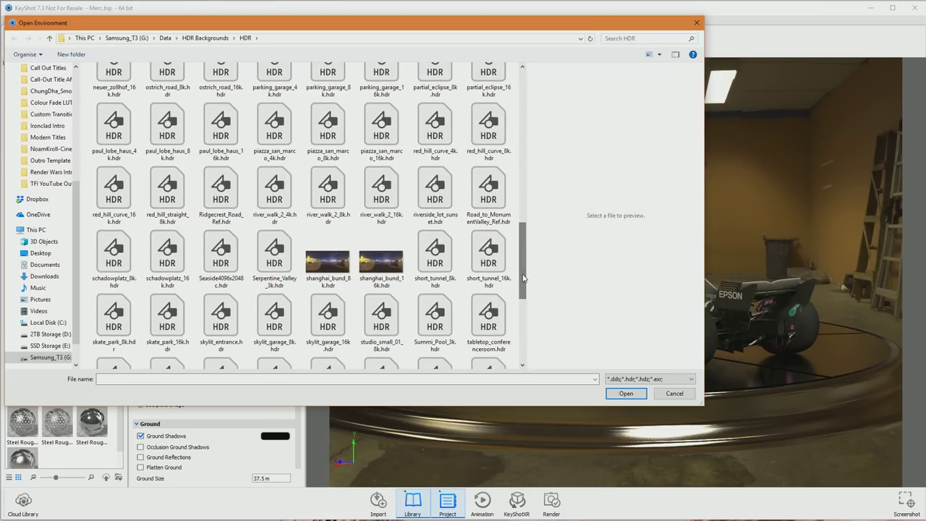
left_click(277, 329)
double_click(277, 330)
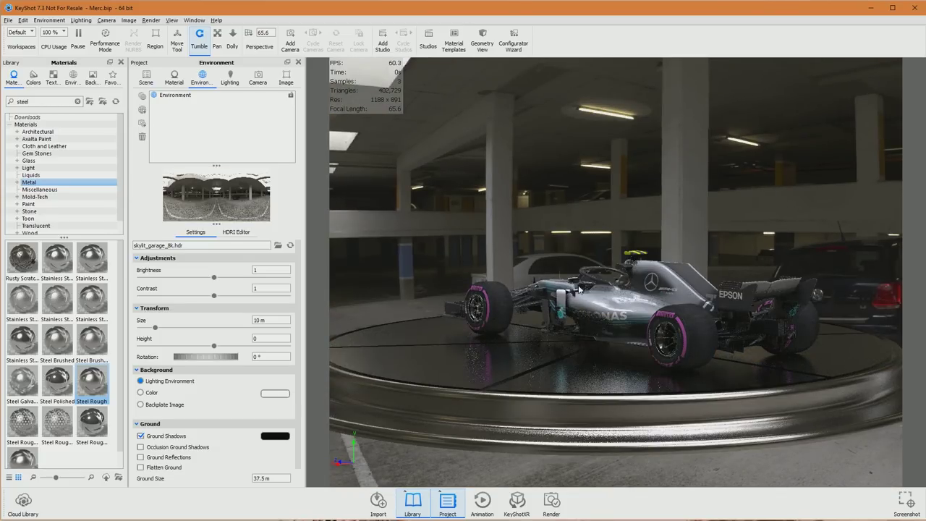
left_click_drag(489, 388, 617, 378)
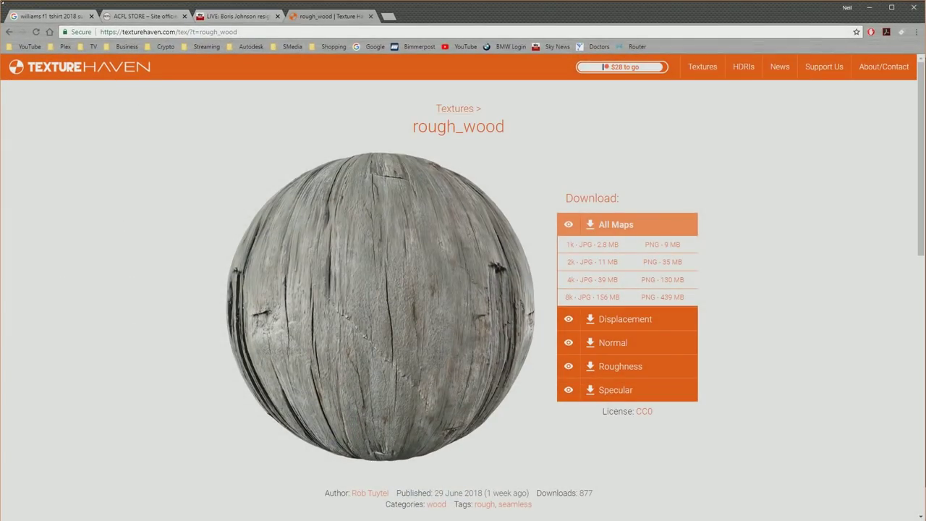
Place the Williams F1 reference image beside the KeyShot render, then return to KeyShot.
left_click(56, 17)
left_click_drag(458, 18, 767, 25)
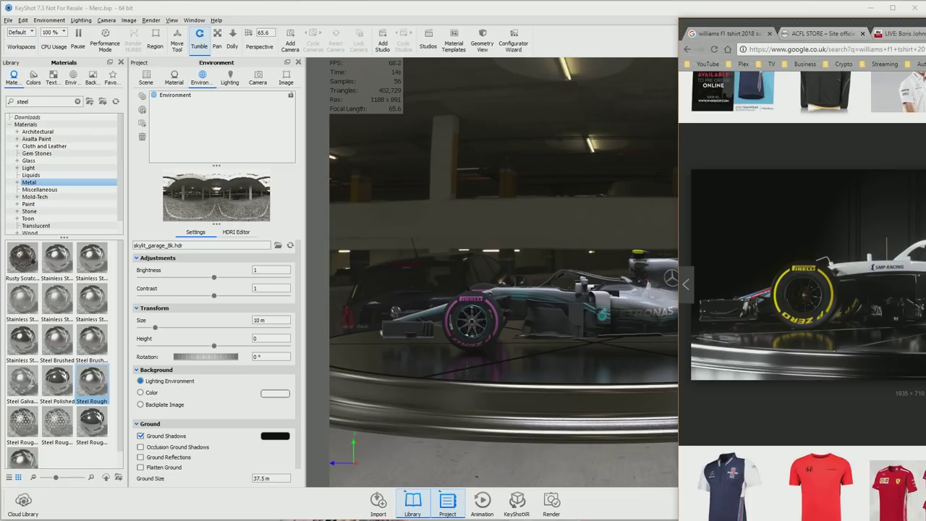
left_click(596, 13)
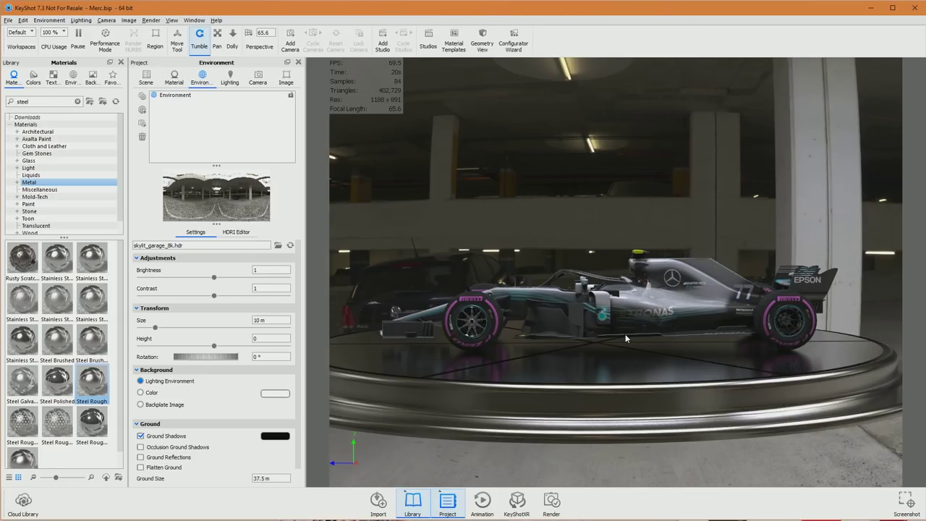
Frame the F1 car closer and side-on, and hide the materials library to widen the render.
scroll(637, 312, "up", 5)
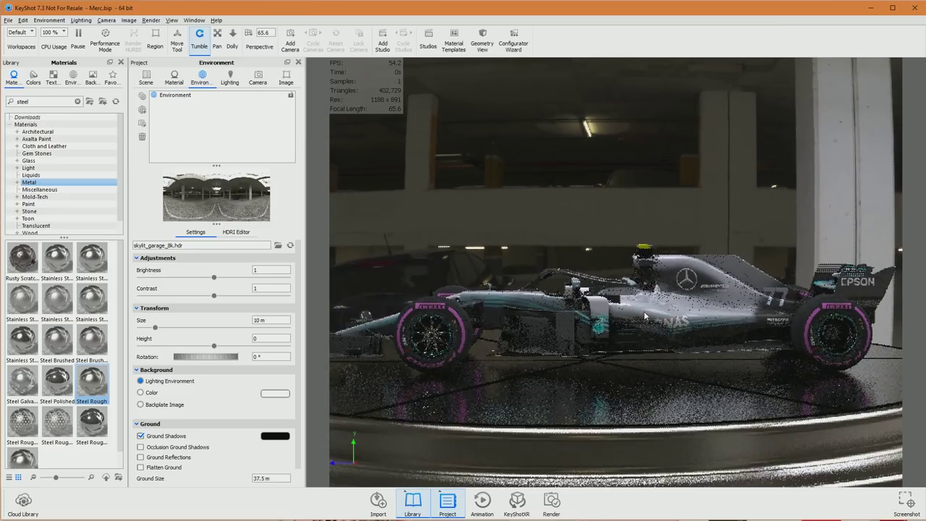
left_click_drag(626, 337, 617, 330)
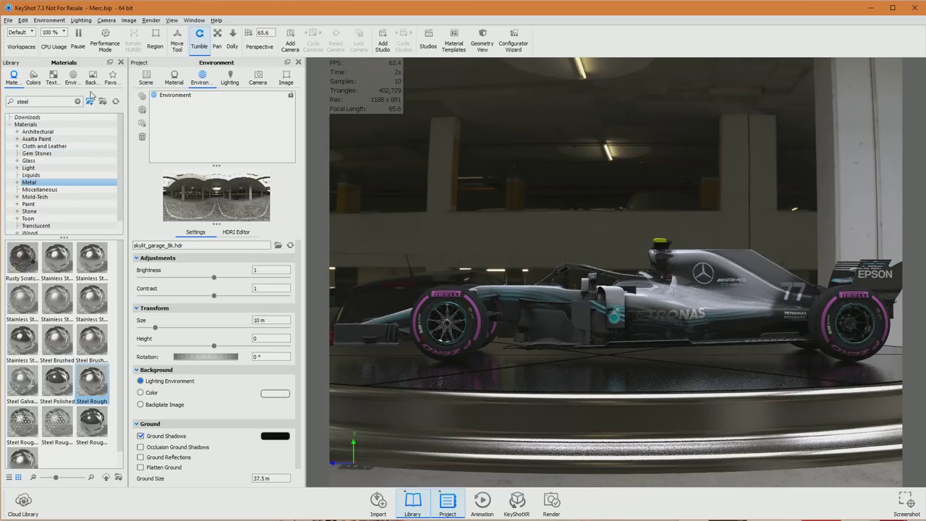
left_click(121, 63)
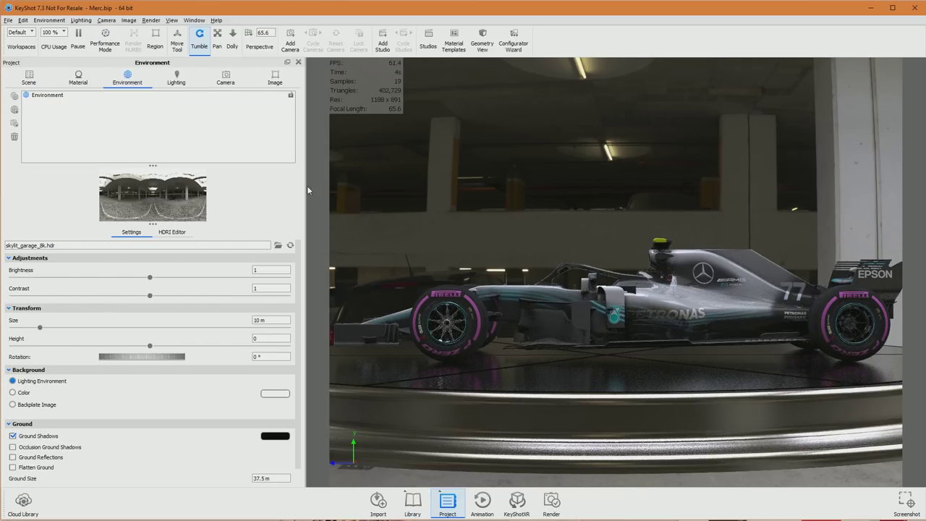
left_click_drag(305, 187, 119, 204)
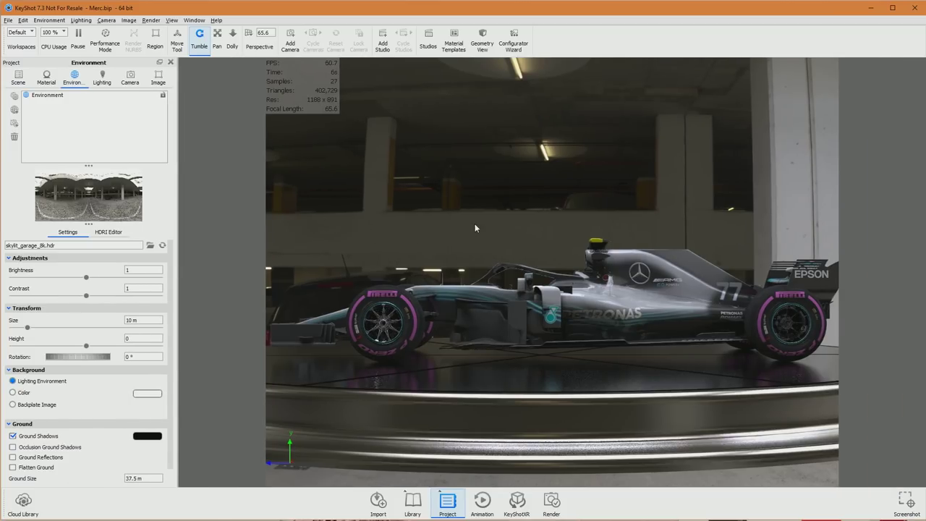
Apply the Landscape 1280x1024 then 1024x768 presets and resize the window to 1192 × 894 px.
left_click(158, 77)
left_click(145, 109)
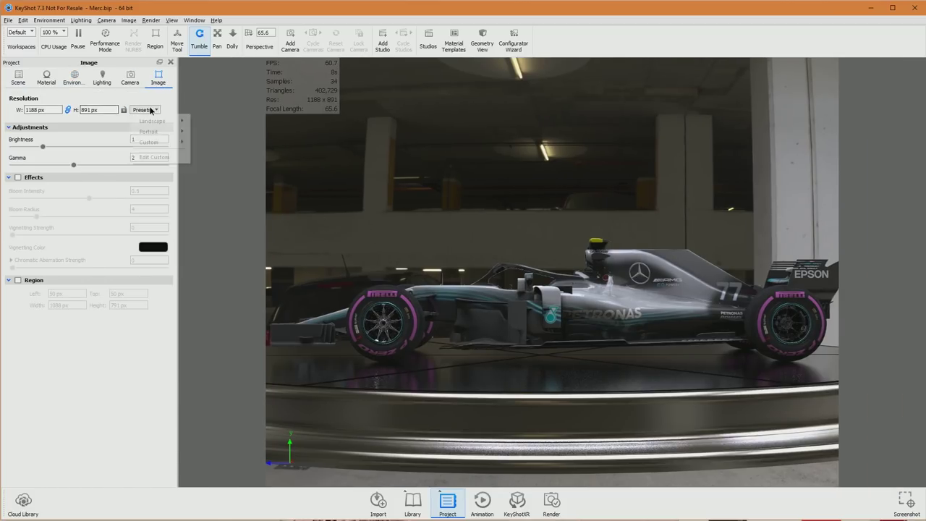
mouse_move(150, 123)
left_click(213, 147)
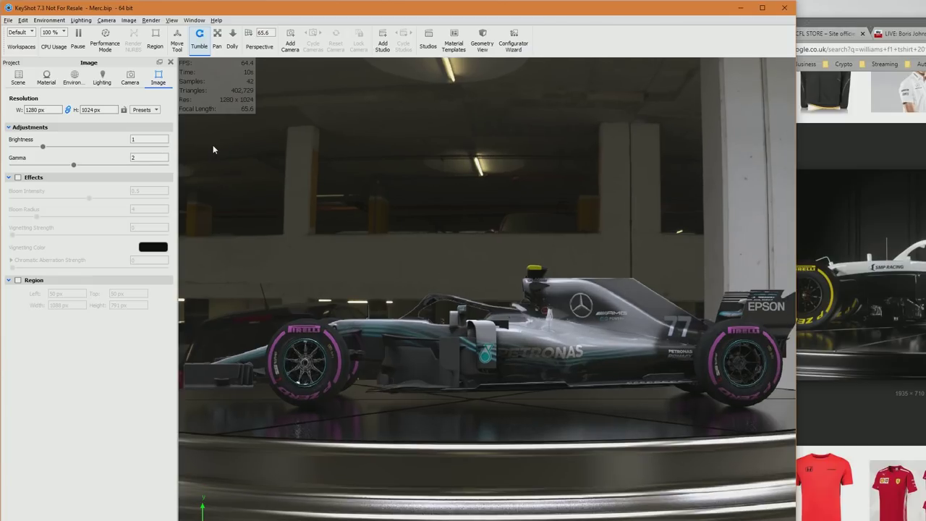
left_click(141, 111)
mouse_move(150, 123)
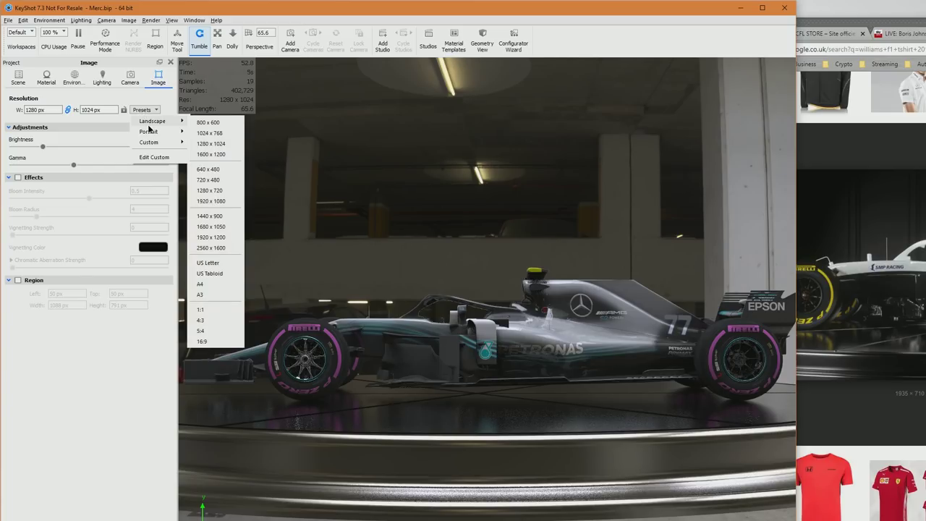
left_click(210, 133)
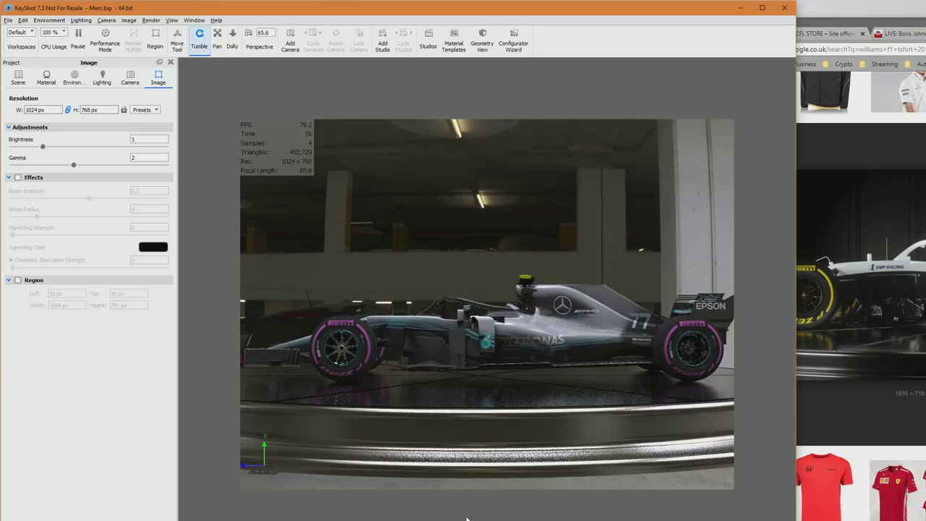
mouse_move(469, 520)
left_mouse_down()
mouse_move(469, 508)
mouse_move(475, 517)
left_mouse_up()
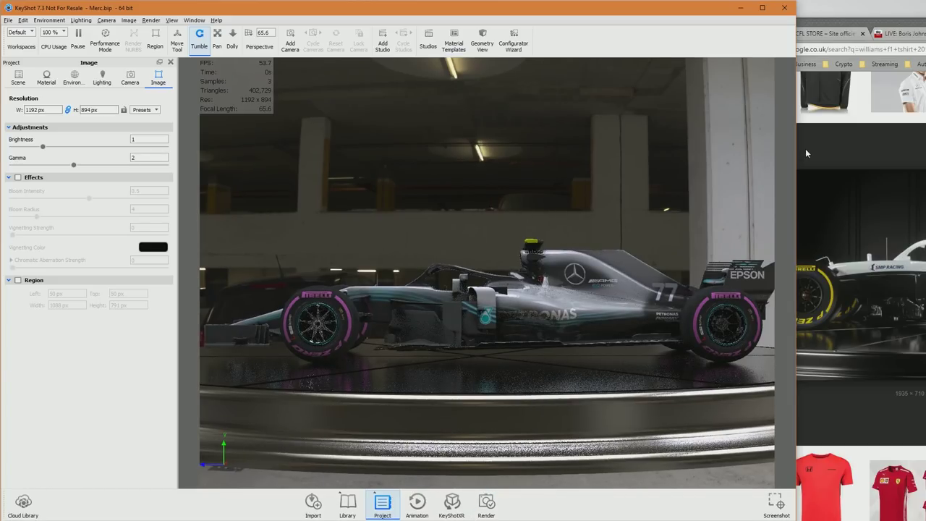
left_click_drag(796, 138, 922, 121)
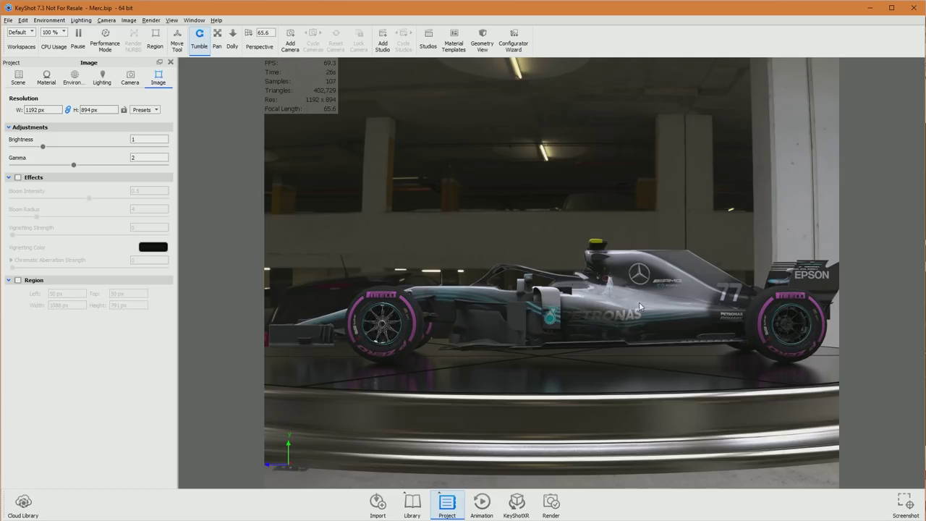
Orbit around the car and zoom out so the car, plinth and garage are all visible.
left_click_drag(641, 311, 470, 287)
left_click_drag(424, 294, 573, 289)
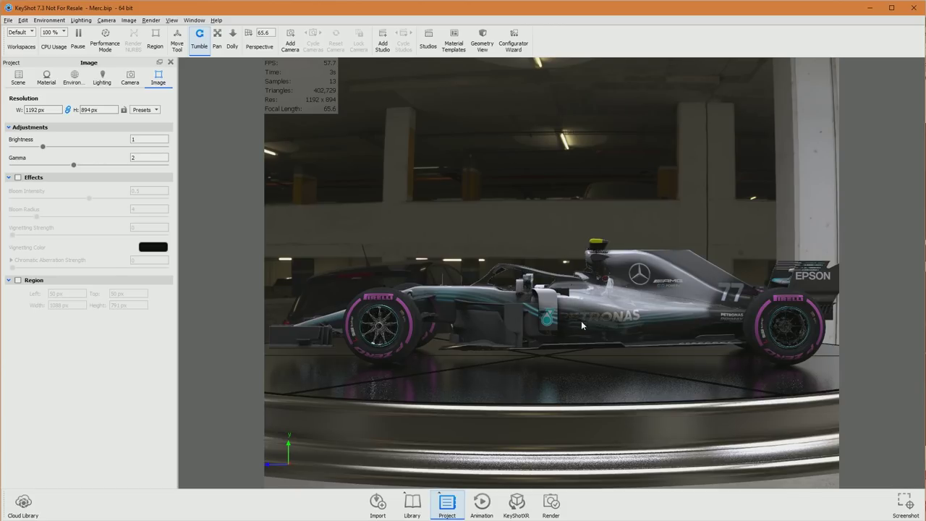
scroll(583, 320, "down", 5)
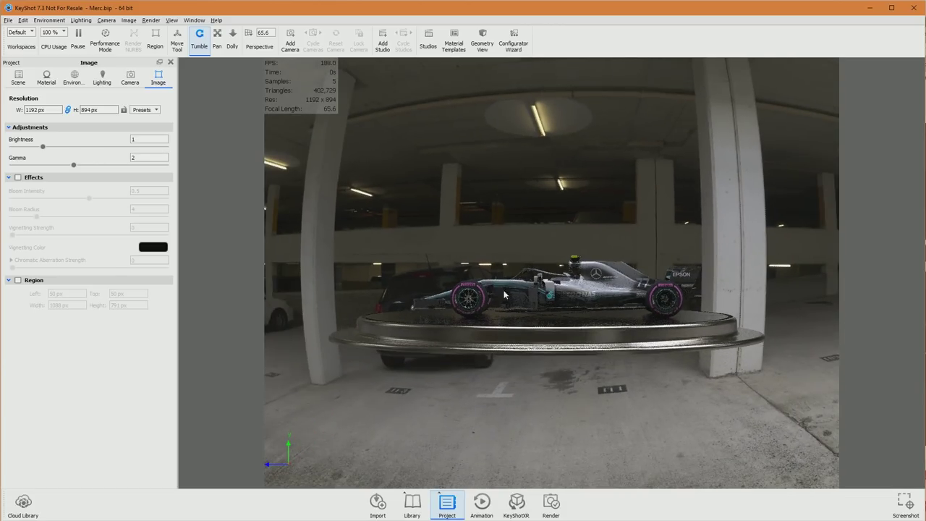
left_click(23, 19)
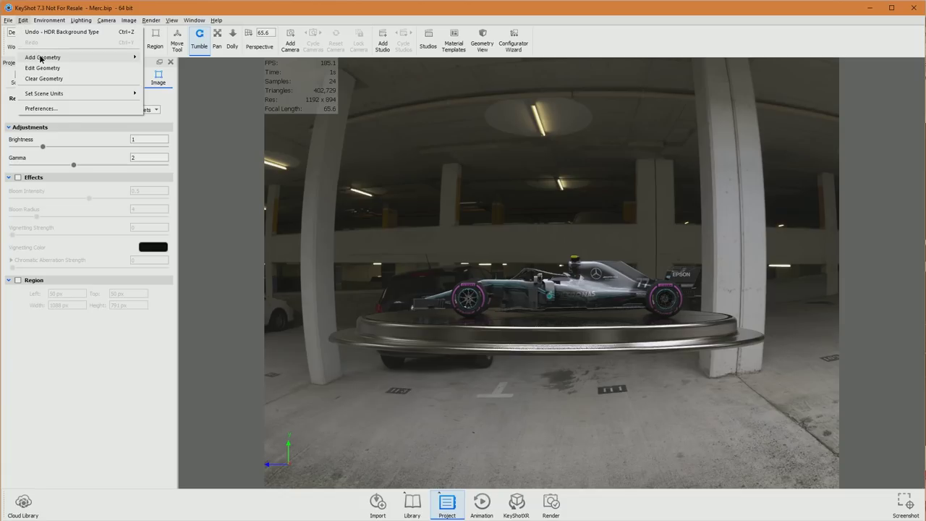
Add a Cylinder primitive to the scene and orbit the view higher above it.
mouse_move(72, 58)
left_click(191, 107)
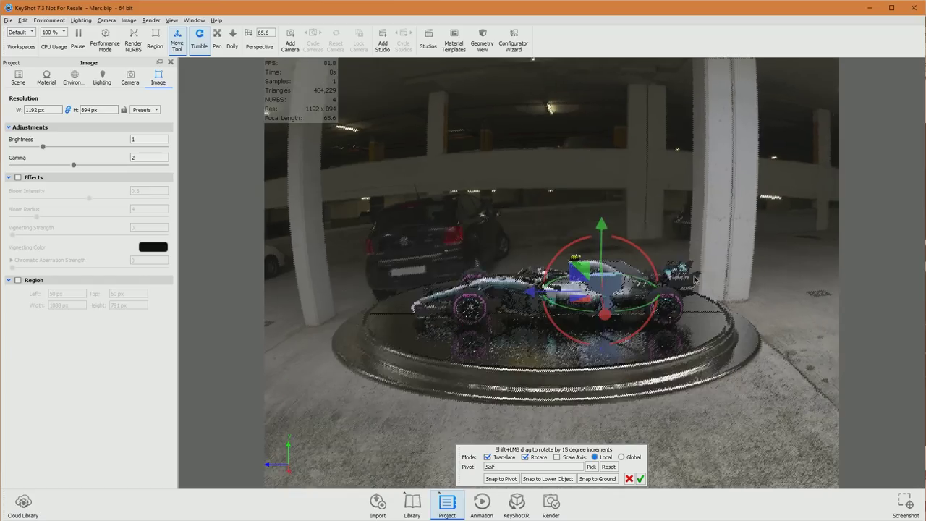
left_click_drag(626, 281, 690, 258)
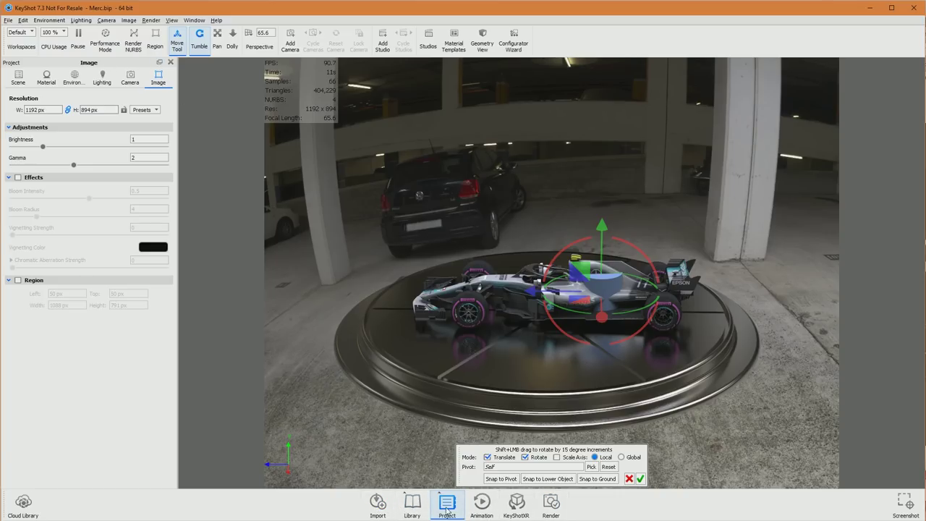
Narrow the settings panel and show the scene tree with the cylinder's Position settings.
left_click(411, 504)
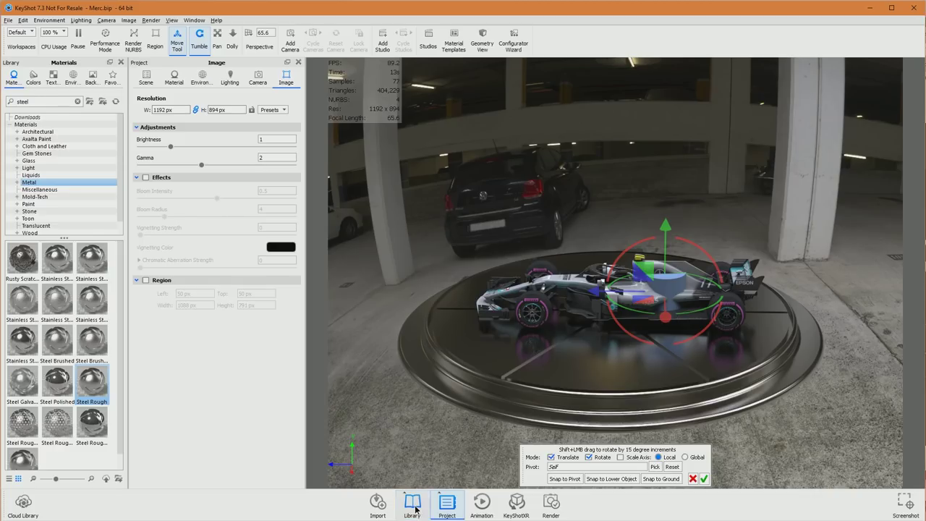
left_click(412, 504)
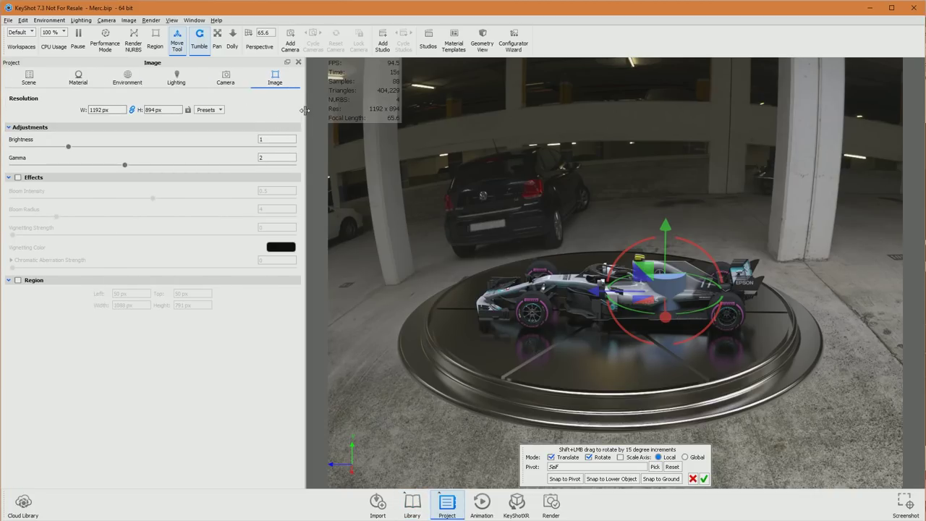
left_click_drag(305, 111, 18, 77)
left_click(17, 77)
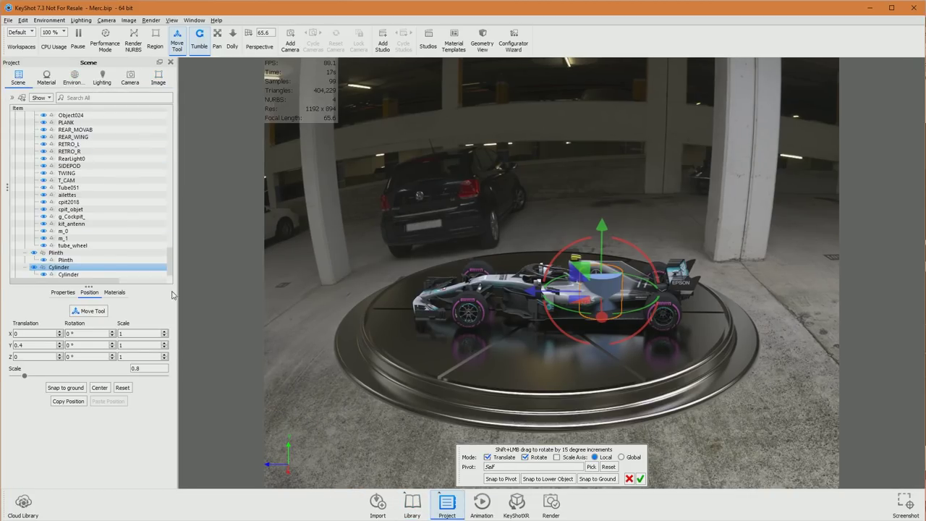
Try cylinder scale values of 100, 10 and 20 in the Position settings.
double_click(146, 368)
type("100")
key("Return")
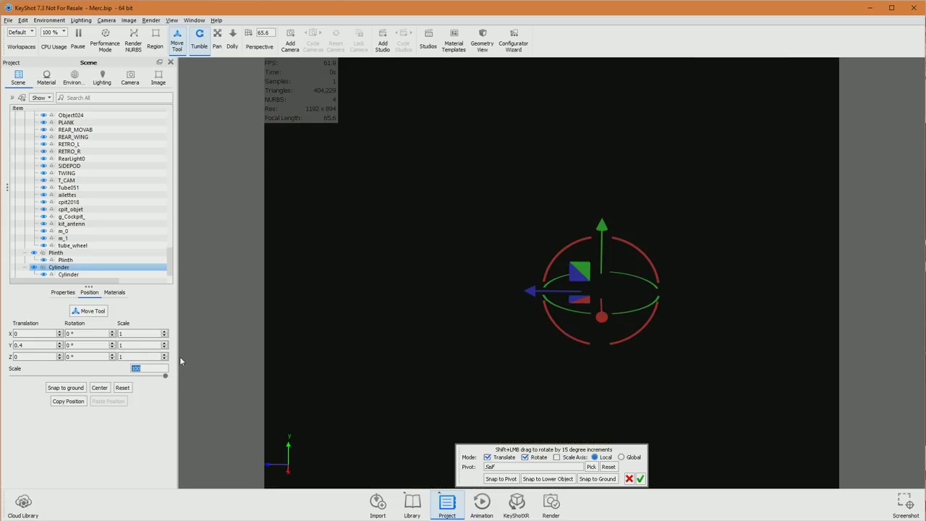
left_click_drag(528, 291, 502, 275)
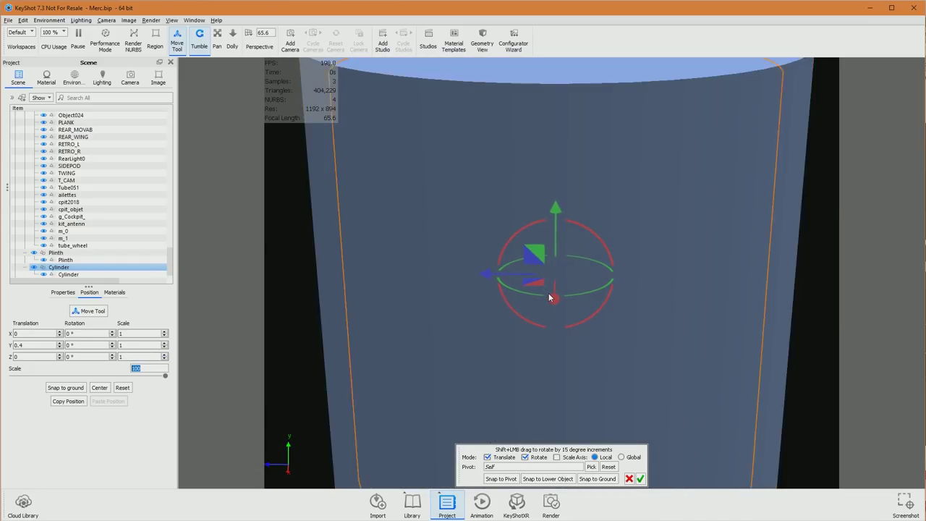
type("0")
key("Return")
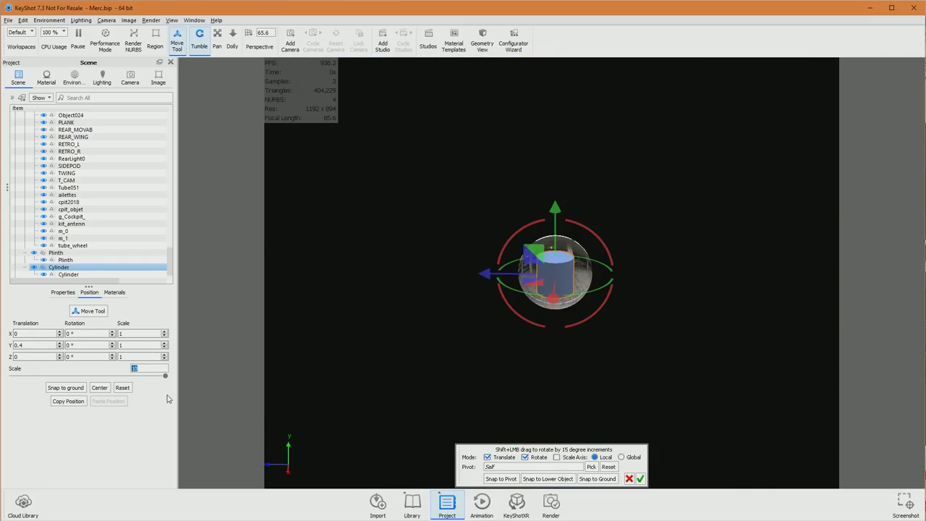
type("20")
key("Return")
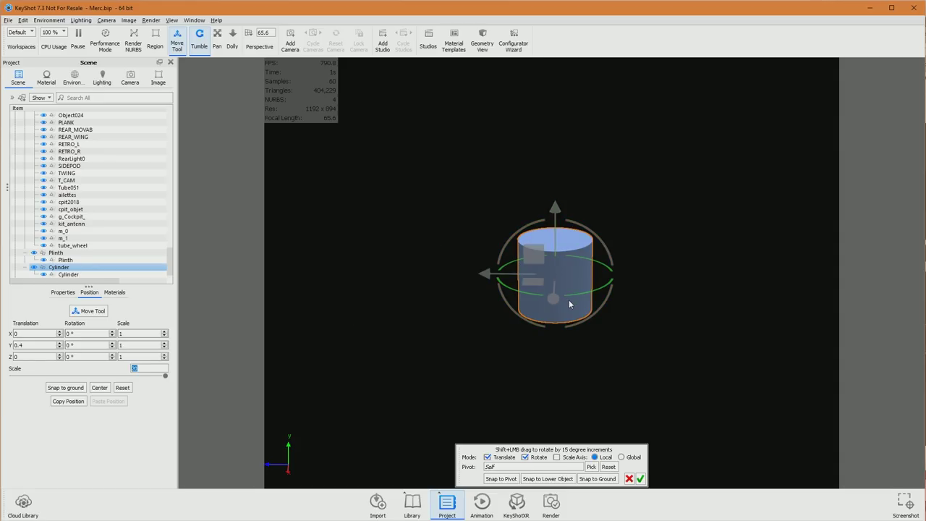
Settle the cylinder's scale at 15 and confirm the transform.
scroll(568, 300, "up", 5)
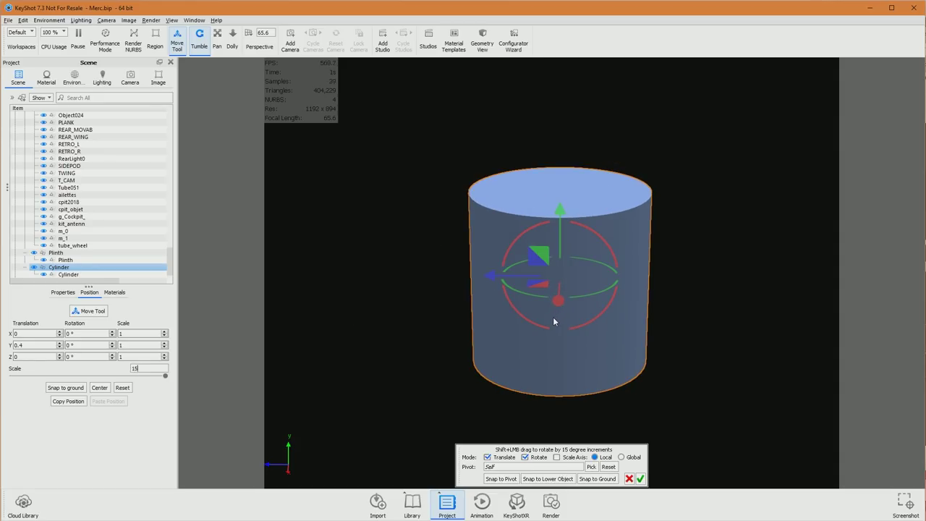
type("15")
key("Return")
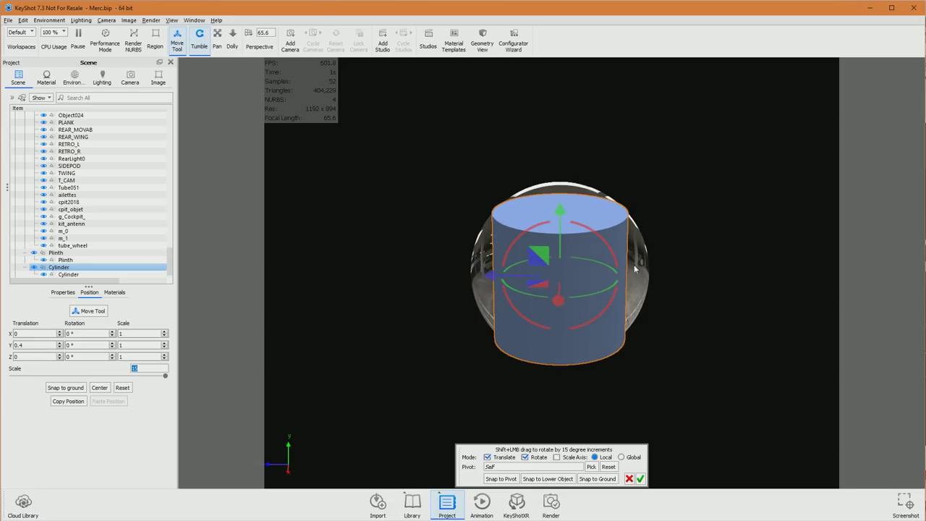
left_click_drag(478, 297, 637, 294)
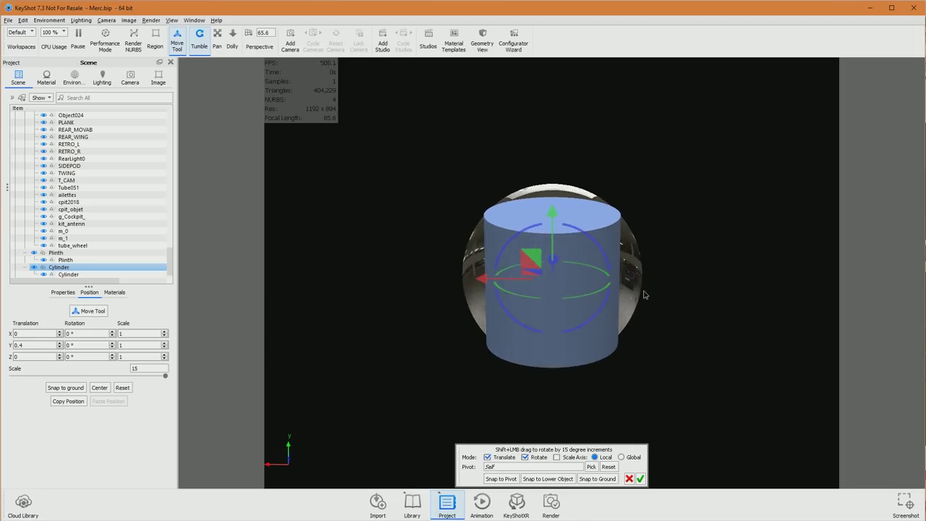
left_click(640, 478)
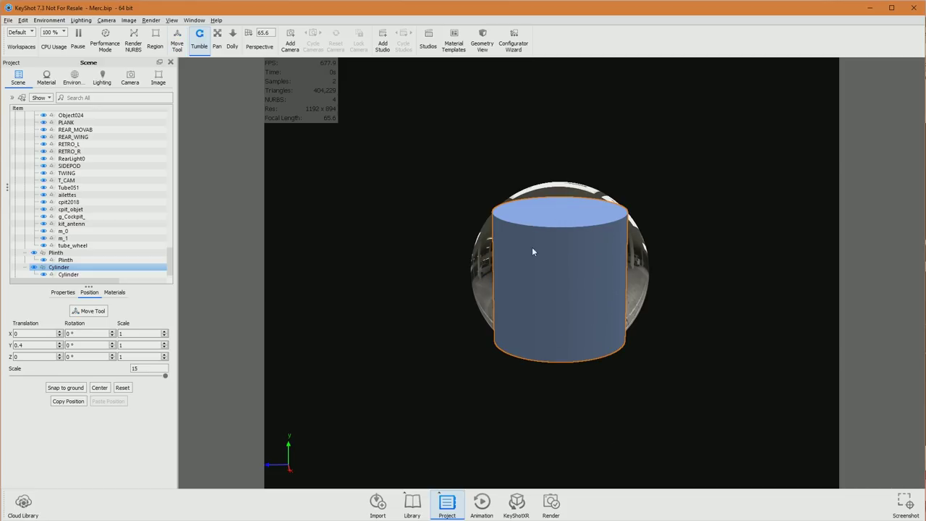
Select the cylinder part and start Edit Geometry, accepting the warning.
right_click(590, 254)
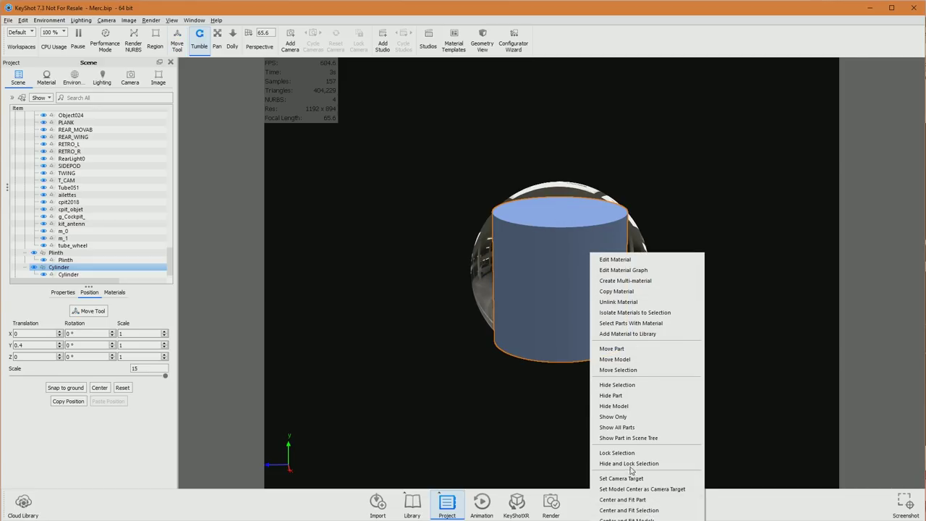
right_click(569, 204)
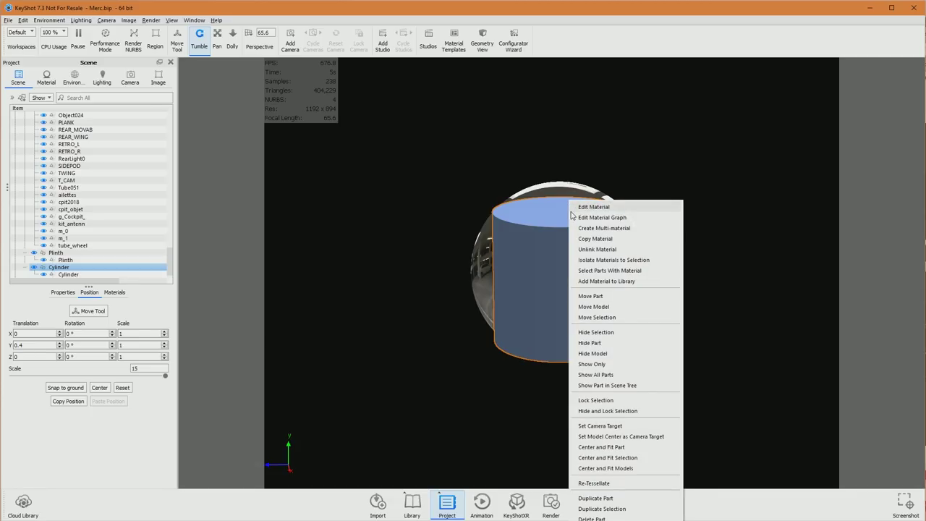
left_click(533, 213)
right_click(544, 209)
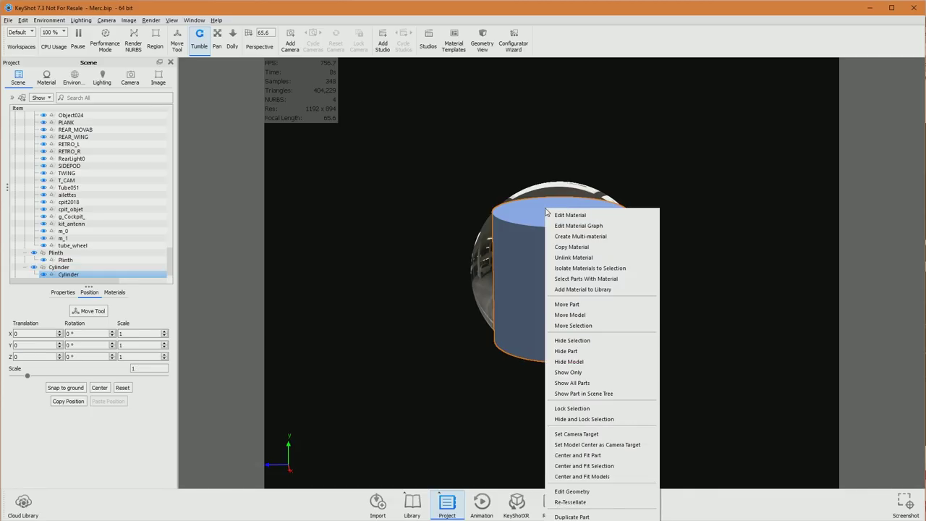
left_click(580, 491)
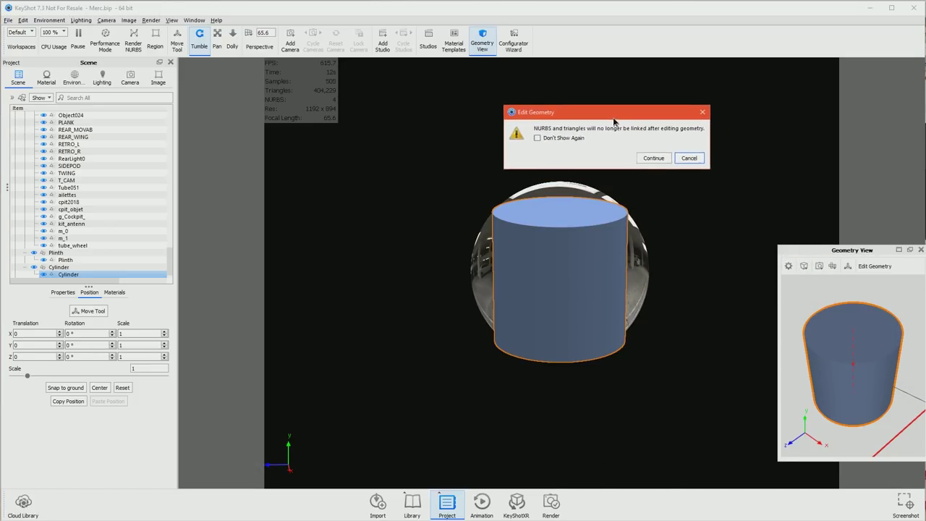
left_click(634, 157)
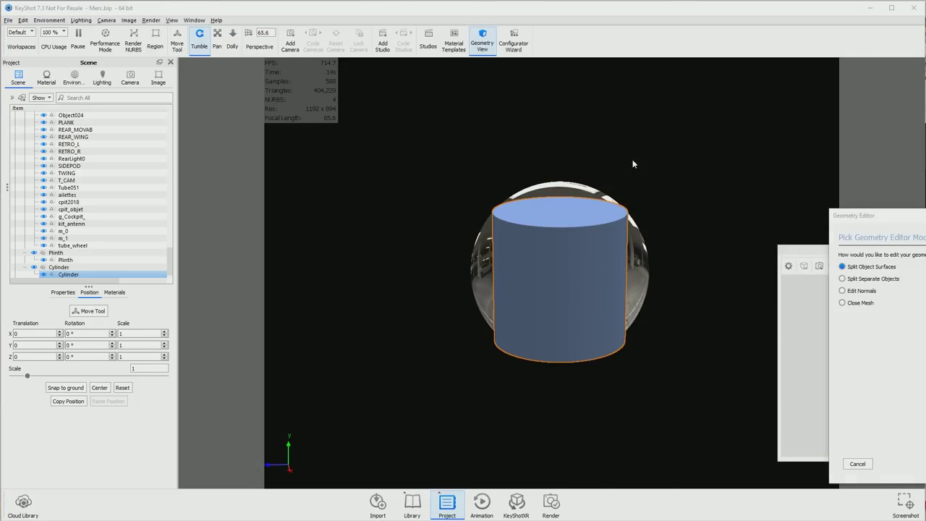
Split the Cylinder into separate surfaces with Split Object Surfaces and Split All, then apply.
left_click(768, 237)
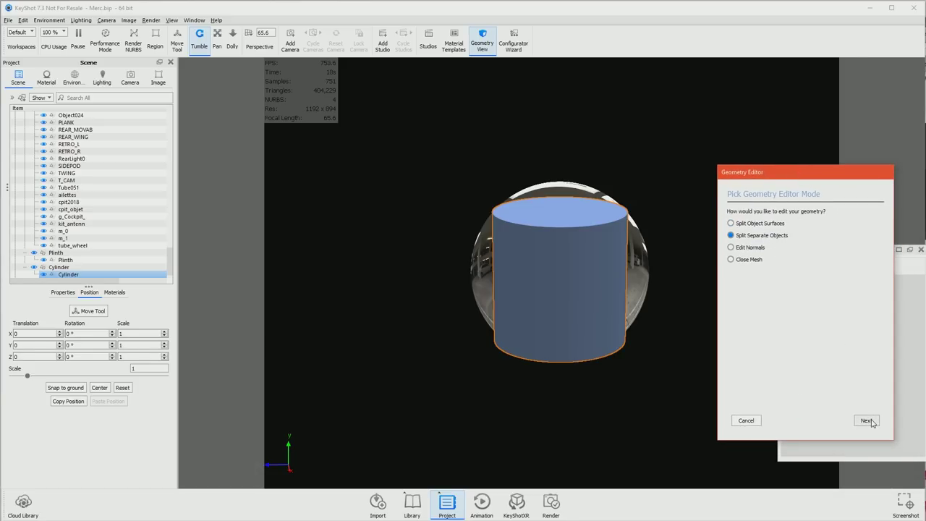
left_click(758, 224)
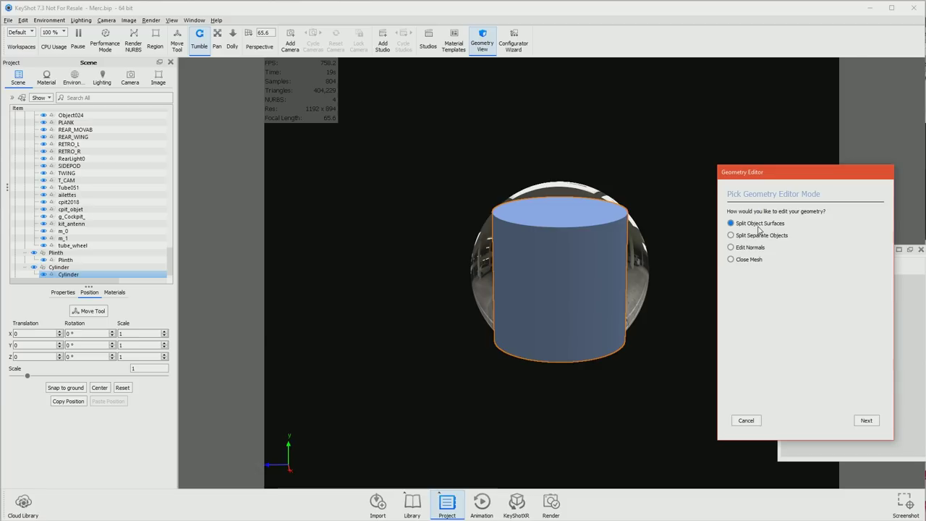
left_click(866, 421)
left_click(750, 268)
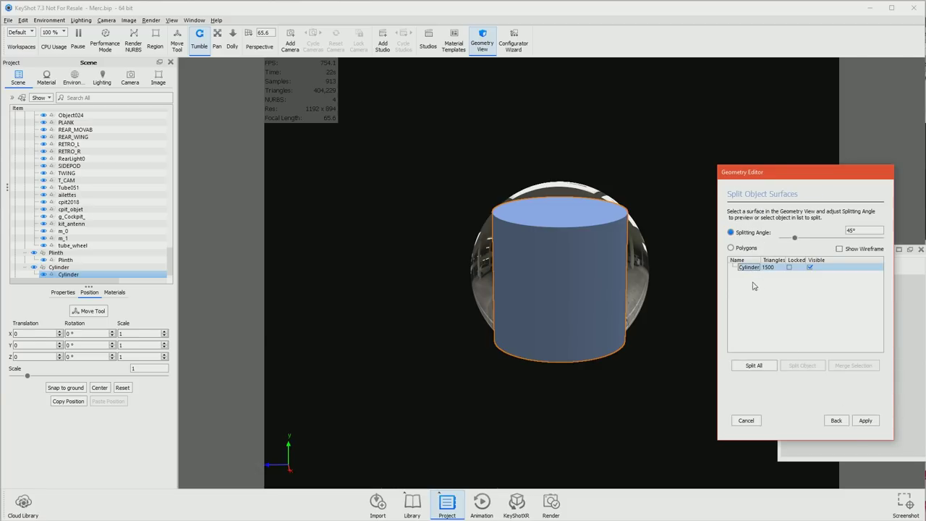
left_click(768, 368)
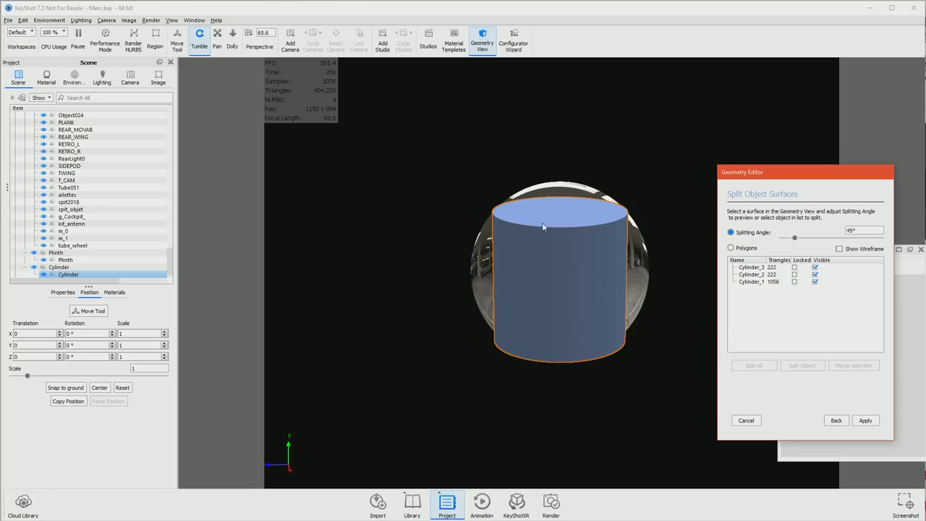
left_click(865, 420)
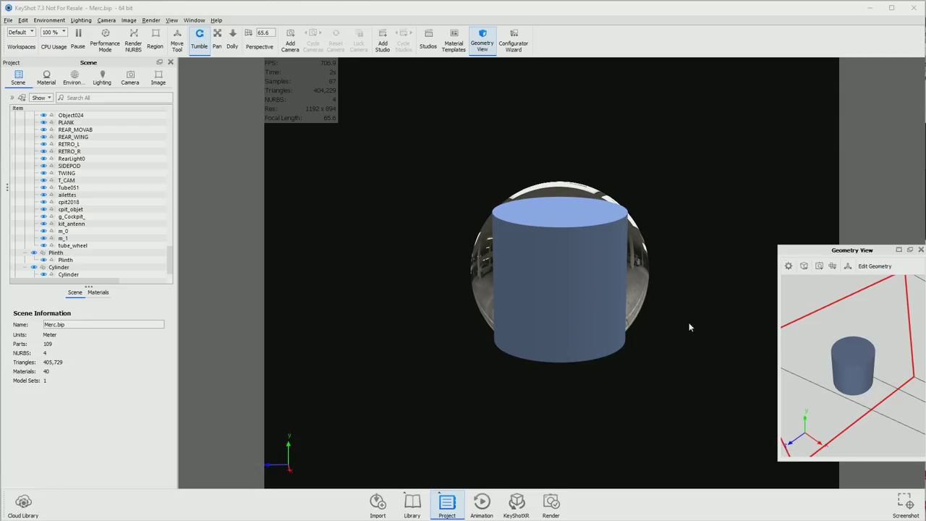
Delete the cylinder's bottom cap, Cylinder_3, leaving Cylinder_1 and Cylinder_2.
left_click_drag(689, 327, 673, 234)
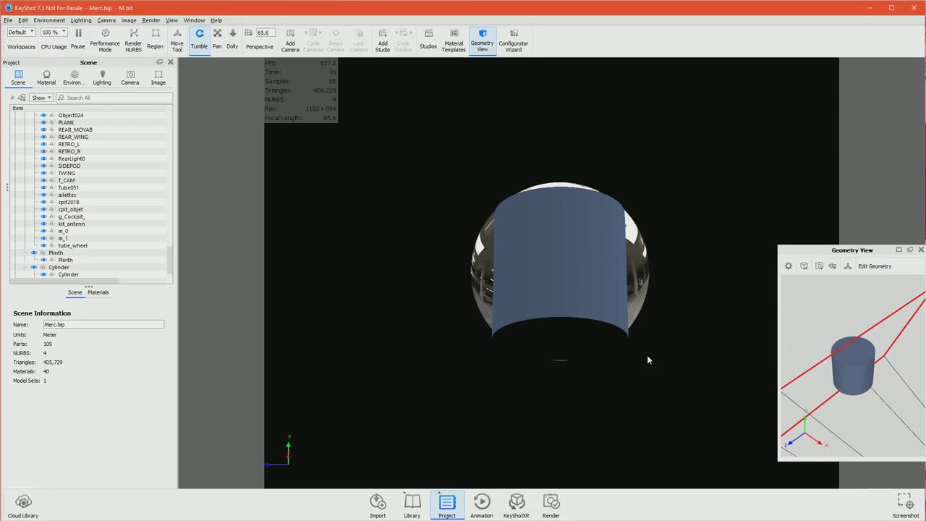
key("o")
left_click(571, 329)
left_click(571, 328)
key("Delete")
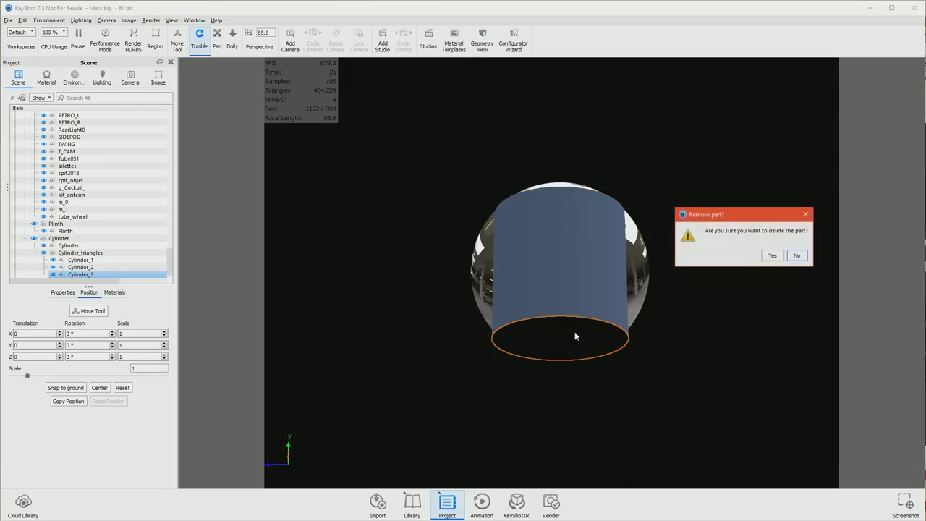
left_click(770, 255)
left_click_drag(721, 409, 726, 364)
scroll(542, 323, "up", 10)
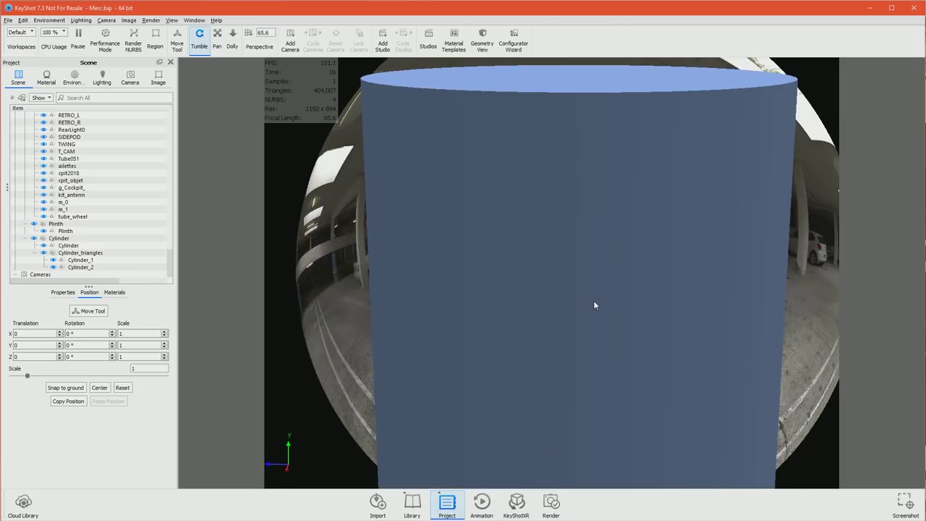
Enable Performance Mode, toggling it off and back on while dollying and orbiting the view.
scroll(610, 304, "up", 2)
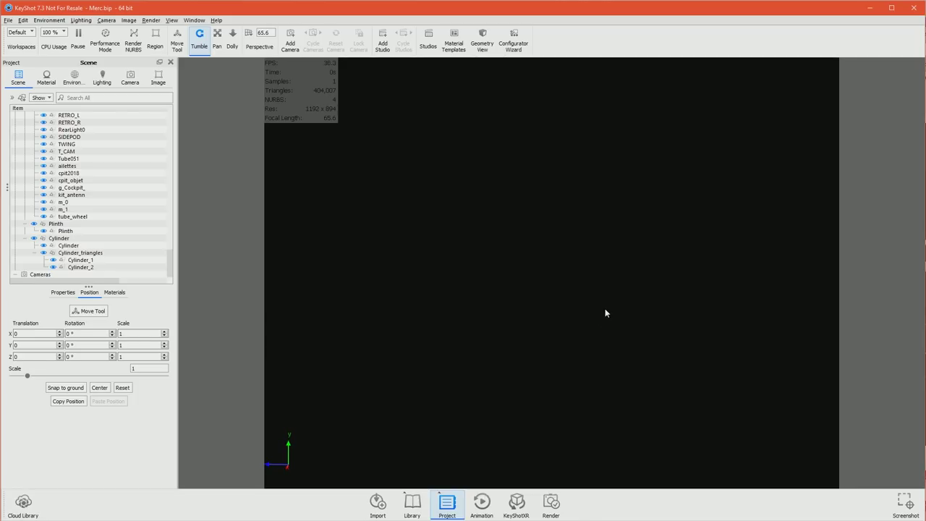
scroll(609, 306, "down", 2)
left_click(102, 41)
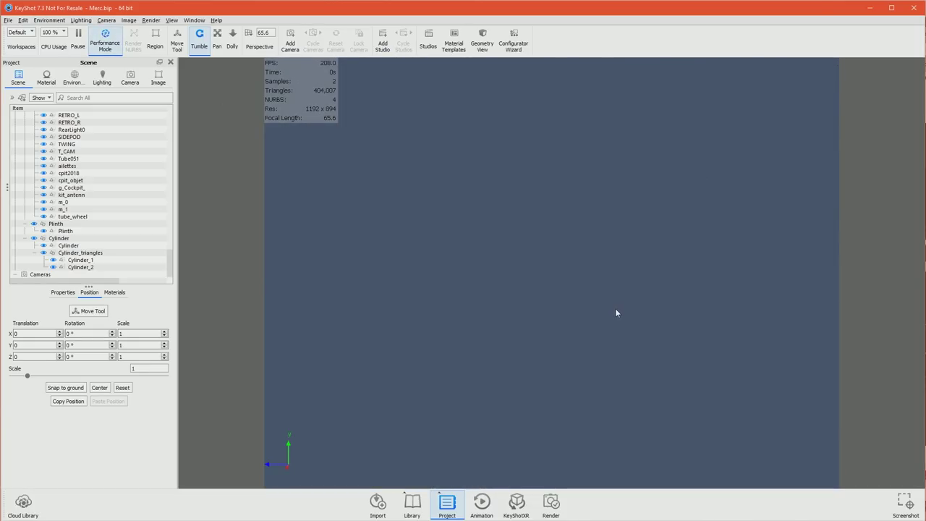
scroll(620, 316, "up", 2)
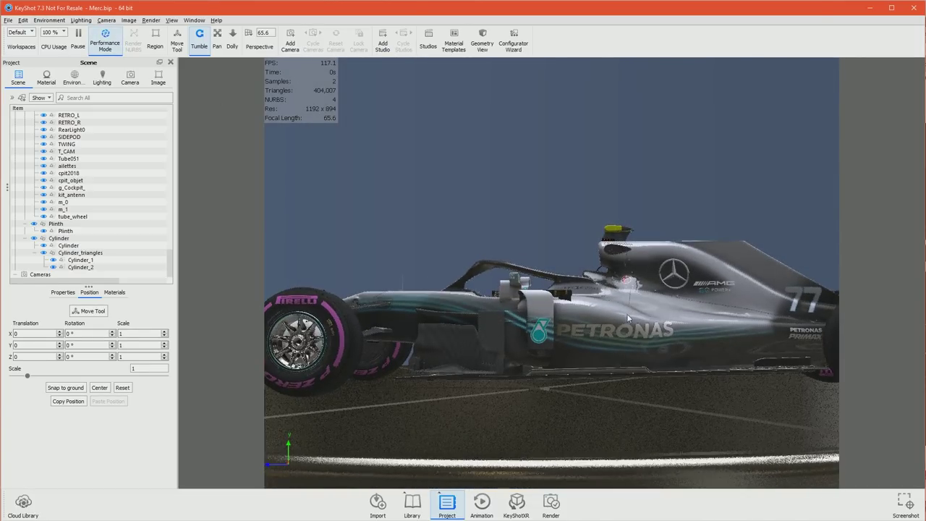
left_click_drag(629, 317, 620, 304)
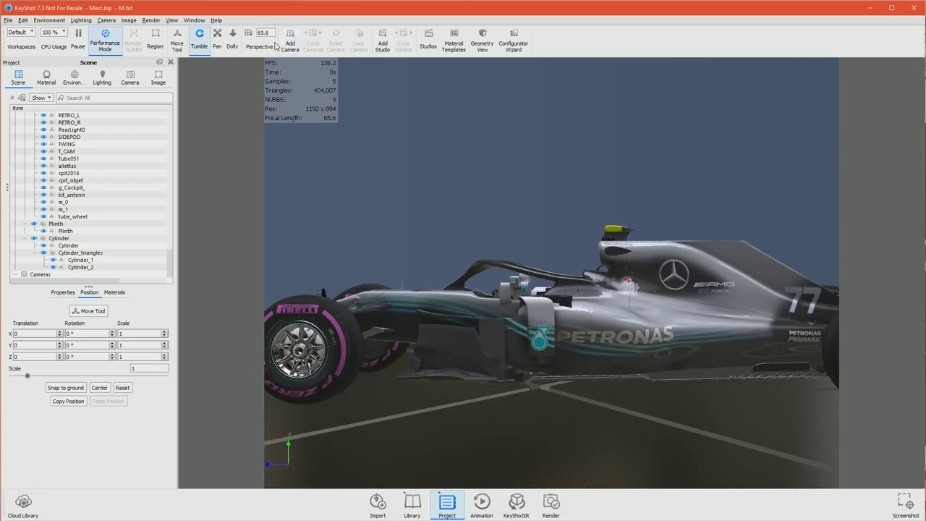
left_click(105, 43)
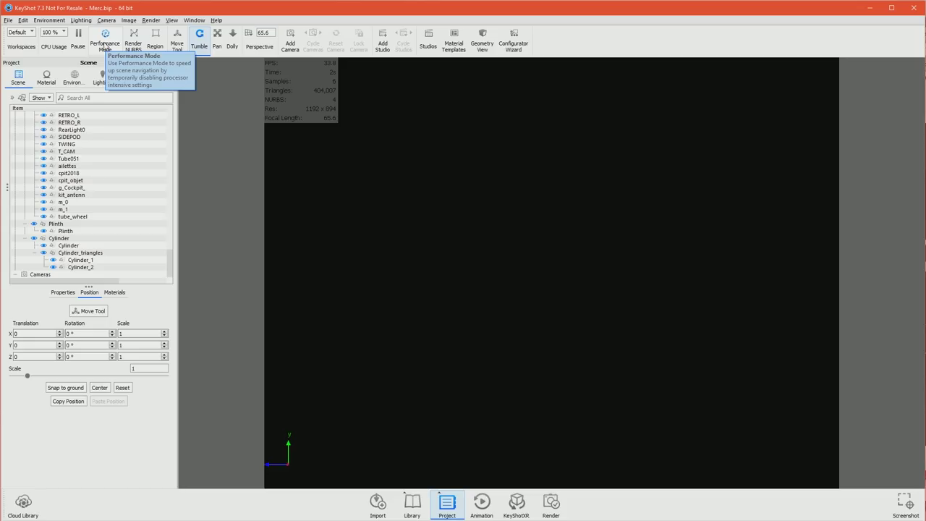
left_click(105, 44)
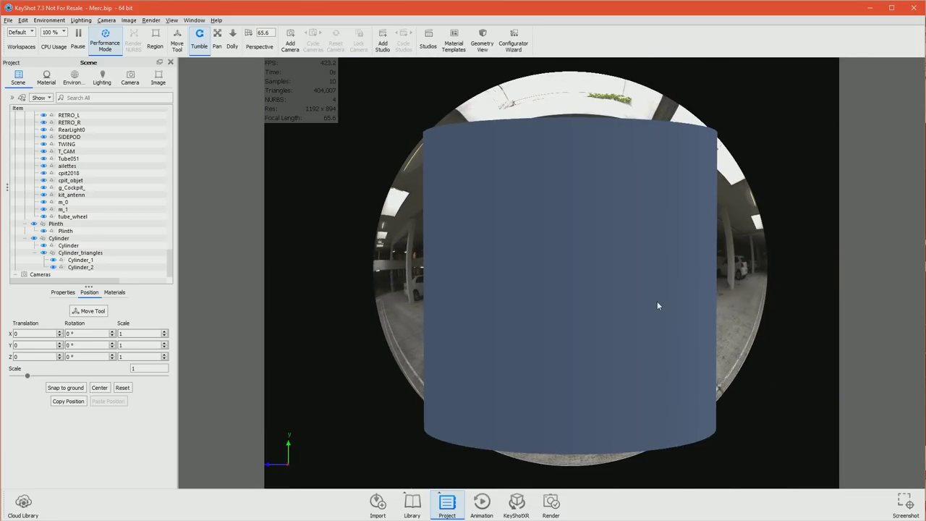
Select the whole Cylinder group and raise its scale from 15 to 20.
left_click(657, 302)
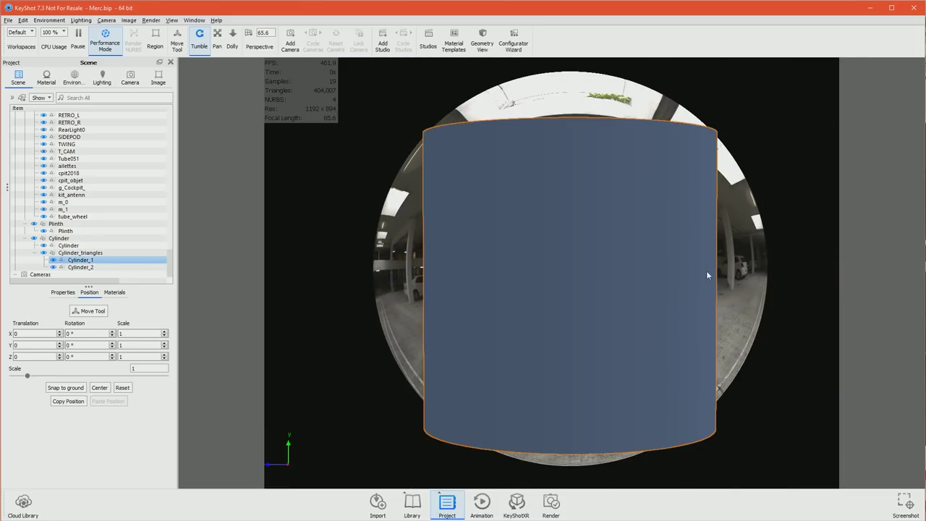
left_click(62, 239)
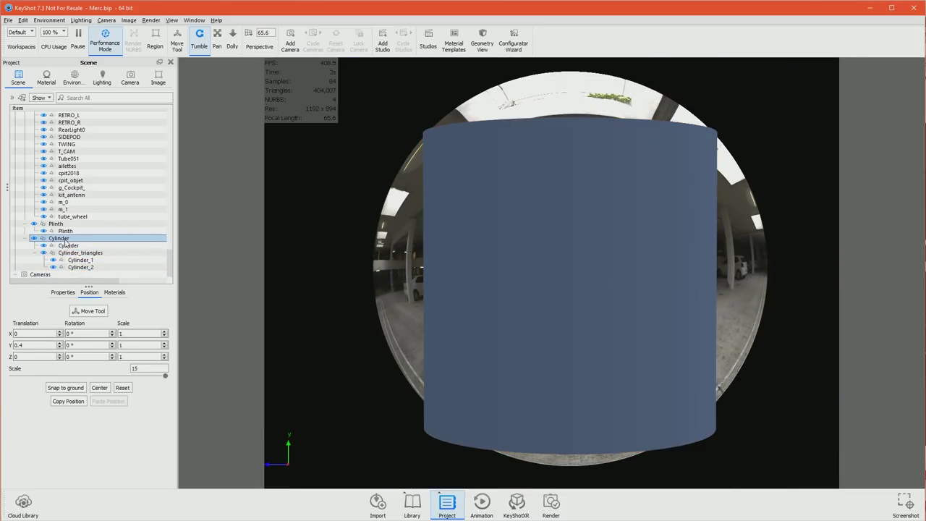
double_click(135, 369)
key("Return")
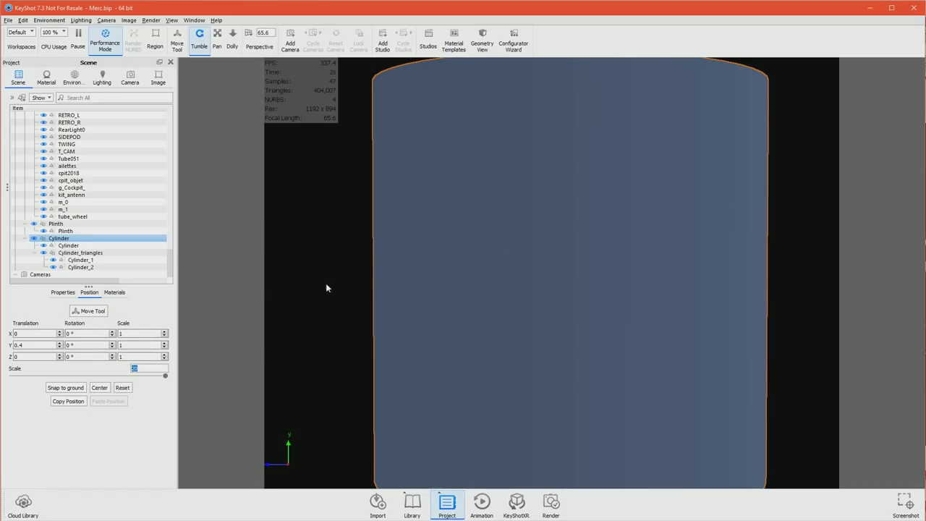
left_click(72, 78)
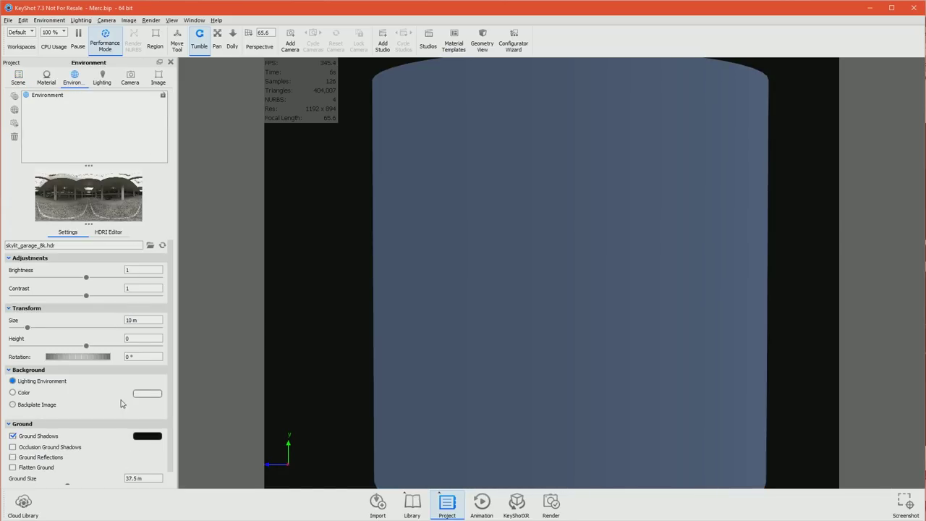
Set the environment Transform Size to 20 m.
left_click(105, 233)
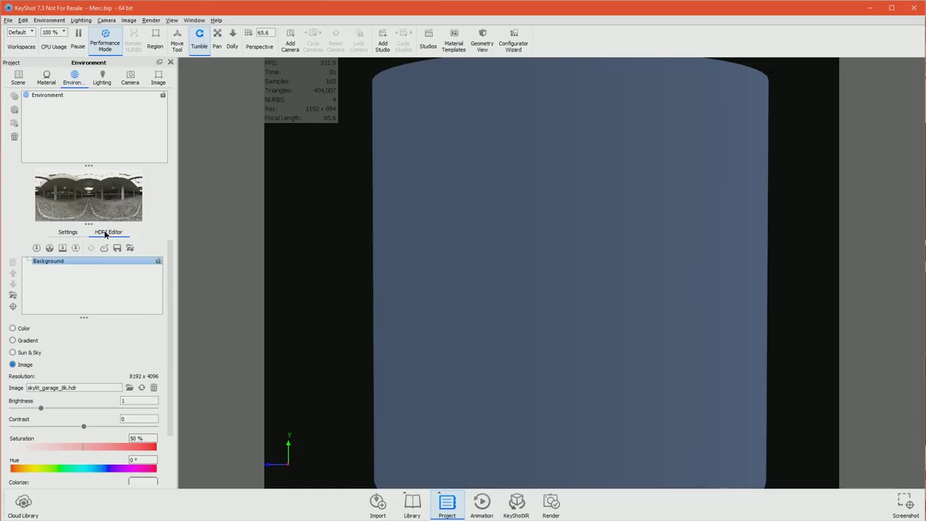
left_click(68, 232)
scroll(99, 423, "down", 1)
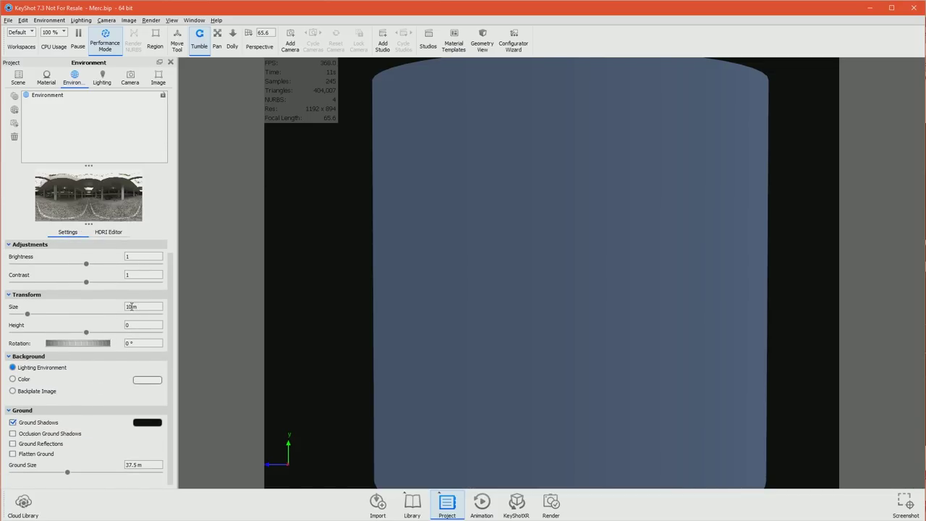
type("20")
key("Return")
Zoom out and orbit to frame the car side-on against the blue cylinder.
scroll(564, 354, "down", 3)
scroll(580, 363, "up", 5)
scroll(613, 361, "down", 2)
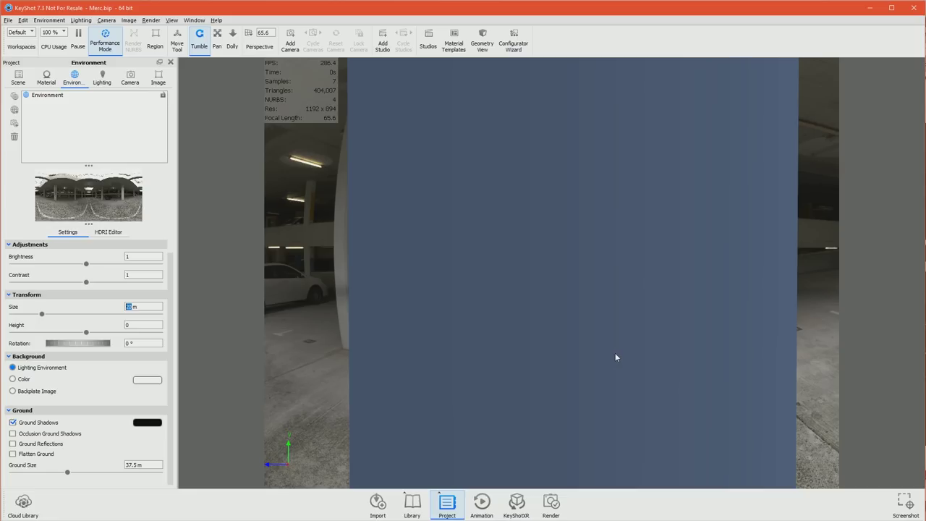
scroll(617, 356, "up", 2)
scroll(624, 359, "down", 2)
scroll(506, 297, "down", 1)
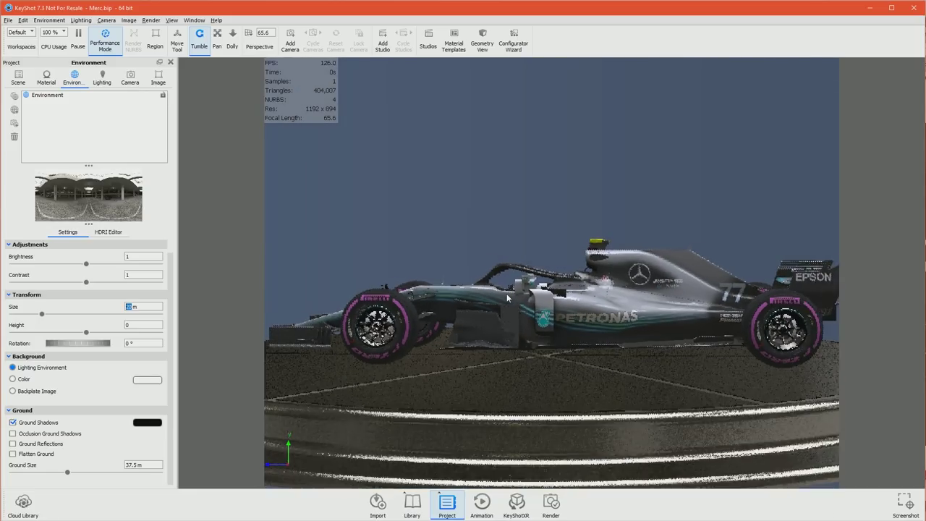
left_click_drag(626, 290, 586, 239)
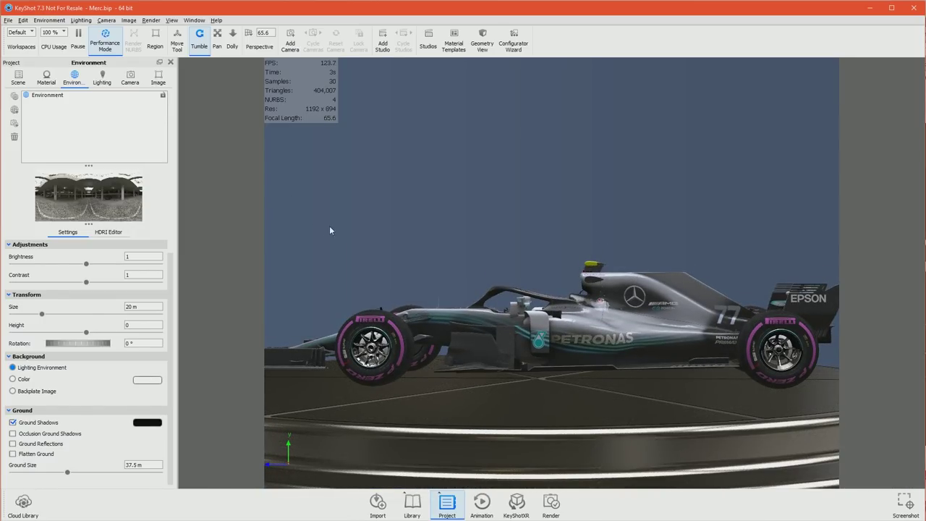
left_click(157, 77)
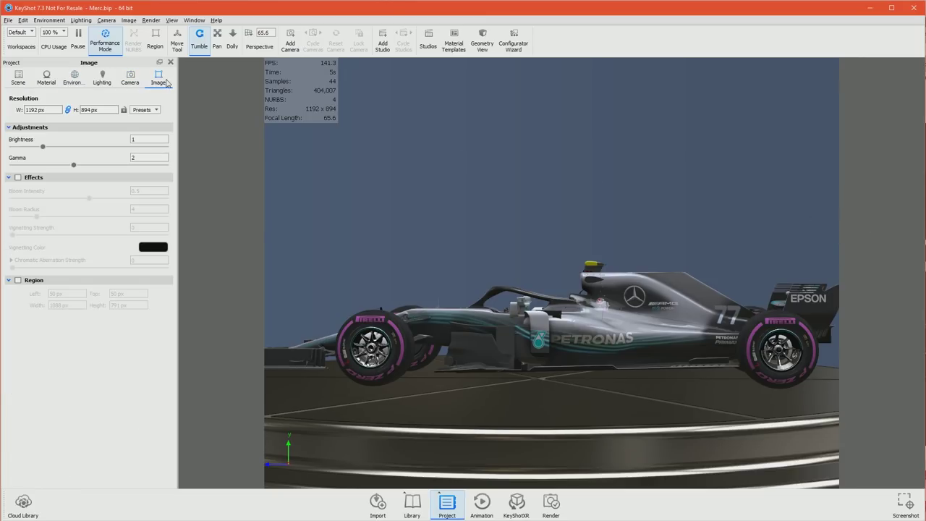
Try render widths of 1200 px and then 1150 px in the Image settings.
left_click_drag(39, 109, 13, 112)
type("1200")
key("Return")
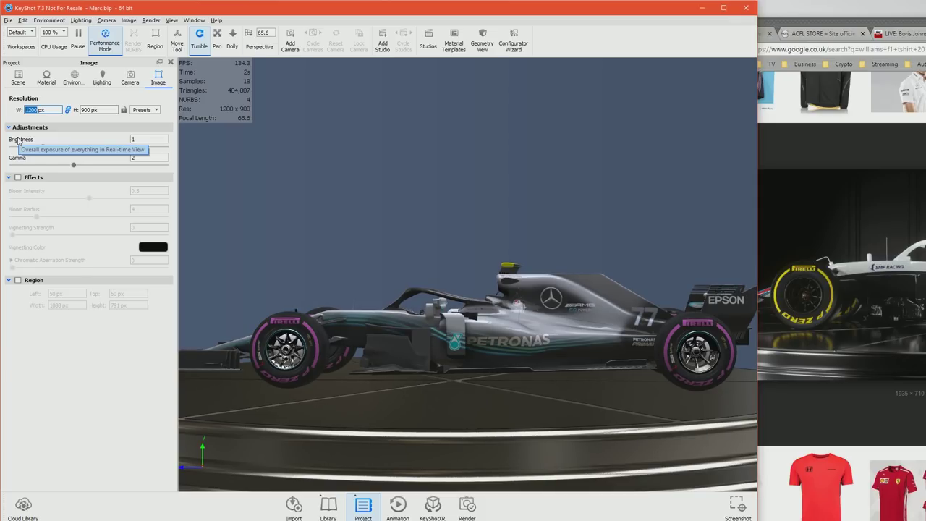
type("1150")
key("Return")
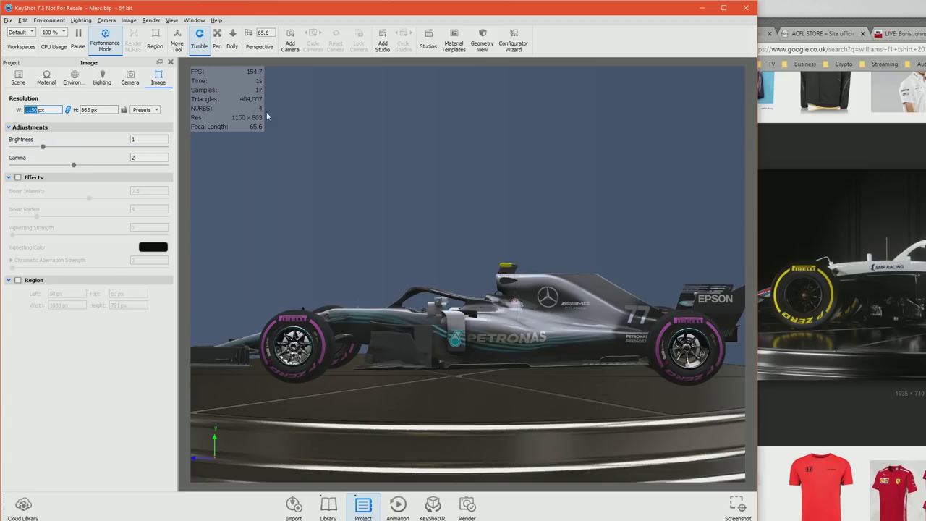
left_click(486, 330)
Enter a 1300 px width and refit the window, leaving the resolution at 1191 × 893.
left_click_drag(756, 107, 923, 98)
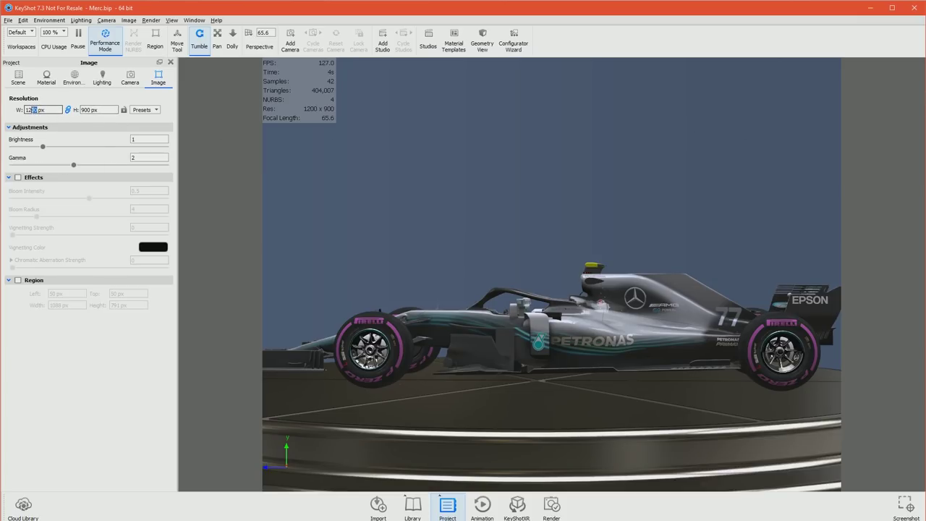
type("1300")
key("Return")
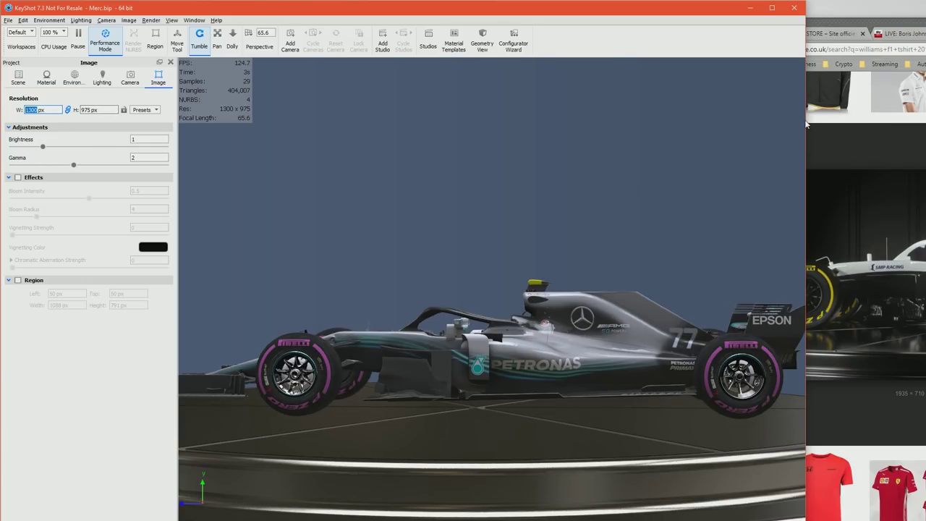
left_click_drag(805, 120, 923, 108)
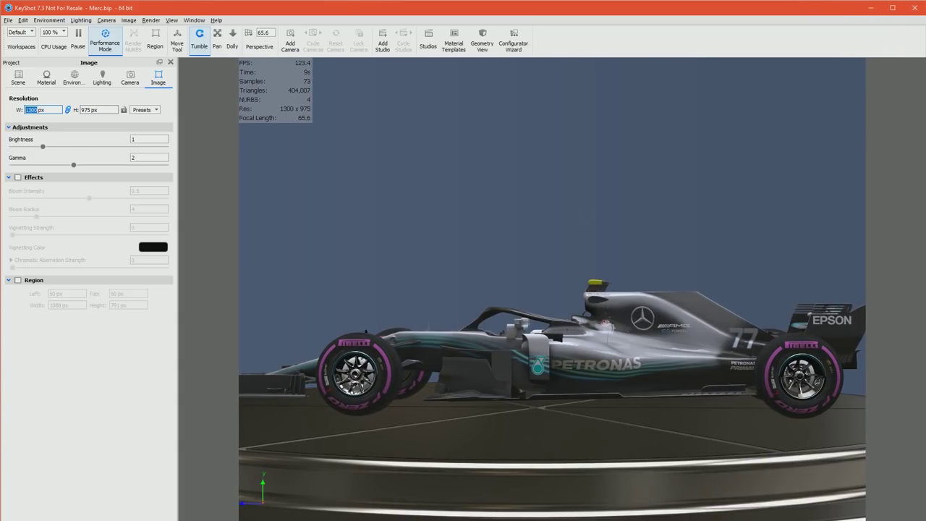
double_click(305, 518)
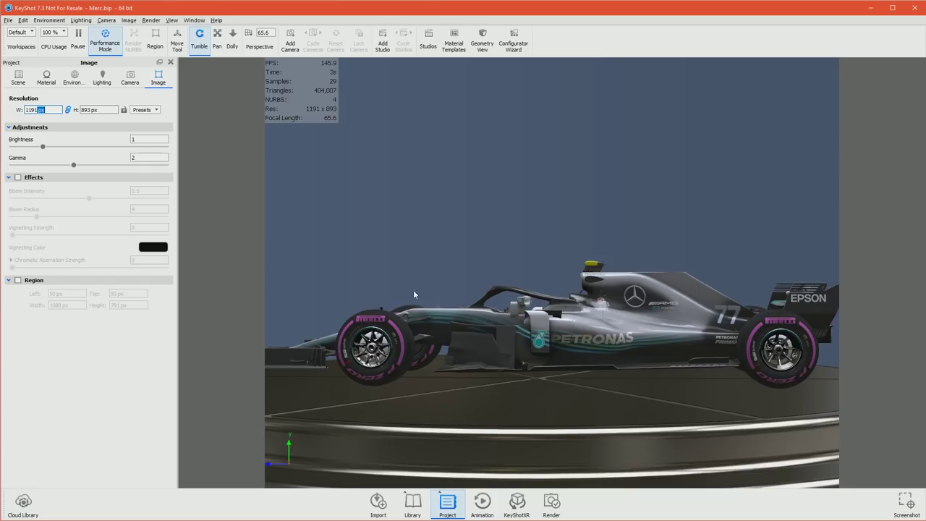
left_click(44, 109)
Add a custom pixel resolution preset of 1300 × 893 and save it.
left_click(158, 111)
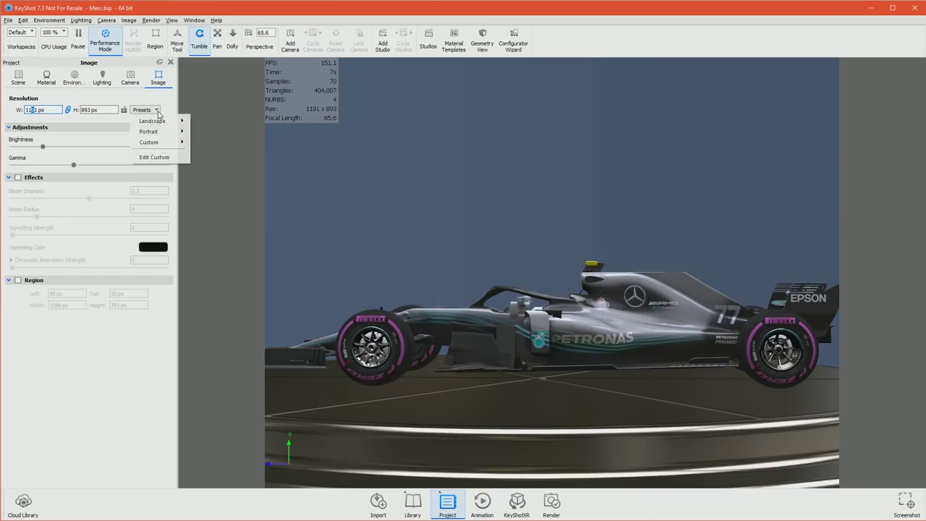
left_click(154, 157)
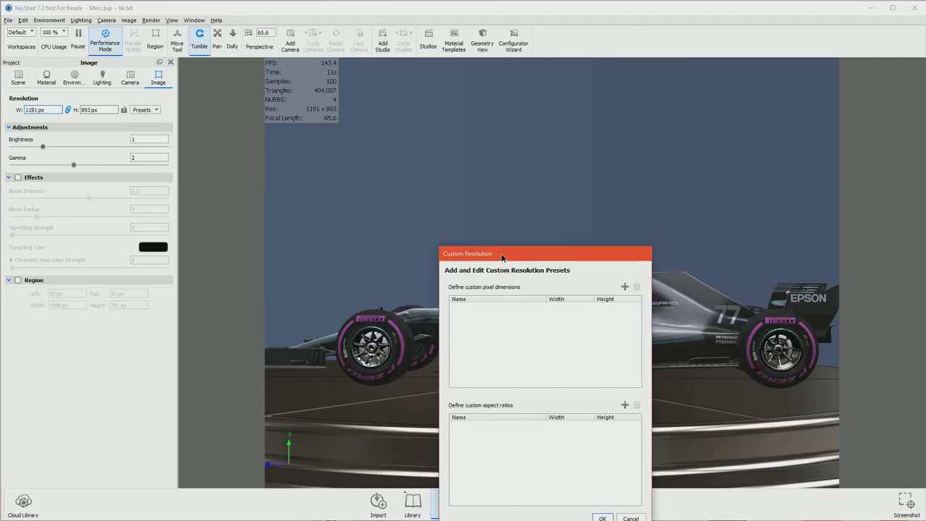
left_click_drag(501, 257, 383, 194)
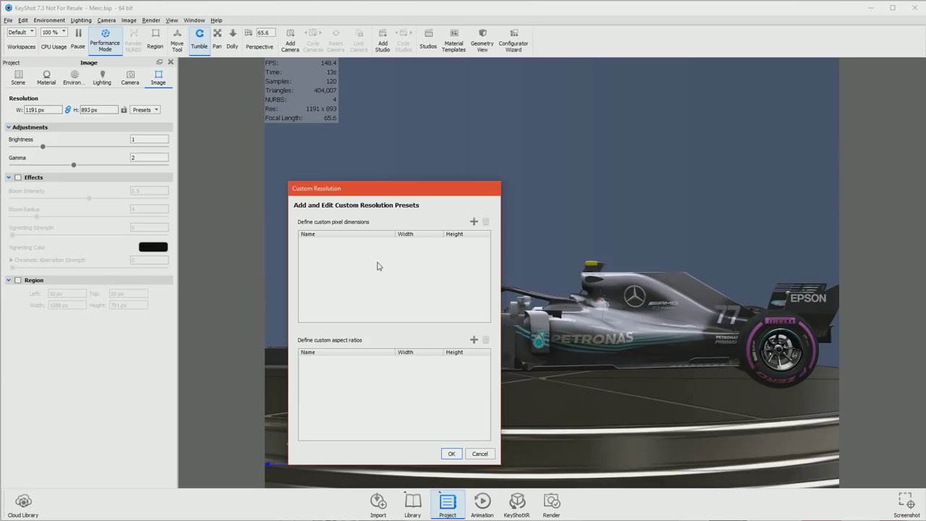
left_click(475, 221)
left_click(401, 242)
left_click(410, 243)
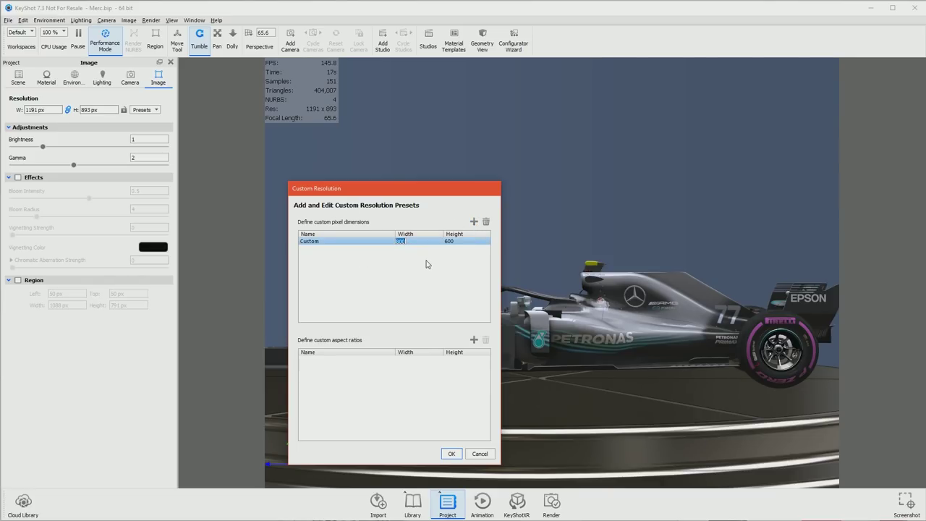
type("13")
key("Return")
left_click(452, 242)
type("893")
key("Return")
left_click(451, 453)
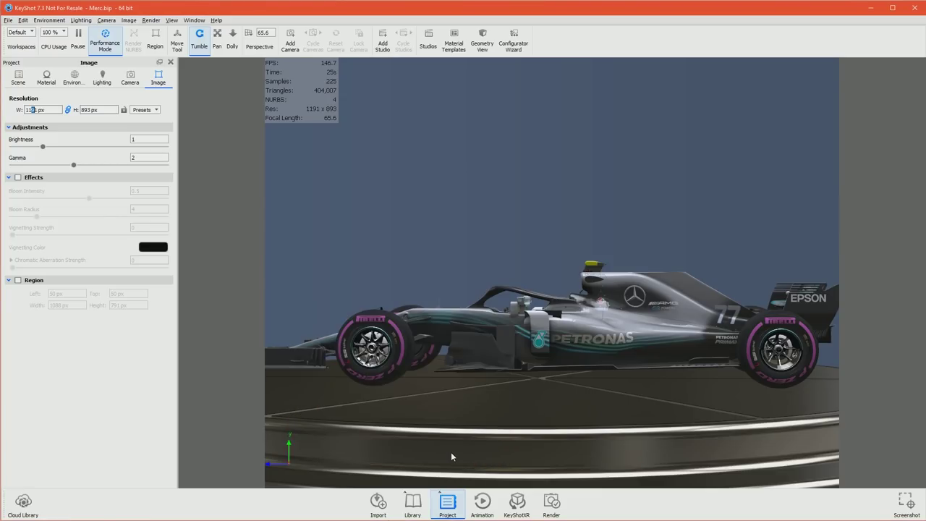
Apply the 1300 × 893 preset, then edit the custom preset's width to 1400.
left_click(145, 109)
mouse_move(159, 142)
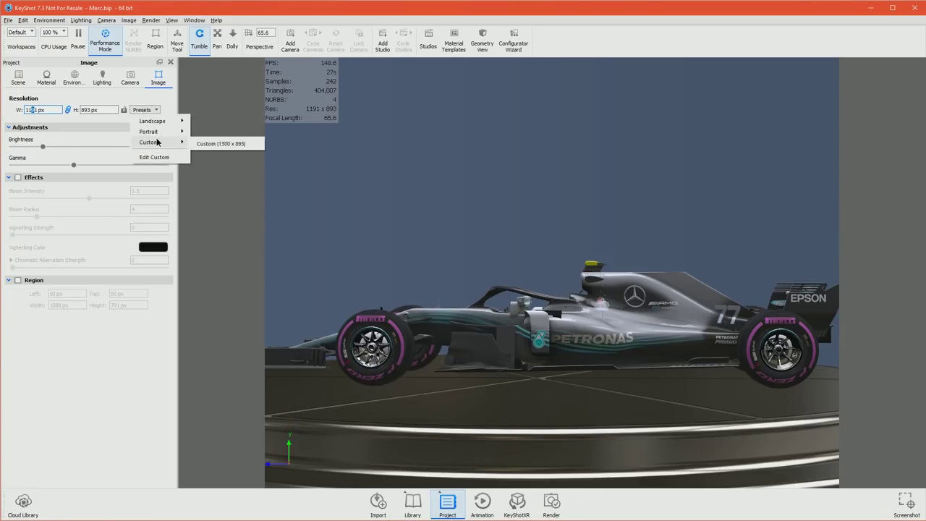
left_click(226, 144)
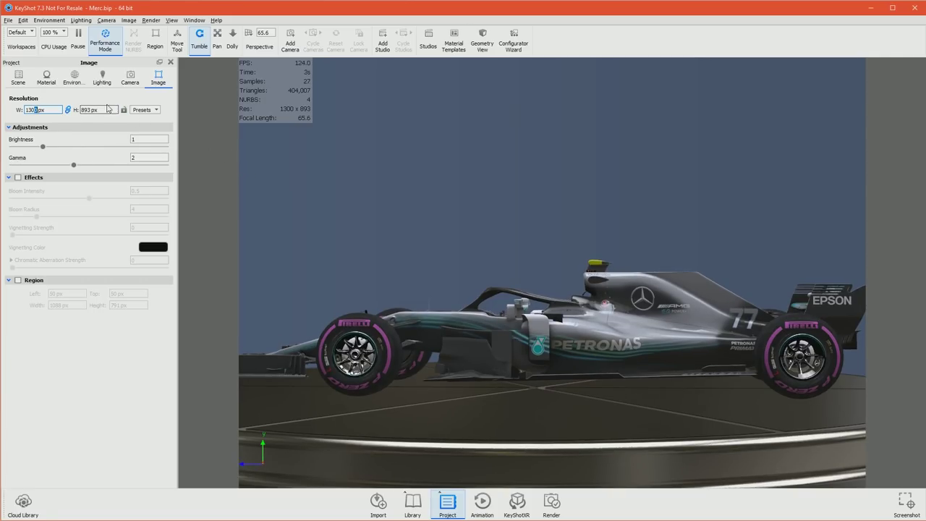
left_click(140, 108)
left_click(156, 158)
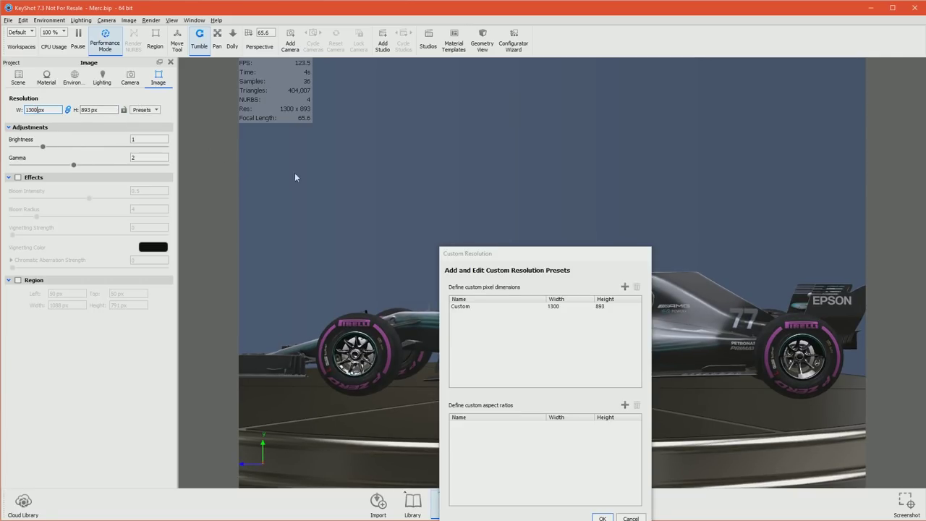
double_click(557, 310)
type("1400")
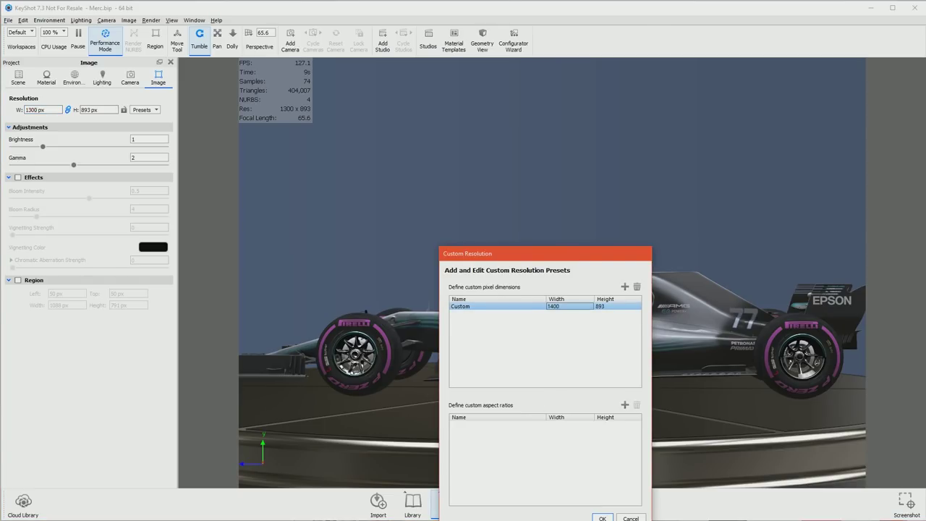
left_click(602, 518)
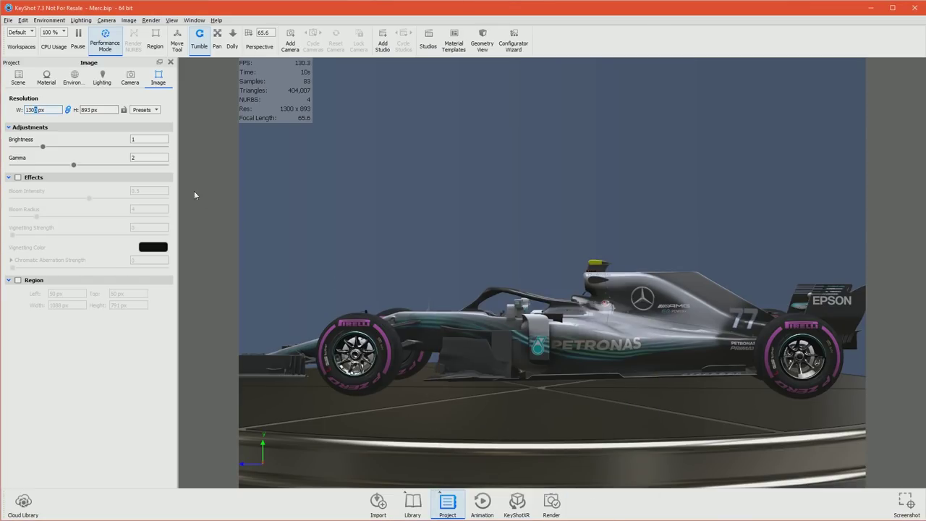
Apply the 1400 × 893 resolution preset and show the camera settings.
left_click(145, 109)
mouse_move(155, 142)
left_click(222, 144)
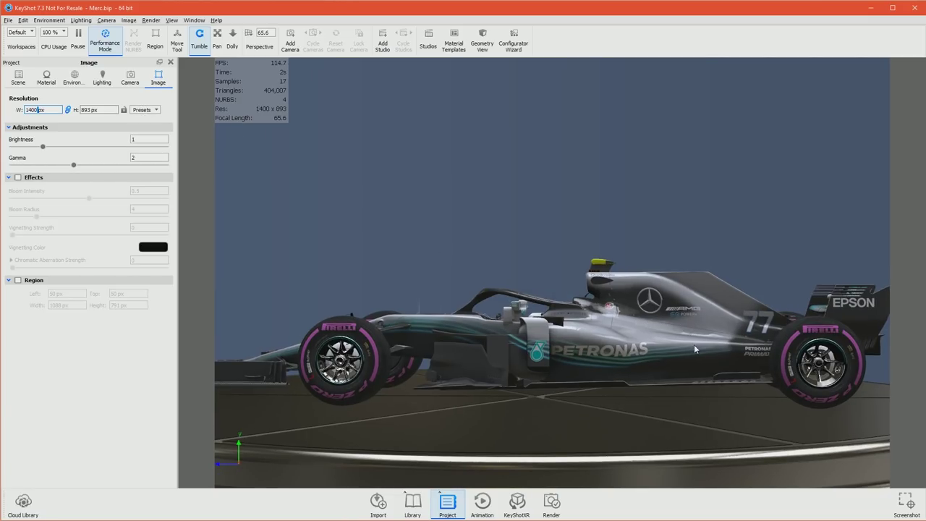
key("Return")
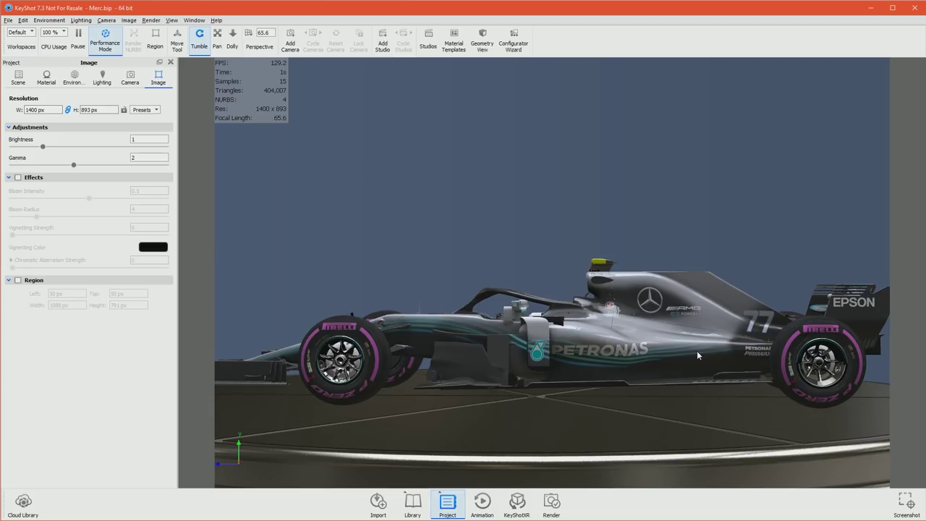
left_click(127, 80)
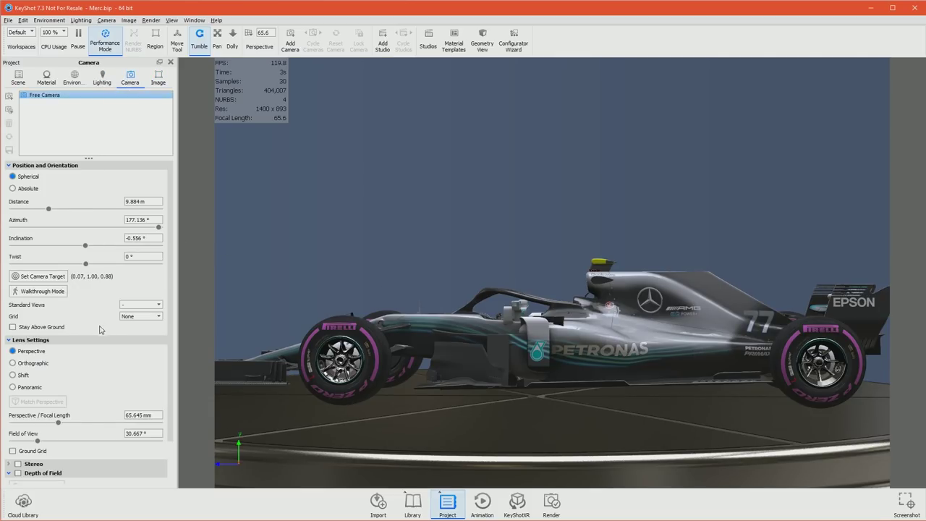
Reframe the car as a low side view matching the Williams F1 reference, tuning field of view and focal length.
left_click_drag(38, 442, 40, 443)
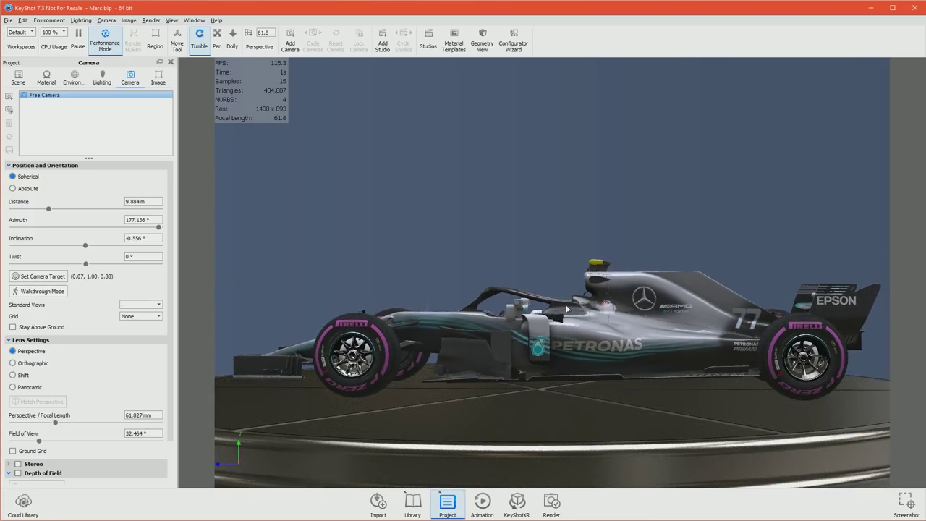
left_click_drag(925, 51, 882, 56)
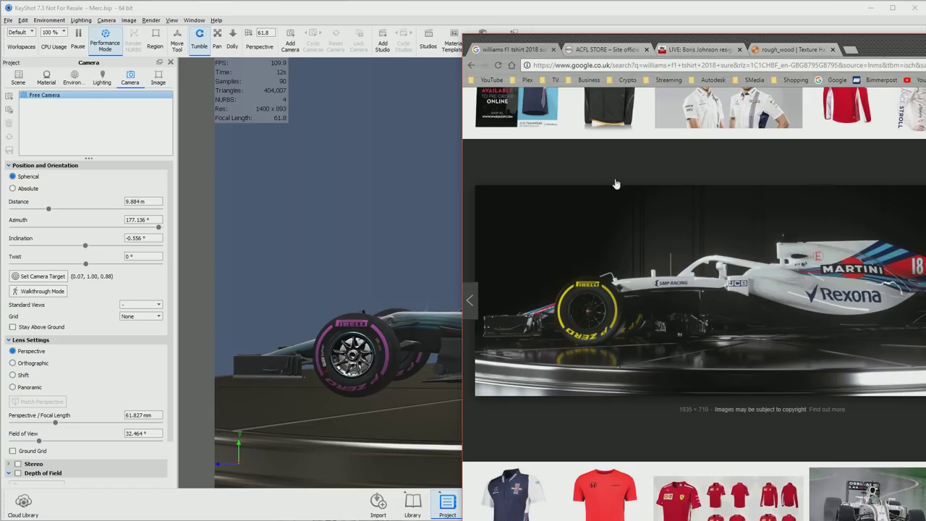
left_click_drag(861, 49, 925, 141)
left_click(553, 14)
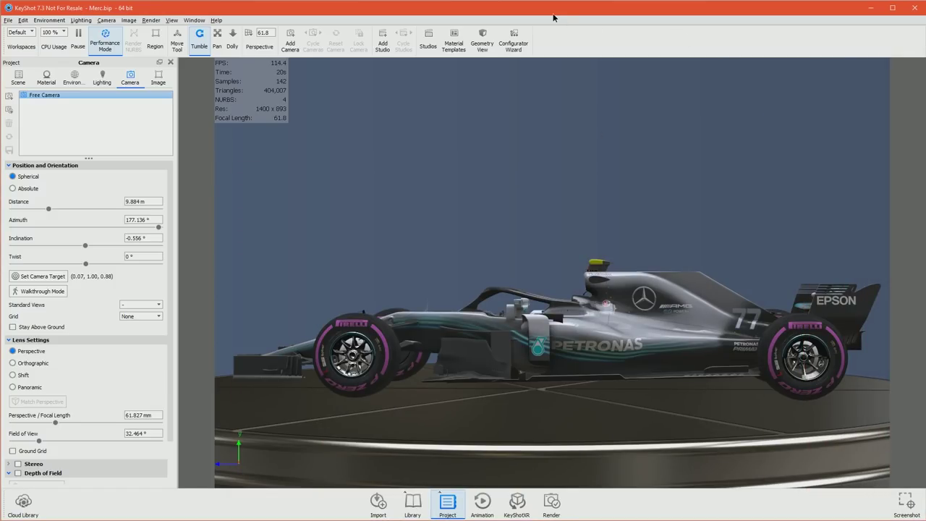
left_click_drag(560, 286, 573, 286)
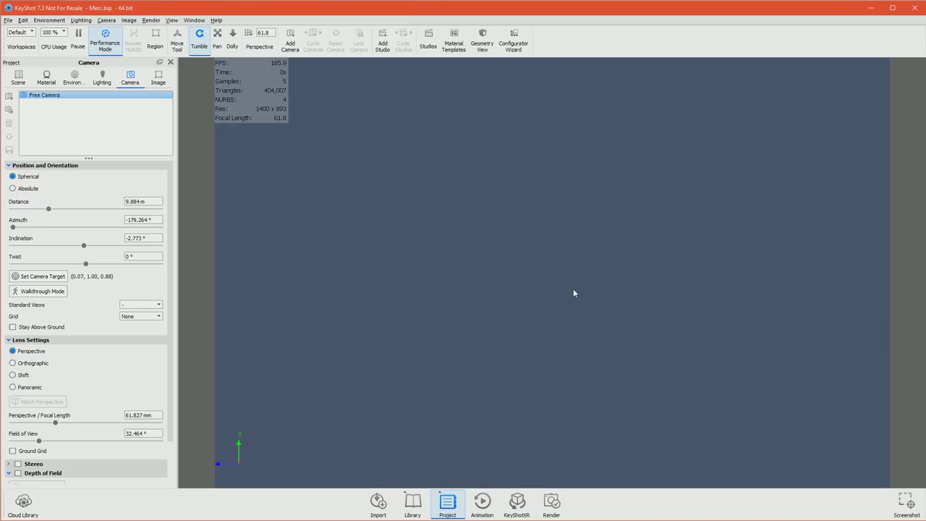
mouse_move(40, 438)
left_mouse_down()
mouse_move(53, 439)
mouse_move(45, 440)
left_mouse_up()
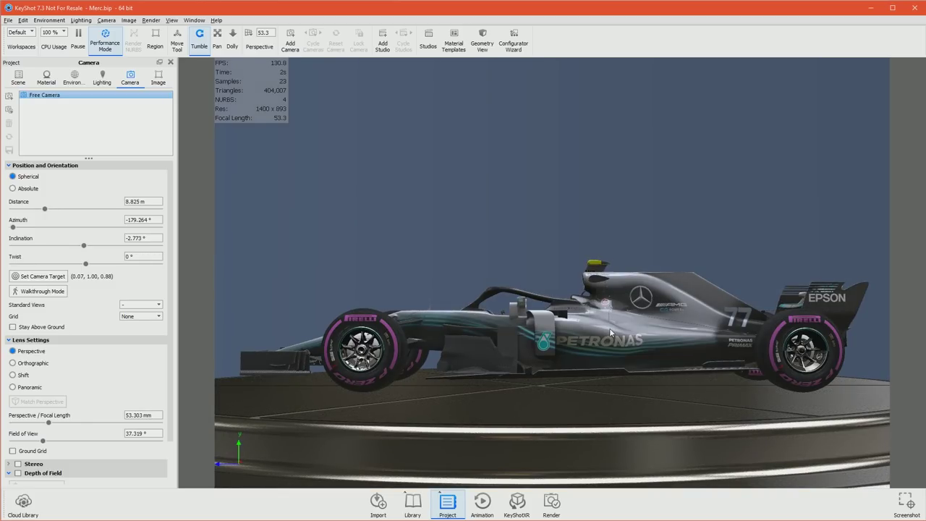
left_click_drag(610, 332, 617, 330)
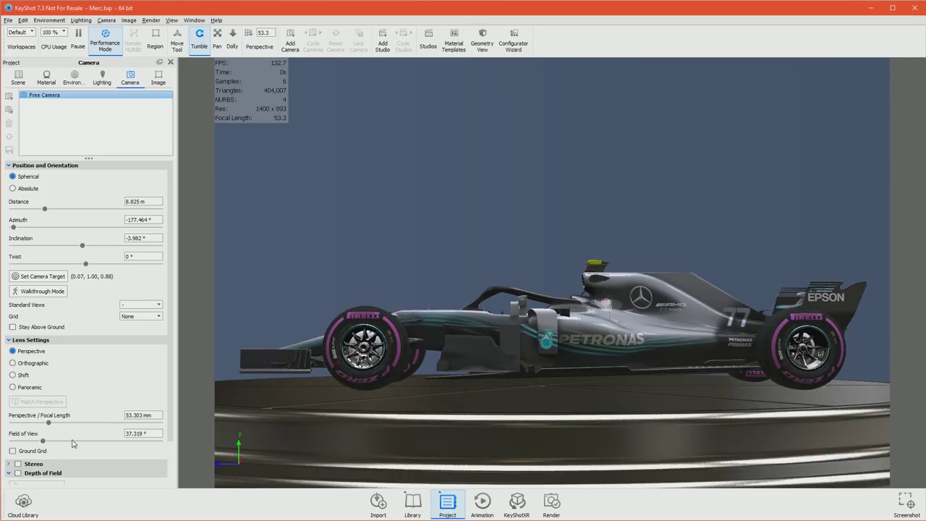
left_click_drag(48, 425, 53, 421)
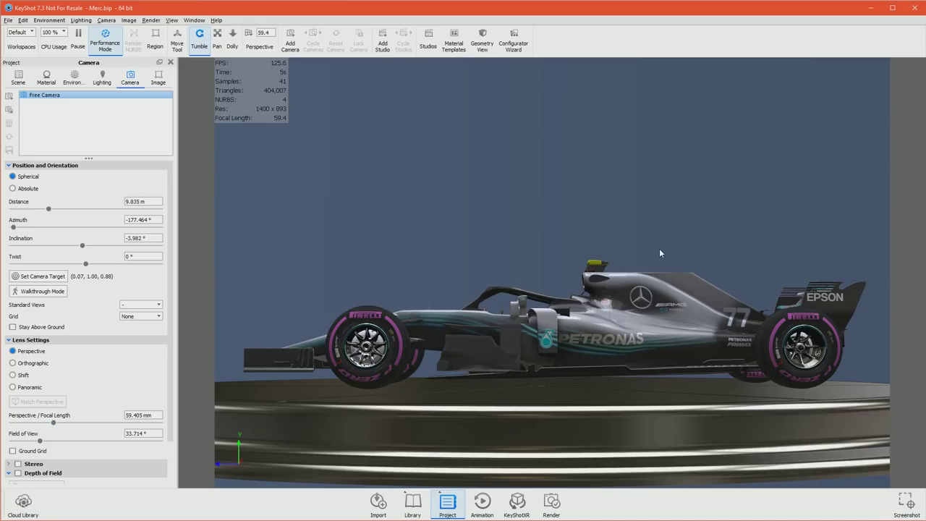
middle_click_drag(647, 241, 648, 258)
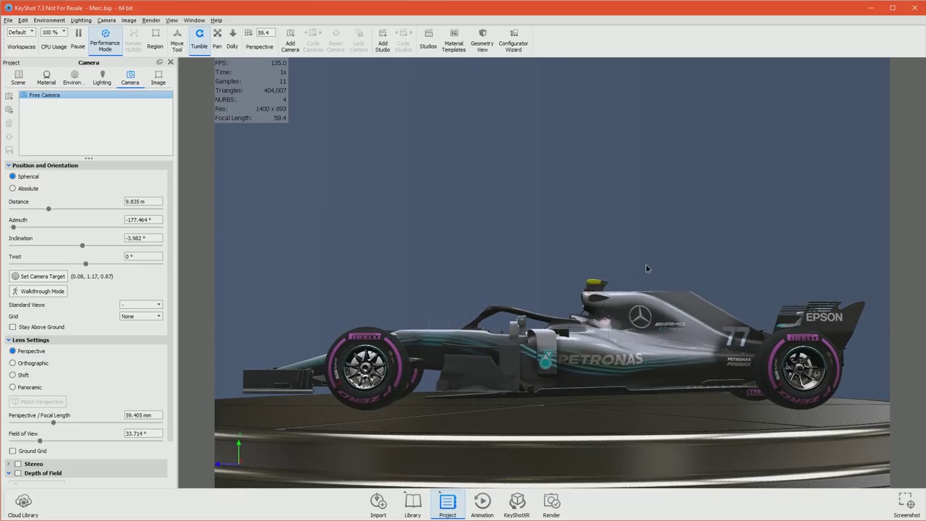
middle_click_drag(646, 264, 650, 270)
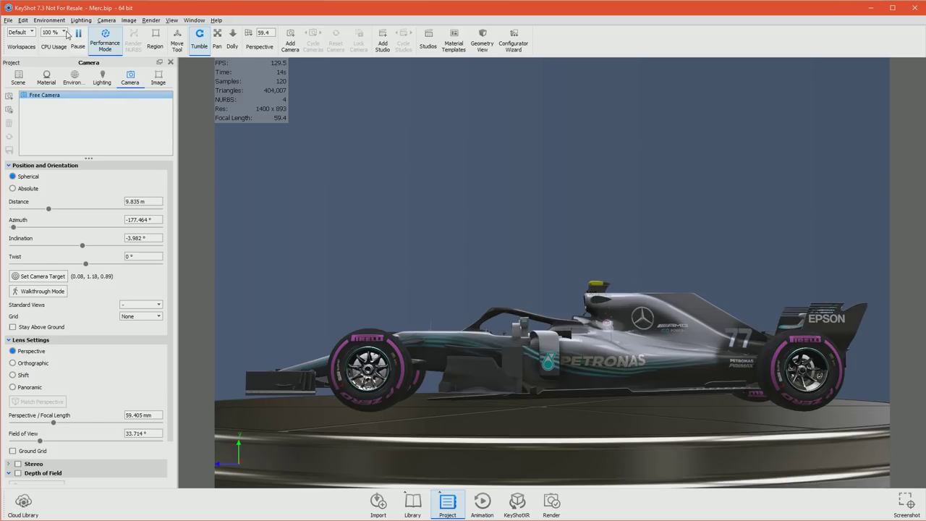
Save the scene and add a new camera from the current view.
left_click(9, 20)
left_click(17, 82)
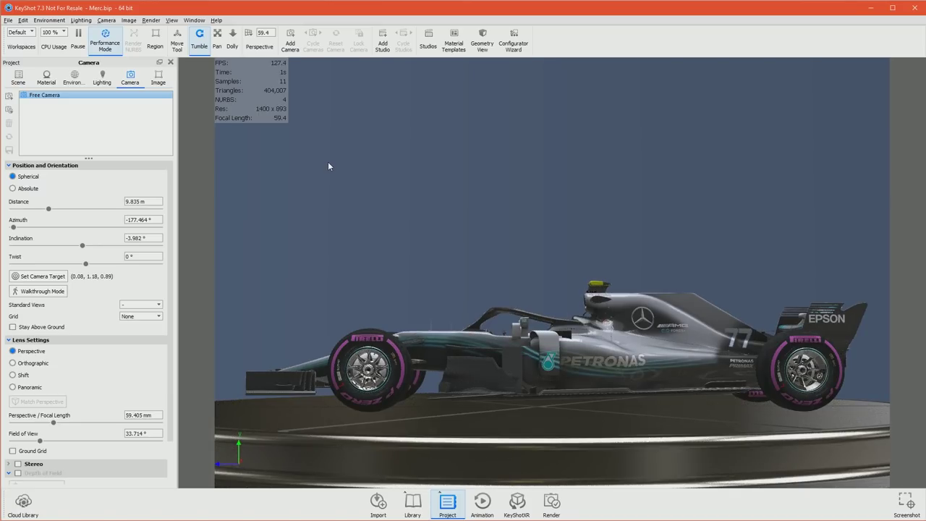
left_click(105, 40)
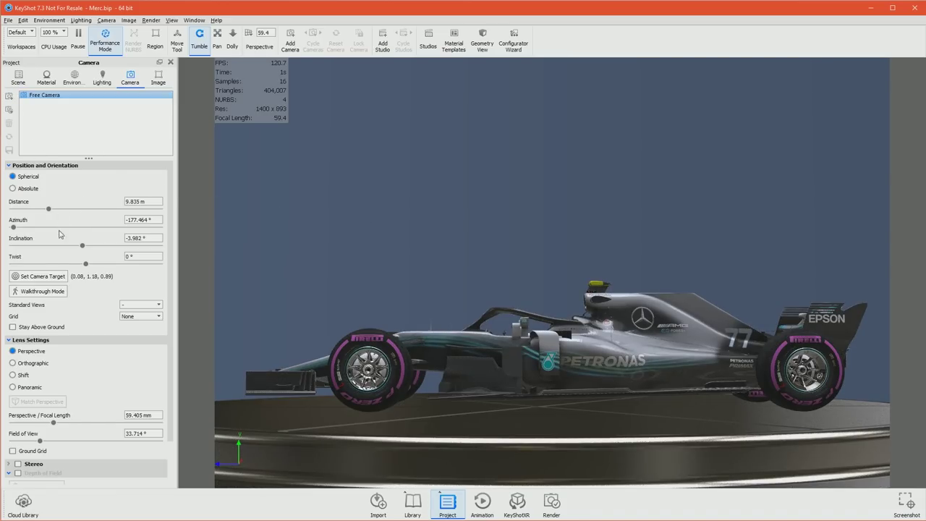
left_click(8, 95)
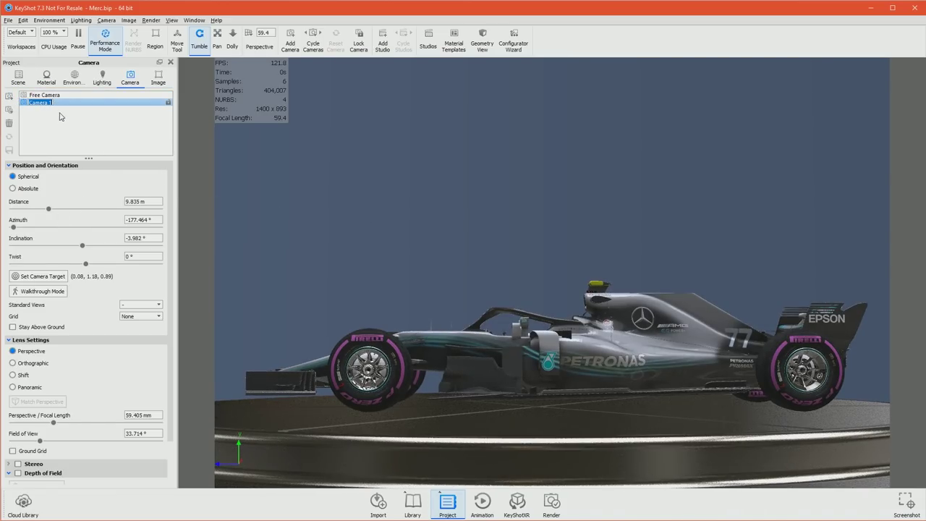
Name the new camera 'Plinth Cam', lock it, and check it against Free Camera.
type("Plinth Cam")
key("Return")
right_click(48, 106)
left_click(61, 111)
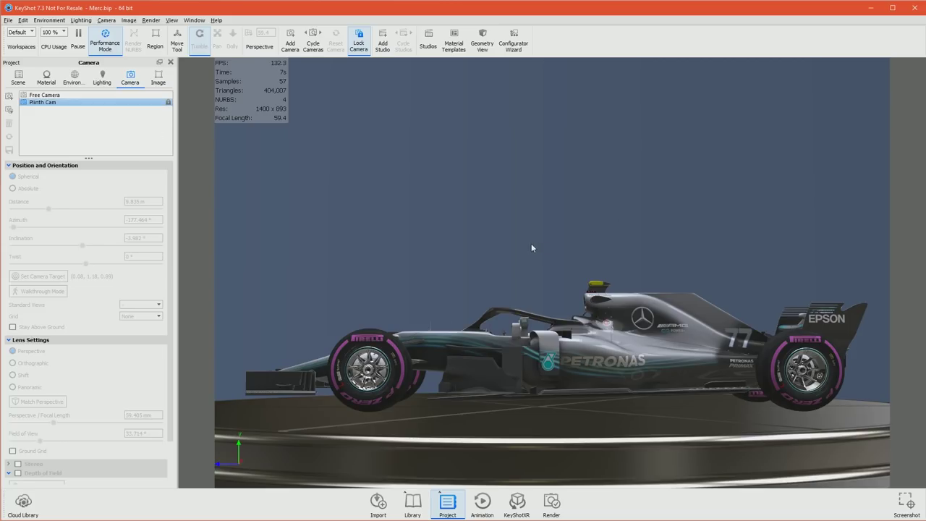
left_click(45, 94)
left_click(48, 102)
Compare the render with the Chrome reference image, then return to the scene tree.
key("alt+Tab")
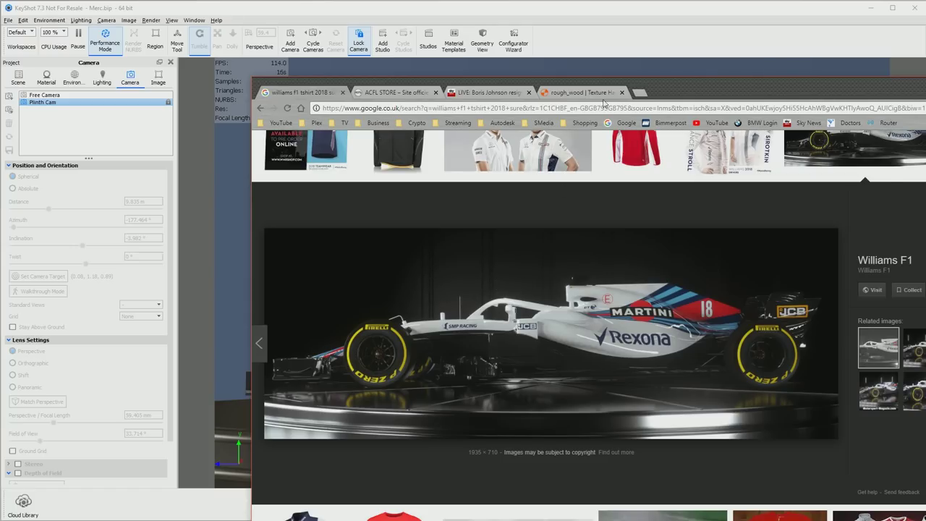
left_click_drag(606, 101, 925, 41)
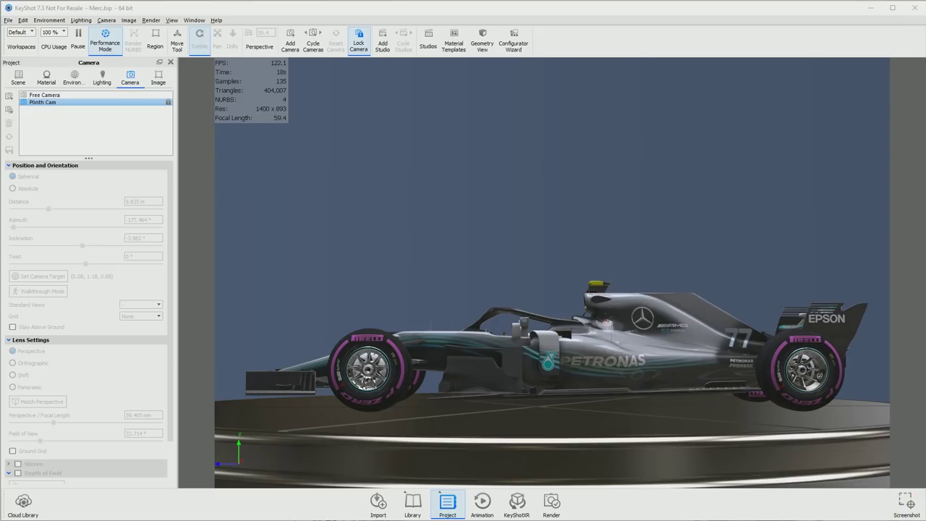
left_click(448, 251)
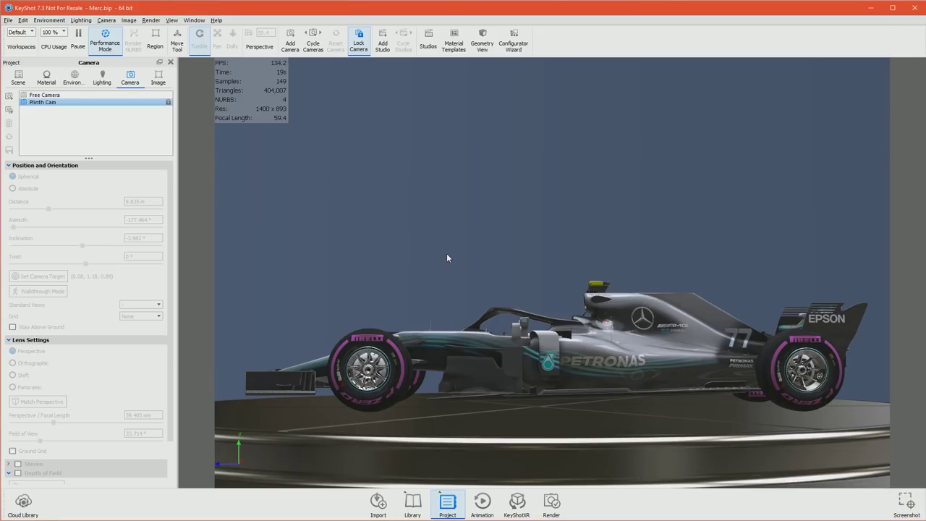
left_click(18, 79)
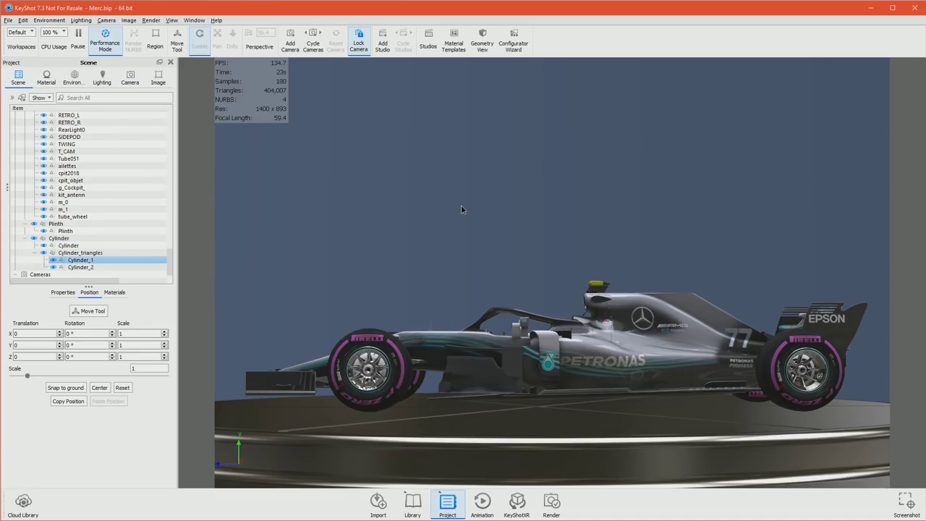
Open the cylinder's material graph and change its material type to Plastic.
right_click(460, 209)
left_click(499, 223)
left_click_drag(318, 32, 518, 43)
left_click(653, 110)
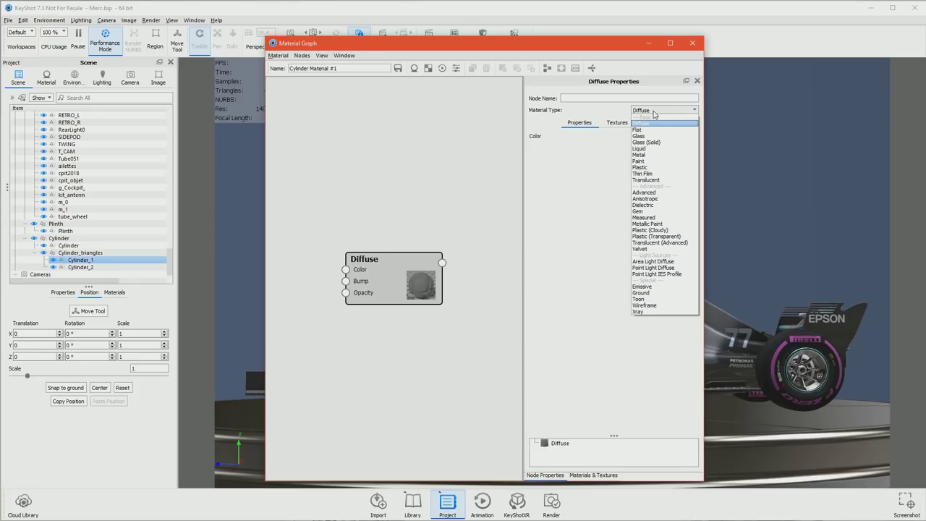
left_click(640, 167)
left_click_drag(364, 275, 418, 240)
left_click_drag(456, 45, 536, 399)
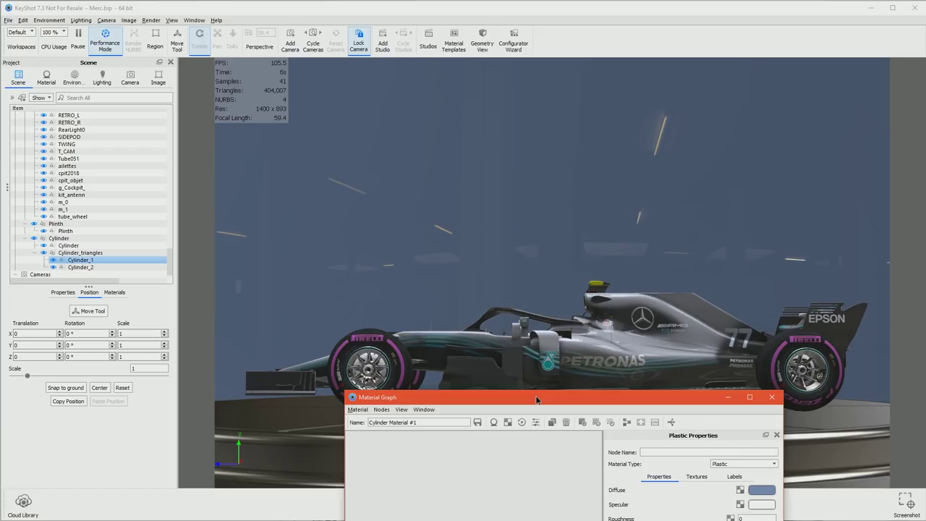
left_click_drag(536, 399, 539, 395)
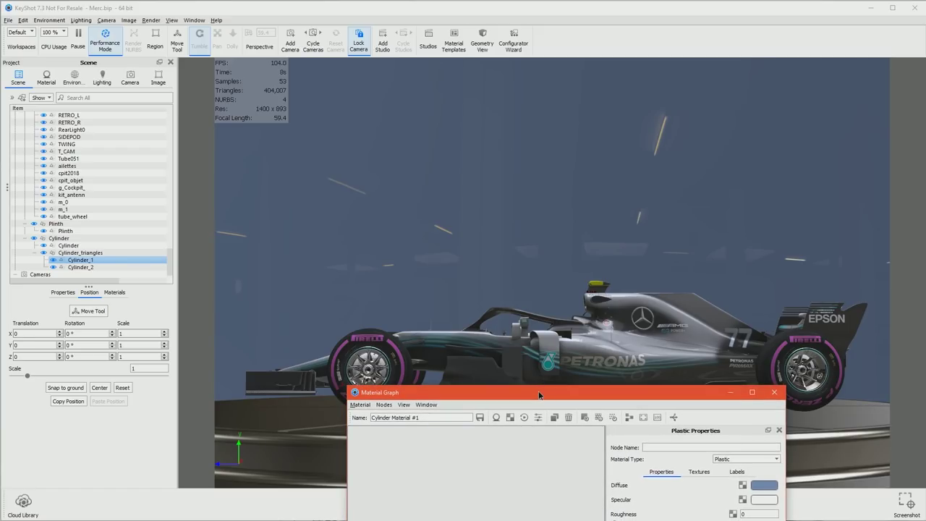
left_click_drag(539, 394, 571, 59)
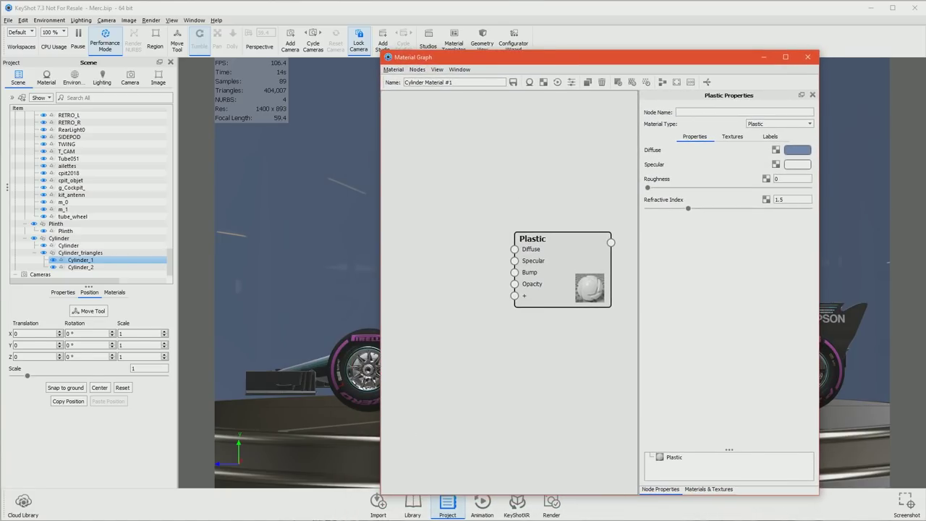
Add a Texture Map node left of the Plastic node and show its properties.
right_click(439, 283)
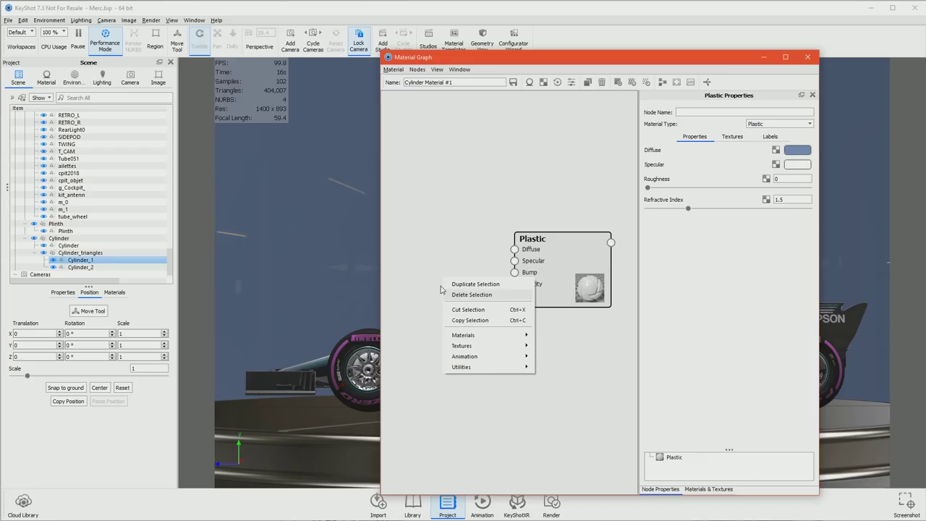
left_click(436, 261)
right_click(440, 265)
mouse_move(458, 282)
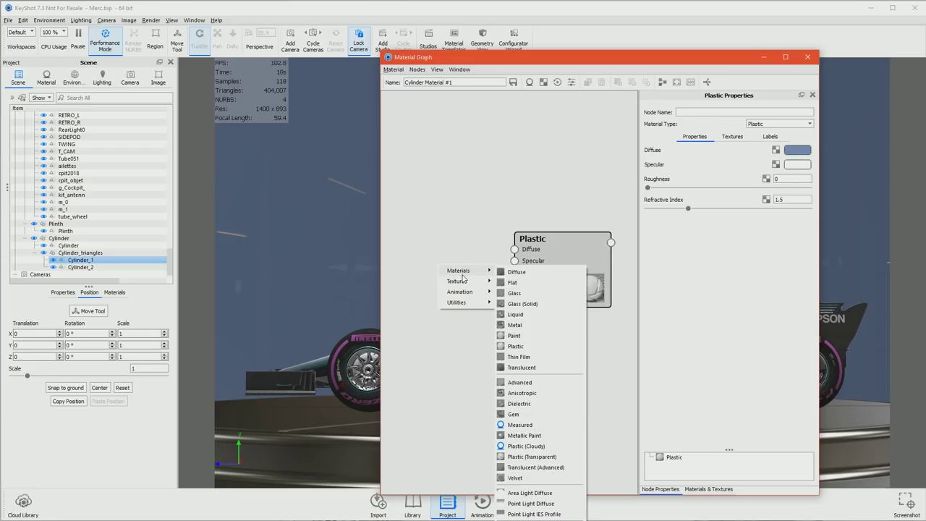
left_click(522, 282)
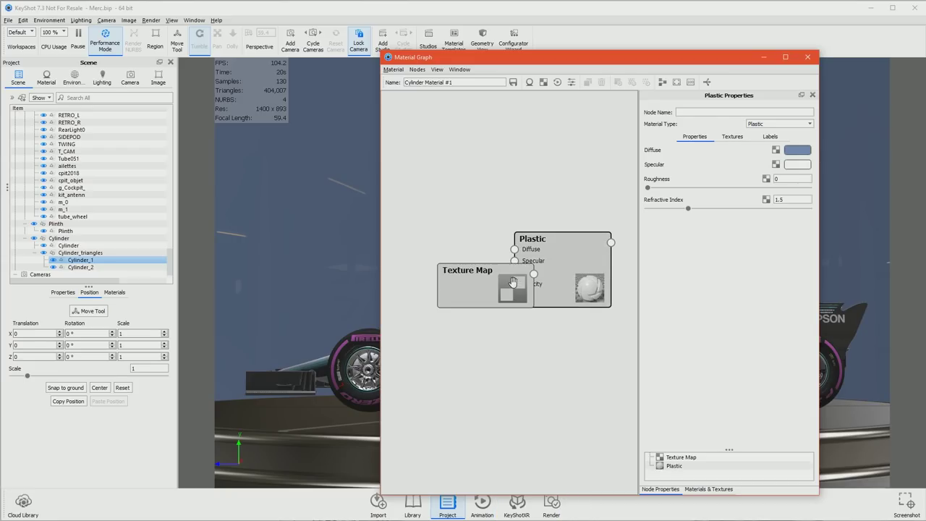
left_click_drag(455, 285, 407, 257)
left_click(439, 262)
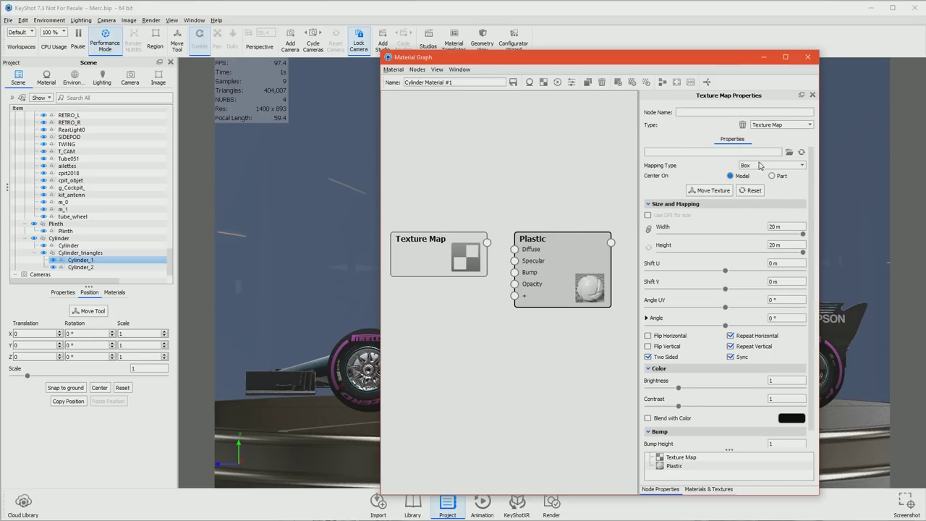
Browse to the Textures/8K/Diffuse folder for the texture's image.
left_click(744, 172)
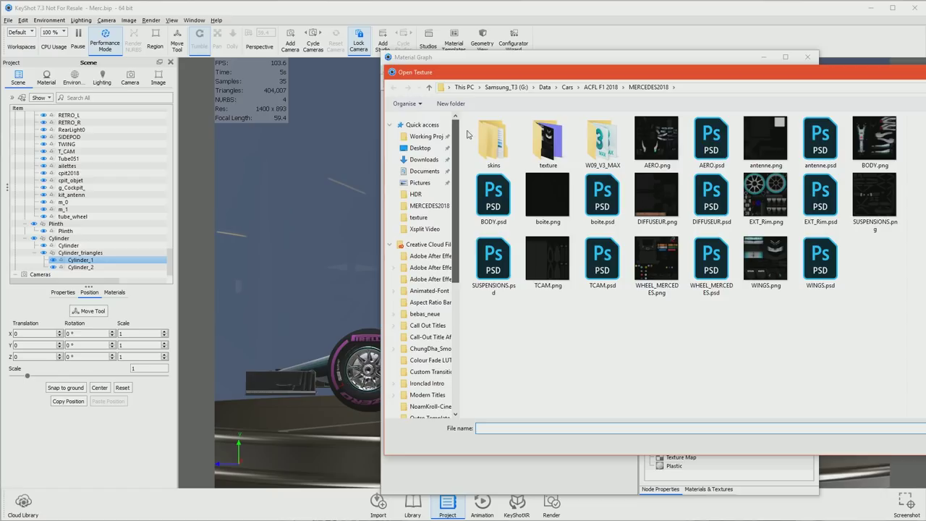
left_click(415, 194)
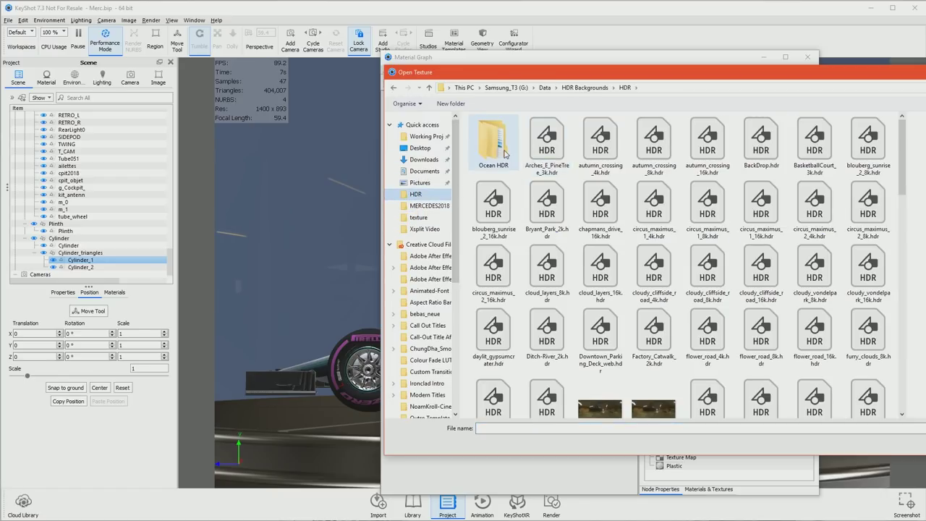
left_click(584, 88)
double_click(499, 152)
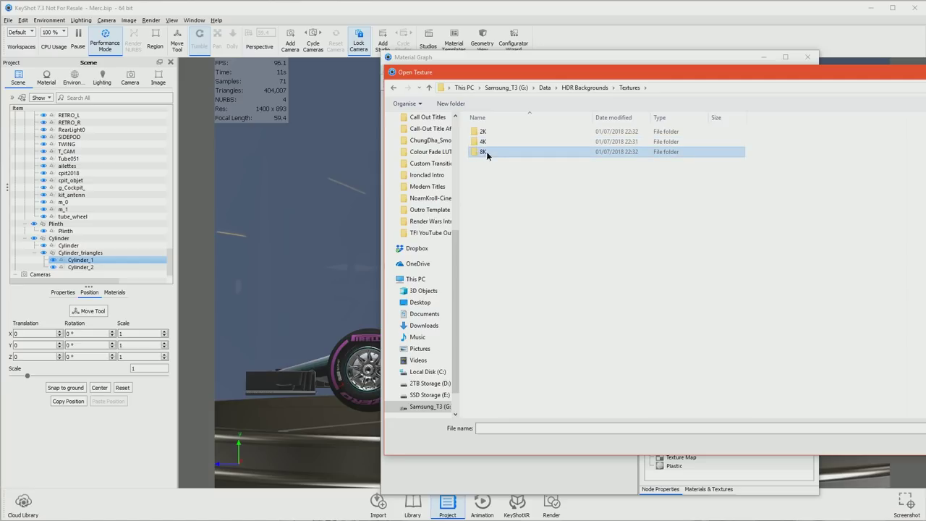
double_click(485, 151)
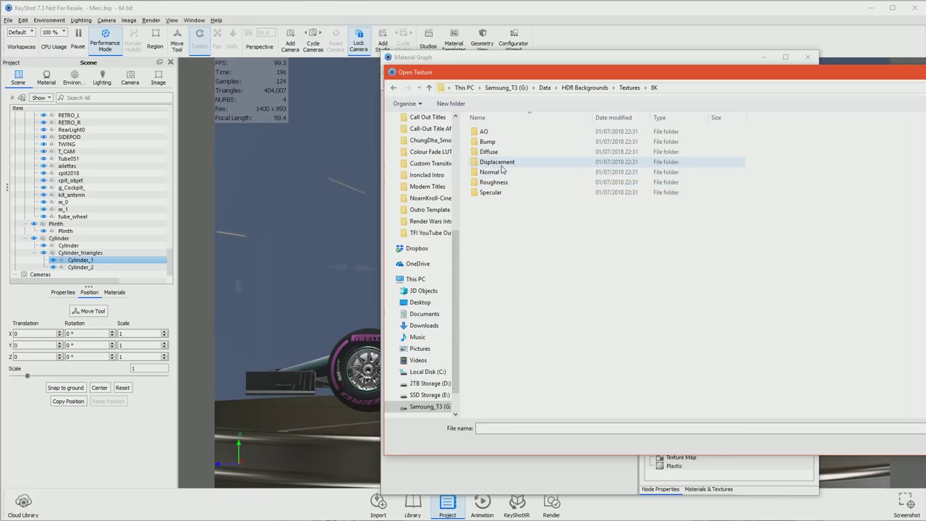
double_click(489, 152)
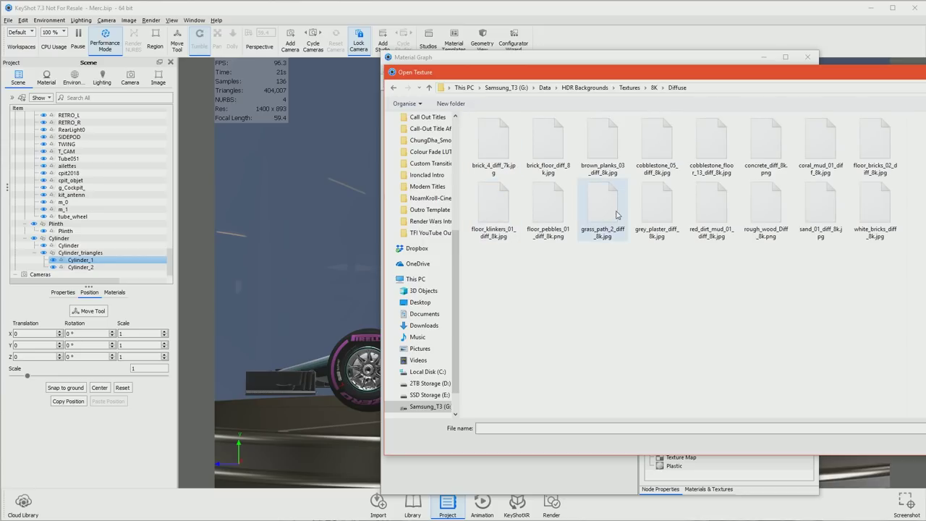
Preview the white and floor brick textures, then load white_bricks_diff_8k.jpg.
left_click(612, 220)
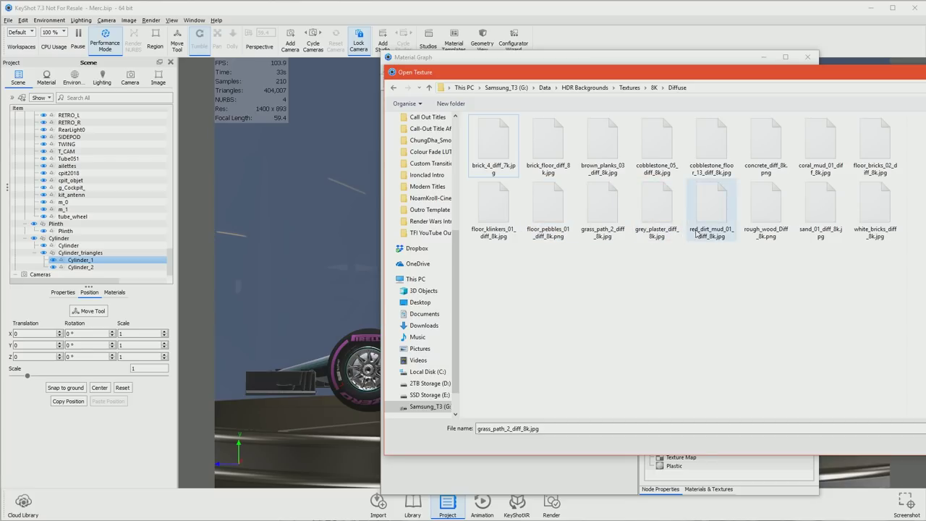
left_click(875, 214)
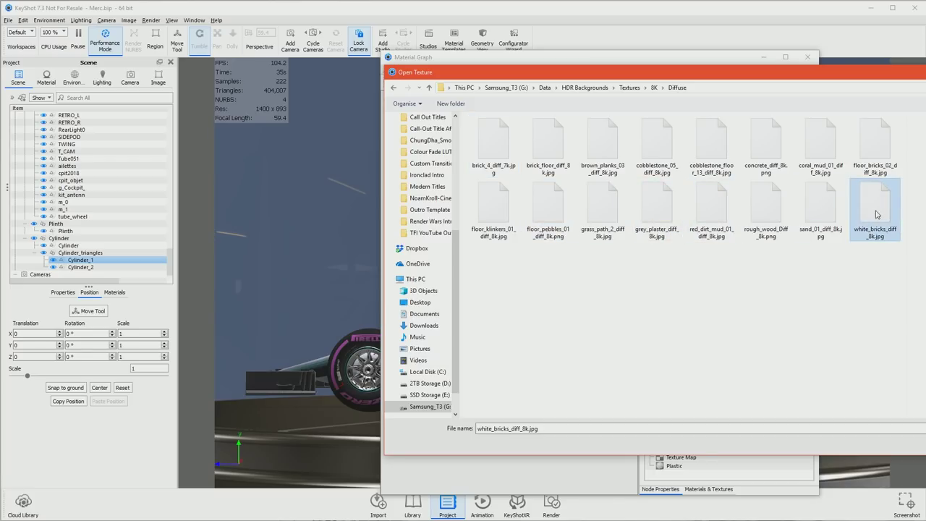
right_click(875, 214)
left_click(901, 236)
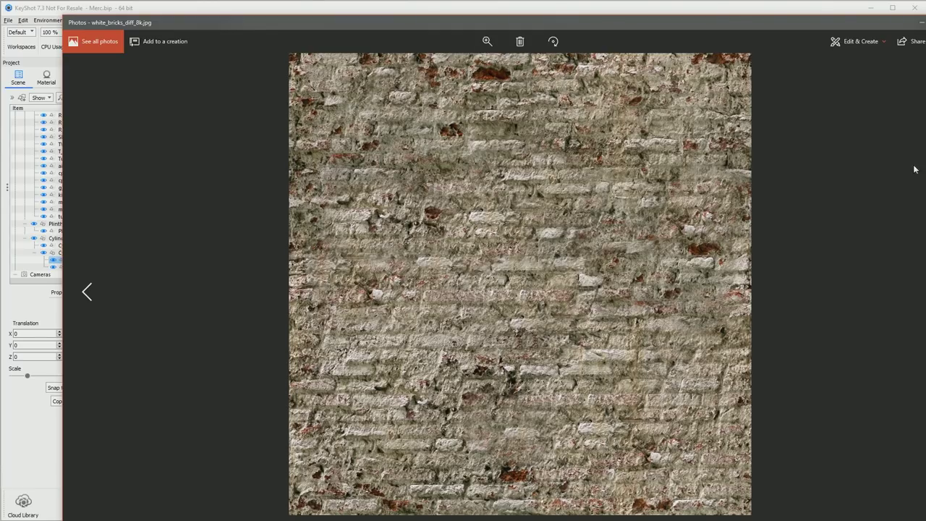
left_click(914, 22)
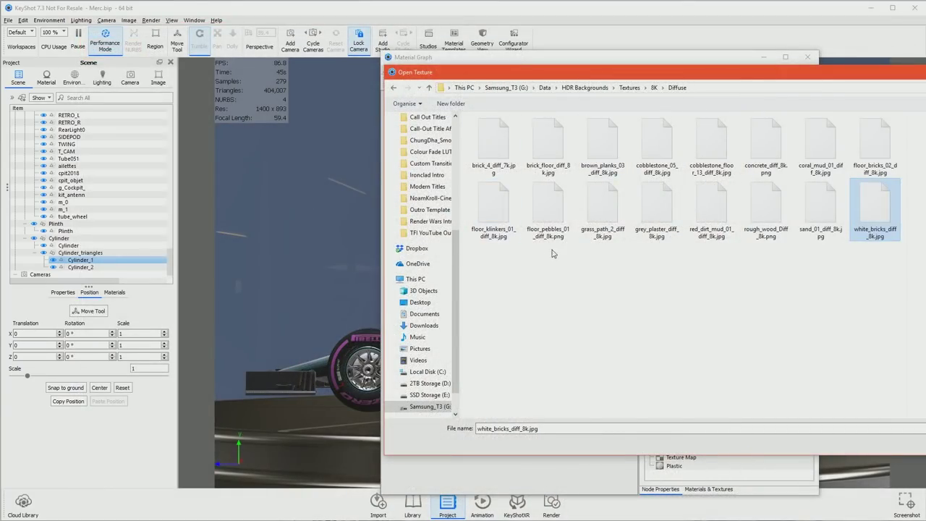
left_click(877, 154)
right_click(877, 153)
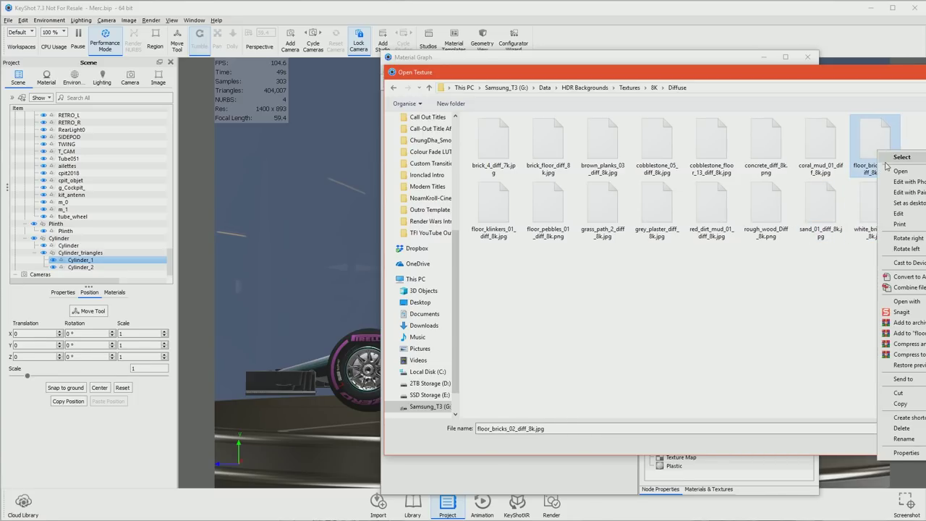
left_click(888, 175)
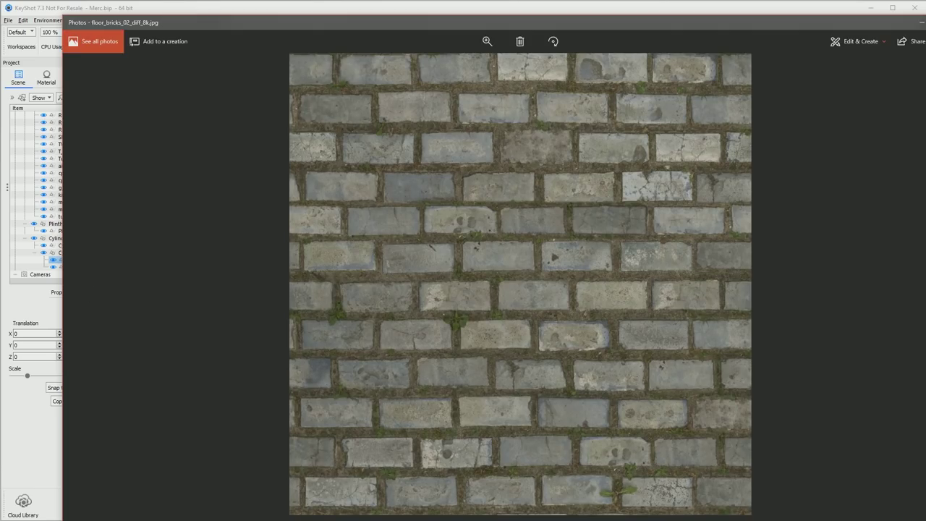
key("alt+F4")
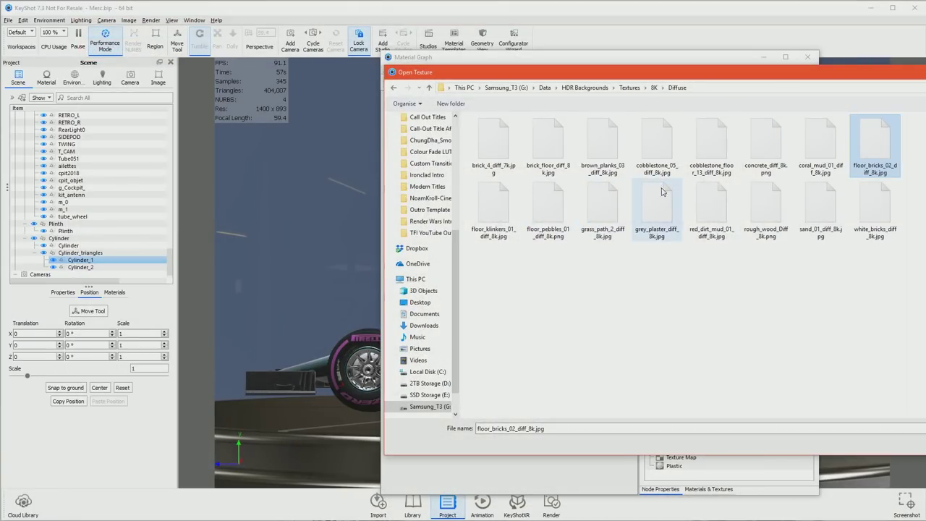
left_click(872, 223)
double_click(872, 224)
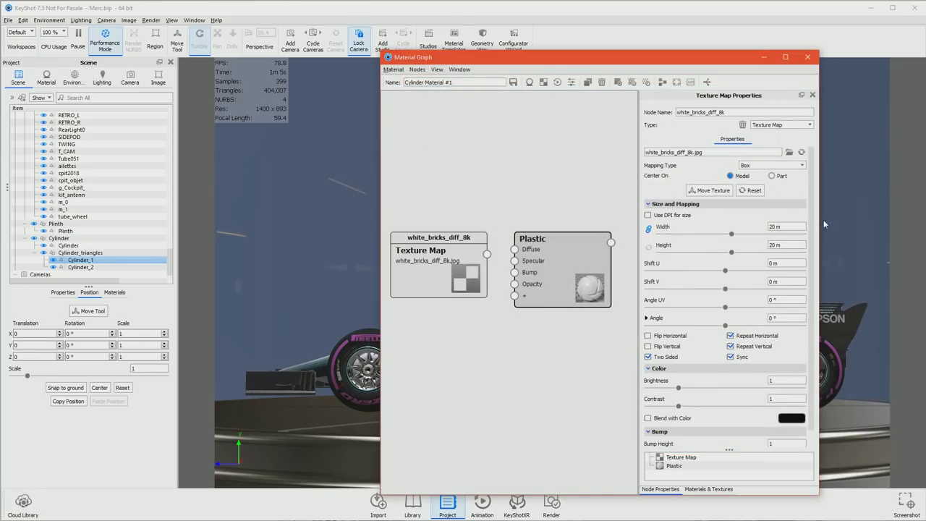
Connect the brick Texture Map output to the Plastic node's Diffuse input.
left_click_drag(518, 273, 533, 270)
left_click_drag(439, 275, 443, 256)
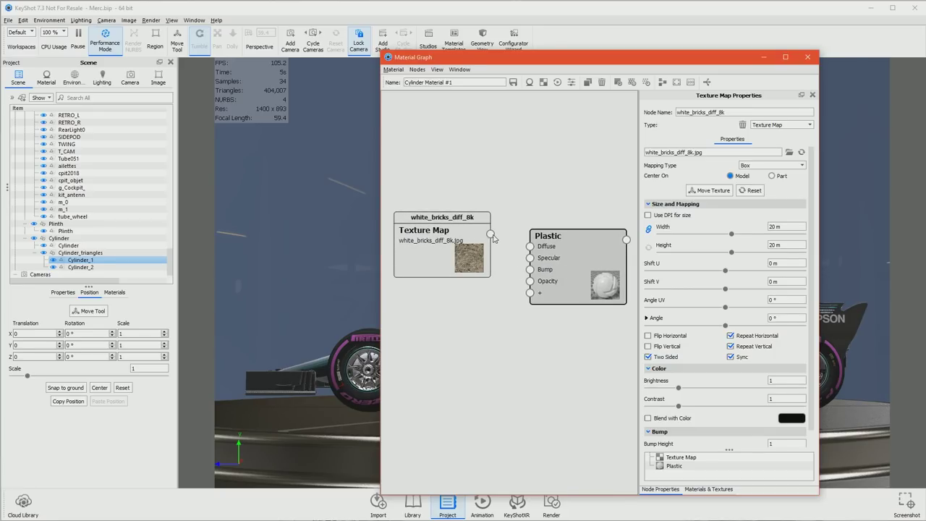
left_click_drag(505, 235, 530, 246)
left_click_drag(636, 59, 765, 118)
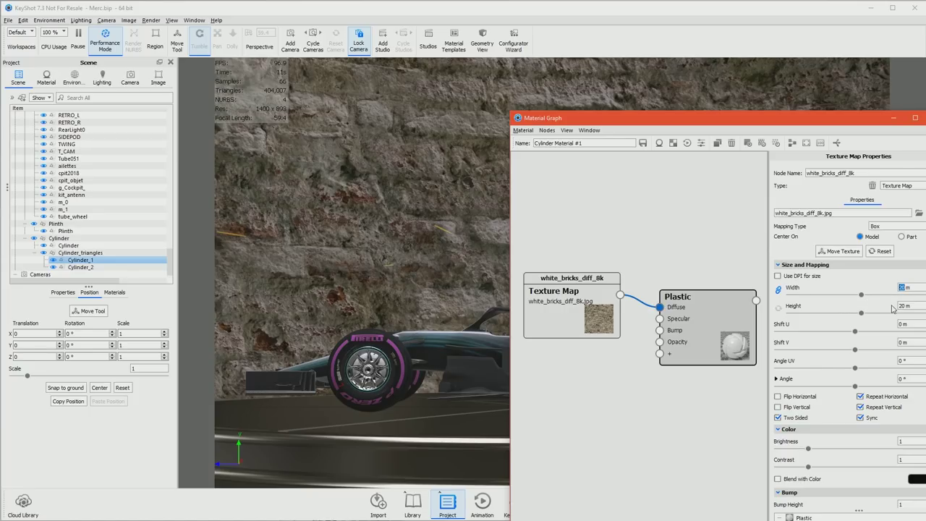
Set the brick texture width to 3 m with height linked.
type("5")
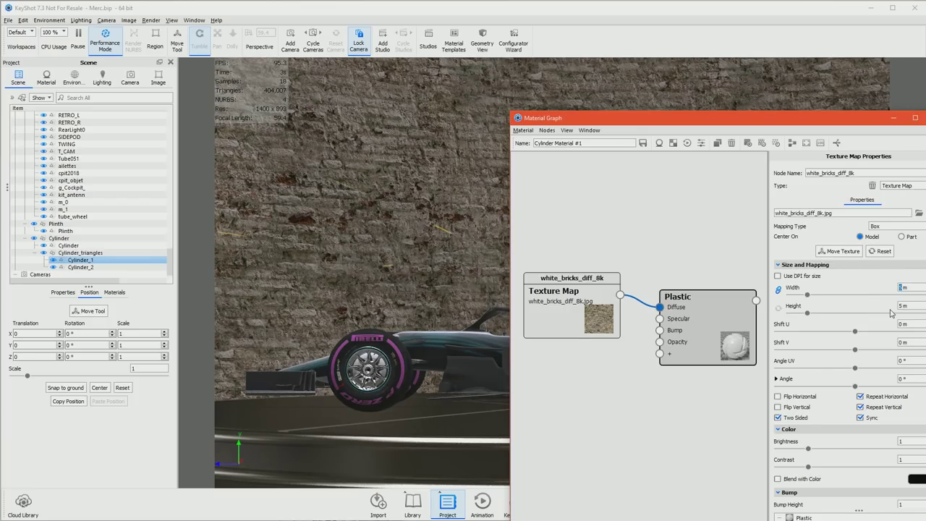
type("3")
key("Return")
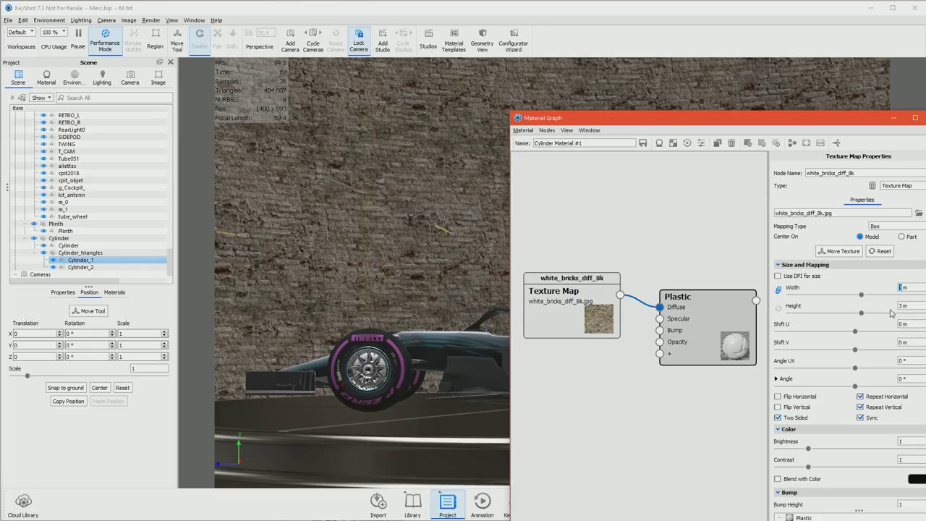
left_click_drag(768, 122, 705, 315)
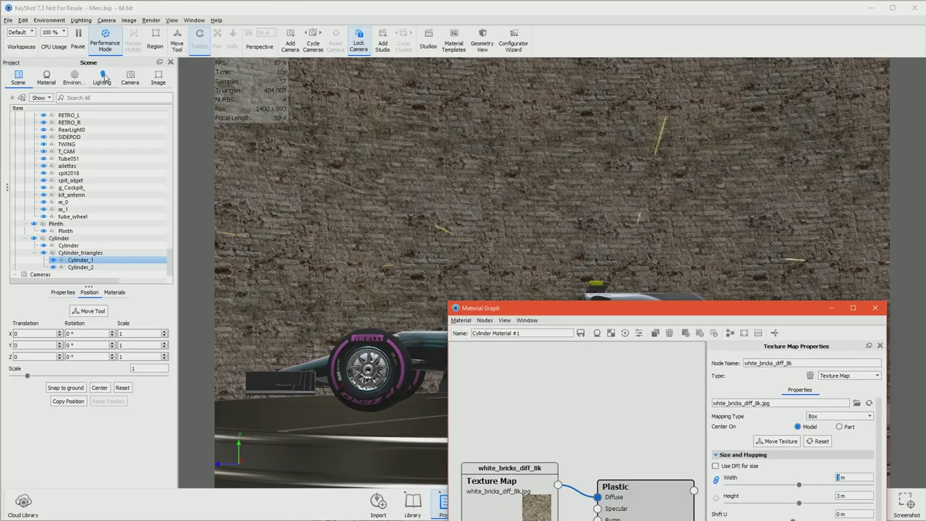
left_click_drag(607, 310, 653, 79)
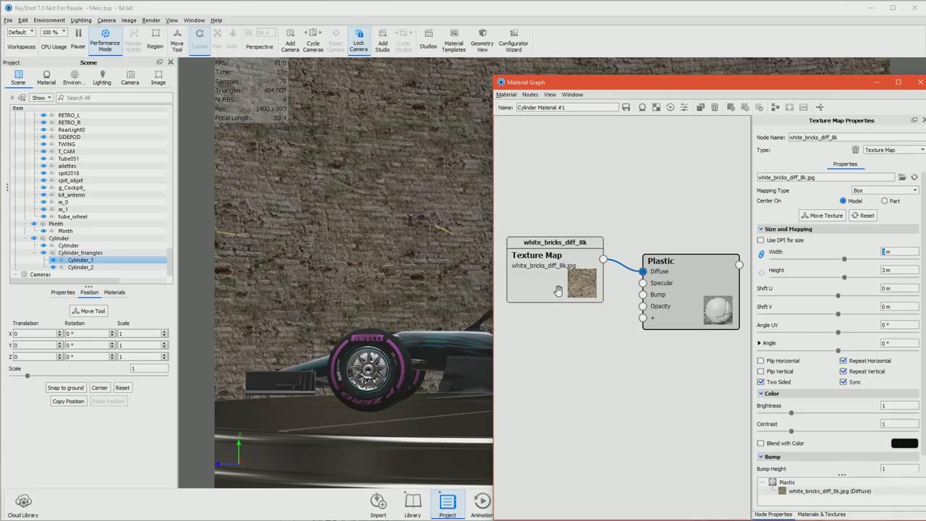
left_click_drag(558, 291, 561, 261)
right_click(564, 326)
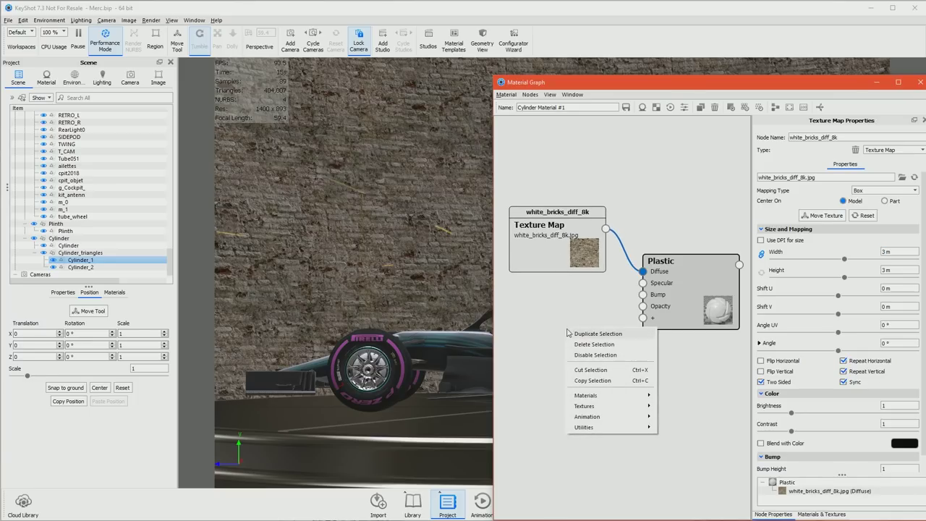
Add a second Texture Map node loaded with white_bricks_nor_8k.jpg from the 8K Normal folder.
left_click(537, 351)
right_click(554, 330)
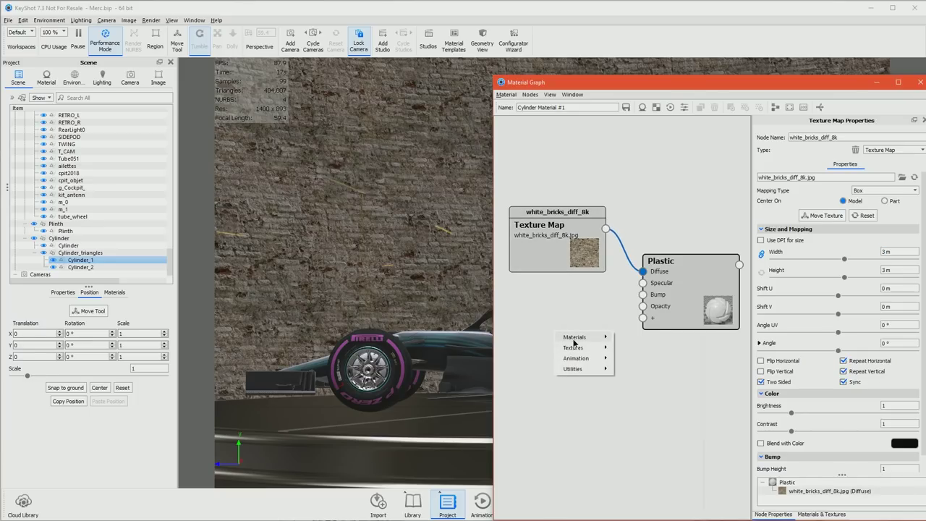
mouse_move(582, 337)
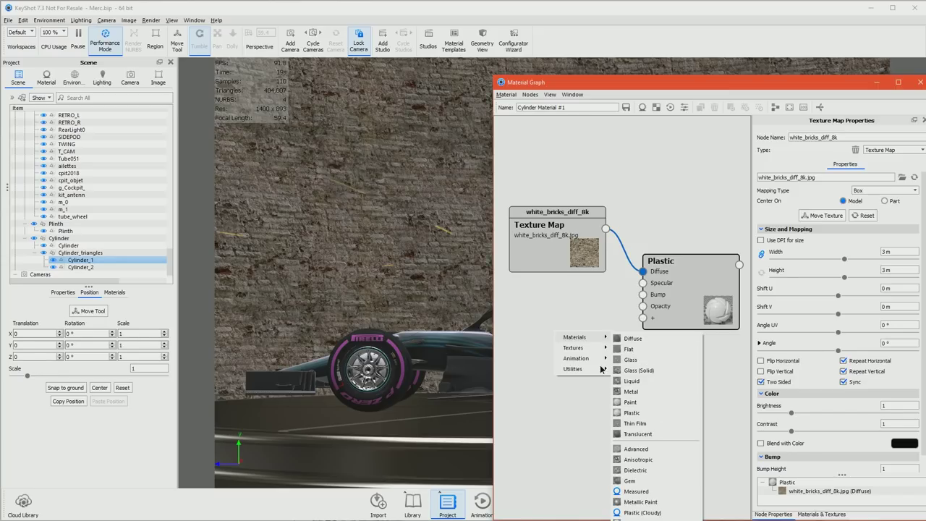
left_click(640, 351)
left_click_drag(582, 349, 557, 326)
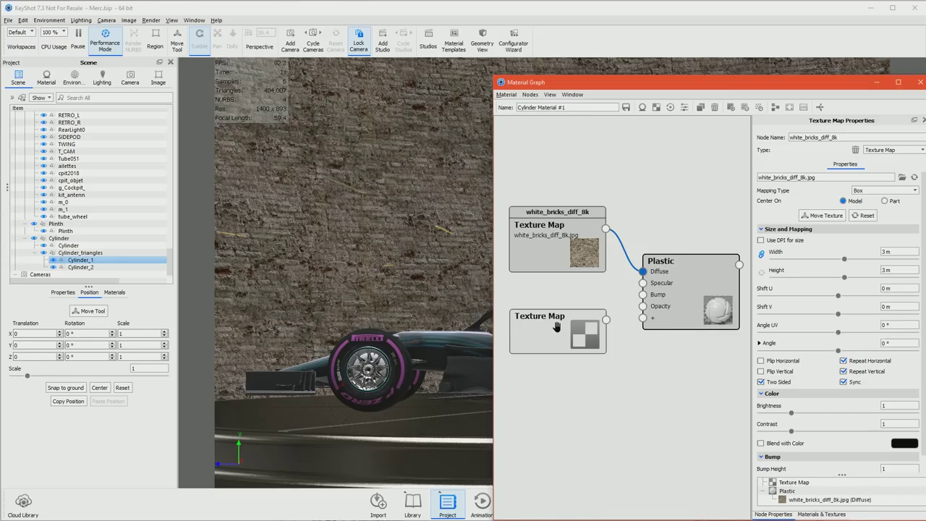
left_click(901, 177)
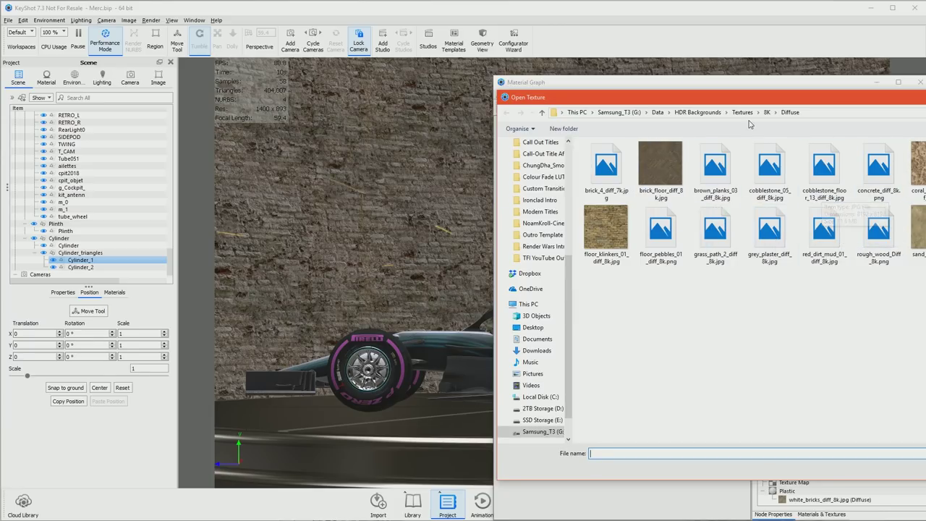
left_click(766, 112)
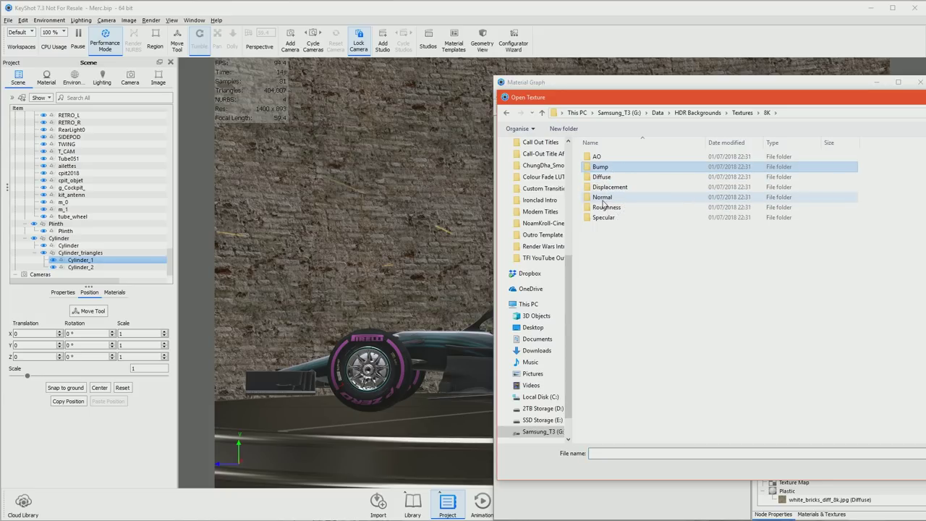
double_click(615, 197)
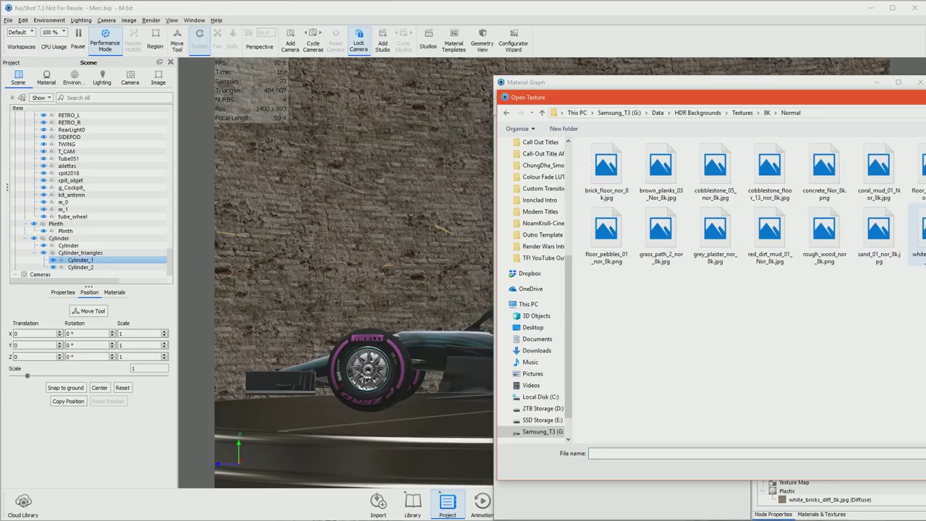
double_click(919, 235)
Wire the normal map into Plastic's Bump input with bump height 3.
left_click_drag(606, 333, 642, 294)
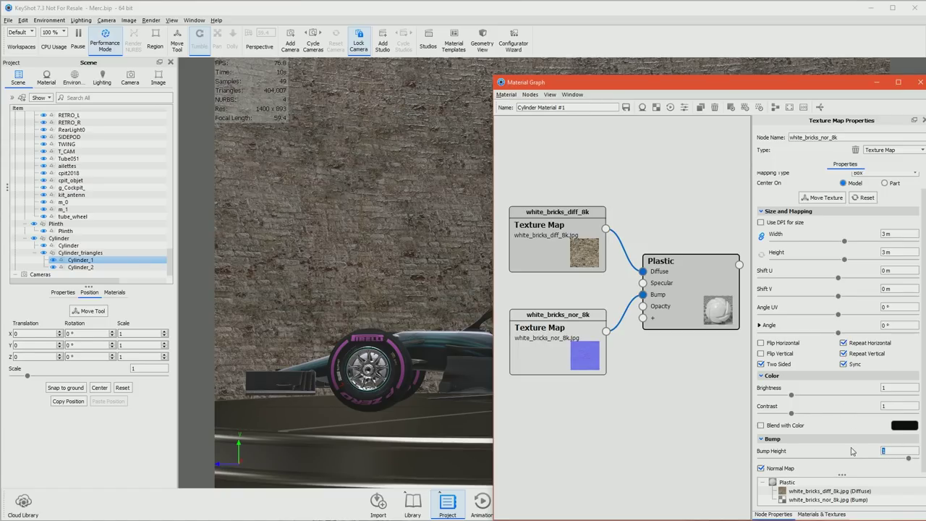
type("0.5")
key("Return")
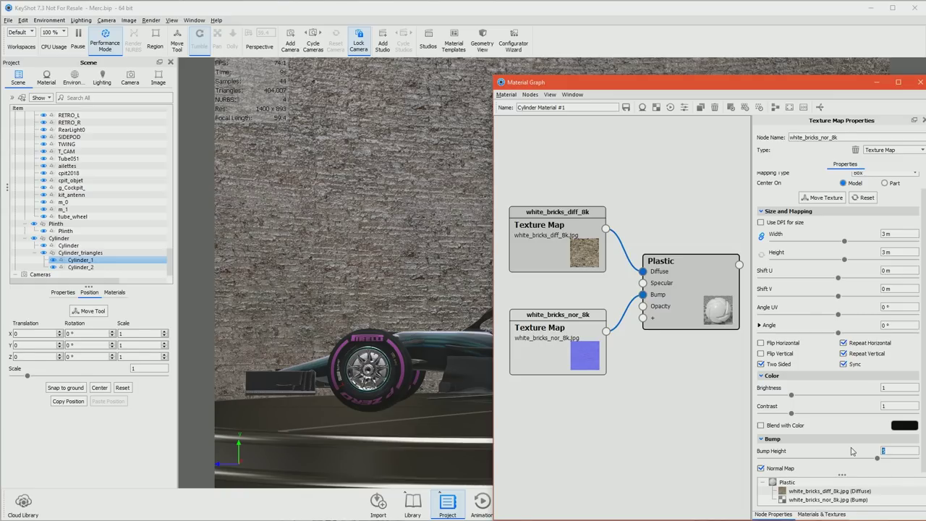
key("Return")
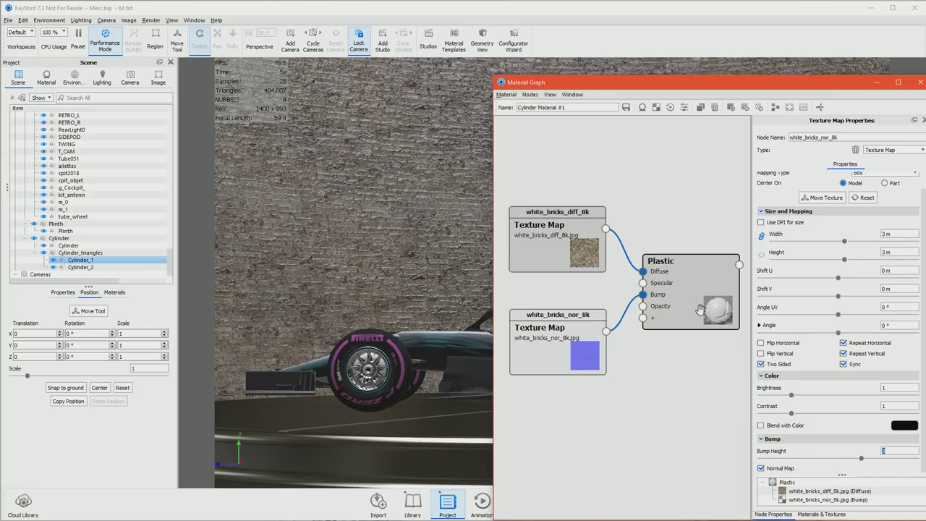
left_click_drag(552, 260, 548, 215)
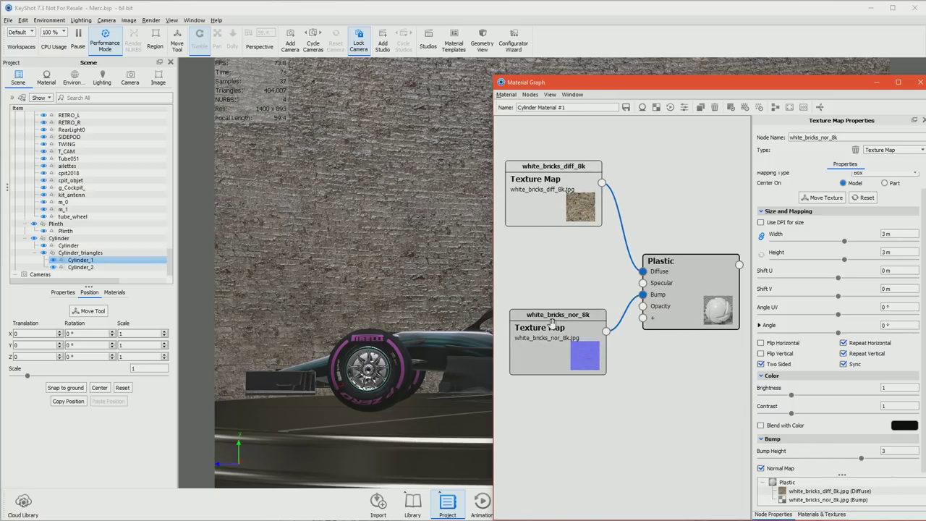
Add a third Texture Map node below the normal-map node.
left_click_drag(547, 347, 543, 289)
right_click(588, 358)
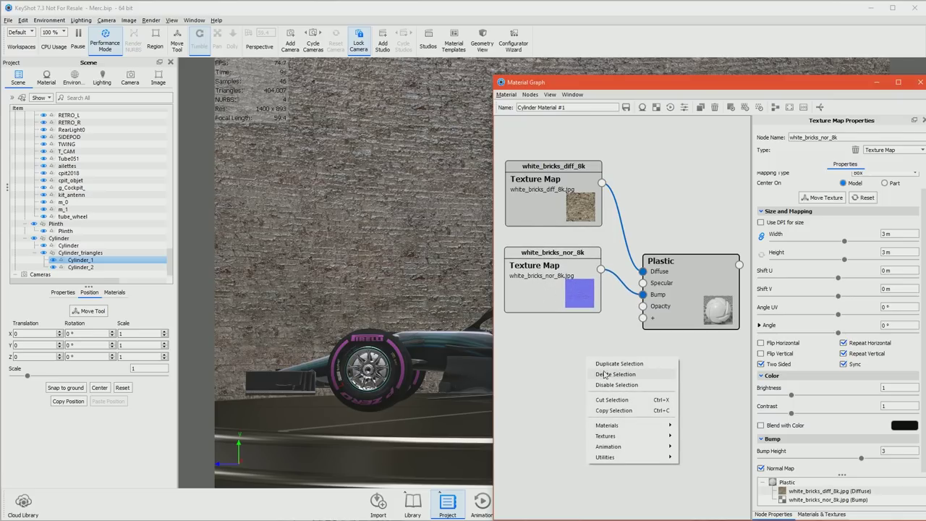
left_click(566, 361)
right_click(570, 365)
mouse_move(587, 369)
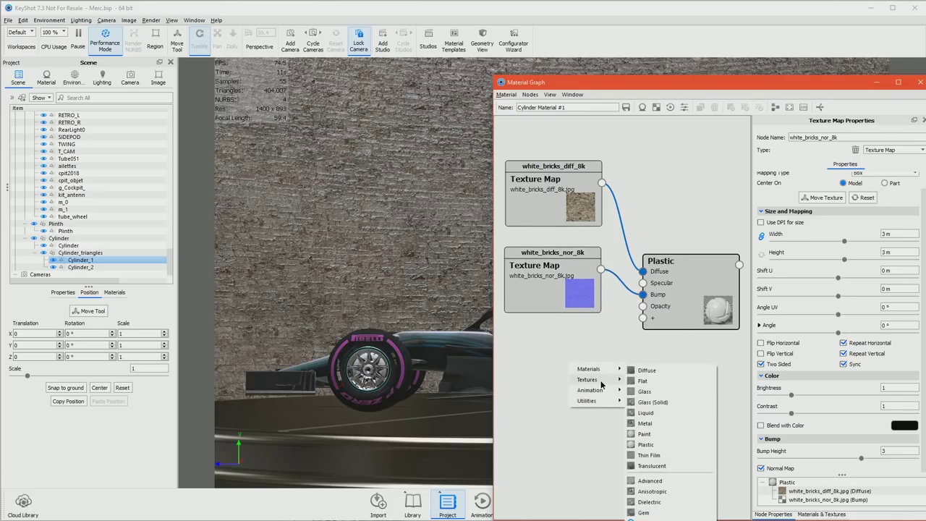
left_click(651, 380)
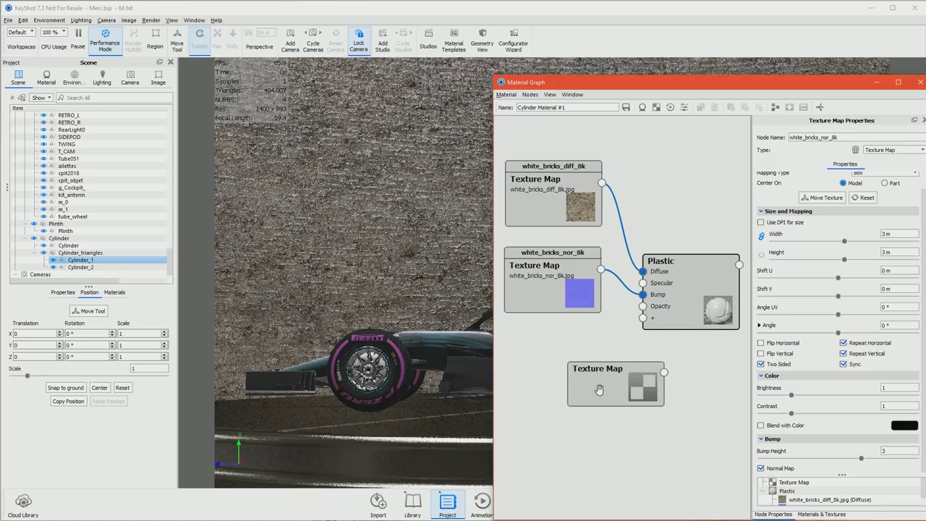
left_click_drag(599, 389, 541, 370)
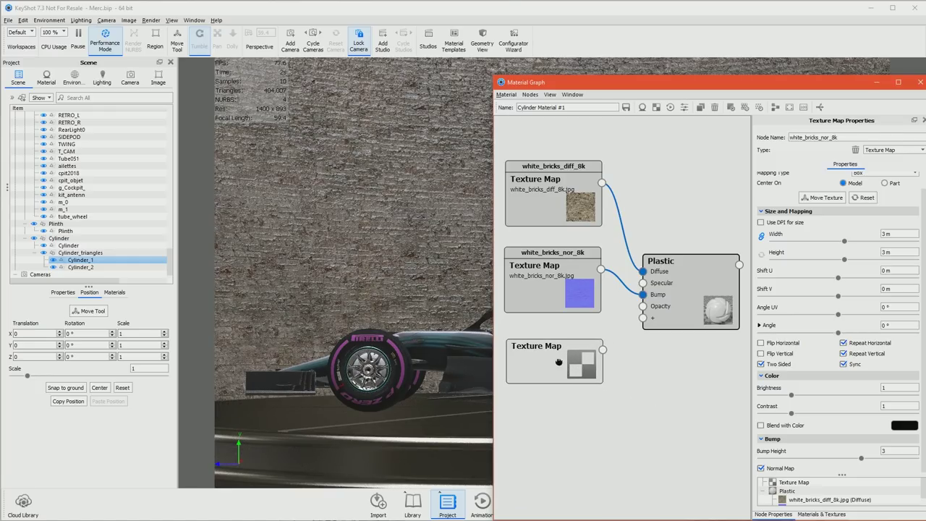
left_click(566, 369)
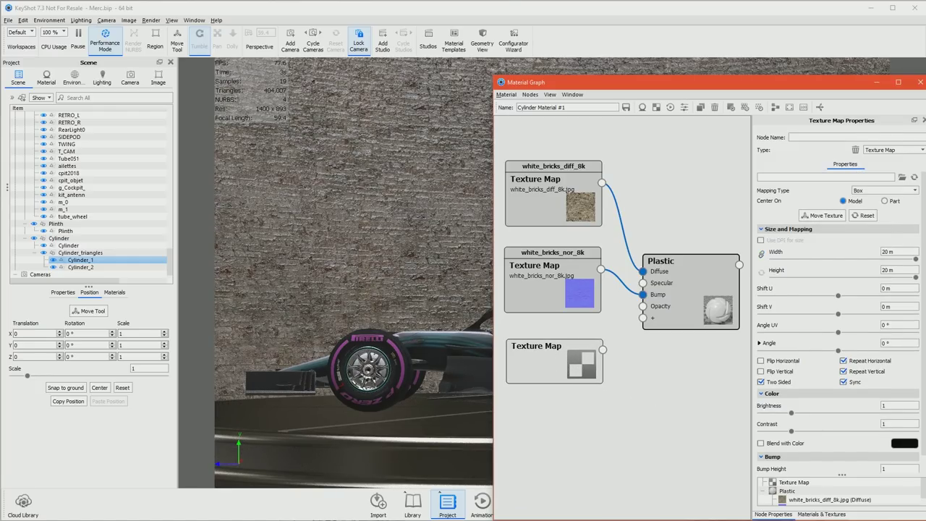
Load white_bricks_spec_8k.jpg from the 8K Specular folder and wire it toward Plastic.
left_click(902, 177)
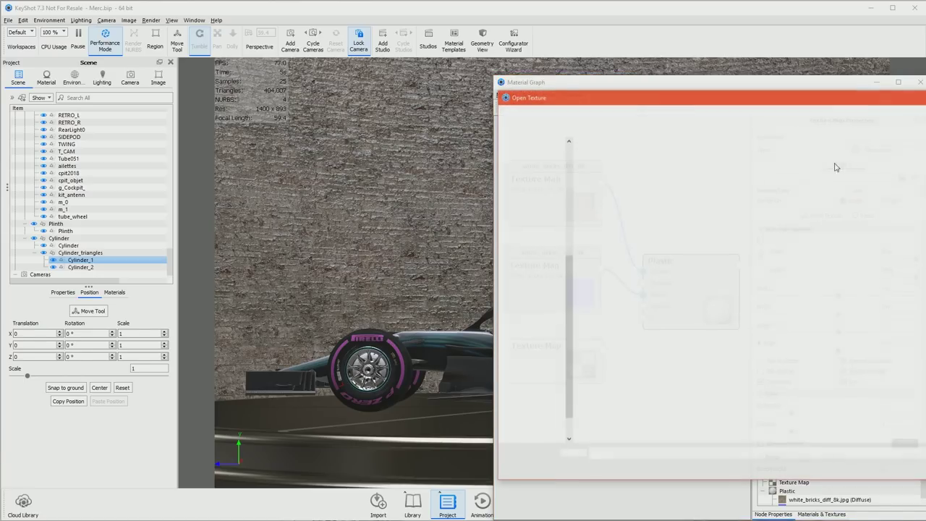
left_click(767, 112)
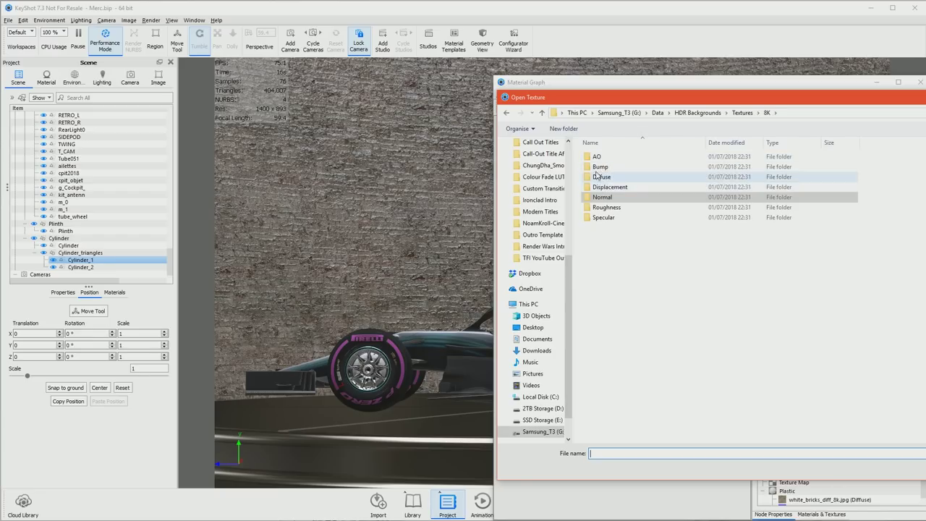
double_click(604, 218)
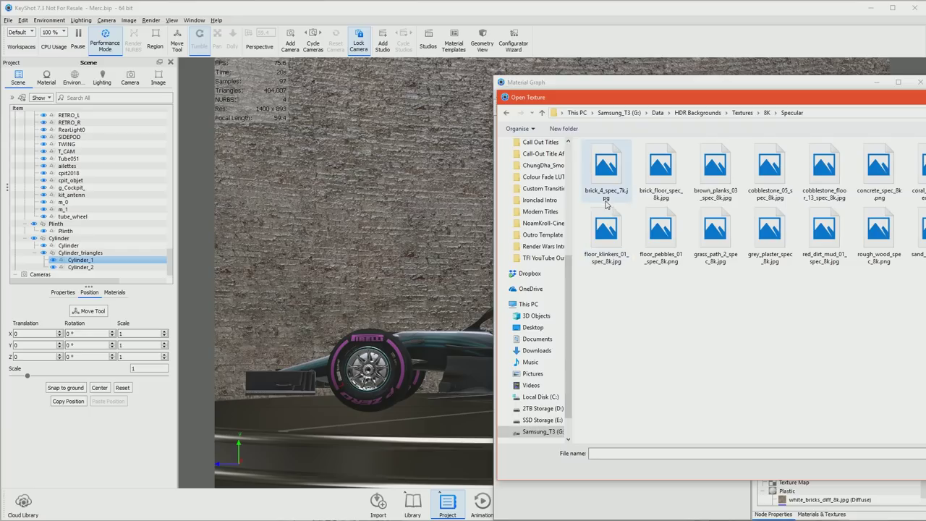
type("white_bricks_spec_8k.jpg")
key("Return")
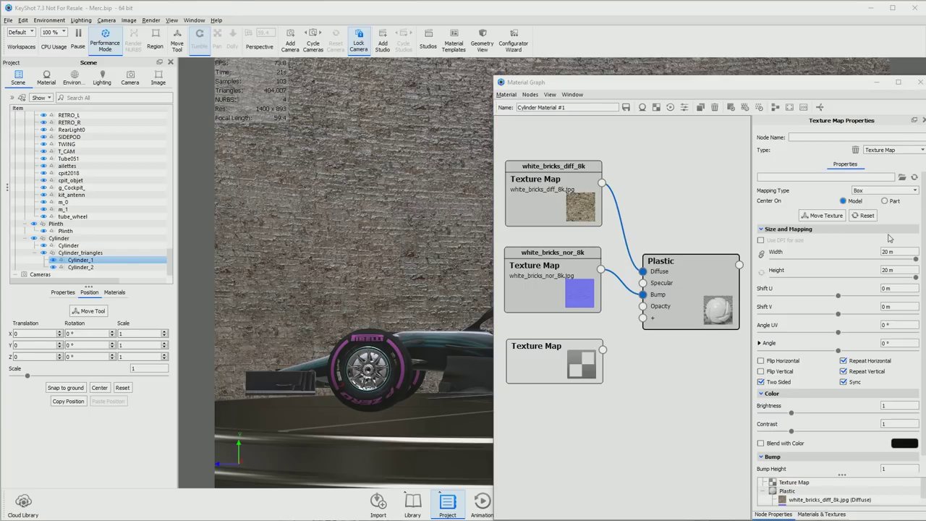
left_click_drag(602, 360, 644, 322)
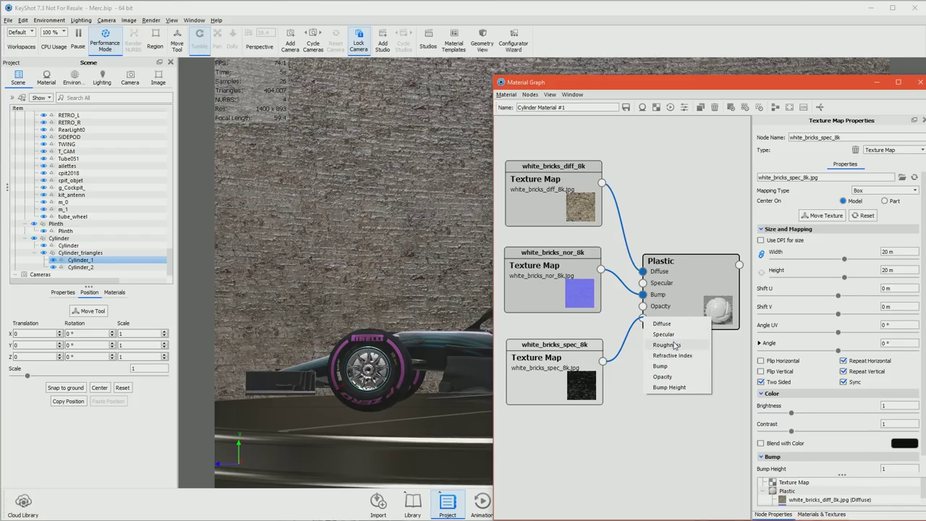
Try the spec texture on Roughness and Specular, then delete the spec node.
left_click(669, 345)
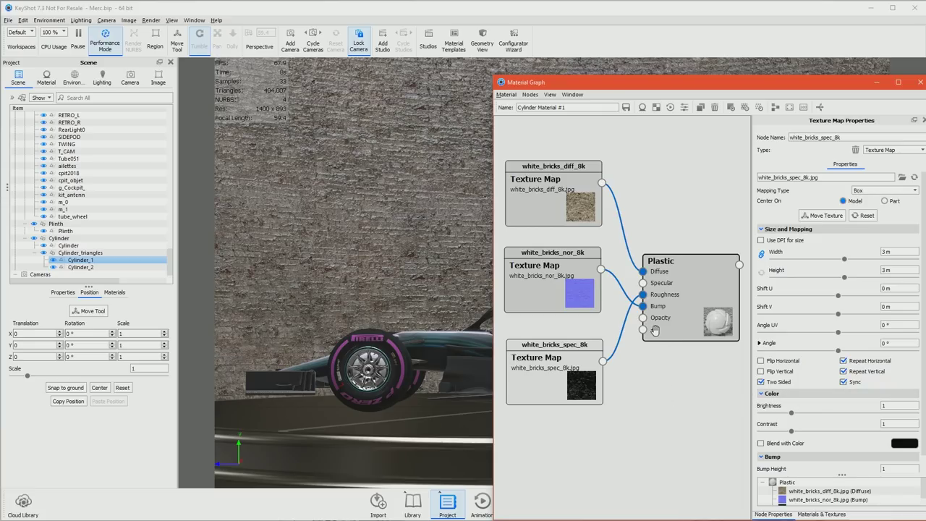
left_click_drag(642, 294, 643, 283)
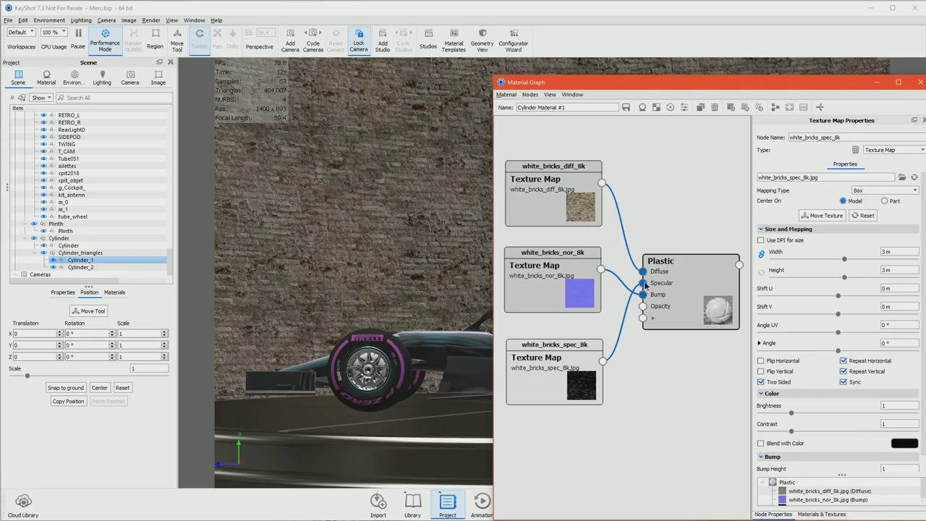
left_click_drag(644, 283, 619, 316)
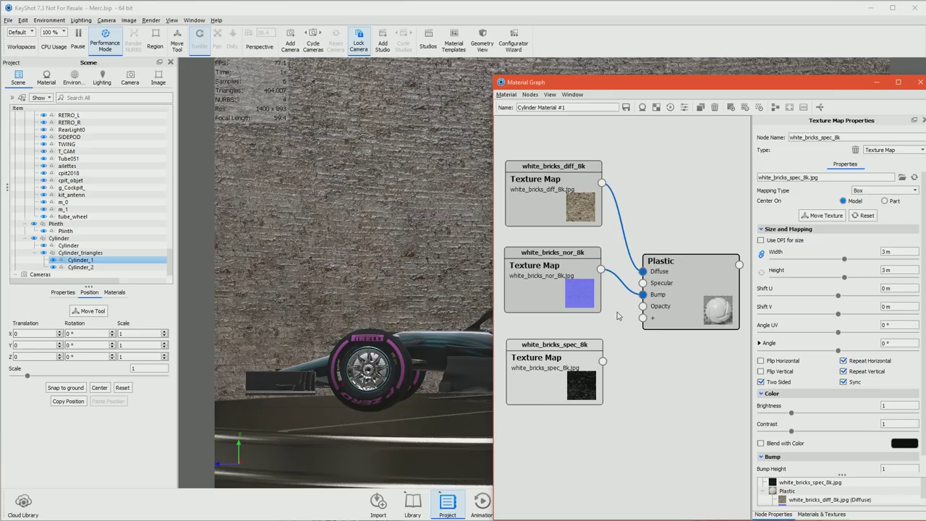
left_click_drag(602, 361, 643, 283)
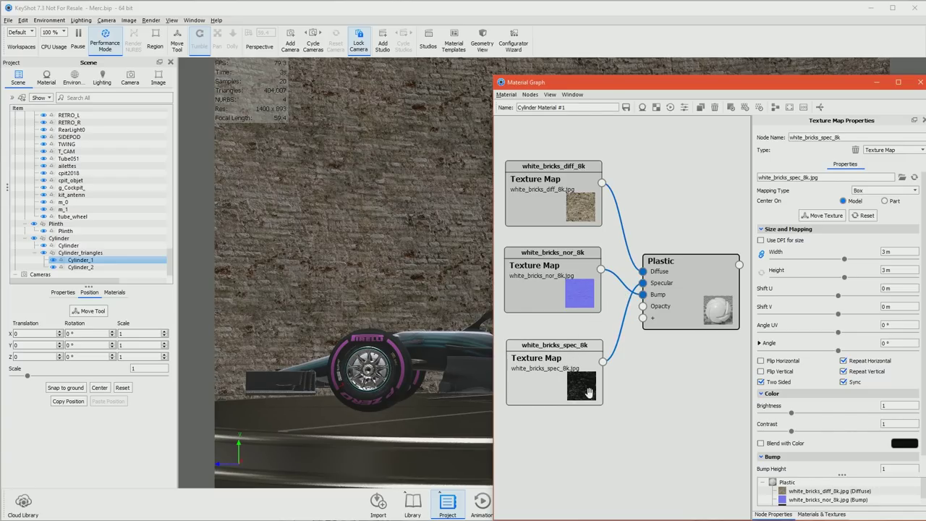
key("Delete")
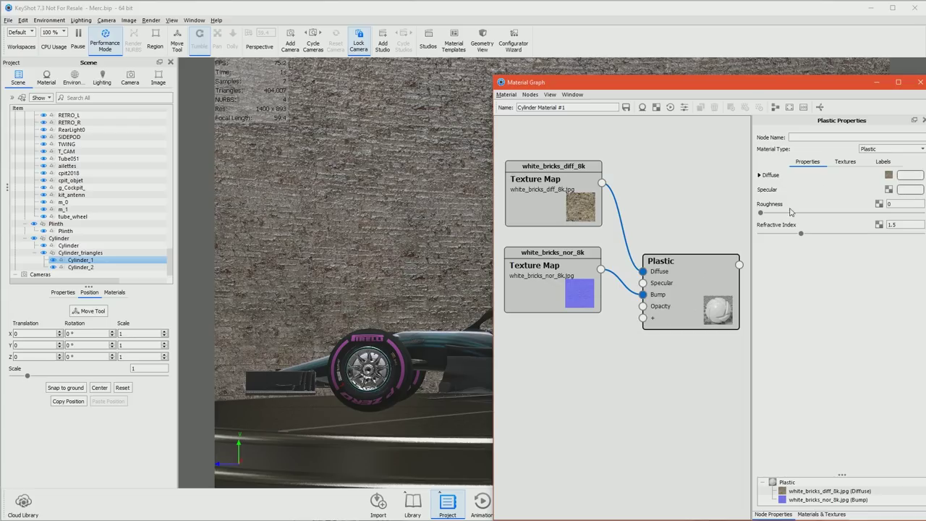
Reconnect the normal map to Plastic's Bump and check the car's texture folder.
left_click_drag(642, 295, 647, 334)
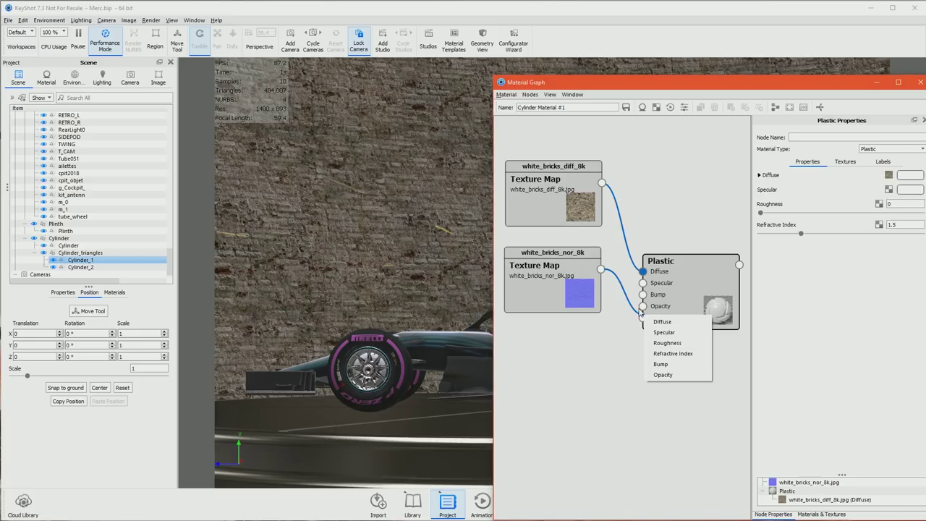
left_click(658, 364)
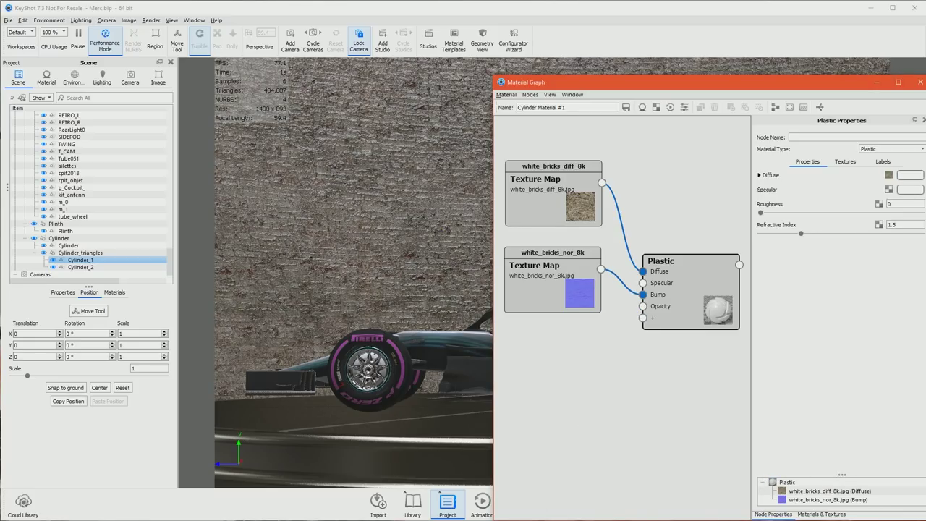
key("alt+Tab")
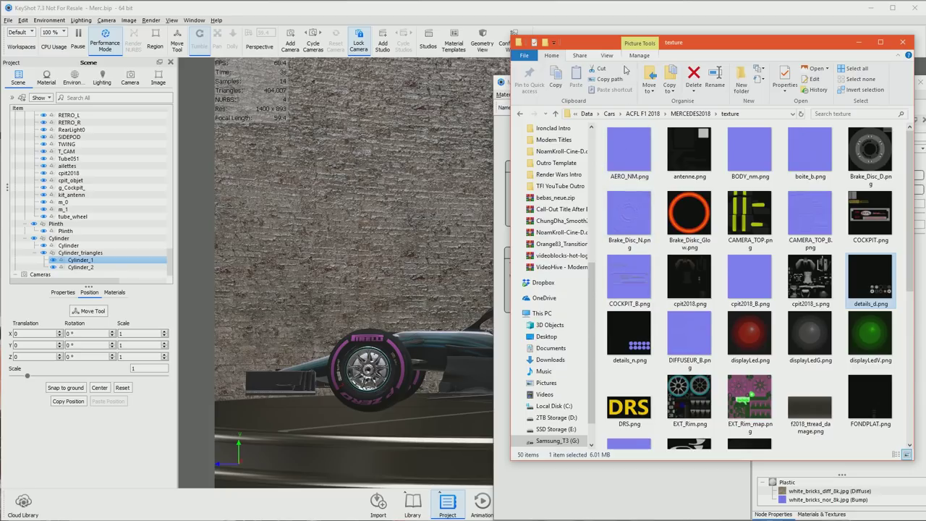
left_click(533, 14)
Add a Tiled UV node to the cylinder's material graph and show its properties.
left_click(550, 334)
right_click(553, 358)
mouse_move(576, 369)
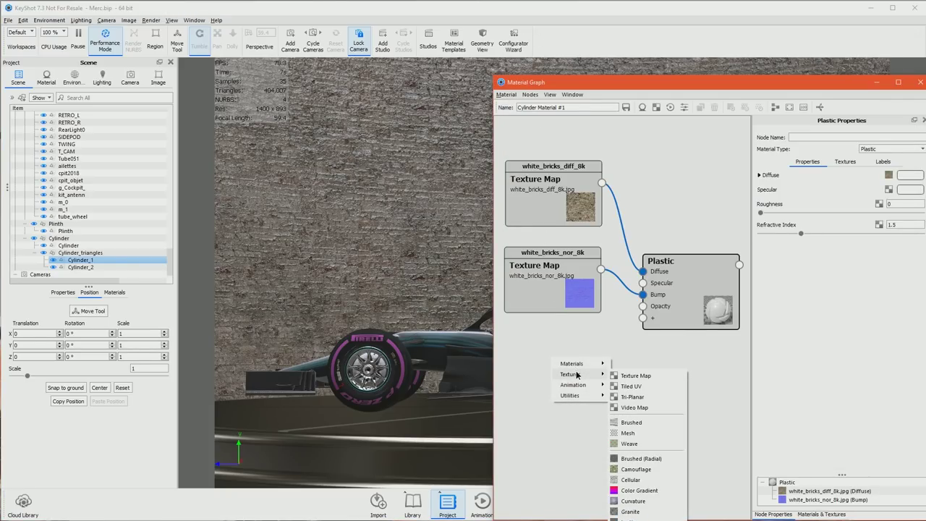
left_click(629, 388)
left_click_drag(587, 376, 547, 368)
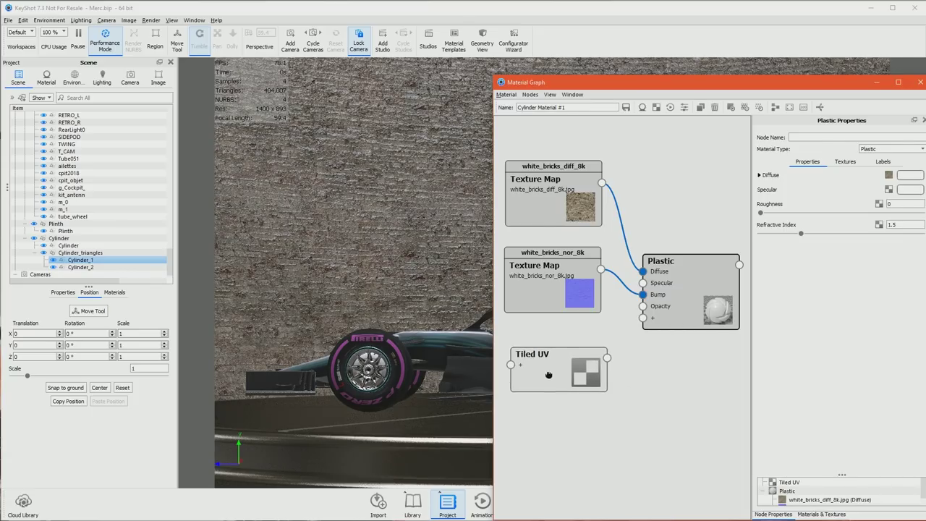
left_click(570, 380)
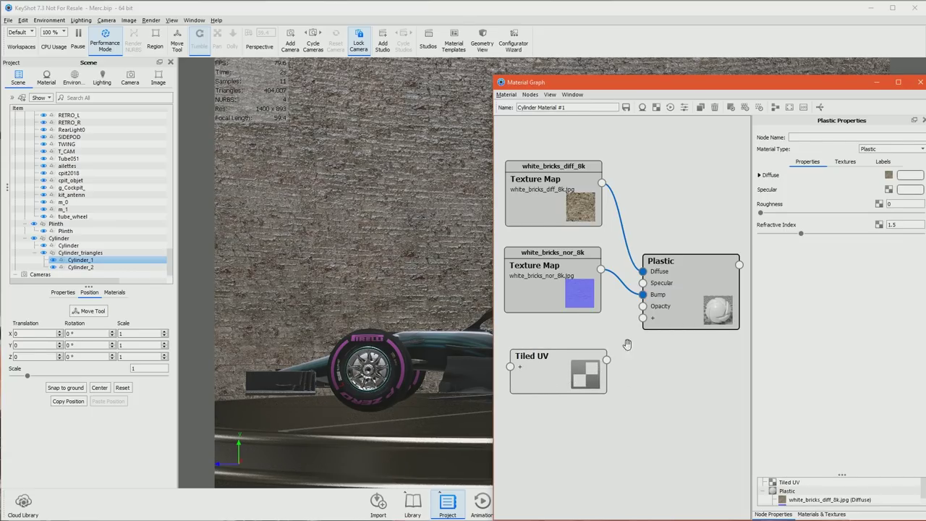
Load white_bricks_rough_8k.jpg from the 8K Roughness folder and wire it to Plastic's Roughness input.
left_click(908, 177)
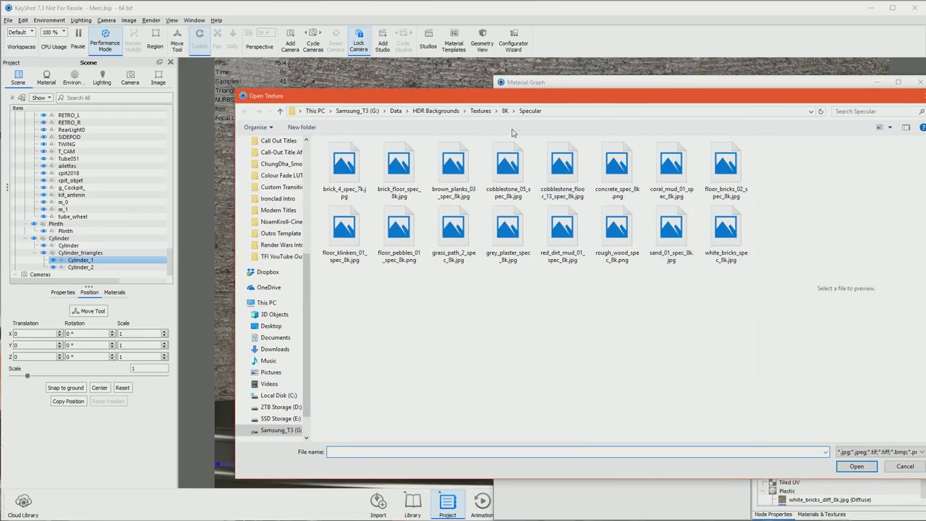
left_click(504, 111)
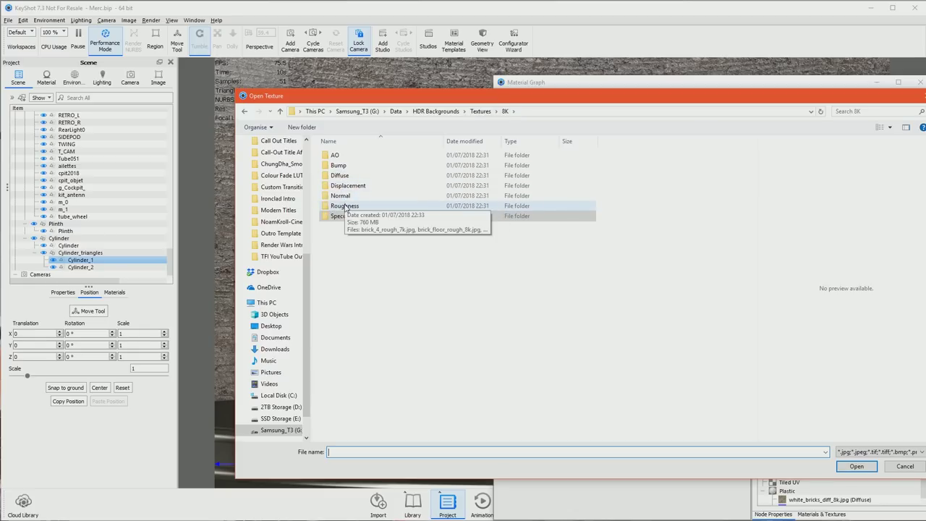
double_click(344, 206)
double_click(670, 303)
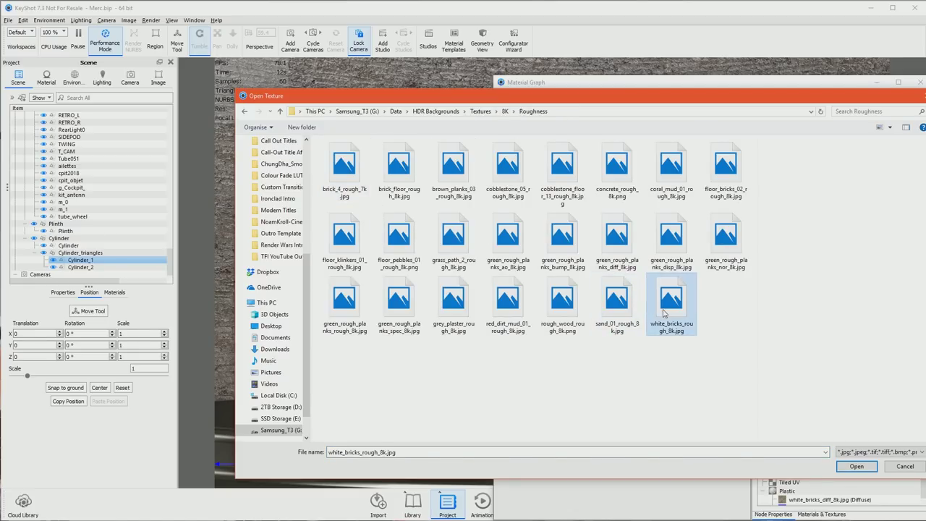
left_click_drag(606, 358, 642, 317)
left_click(665, 342)
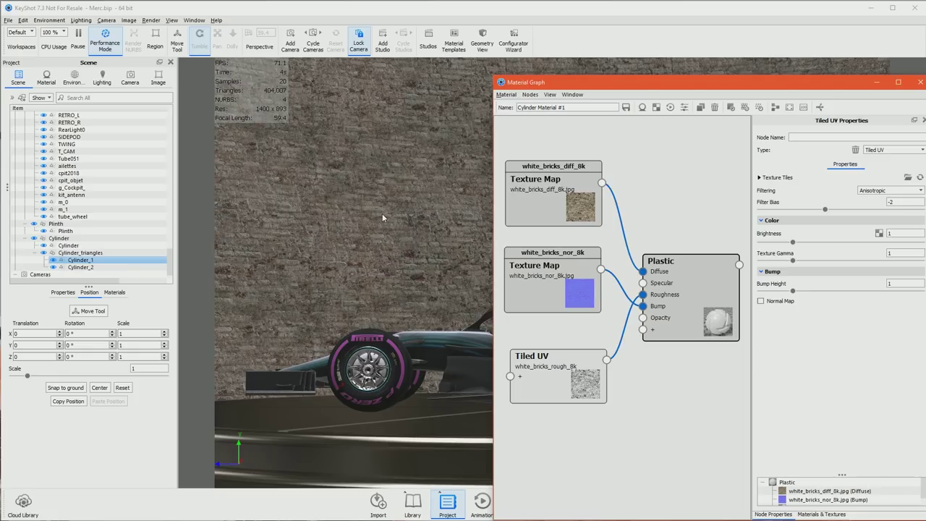
Keep Normal Map off, set the roughness texture's Bump Height to 3, then show Plastic's properties.
left_click(763, 301)
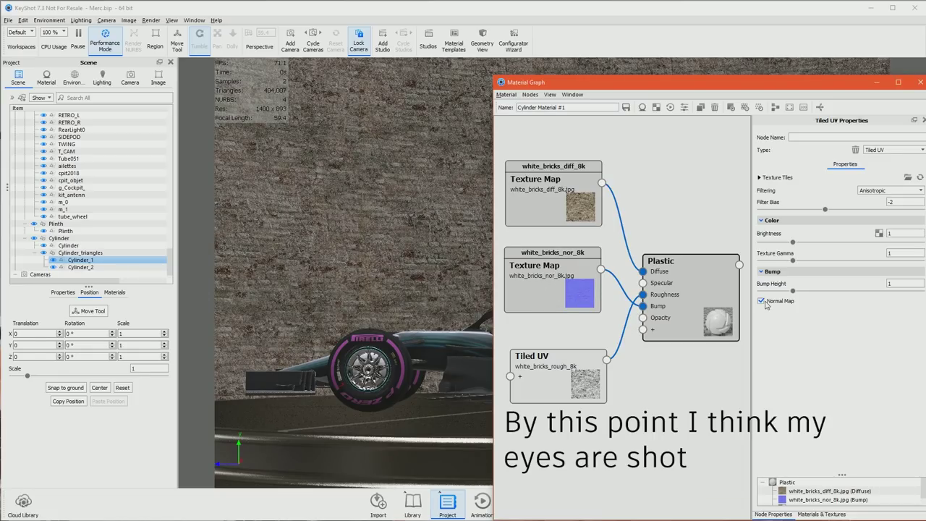
left_click(764, 301)
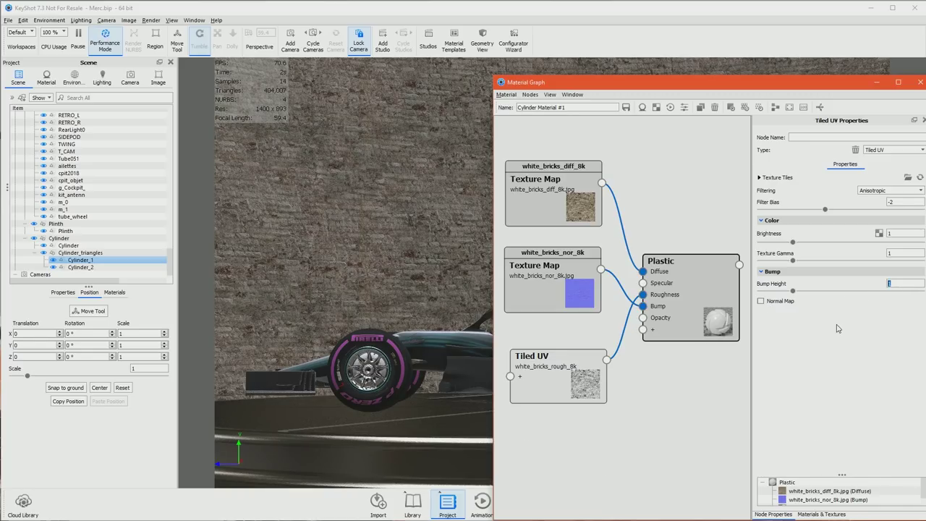
type("3")
left_click(683, 279)
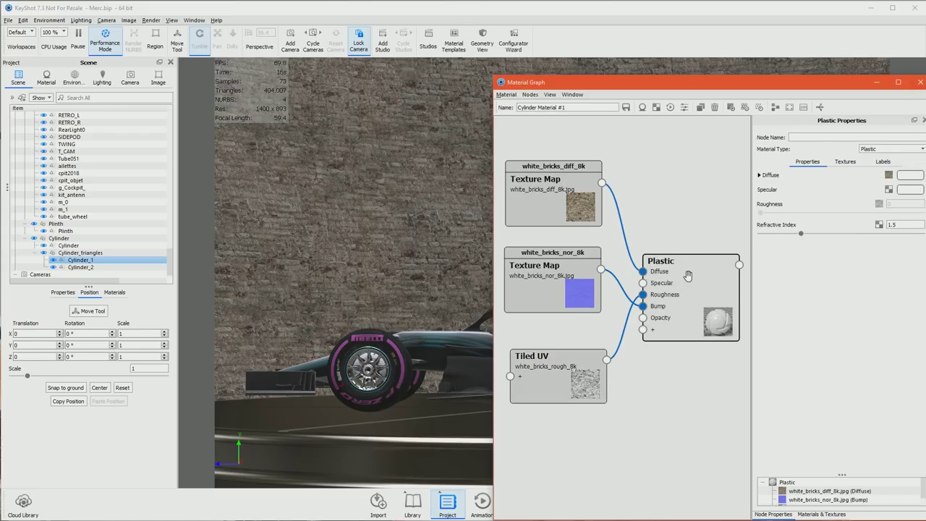
Switch the cylinder's material type to Paint, briefly trying Advanced, and close the material graph.
left_click(901, 150)
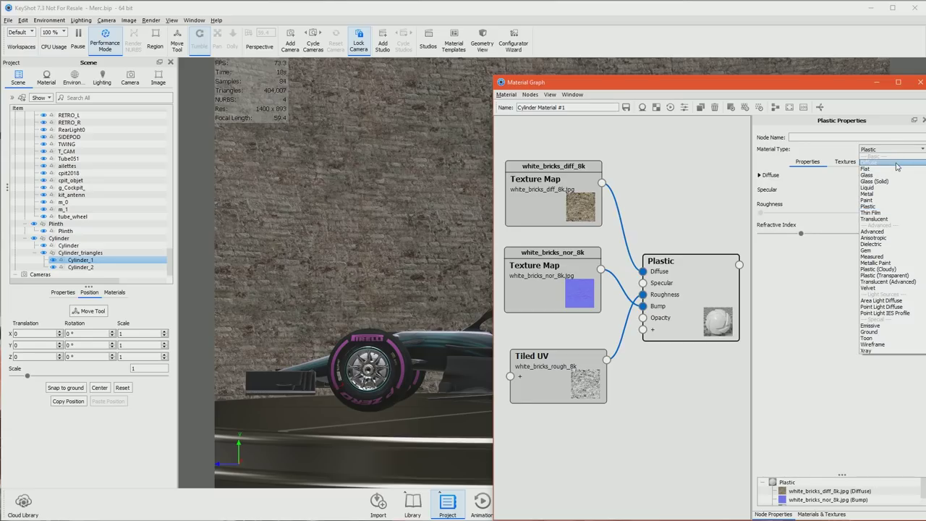
left_click(877, 231)
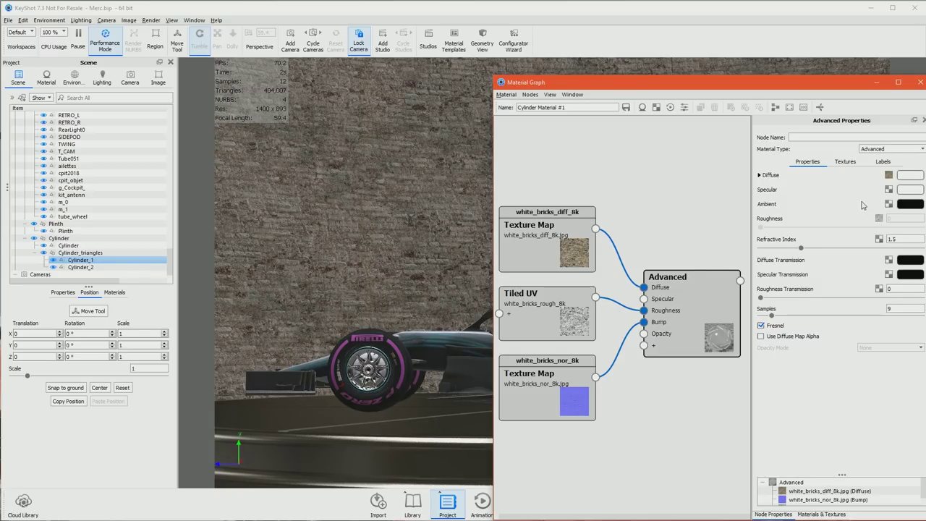
left_click(886, 149)
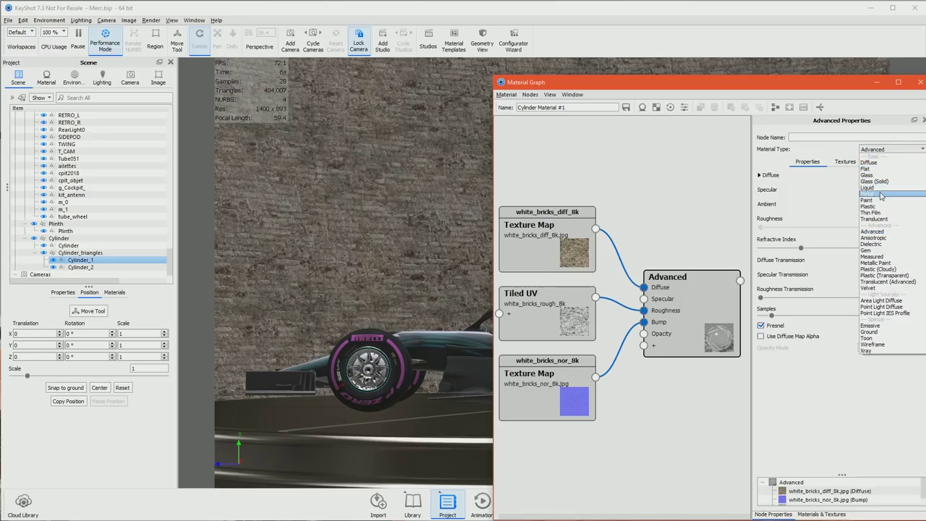
left_click(881, 200)
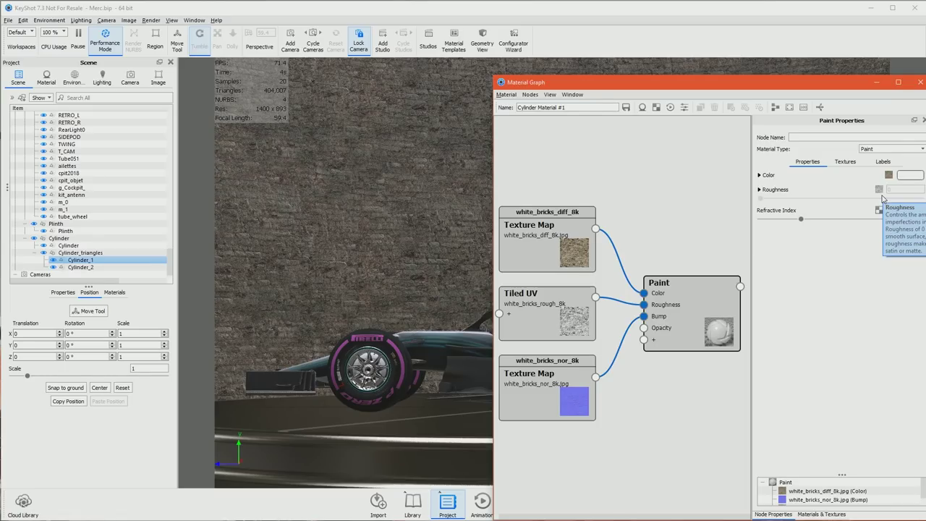
left_click(888, 149)
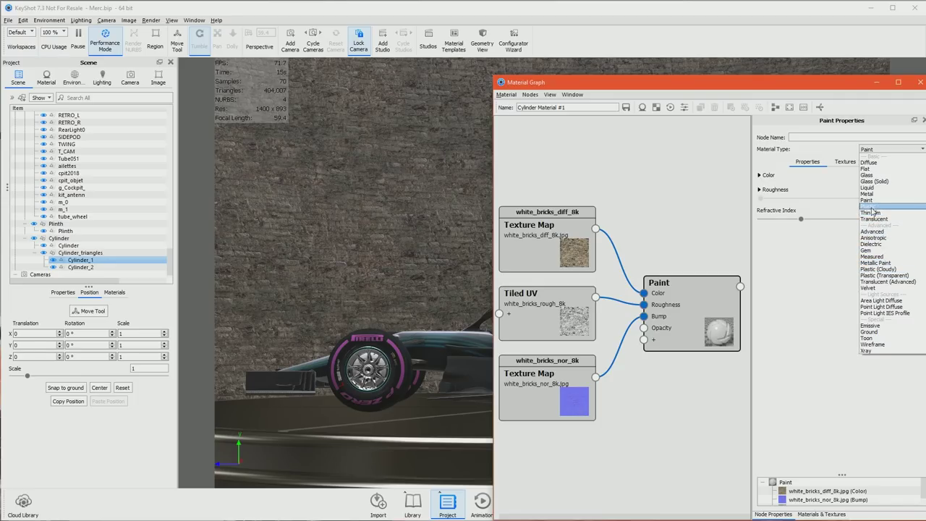
left_click(818, 274)
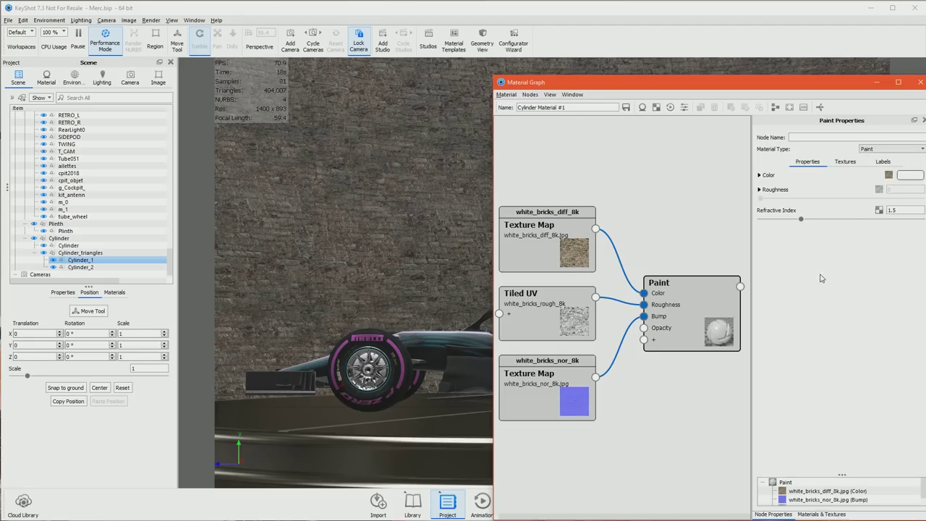
left_click(920, 83)
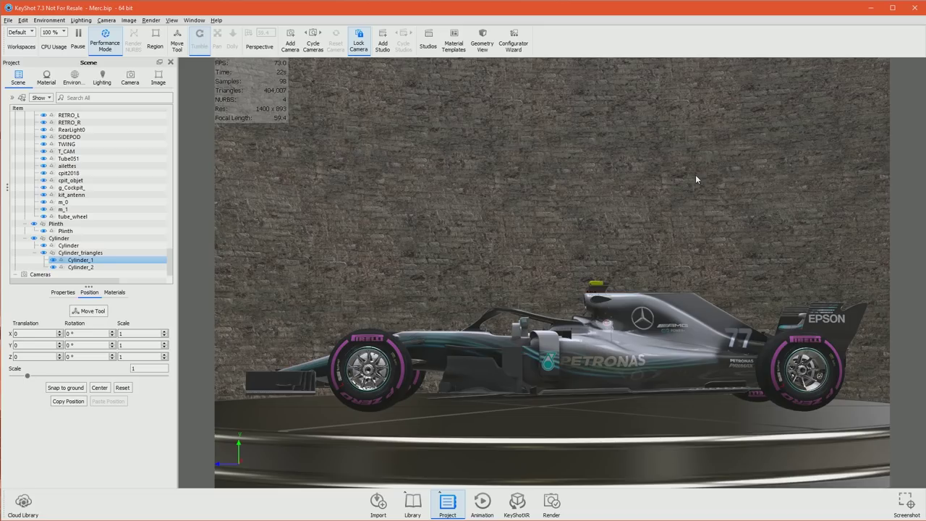
Toggle Performance Mode off and back on, then save the scene as Merc.bip.
left_click(106, 36)
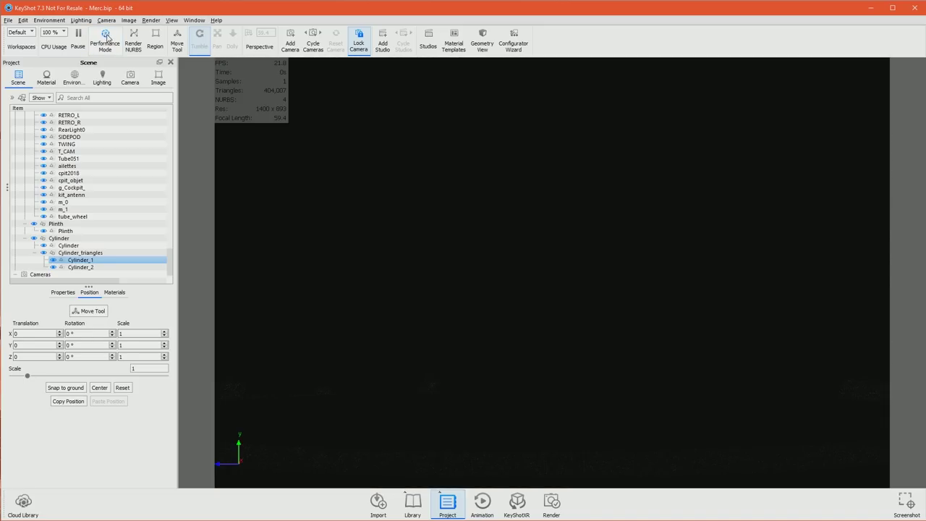
left_click(106, 36)
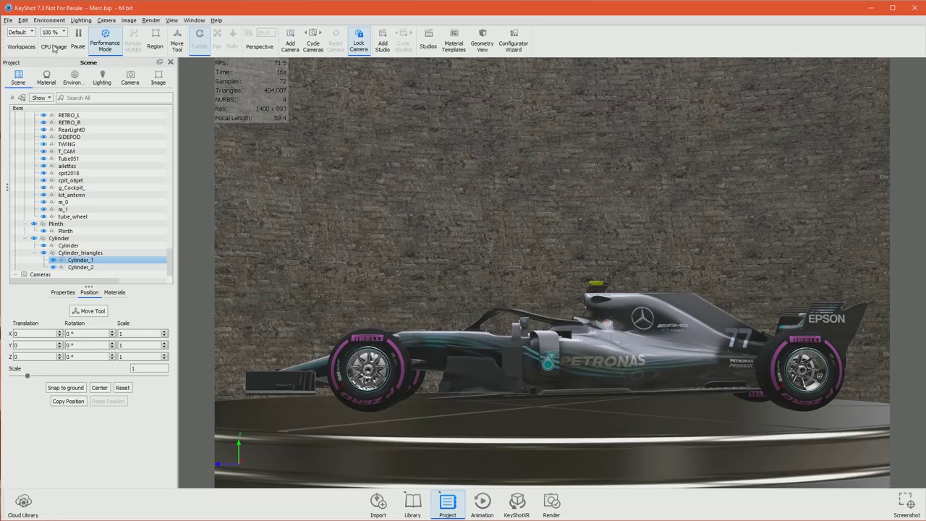
left_click(8, 21)
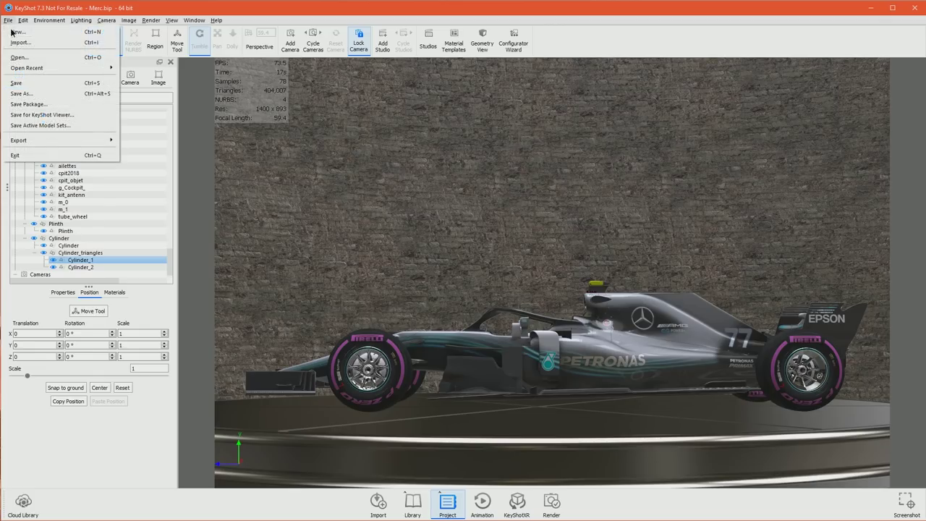
left_click(21, 83)
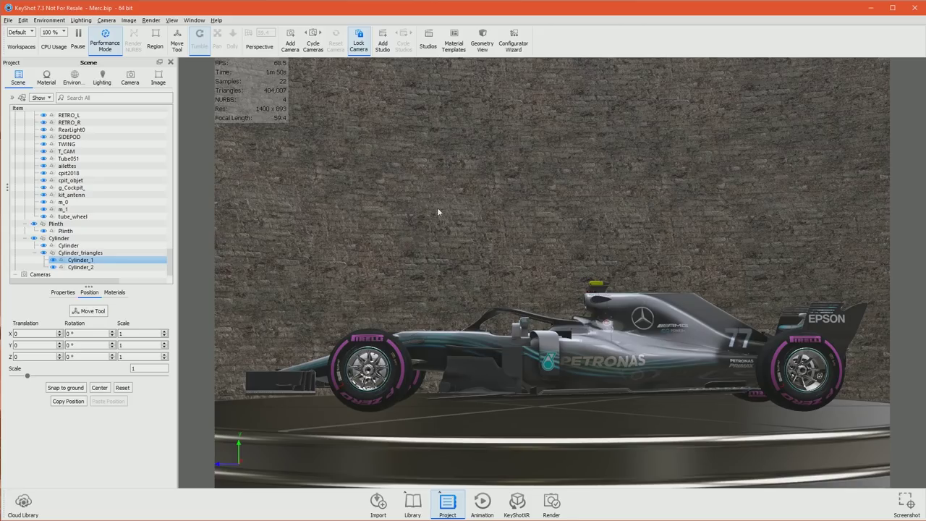
left_click(131, 77)
Show the Lighting settings and place the Chrome window with Williams F1 images beside KeyShot.
left_click(103, 79)
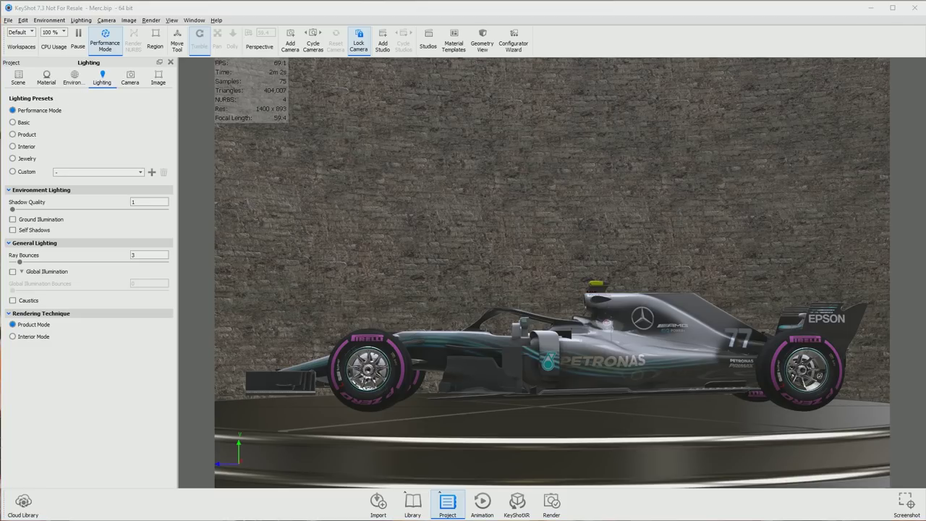
key("alt+Tab")
left_click_drag(661, 44, 579, 41)
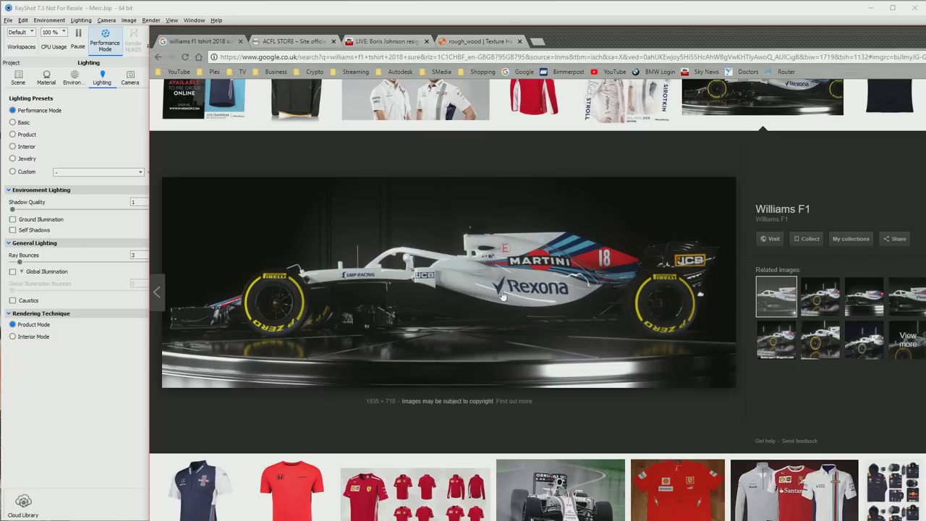
Browse the related Williams F1 photos and settle on the wired.com side view on a dark turntable.
left_click(819, 295)
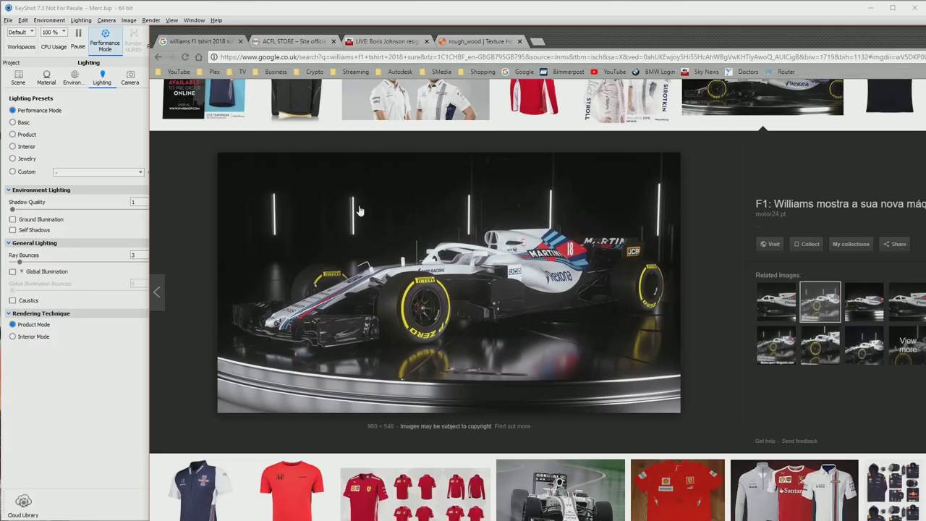
left_click(769, 307)
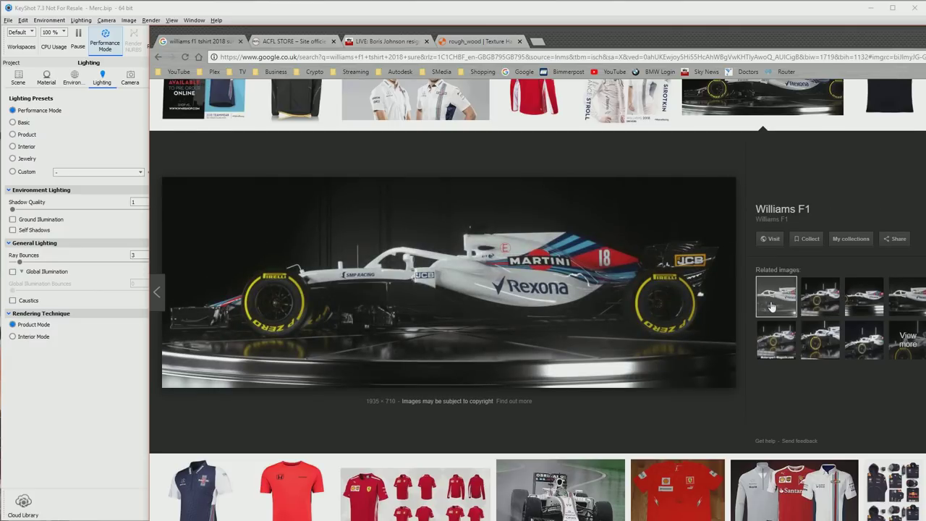
left_click(831, 301)
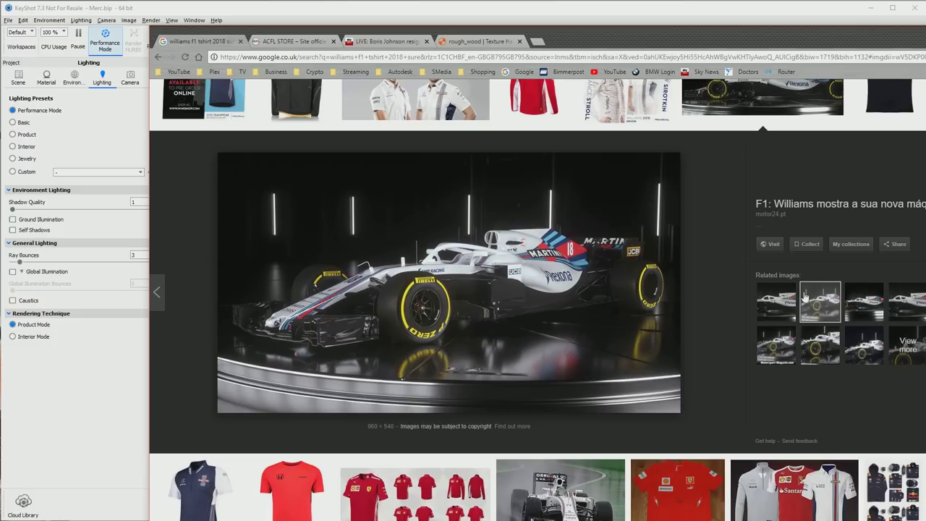
left_click(857, 311)
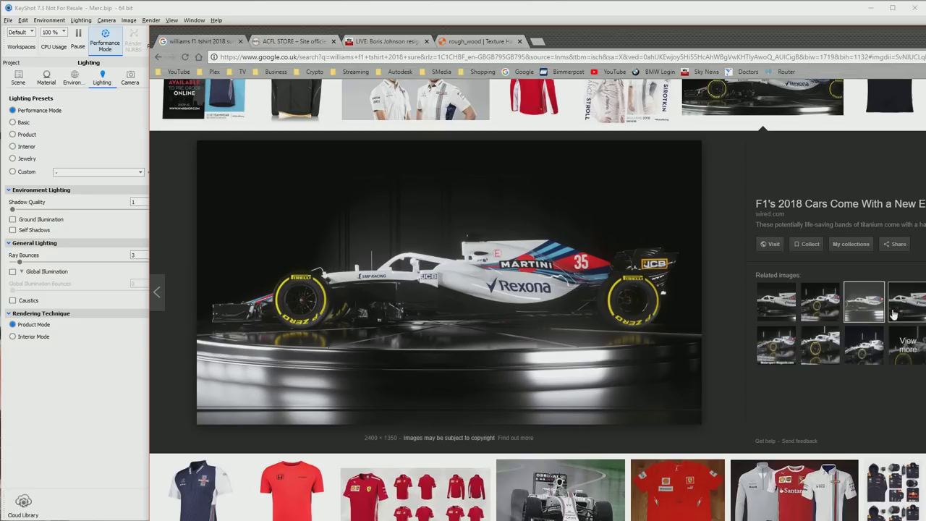
Review the Williams F1 reference images (wired.com, sport.pl, racingnews365, wide 1935x710), then return to KeyShot.
left_click(820, 350)
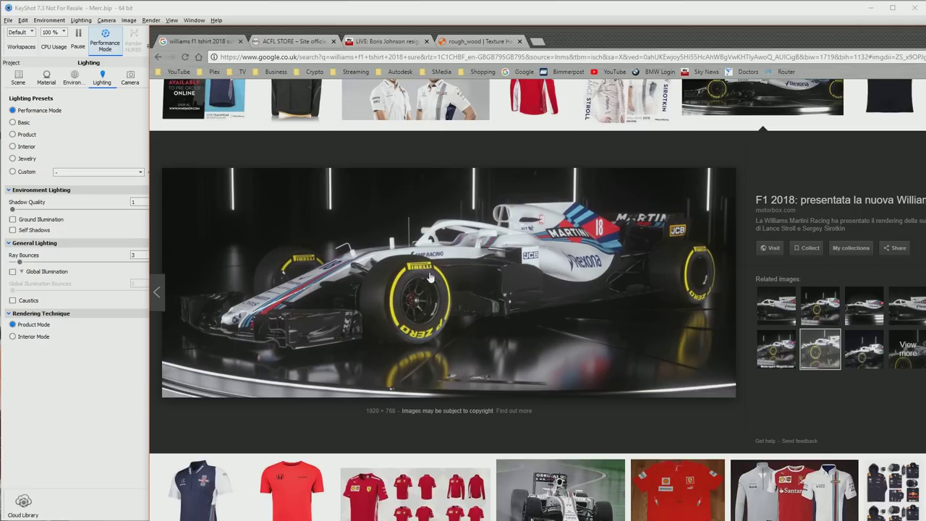
left_click(856, 316)
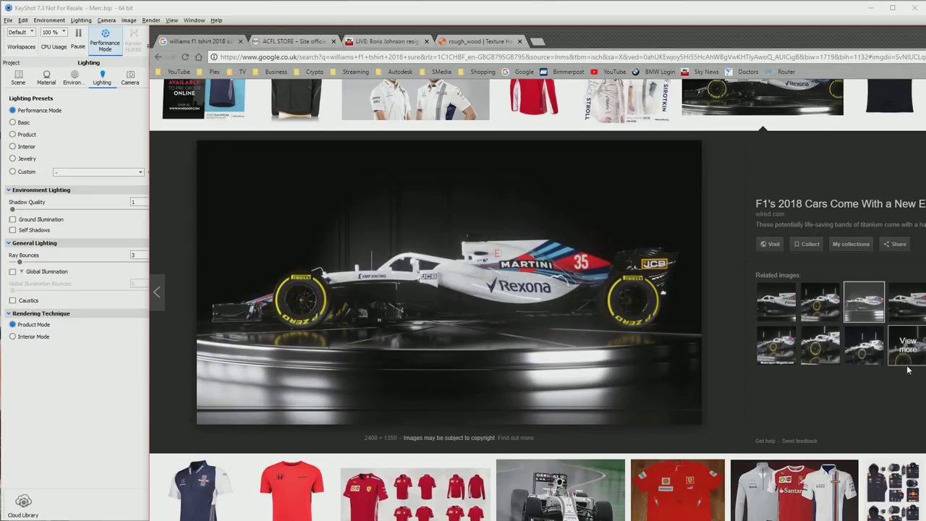
left_click(880, 358)
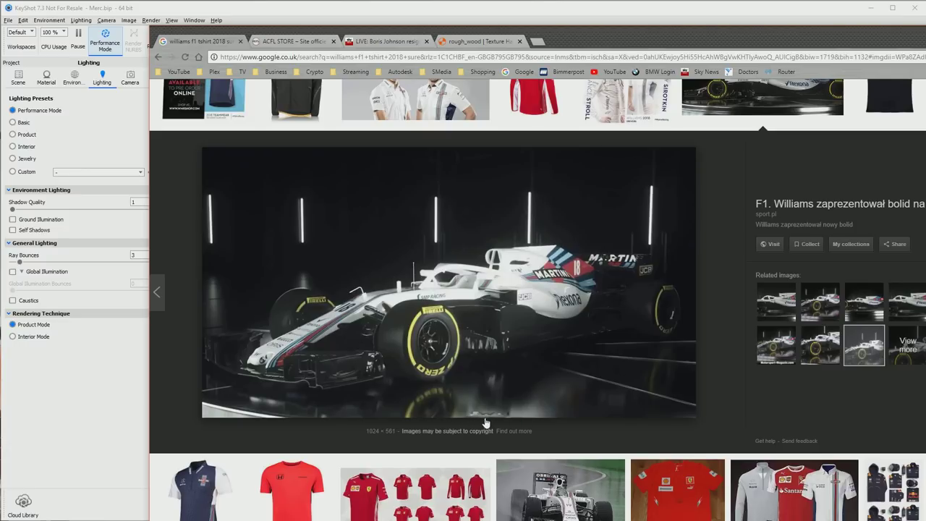
left_click(905, 301)
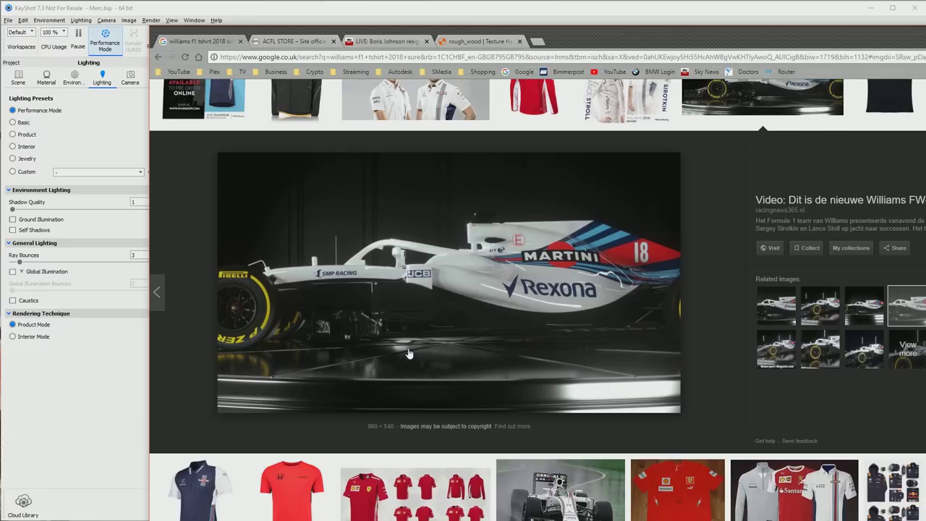
left_click(776, 304)
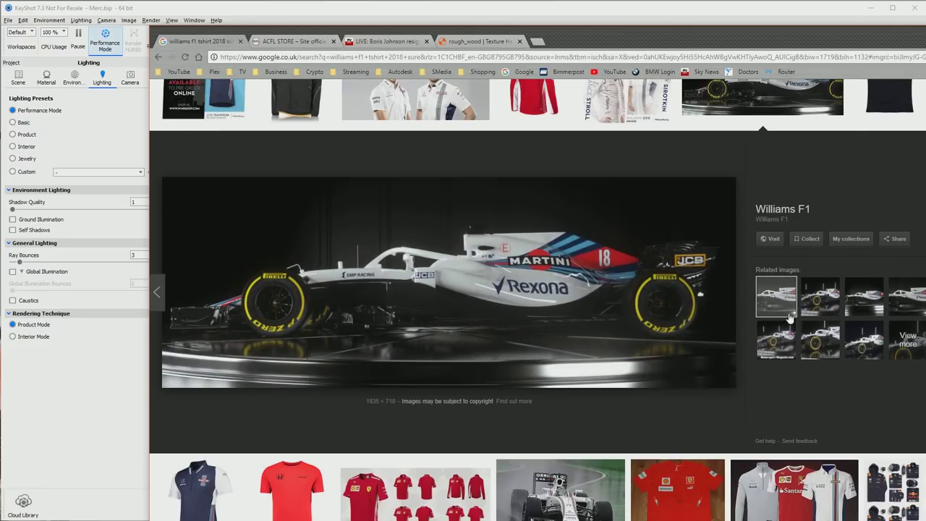
key("alt+Tab")
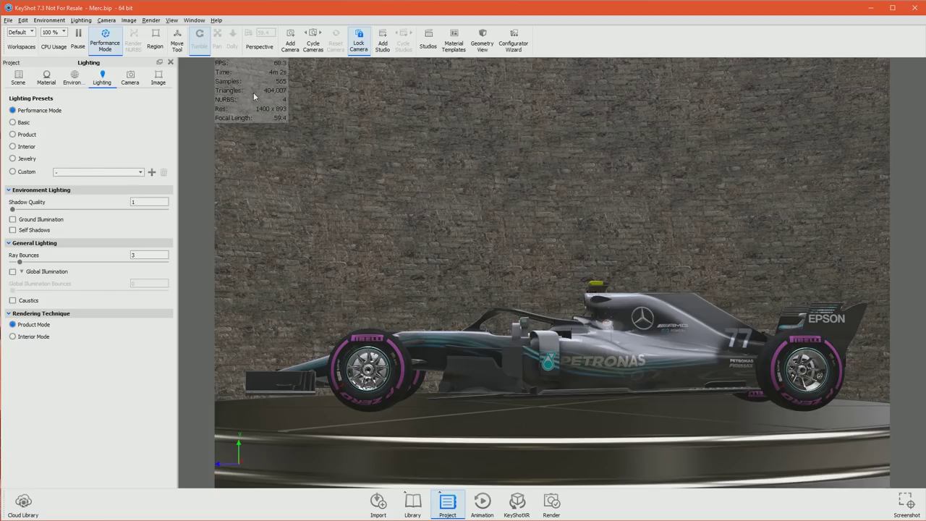
Switch to Free Camera and orbit to look down on the car.
left_click(130, 78)
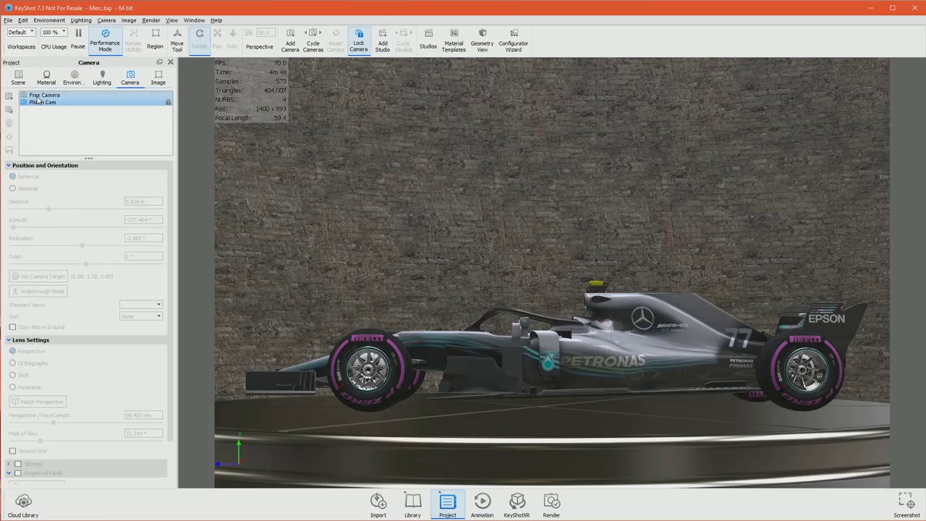
left_click(44, 94)
left_click_drag(607, 225, 575, 336)
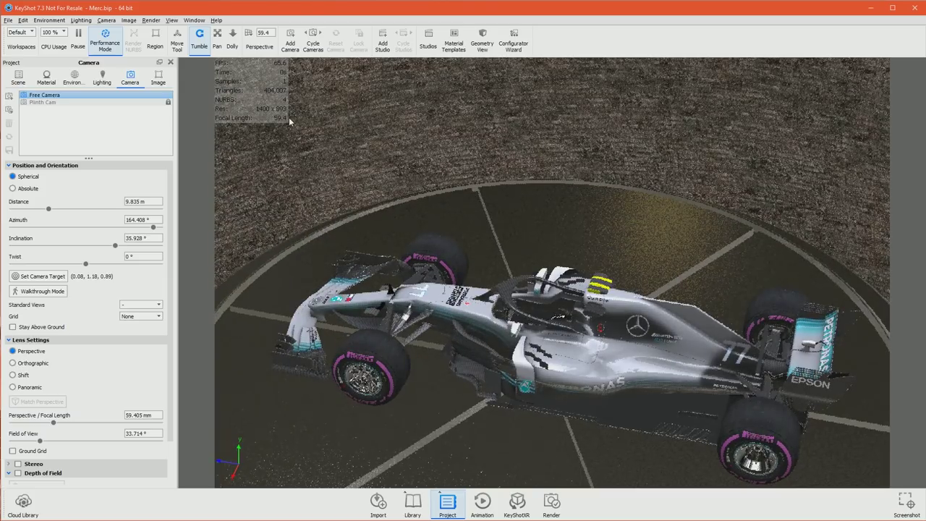
Add a plane primitive and raise it from under the car to above it.
left_click(23, 20)
mouse_move(41, 61)
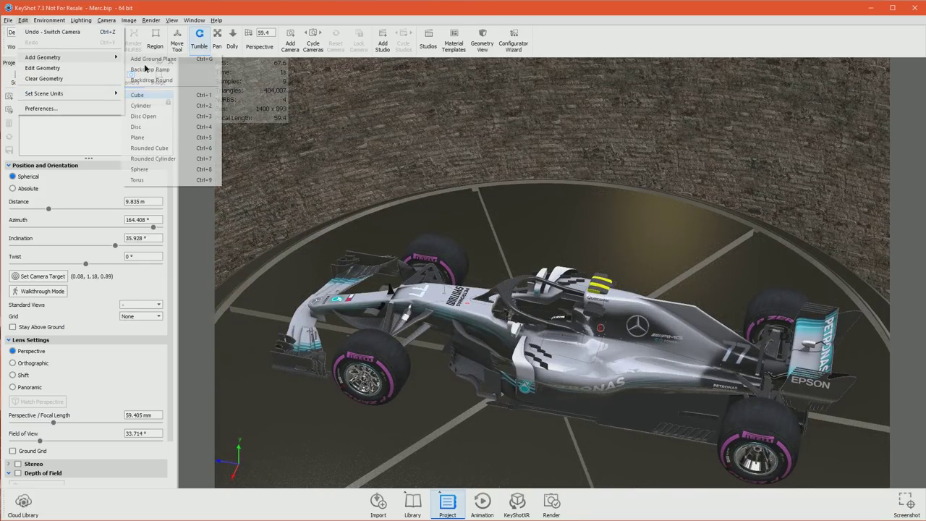
left_click(137, 137)
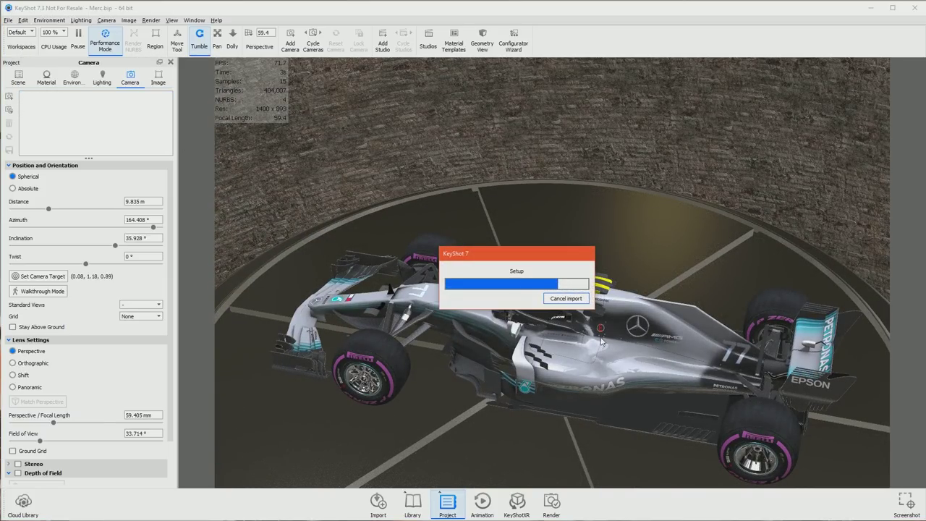
left_click_drag(653, 318, 668, 153)
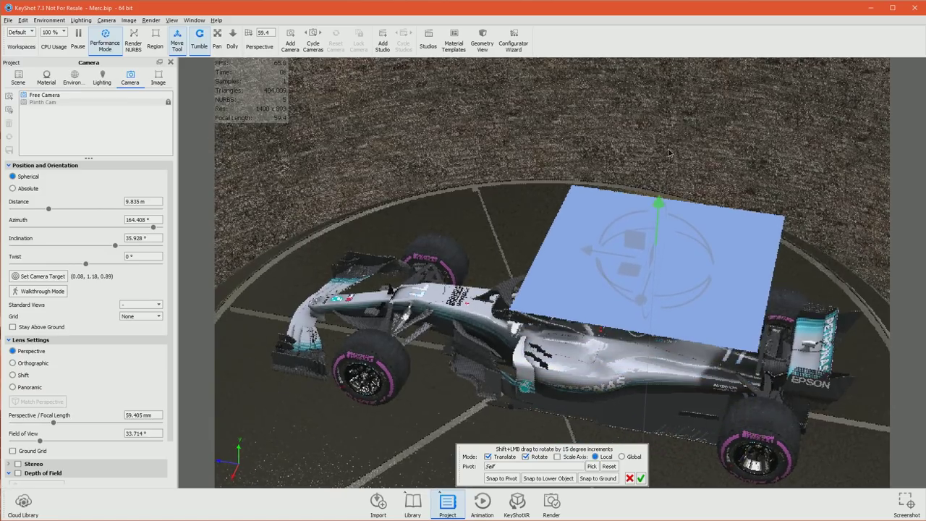
Enable scaling and stretch the plane into a thin strip above the car, slightly rotated.
left_click(571, 457)
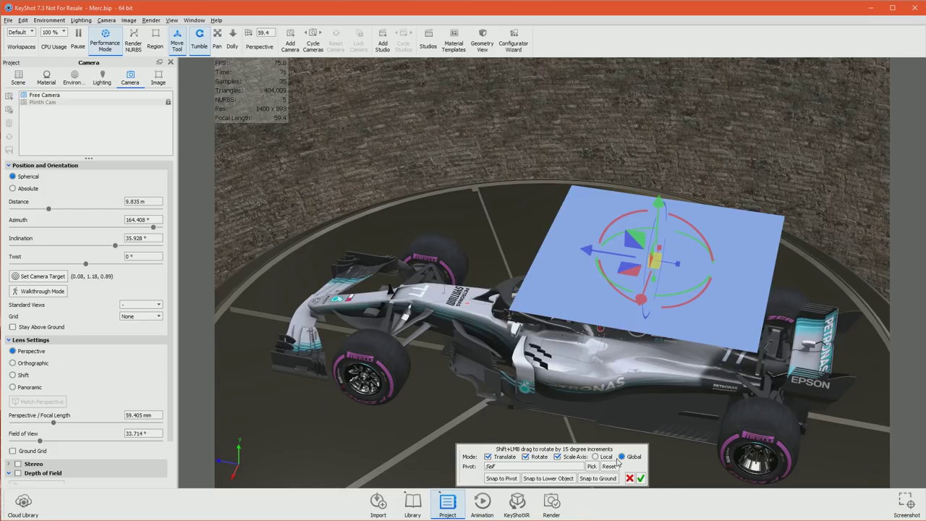
left_click_drag(673, 272, 656, 284)
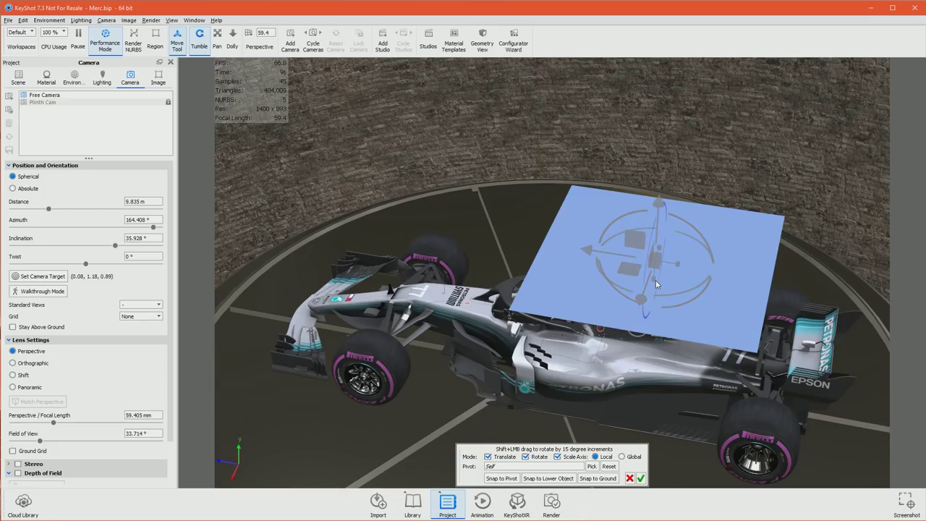
left_click_drag(619, 318, 619, 330)
left_click_drag(664, 275, 667, 284)
left_click_drag(753, 170, 273, 406)
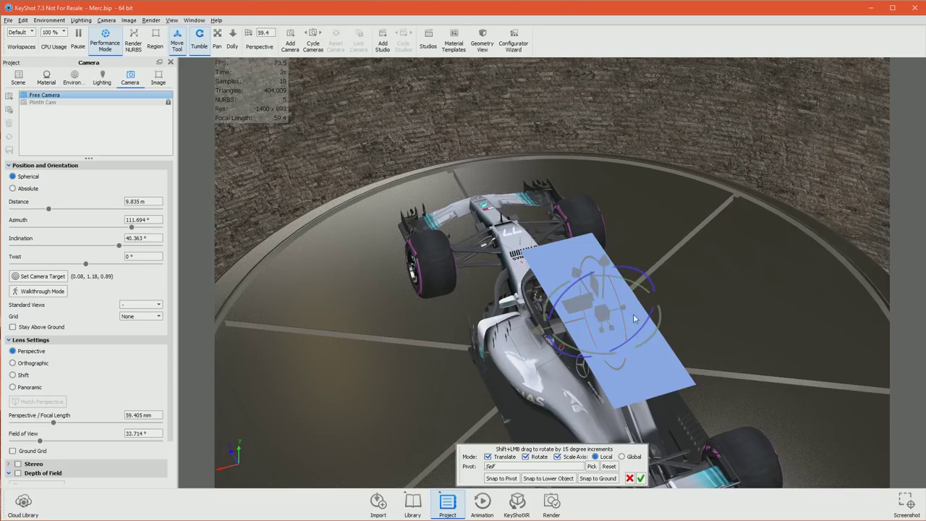
left_click_drag(596, 318, 359, 395)
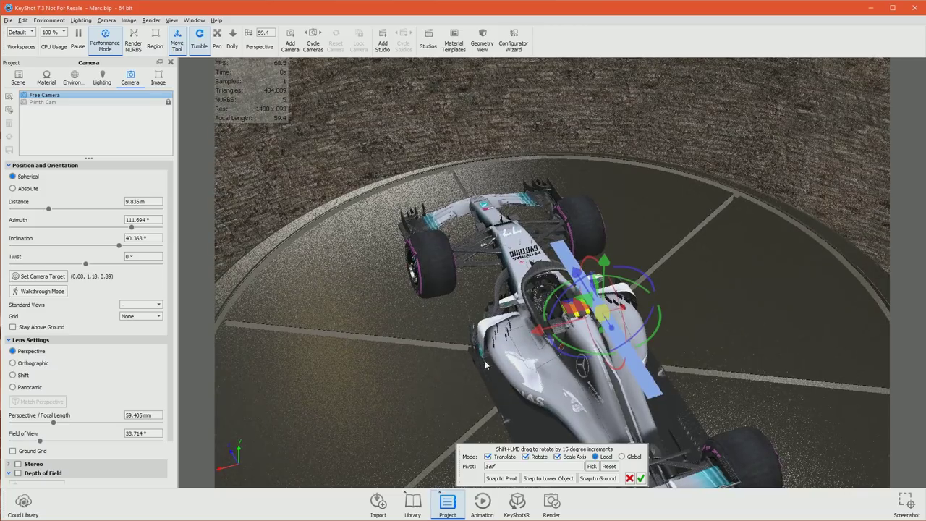
left_click_drag(572, 318, 915, 342)
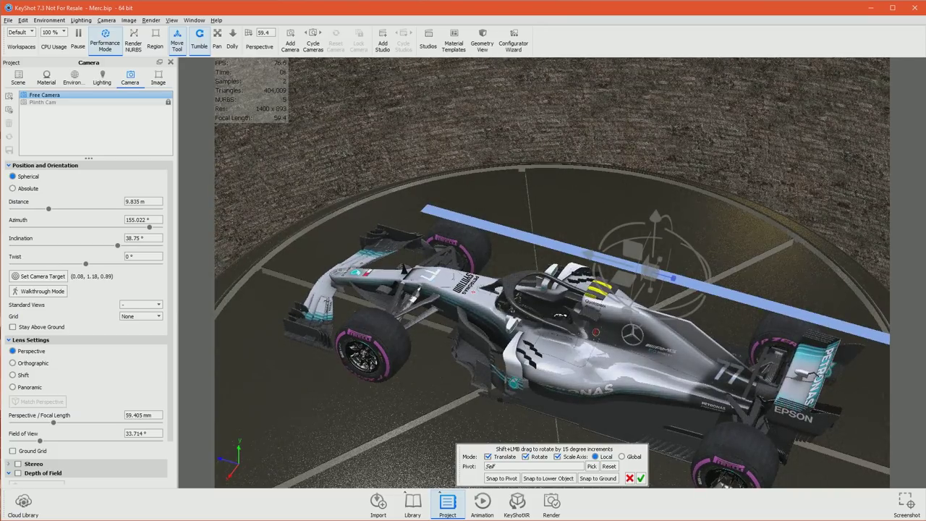
Check the strip's placement and view the Plane's position: Y 1.7251, Z 0.9056, scale 15.703 x 40.1258.
left_click_drag(589, 257, 613, 276)
scroll(585, 278, "down", 3)
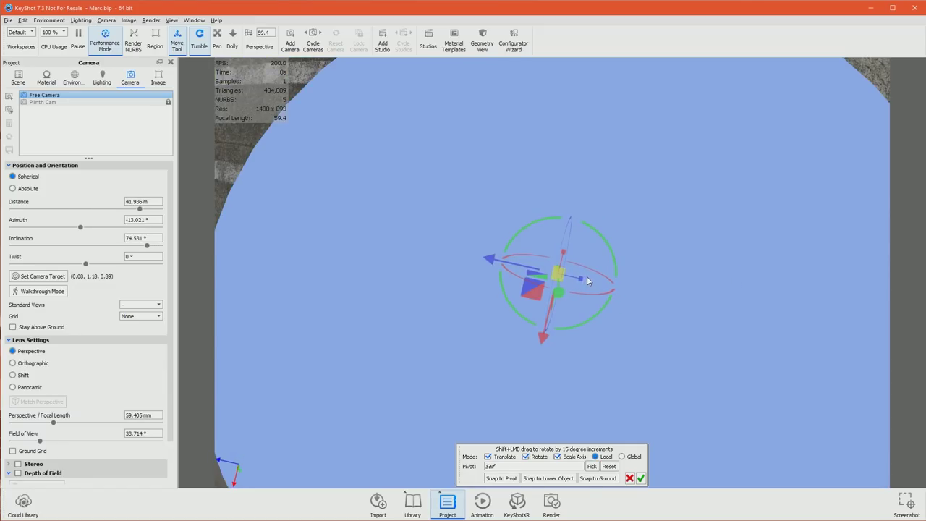
scroll(588, 276, "up", 8)
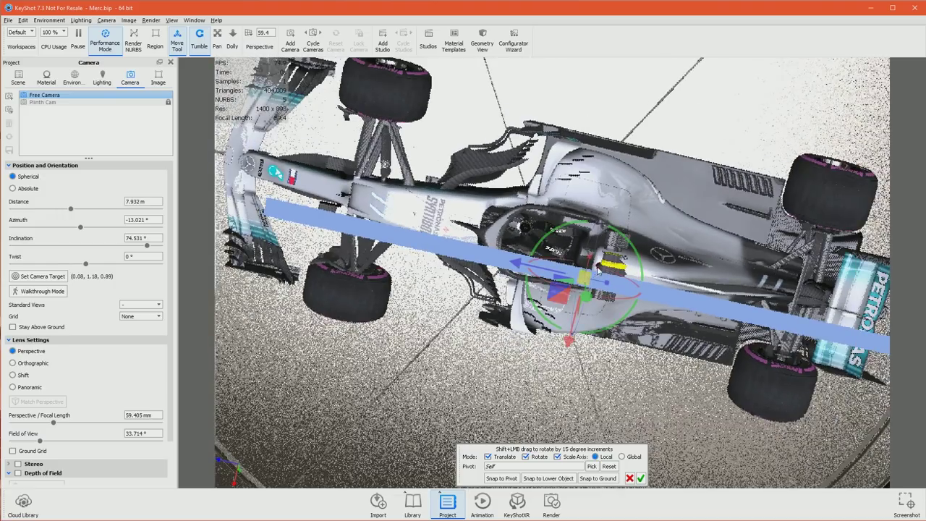
left_click_drag(597, 269, 578, 282)
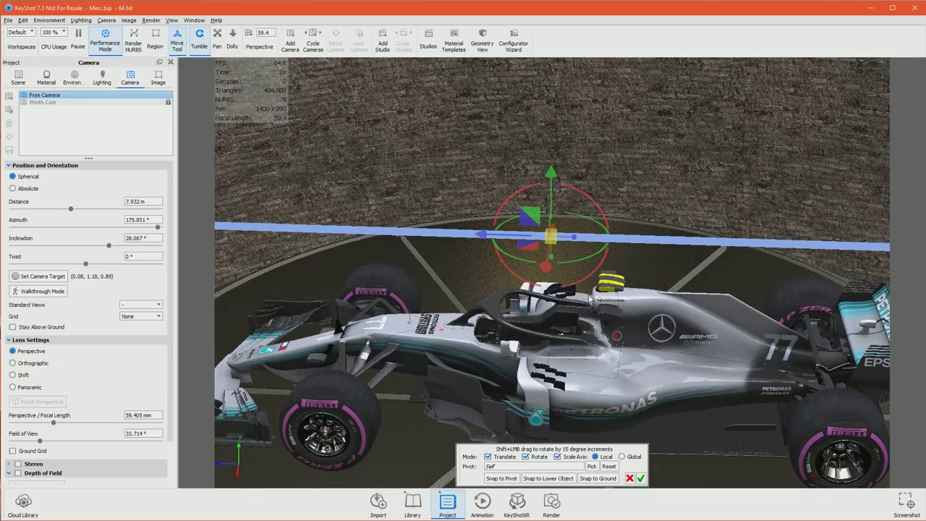
scroll(586, 318, "down", 5)
scroll(589, 326, "up", 2)
left_click_drag(583, 341, 586, 331)
scroll(587, 334, "up", 2)
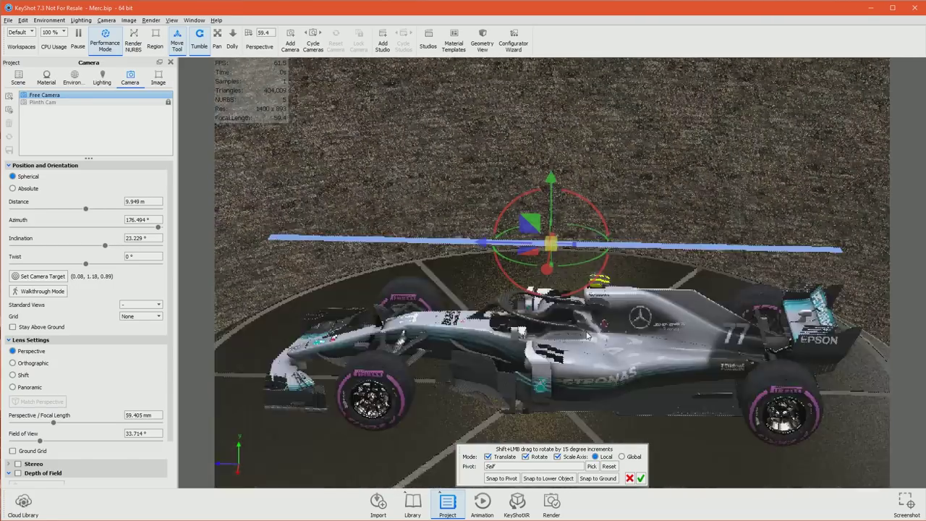
left_click_drag(635, 313, 636, 291)
mouse_move(635, 285)
left_mouse_down()
mouse_move(622, 290)
mouse_move(622, 267)
mouse_move(627, 276)
left_mouse_up()
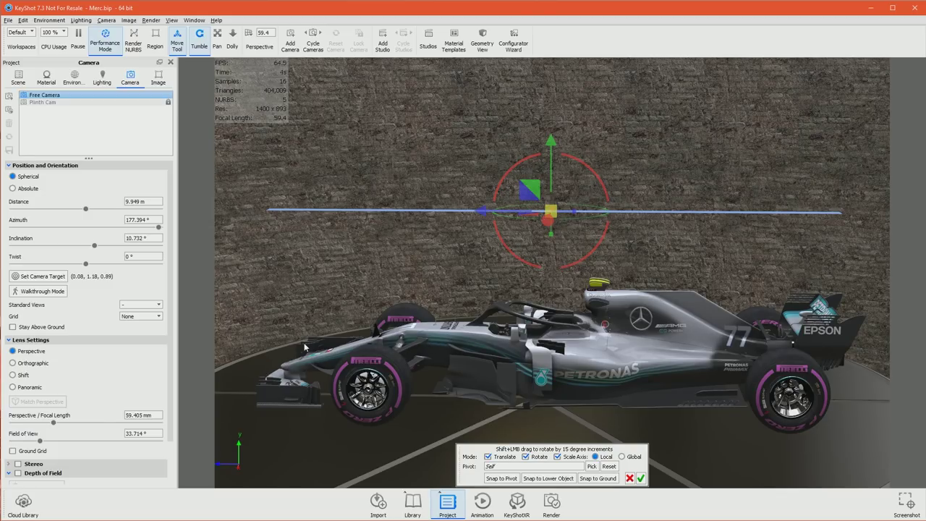
left_click_drag(657, 168, 648, 238)
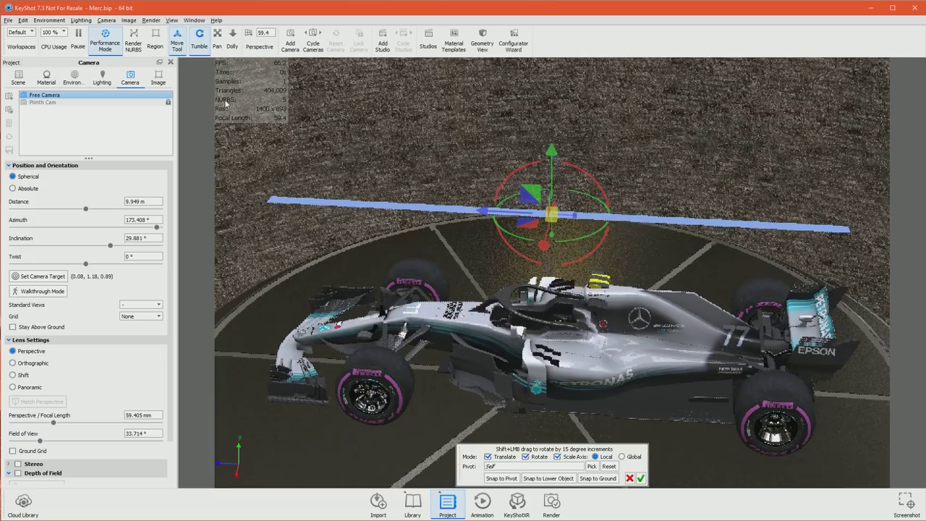
left_click(19, 78)
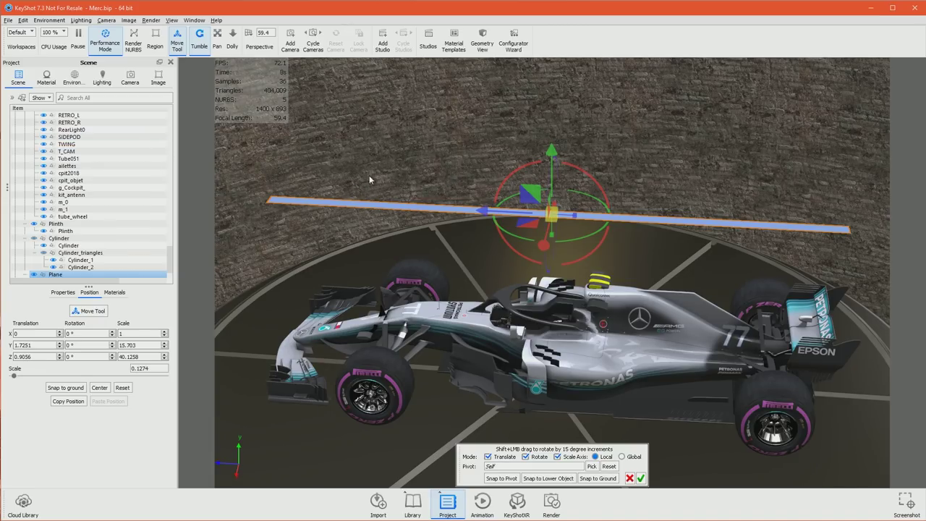
Apply the Plane's transform changes.
left_click(640, 478)
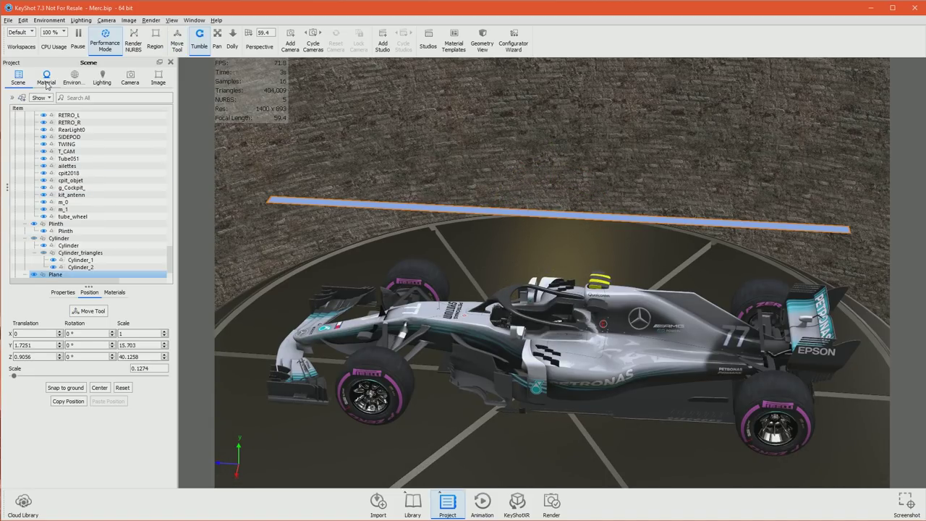
scroll(171, 221, "up", 10)
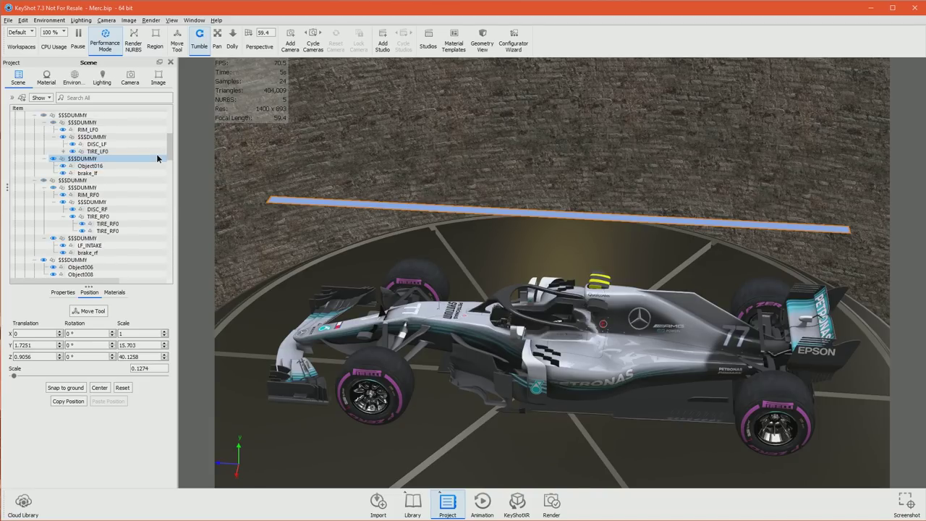
left_click_drag(168, 148, 169, 281)
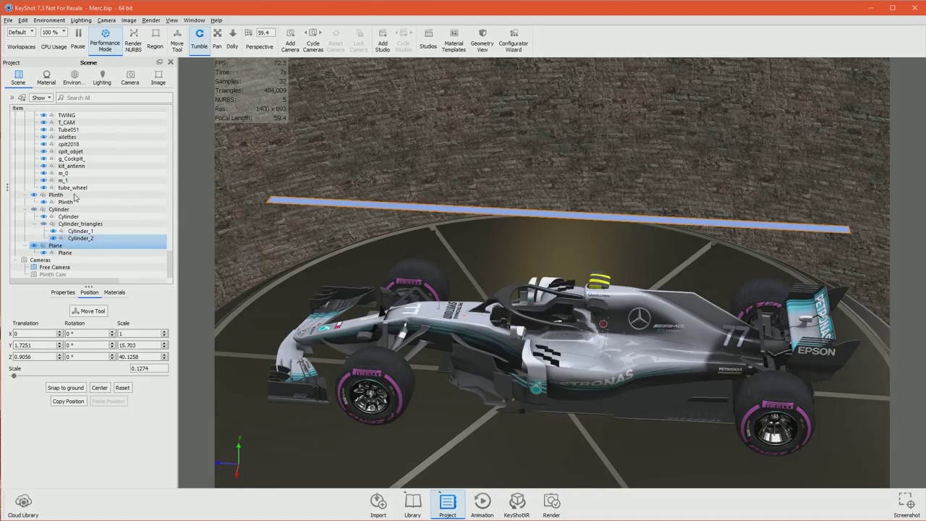
Drag the Emissive White light material from the library onto the strip and open its Material Graph.
left_click(47, 79)
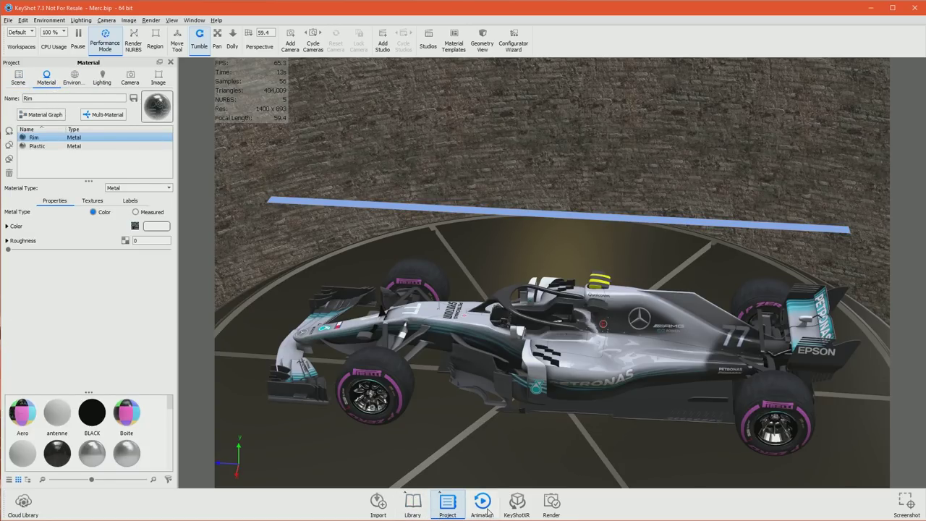
left_click(420, 508)
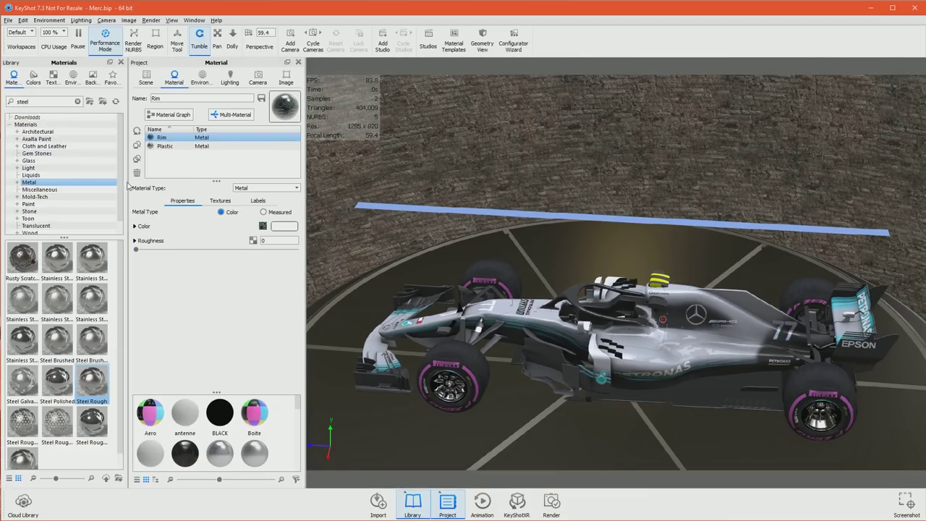
left_click(35, 169)
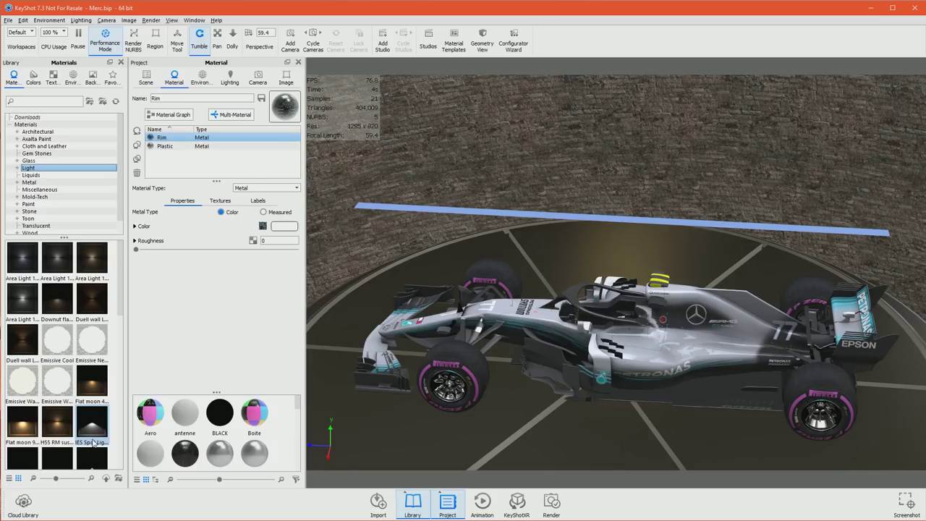
mouse_move(93, 442)
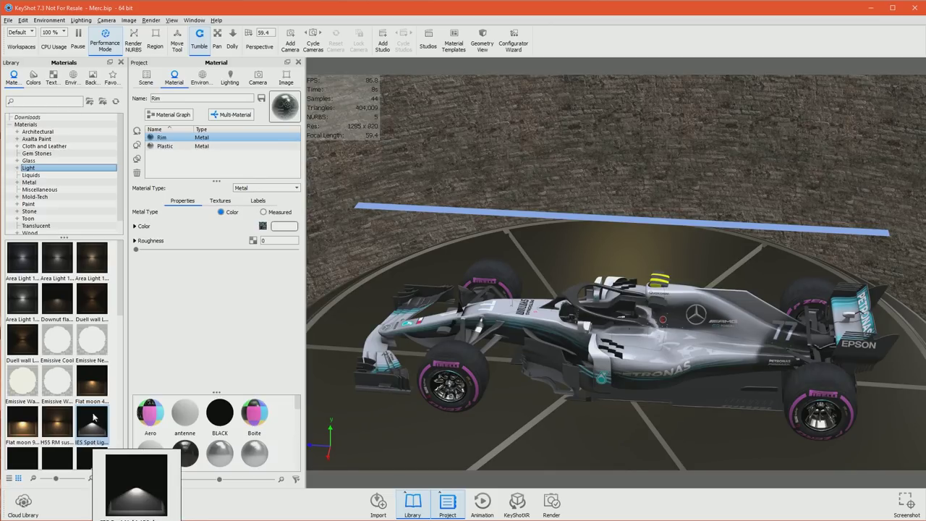
scroll(31, 326, "down", 5)
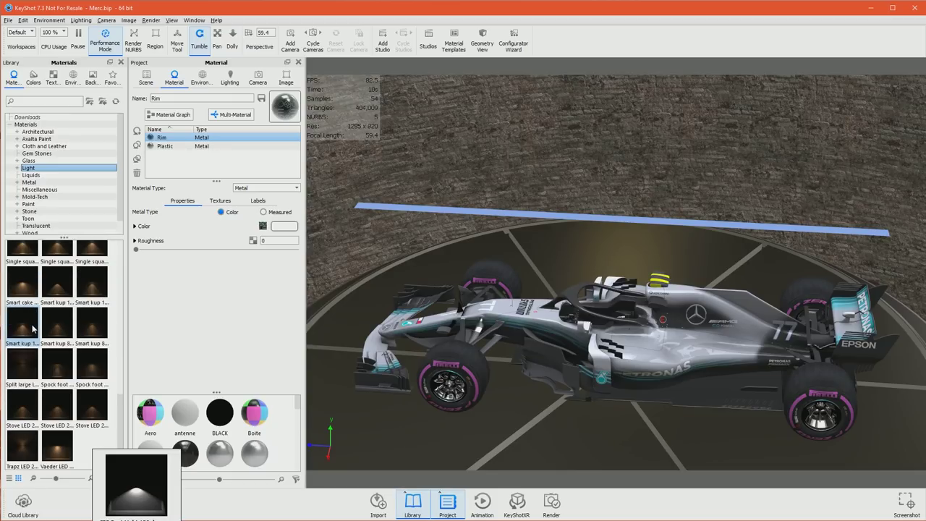
scroll(33, 327, "up", 5)
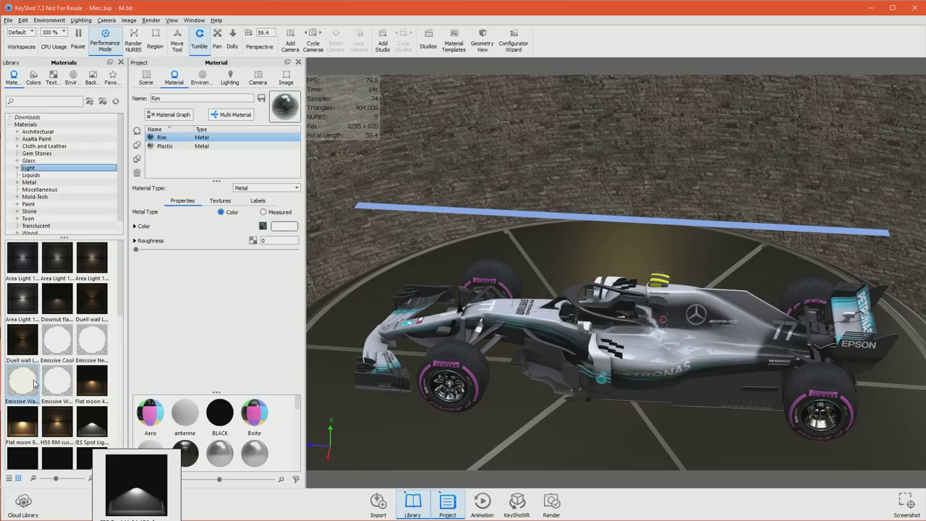
mouse_move(55, 385)
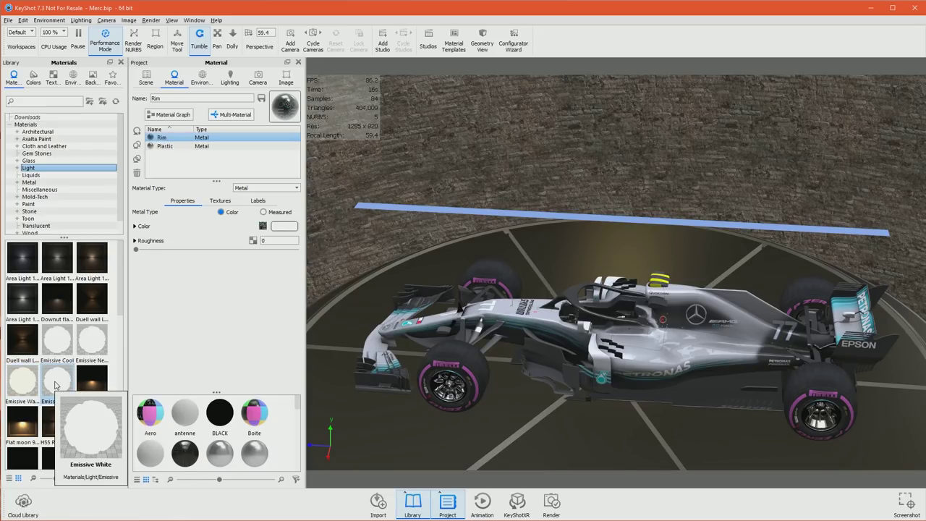
left_click_drag(55, 385, 414, 214)
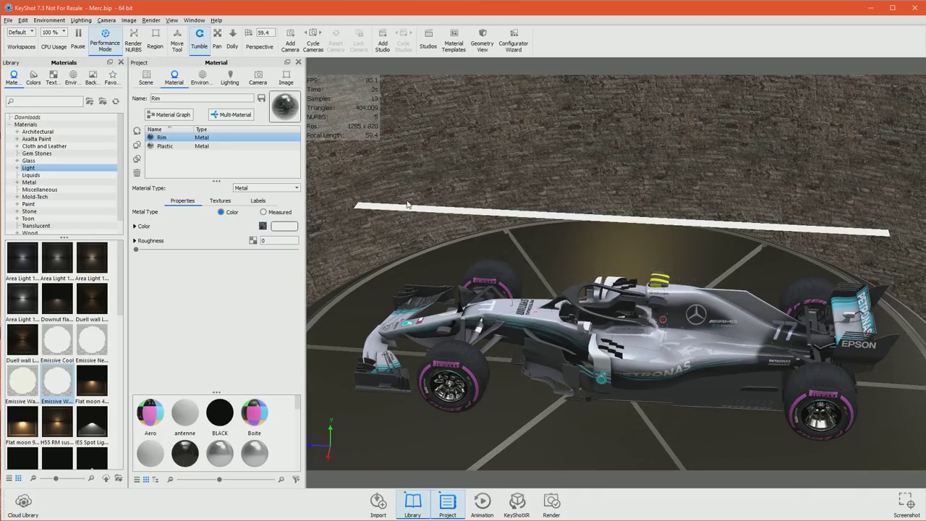
right_click(407, 205)
left_click(449, 225)
Set the strip's intensity to 5, hide it from camera but keep it visible in reflections.
left_click_drag(813, 85, 349, 68)
left_click(439, 157)
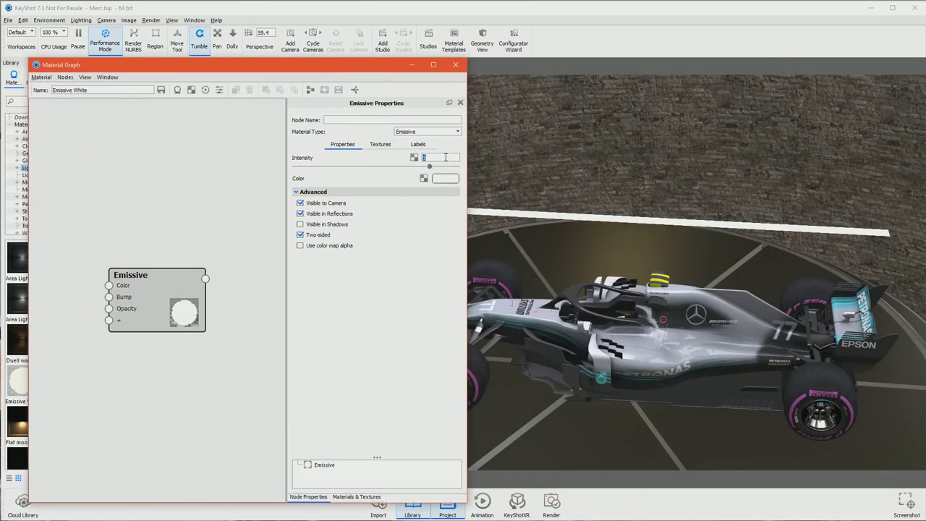
left_click(338, 214)
left_click(325, 213)
left_click(325, 203)
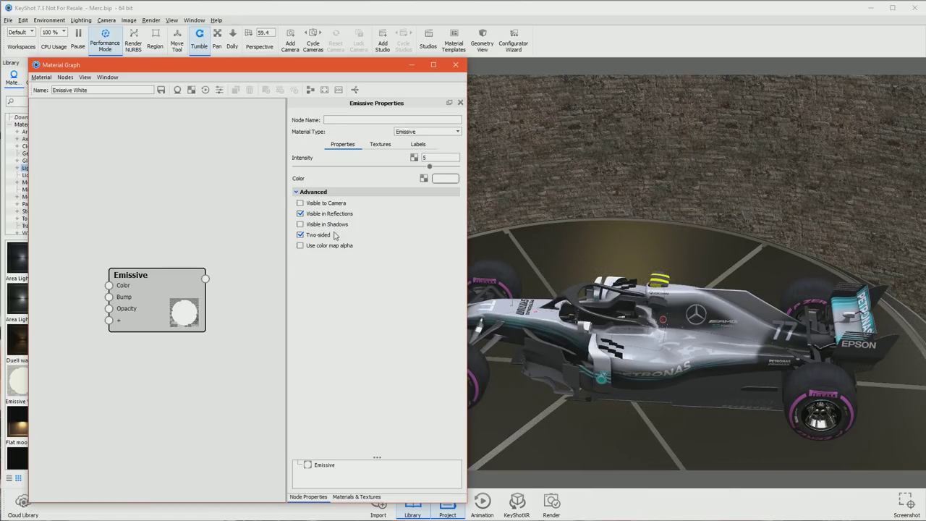
left_click(455, 65)
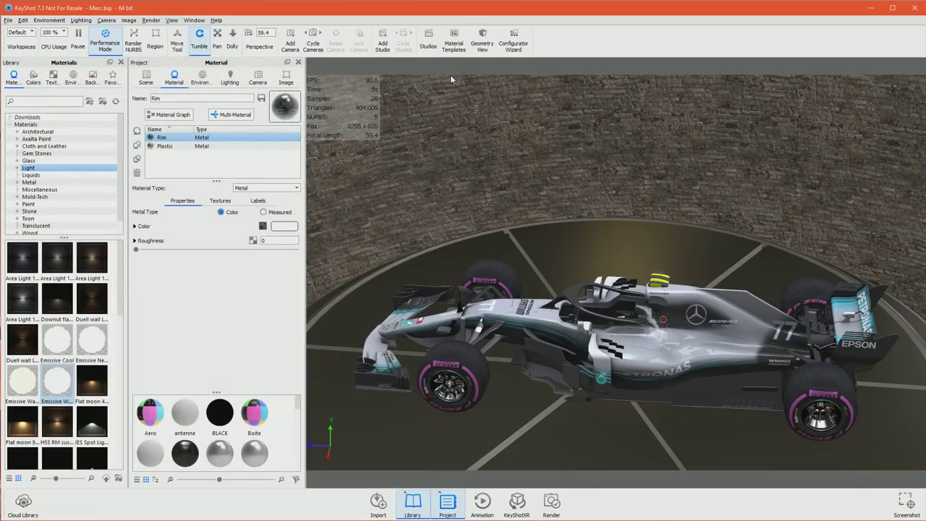
left_click(152, 82)
Turn off Performance Mode for full-quality rendering, comparing the result with undo and redo.
left_click(105, 37)
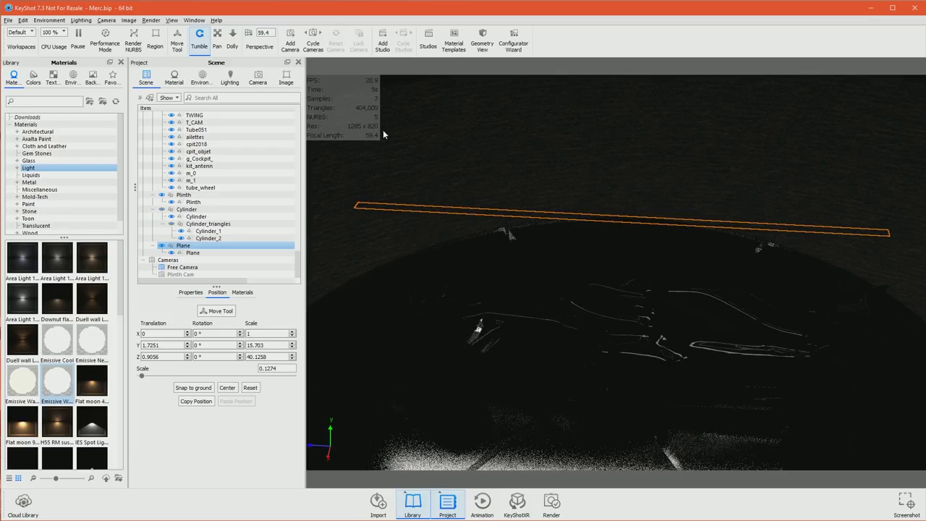
key("ctrl+z")
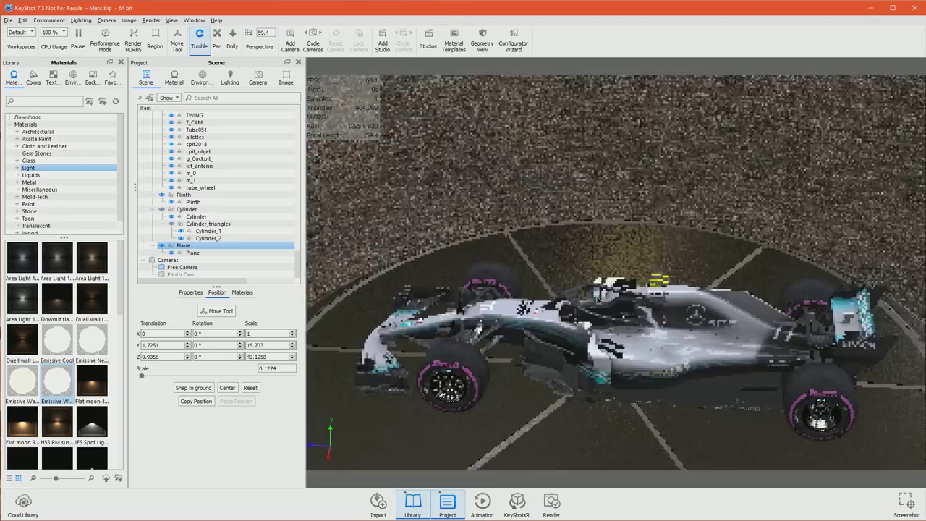
key("ctrl+y")
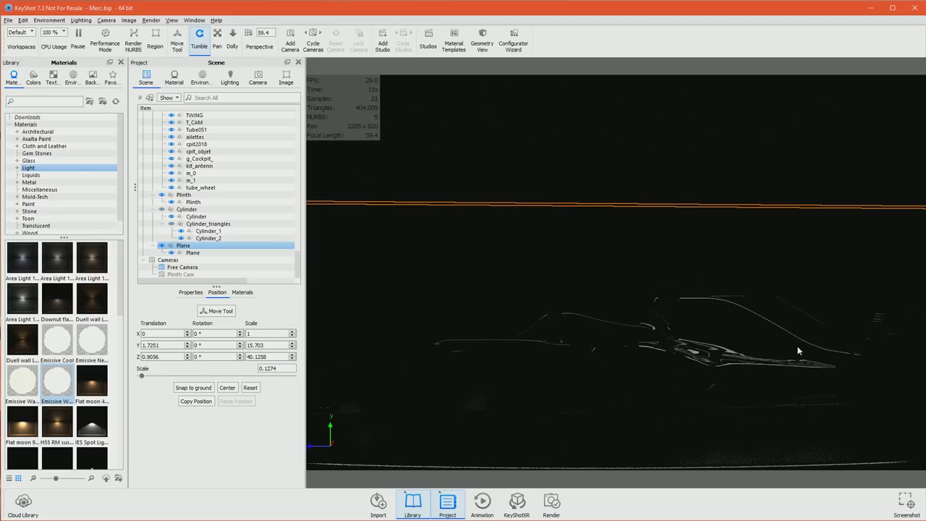
right_click(199, 247)
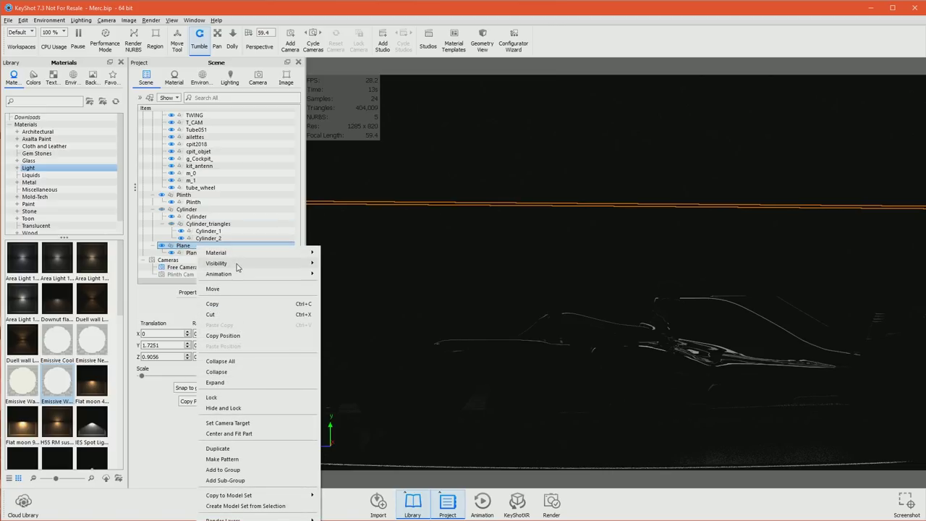
Raise the Plane's emissive intensity to 10 and slightly higher, then close the Material Graph.
mouse_move(236, 264)
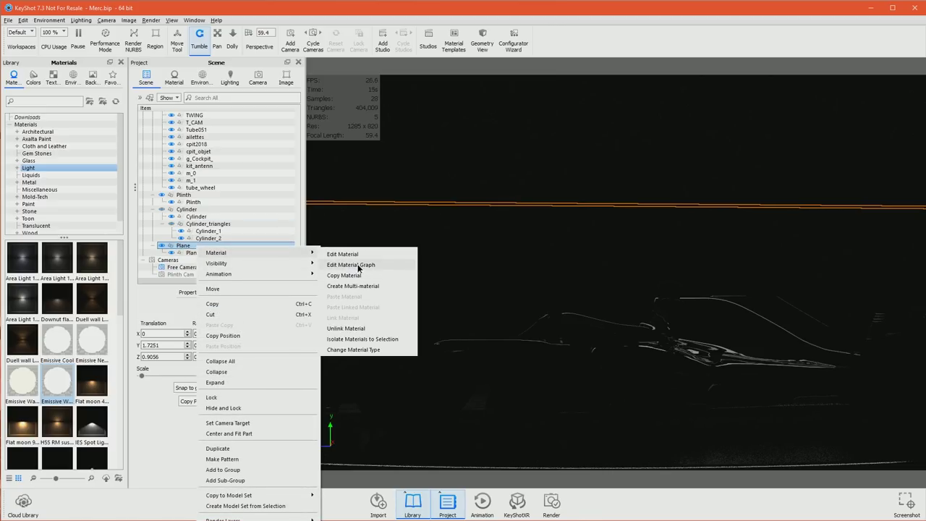
left_click(359, 265)
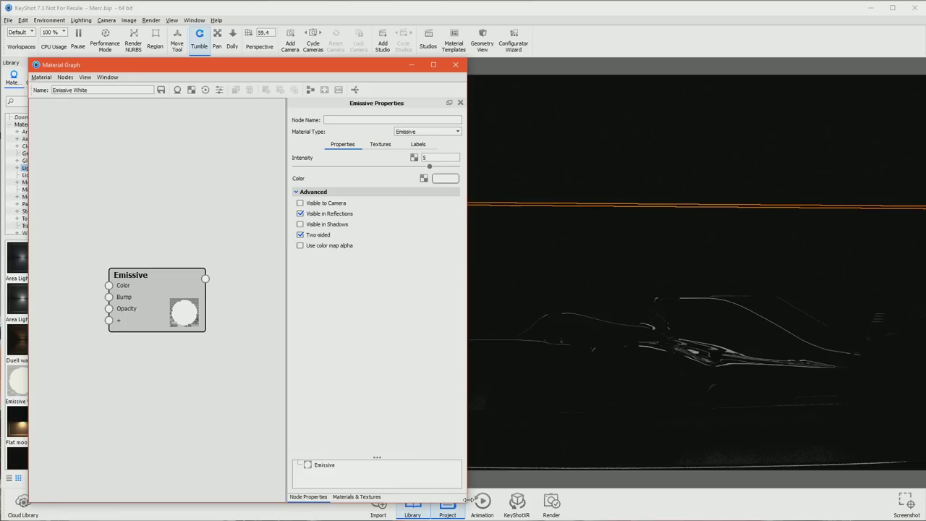
left_click_drag(464, 502, 327, 466)
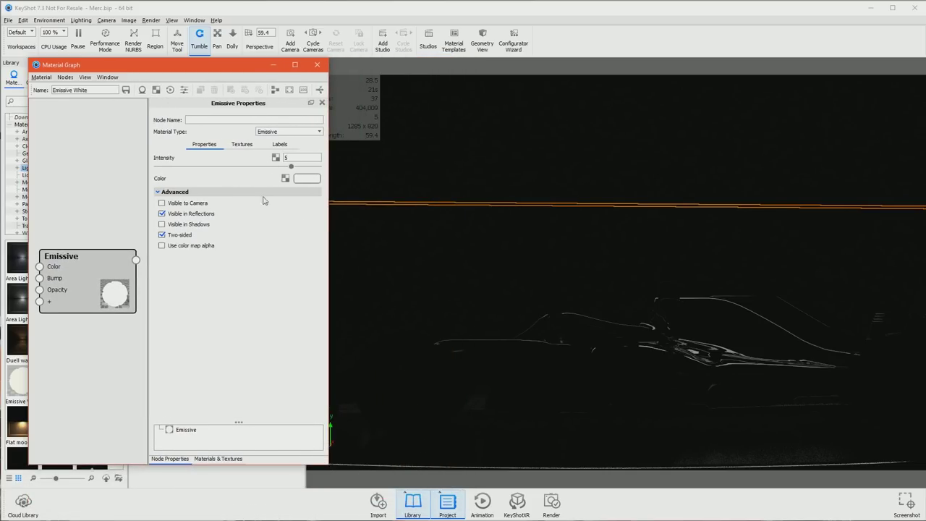
left_click(296, 159)
type("10")
key("Return")
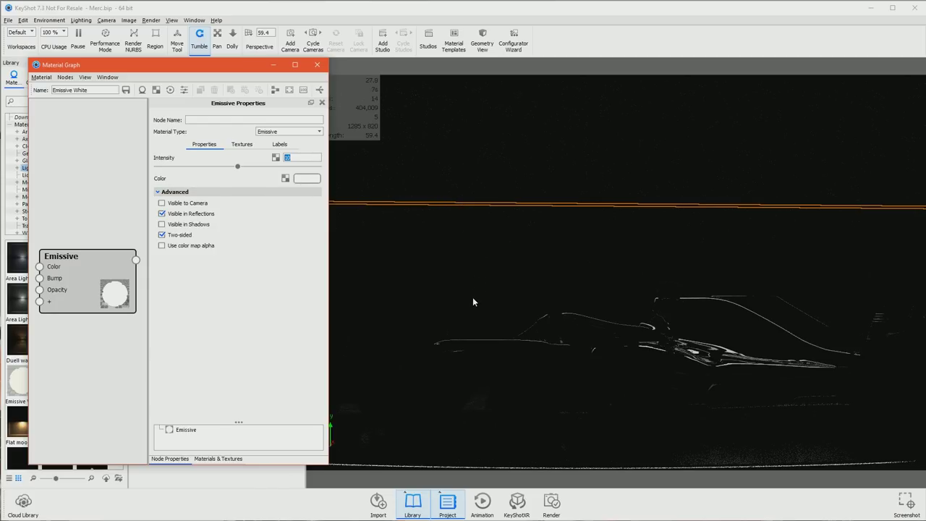
left_click(304, 167)
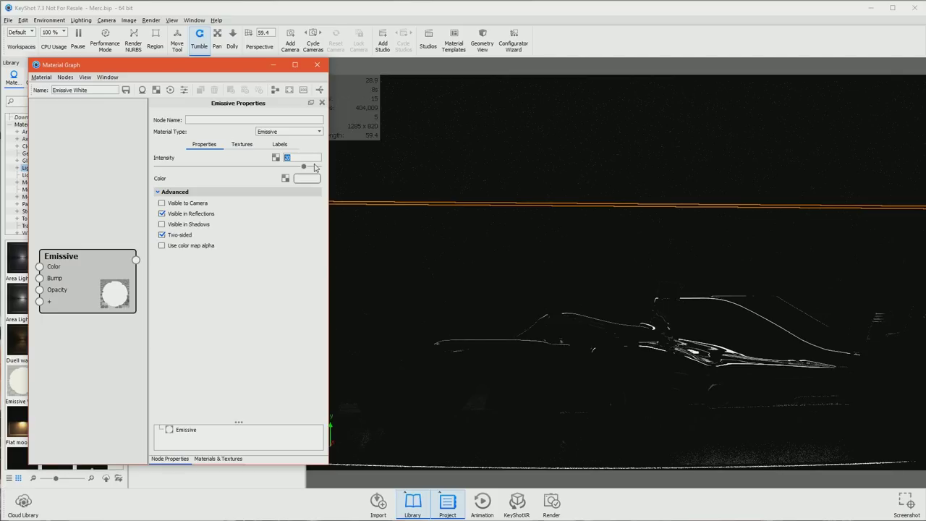
left_click(317, 64)
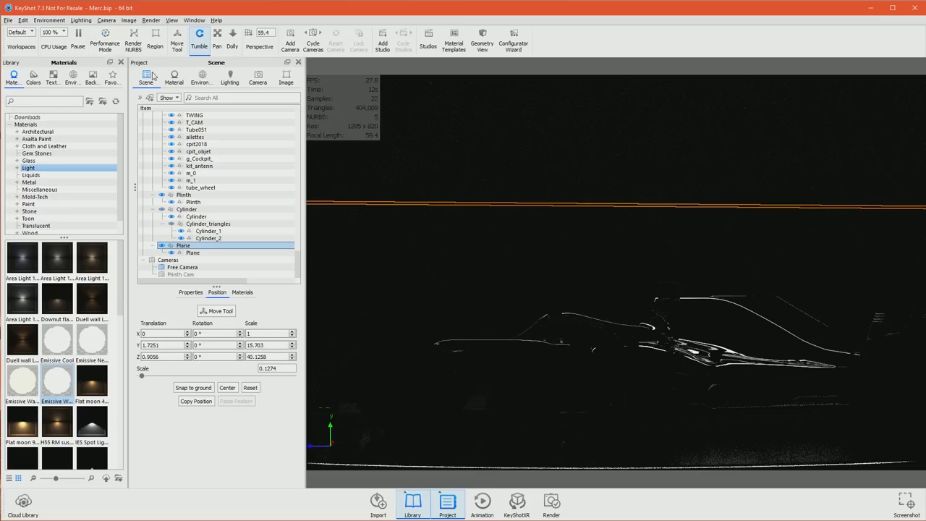
Turn Performance Mode back on and orbit above the car to view the cylinder room.
left_click(105, 39)
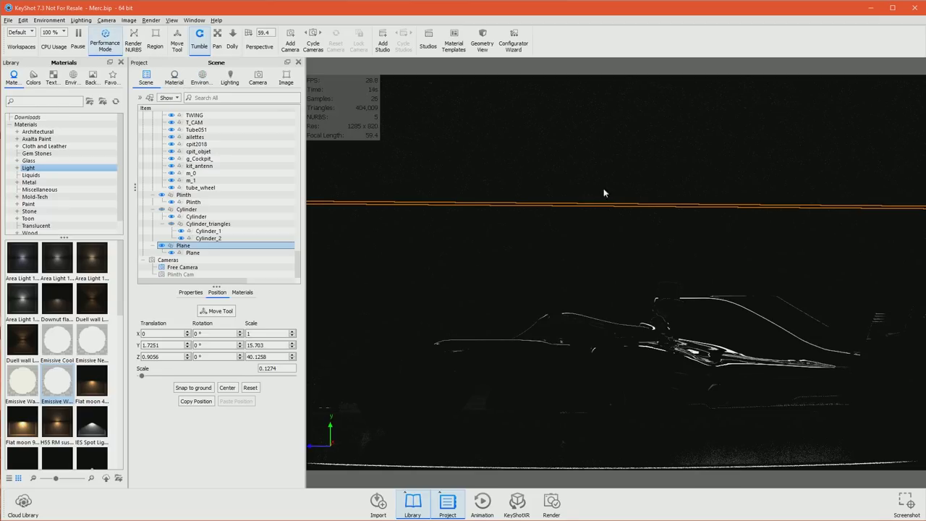
left_click_drag(646, 236, 404, 289)
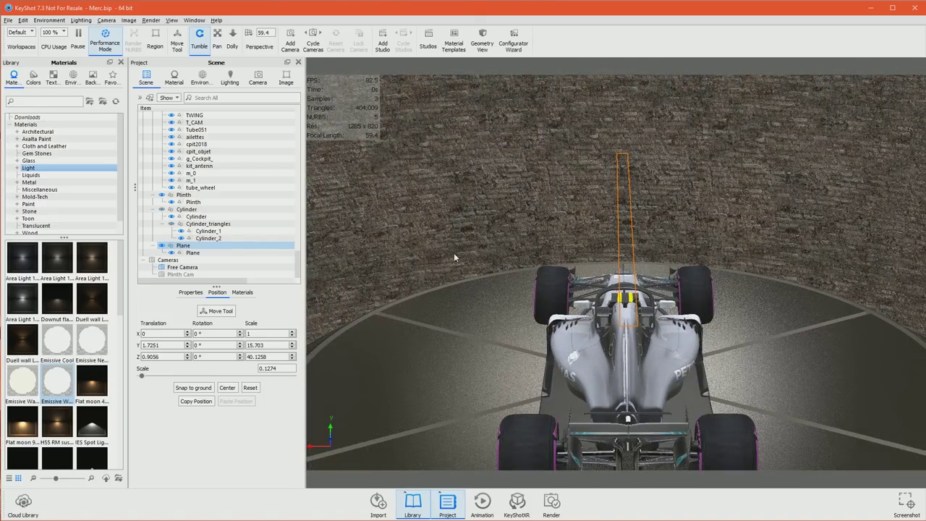
left_click_drag(468, 250, 698, 270)
scroll(680, 266, "up", 10)
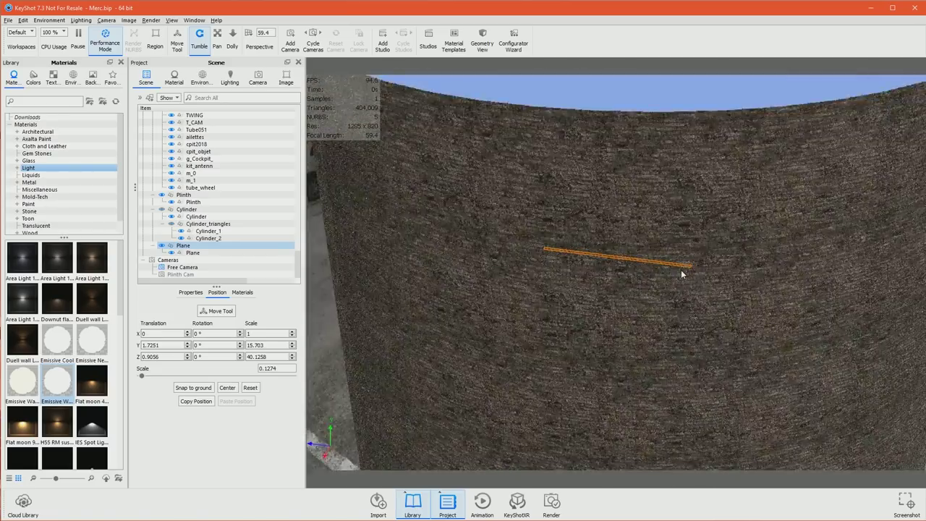
scroll(681, 269, "down", 8)
mouse_move(682, 282)
left_mouse_down()
mouse_move(676, 343)
mouse_move(676, 289)
left_mouse_up()
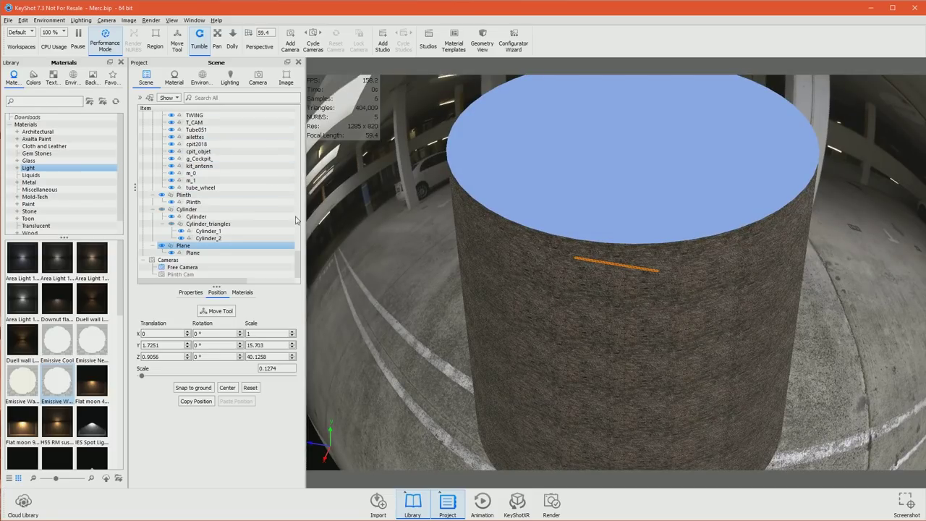
left_click_drag(298, 261, 307, 115)
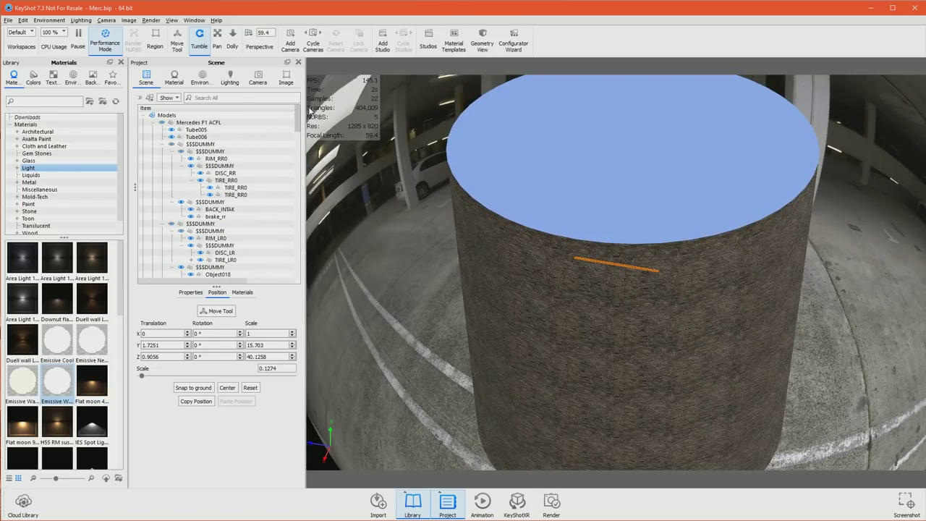
Select the Cylinder in the scene tree and set its scale to 30.
left_click(154, 123)
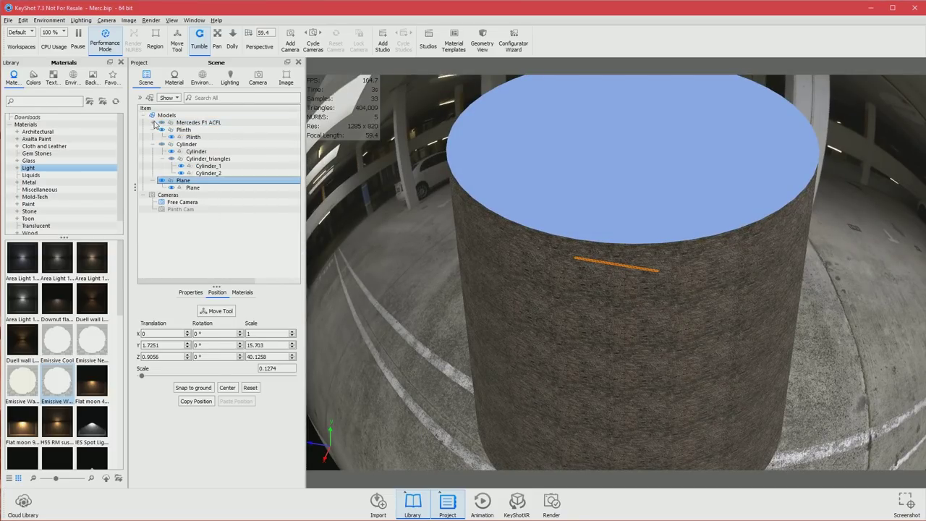
left_click(197, 147)
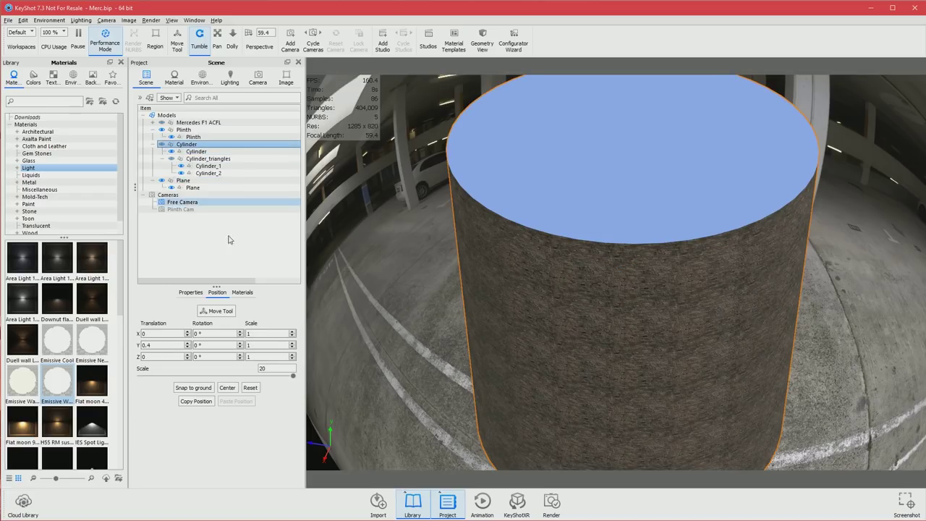
double_click(259, 368)
type("30")
key("Return")
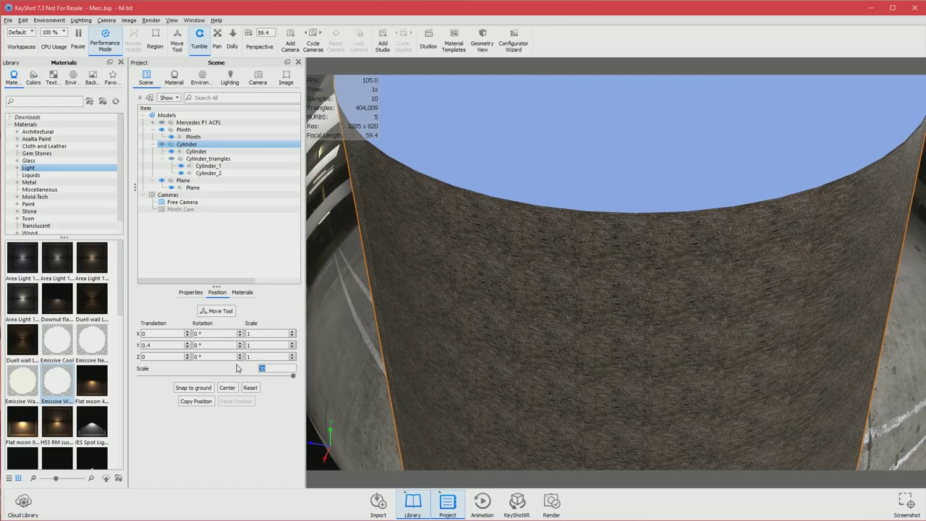
left_click_drag(527, 290, 405, 195)
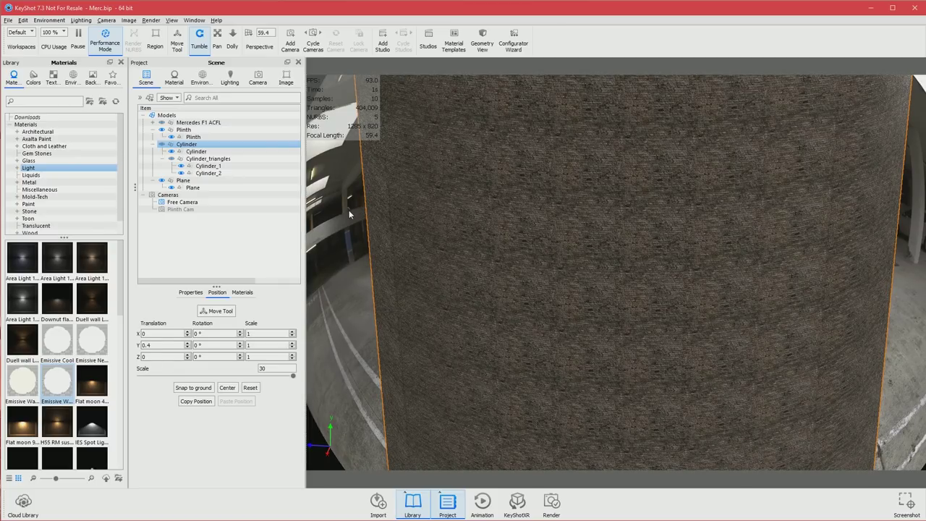
left_click(201, 78)
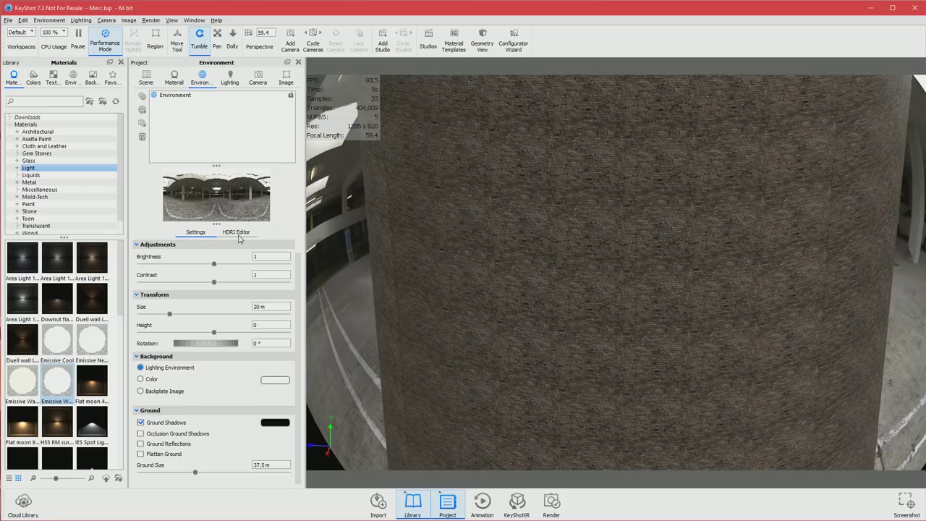
Replace the environment HDRI image with a plain colour (4000 x 2000, brightness 0.5).
left_click(149, 380)
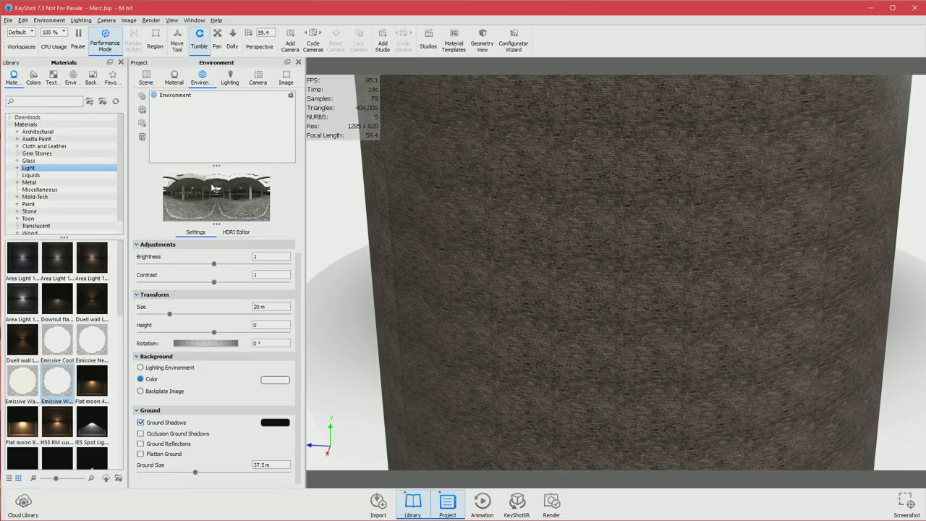
left_click(235, 231)
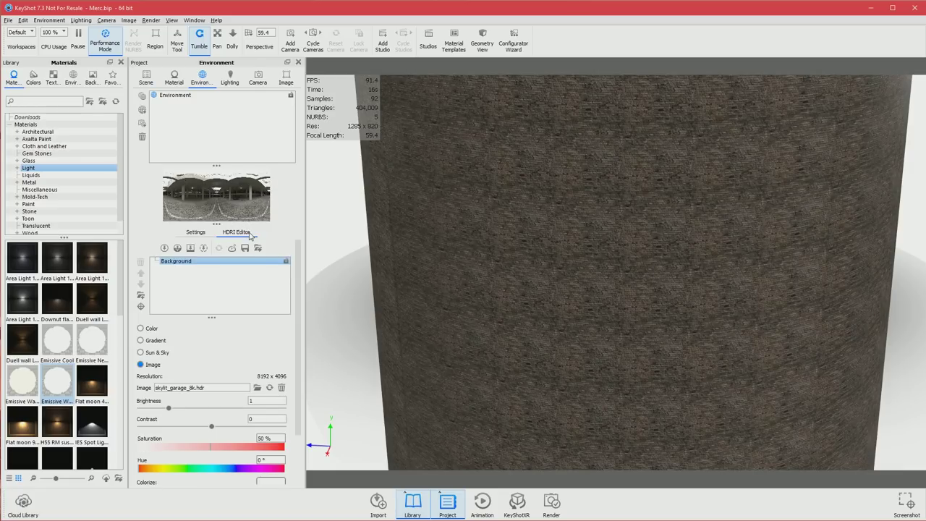
left_click(154, 329)
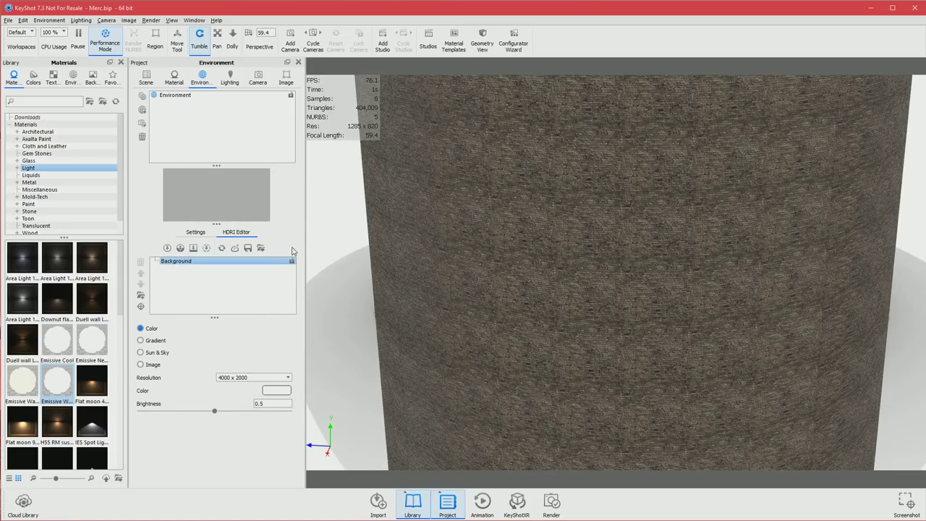
left_click_drag(544, 326, 571, 275)
scroll(573, 280, "down", 5)
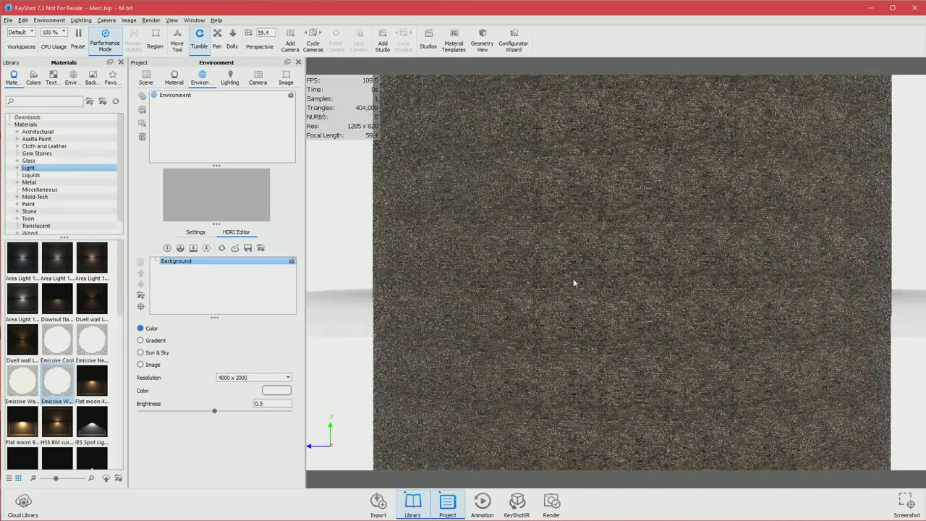
scroll(583, 282, "up", 1)
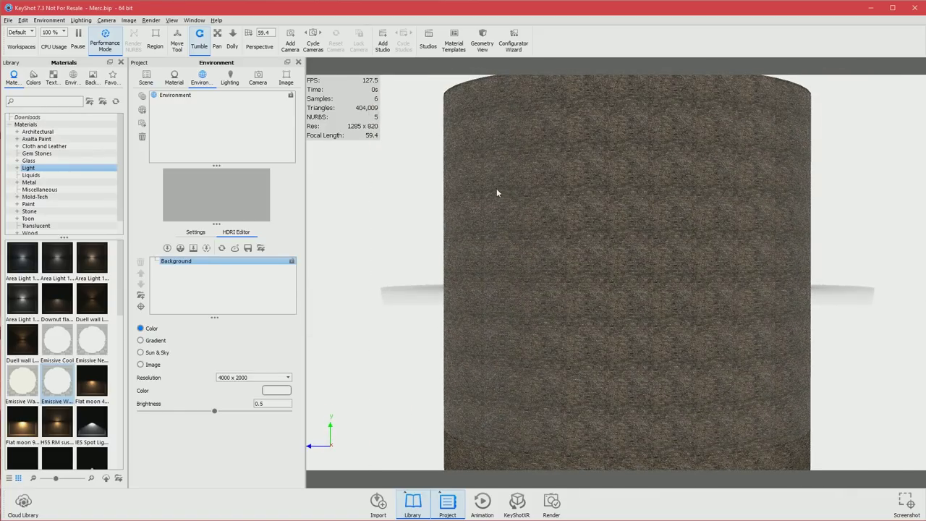
left_click(147, 78)
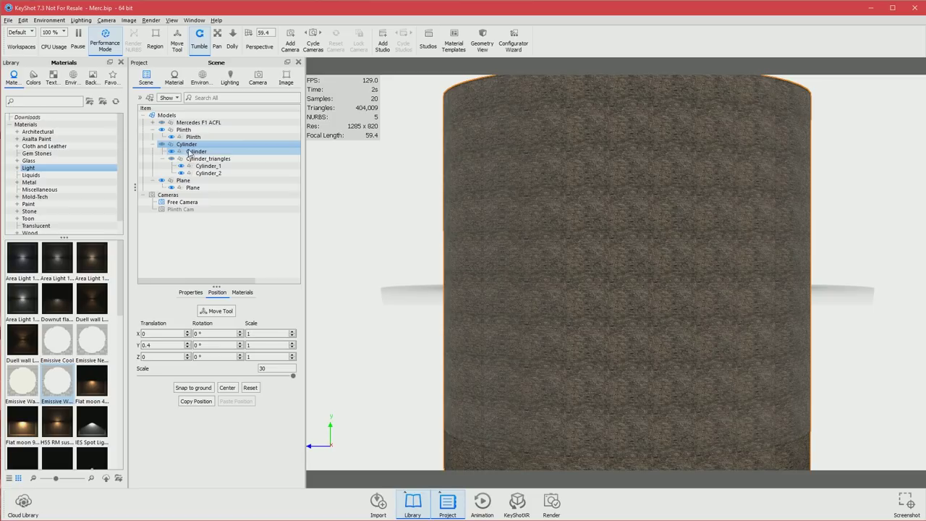
Lower the stone cylinder along Y to a translation of -11.4455 and confirm.
left_click(177, 41)
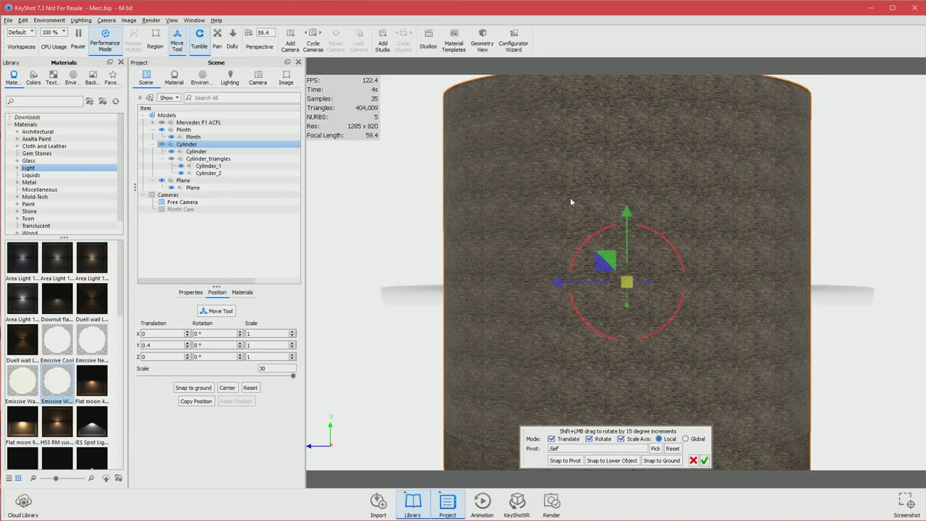
left_click_drag(629, 214, 616, 360)
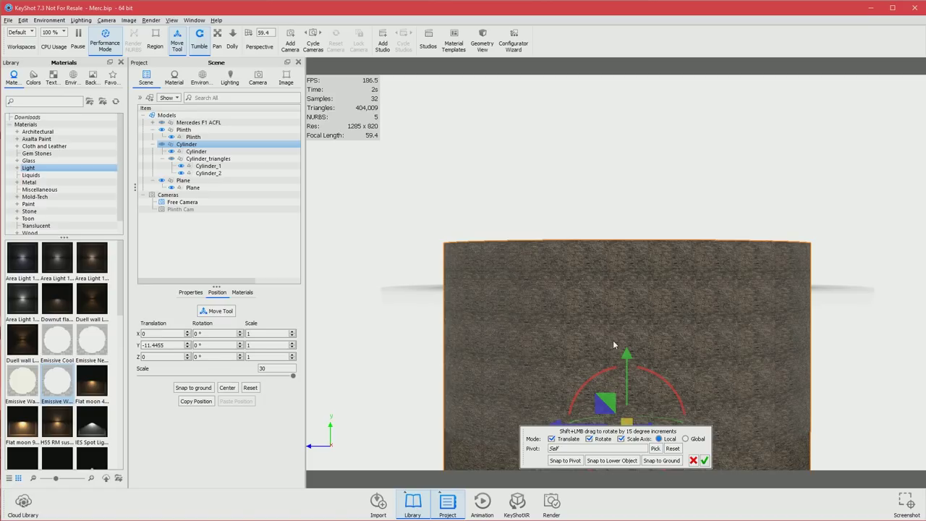
left_click(22, 22)
left_click(704, 460)
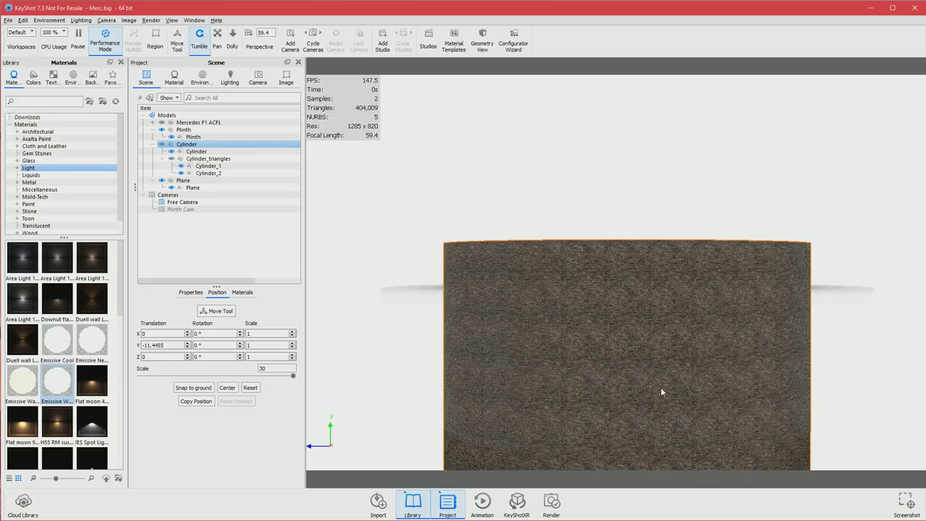
left_click(24, 20)
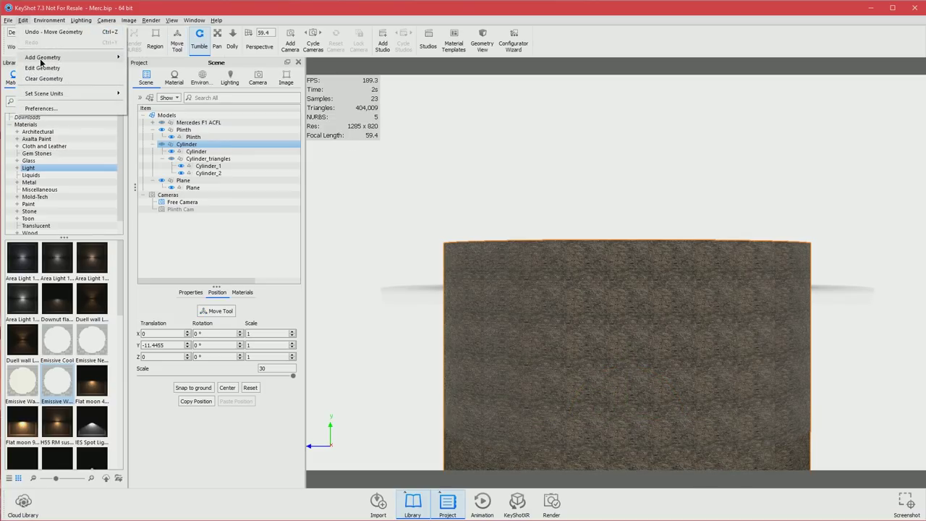
Add a Ground Plane to the scene and open its Material Graph.
mouse_move(43, 60)
left_click(159, 59)
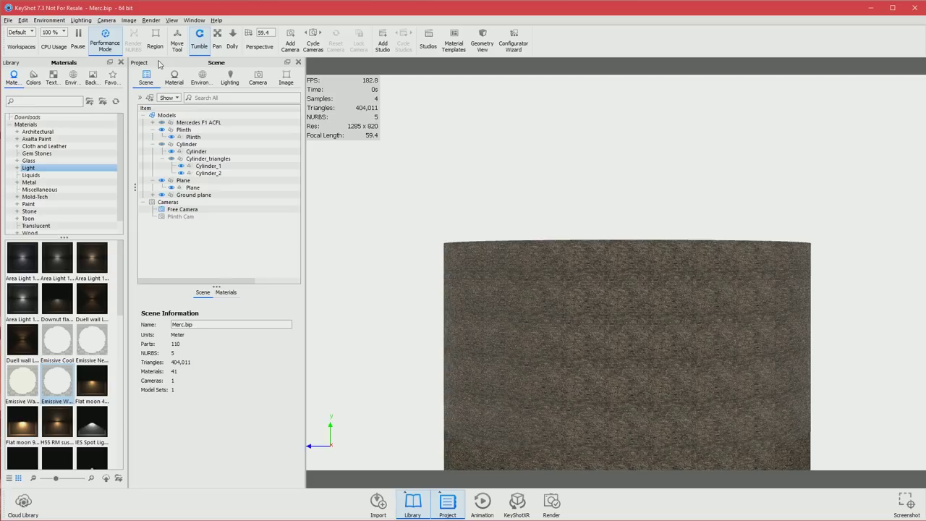
left_click(192, 195)
right_click(192, 196)
mouse_move(230, 205)
left_click(344, 215)
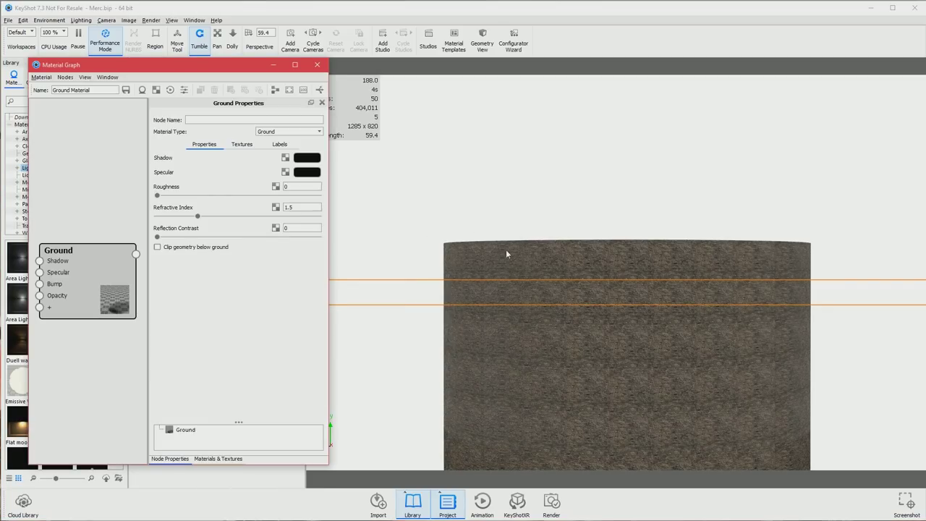
Enable Clip geometry below ground on the Ground material and tilt the view down onto the floor.
left_click(164, 247)
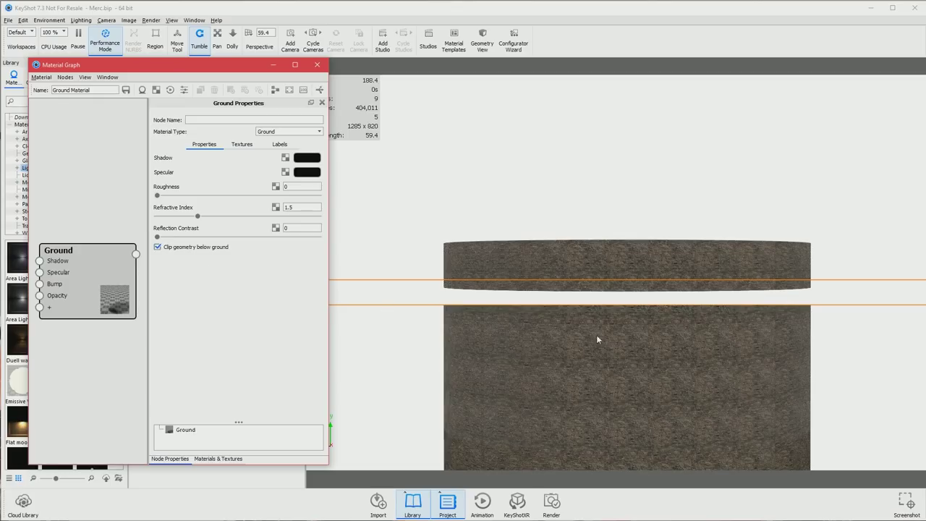
left_click(706, 213)
left_click_drag(706, 213, 730, 344)
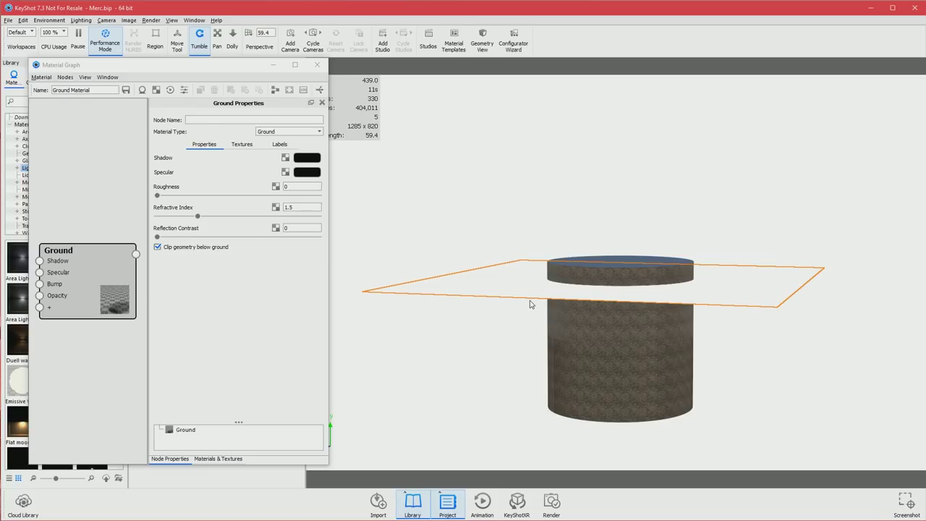
left_click(609, 318)
Scale Cylinder_triangles to 3.3229 in X and Z and raise it to Y 0.3771.
left_click(317, 65)
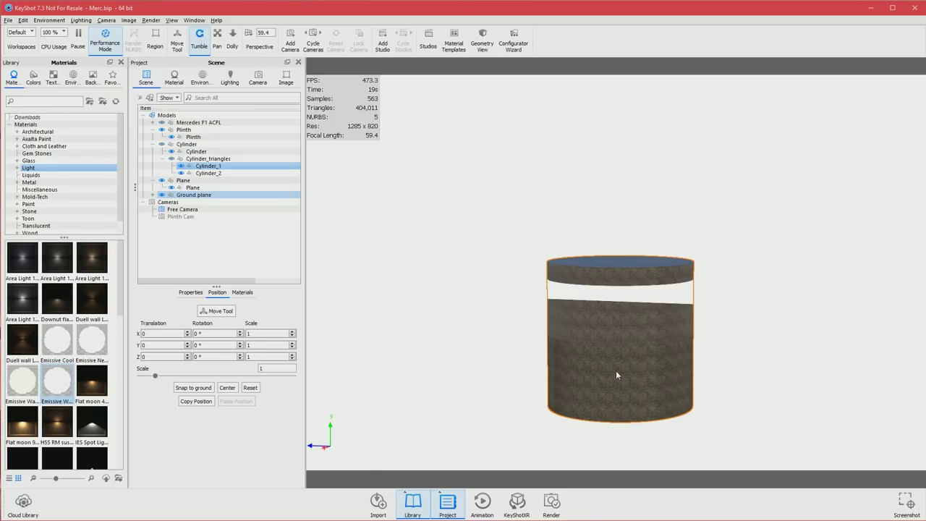
left_click(206, 152)
left_click(207, 159)
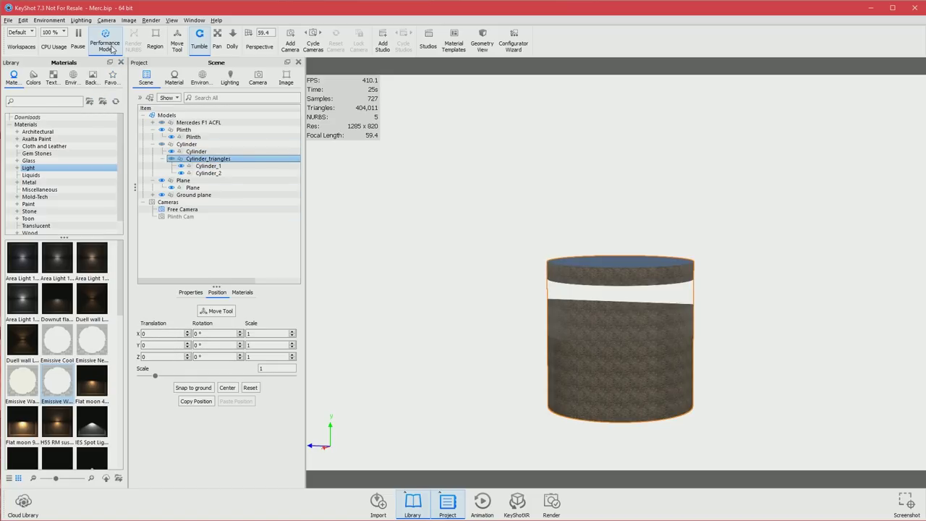
left_click(177, 43)
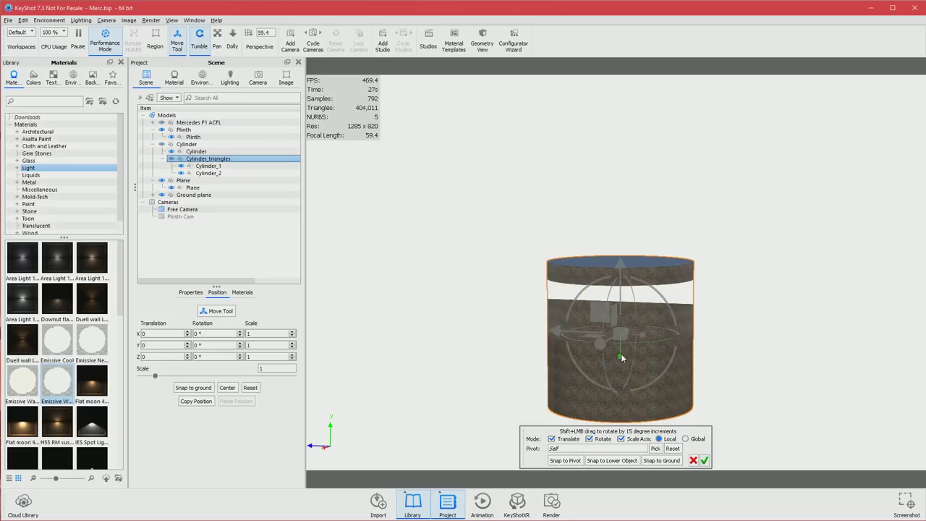
left_click_drag(620, 359, 620, 345)
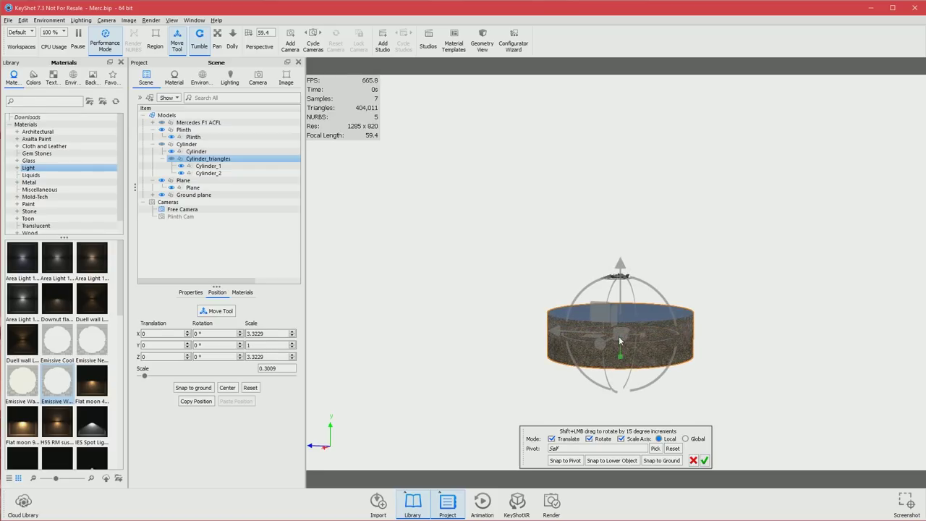
left_click_drag(620, 267, 628, 213)
left_click_drag(627, 344, 624, 348)
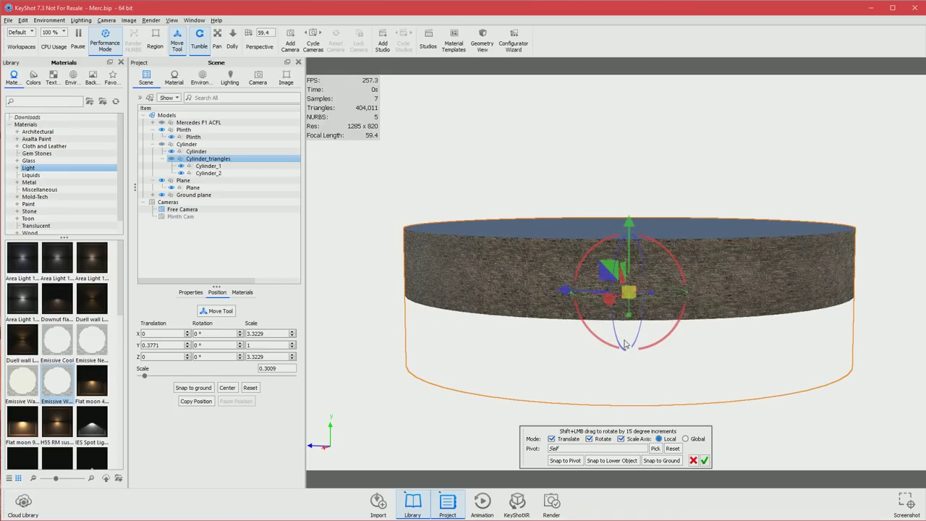
left_click(703, 461)
Zoom in on the car and select both the Plinth and Mercedes F1 ACFL.
scroll(682, 376, "up", 3)
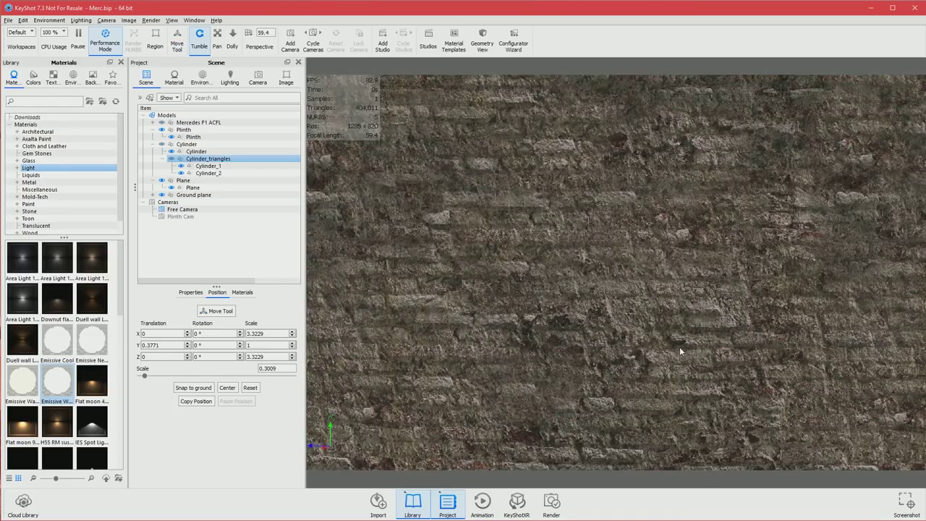
scroll(679, 346, "down", 5)
scroll(671, 234, "down", 2)
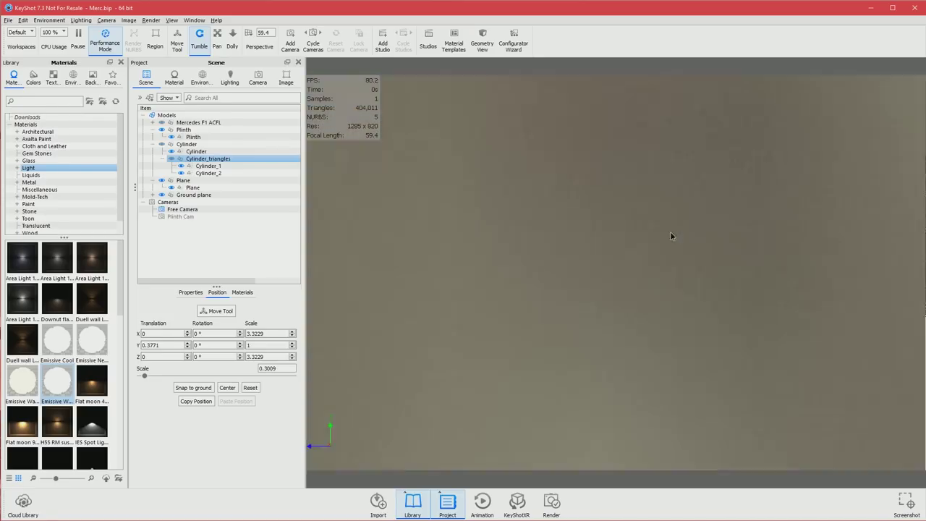
scroll(652, 277, "up", 3)
scroll(652, 277, "up", 1)
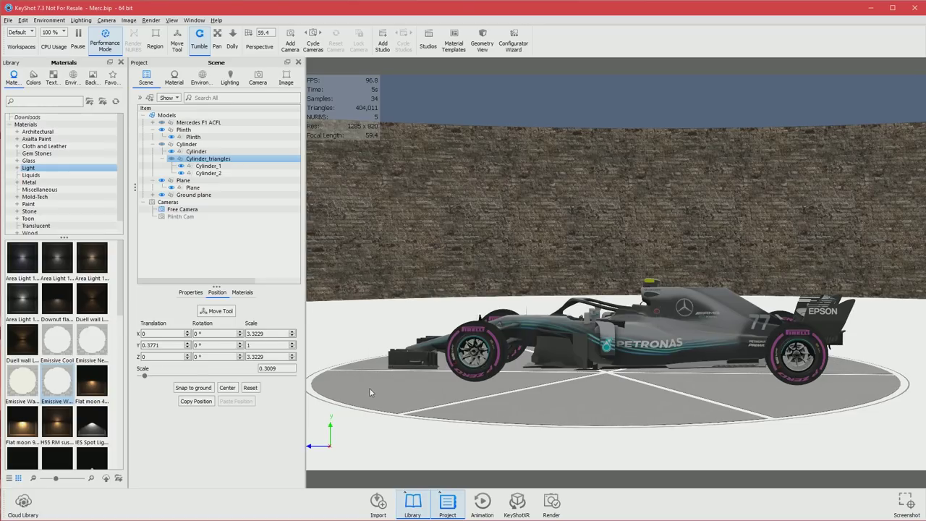
left_click(348, 340)
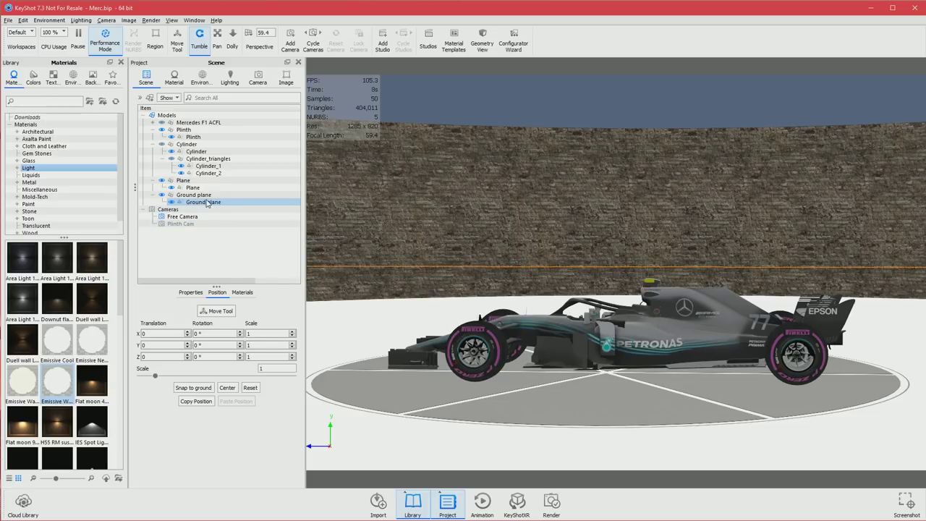
left_click(376, 385)
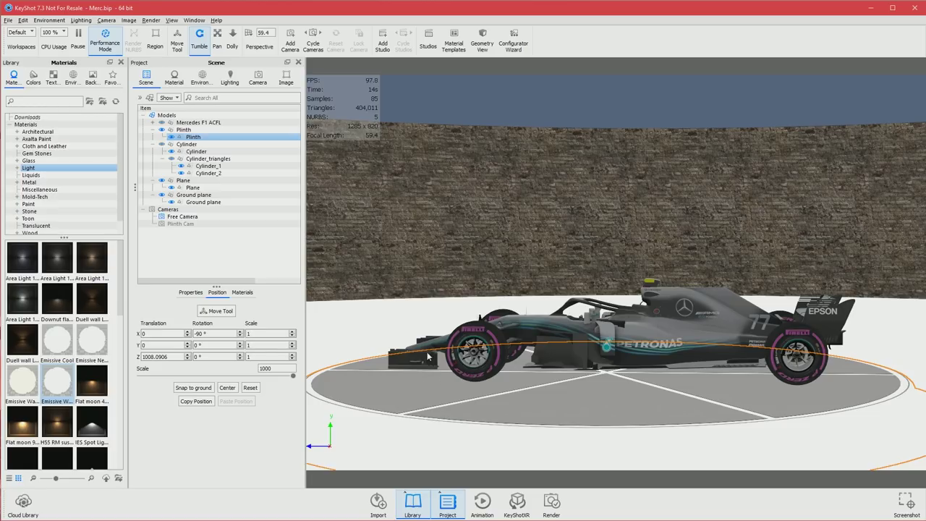
left_click(184, 130)
left_click(198, 122, "ctrl")
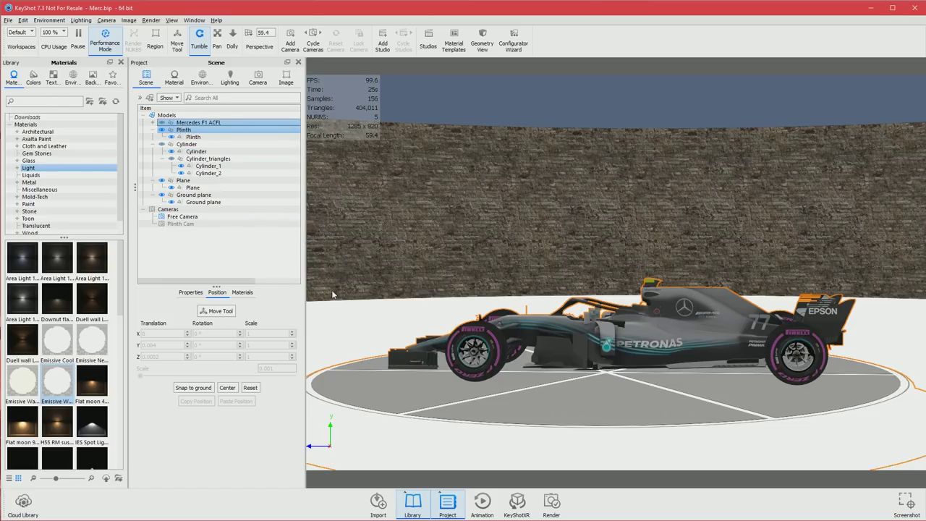
Lift the Mercedes F1 ACFL and Plinth together along Y above the floor.
left_click(177, 42)
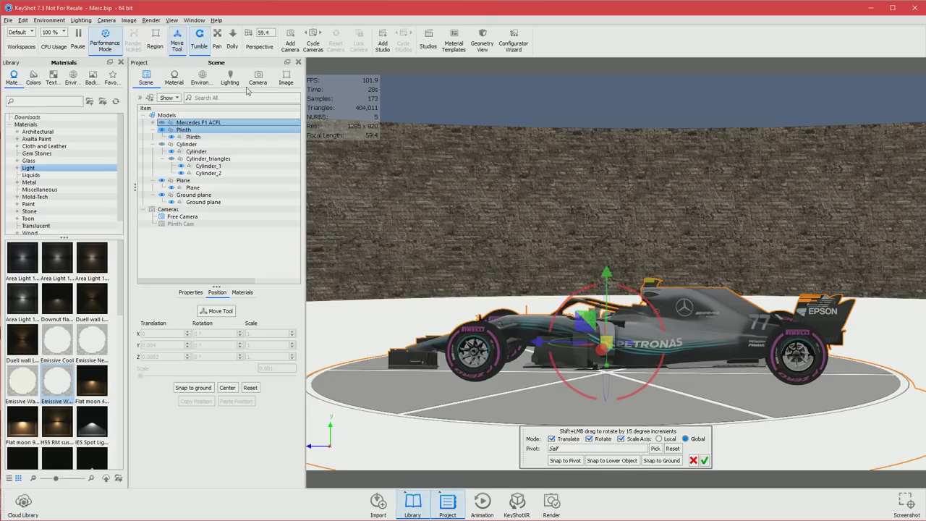
left_click_drag(606, 275, 611, 246)
key("Return")
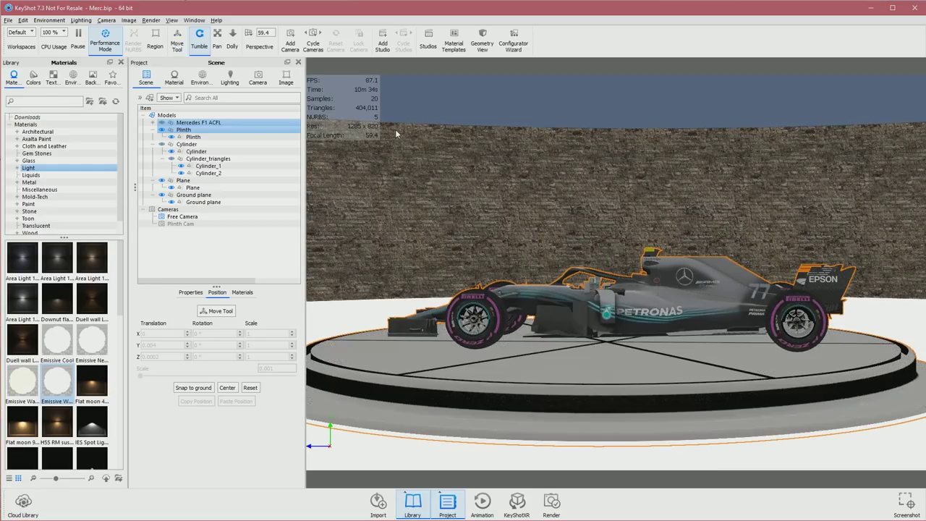
left_click(482, 116)
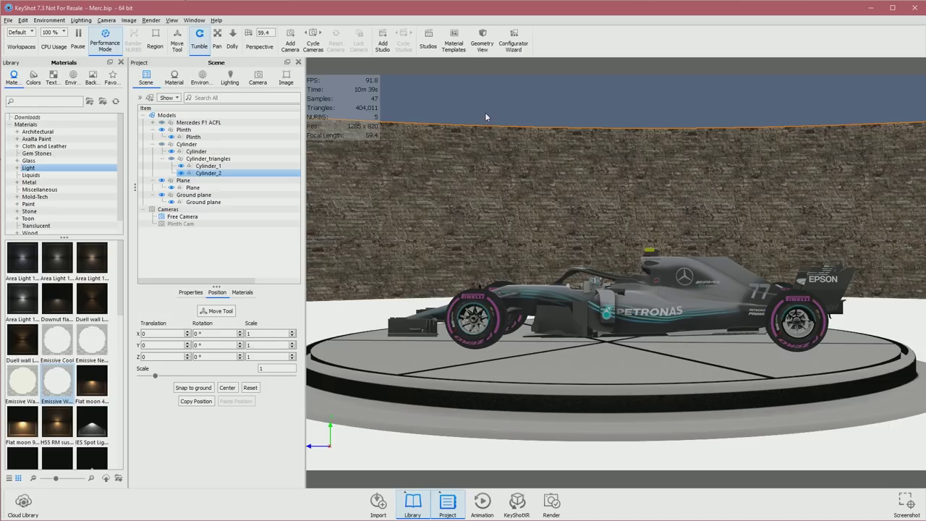
Rename the top disc's material to 'Ceiling' and change its type from Diffuse to Paint.
right_click(486, 116)
left_click(515, 130)
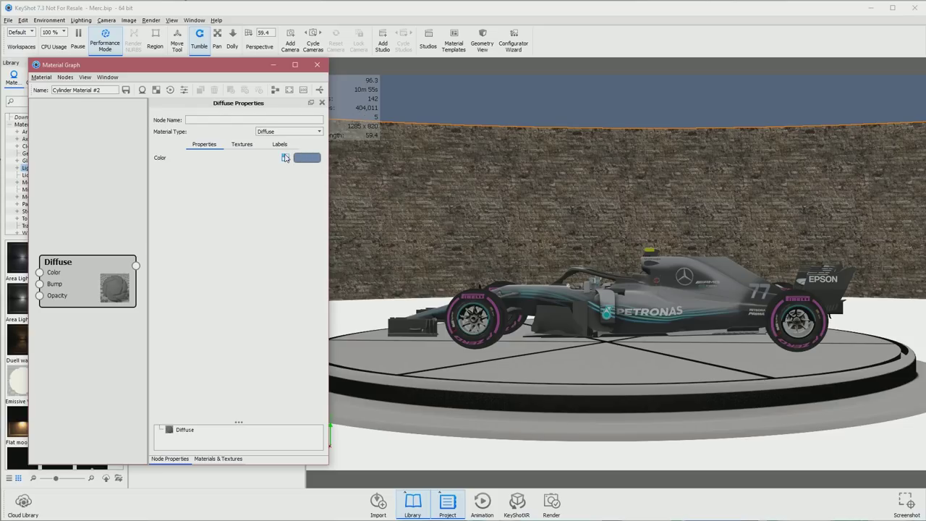
left_click_drag(329, 394, 379, 384)
left_click_drag(112, 90, 24, 95)
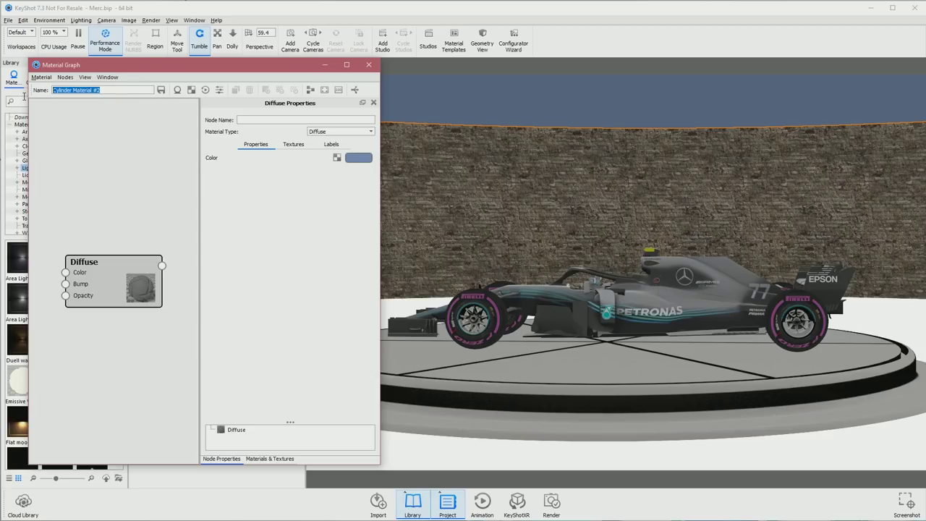
type("C")
left_click_drag(199, 196, 229, 195)
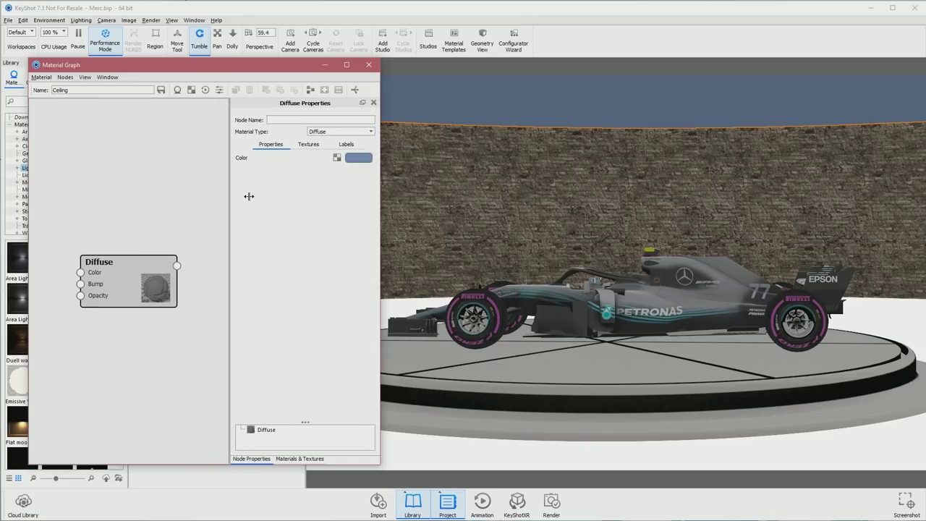
left_click(325, 132)
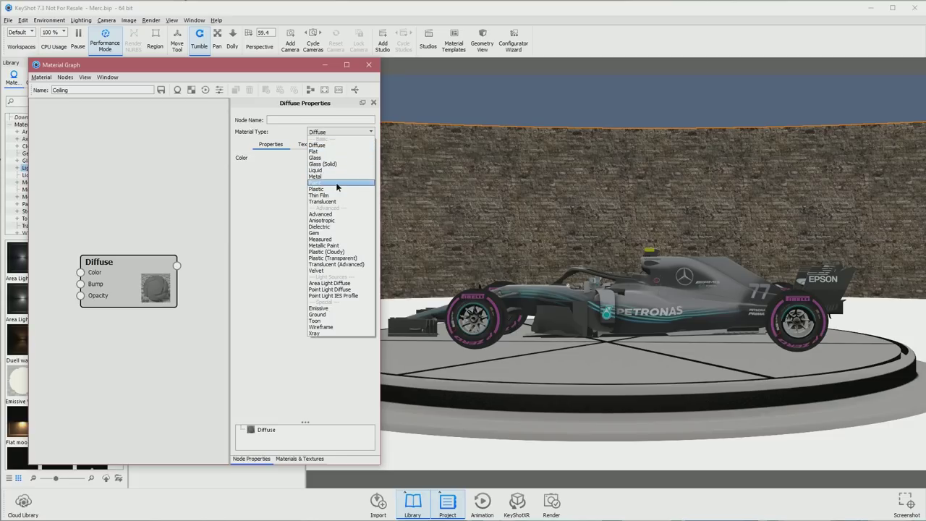
left_click(318, 168)
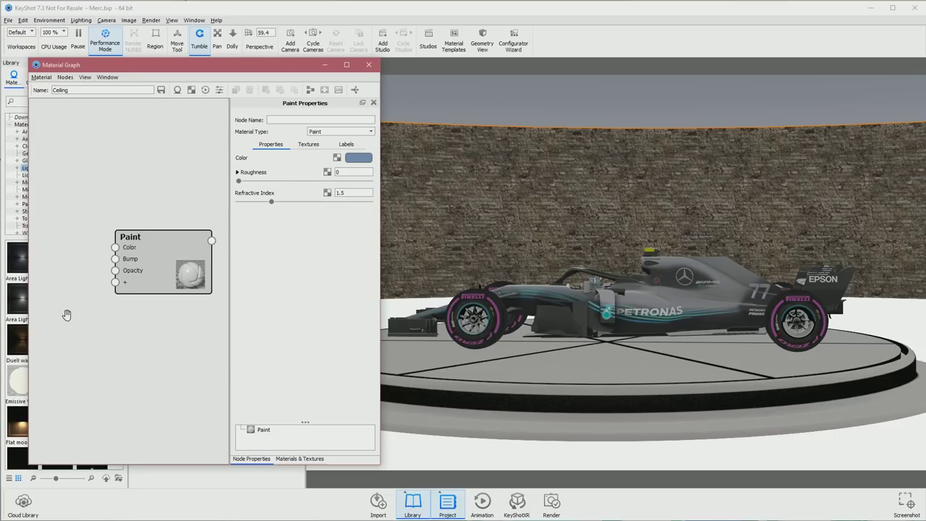
right_click(68, 313)
Add a Texture Map node loaded with grey_plaster_bump_8k.jpg from the 8K Bump folder.
mouse_move(92, 334)
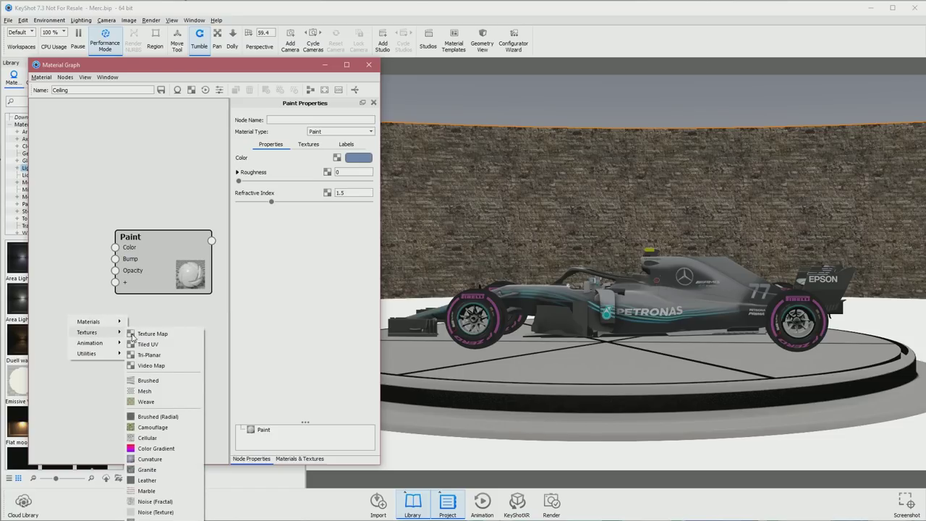
left_click(131, 333)
left_click_drag(132, 328, 61, 311)
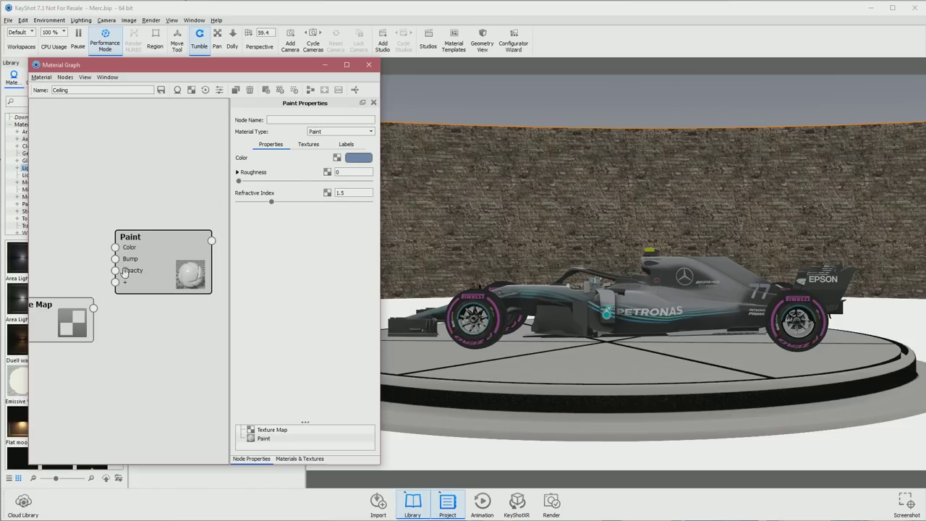
left_click(48, 333)
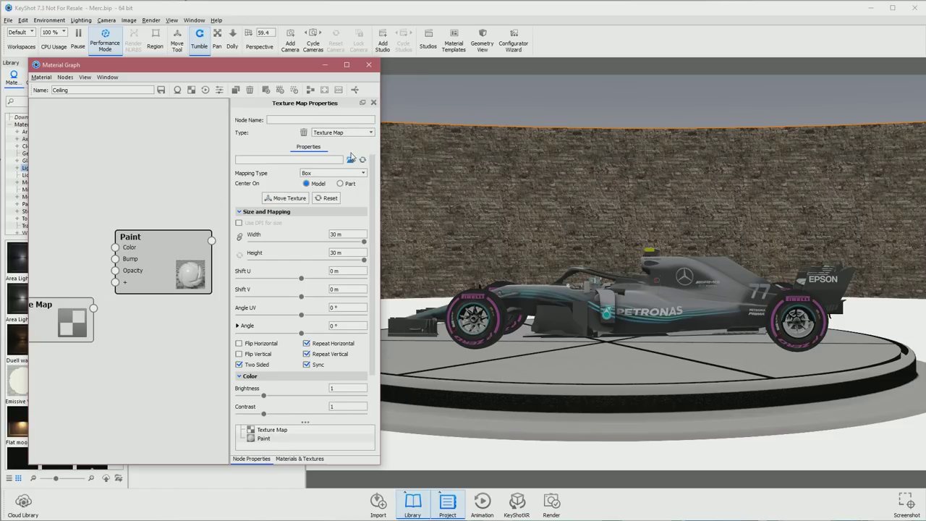
left_click(351, 158)
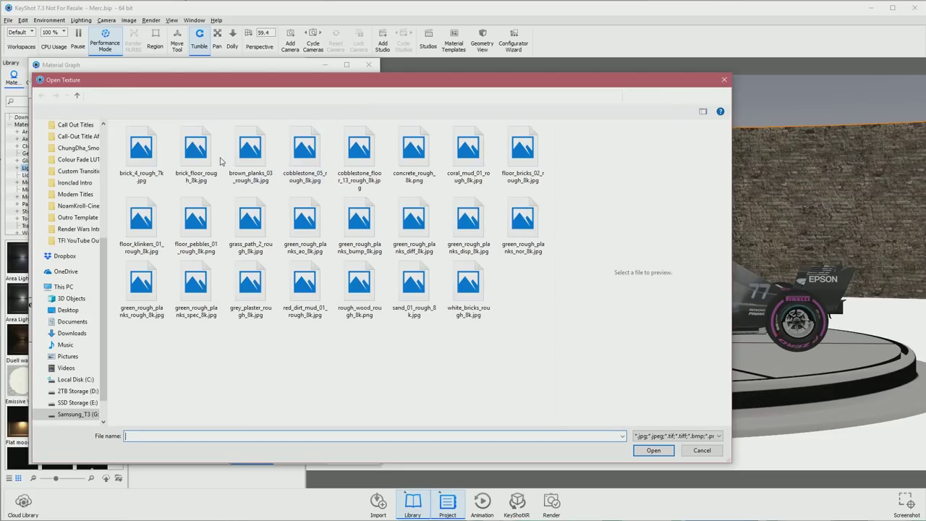
left_click(303, 94)
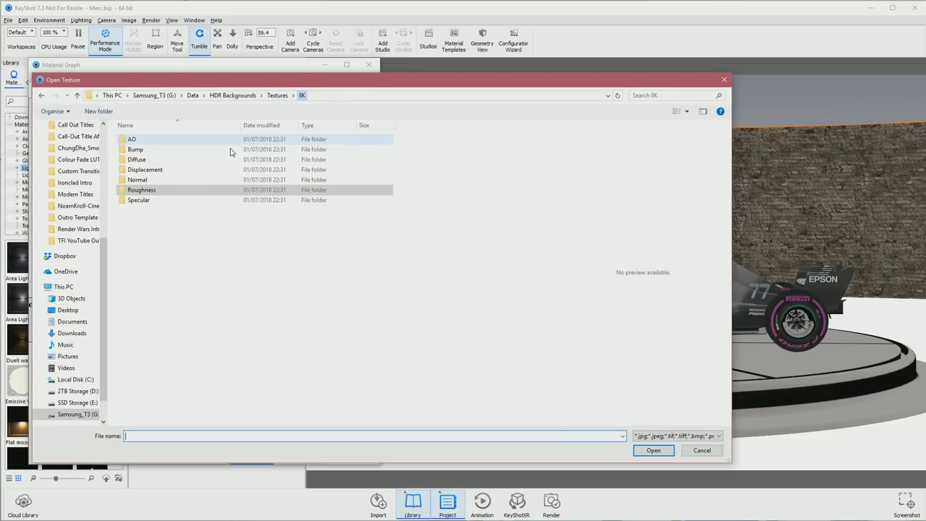
double_click(150, 150)
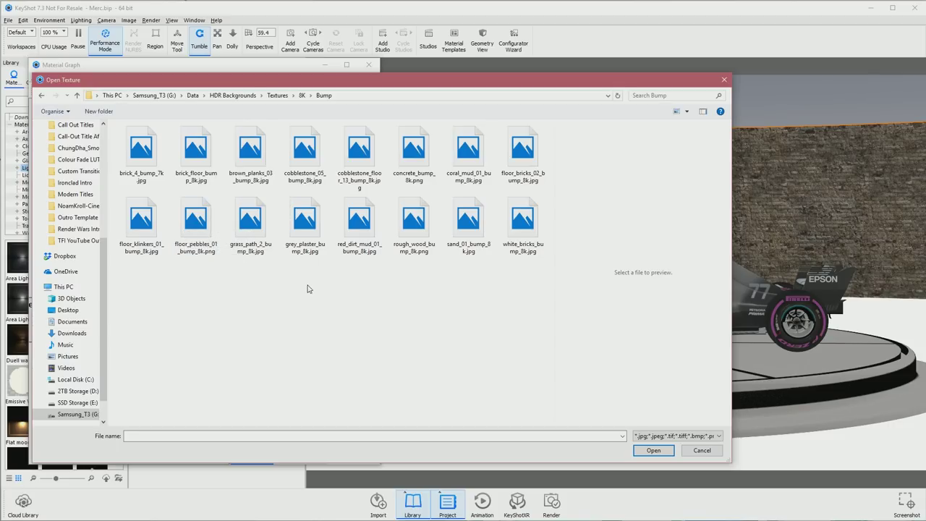
double_click(304, 220)
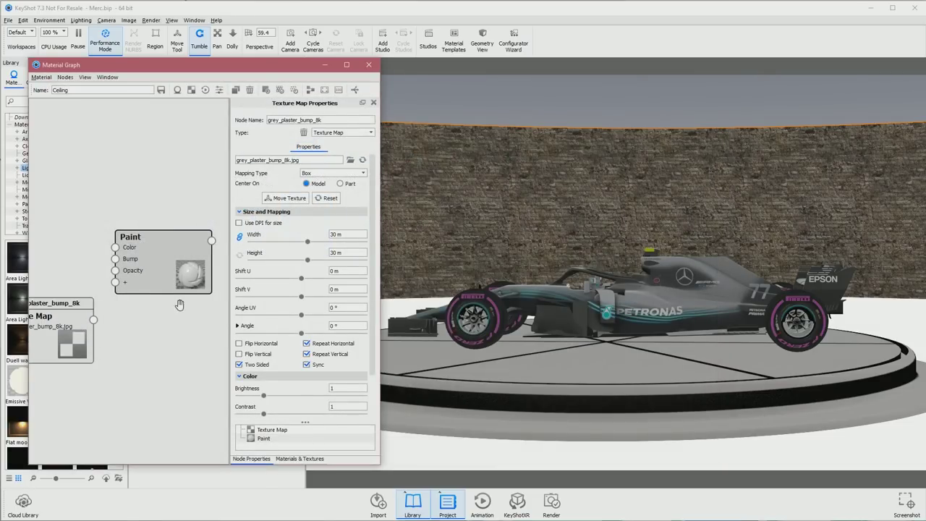
Wire the texture into the Paint's Bump input and set its size to 5 m.
left_click_drag(105, 300, 115, 258)
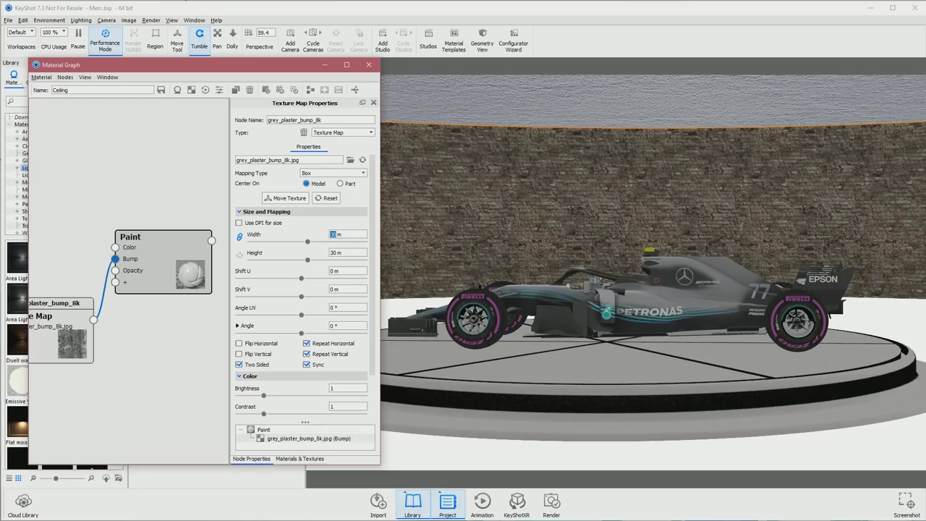
key("Return")
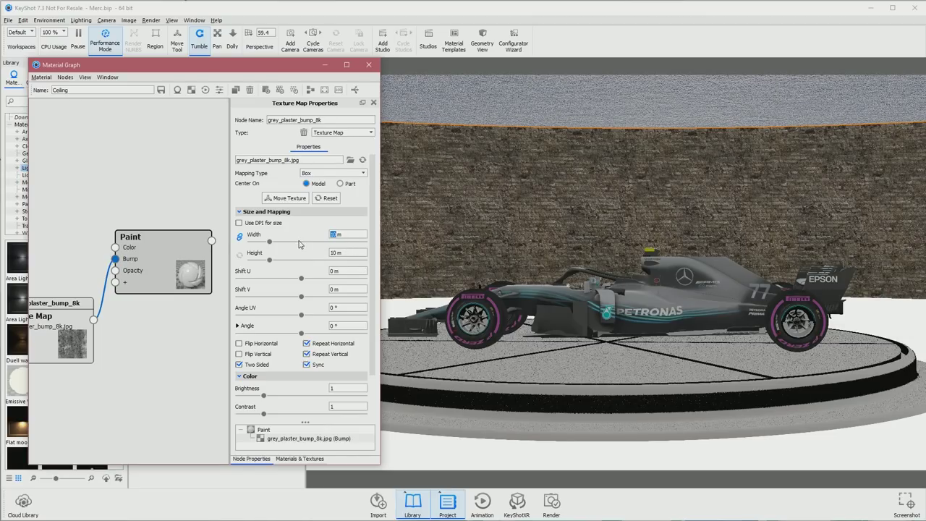
type("5")
key("Return")
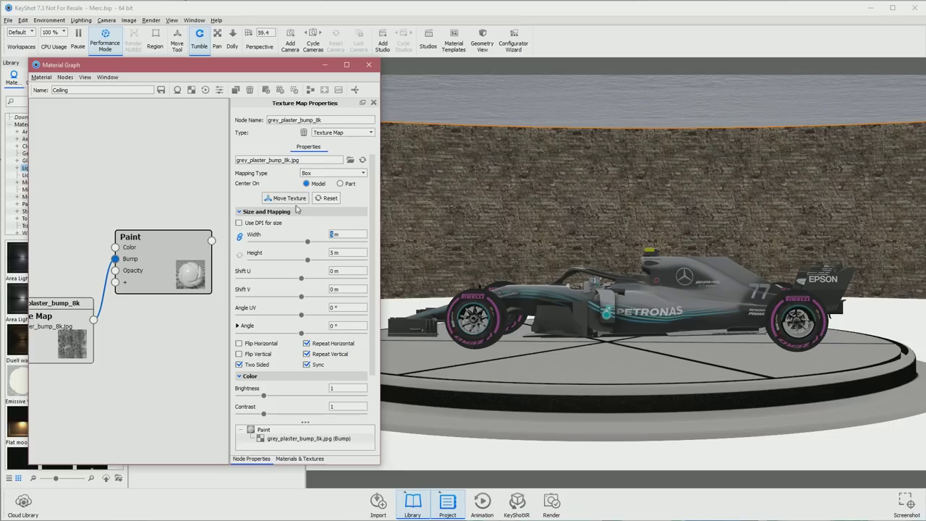
left_click(175, 246)
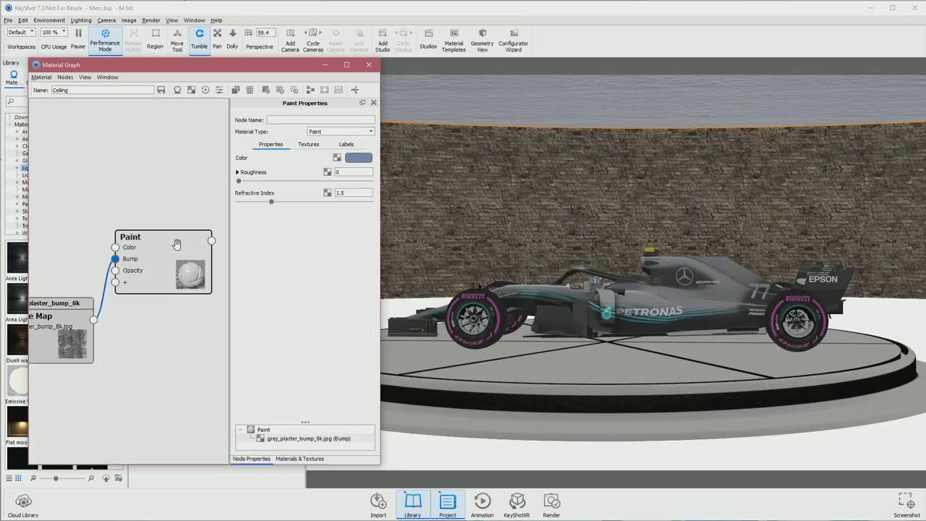
Make the Ceiling paint colour white, check it in full render, and close the Material Graph.
left_click(353, 164)
left_click(247, 37)
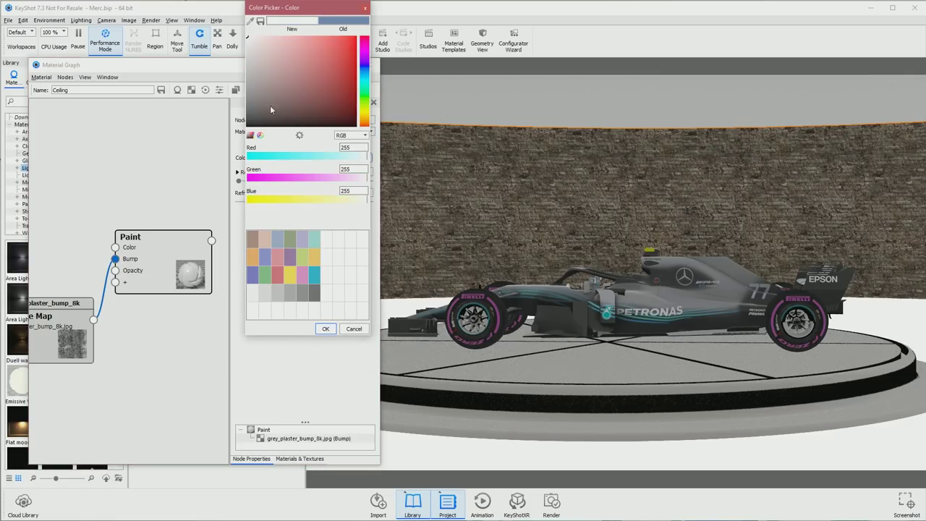
left_click(326, 329)
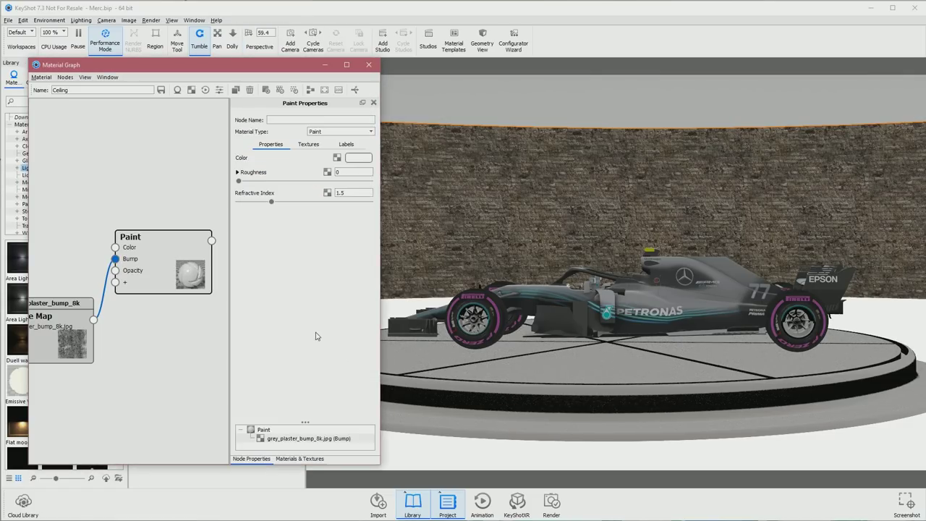
left_click(110, 45)
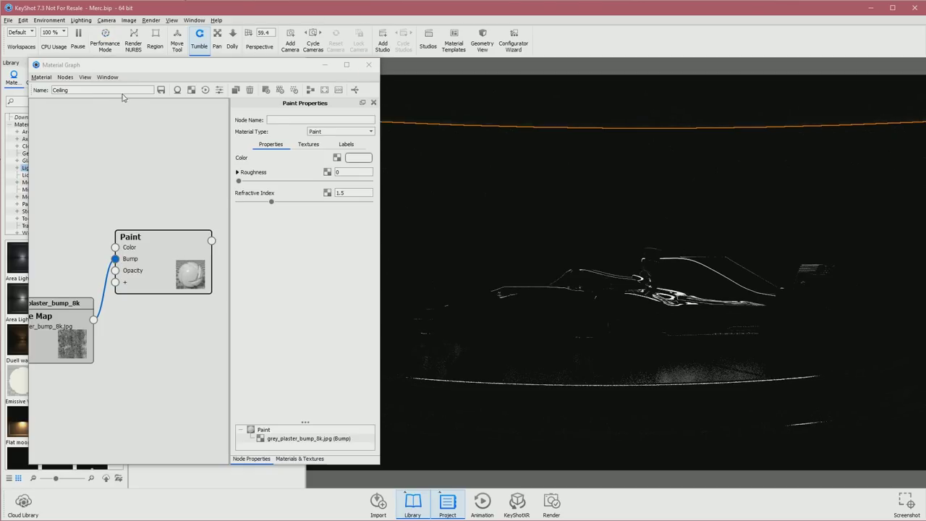
left_click(102, 45)
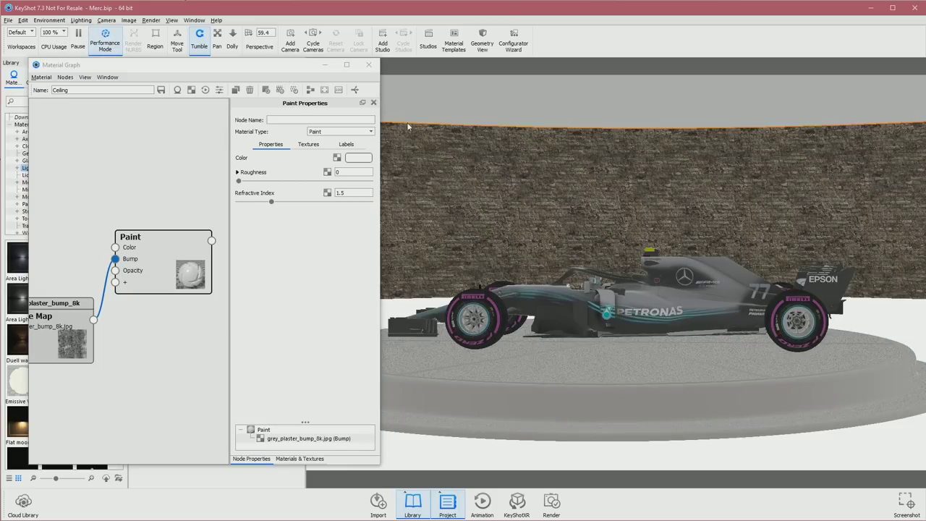
left_click(368, 66)
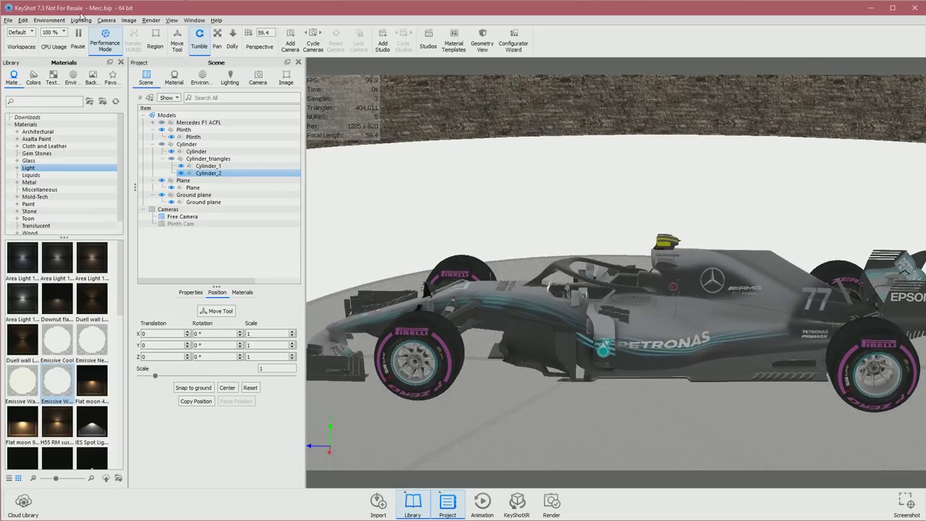
left_click(22, 20)
Add a new Cylinder above the cockpit and shrink it to scale 0.1231.
mouse_move(60, 59)
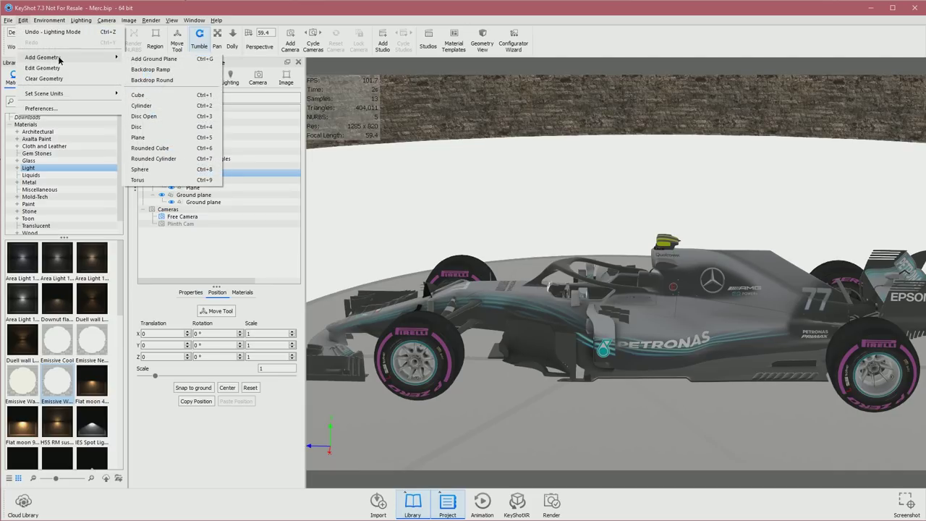
left_click(177, 110)
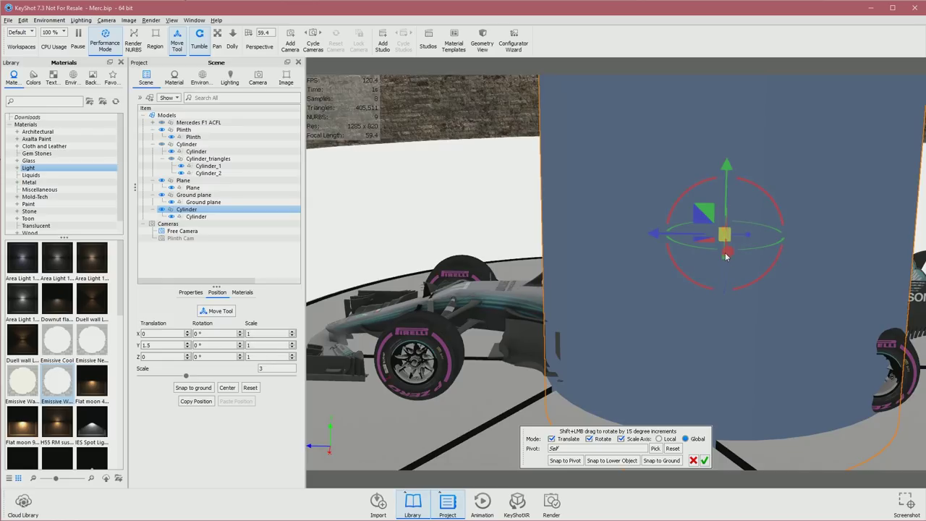
left_click_drag(725, 238, 423, 375)
left_click_drag(725, 177, 728, 233)
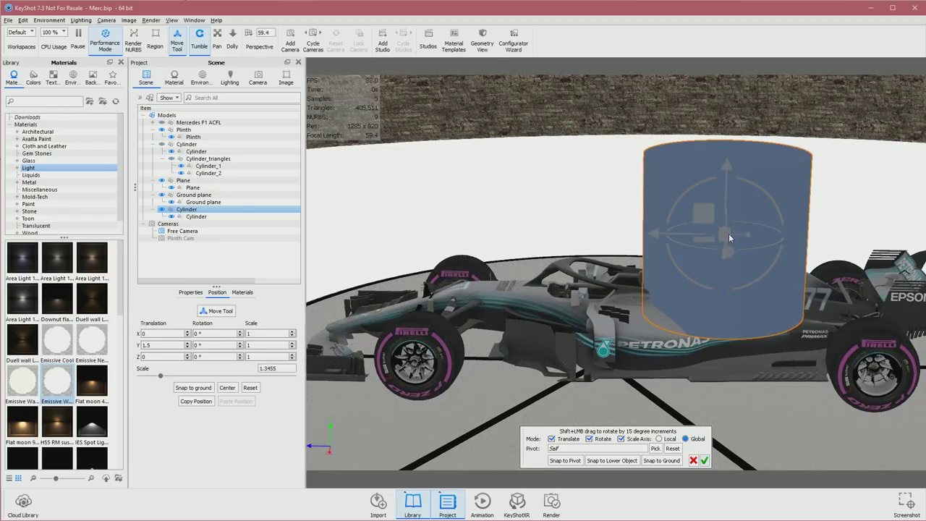
left_click_drag(670, 247, 731, 189)
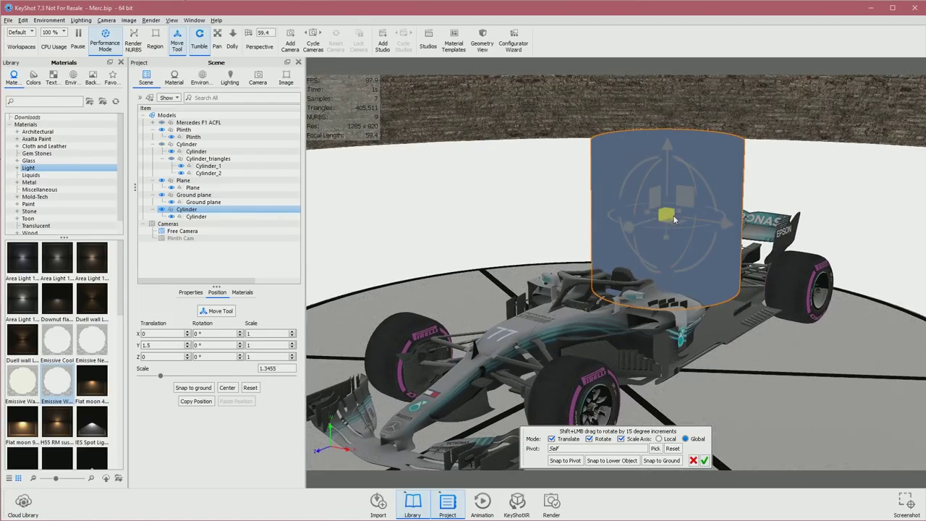
left_click_drag(667, 214, 506, 289)
left_click_drag(389, 322, 362, 334)
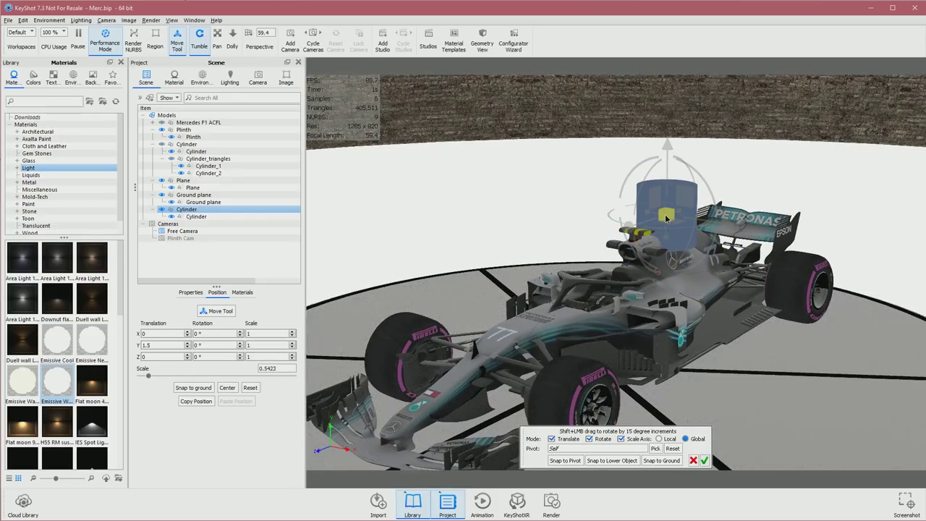
left_click_drag(586, 253, 454, 290)
Stretch the cylinder vertically to a Y scale of about 13.1348.
left_click_drag(653, 244, 656, 469)
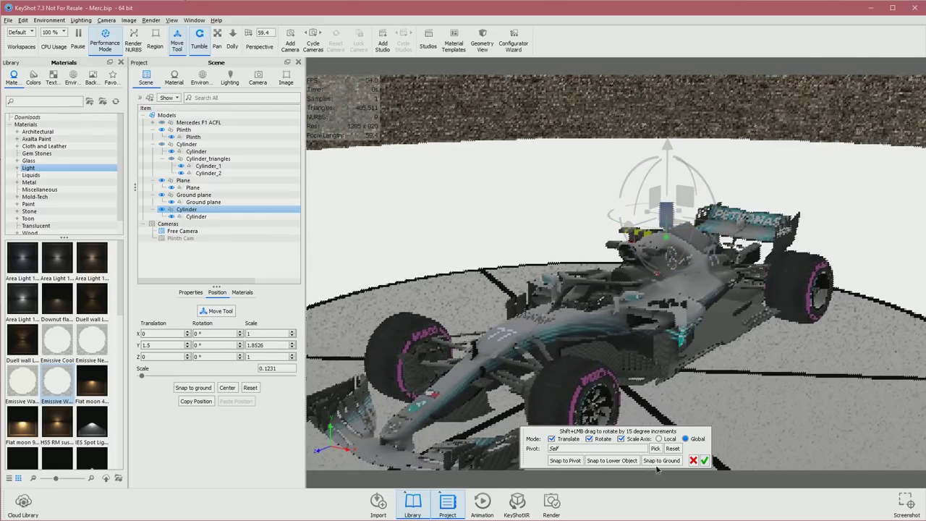
left_click_drag(665, 215, 666, 331)
left_click_drag(666, 239, 659, 327)
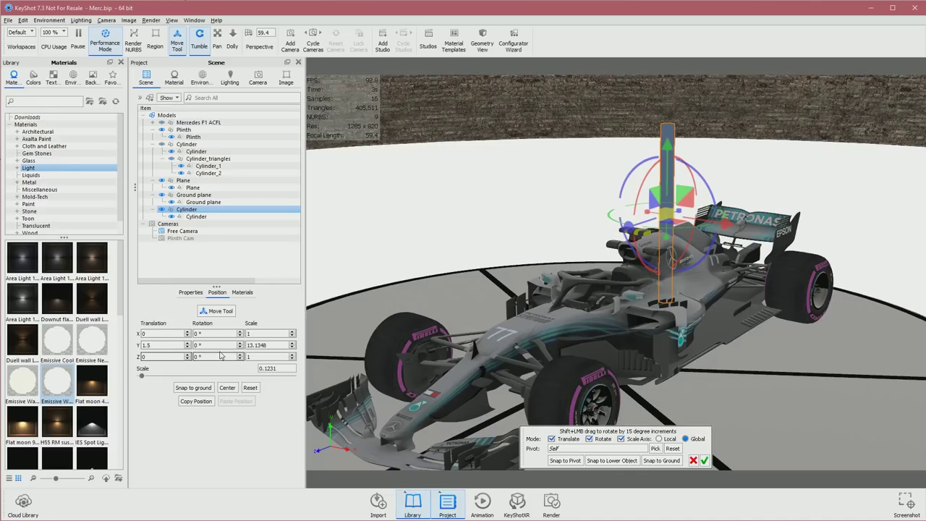
Thin the pole to scale 0.06 with Y scale 22.0137, then view the Williams reference image.
left_click(191, 292)
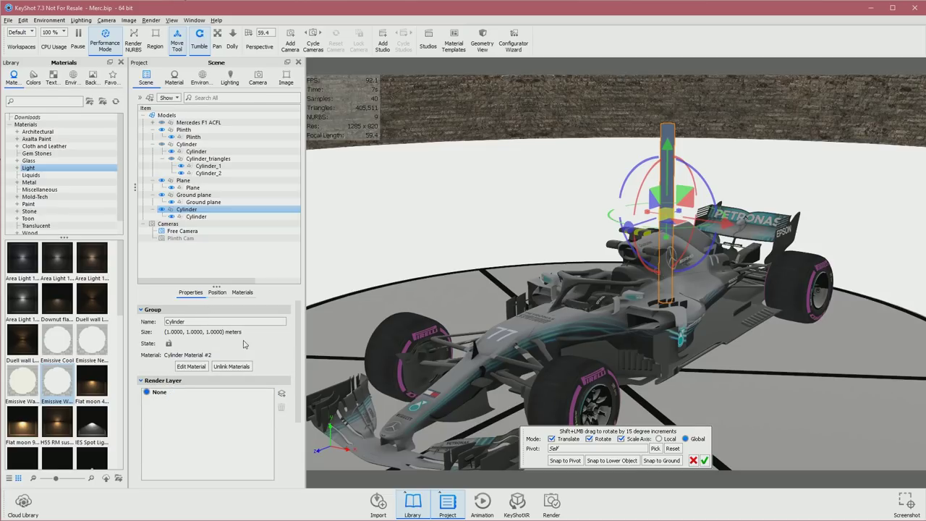
left_click(216, 292)
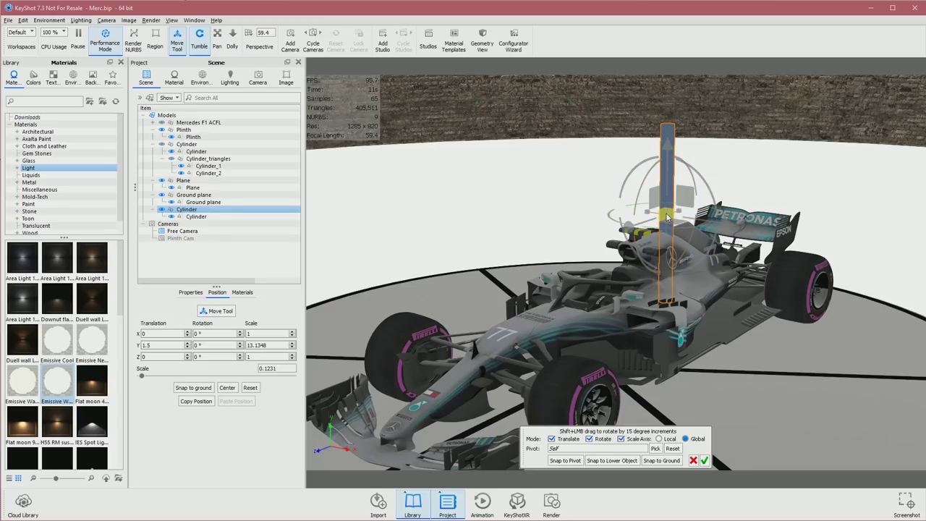
left_click_drag(666, 215, 416, 343)
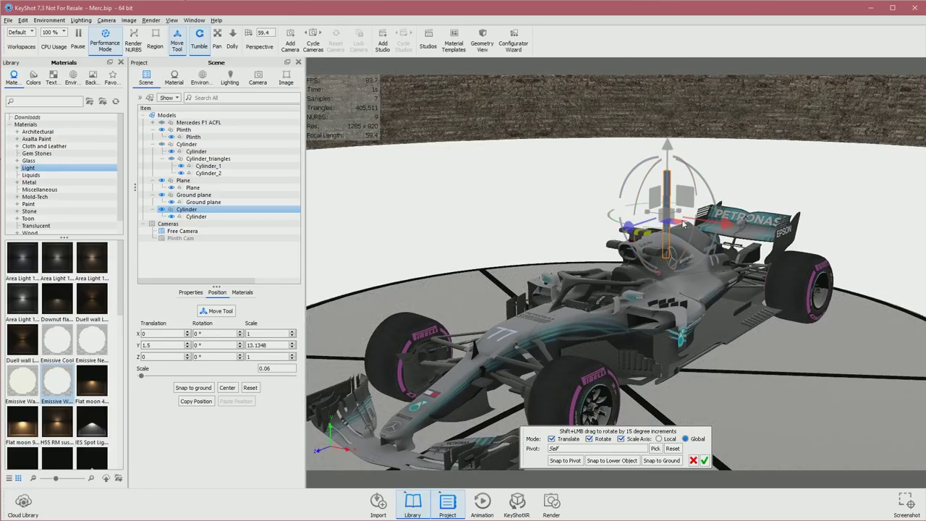
left_click_drag(666, 242, 704, 242)
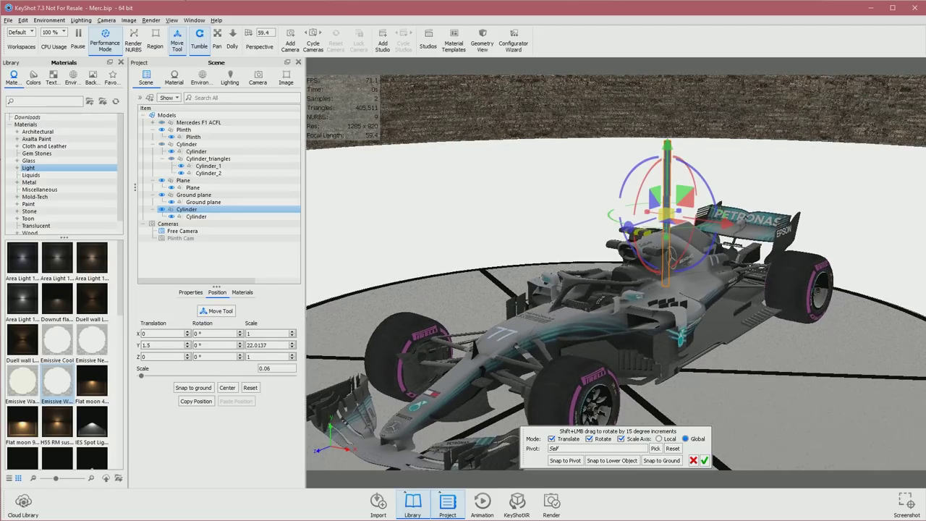
key("alt+Tab")
left_click(811, 304)
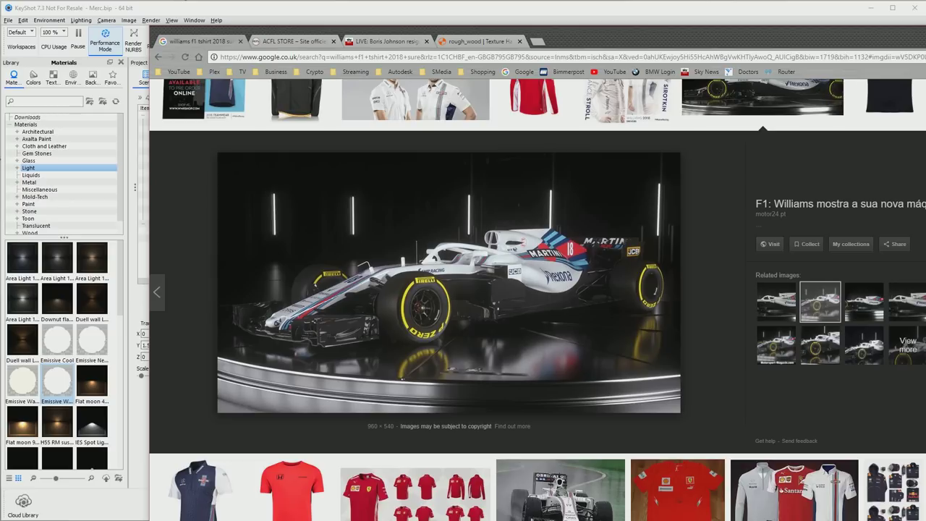
Leave the Williams F1 pole-light reference photo and return to the KeyShot Mercedes scene.
key("alt+Tab")
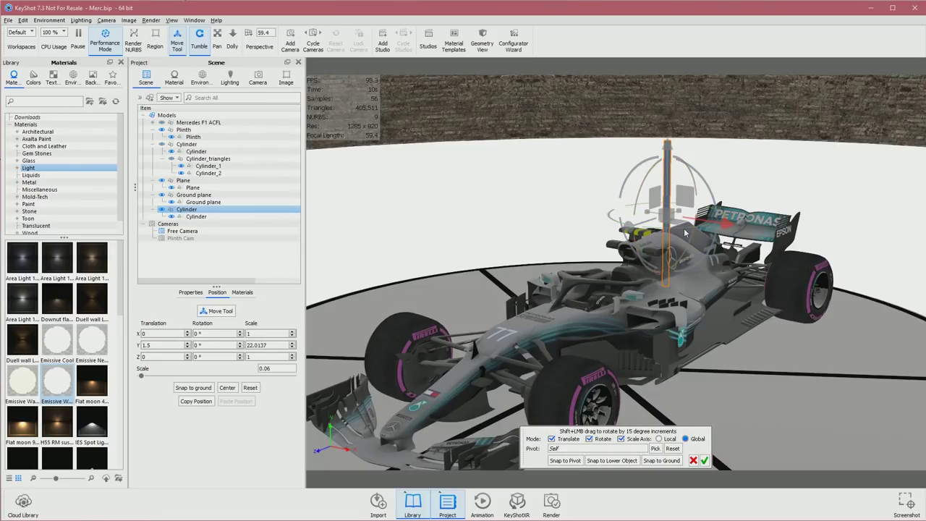
Move the pole light along its Z axis toward the car on the plinth.
left_click_drag(710, 302, 573, 292)
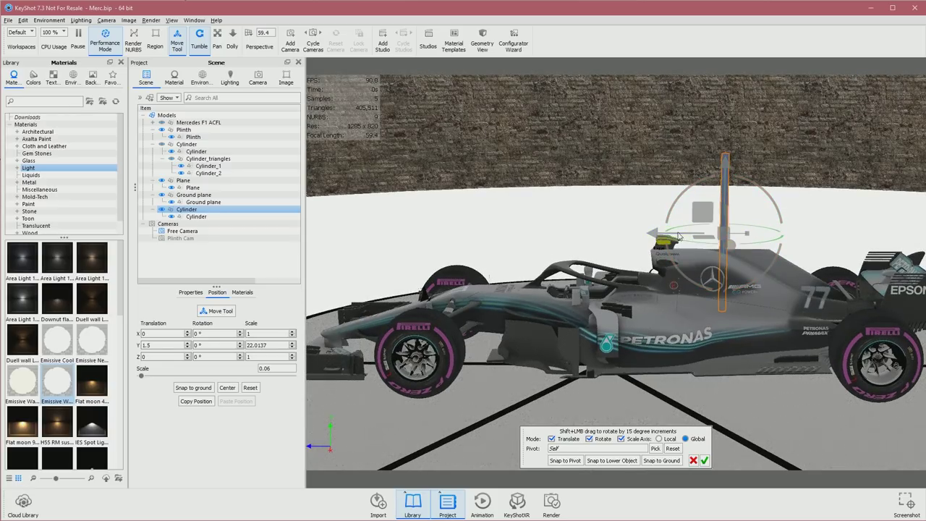
left_click_drag(655, 234, 563, 234)
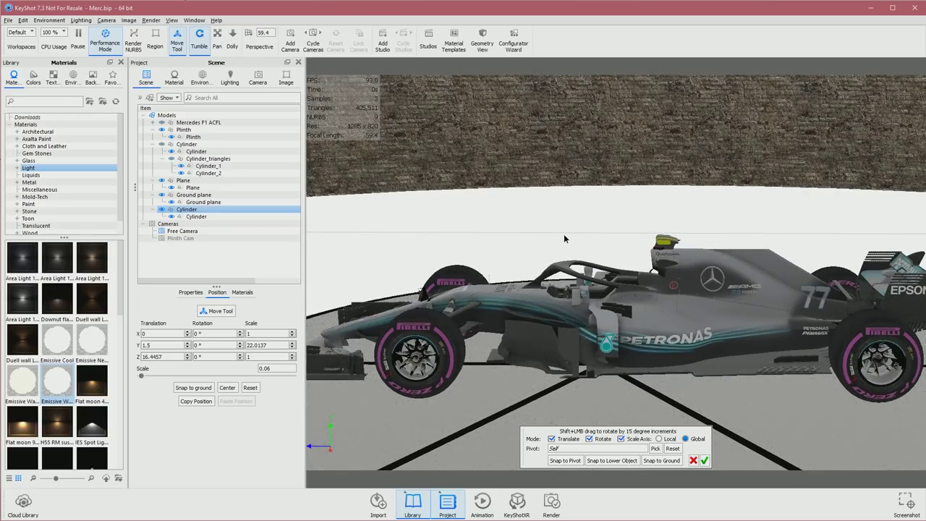
scroll(683, 296, "down", 10)
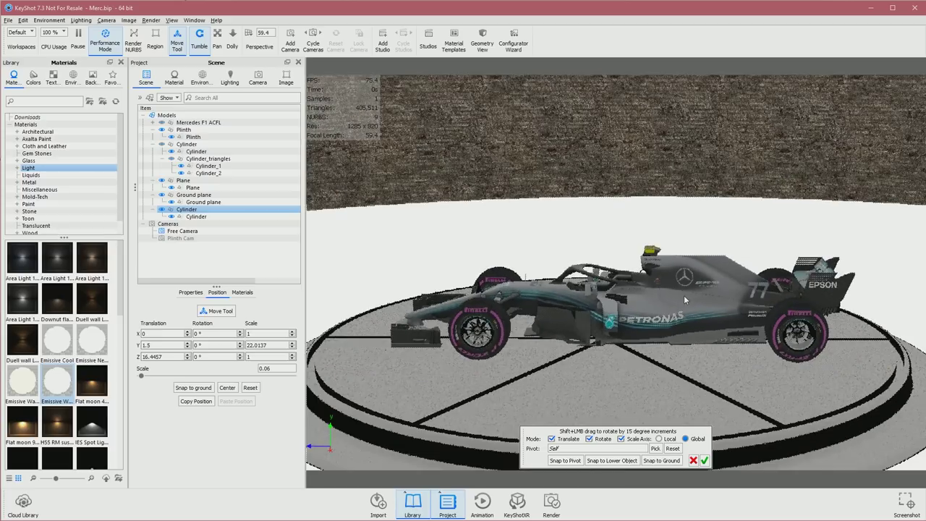
scroll(686, 288, "down", 5)
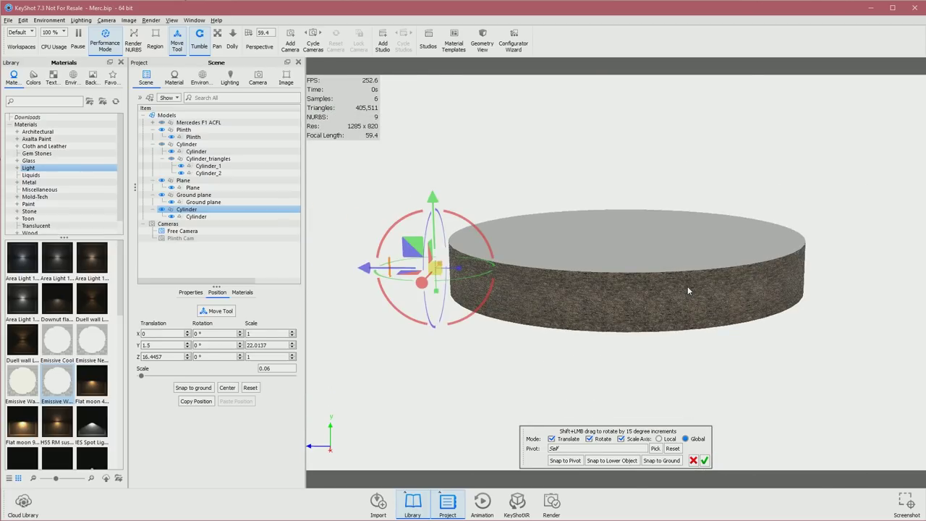
left_click_drag(462, 278, 458, 272)
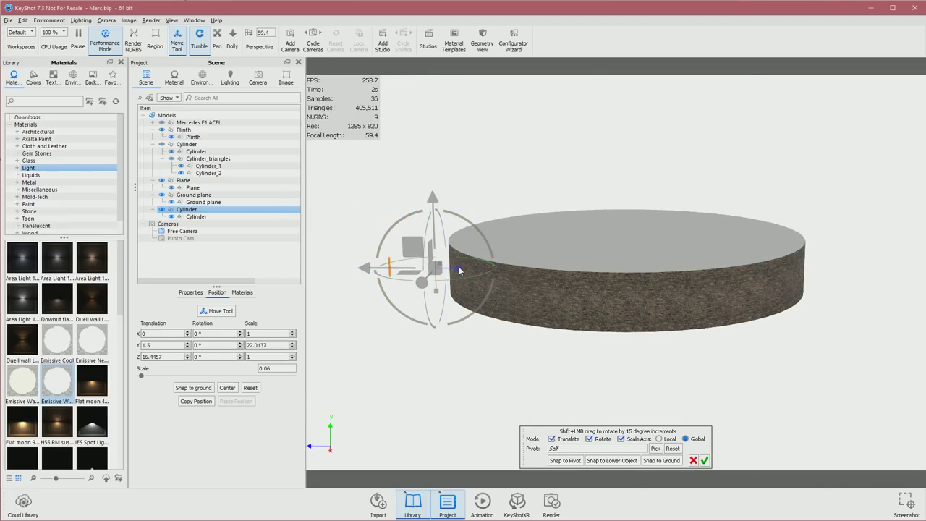
left_click_drag(425, 268, 367, 273)
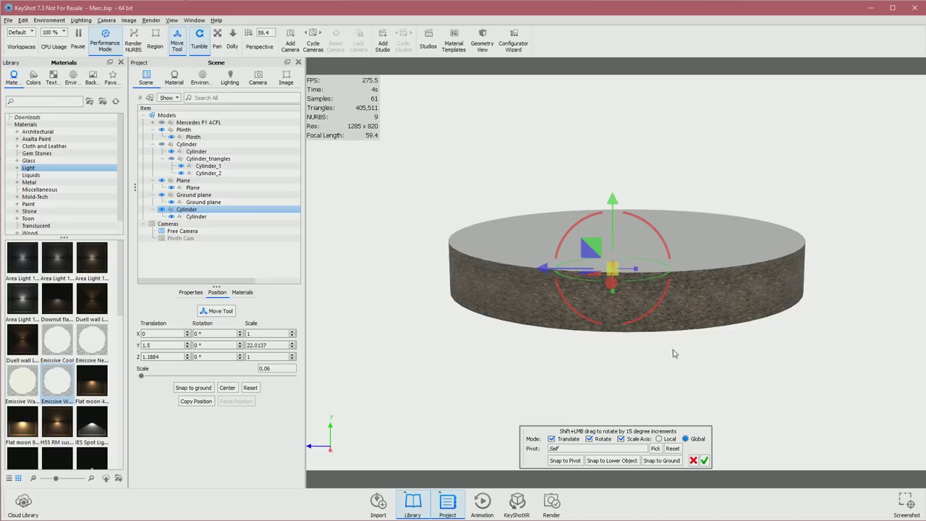
scroll(638, 362, "up", 5)
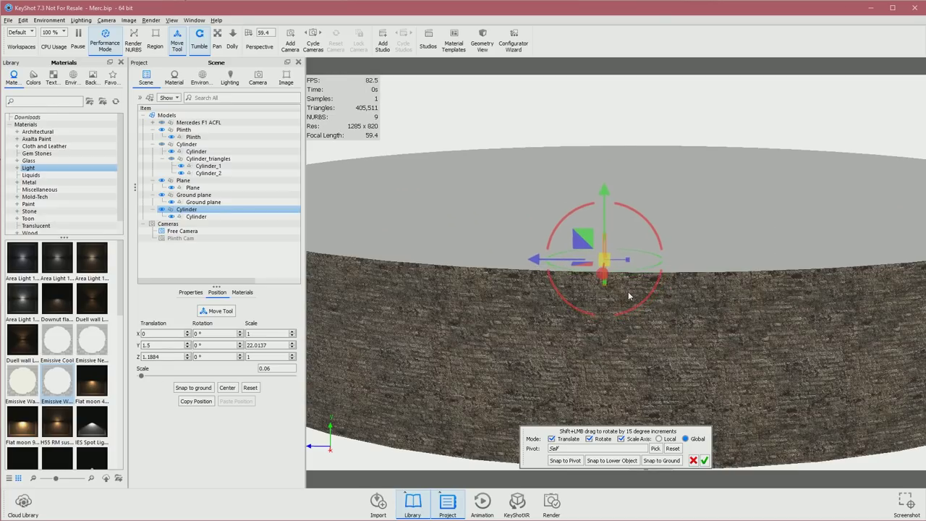
scroll(627, 293, "down", 10)
scroll(628, 291, "up", 5)
With Local pivot, shift the pole beside the car to X -1.9963, Z 1.0274, and confirm.
left_click(658, 438)
left_click_drag(531, 235, 792, 235)
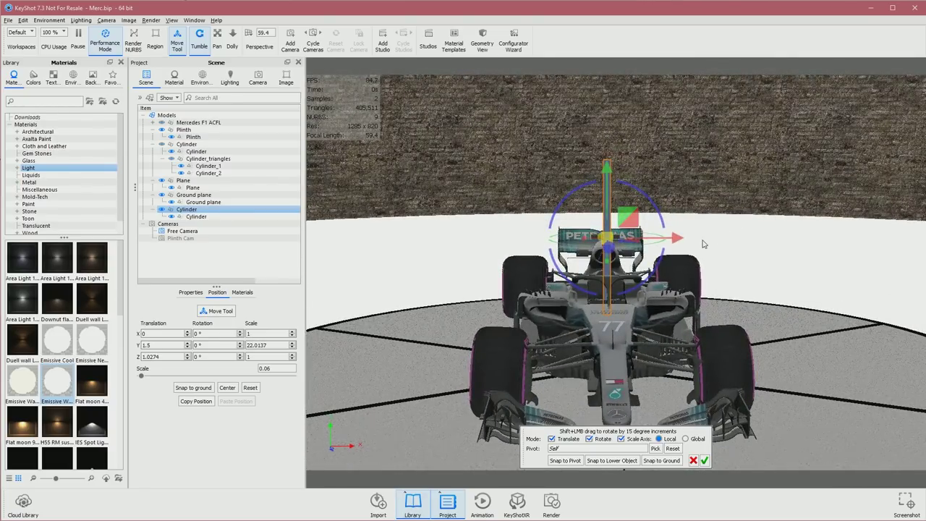
left_click_drag(674, 237, 439, 239)
left_click_drag(565, 187, 405, 206)
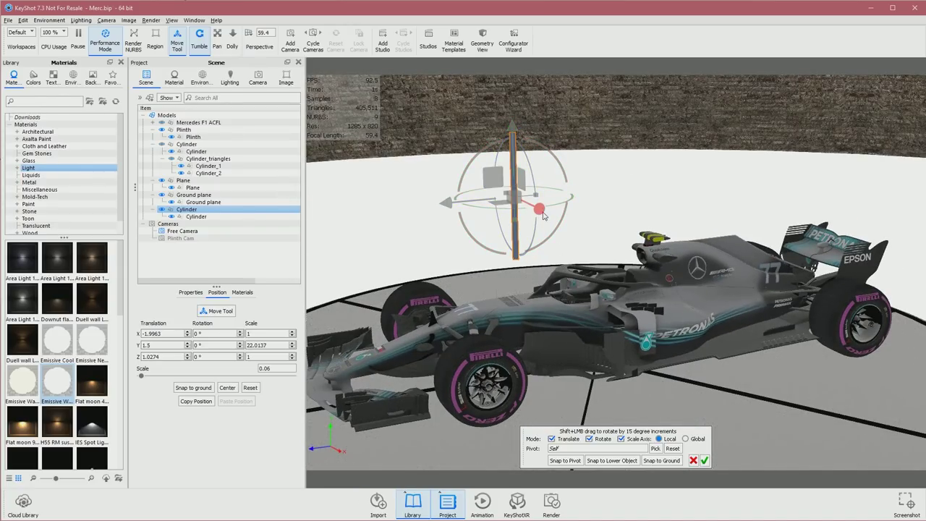
scroll(645, 279, "down", 2)
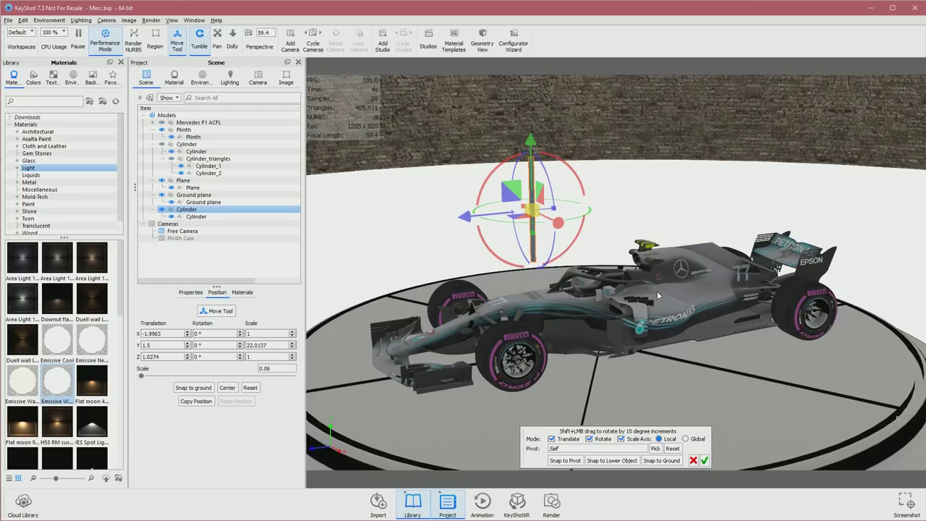
scroll(657, 291, "up", 5)
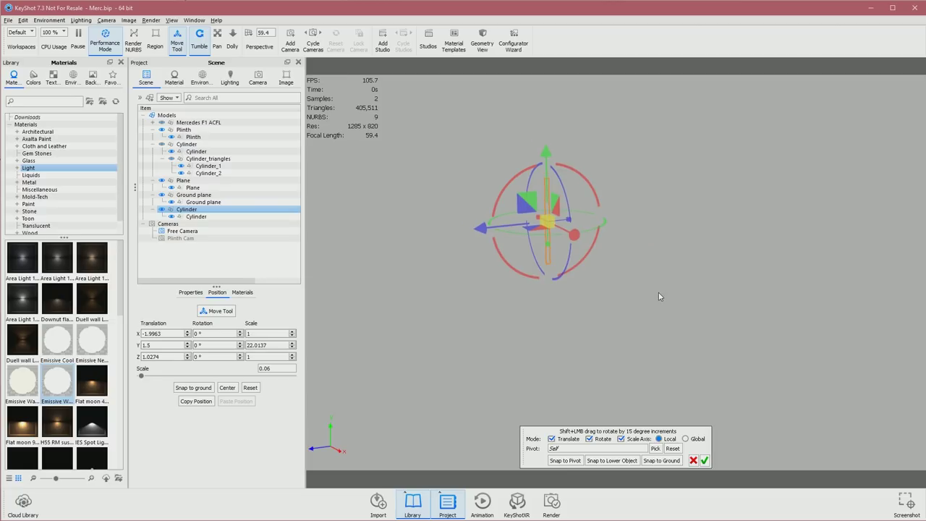
scroll(658, 293, "down", 3)
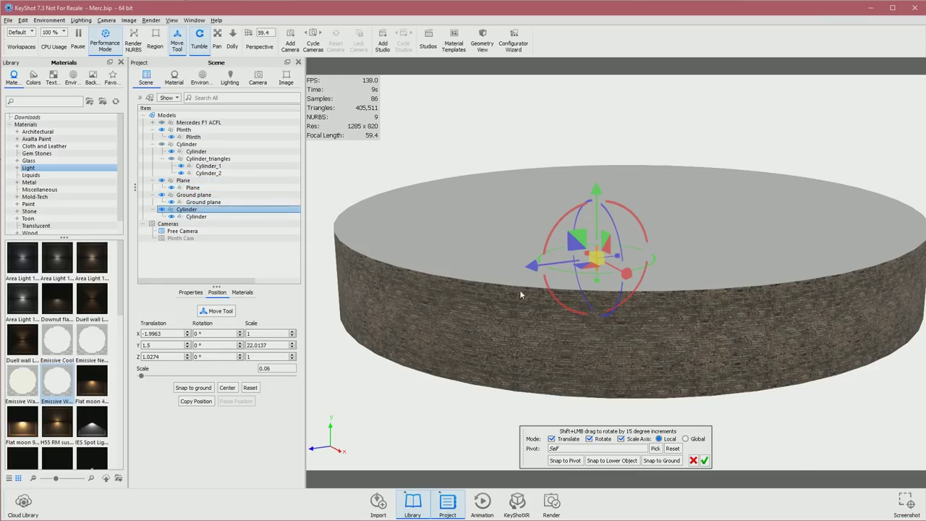
left_click(703, 460)
Select Cylinder_1, check the Chrome reference photo, then pick Cylinder_triangles.
left_click(627, 354)
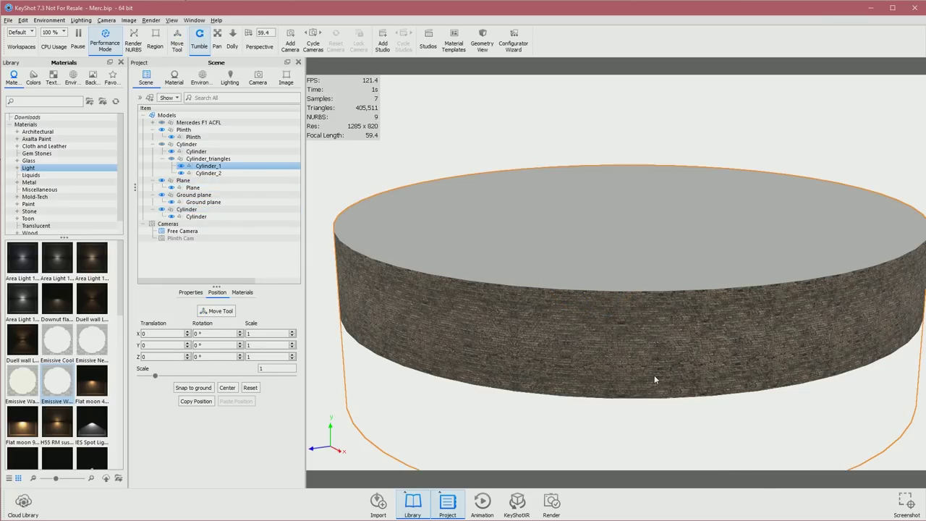
key("alt+Tab")
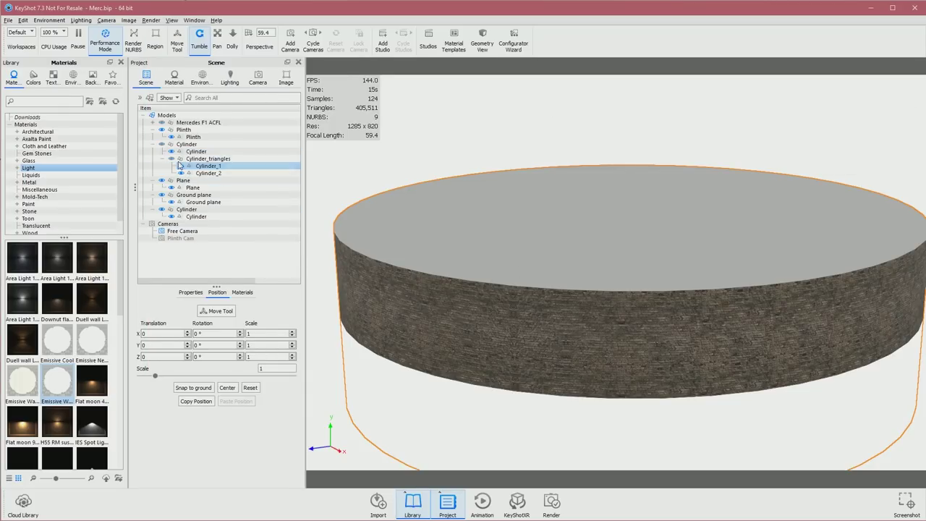
left_click(199, 158)
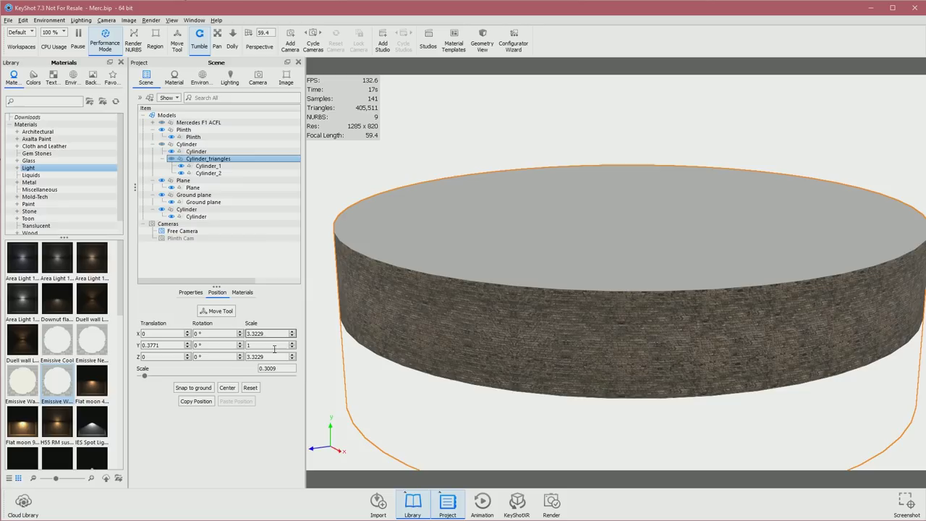
Select the room Cylinder and set its scale to 20.
left_click(197, 210)
left_click(184, 144)
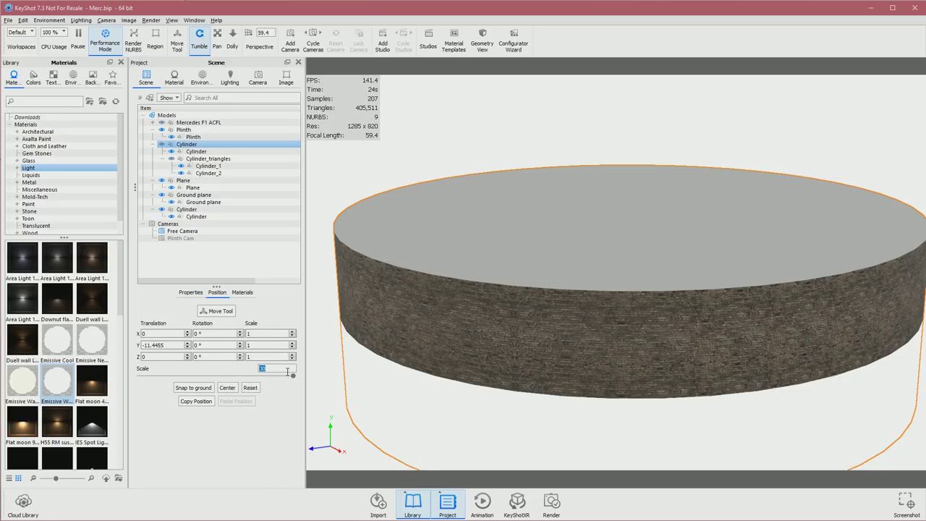
type("0")
key("Return")
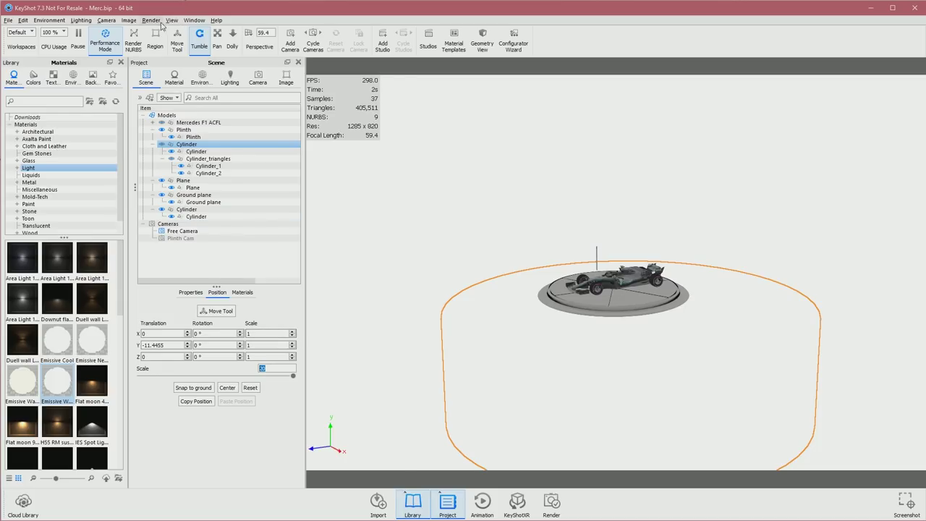
Raise the room cylinder to Y -6.9016 around the plinth and confirm the move.
left_click(176, 41)
left_click_drag(631, 295, 664, 290)
left_click_drag(669, 248, 672, 343)
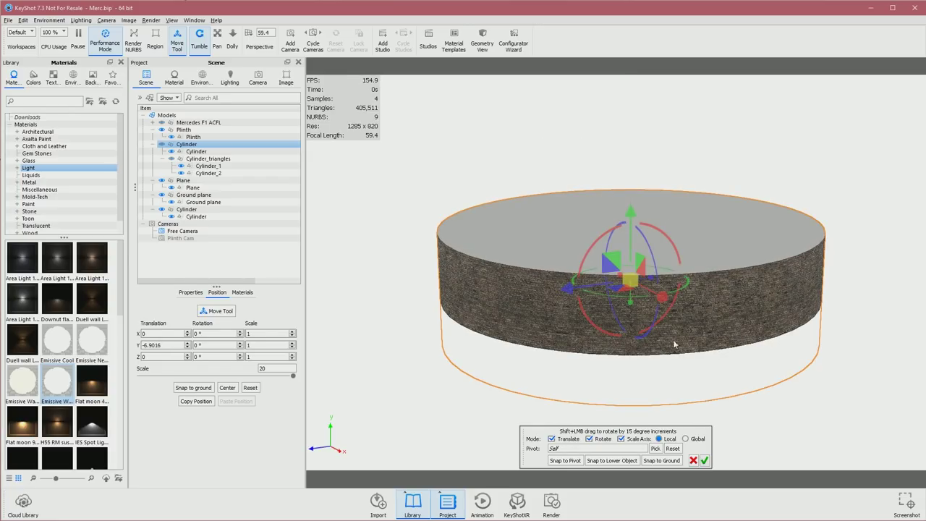
left_click(704, 460)
scroll(709, 366, "up", 10)
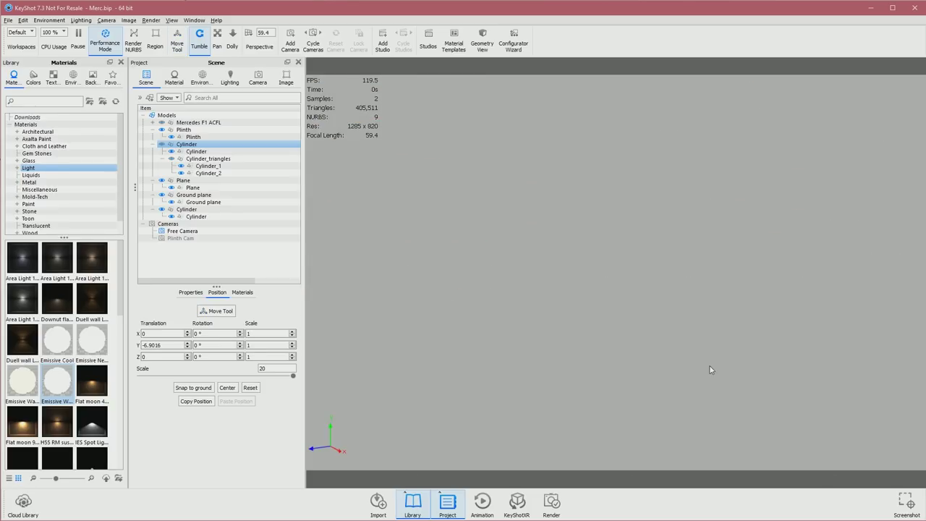
scroll(709, 368, "down", 10)
left_click(258, 80)
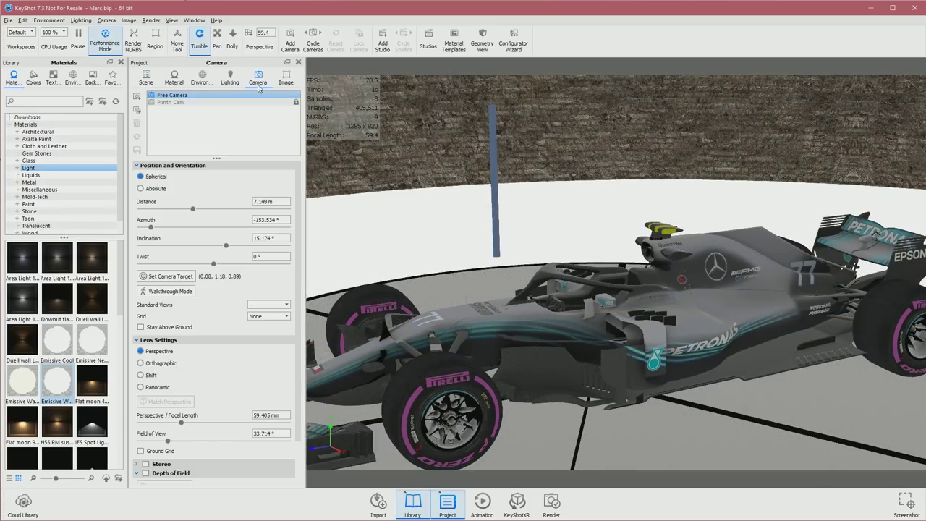
Shorten the focal length to 17.87 mm (90.415° field of view) and orbit around the car.
left_click_drag(182, 425, 150, 422)
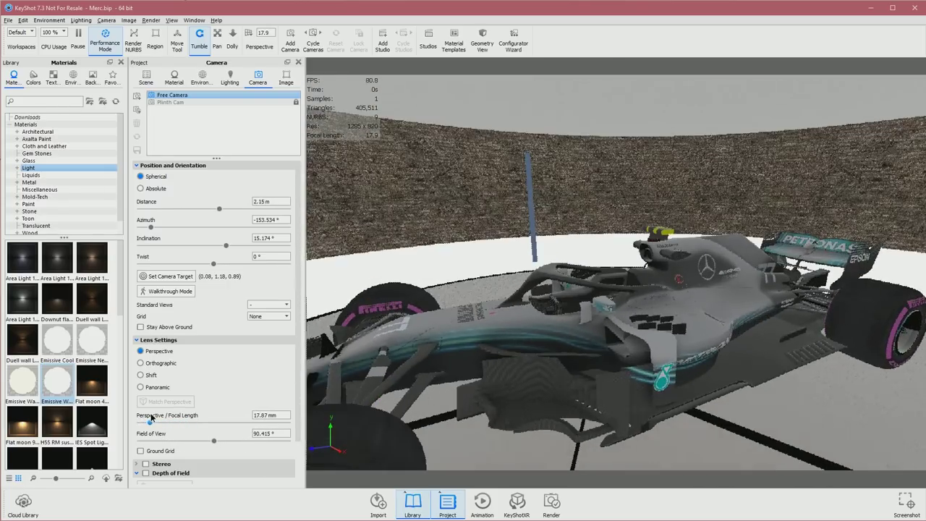
scroll(532, 286, "down", 5)
left_click_drag(531, 285, 390, 251)
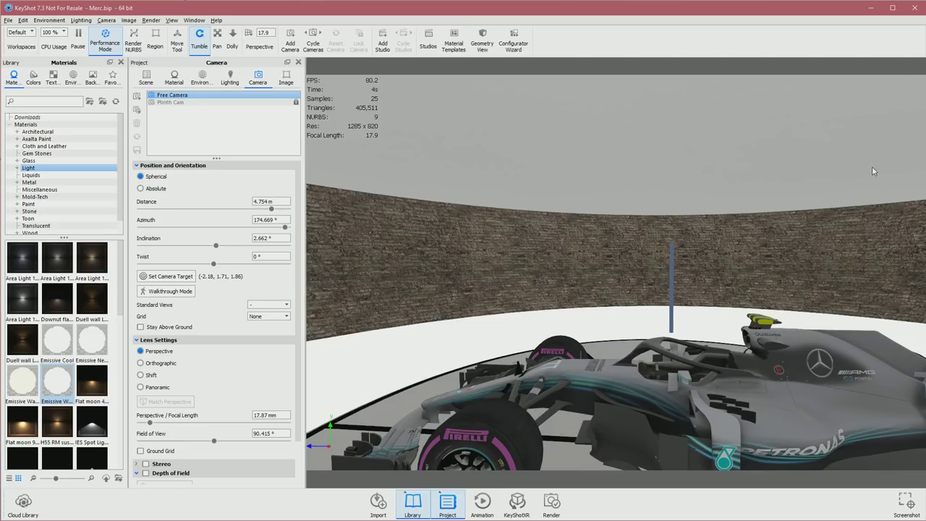
left_click_drag(692, 349, 680, 368)
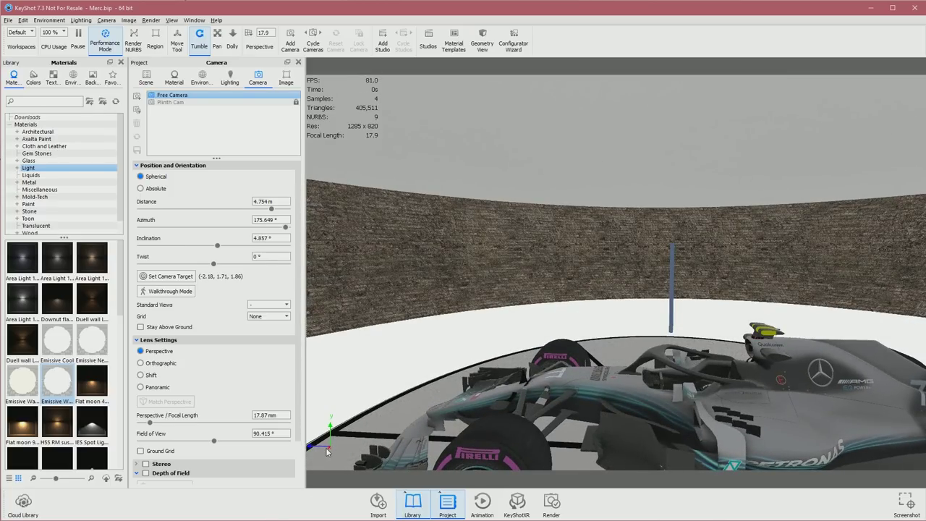
left_click_drag(331, 453, 337, 453)
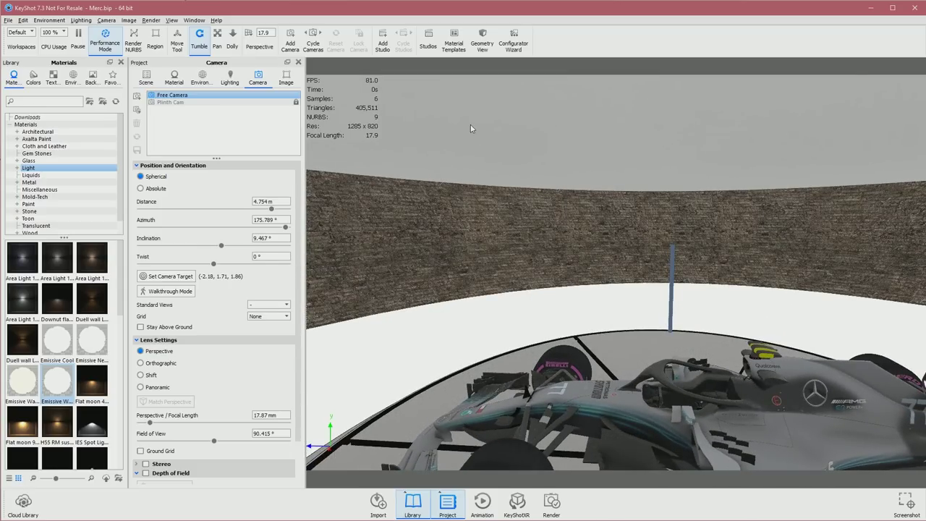
left_click_drag(472, 102, 745, 161)
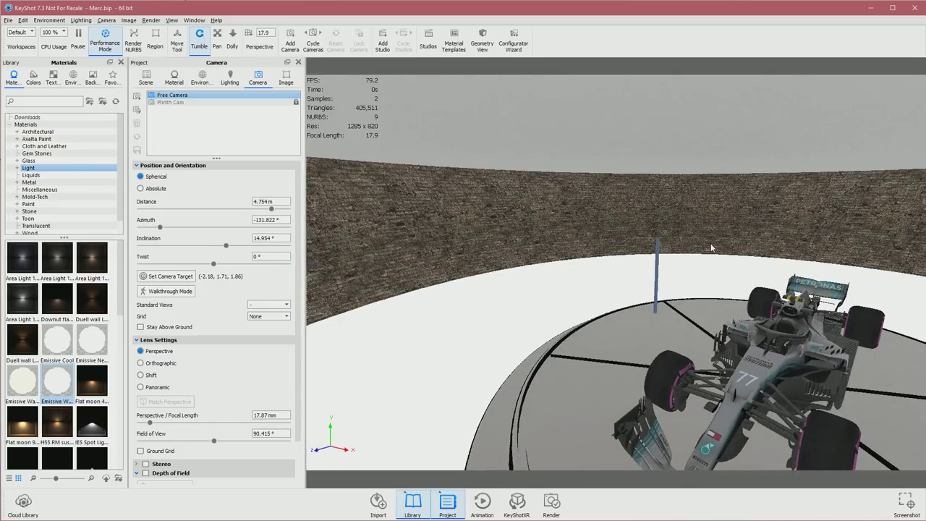
mouse_move(251, 38)
Reset the camera to the Standard Views Front view.
left_click(175, 21)
mouse_move(184, 33)
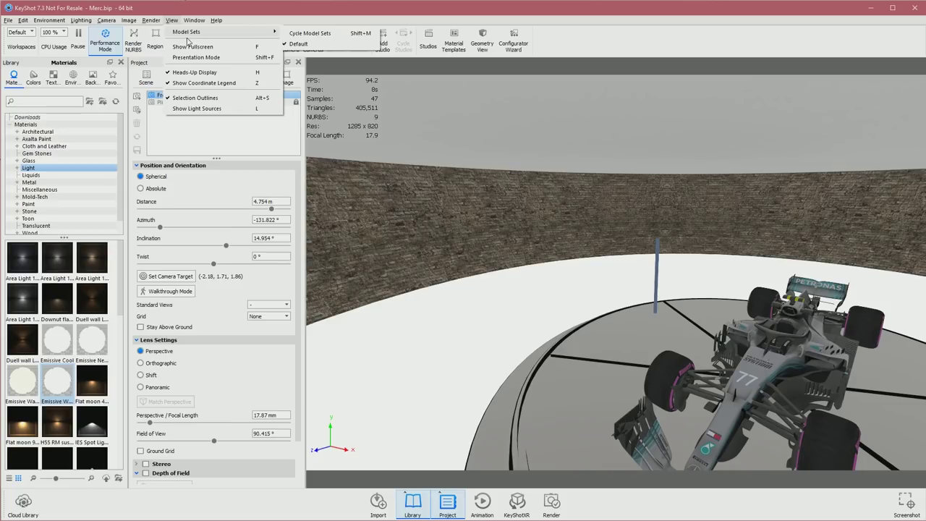
mouse_move(207, 18)
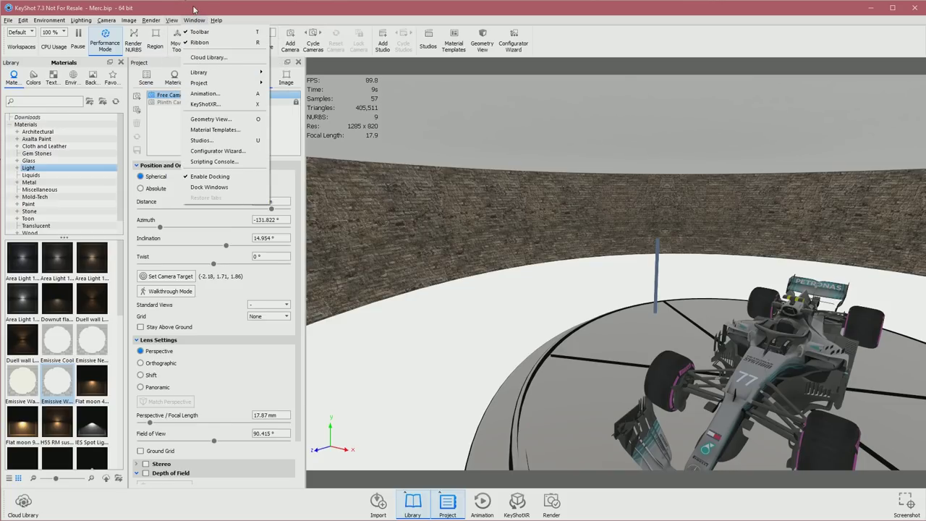
left_click(194, 9)
left_click(106, 21)
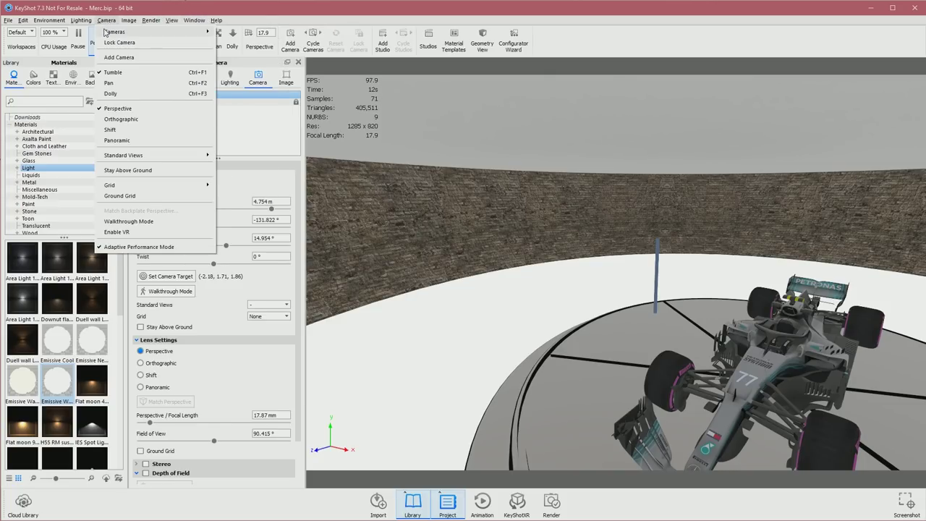
mouse_move(105, 32)
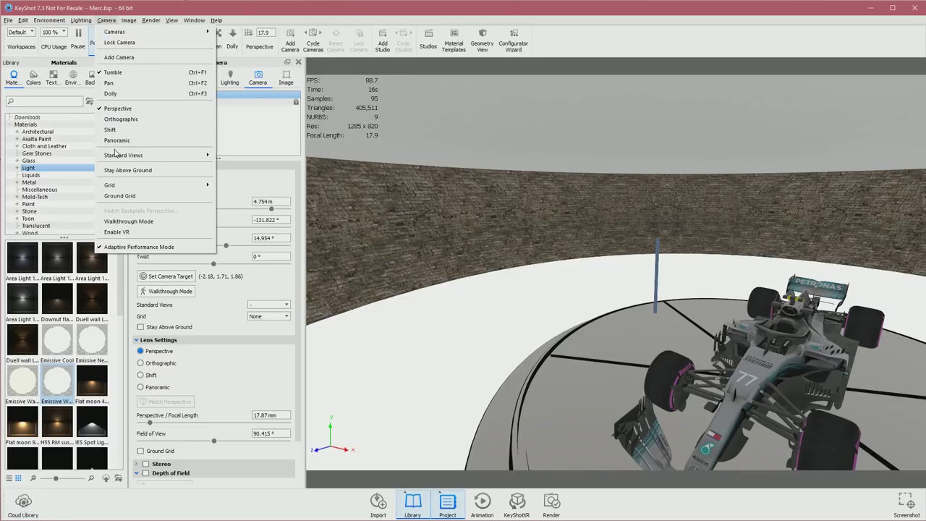
mouse_move(126, 156)
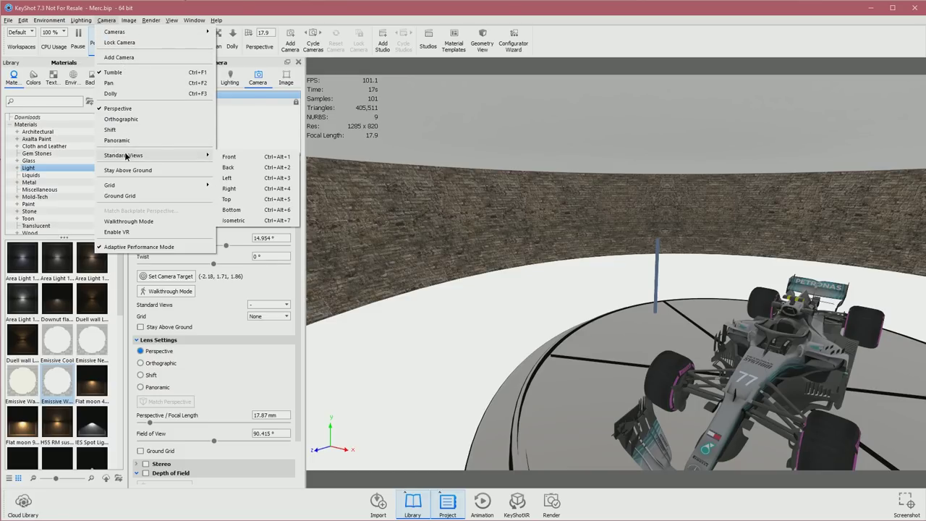
left_click(243, 160)
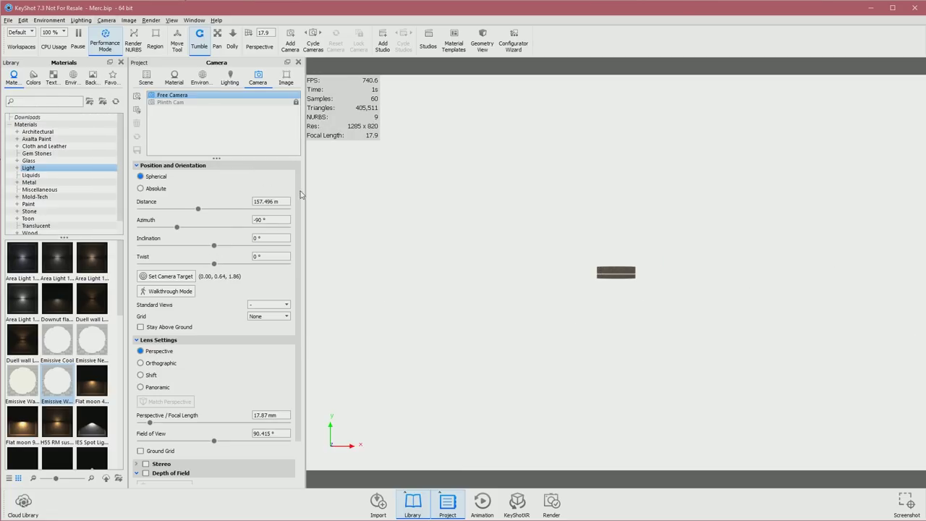
Zoom in through the wall to 2.433 m from the car's nose and look down on it.
scroll(625, 281, "up", 2)
scroll(625, 281, "up", 10)
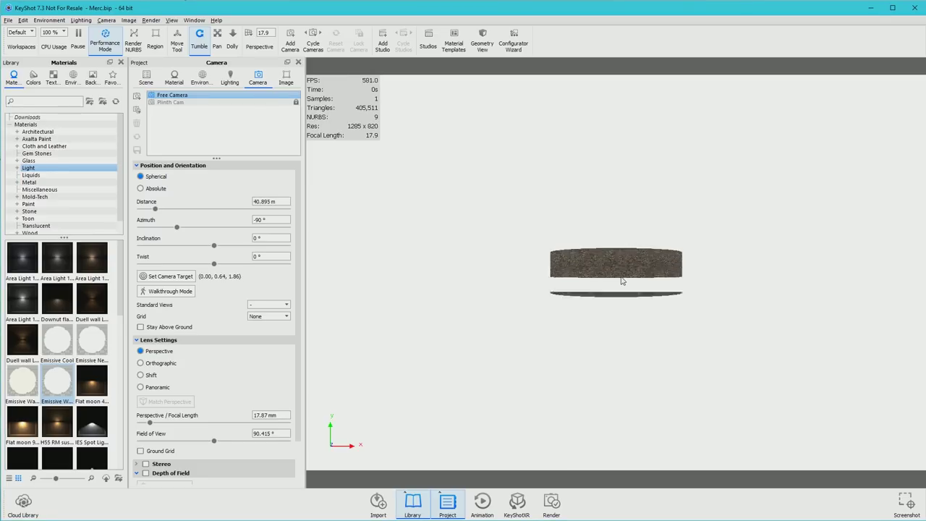
scroll(619, 267, "up", 6)
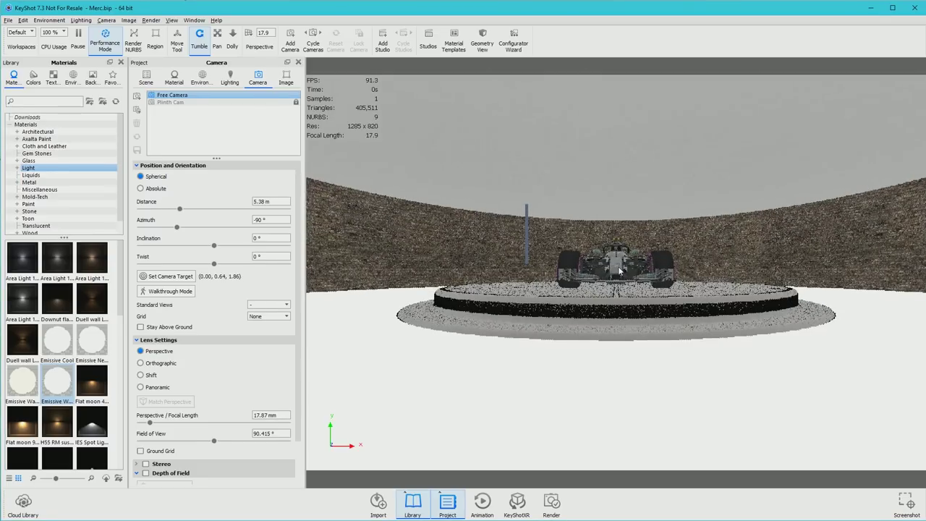
left_click_drag(619, 267, 288, 311)
scroll(808, 279, "up", 5)
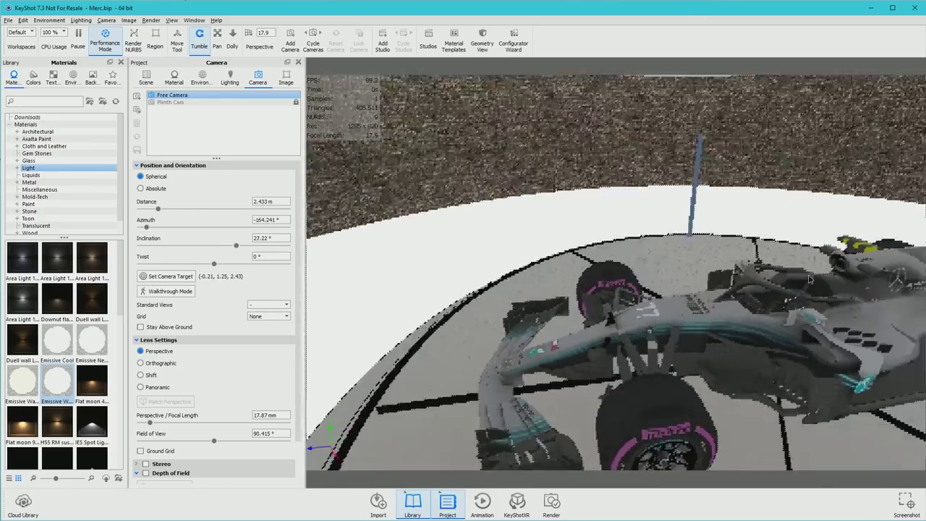
left_click_drag(809, 280, 853, 260)
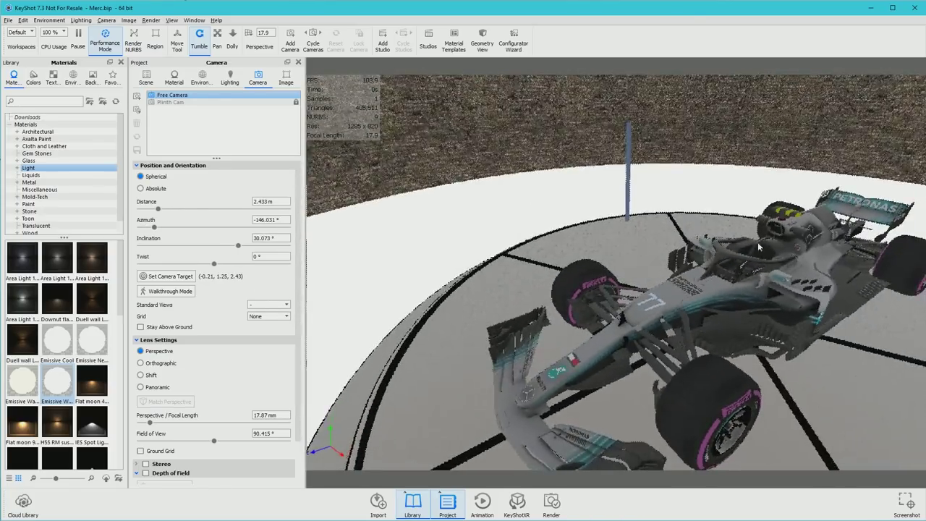
right_click(629, 194)
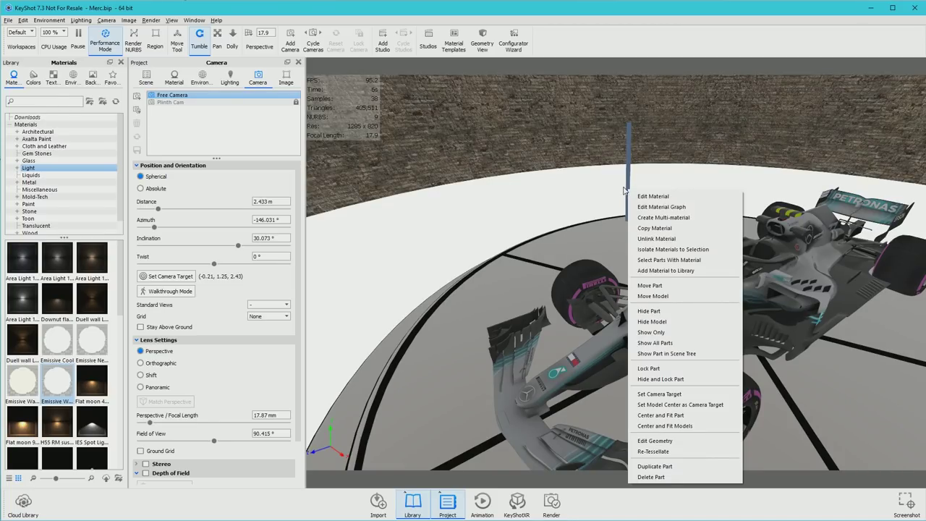
Target the camera on the pole and select its Cylinder in the Scene tree.
left_click(676, 394)
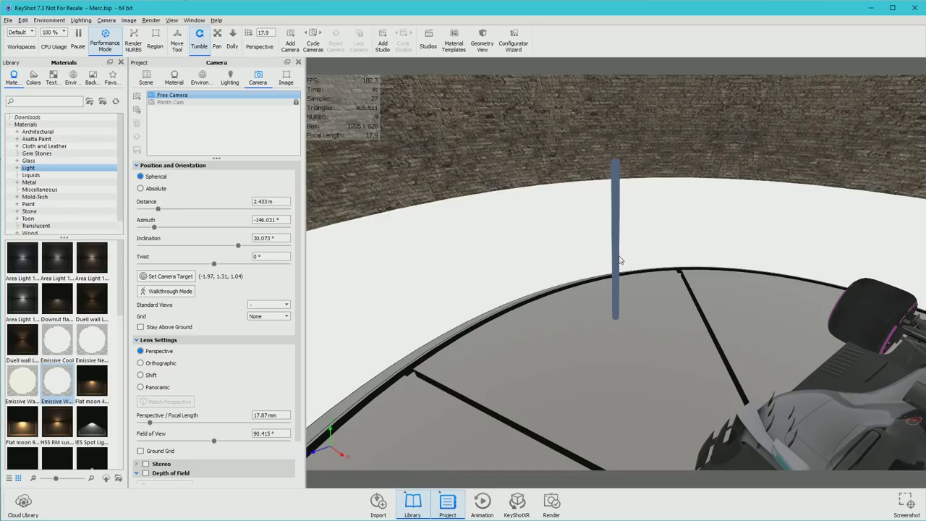
left_click(148, 78)
left_click(512, 188)
left_click(619, 221)
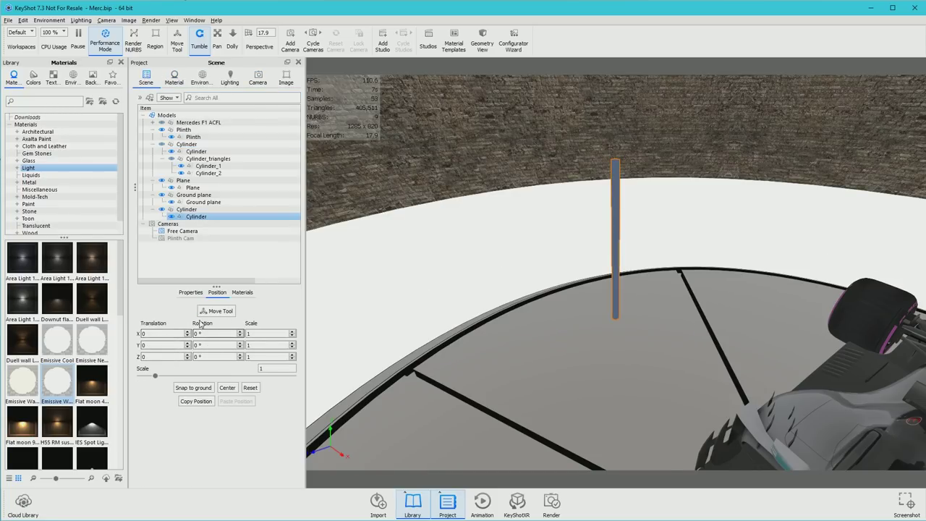
left_click(186, 210)
triple_click(177, 329)
type("0")
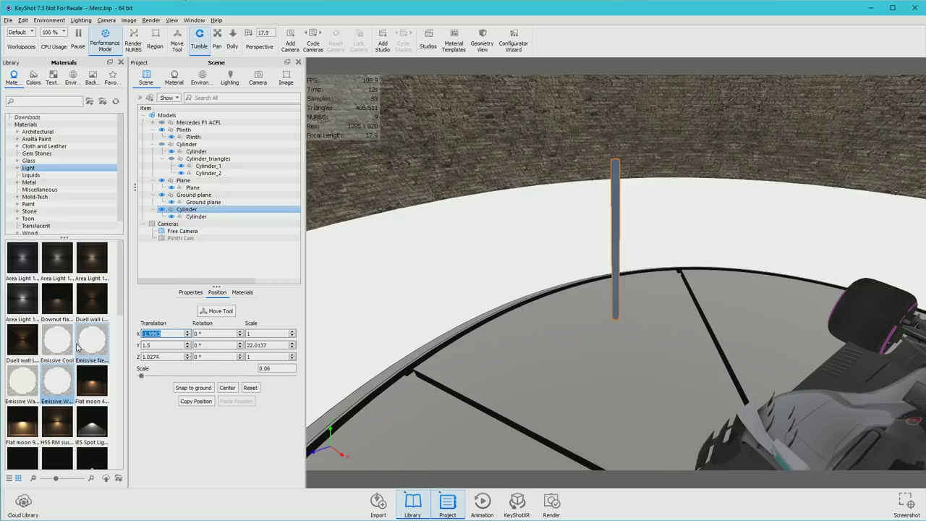
key("Tab")
key("Tab")
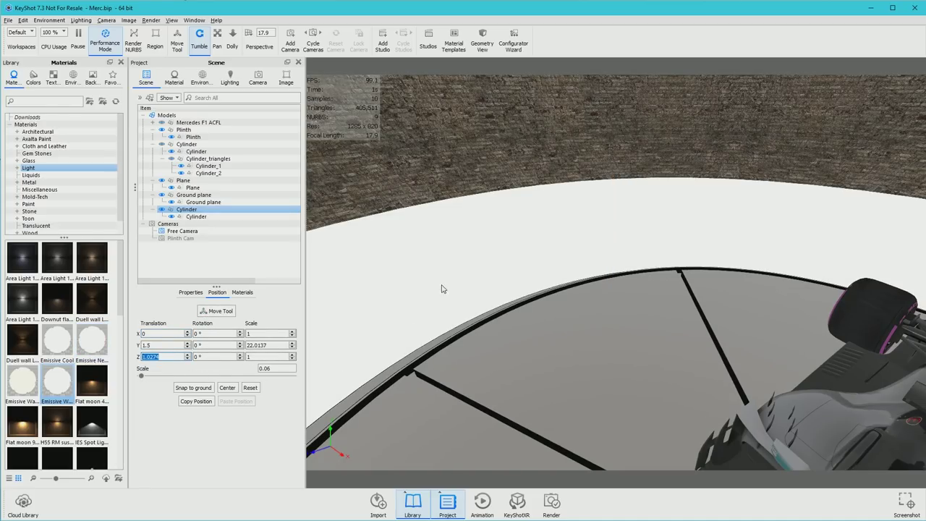
Set the pole cylinder's Z translation to 0.
left_click(576, 259)
left_click(612, 244)
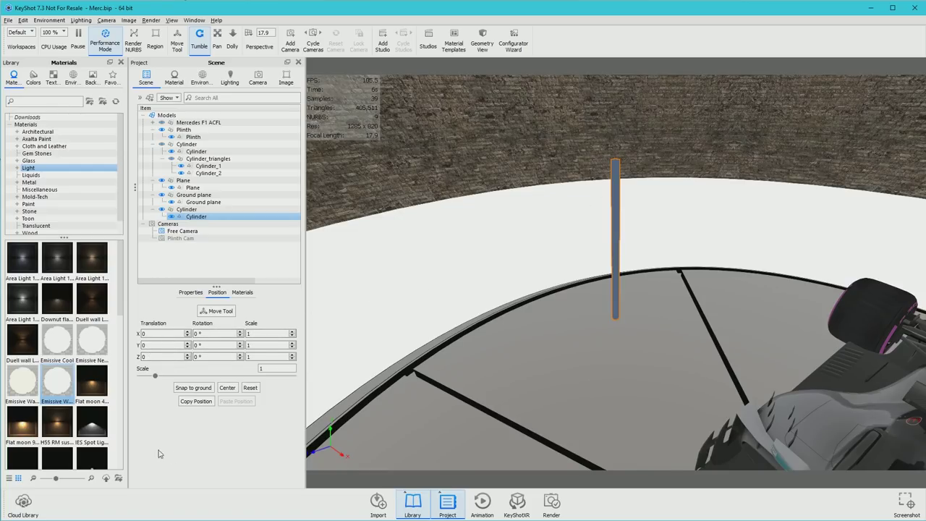
left_click(185, 209)
double_click(168, 355)
type("0")
key("Return")
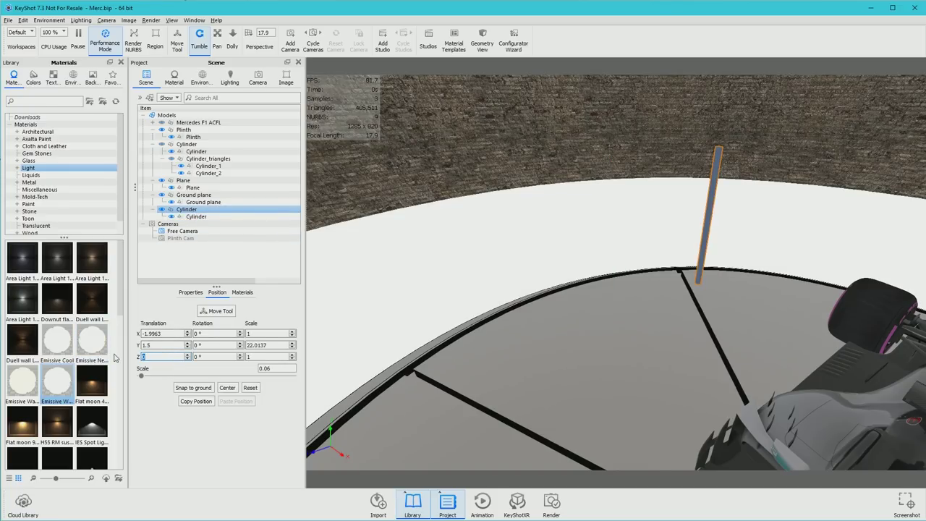
Rotate the pole −95.39° about X so it lies nearly horizontal.
left_click_drag(657, 255, 544, 227)
left_click(757, 237)
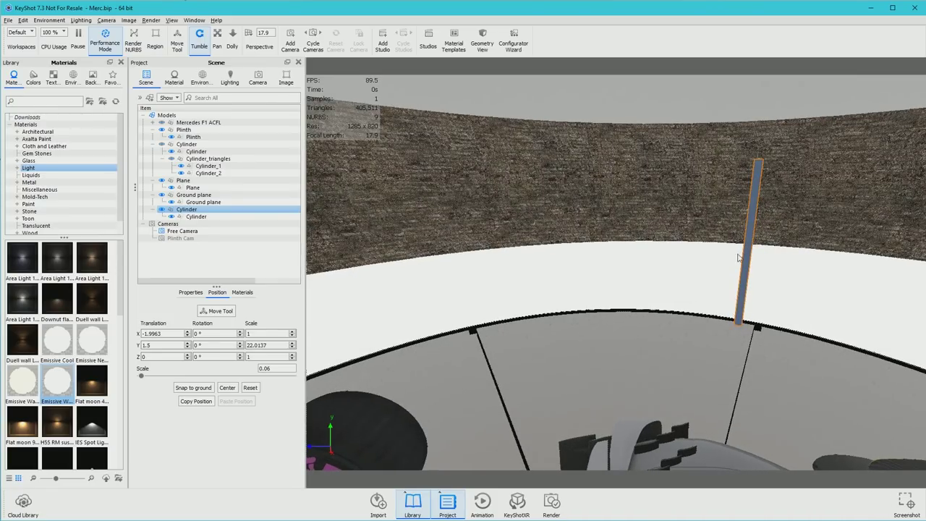
left_click(178, 42)
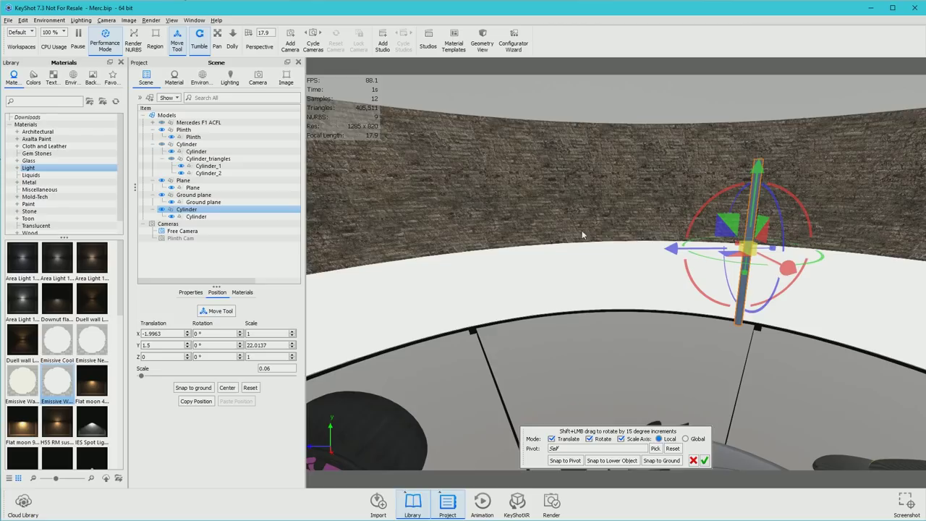
left_click(696, 439)
scroll(706, 359, "down", 5)
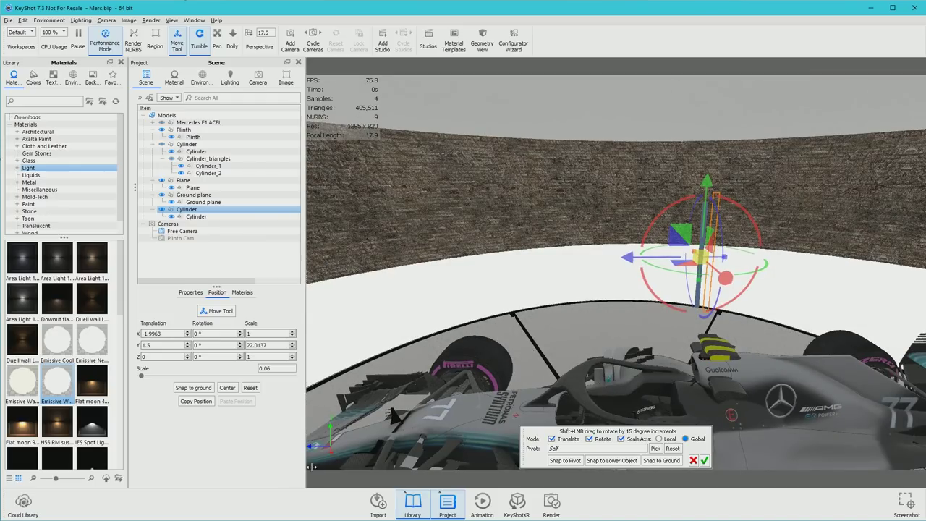
left_click_drag(729, 306, 648, 212)
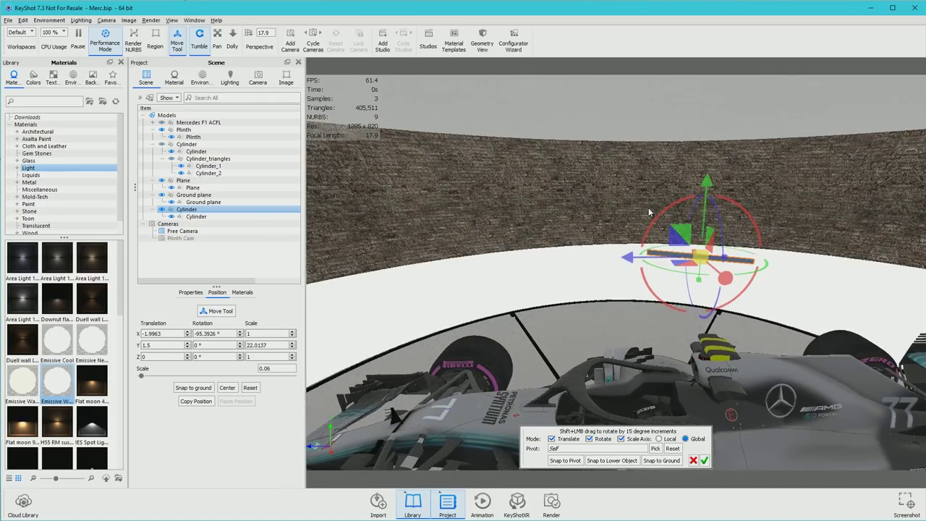
left_click(594, 149)
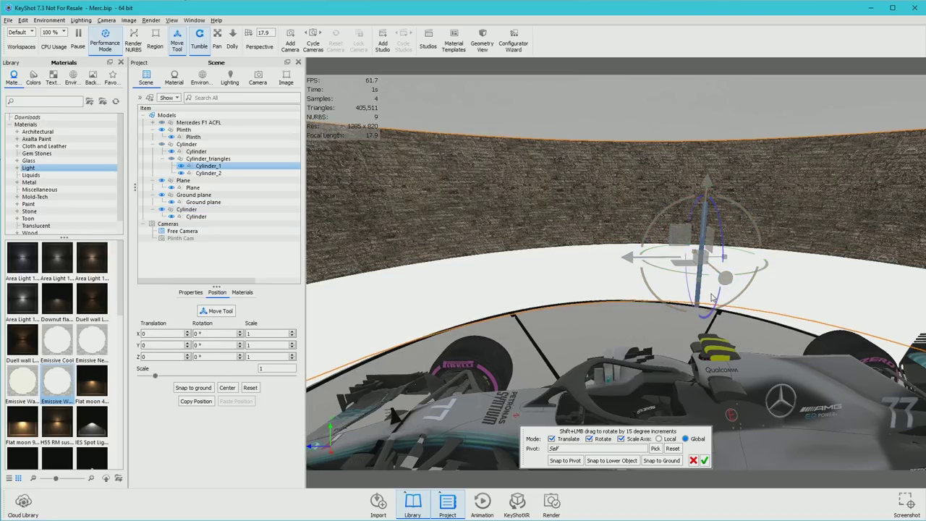
Raise the stone wall cylinder slightly around the car and confirm its placement.
left_click_drag(726, 279, 700, 260)
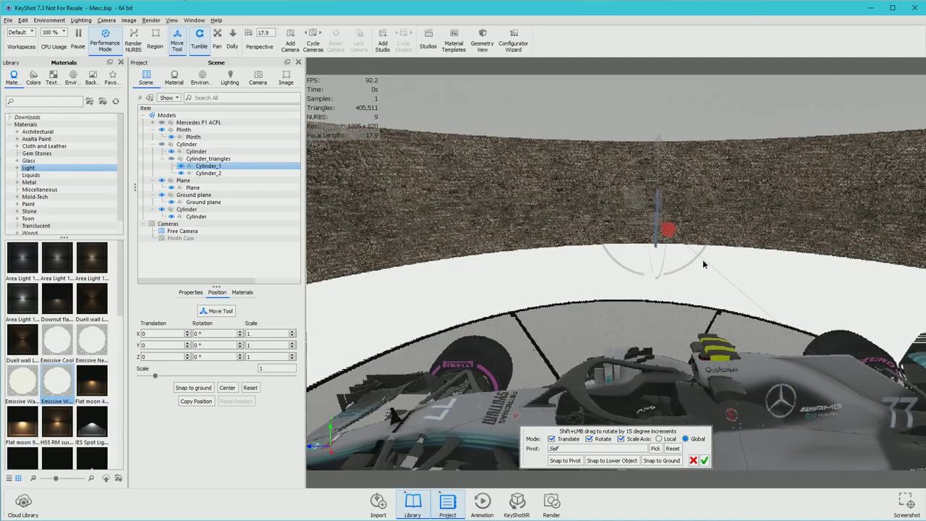
left_click(647, 301)
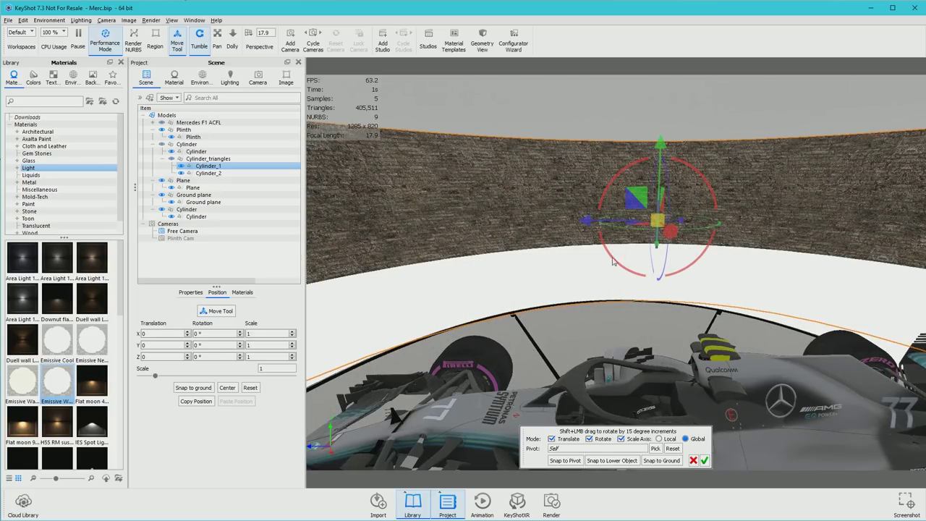
left_click_drag(609, 289, 615, 327)
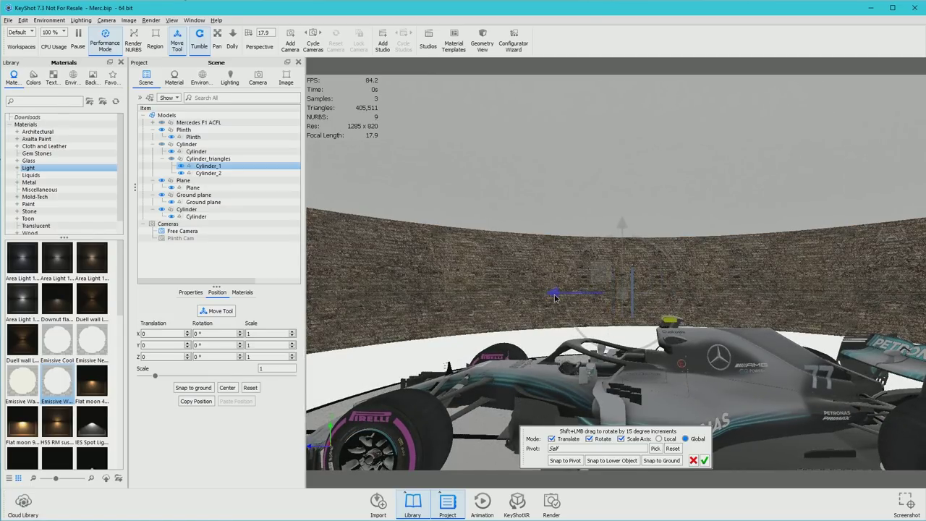
left_click_drag(555, 295, 564, 293)
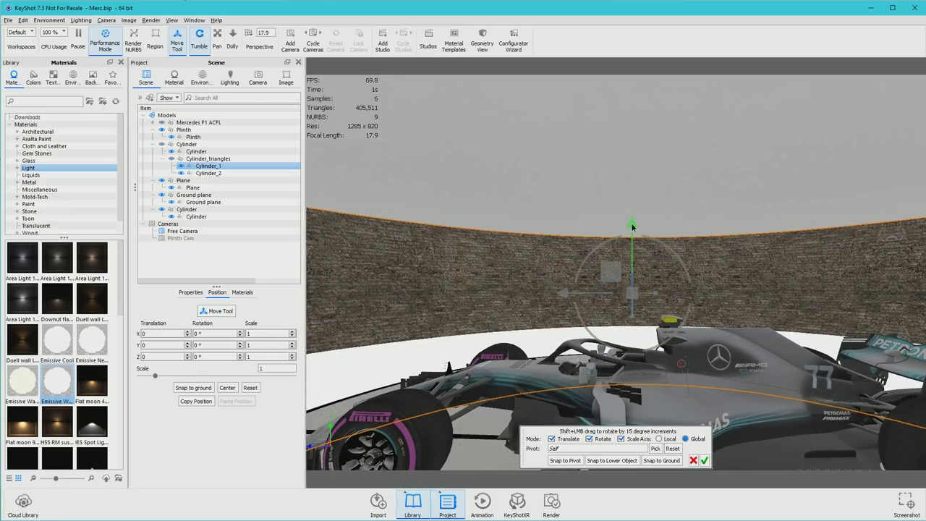
left_click_drag(631, 226, 631, 218)
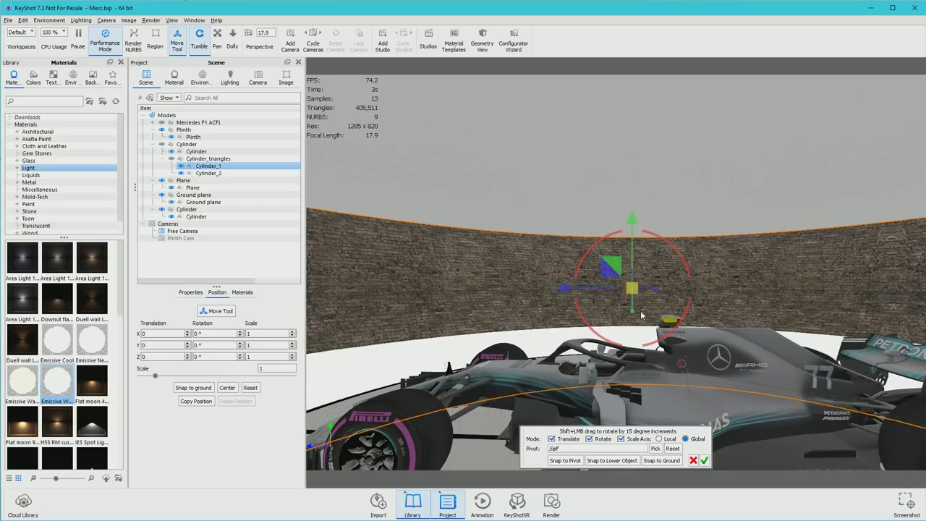
left_click_drag(633, 313, 633, 323)
left_click(704, 460)
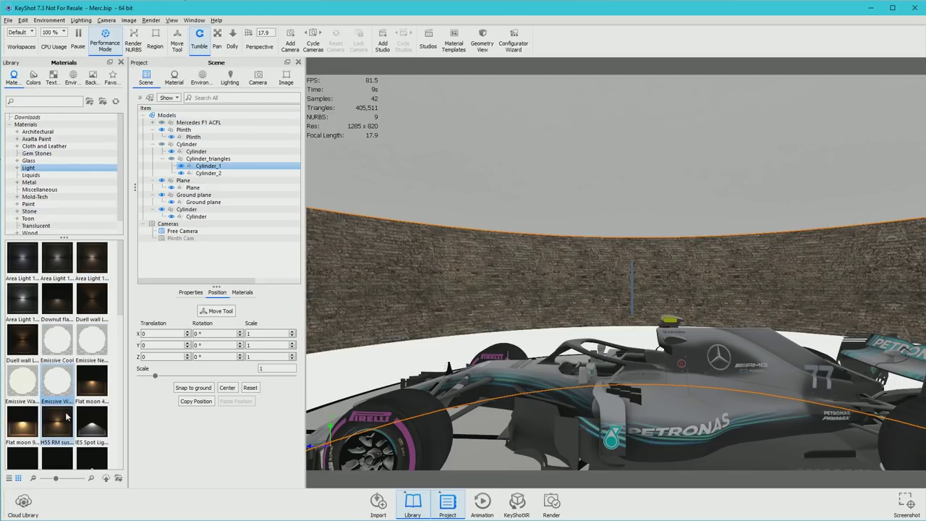
left_click_drag(58, 381, 632, 287)
Turn off Performance Mode and apply the Area Light material to the pole.
key("alt+p")
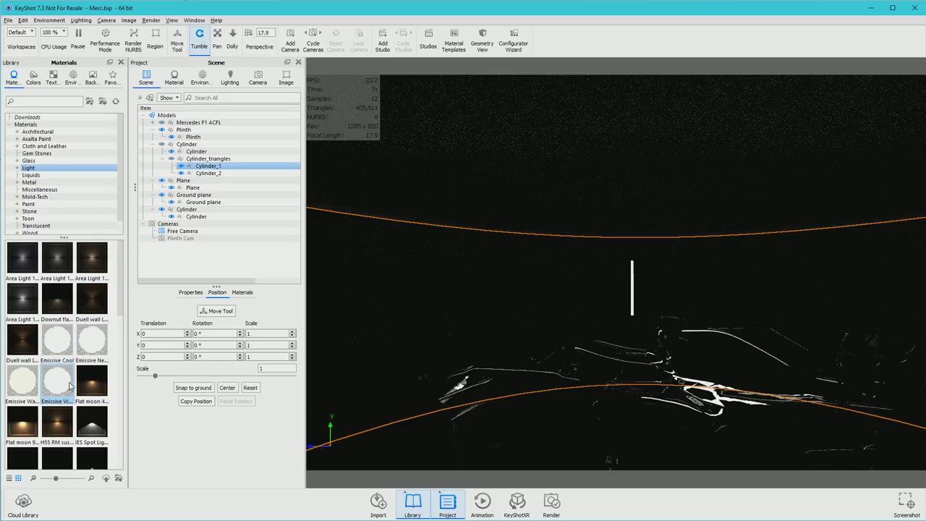
left_click_drag(22, 298, 666, 327)
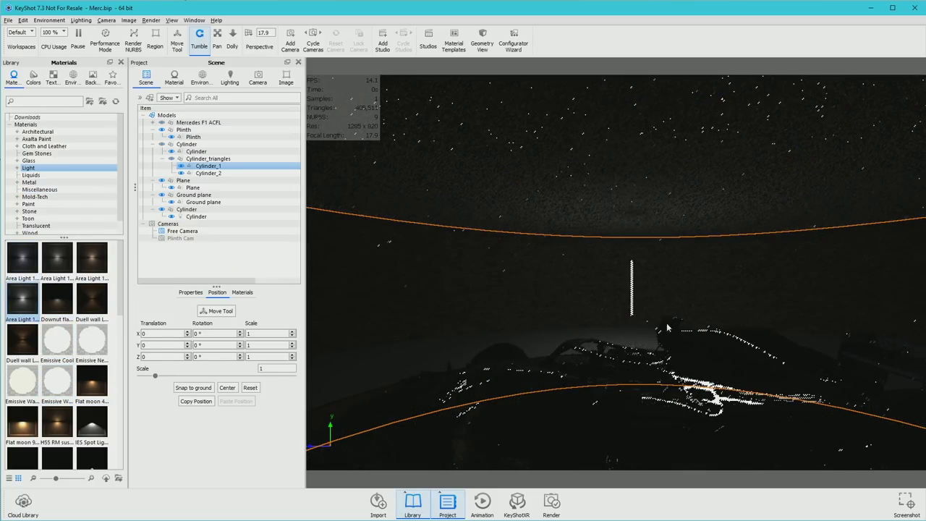
left_click(633, 303)
right_click(633, 300)
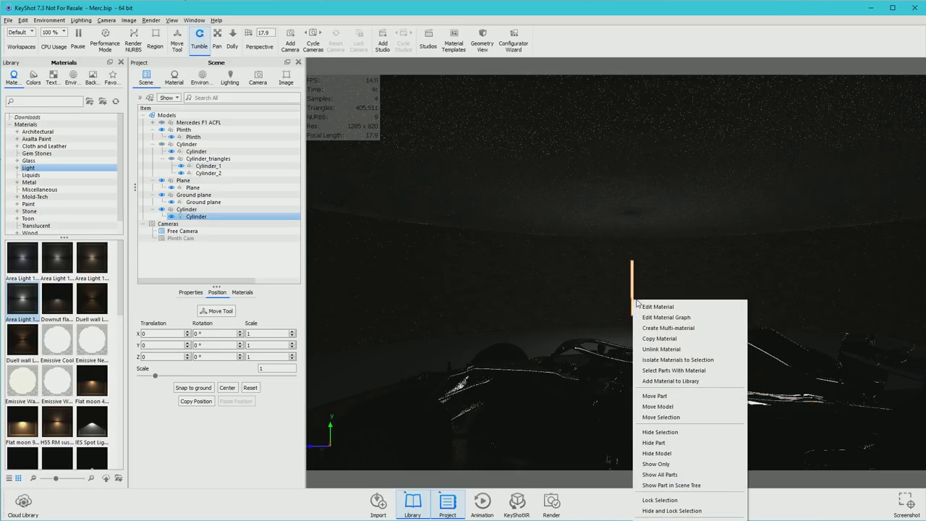
Raise the Area Light 1200 Lumen White power to 2736 lumens in the Material Graph.
left_click(666, 318)
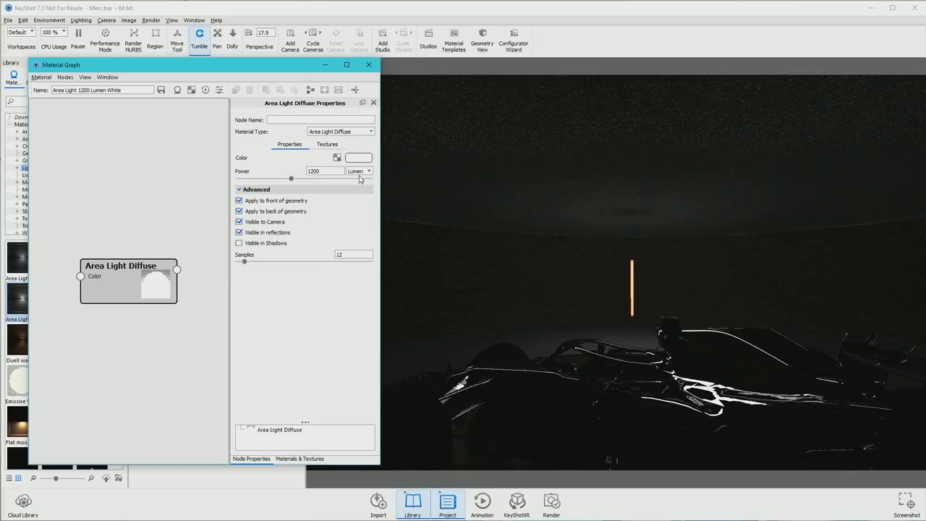
left_click_drag(294, 181, 356, 182)
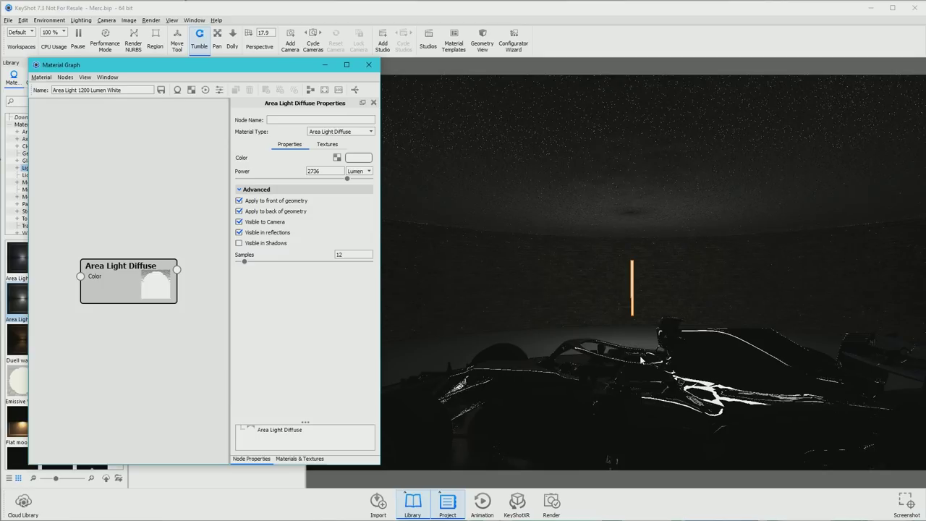
left_click(672, 291)
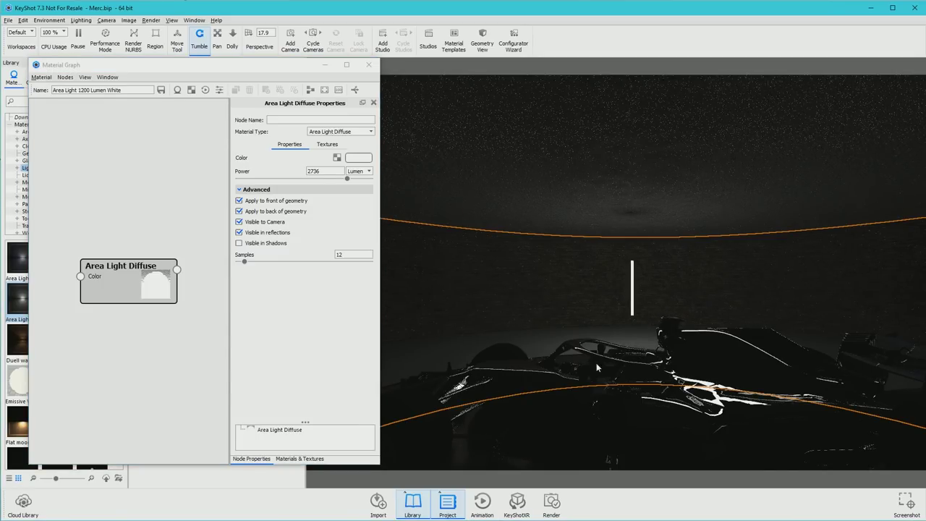
key("alt+Tab")
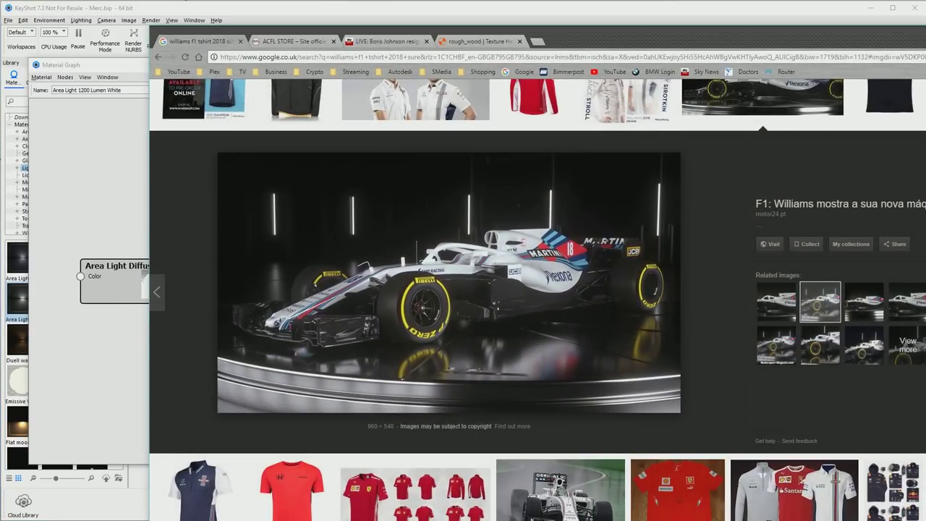
key("alt+Tab")
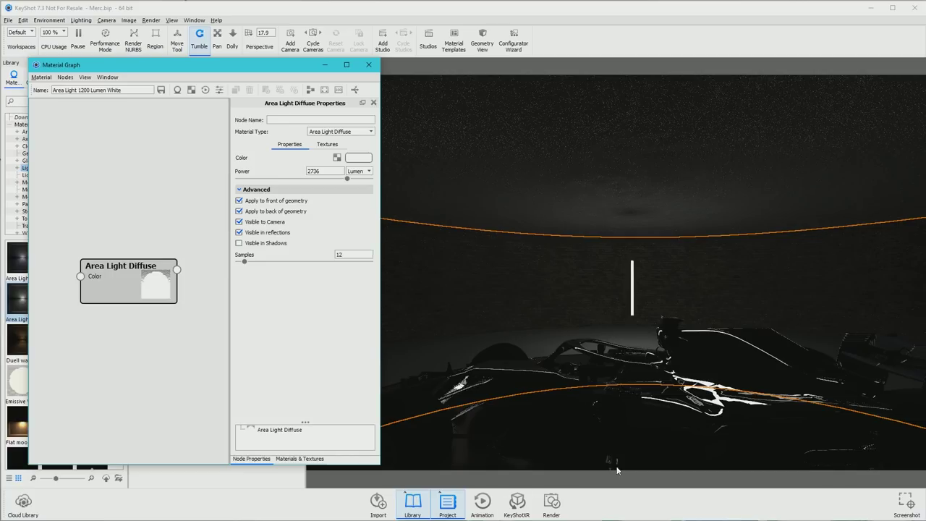
left_click(698, 334)
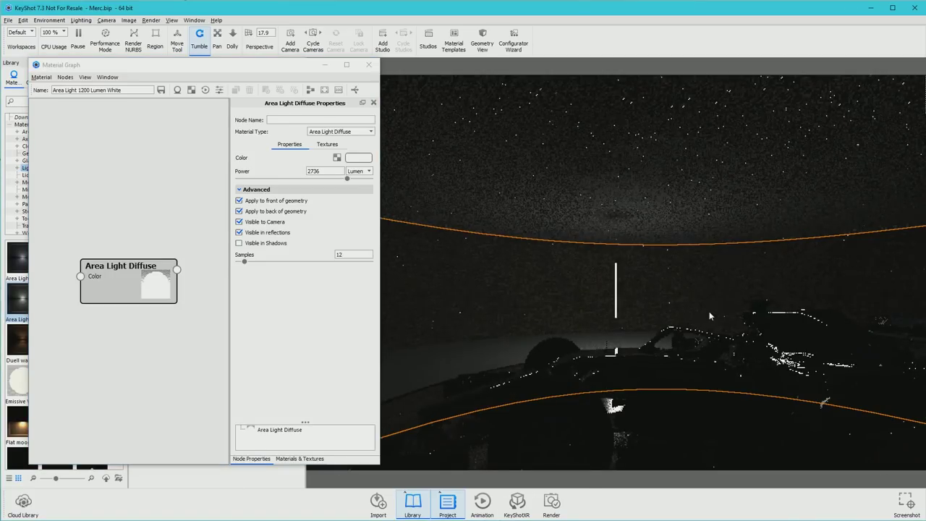
Slide the light bar left along X onto the wall above the car and confirm.
scroll(761, 333, "down", 6)
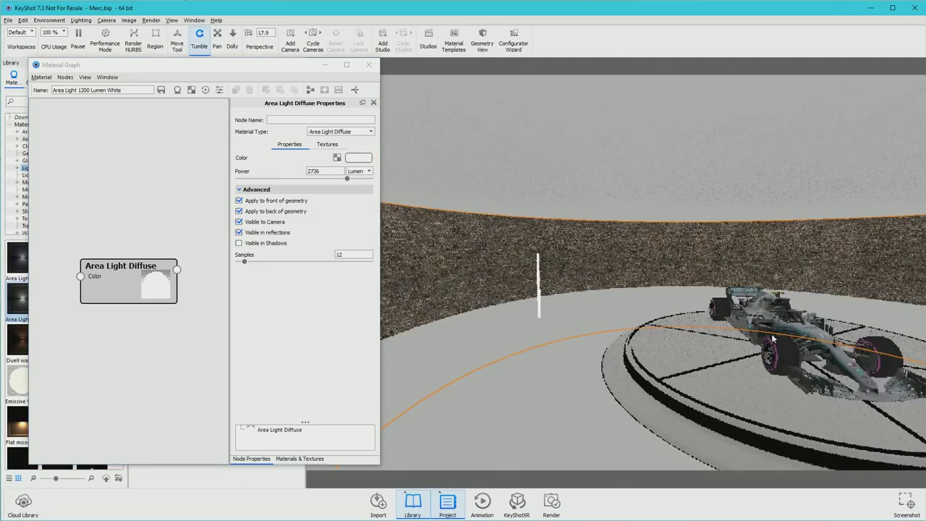
scroll(588, 324, "up", 5)
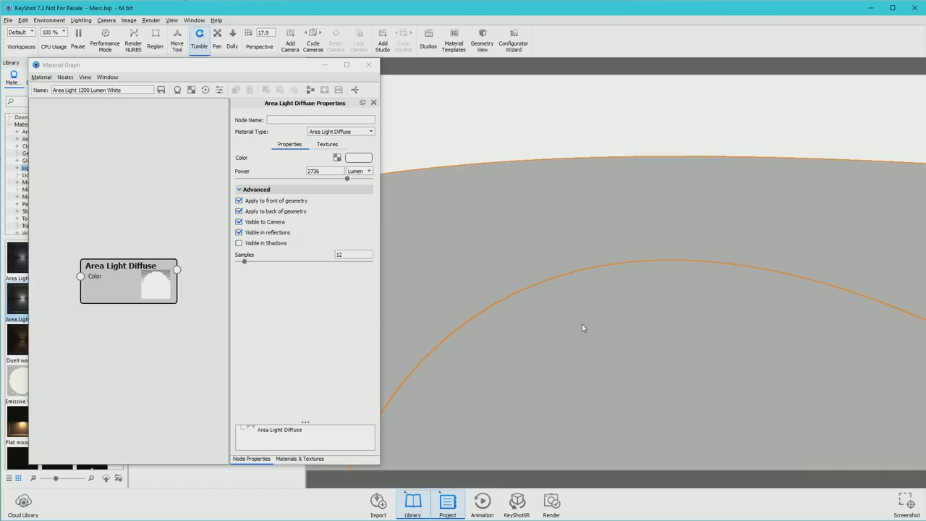
scroll(589, 326, "up", 2)
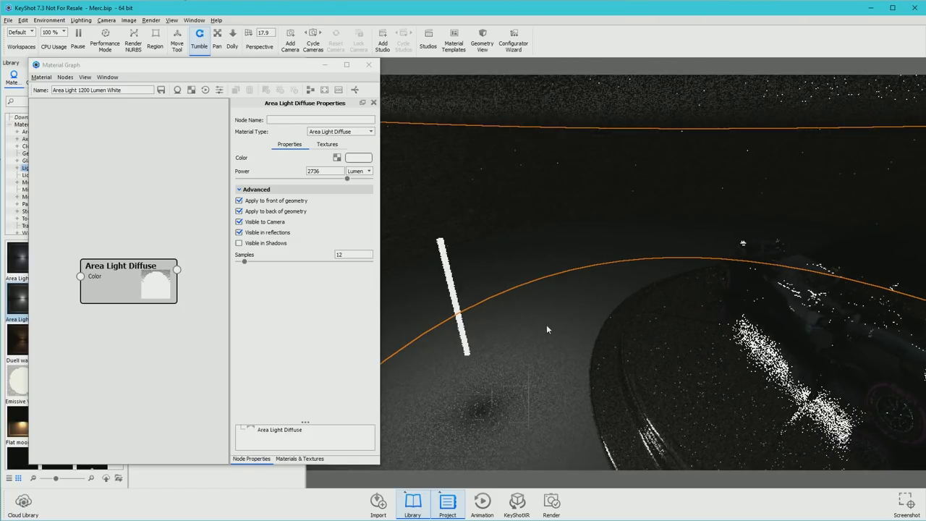
left_click(465, 335)
left_click_drag(551, 304, 739, 249)
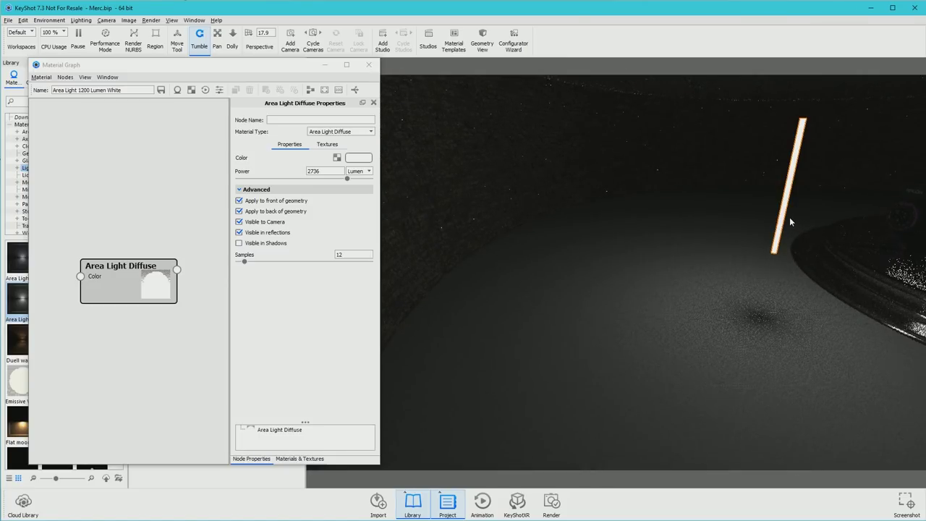
left_click(176, 46)
left_click_drag(863, 188, 800, 205)
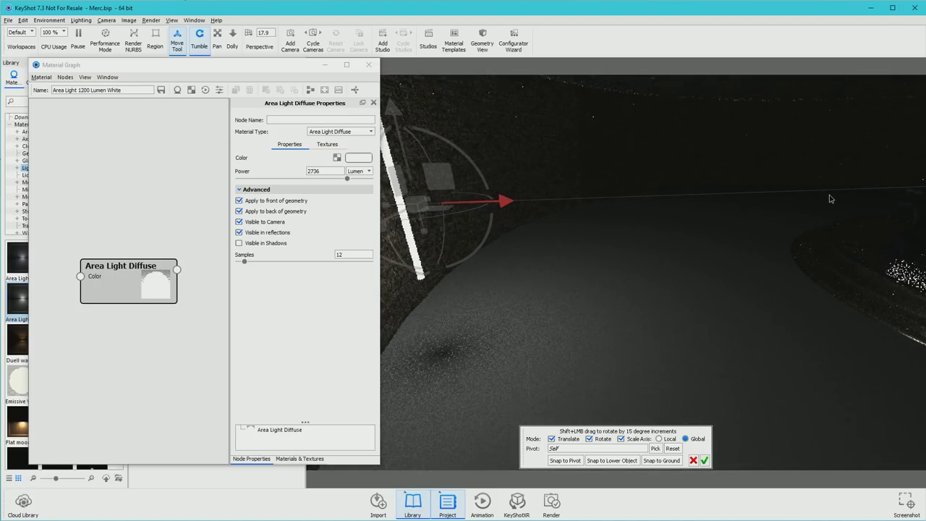
left_click_drag(830, 199, 830, 199)
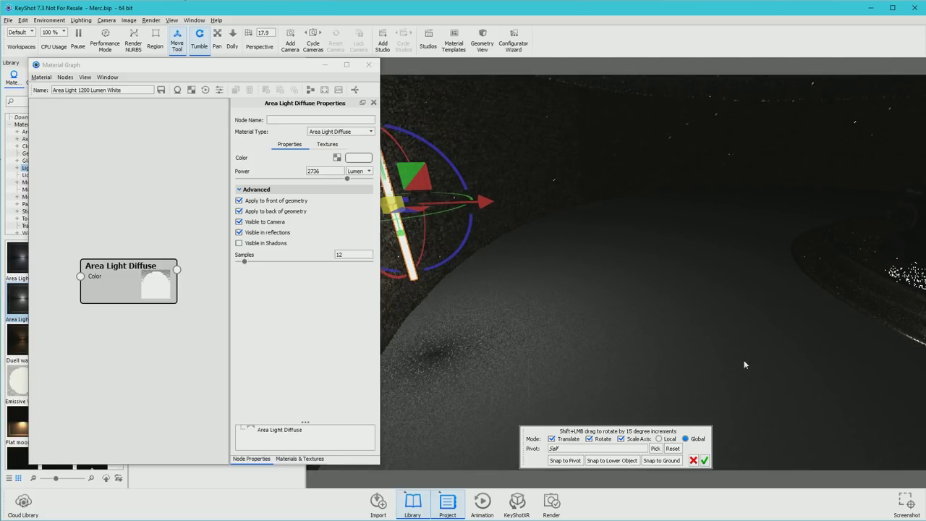
left_click_drag(506, 352, 746, 335)
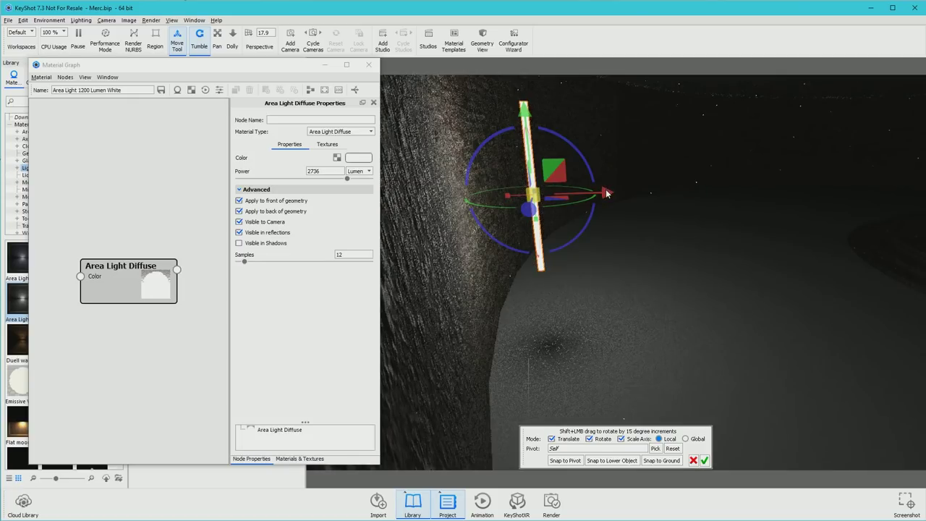
left_click_drag(606, 193, 562, 196)
left_click_drag(799, 255, 727, 250)
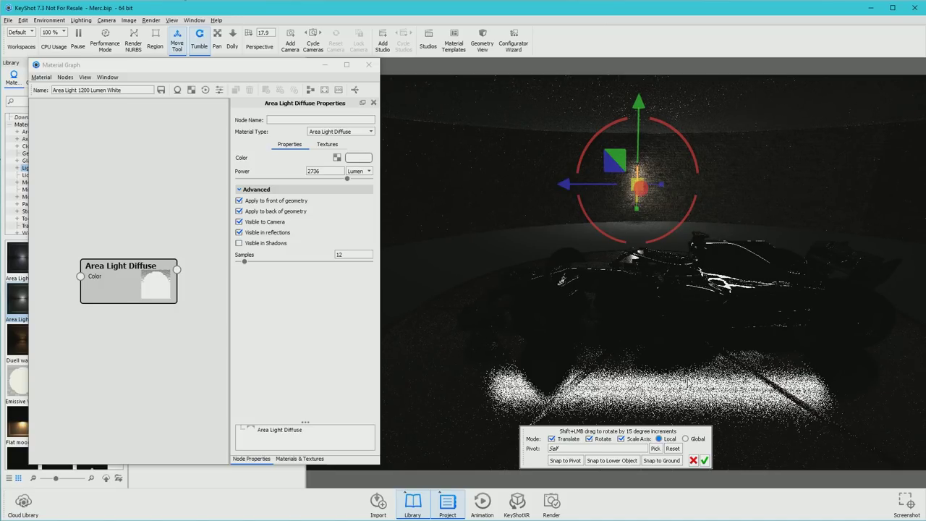
left_click(703, 460)
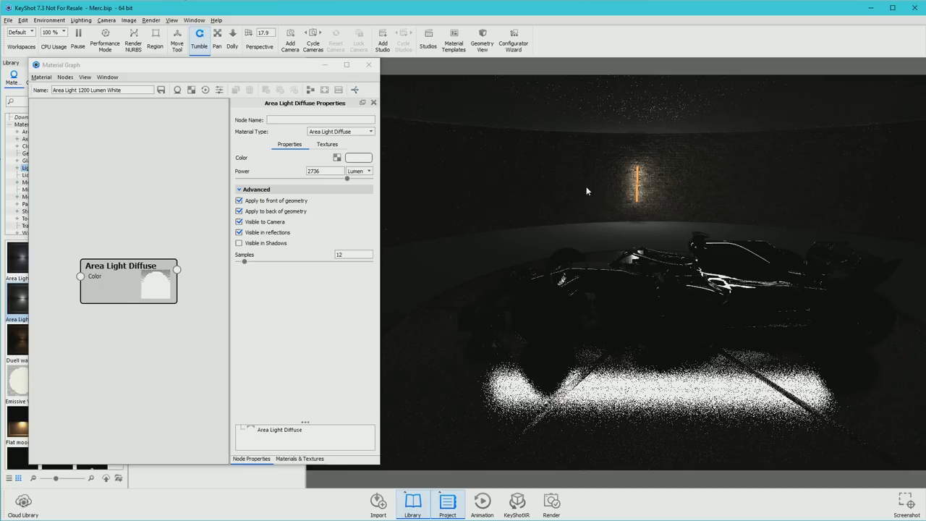
Set the pole's area light power to about 2039 lumen, close Material Graph, and enable Performance Mode.
left_click(374, 69)
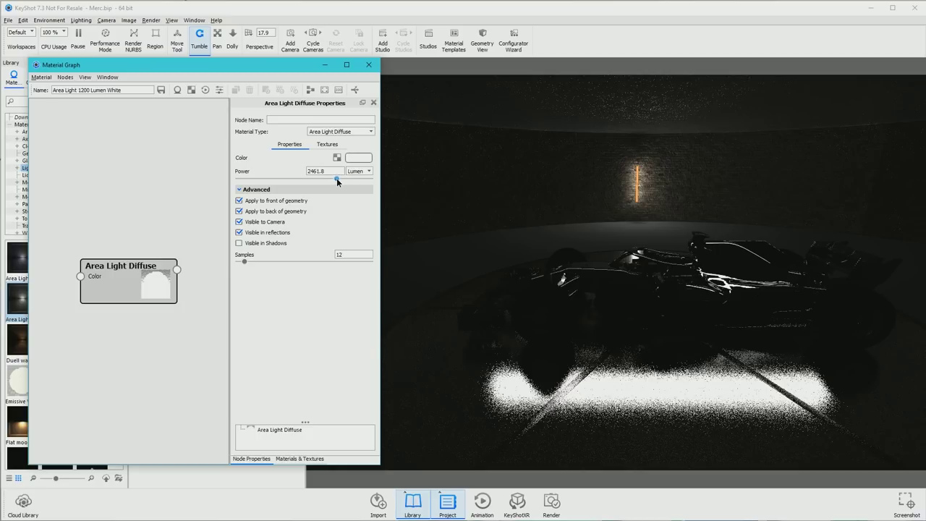
left_click_drag(336, 178, 319, 178)
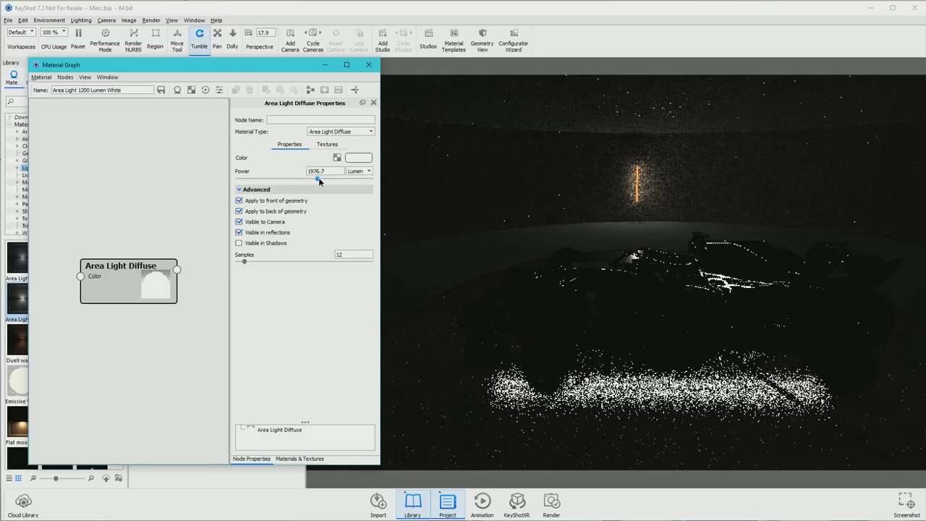
left_click_drag(314, 178, 321, 179)
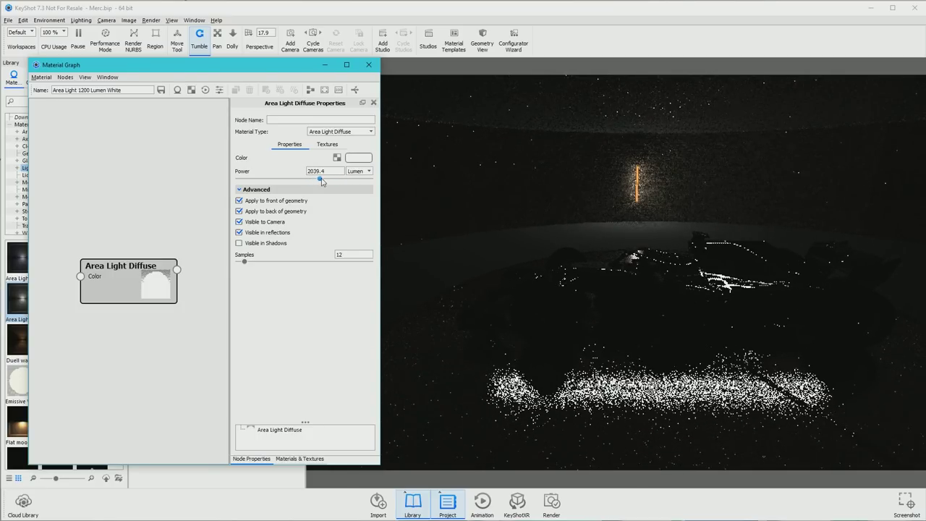
left_click(368, 65)
left_click(105, 40)
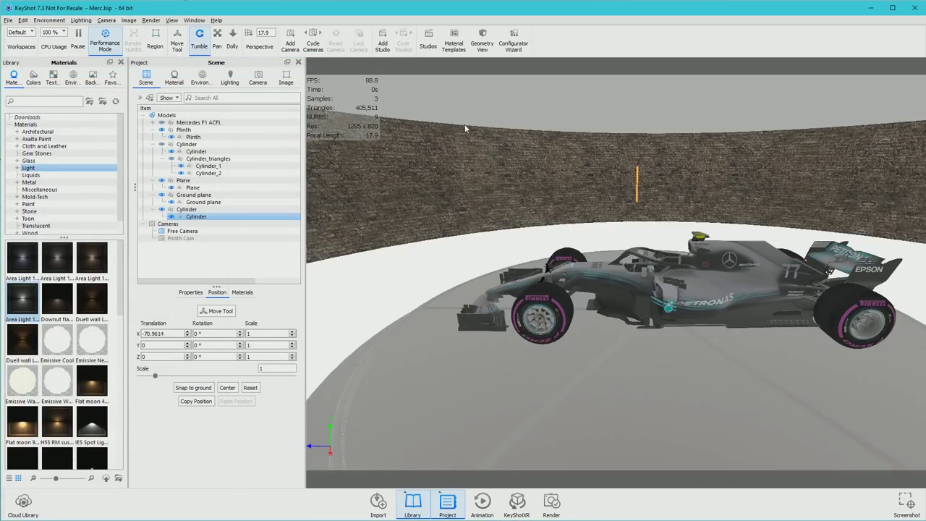
Choose Make Pattern from the pole Cylinder's scene-tree context menu.
left_click(26, 21)
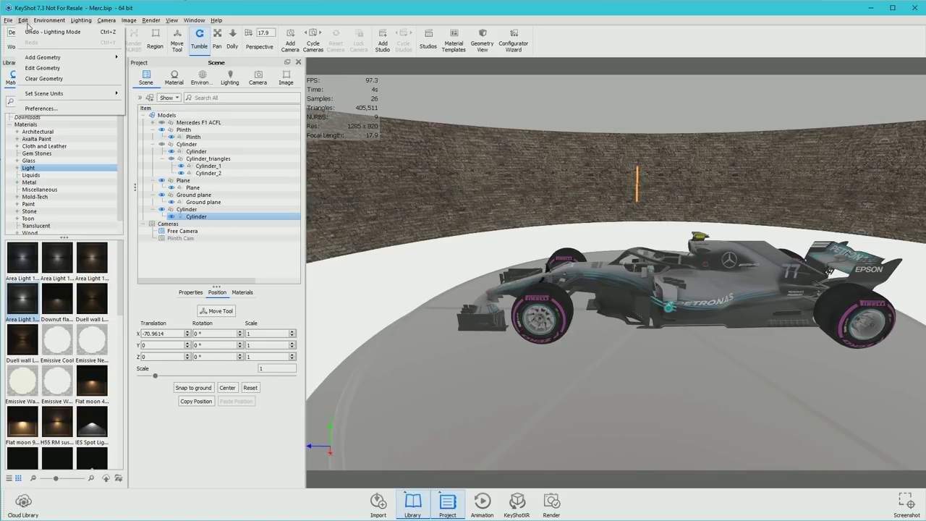
mouse_move(47, 62)
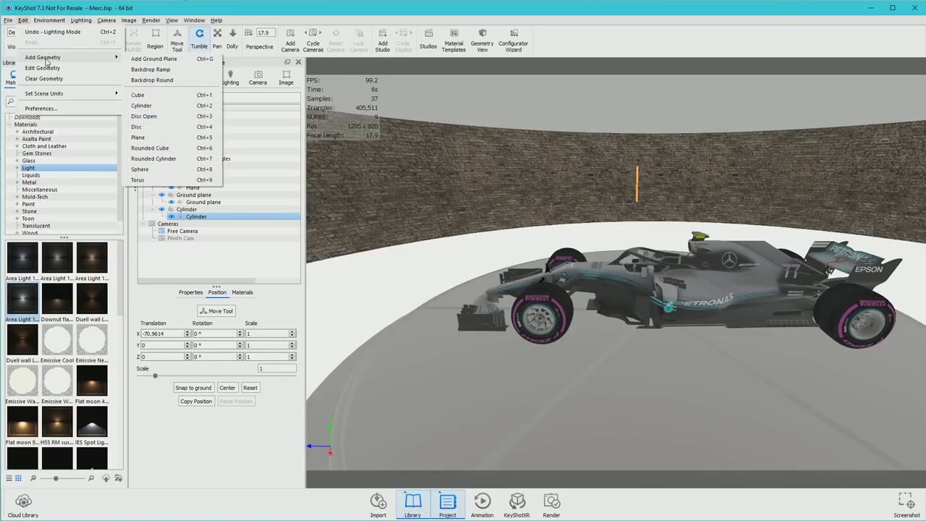
left_click(115, 47)
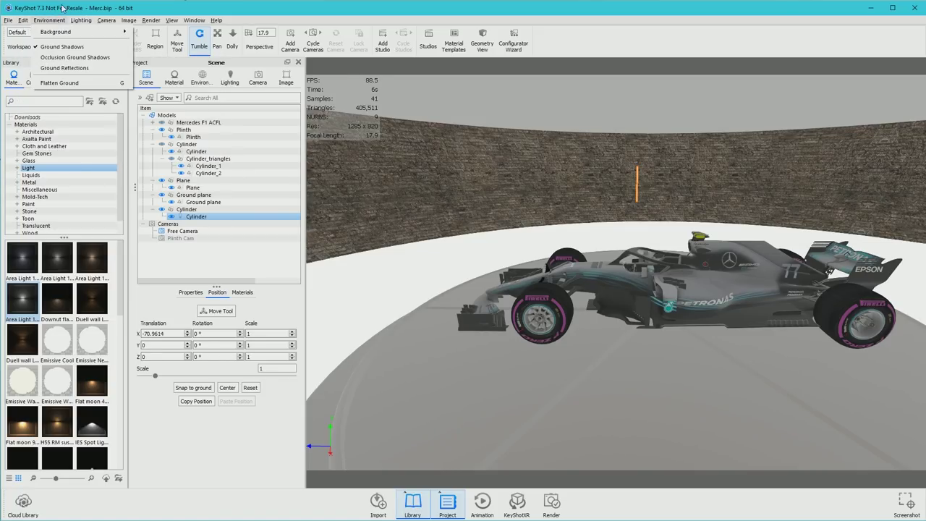
right_click(637, 175)
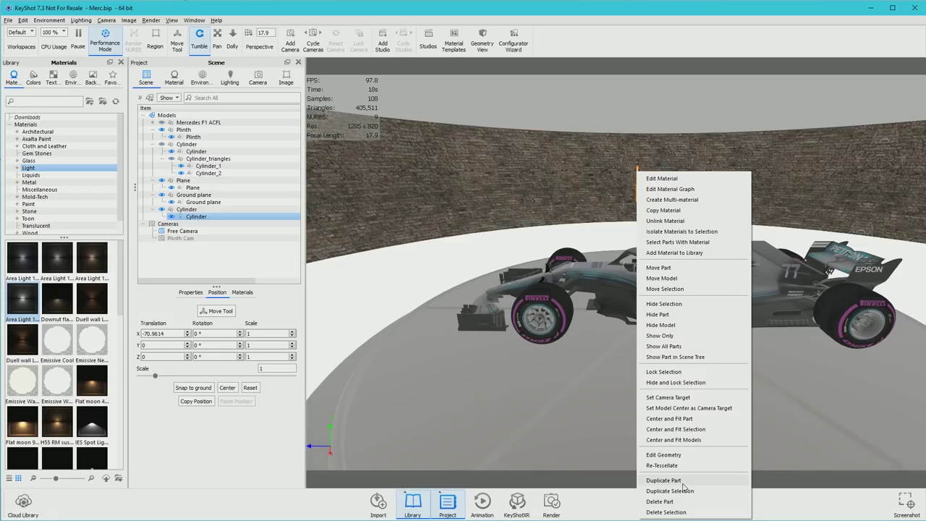
left_click(191, 210)
right_click(192, 210)
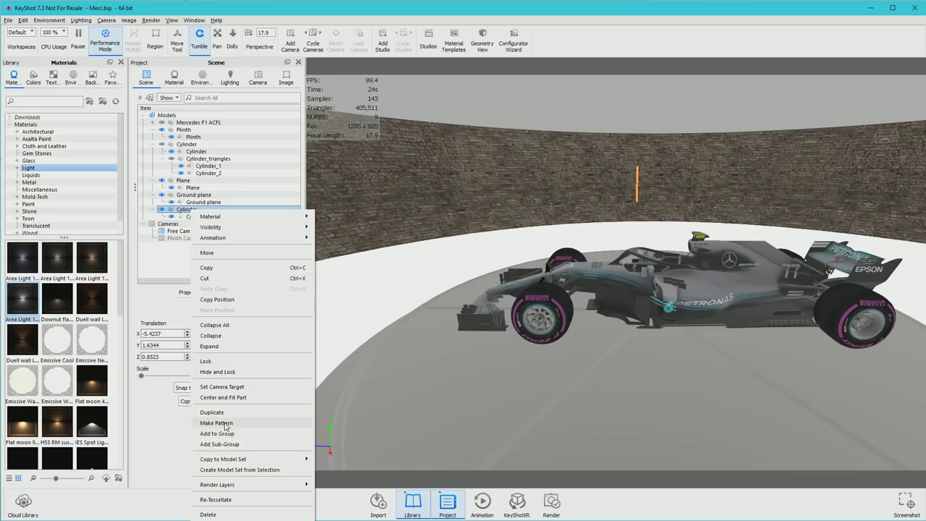
right_click(637, 175)
right_click(637, 174)
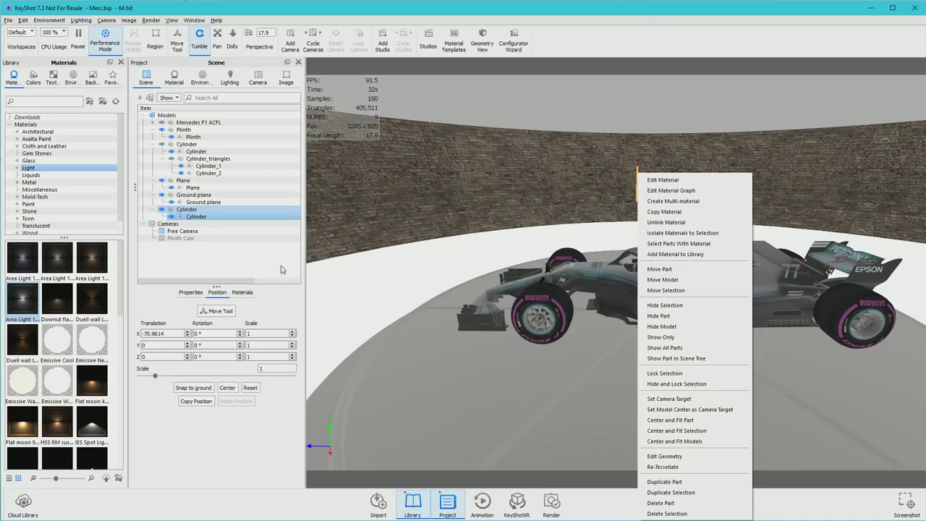
left_click(188, 210)
right_click(194, 212)
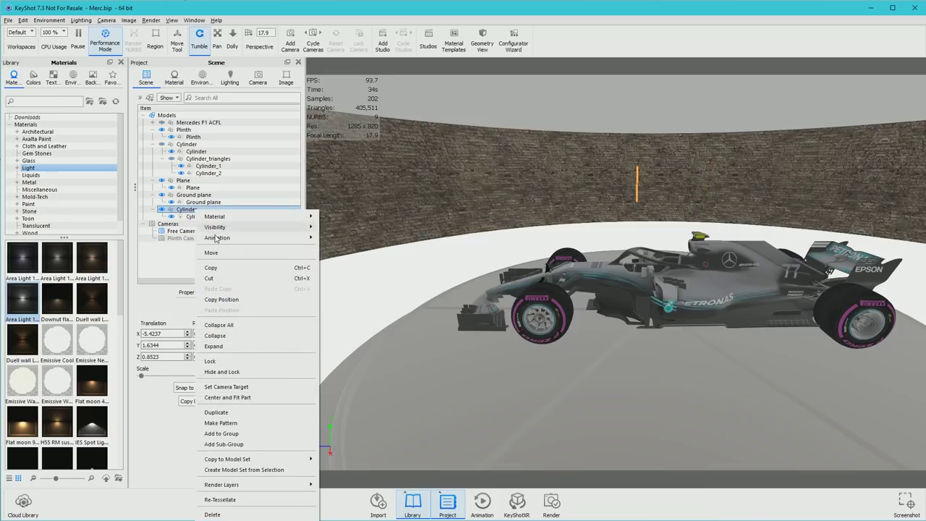
left_click(236, 425)
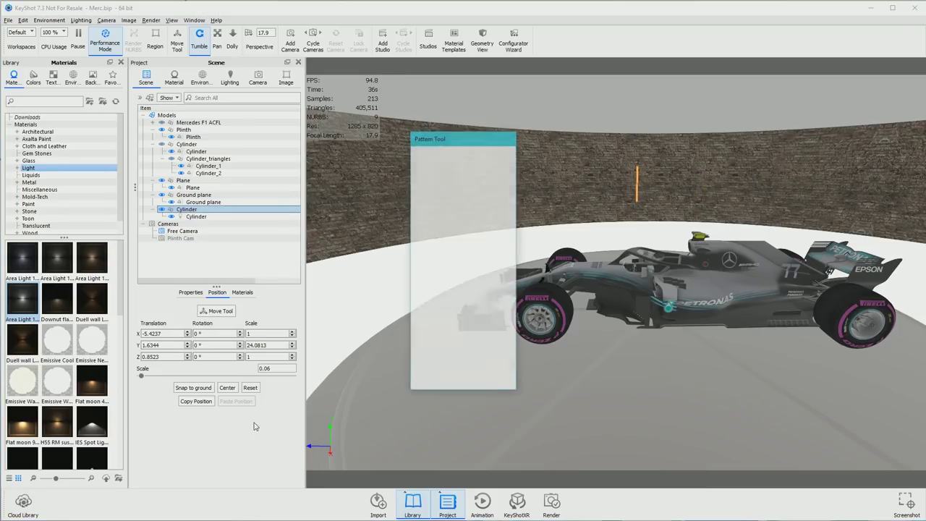
Switch the pattern to Circular, leaving Adjust Camera turned off.
left_click(468, 154)
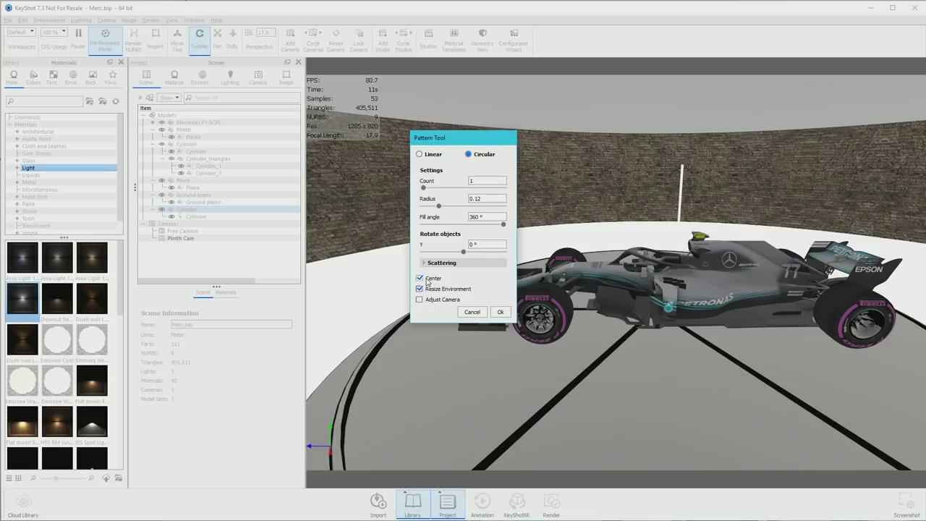
left_click(427, 280)
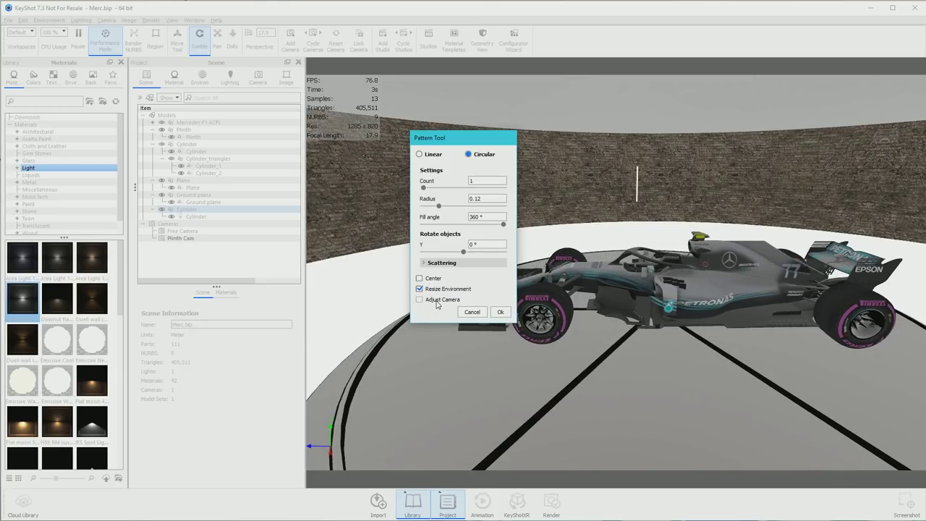
left_click(436, 302)
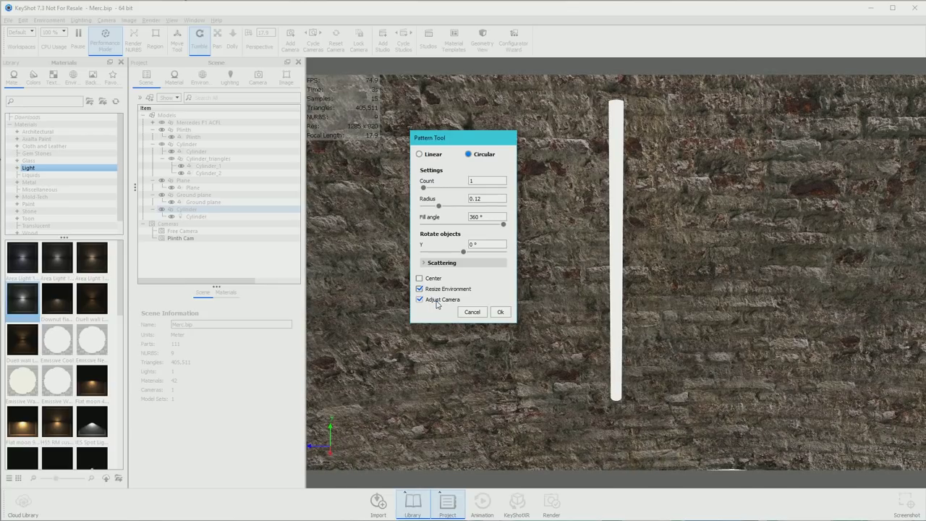
left_click(436, 302)
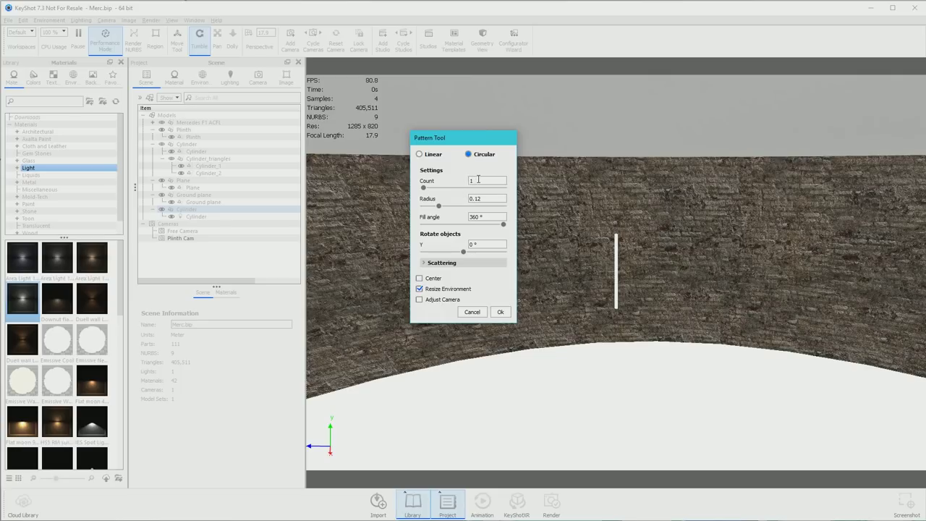
Set the circular pattern Count to 10 with Center enabled, orbiting to find the pole copies.
double_click(477, 180)
type("10")
key("Return")
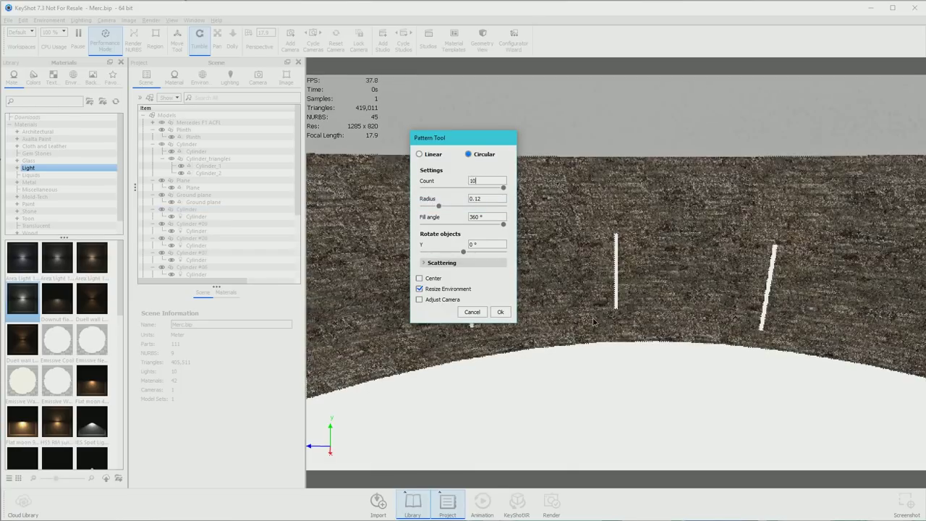
left_click_drag(602, 317, 514, 304)
left_click(419, 278)
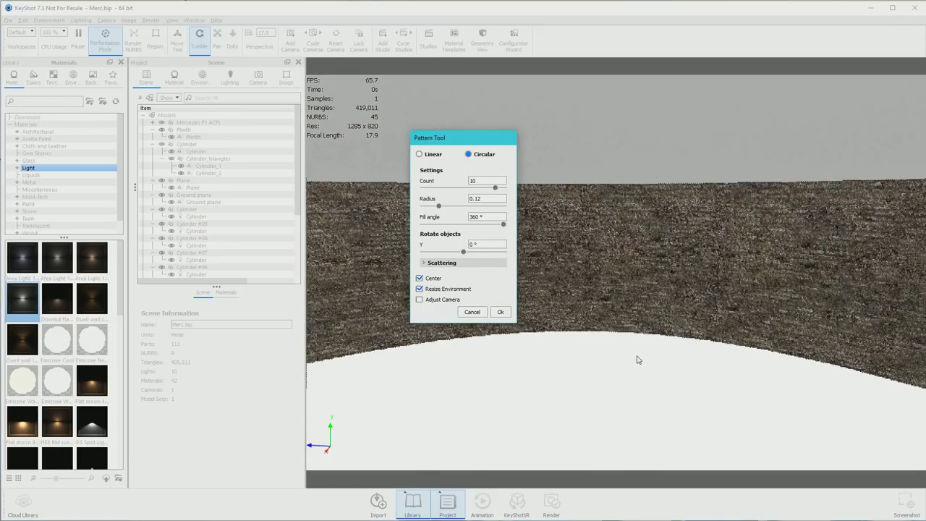
left_click_drag(636, 360, 752, 326)
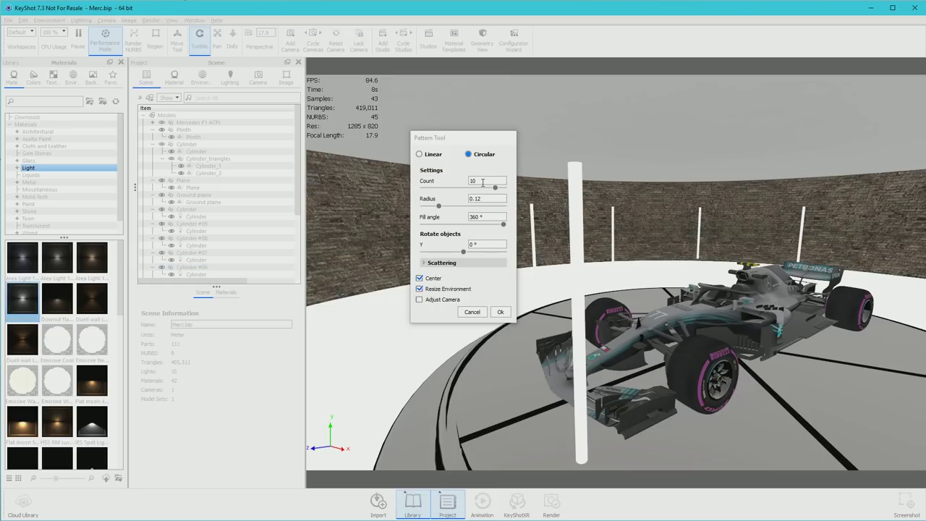
Try a pattern radius of 8.5 and confirm the count of 10 in the preview.
left_click(481, 199)
type("8.5")
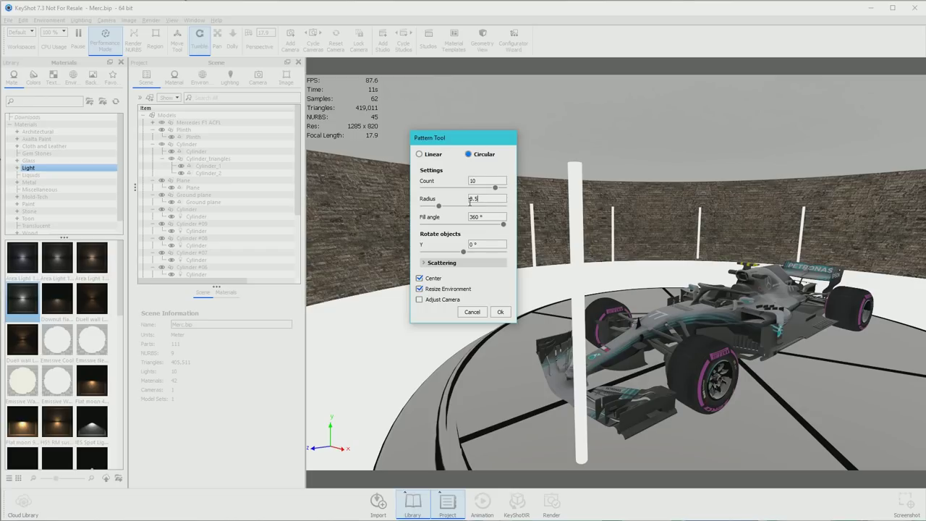
left_click(504, 180)
type("10")
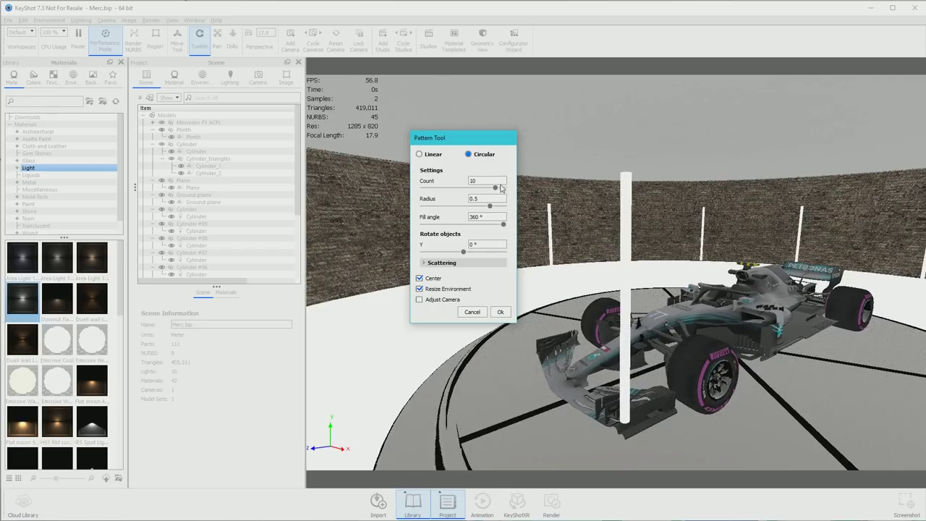
left_click(421, 327)
left_click_drag(422, 328, 418, 293)
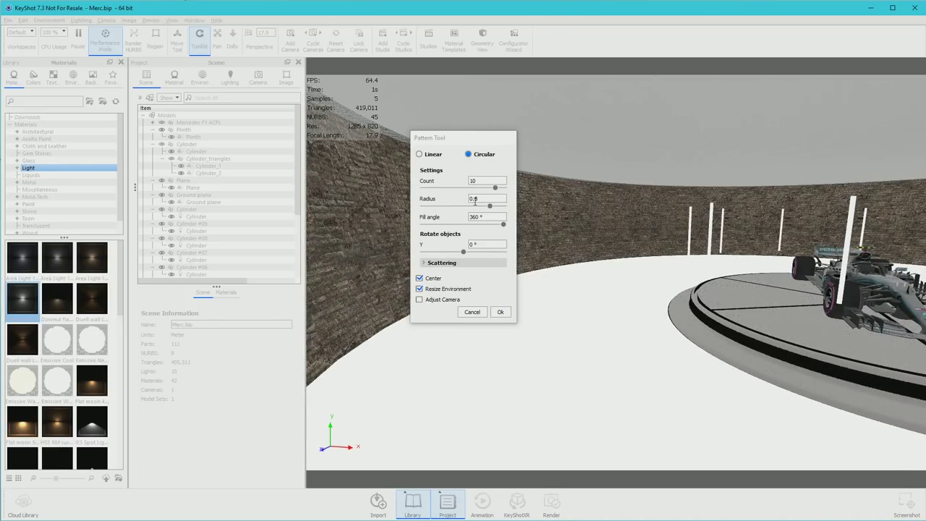
Test pattern radius values of 1, 10 and 20.
double_click(474, 198)
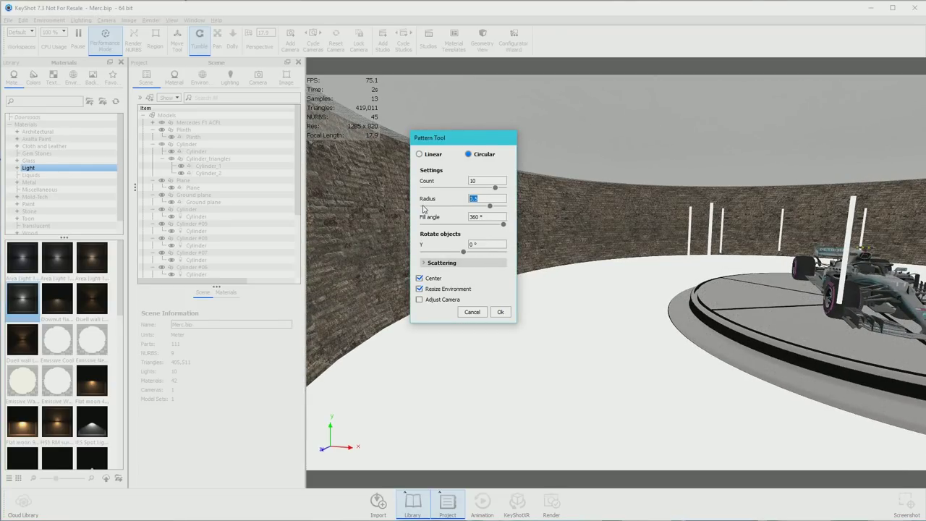
type("1")
left_click(478, 181)
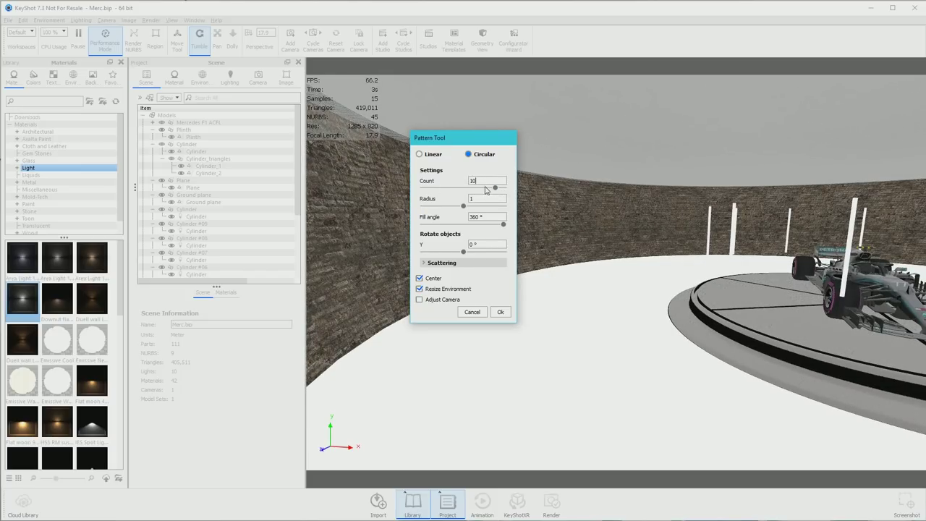
double_click(477, 199)
type("10")
left_click(487, 181)
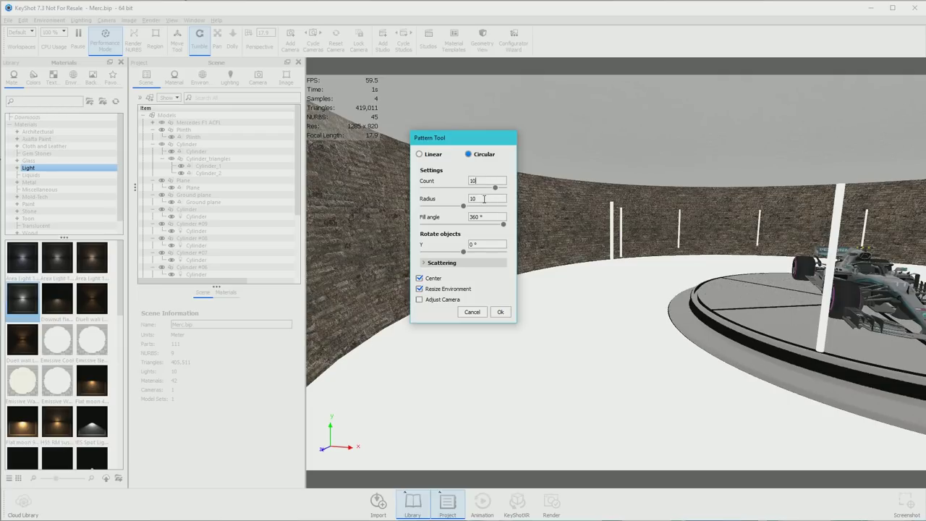
type("20")
left_click(495, 181)
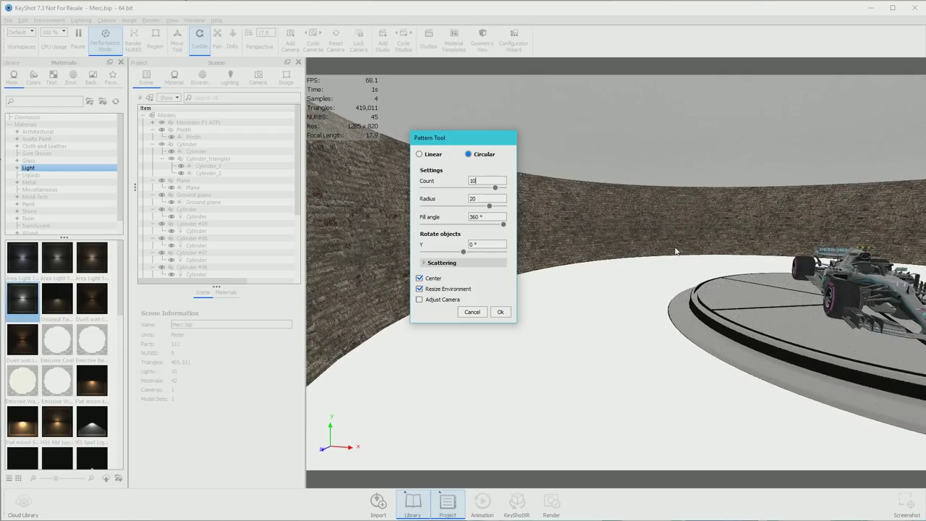
Drag the Radius down to 14.135 so the posts meet the wall, and apply the pattern.
scroll(752, 264, "down", 5)
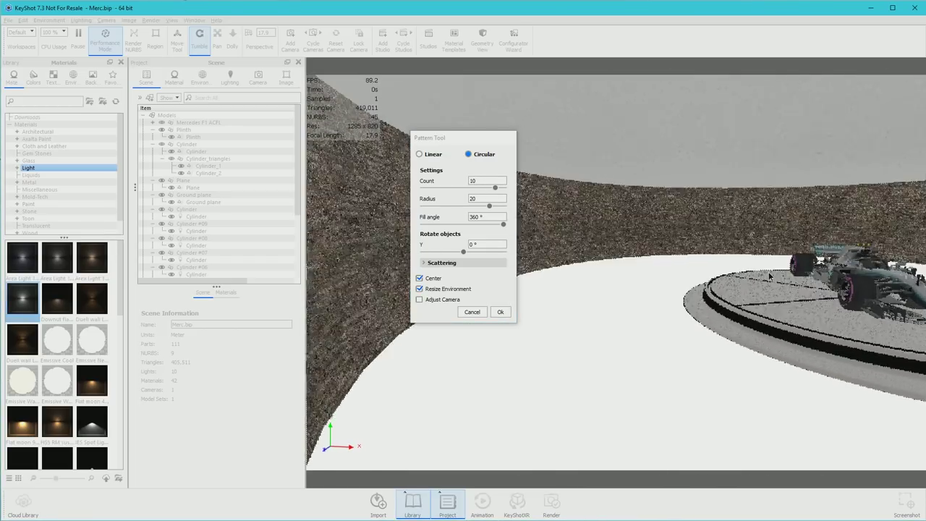
left_click(426, 205)
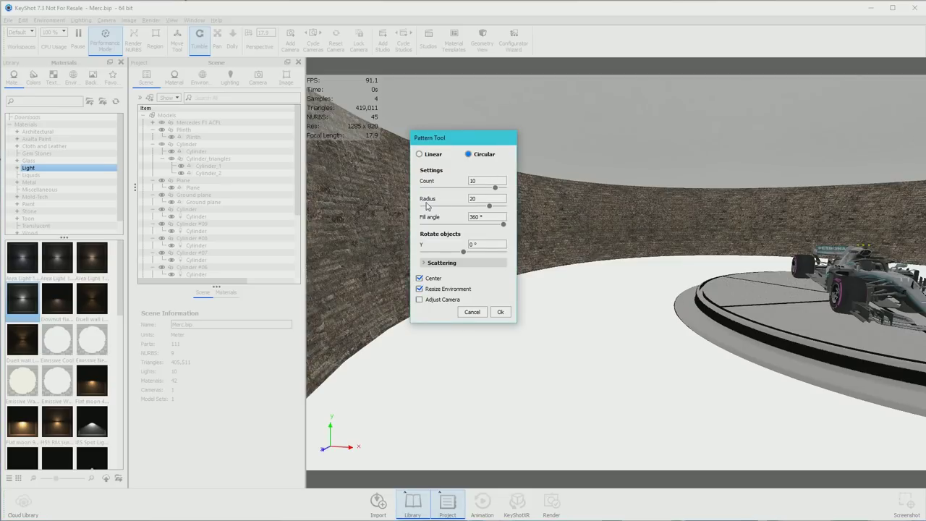
left_click_drag(489, 206, 471, 210)
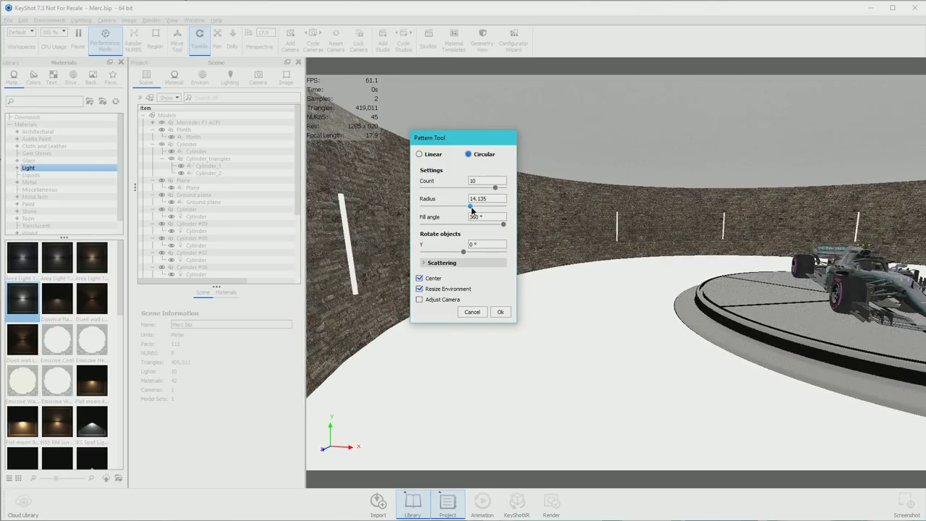
left_click(501, 312)
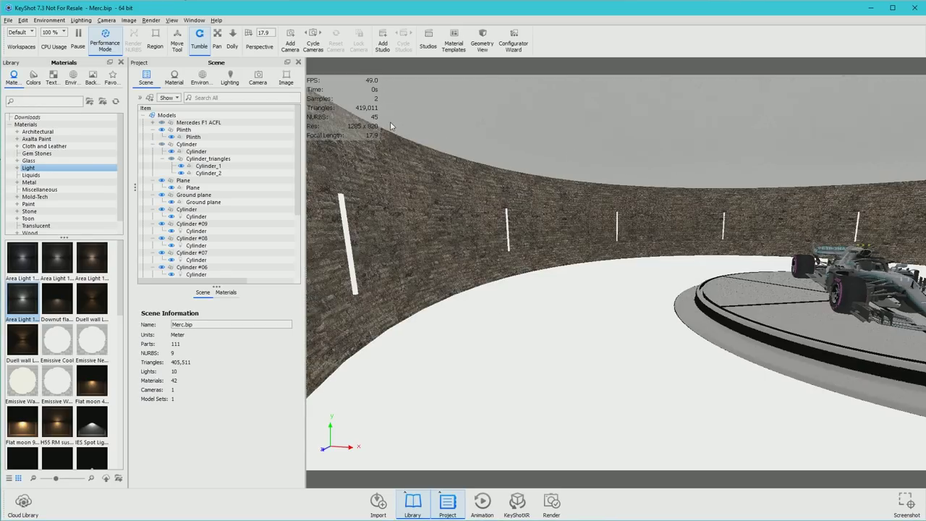
left_click(111, 48)
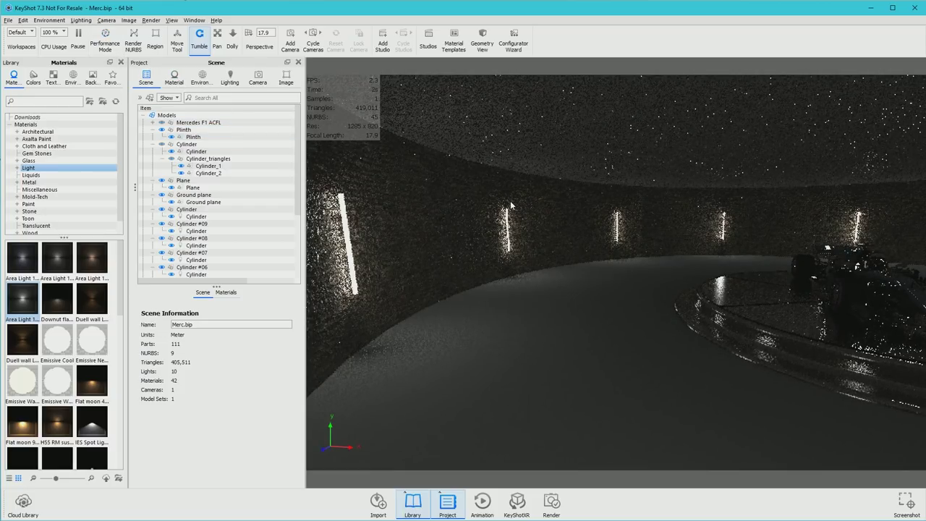
left_click_drag(721, 264, 719, 292)
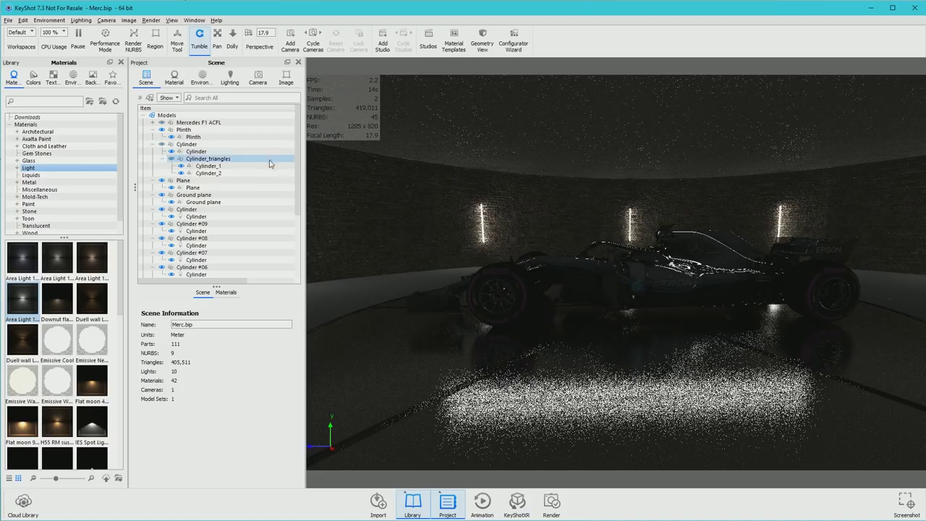
left_click(105, 38)
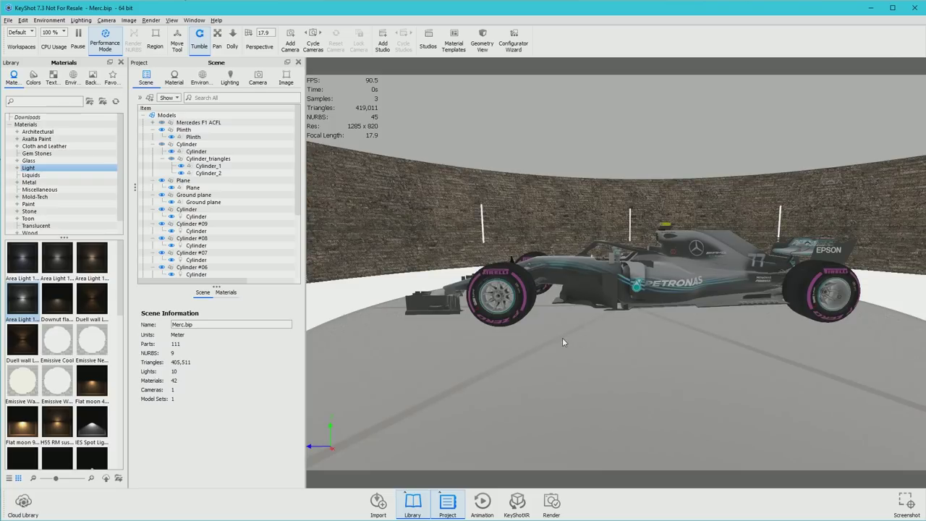
scroll(578, 344, "down", 4)
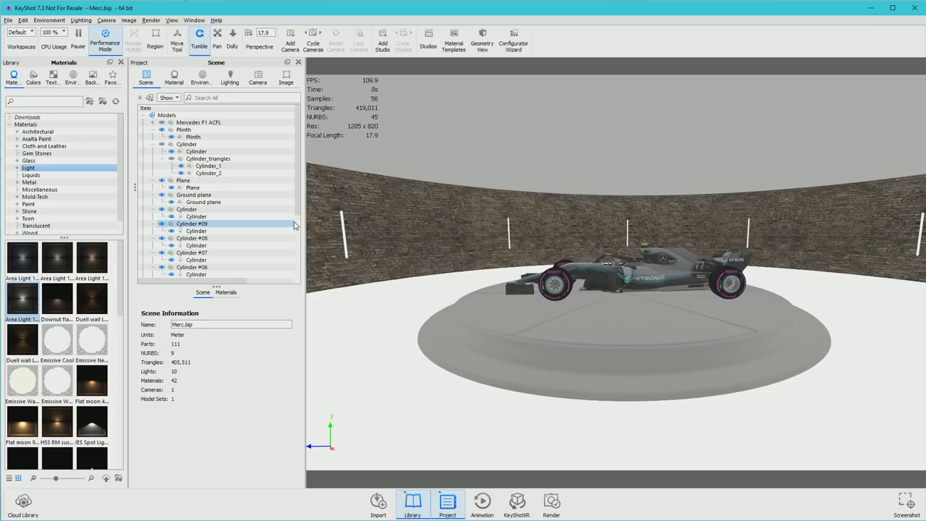
left_click(22, 21)
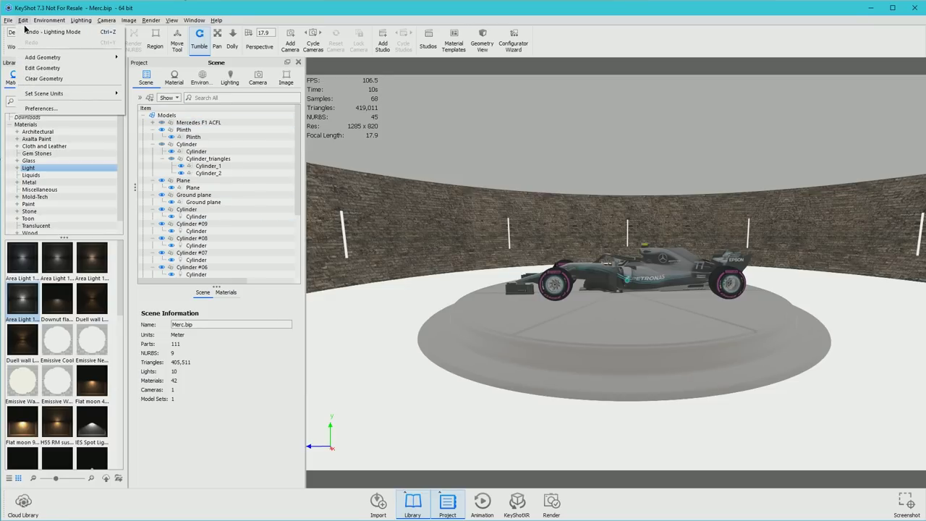
Add a sphere via Edit > Add Geometry and move it toward the car's front wheel.
mouse_move(44, 57)
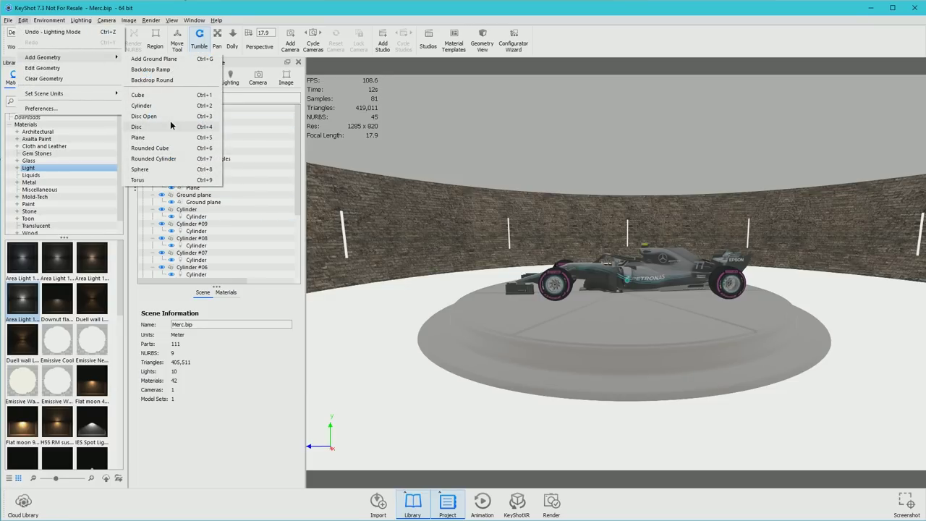
left_click(173, 170)
left_click_drag(631, 269, 269, 515)
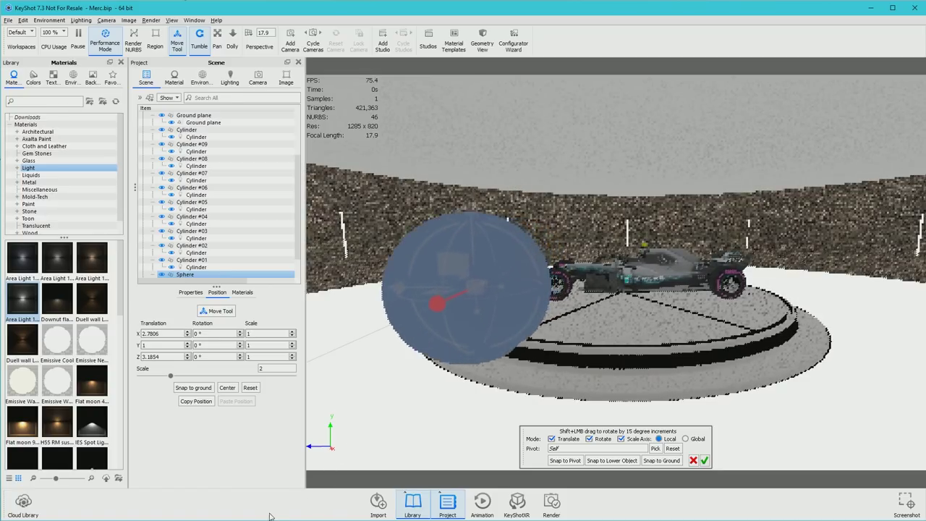
left_click_drag(433, 291, 322, 393)
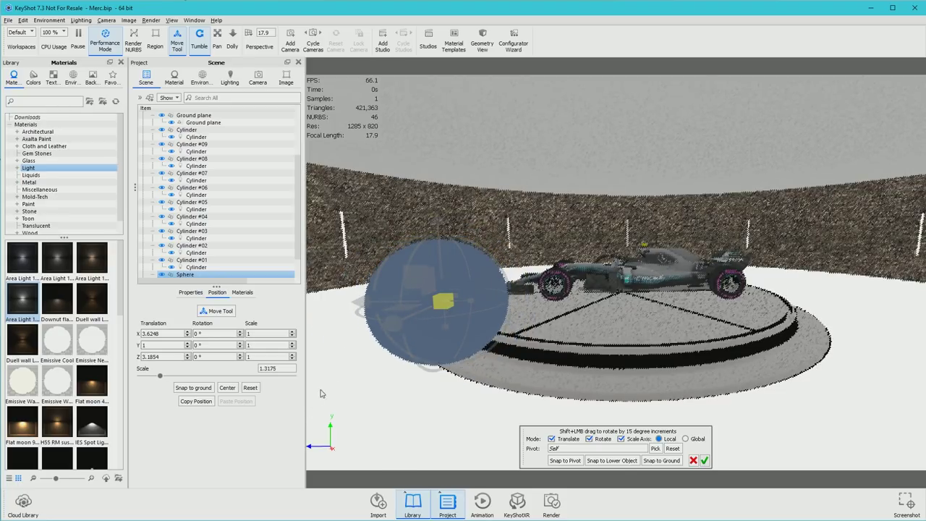
Scale the sphere to 0.5169, raise it and shift it left, then commit.
left_click_drag(443, 303, 329, 422)
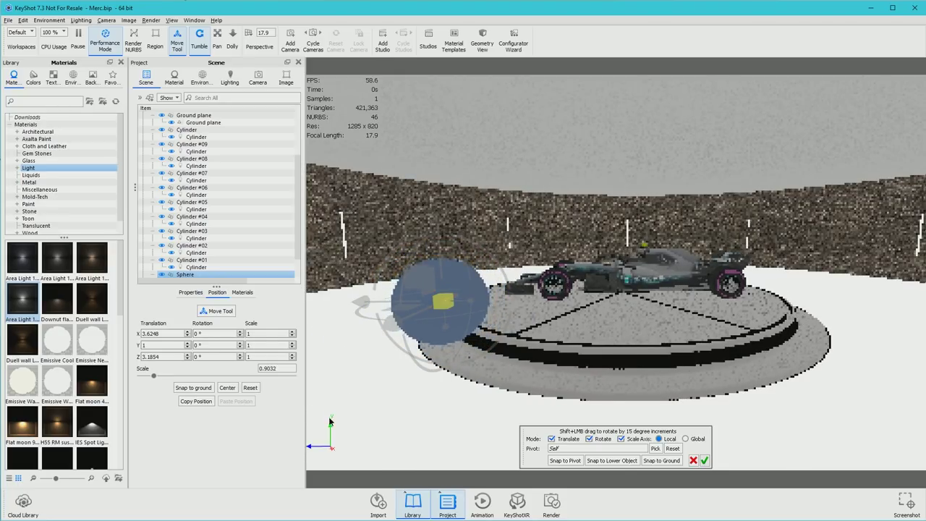
left_click_drag(442, 302, 365, 366)
left_click_drag(438, 219, 436, 172)
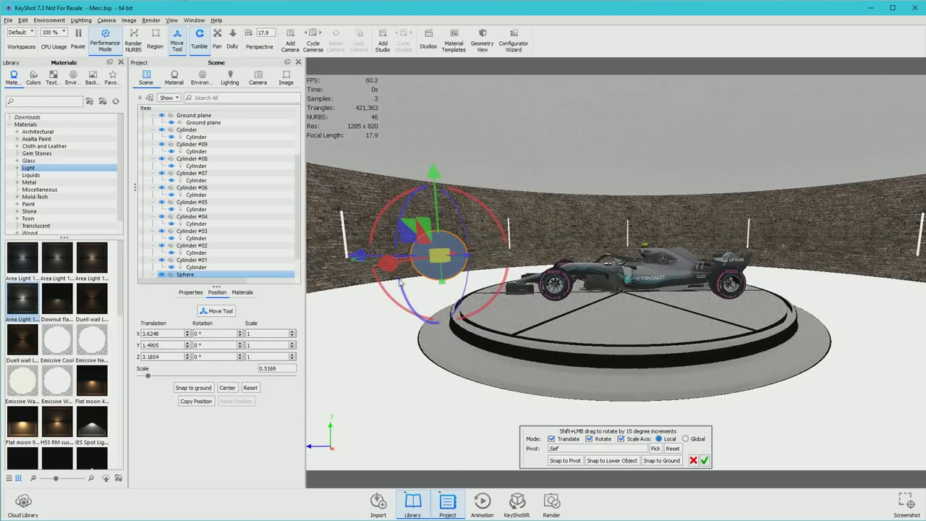
left_click_drag(365, 258, 354, 260)
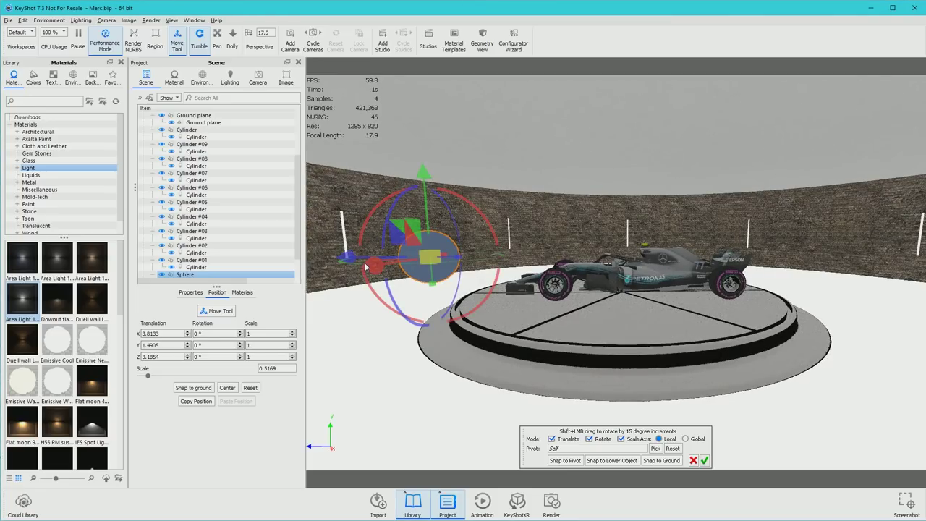
left_click(704, 460)
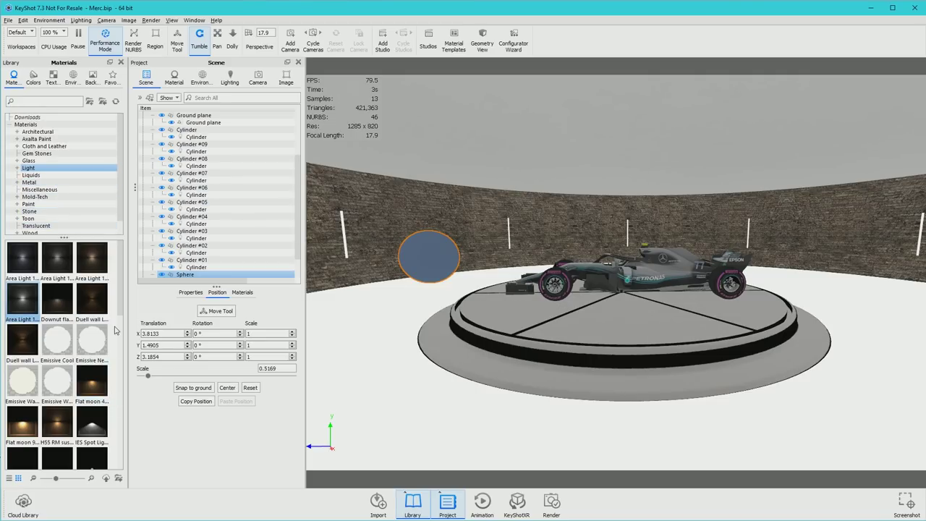
left_click_drag(120, 283, 130, 329)
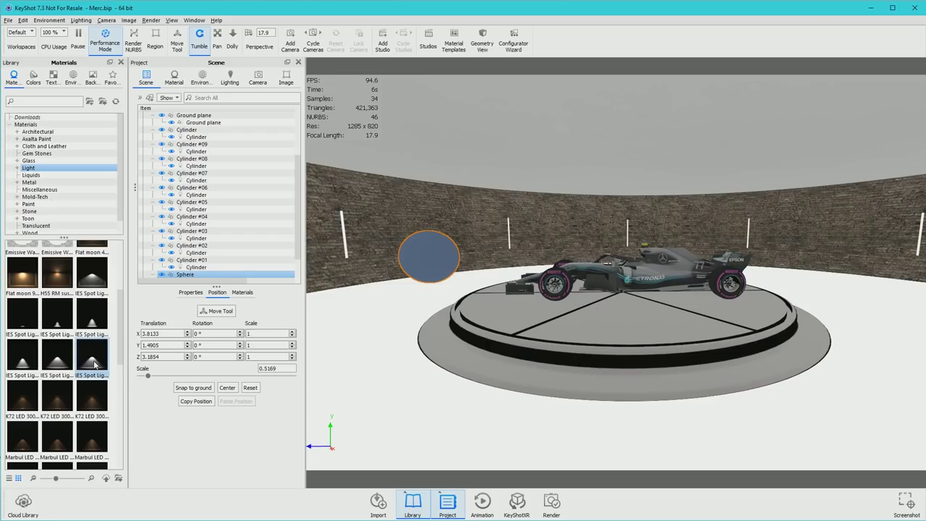
mouse_move(94, 365)
key("alt+Tab")
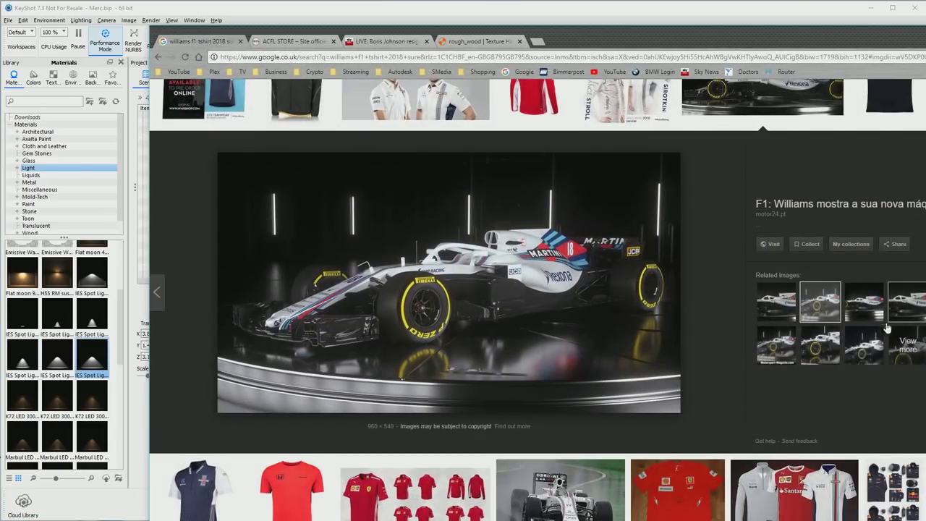
left_click(794, 312)
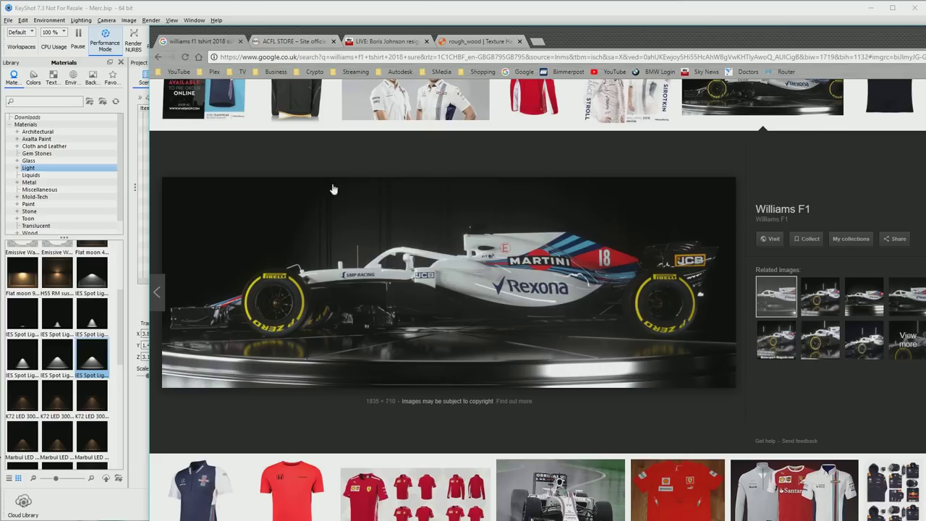
key("alt+Tab")
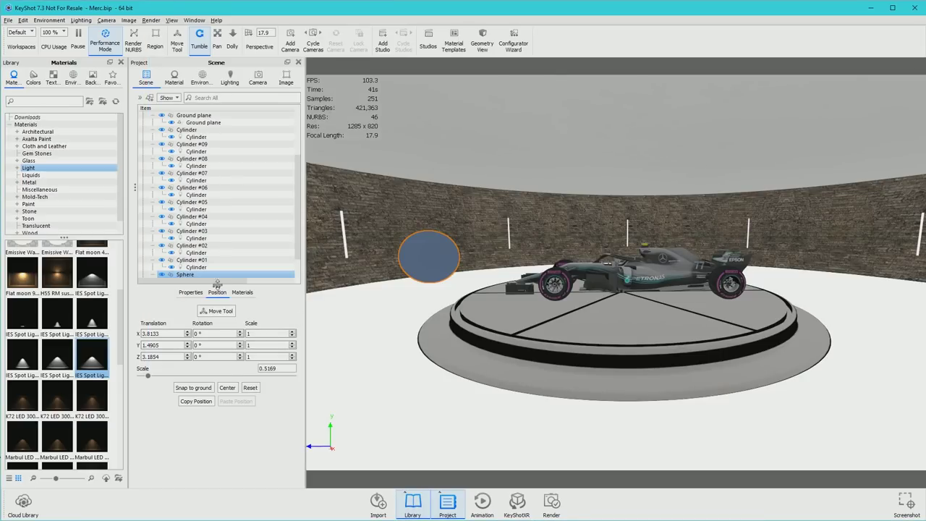
Apply the IES Spot Light 120 degrees material to the sphere and turn off Performance Mode.
mouse_move(92, 282)
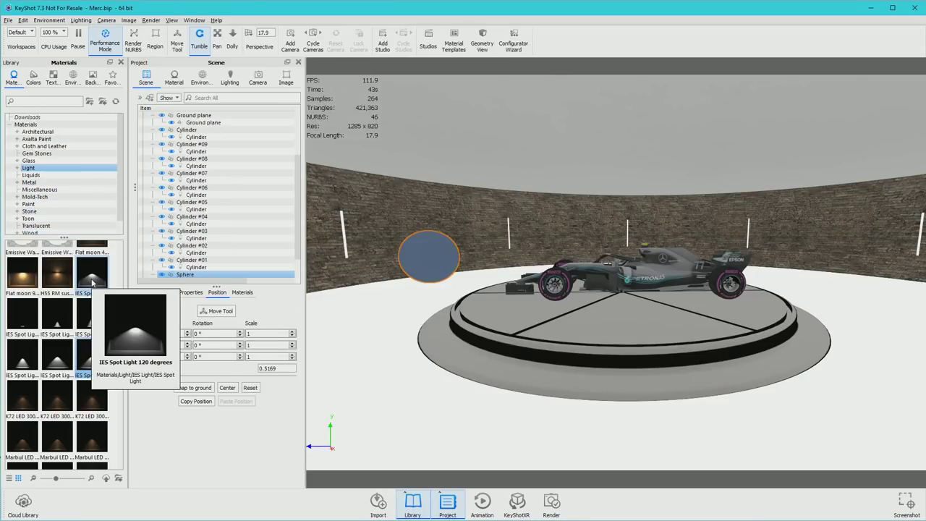
left_click_drag(92, 282, 428, 257)
left_click(105, 43)
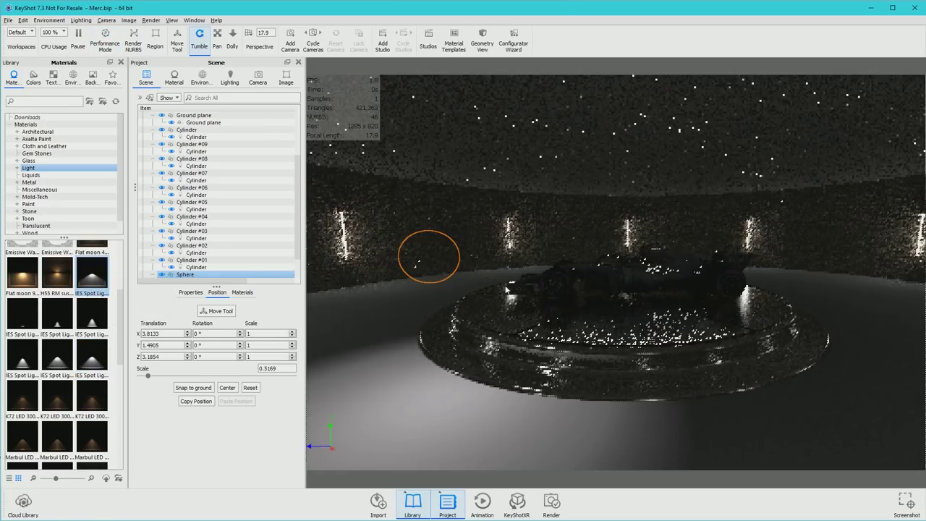
Select the Sphere part and rotate it to -60.5076° about Z with the Move Tool.
left_click(442, 269)
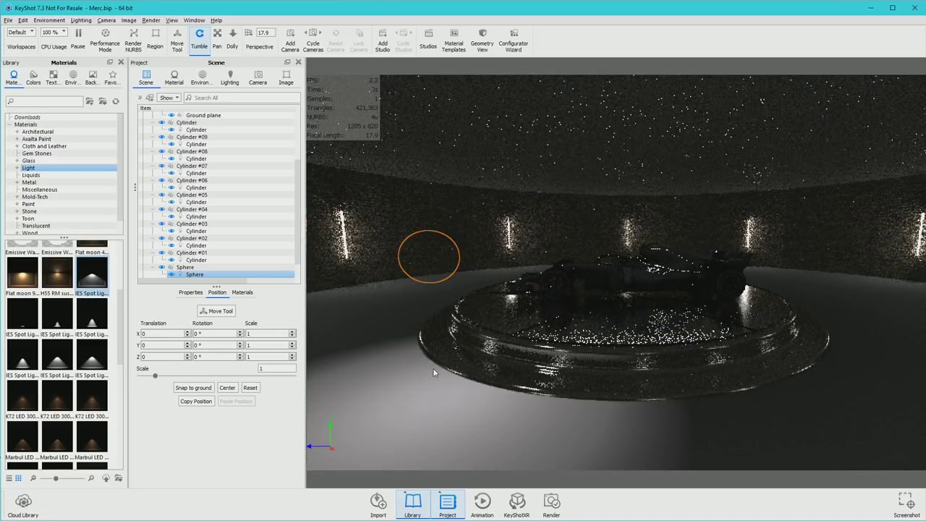
left_click_drag(438, 370, 595, 359)
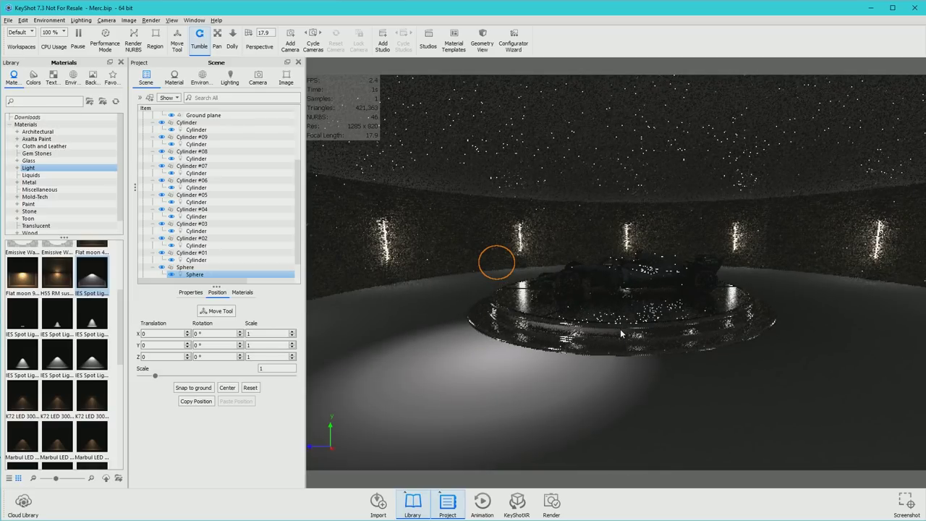
scroll(578, 316, "up", 3)
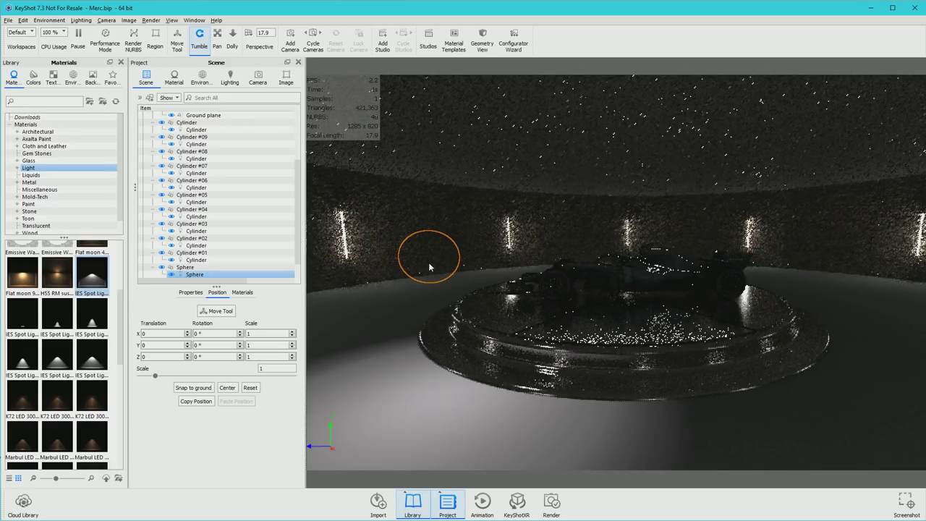
left_click(110, 43)
left_click(114, 47)
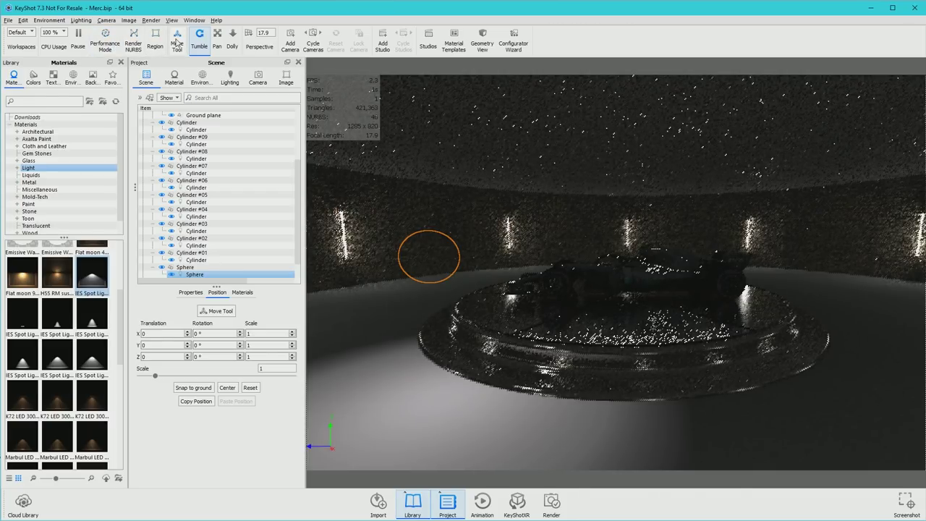
left_click(177, 42)
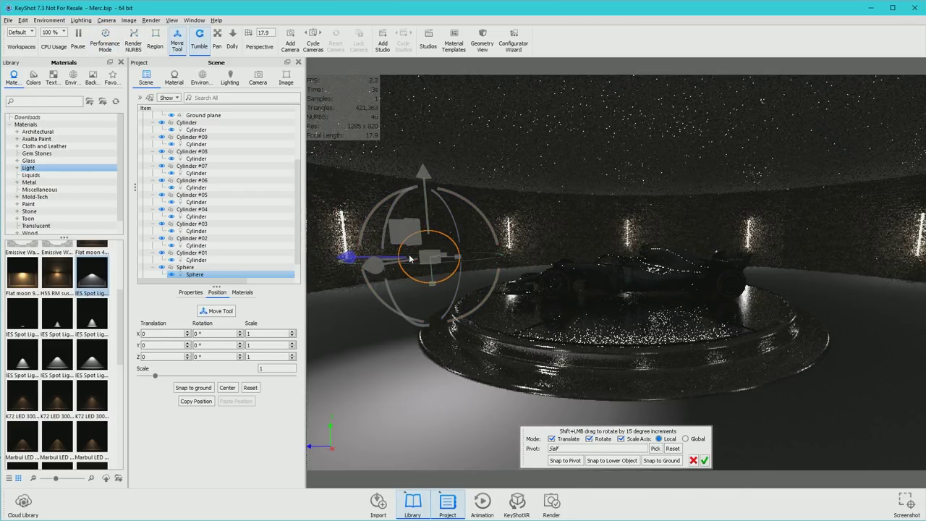
left_click_drag(395, 207, 378, 264)
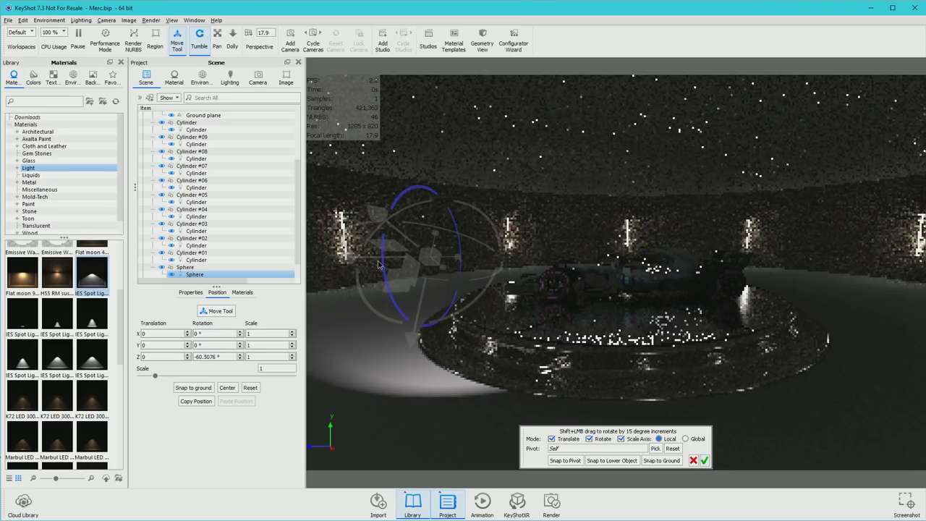
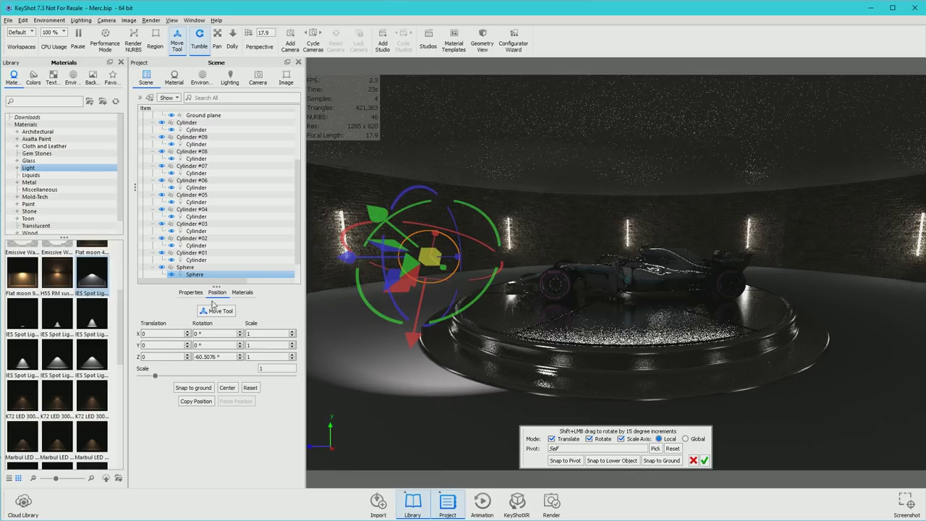
Nudge the IES sphere light, rotate it to 27.0512°, 9.0121°, -55.9342°, and apply the transform.
left_click_drag(94, 367, 447, 264)
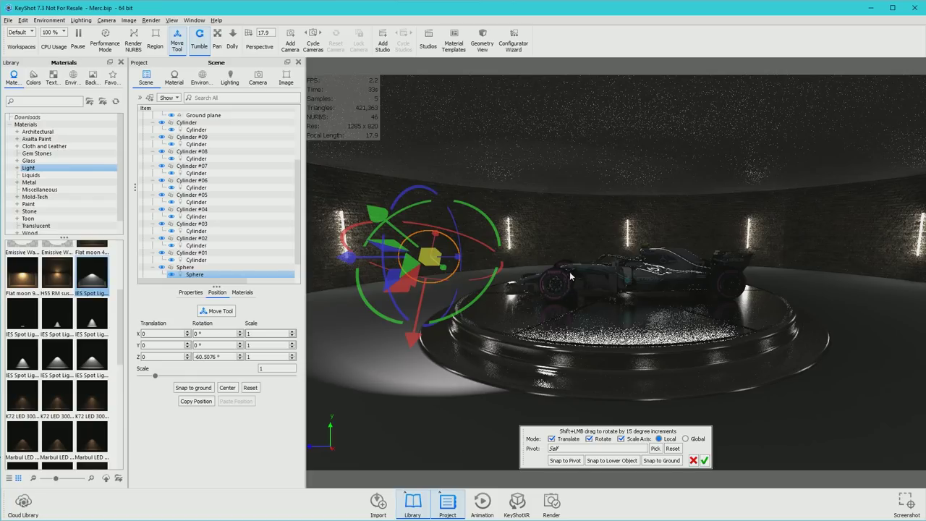
left_click_drag(381, 219, 434, 258)
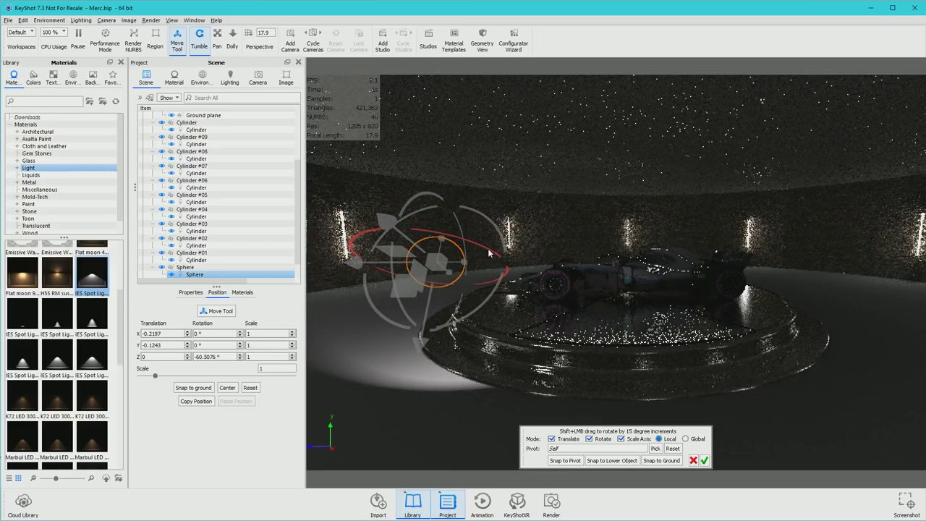
left_click_drag(489, 252, 460, 246)
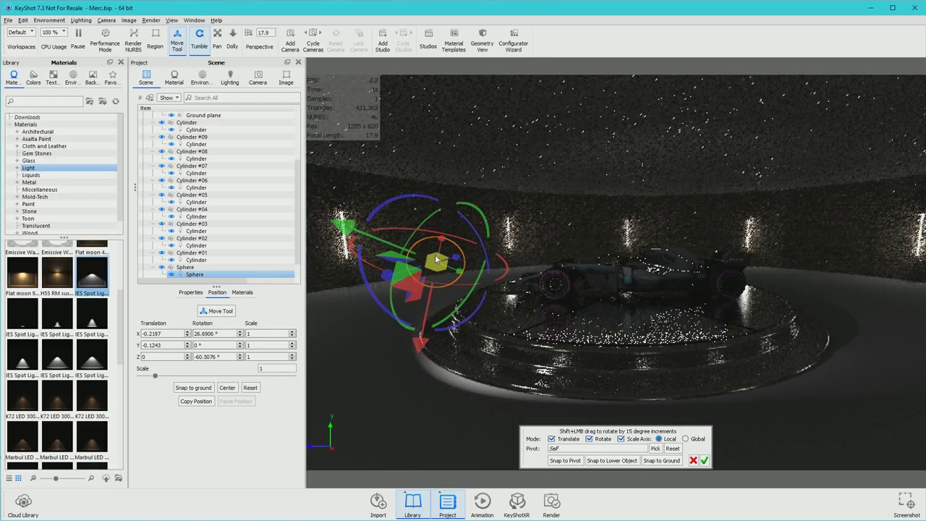
left_click_drag(428, 222, 423, 229)
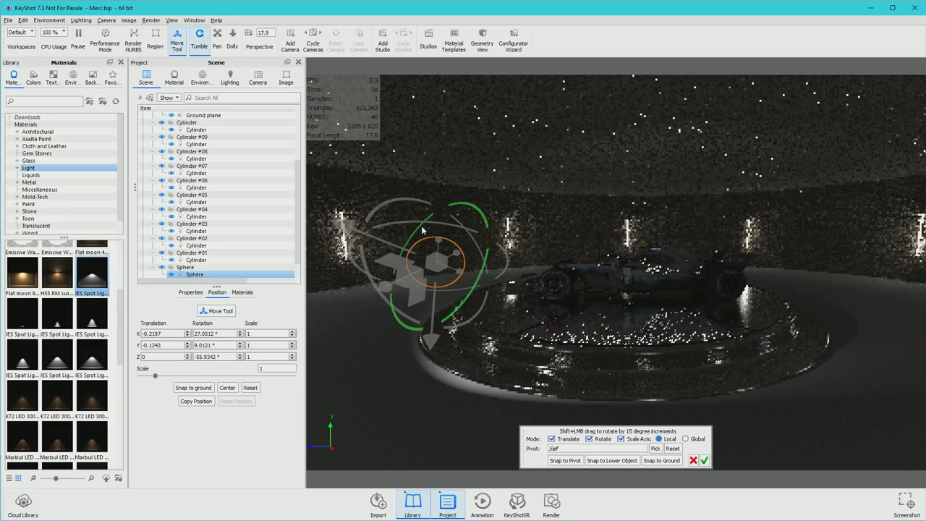
left_click(703, 460)
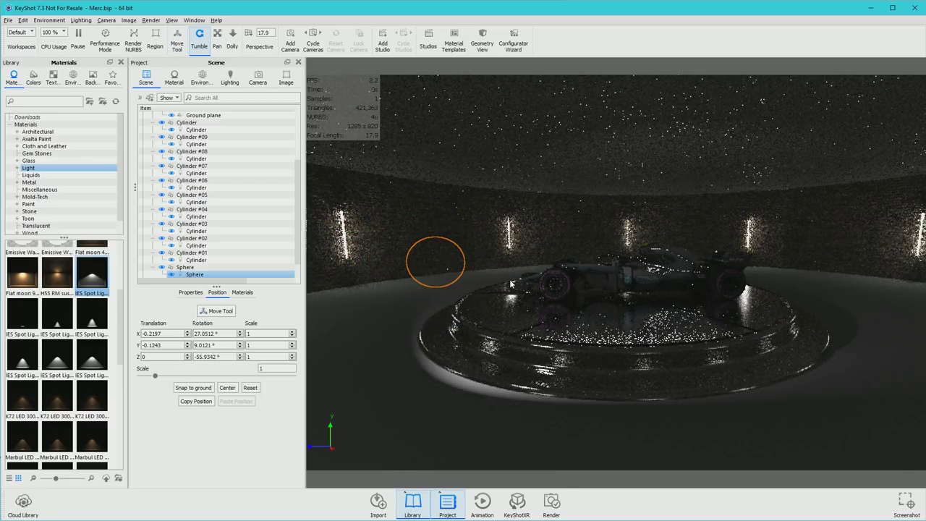
In the sphere's Material Graph, raise the IES spot light Multiplier from 1 to 2.
right_click(193, 275)
mouse_move(209, 284)
left_click(347, 295)
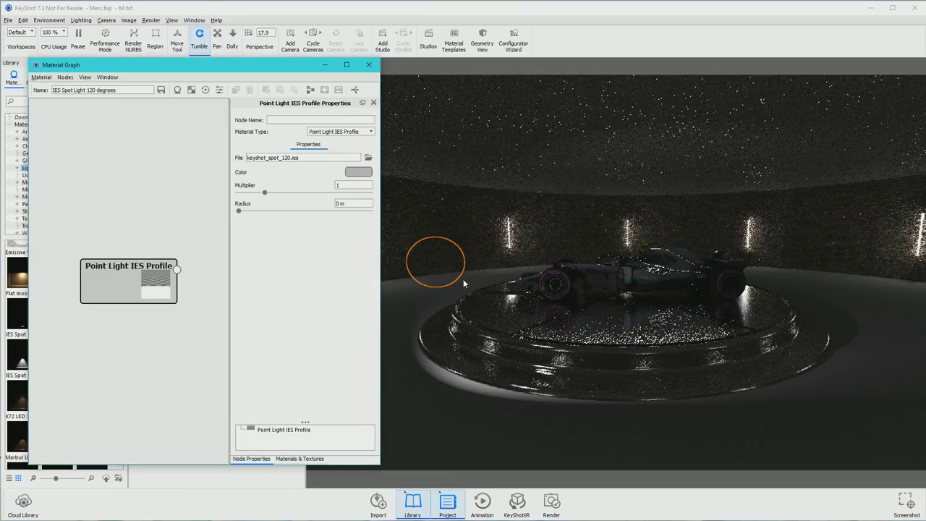
double_click(344, 185)
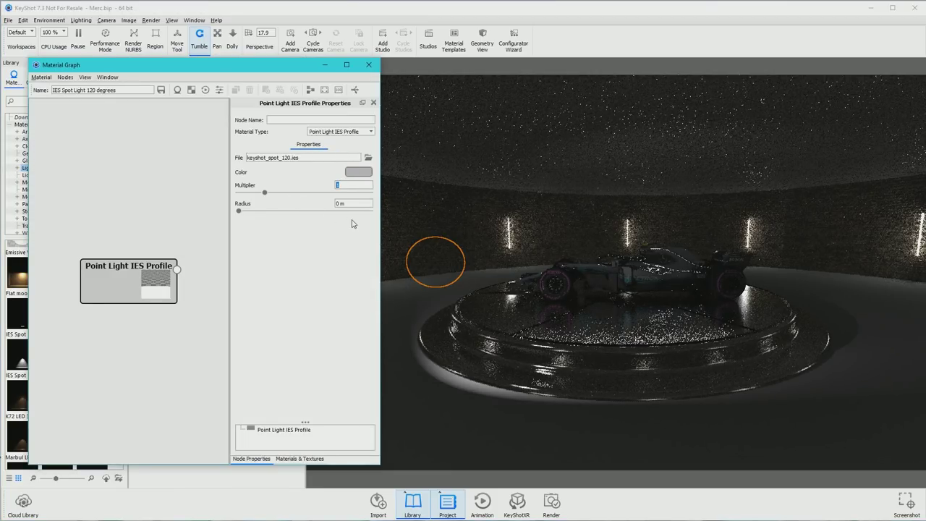
type("2")
key("Return")
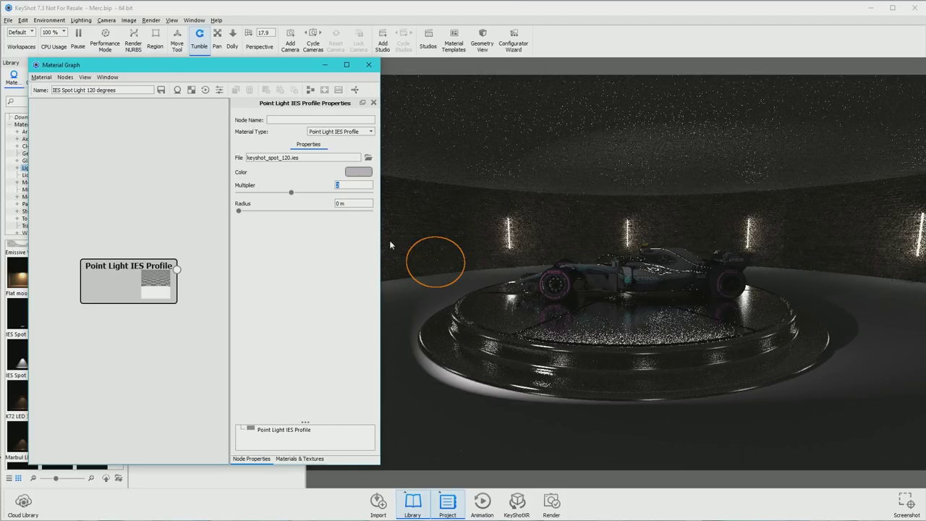
left_click(106, 41)
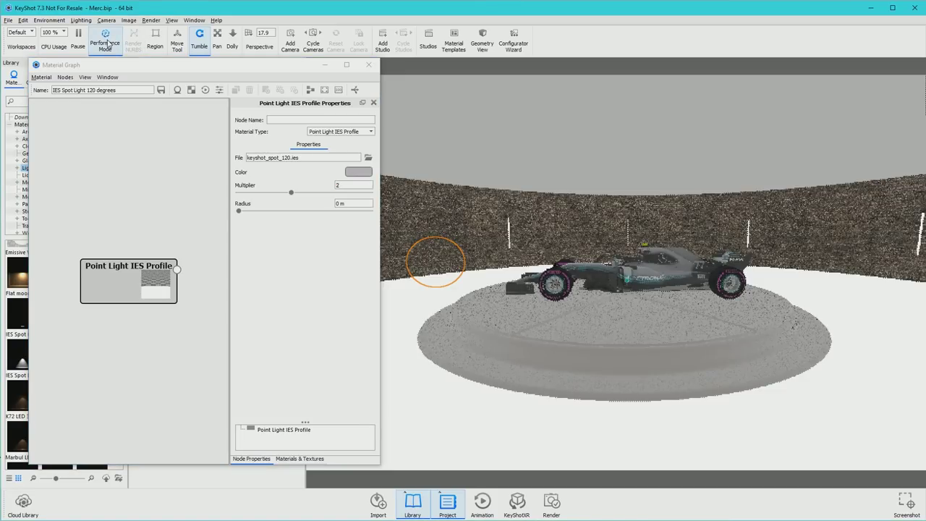
left_click(106, 42)
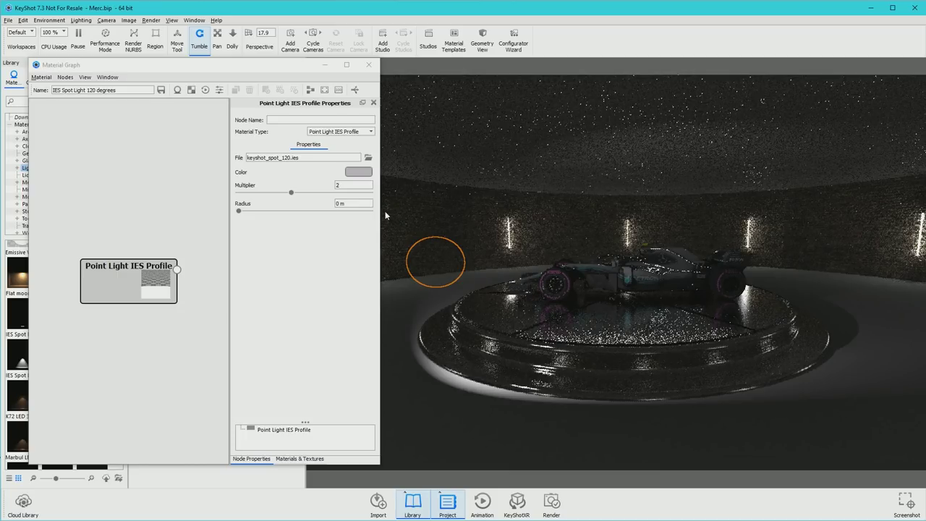
left_click(368, 64)
scroll(77, 338, "up", 4)
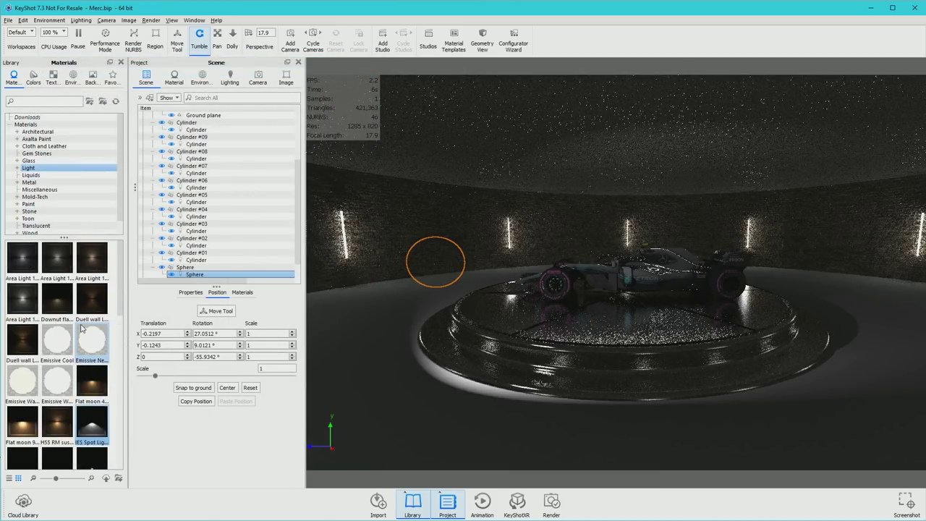
Give the sphere an Area Light material and move it beside the nose to X -1.8638, Z -0.312.
left_click_drag(22, 312, 439, 260)
left_click(182, 45)
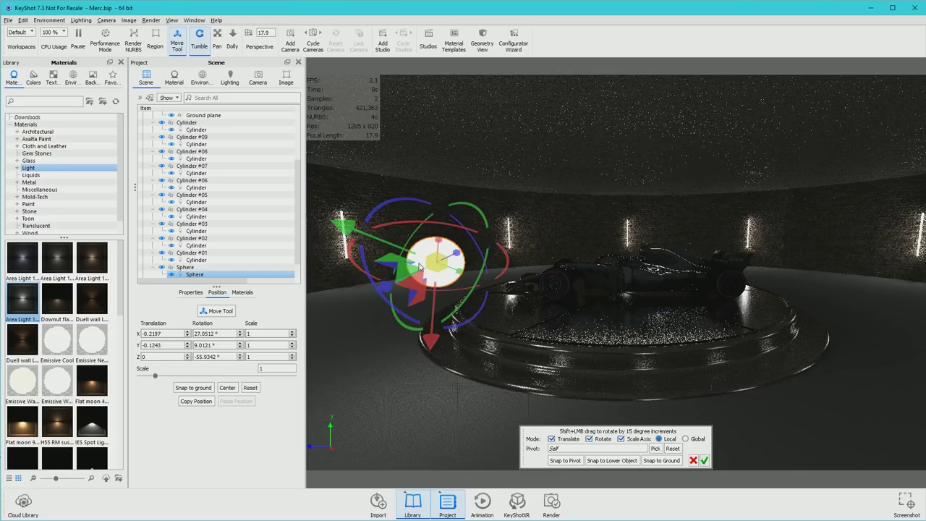
left_click(694, 439)
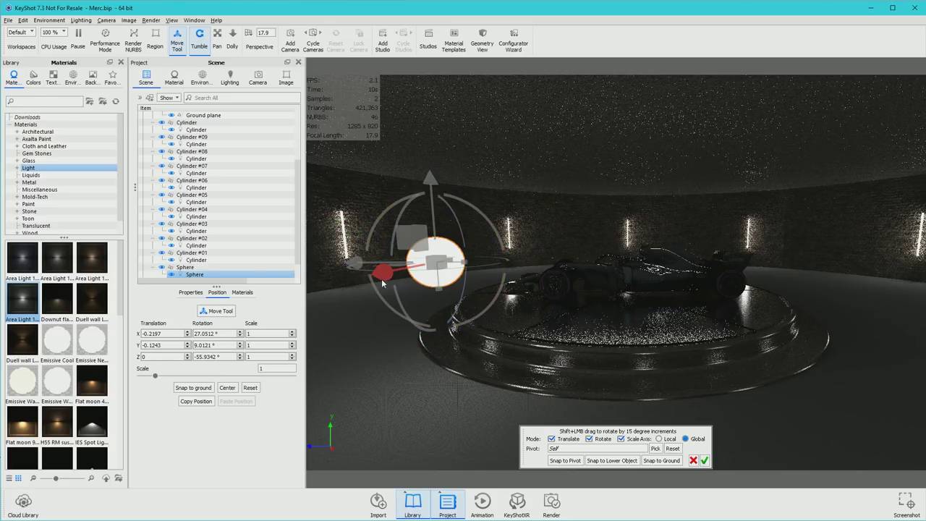
left_click_drag(385, 273, 542, 256)
scroll(651, 282, "up", 5)
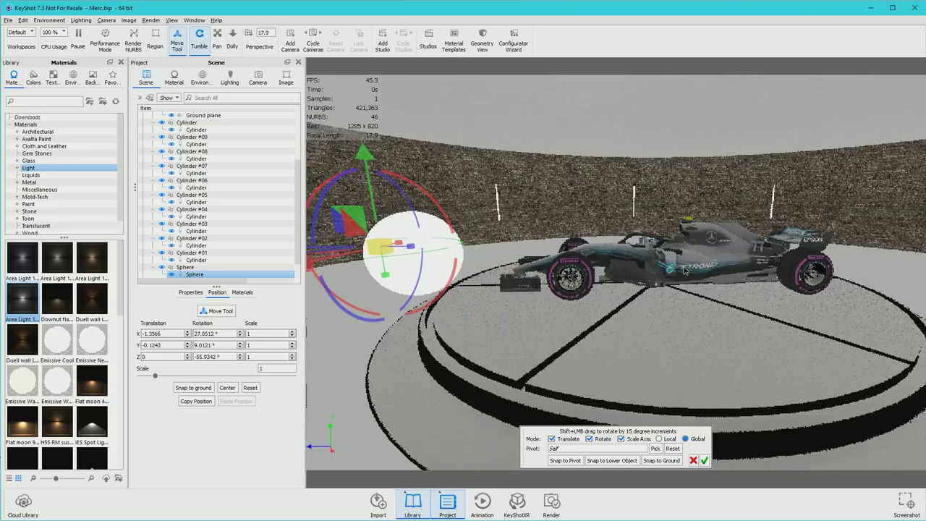
scroll(704, 290, "down", 3)
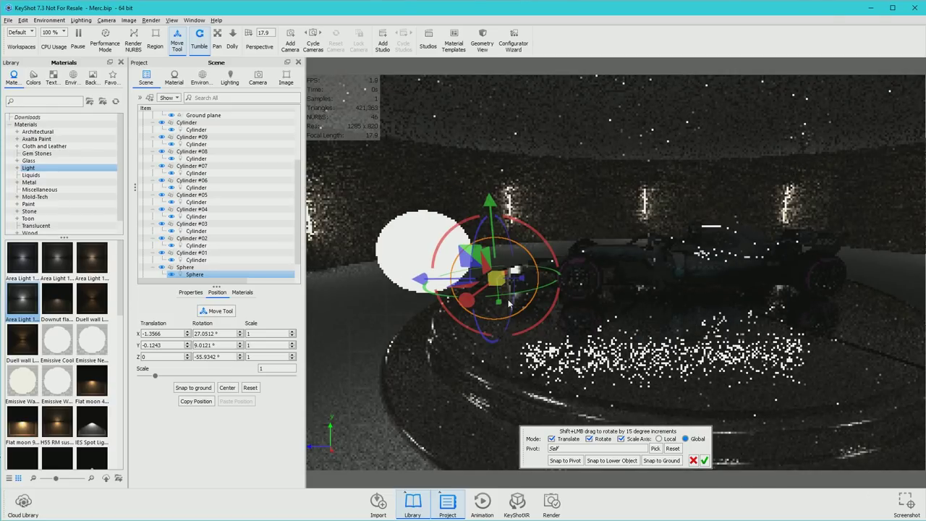
left_click_drag(468, 307, 535, 256)
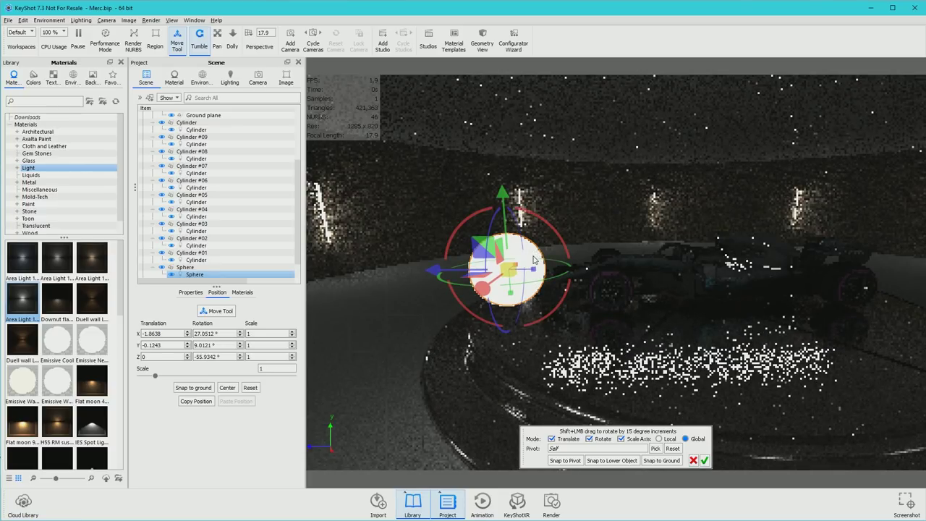
left_click_drag(441, 274, 468, 278)
left_click(704, 461)
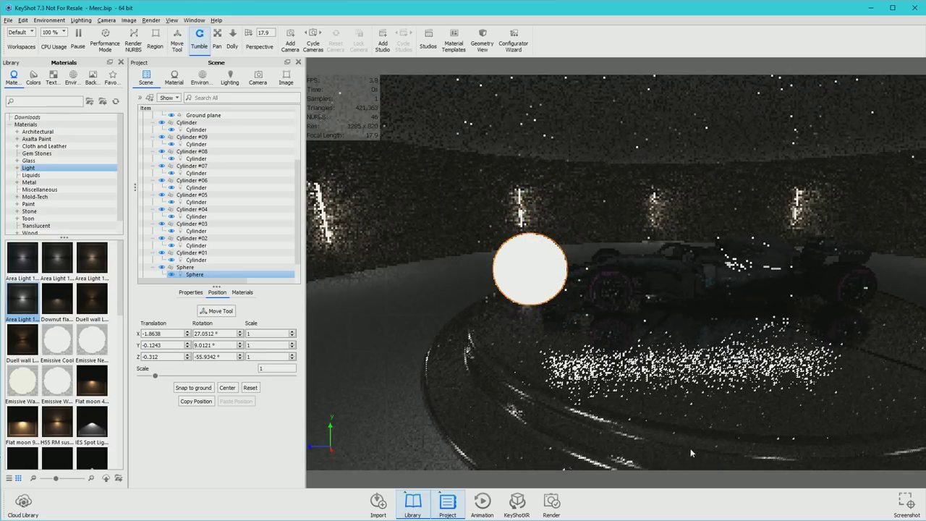
Change the sphere's light material to Point Light Diffuse with 2995 lumen power.
right_click(543, 279)
left_click(566, 294)
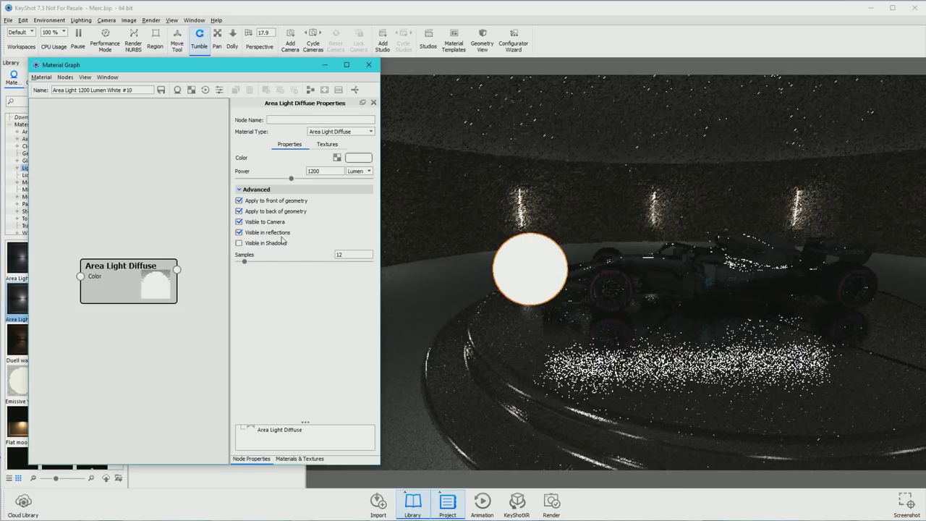
left_click_drag(291, 178, 346, 181)
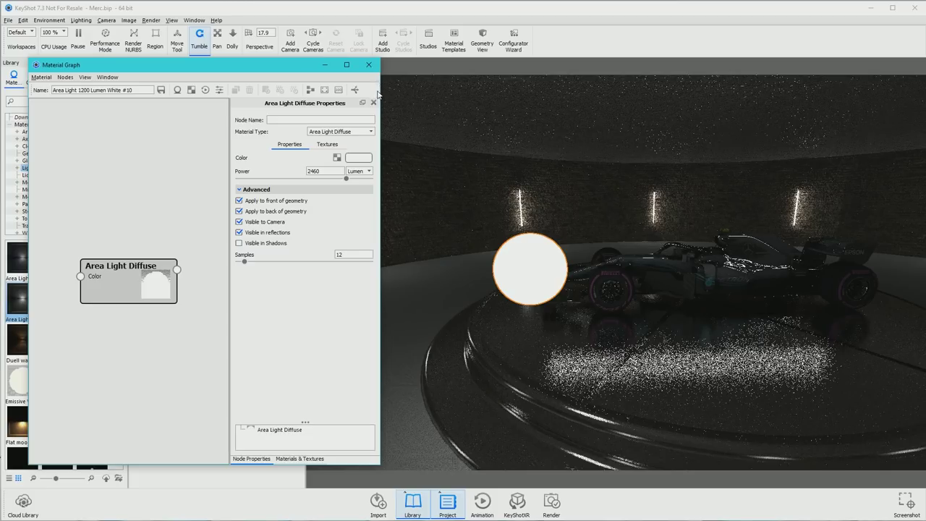
left_click(352, 132)
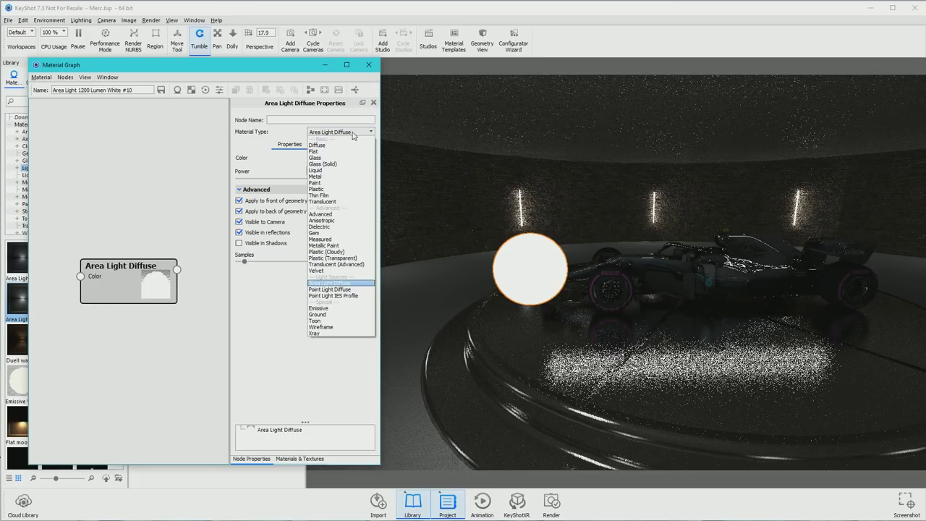
left_click(324, 289)
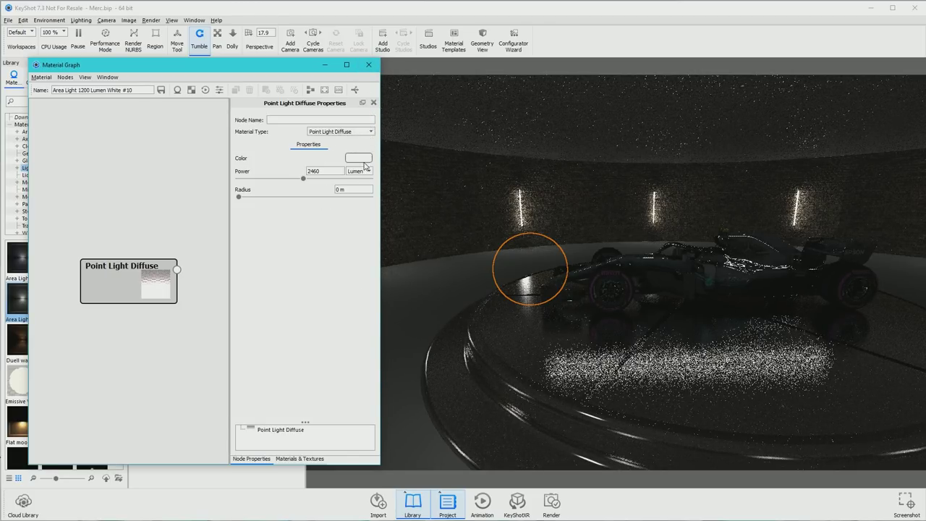
left_click_drag(303, 180, 316, 181)
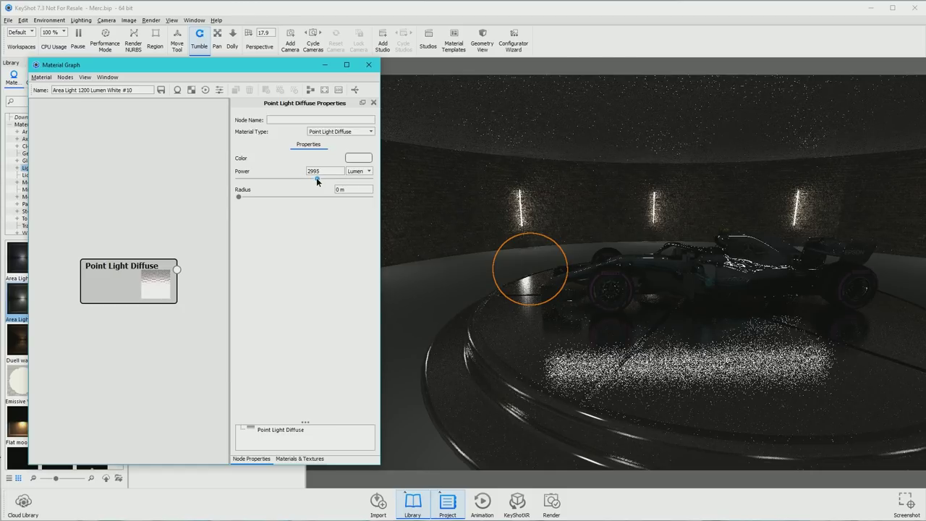
left_click(368, 64)
left_click(177, 44)
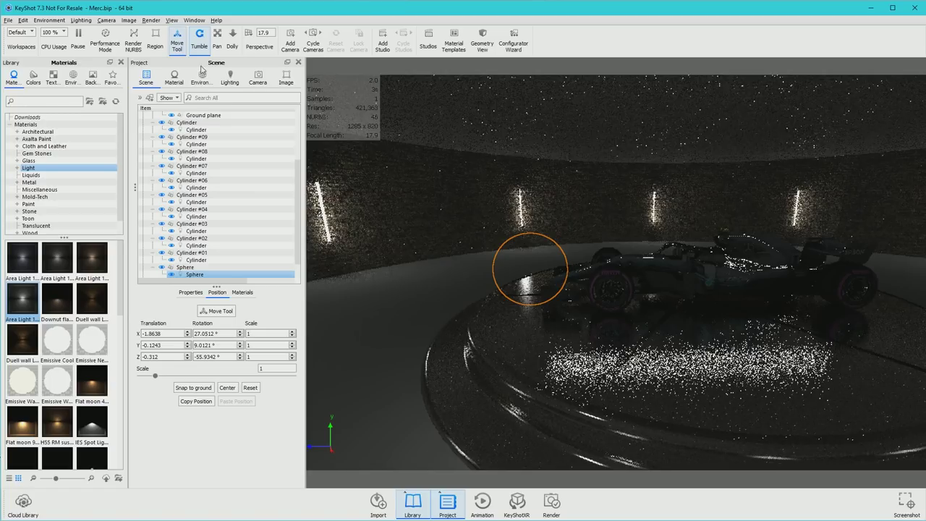
left_click_drag(521, 224, 539, 203)
left_click_drag(577, 331, 492, 261)
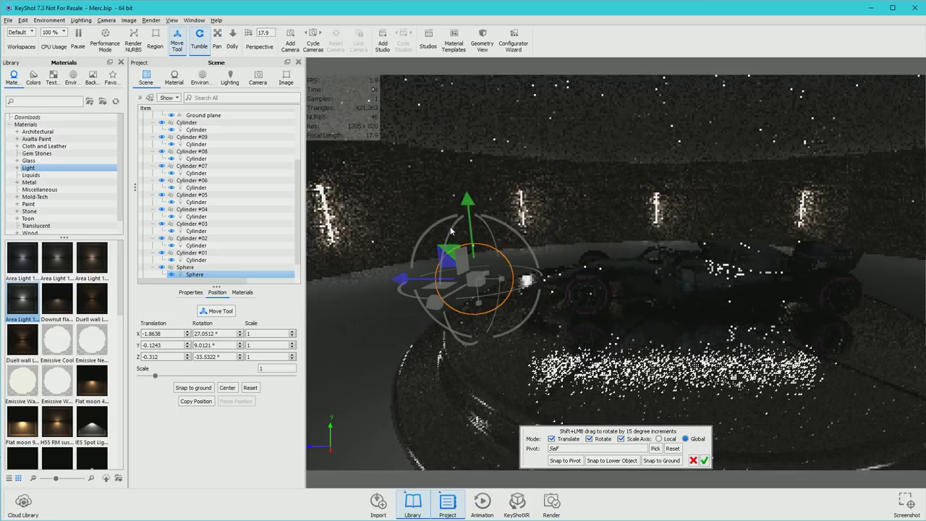
left_click_drag(450, 230, 493, 327)
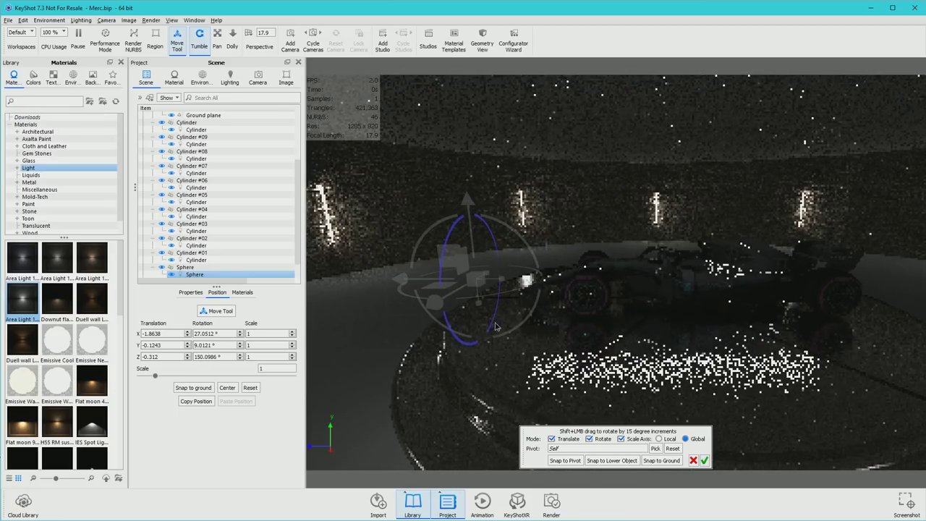
left_click_drag(512, 264, 467, 307)
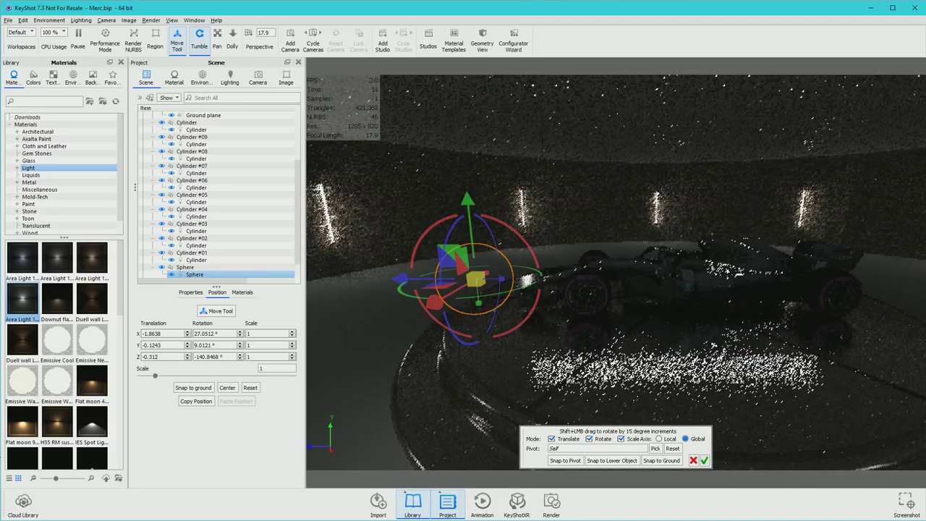
left_click(693, 460)
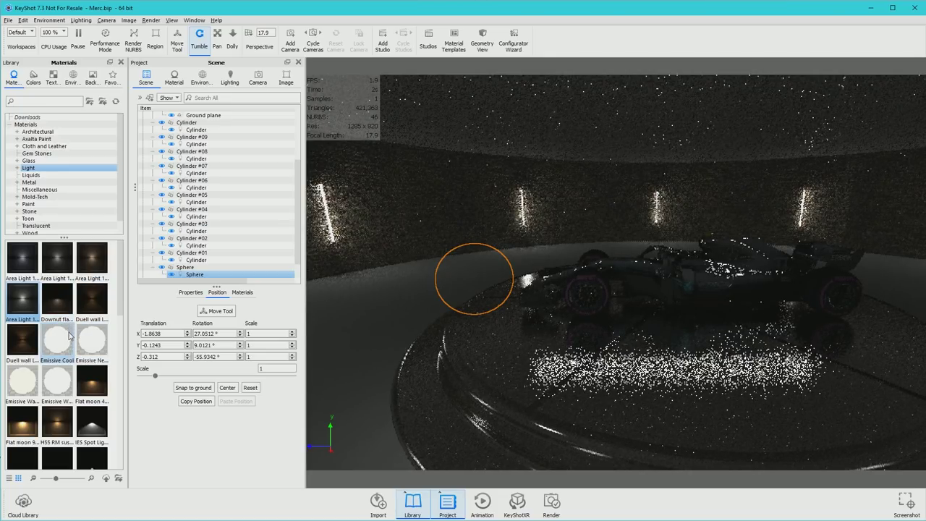
Apply the IES Spot Light 30 degrees material from the Library's Light materials to the sphere.
scroll(68, 333, "down", 10)
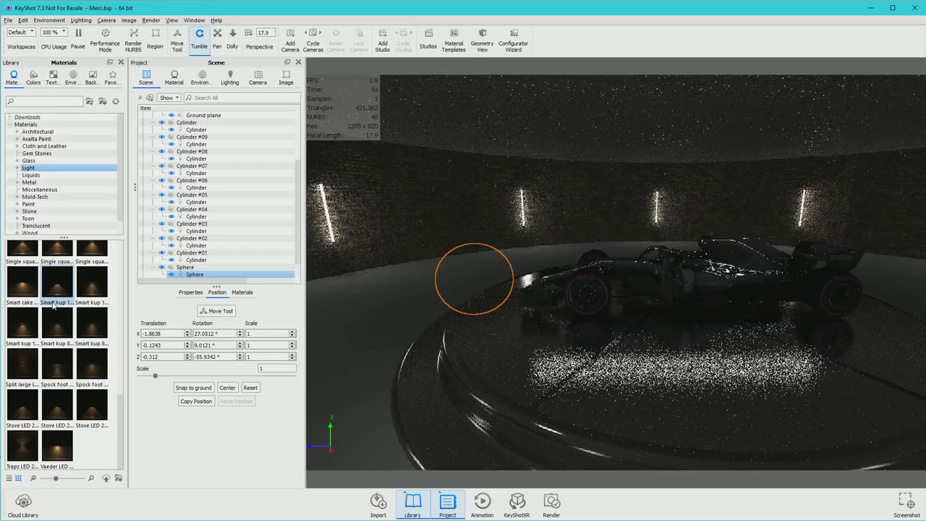
mouse_move(59, 320)
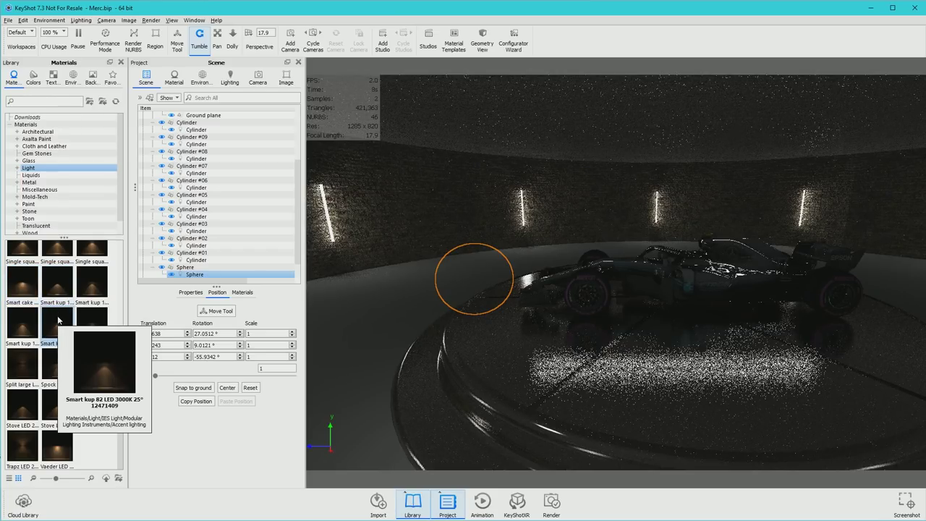
scroll(60, 325, "up", 5)
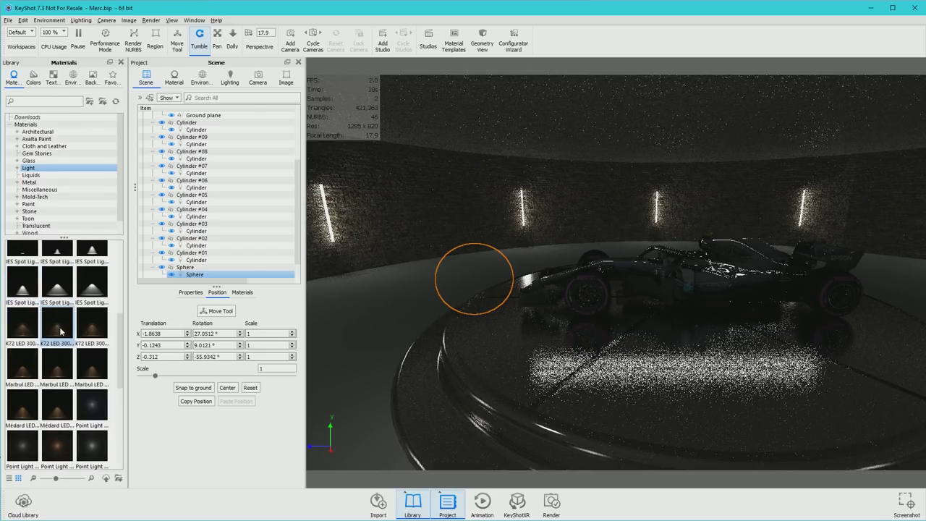
scroll(72, 337, "up", 4)
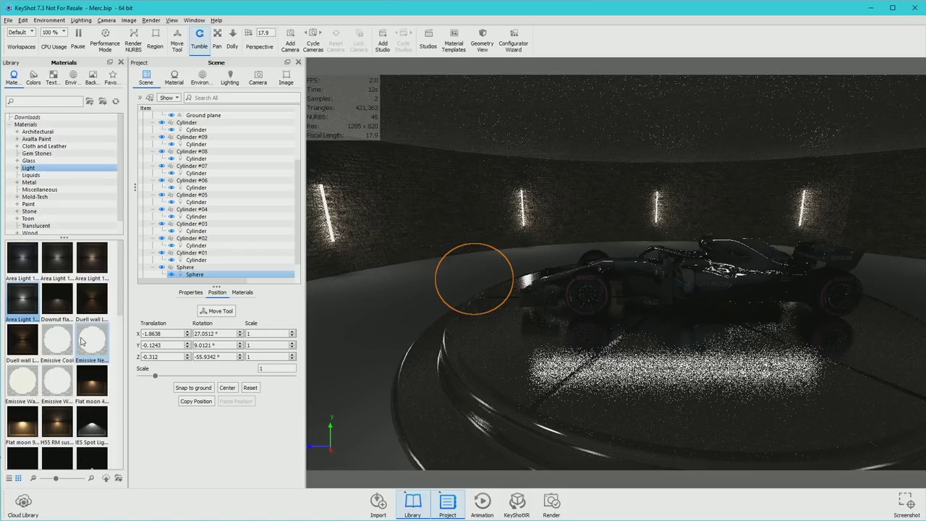
scroll(82, 341, "down", 3)
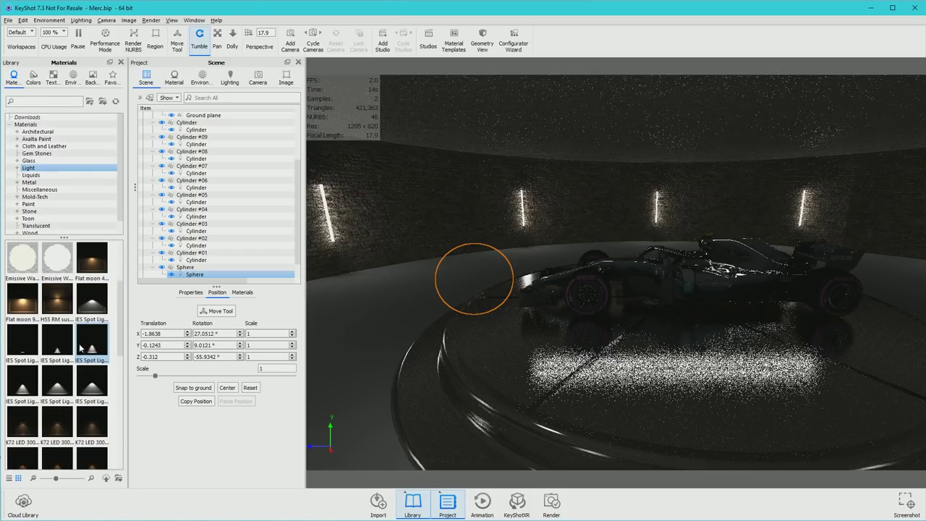
mouse_move(23, 354)
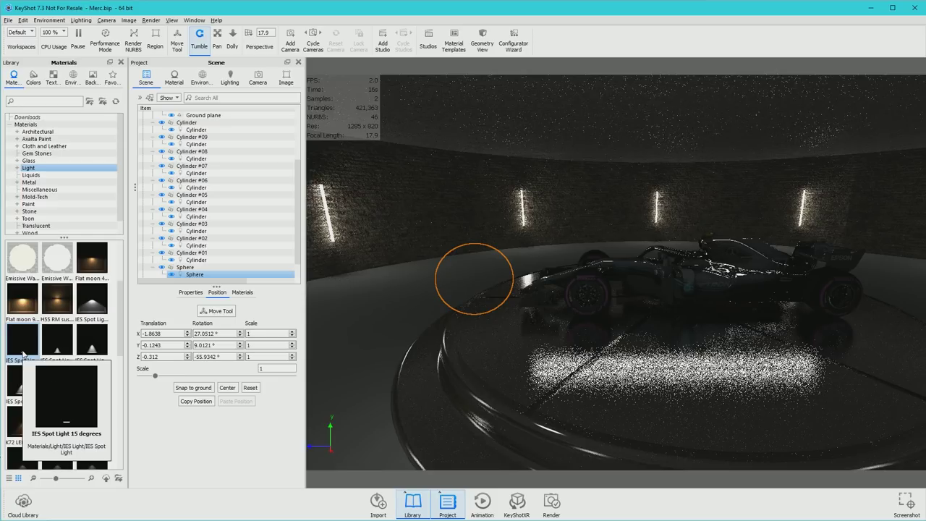
left_click_drag(57, 340, 486, 283)
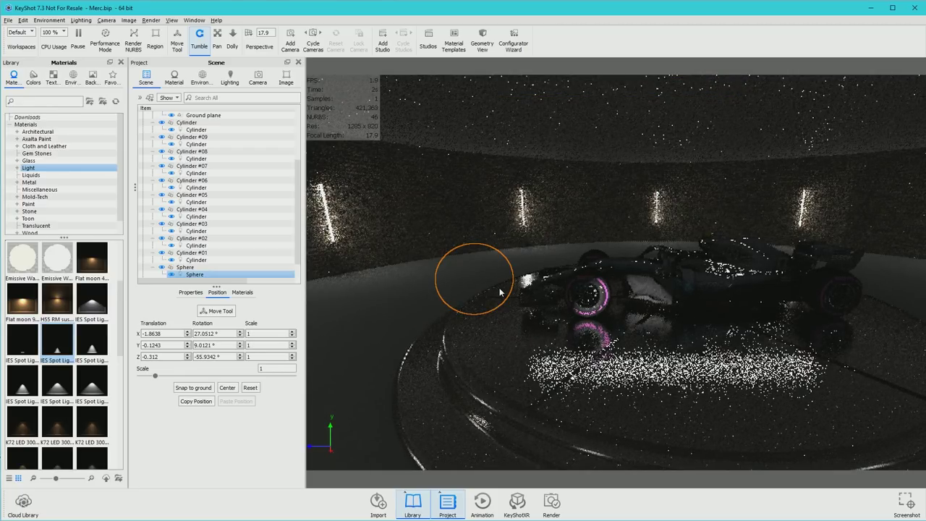
Re-aim the IES light to rotation 18.03°, 14.79°, -57.80° and apply it.
key("m")
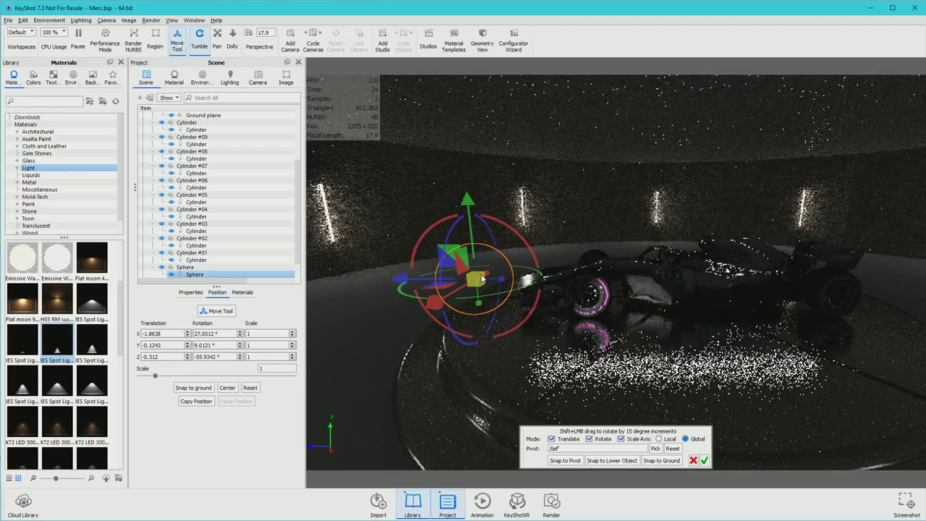
left_click_drag(518, 290, 586, 291)
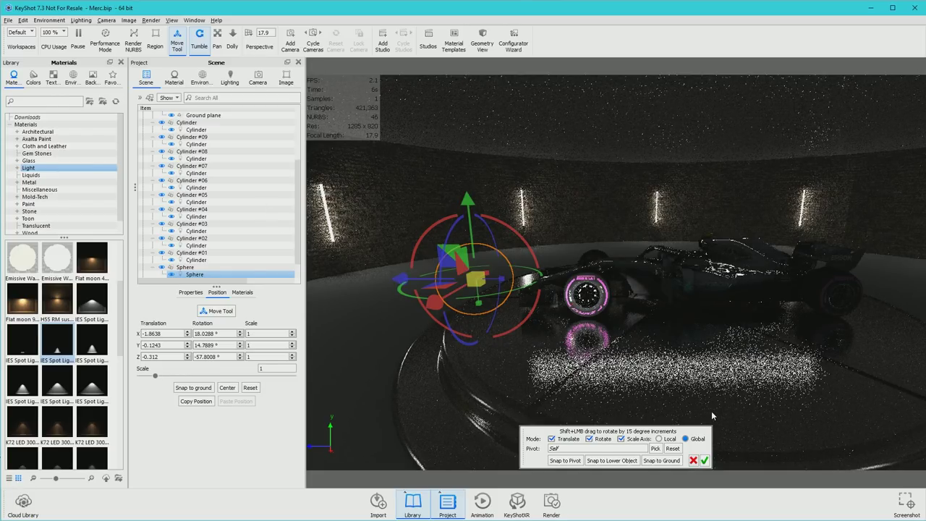
left_click(705, 461)
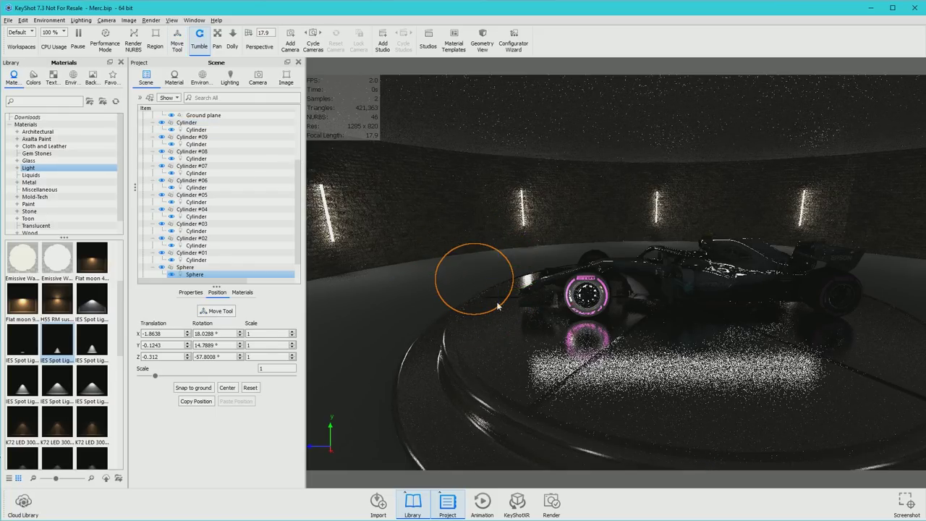
Enable View > Show Light Sources and zoom to check the IES beam's aim at the car.
left_click(194, 19)
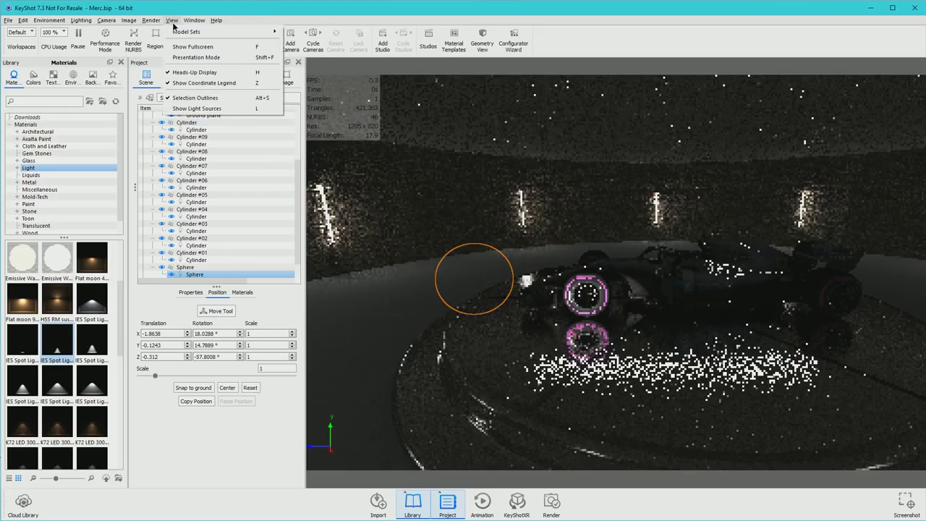
left_click(190, 101)
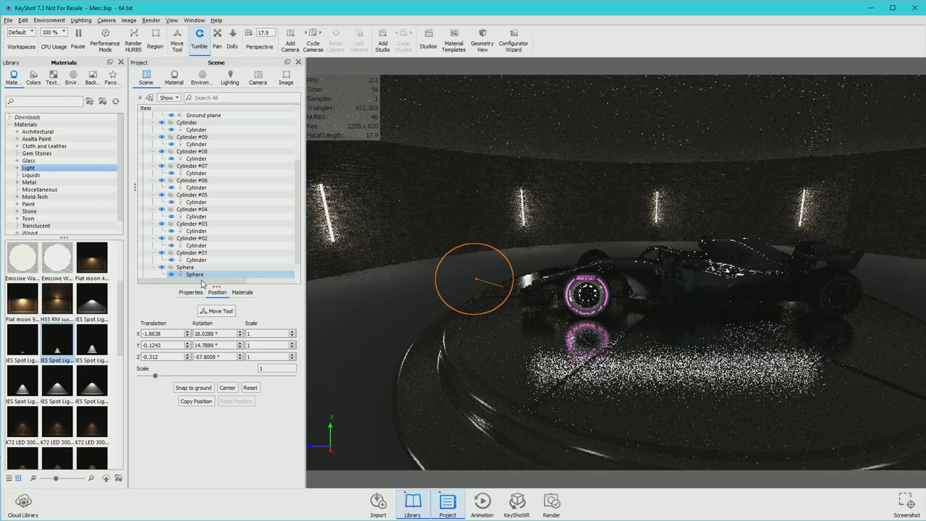
left_click(623, 316)
scroll(653, 327, "down", 2)
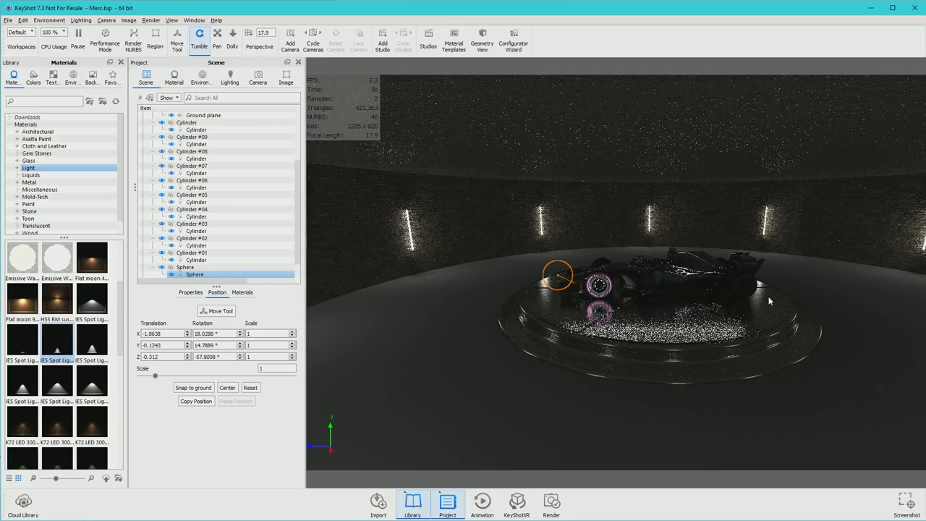
scroll(768, 295, "up", 5)
scroll(769, 304, "down", 5)
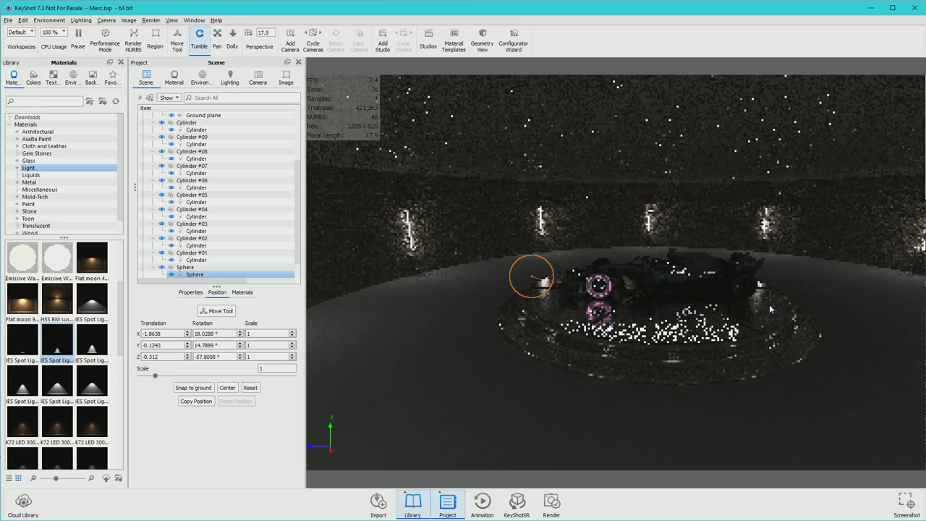
scroll(769, 305, "up", 3)
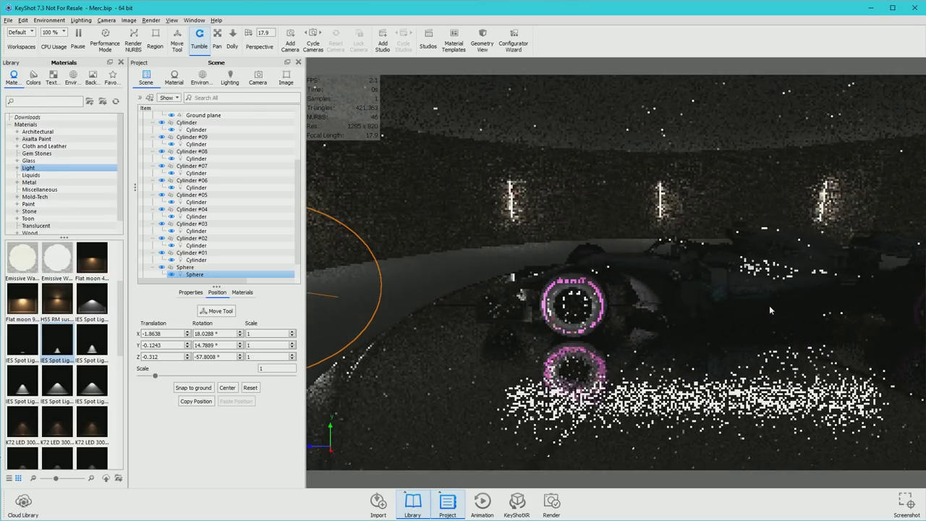
scroll(768, 305, "down", 4)
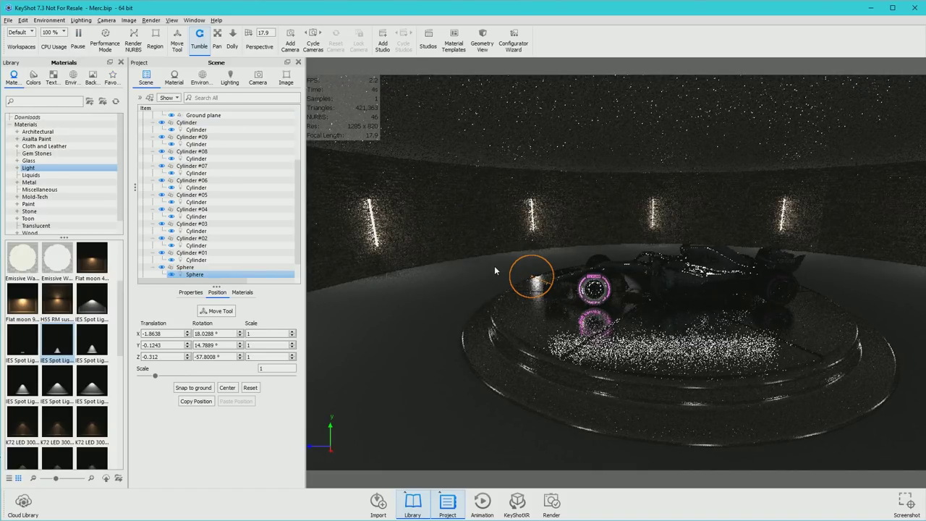
Duplicate the Sphere light as Sphere #1 and lower the copy along Z toward -1.1061.
left_click(185, 267)
right_click(187, 269)
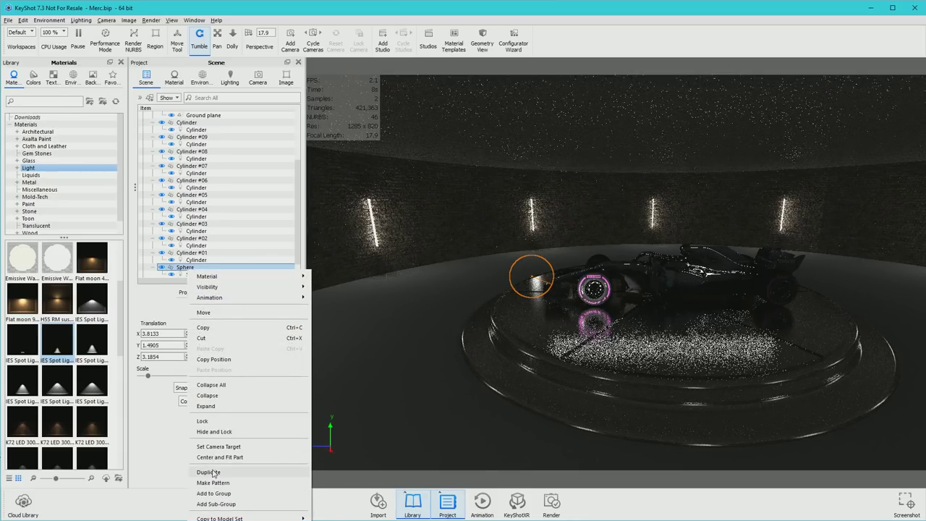
left_click(209, 471)
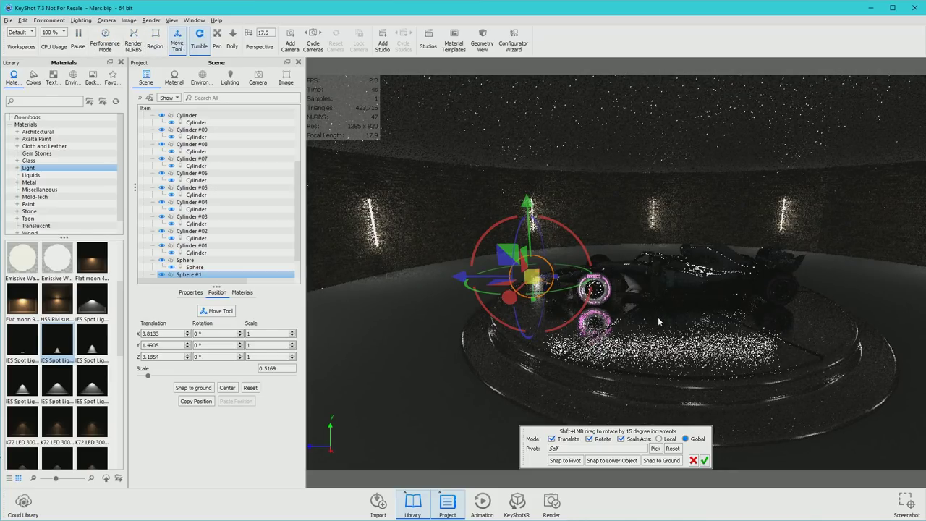
left_click_drag(511, 277, 764, 290)
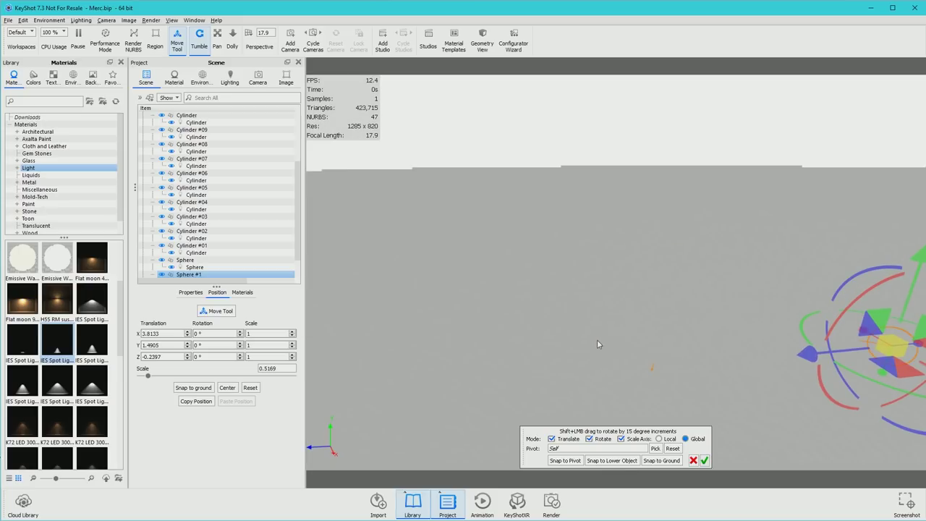
left_click_drag(665, 350, 680, 316)
scroll(784, 266, "up", 3)
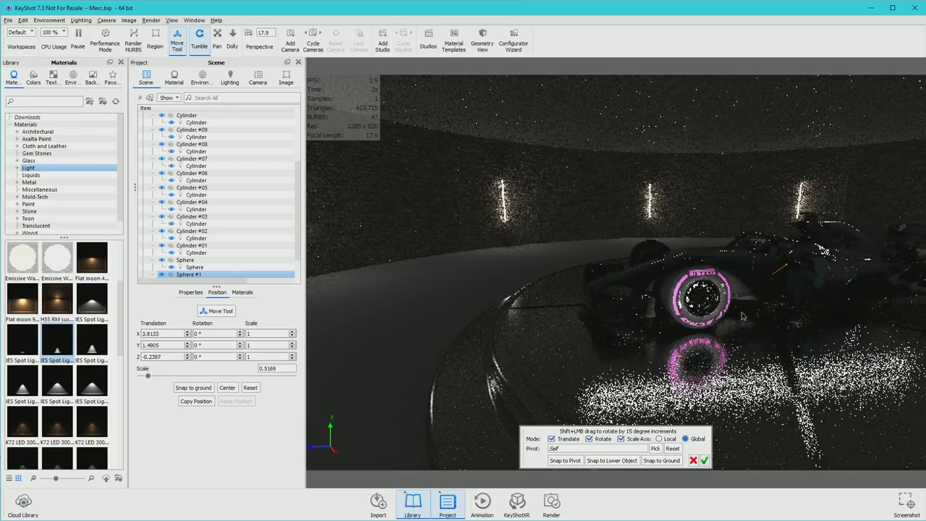
scroll(741, 316, "down", 3)
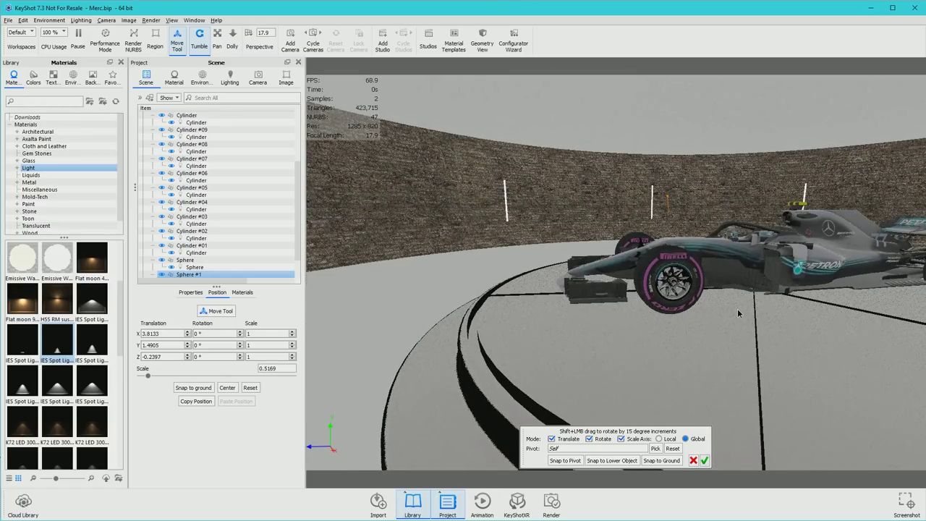
left_click_drag(733, 307, 607, 302)
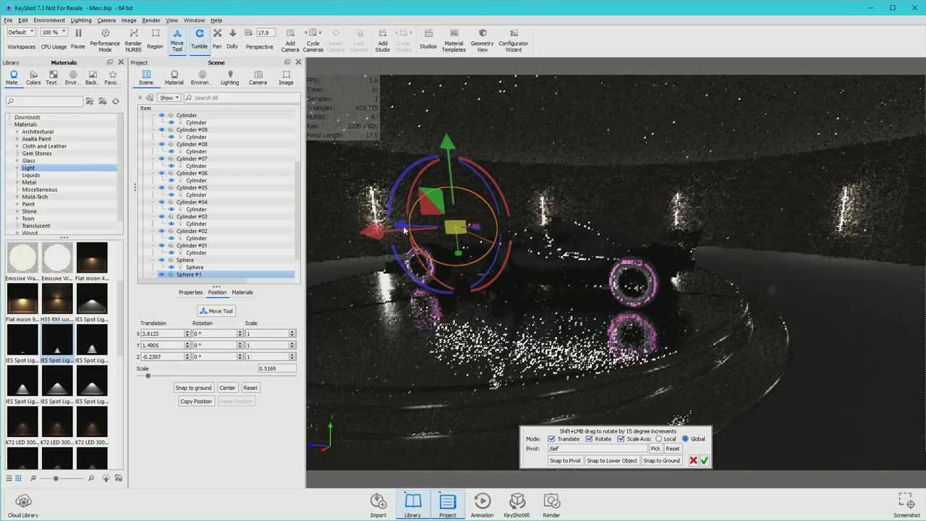
Rotate Sphere #1 to about 16.19° on Y so it lights the rear wheel.
left_click_drag(402, 229, 513, 259)
left_click_drag(510, 323, 646, 230)
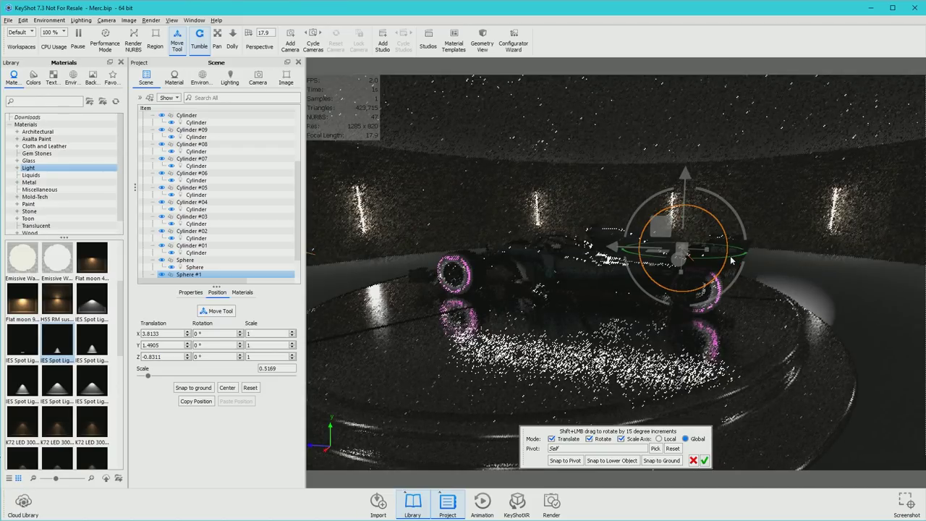
left_click_drag(730, 260, 826, 250)
left_click_drag(745, 252, 742, 262)
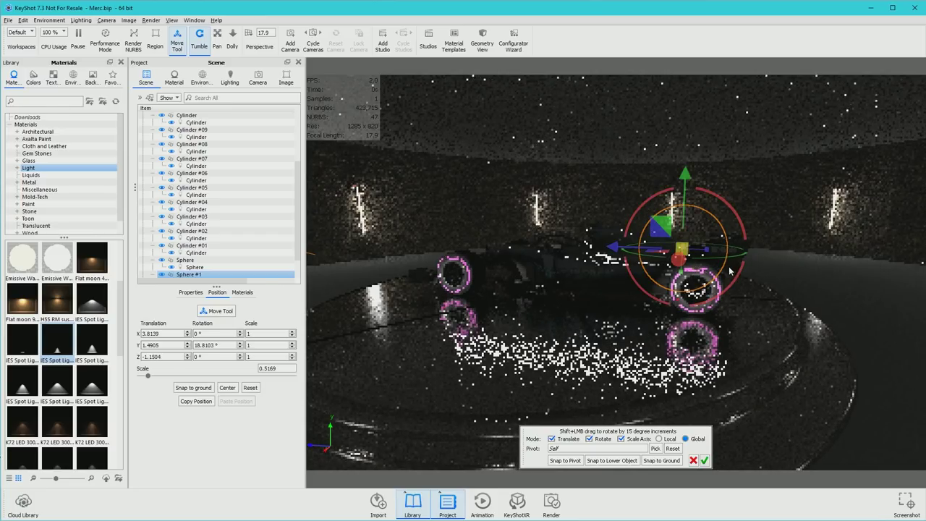
left_click_drag(720, 263, 716, 262)
scroll(726, 219, "up", 5)
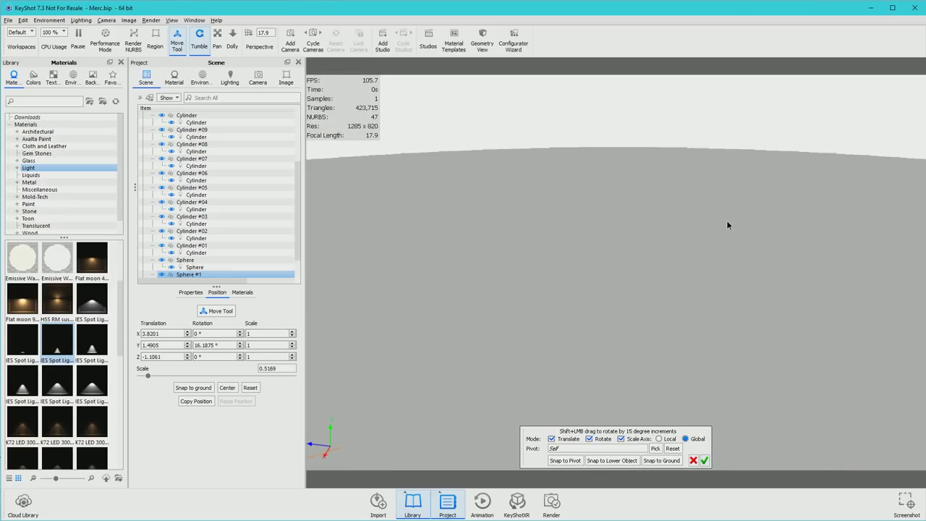
Start sliding Sphere #1 along the X axis, orbiting to judge it against the car.
scroll(651, 200, "down", 5)
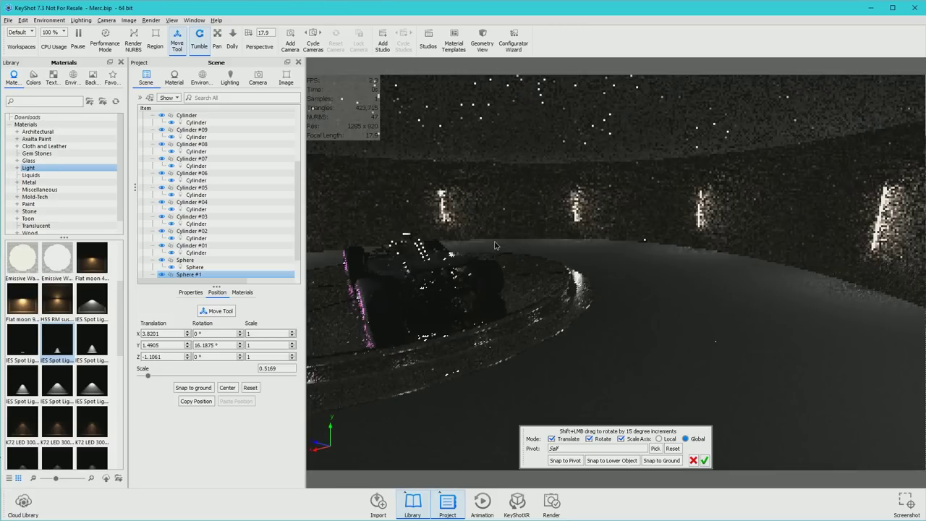
left_click_drag(495, 246, 541, 258)
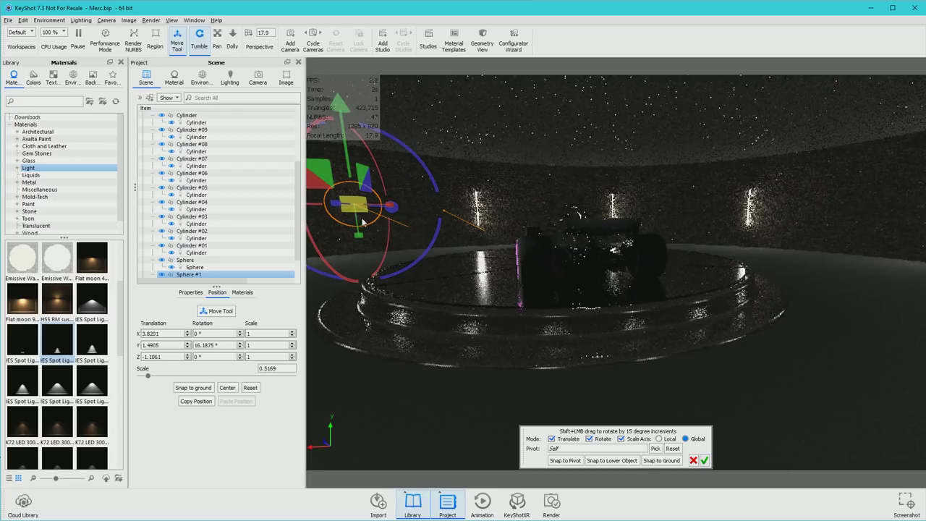
left_click_drag(313, 206, 349, 209)
left_click_drag(409, 319, 393, 331)
left_click_drag(321, 331, 380, 357)
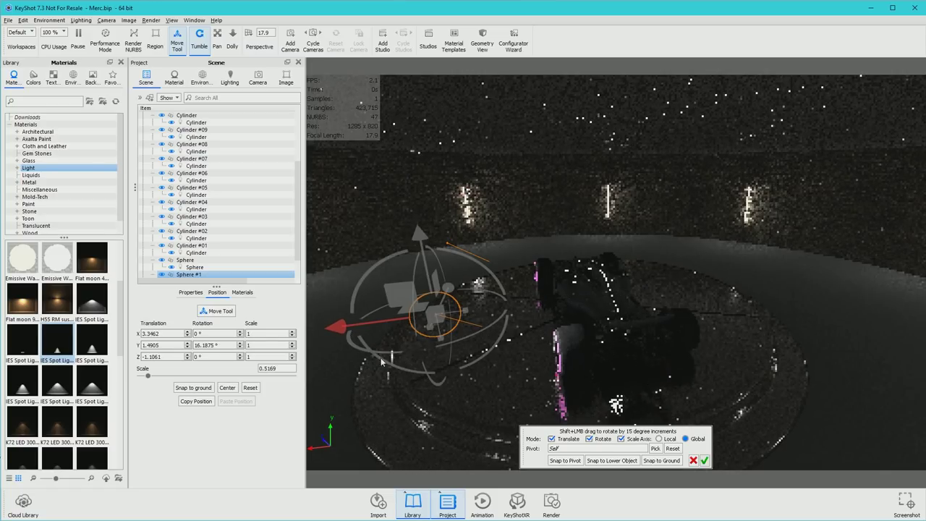
left_click_drag(393, 412, 798, 383)
scroll(799, 383, "up", 4)
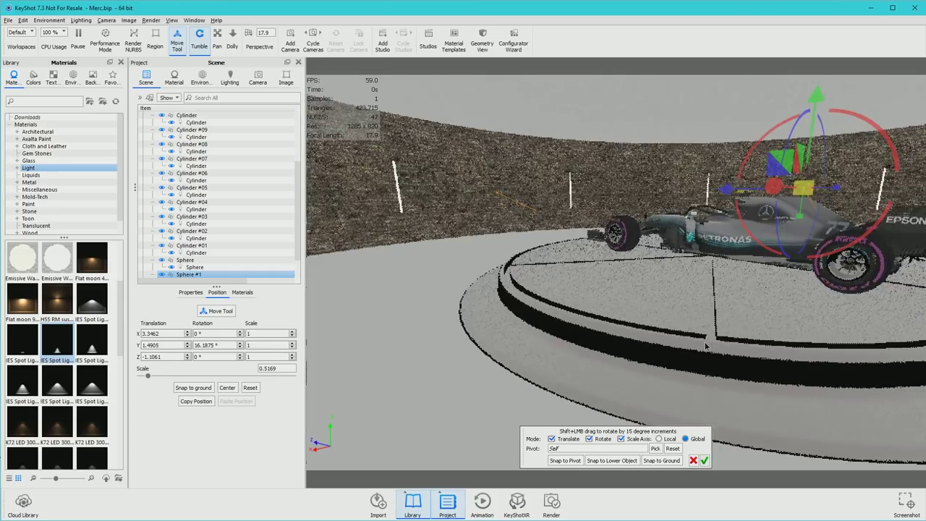
scroll(678, 345, "down", 4)
left_click_drag(799, 383, 689, 331)
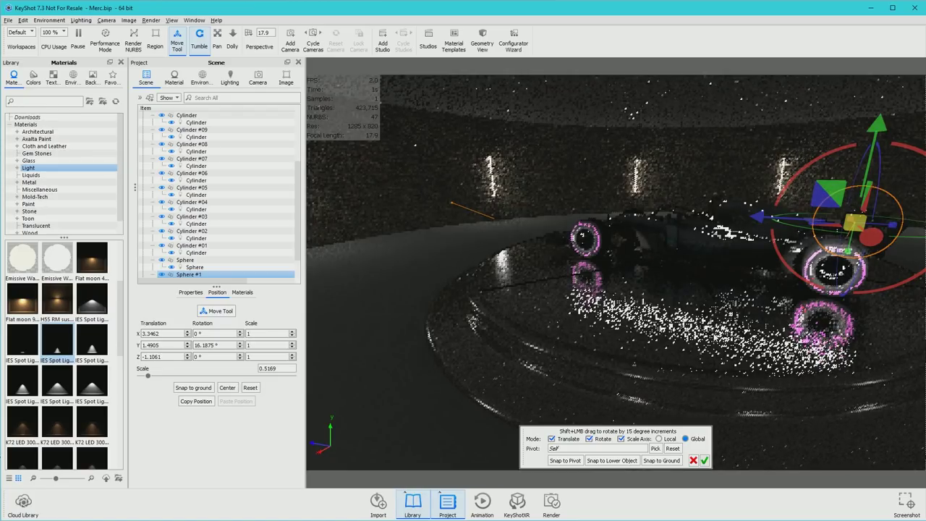
Push Sphere #1 further along X to about 3.7, checking from a side-on view.
left_click_drag(713, 335, 660, 317)
left_click_drag(817, 311, 742, 296)
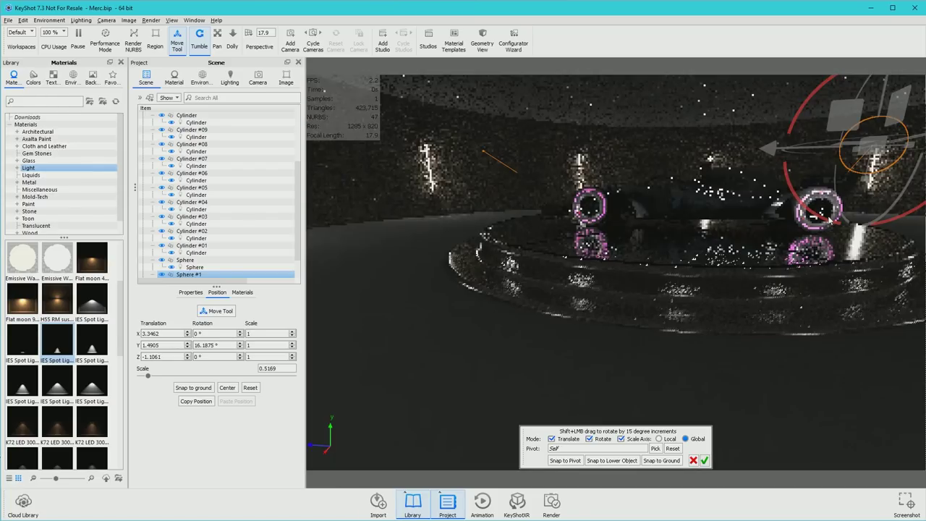
scroll(795, 246, "up", 5)
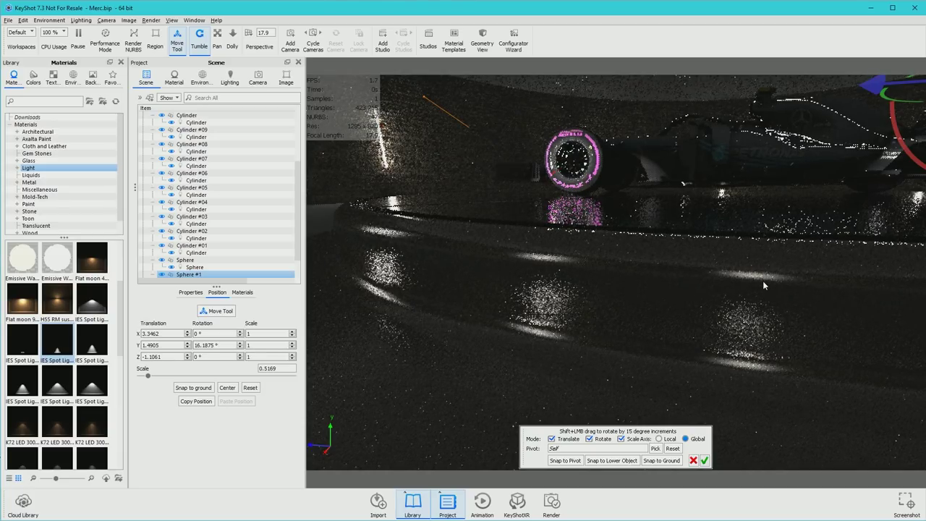
scroll(762, 281, "down", 4)
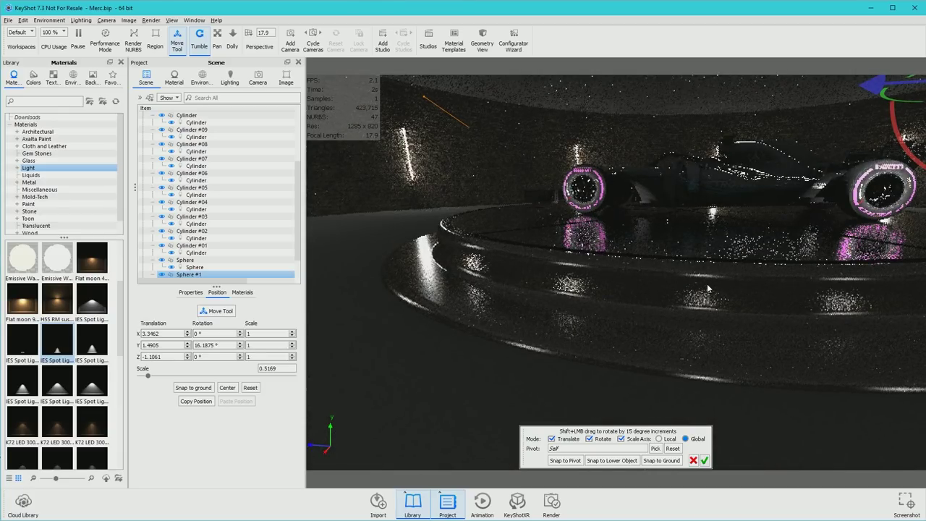
left_click_drag(707, 296, 643, 331)
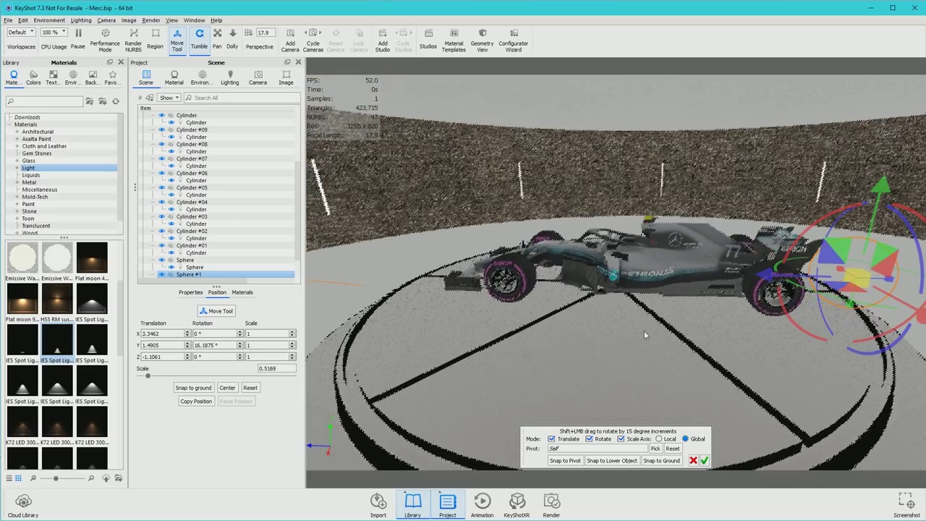
scroll(700, 327, "up", 3)
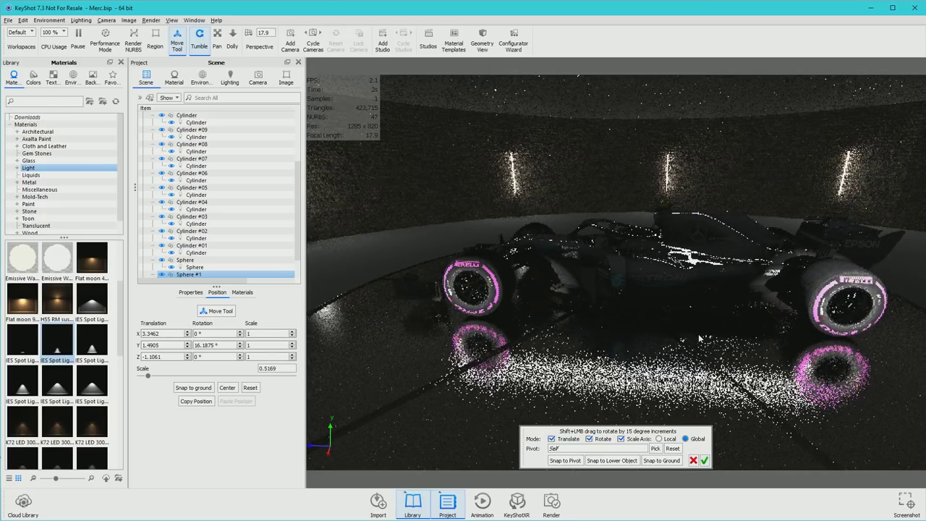
scroll(699, 333, "up", 2)
scroll(701, 326, "up", 3)
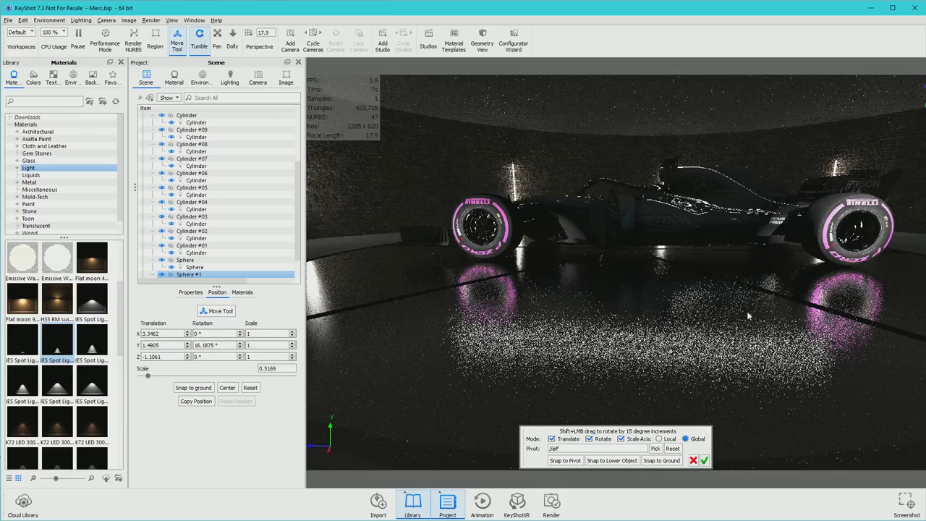
scroll(791, 280, "up", 3)
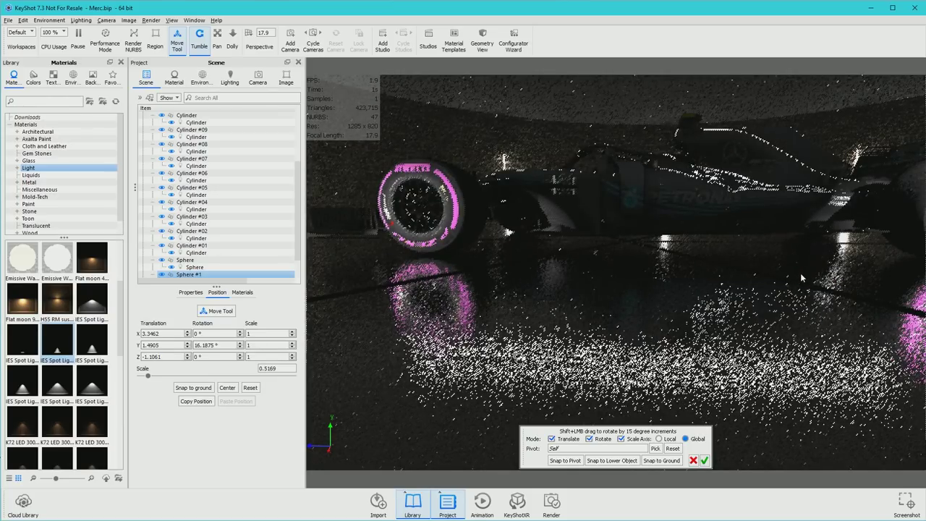
scroll(800, 273, "down", 5)
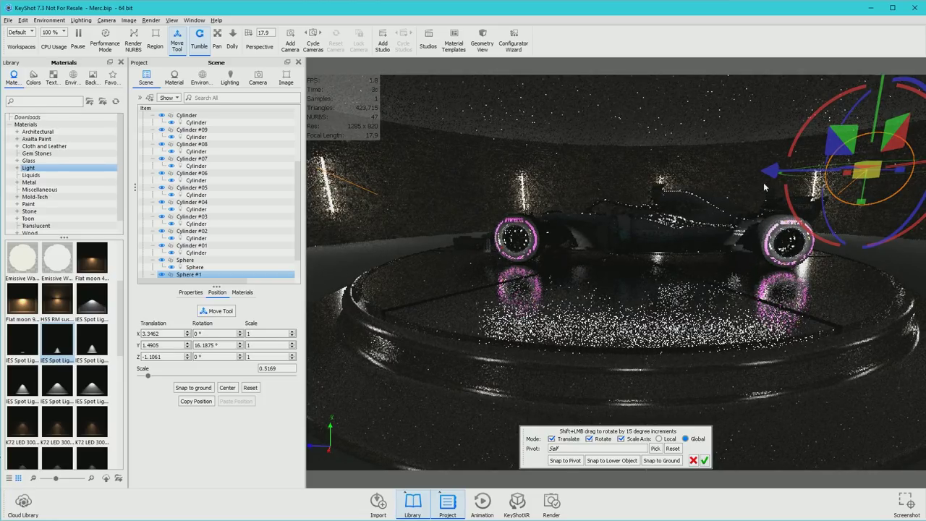
scroll(764, 189, "down", 3)
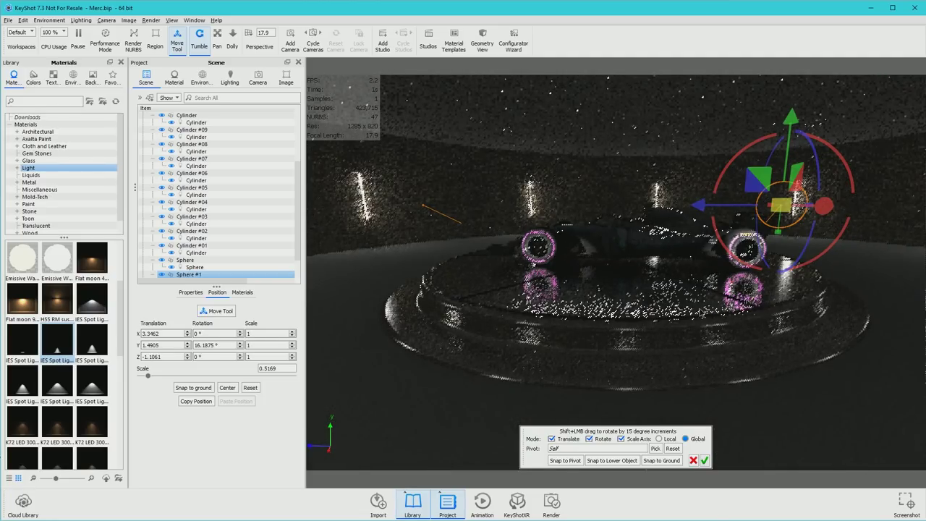
scroll(708, 313, "down", 3)
left_click_drag(858, 301, 905, 341)
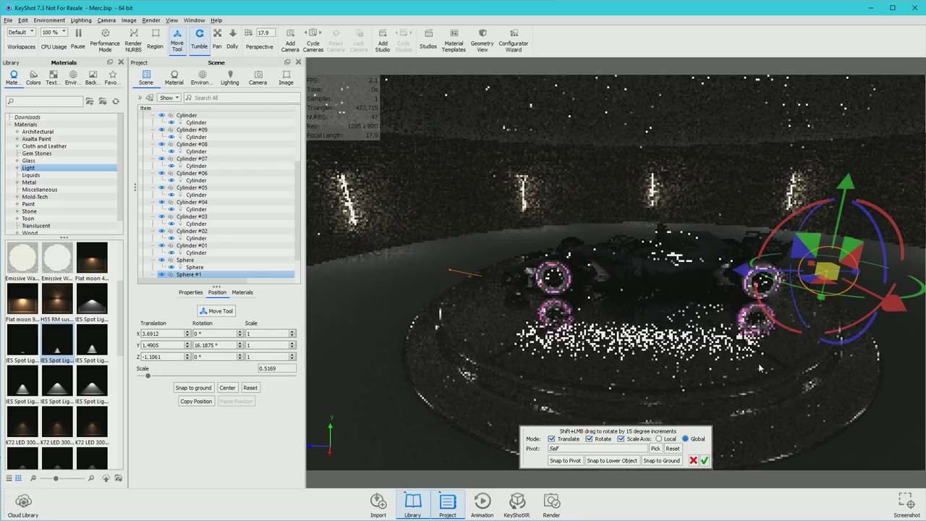
left_click_drag(754, 353, 712, 353)
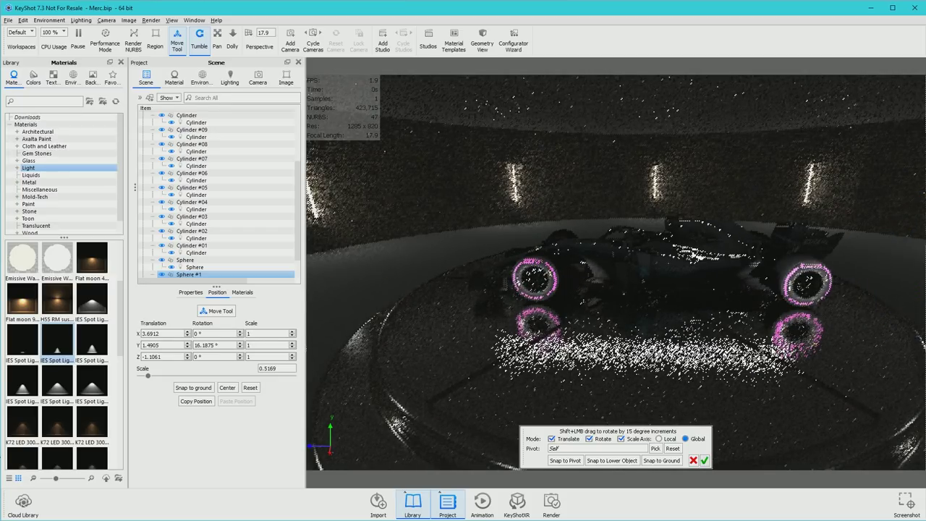
scroll(740, 338, "up", 2)
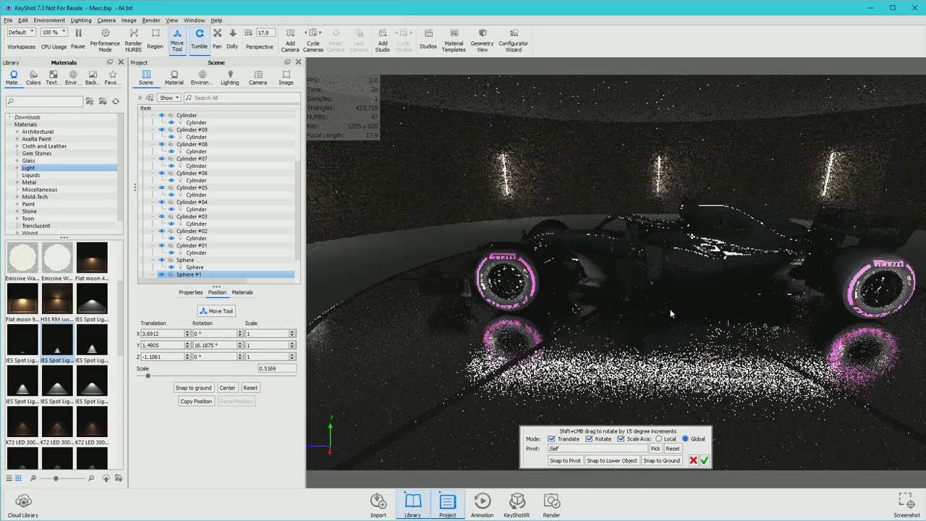
left_click(105, 45)
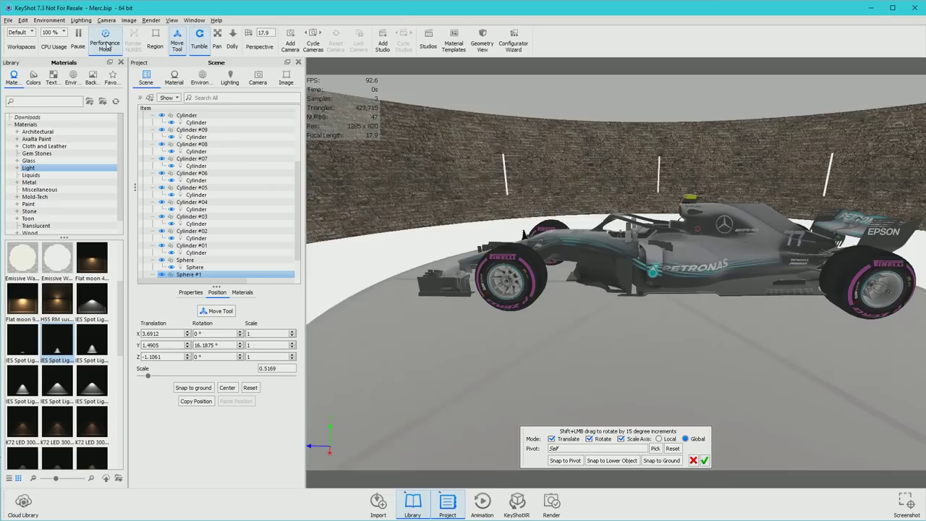
left_click(105, 45)
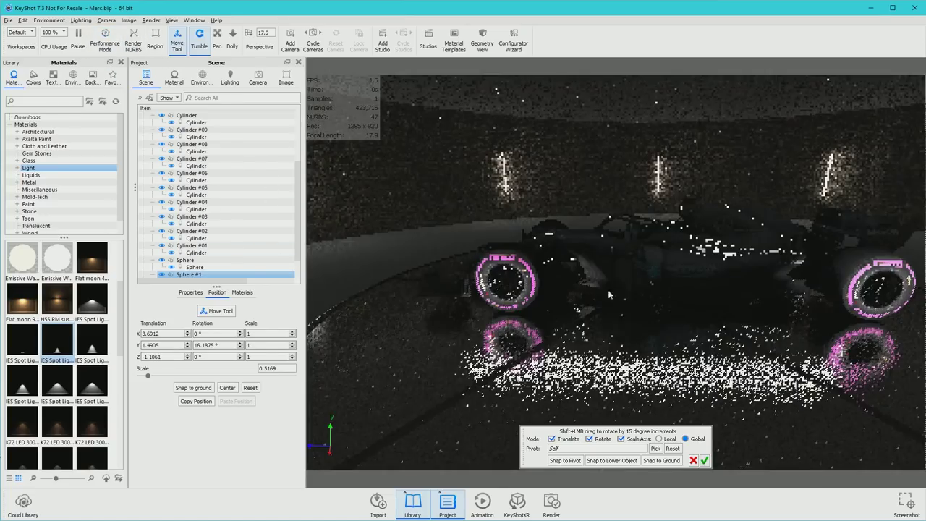
left_click_drag(686, 320, 553, 299)
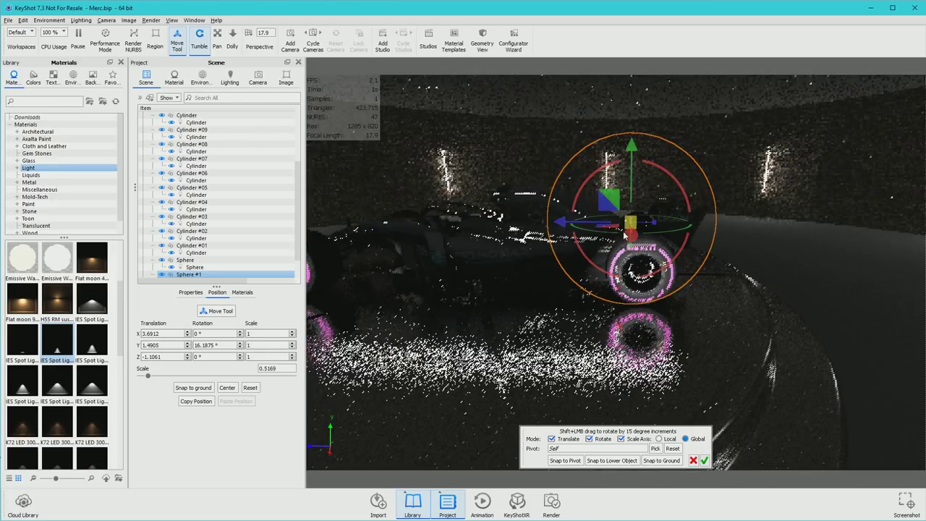
left_click(631, 239)
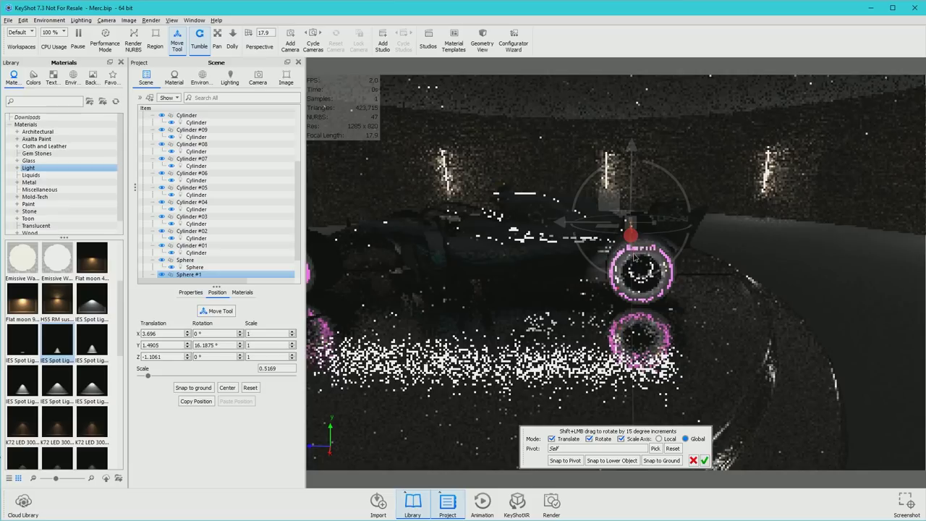
left_click_drag(633, 269, 633, 395)
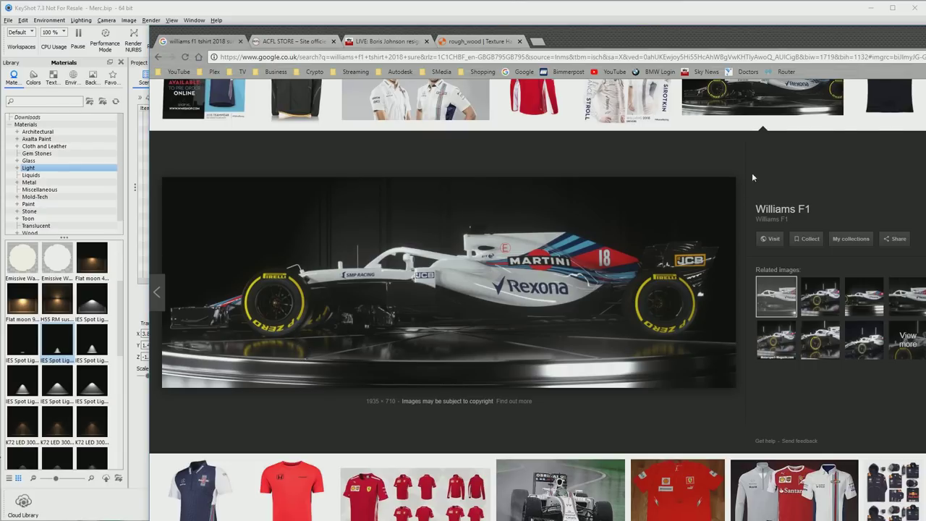
Leave the Williams F1 reference photo in the browser and return to KeyShot.
key("alt+Tab")
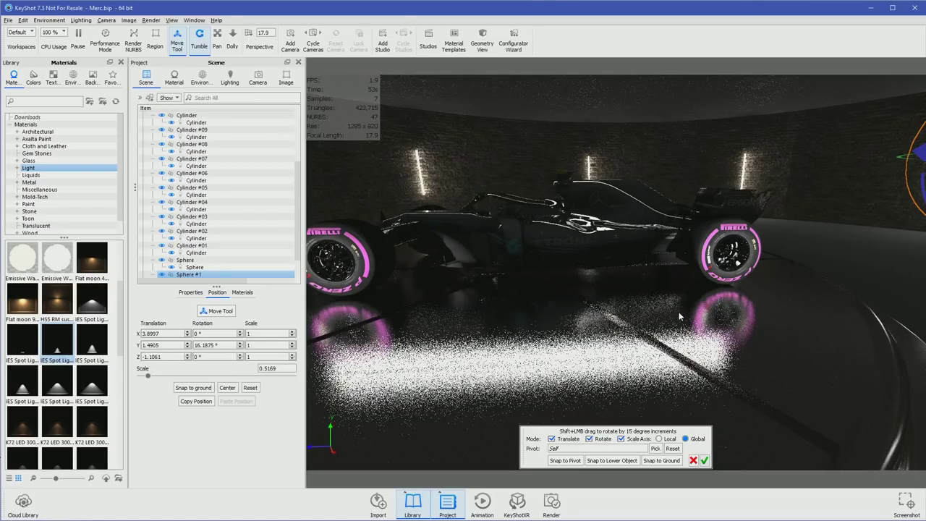
Confirm Sphere #1's new position and add a Plane object to the scene.
scroll(677, 315, "down", 3)
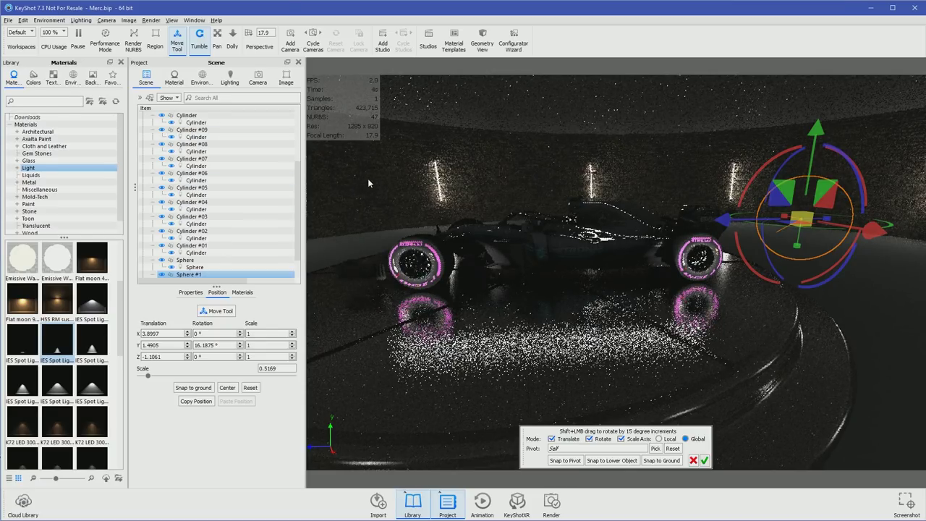
left_click(704, 460)
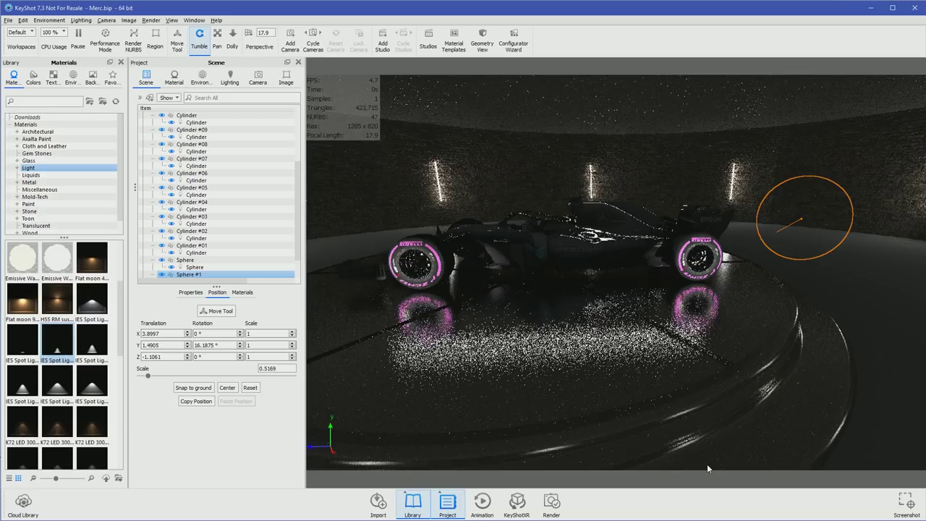
left_click(23, 21)
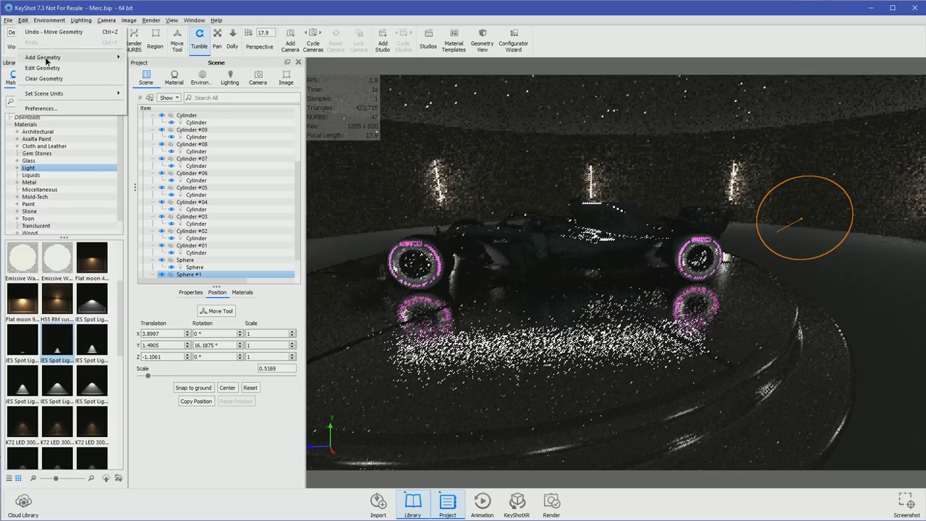
mouse_move(58, 58)
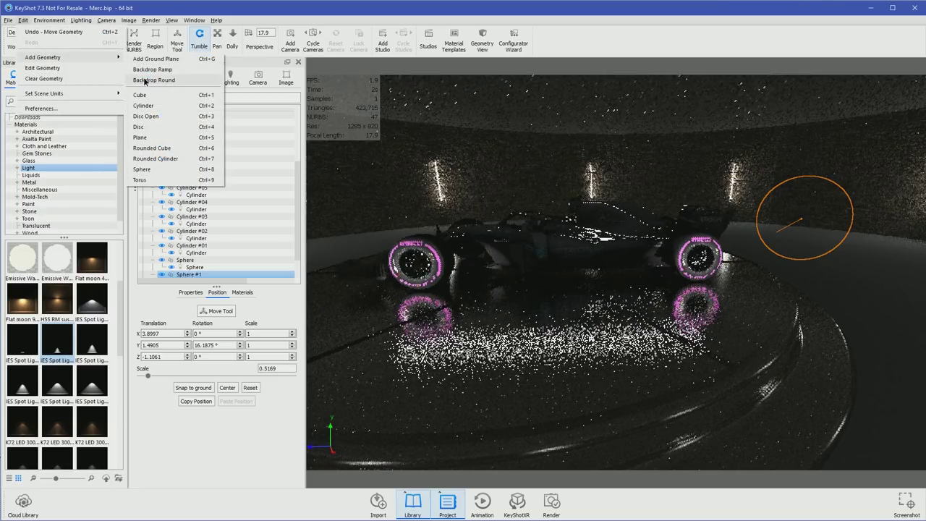
left_click(173, 143)
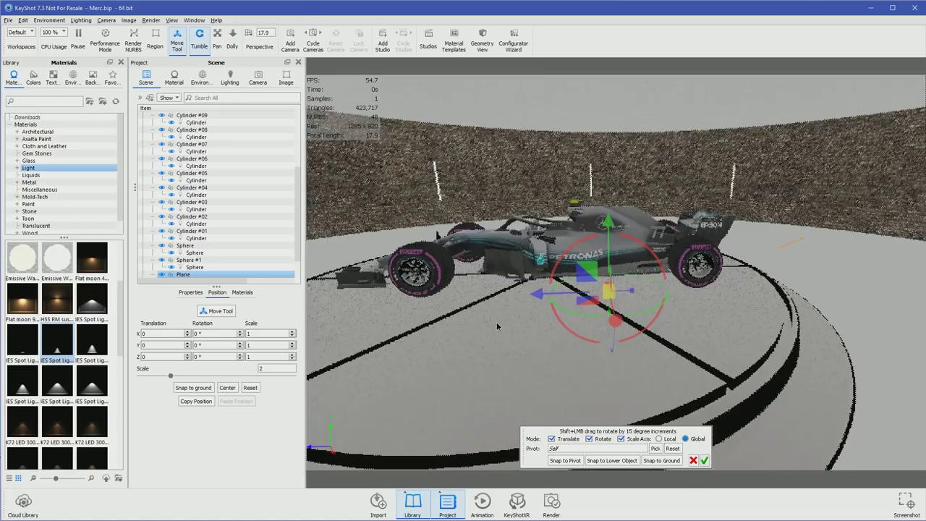
Switch to the faster preview mode and test-rotate the plane, undoing both changes.
left_click_drag(481, 322, 739, 325)
left_click(105, 40)
left_click_drag(731, 264, 483, 296)
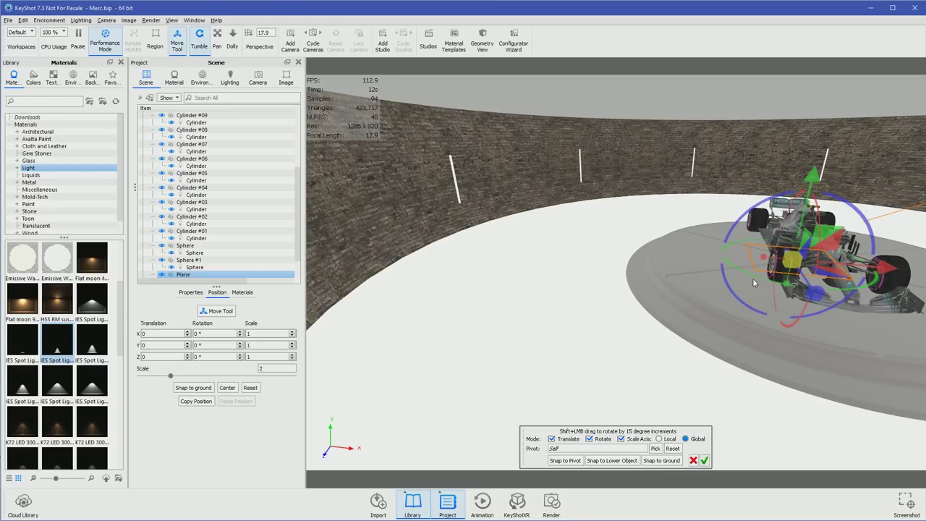
left_click_drag(773, 265, 621, 260)
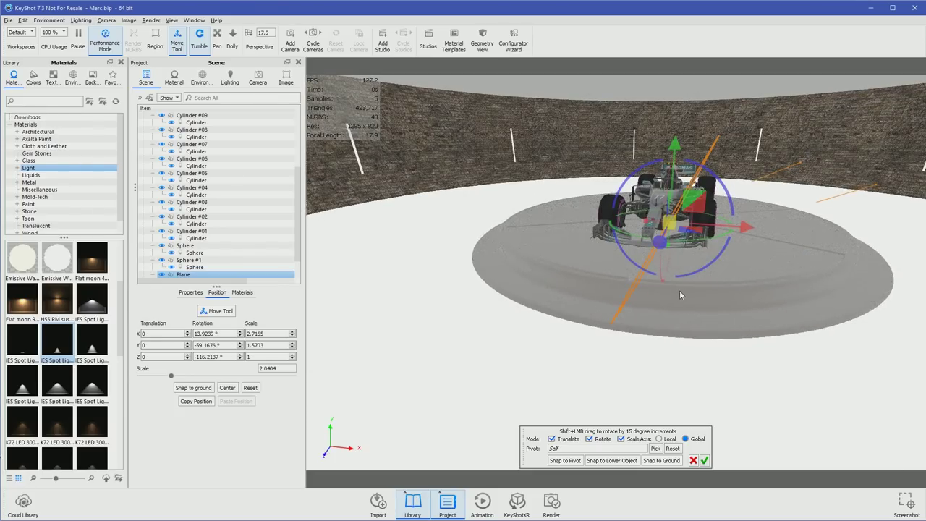
key("ctrl+z")
key("ctrl+z")
key("ctrl+z")
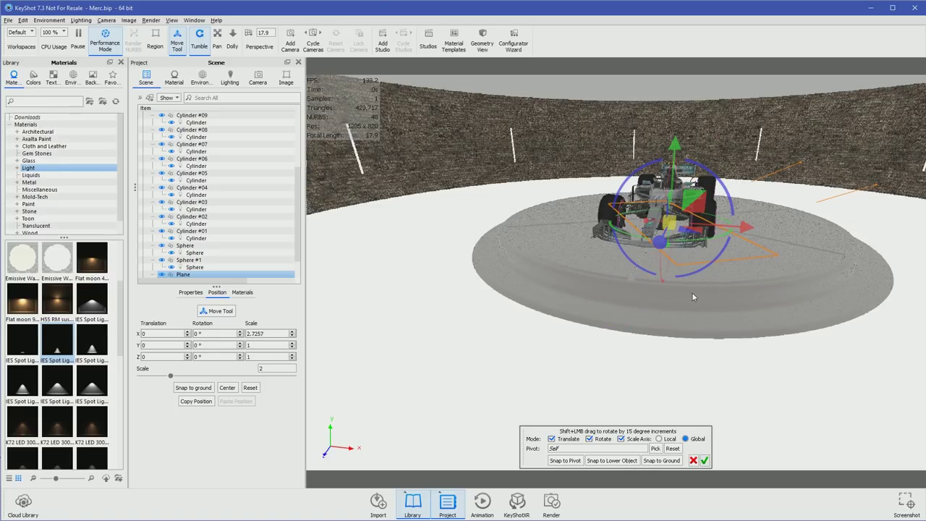
key("ctrl+z")
Move the plane to X 2.6657, raise it to 1.0749 and stretch it along Z.
left_click_drag(580, 313, 705, 268)
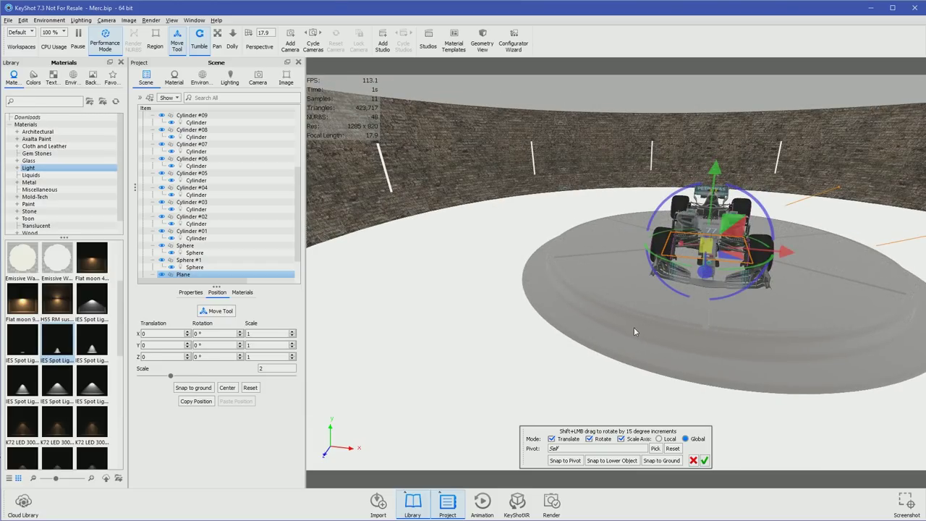
left_click_drag(634, 327, 705, 333)
left_click_drag(607, 370, 565, 400)
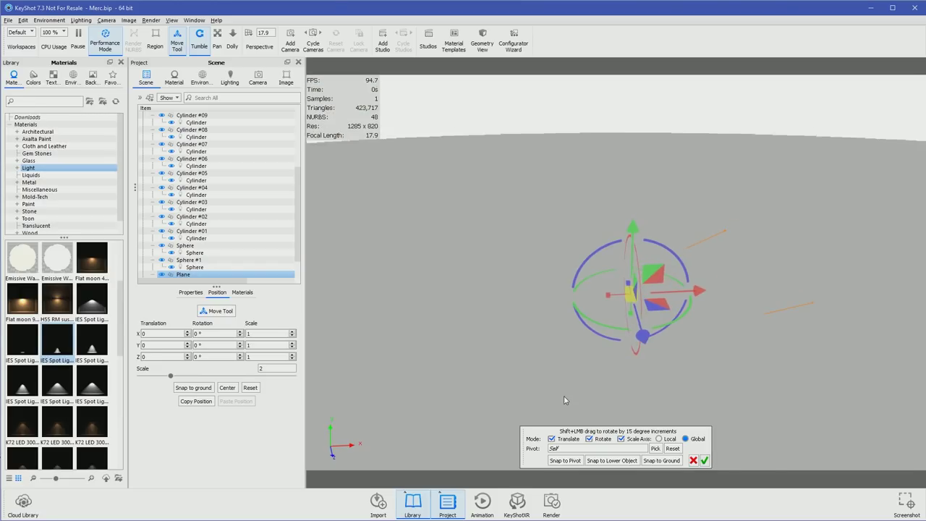
left_click_drag(723, 351, 726, 357)
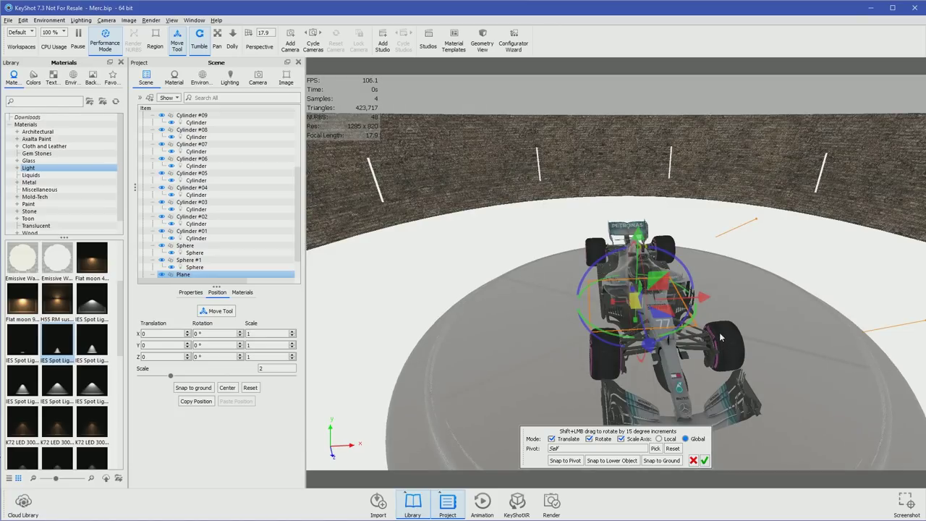
left_click_drag(706, 304, 814, 277)
left_click_drag(772, 246, 750, 289)
left_click_drag(712, 166, 490, 148)
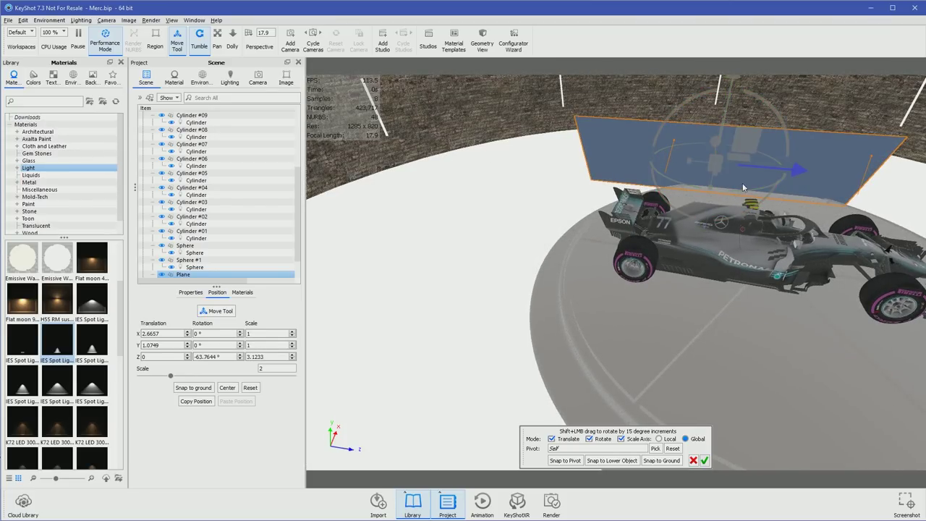
Slide the plane along Z and lift it to Y 1.6639, Z 1.0847 above the stage.
left_click_drag(814, 327, 768, 340)
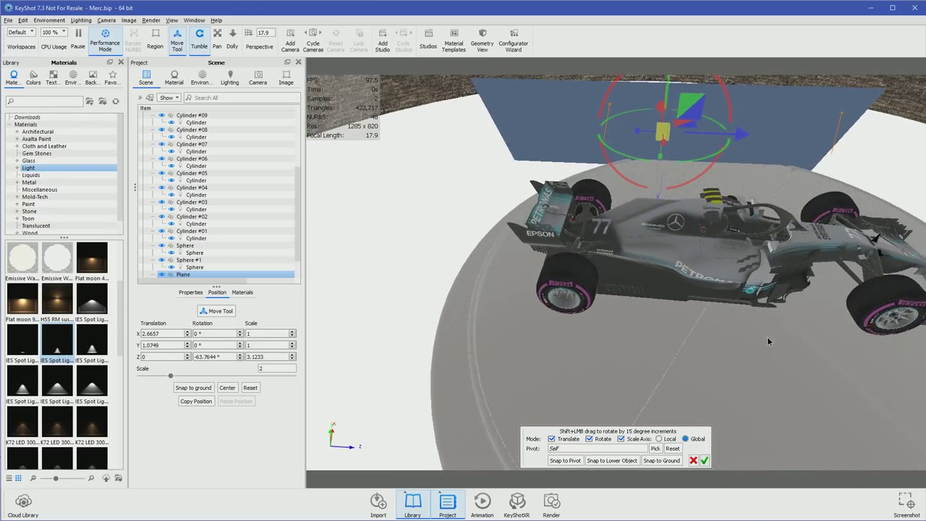
left_click_drag(737, 144, 810, 149)
left_click_drag(733, 95, 812, 285)
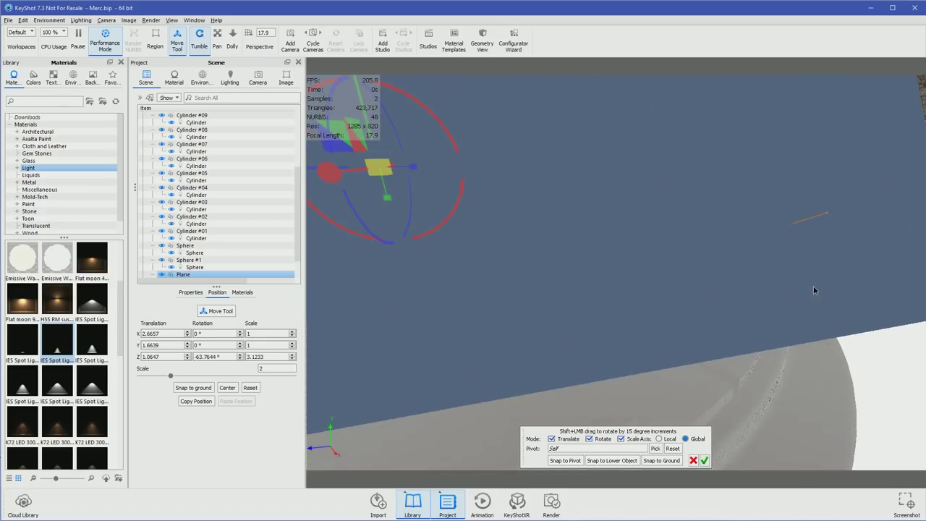
left_click_drag(611, 307, 502, 304)
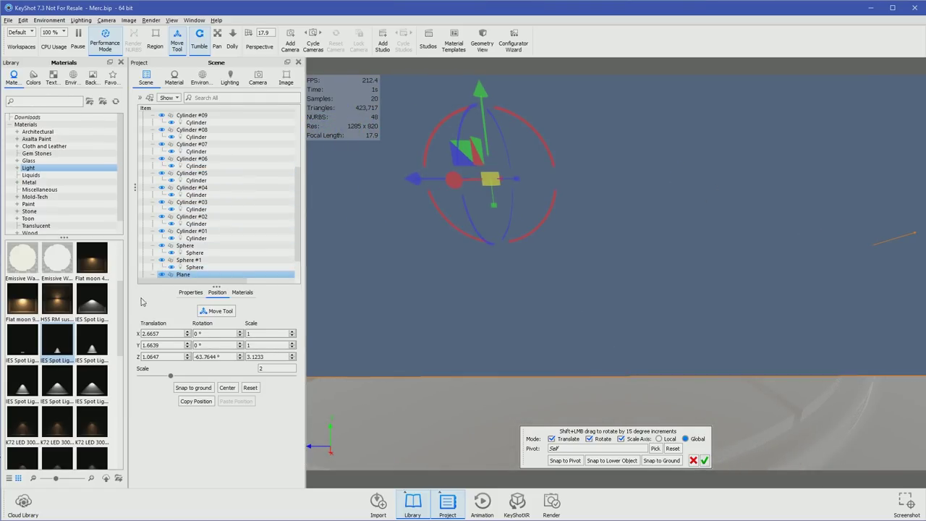
scroll(81, 345, "up", 3)
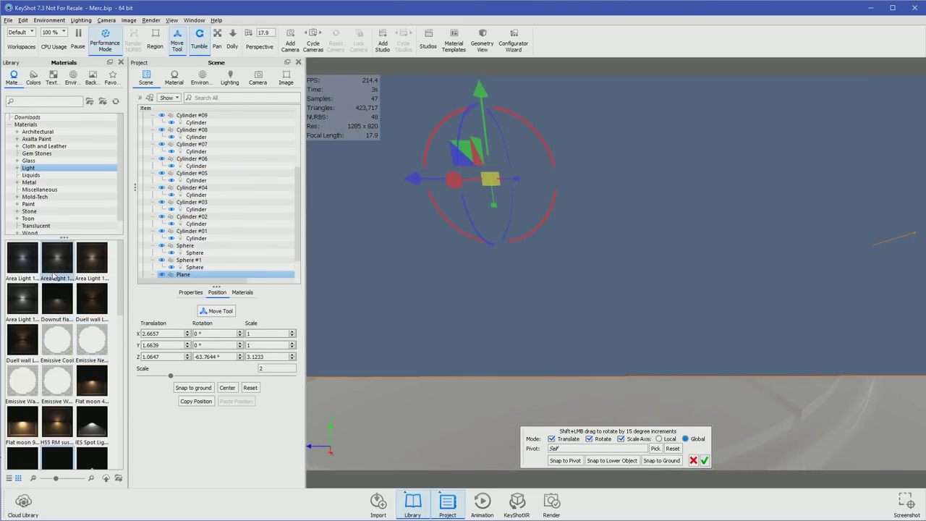
Apply Area Light 1200 Lumen White to the plane and open its Material Graph.
left_click_drag(31, 300, 442, 287)
left_click(704, 460)
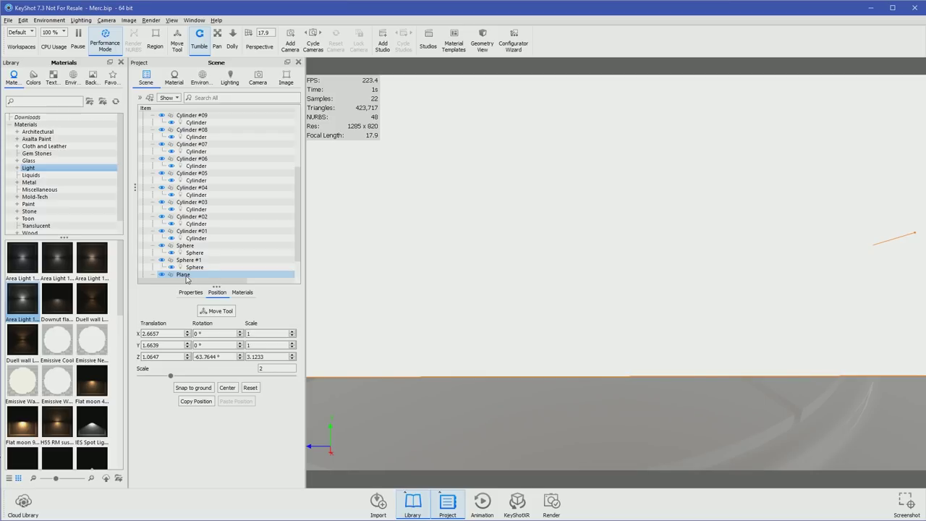
scroll(186, 279, "down", 2)
right_click(188, 248)
mouse_move(303, 257)
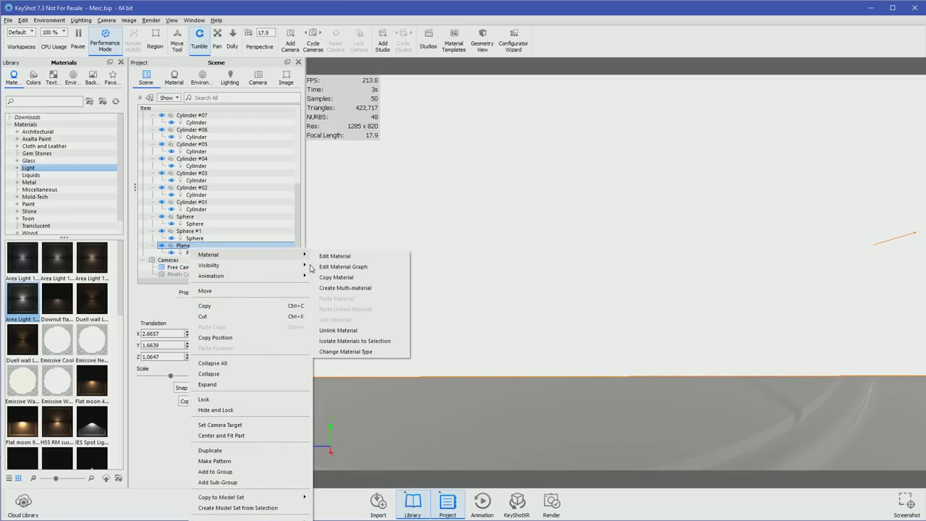
left_click(343, 267)
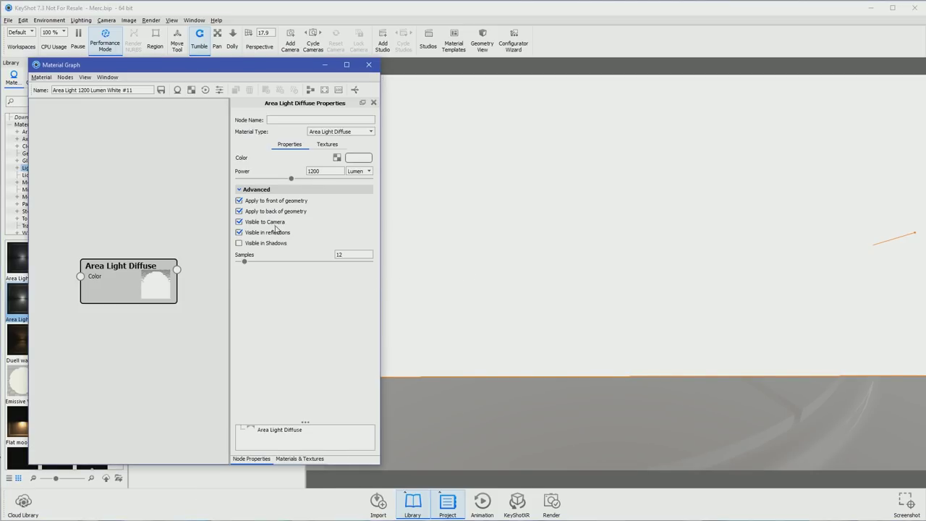
Hide the area light from the camera and raise its power to 3000 lumen.
left_click(275, 223)
left_click(99, 31)
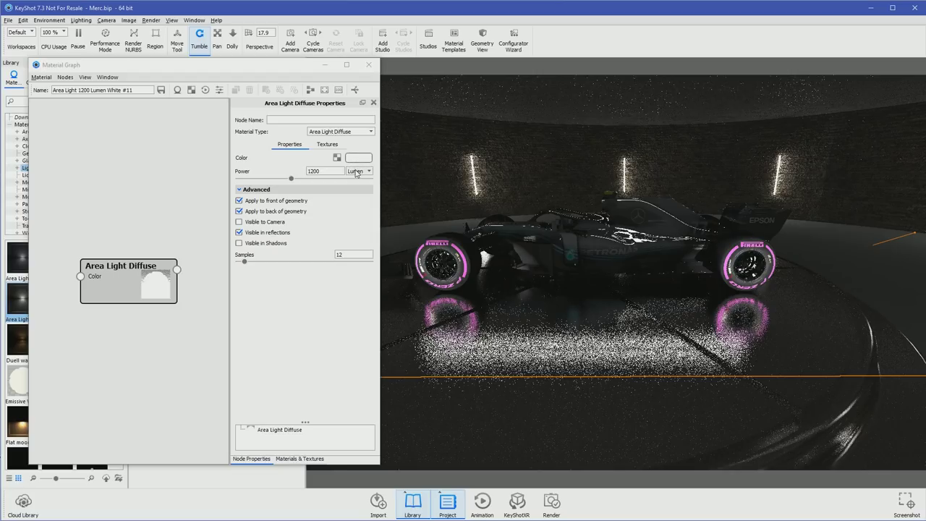
left_click_drag(291, 180, 345, 187)
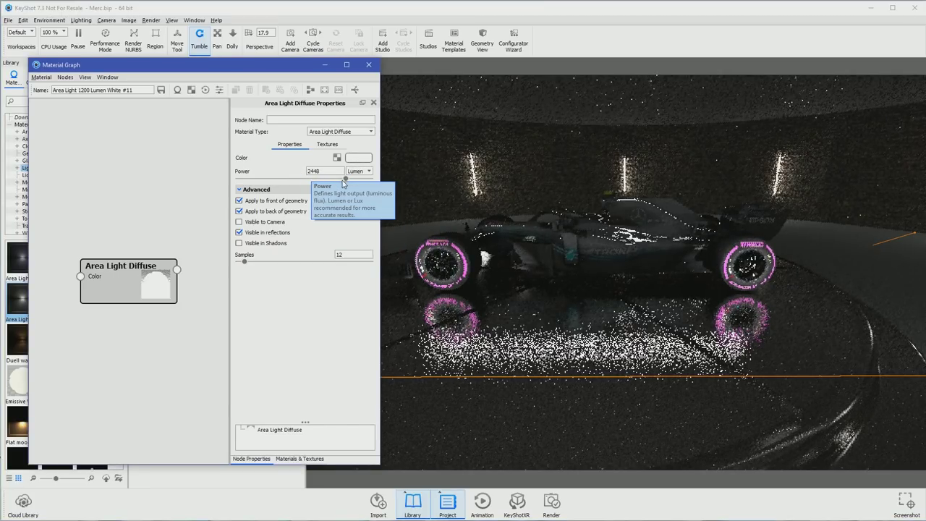
left_click_drag(344, 179, 357, 179)
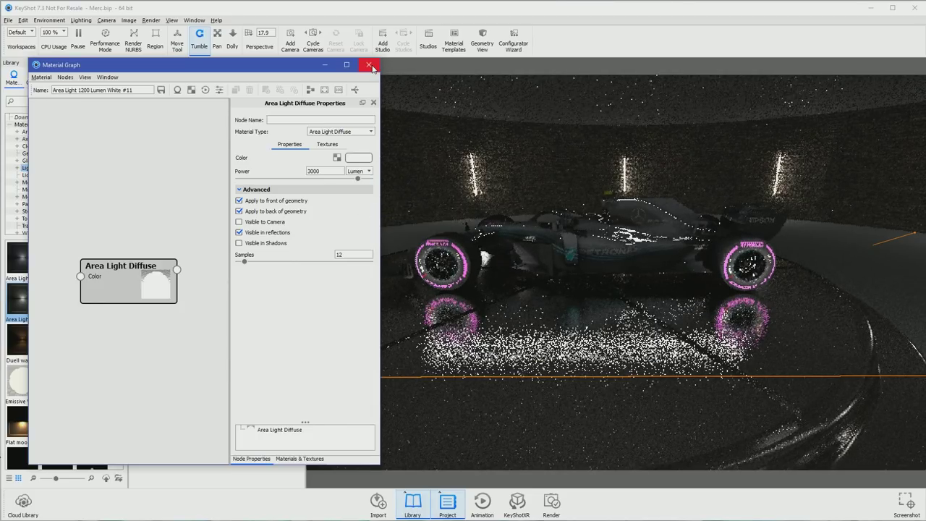
left_click(177, 42)
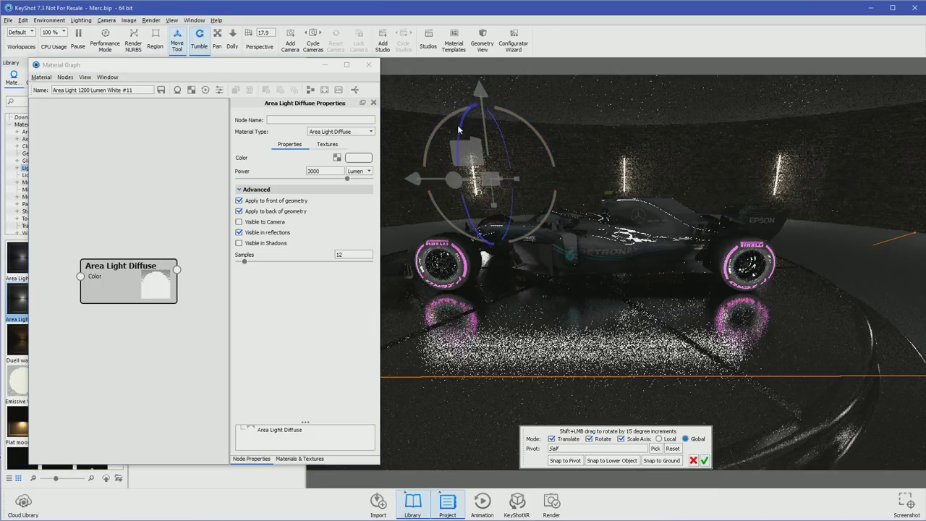
Tilt the area light to aim down at the stage floor and shift it along X.
mouse_move(459, 125)
left_mouse_down()
mouse_move(481, 109)
mouse_move(500, 118)
mouse_move(521, 169)
mouse_move(496, 217)
mouse_move(458, 227)
mouse_move(438, 205)
mouse_move(448, 154)
mouse_move(497, 116)
left_mouse_up()
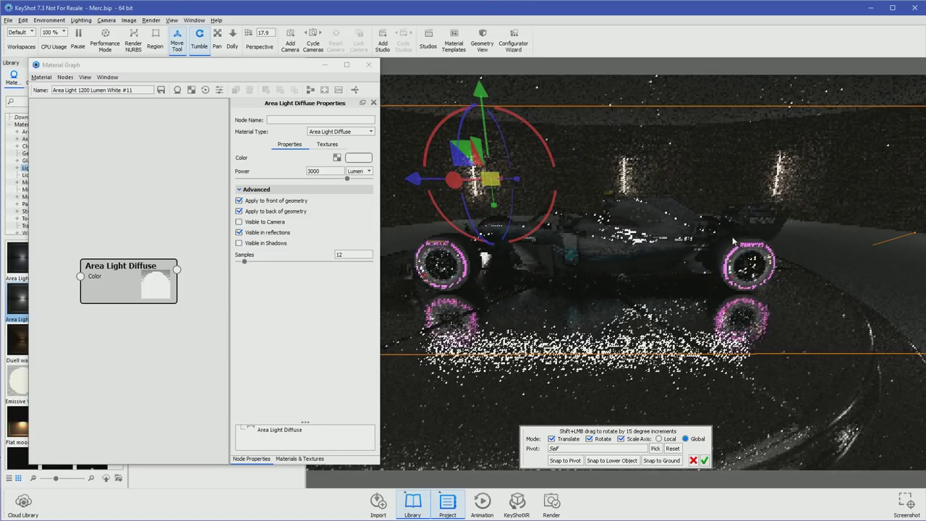
scroll(733, 241, "down", 3)
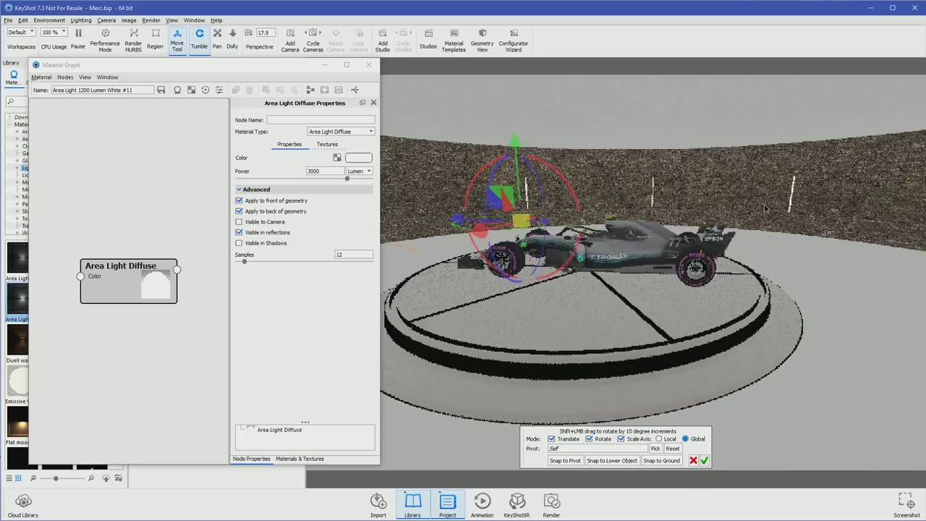
left_click_drag(764, 208, 594, 217)
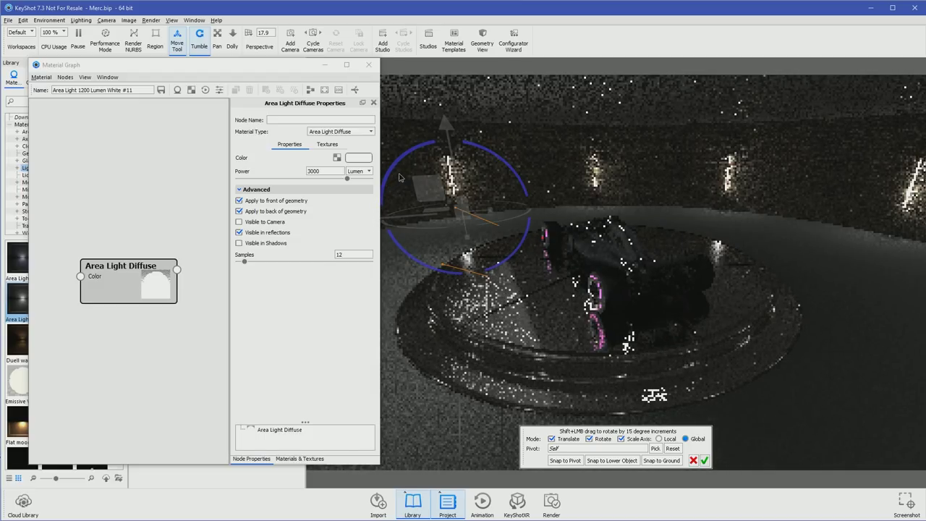
left_click_drag(404, 175, 519, 168)
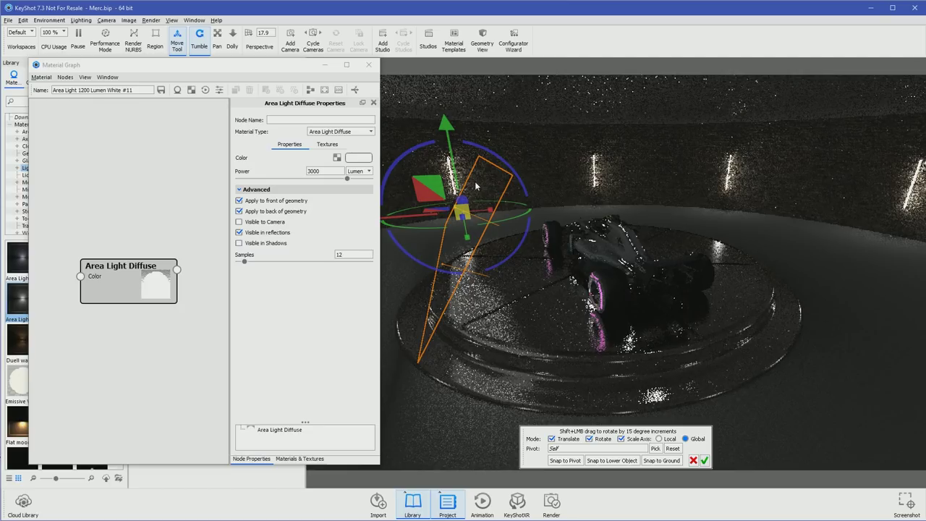
mouse_move(398, 220)
left_mouse_down()
mouse_move(462, 213)
mouse_move(402, 231)
left_mouse_up()
Change the light's material to Point Light Diffuse with a 2 m radius.
left_click(364, 137)
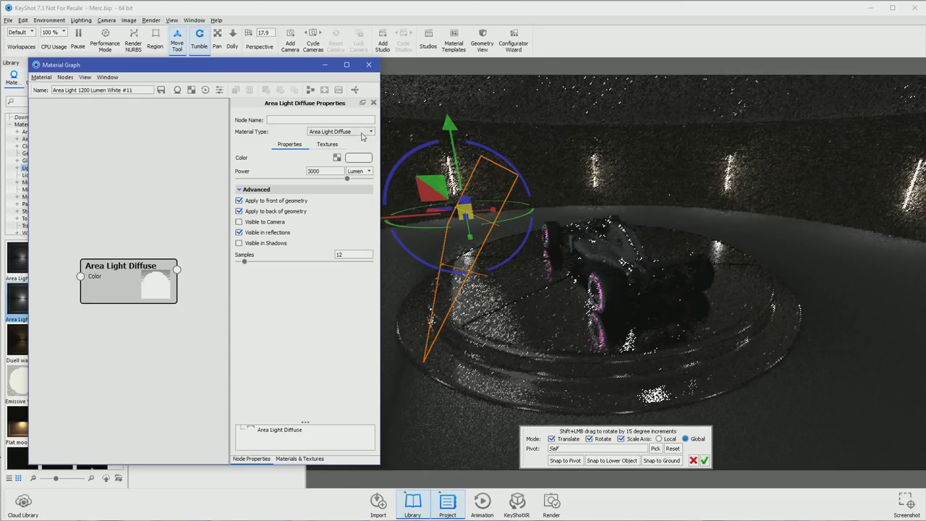
left_click(362, 133)
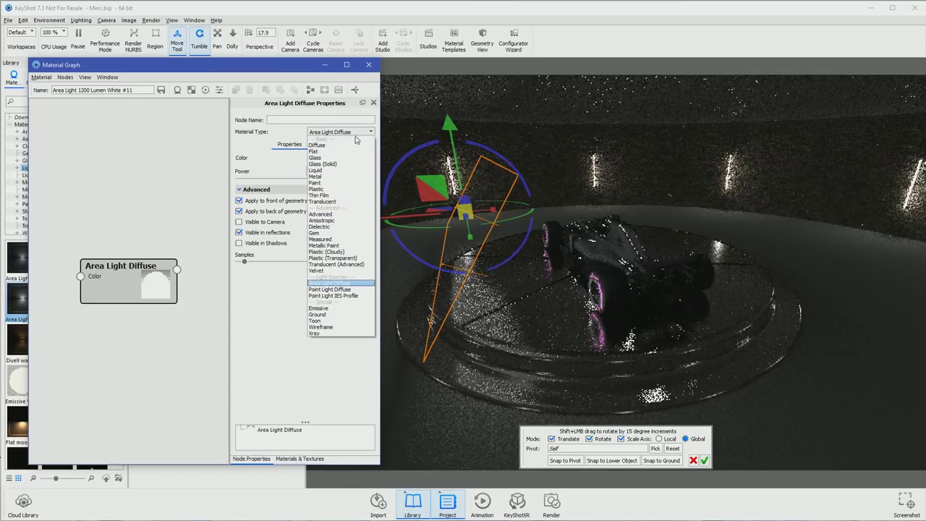
left_click(355, 289)
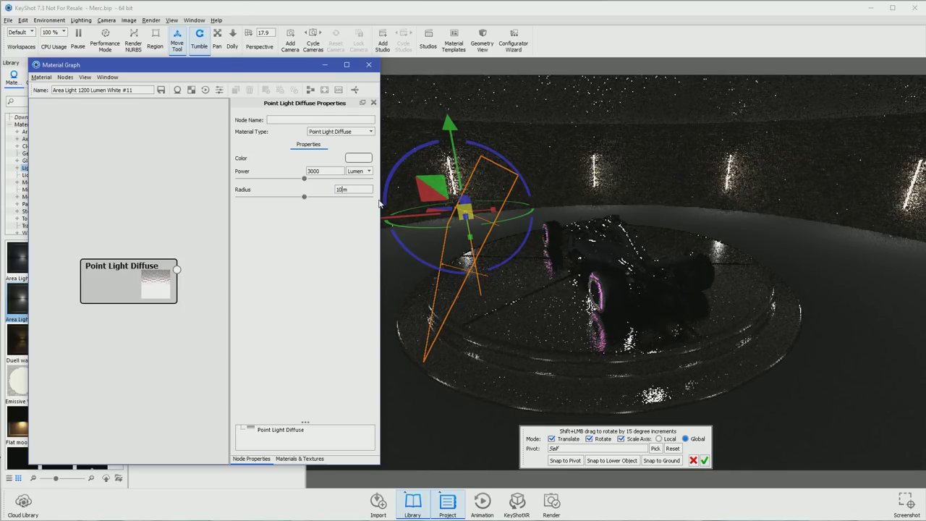
type("2")
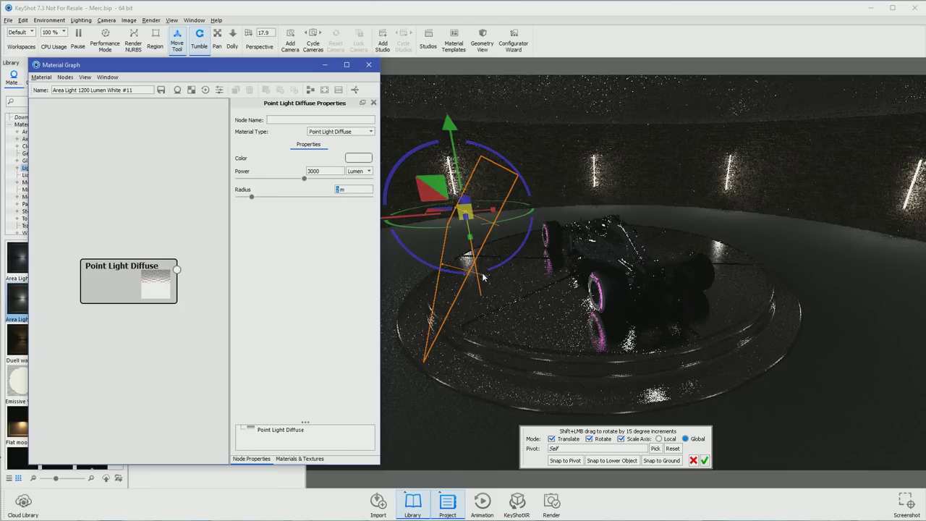
left_click_drag(496, 316, 542, 316)
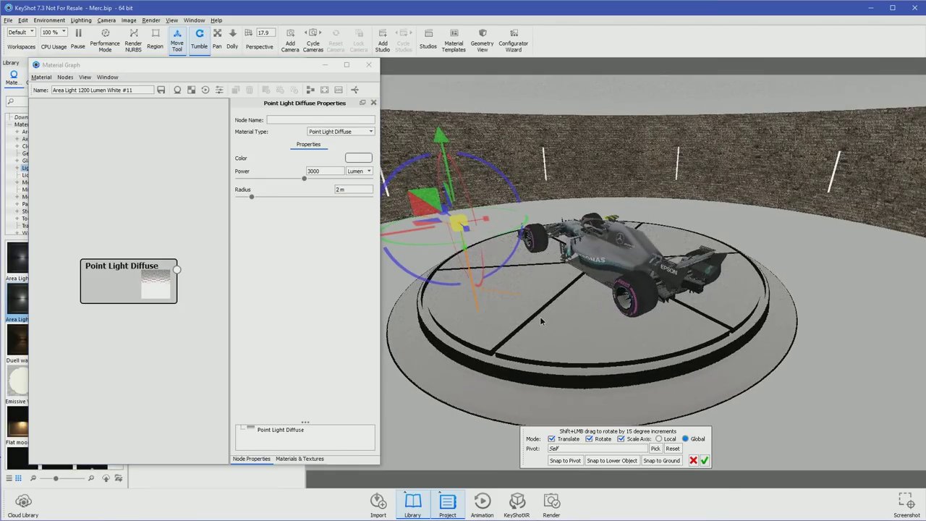
Re-aim the point light with the rotation rings and orbit to a side view of the car.
left_click_drag(423, 284, 460, 236)
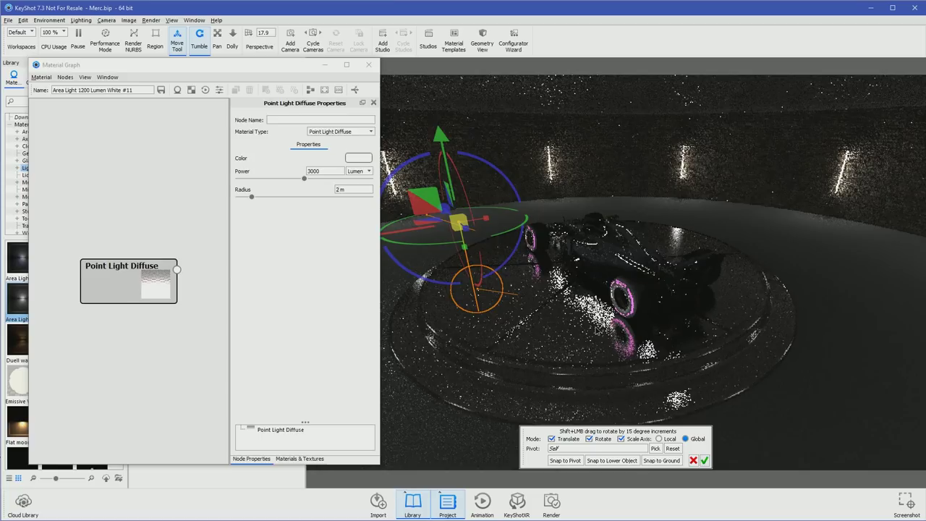
scroll(603, 329, "up", 3)
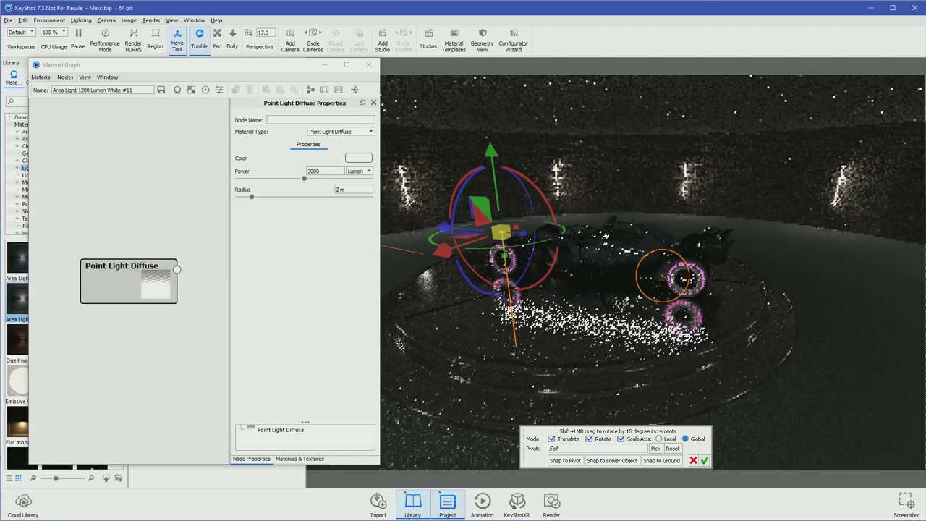
left_click_drag(464, 196, 457, 243)
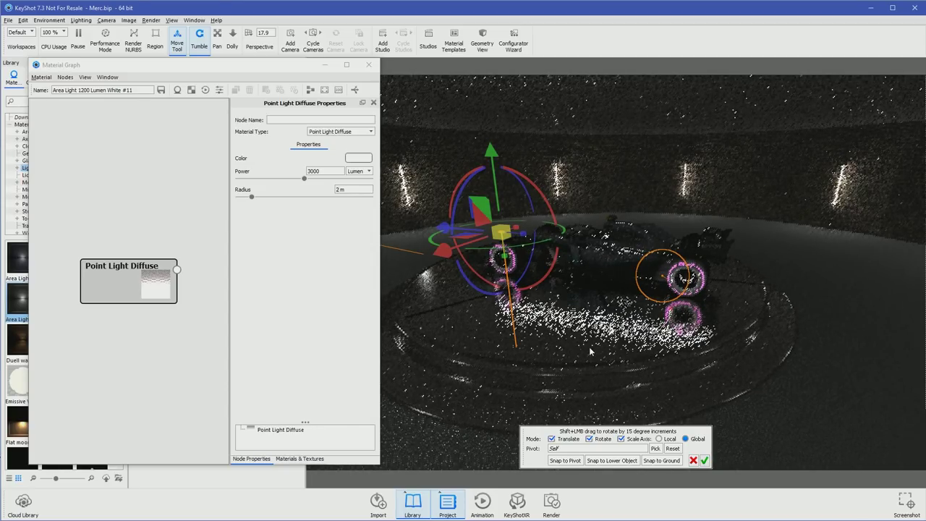
mouse_move(591, 363)
left_mouse_down()
mouse_move(511, 371)
mouse_move(641, 364)
mouse_move(600, 363)
left_mouse_up()
left_click_drag(529, 365, 619, 355)
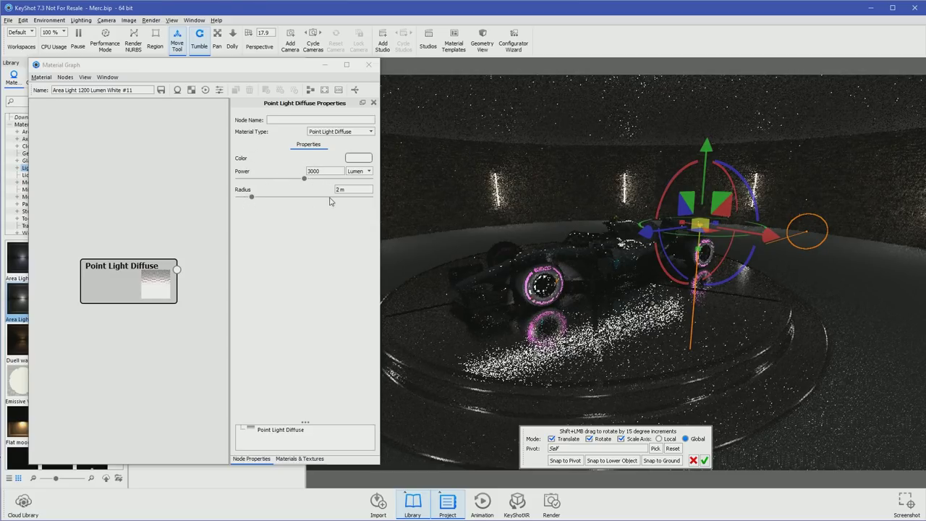
Show the Material Type choices for the Point Light Diffuse node in the Material Graph.
left_click(128, 287)
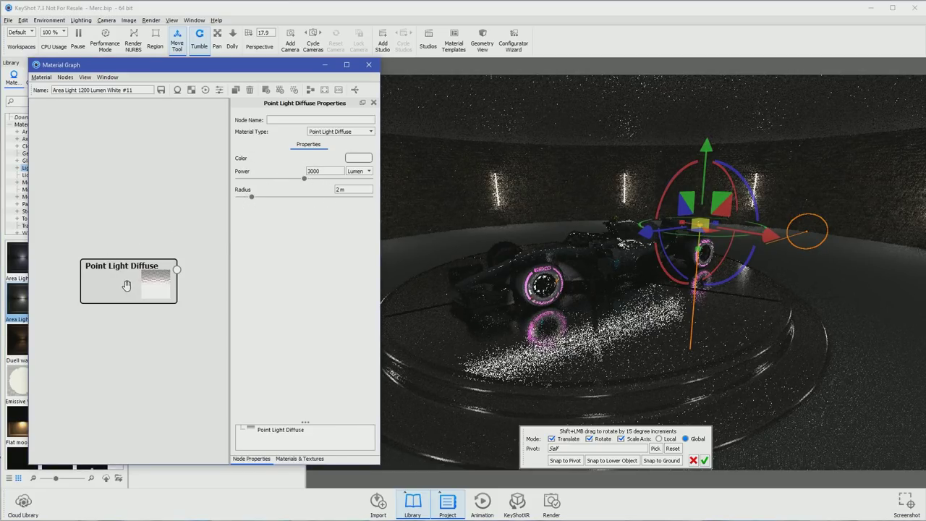
right_click(128, 286)
left_click(110, 289)
right_click(108, 285)
left_click(105, 285)
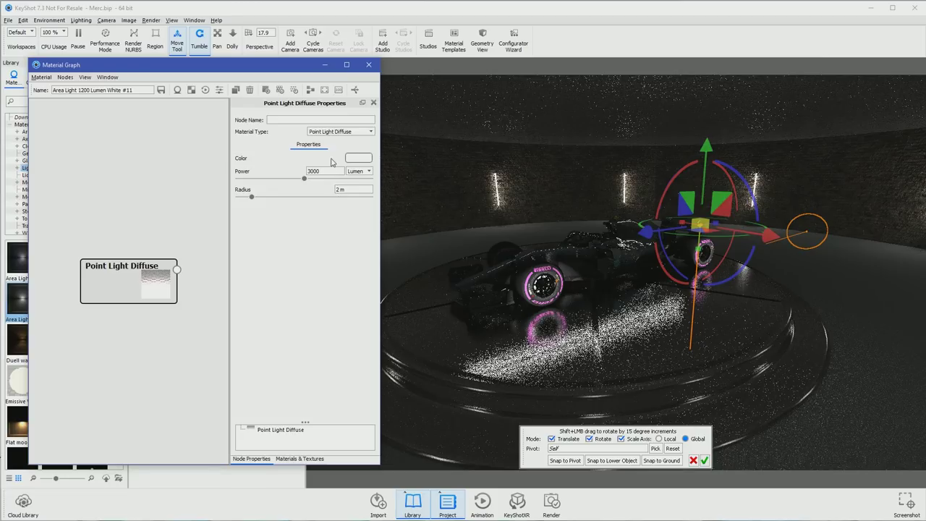
left_click(341, 133)
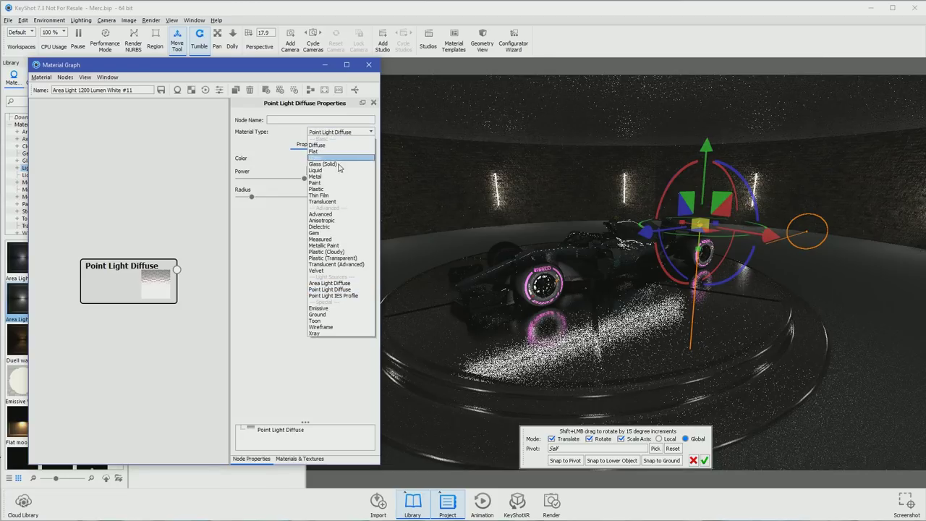
Make the light a Point Light IES Profile, re-aim it, and orbit to the car's side.
left_click(345, 296)
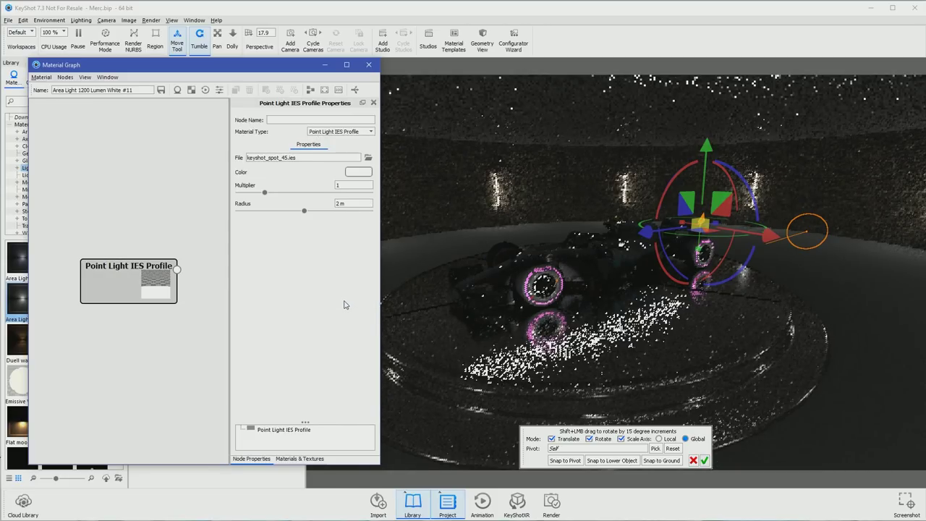
left_click(747, 186)
mouse_move(747, 185)
left_mouse_down()
mouse_move(723, 173)
mouse_move(663, 177)
mouse_move(634, 227)
left_mouse_up()
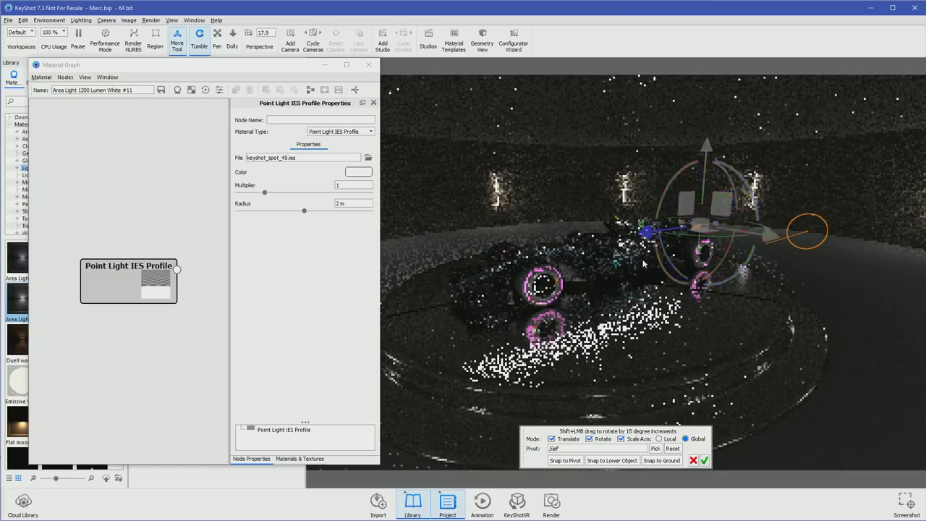
left_click_drag(683, 286, 677, 297)
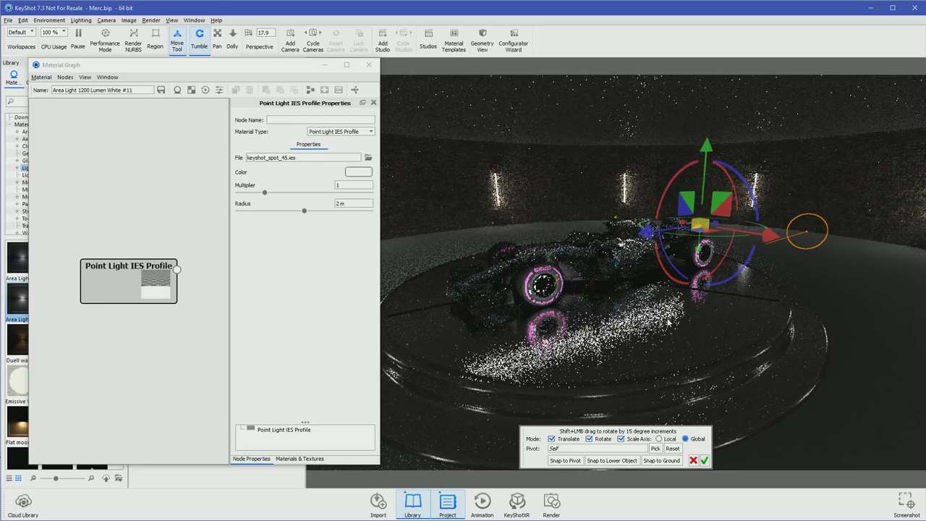
left_click(705, 460)
scroll(732, 382, "up", 5)
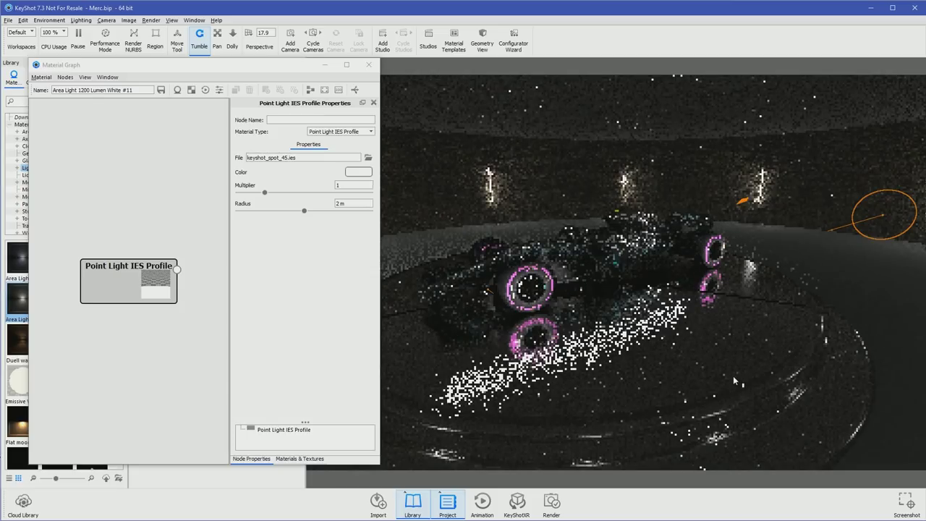
left_click_drag(732, 375, 642, 357)
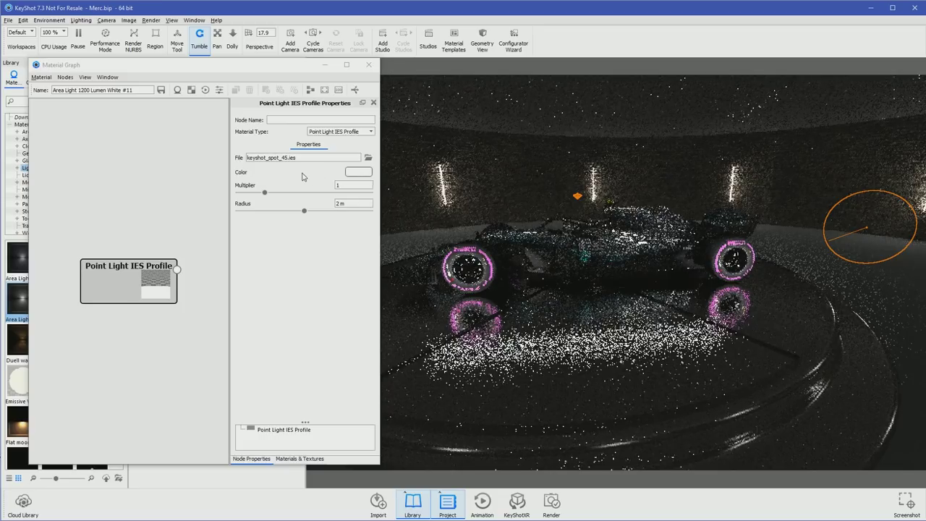
Set the IES Profile light's Multiplier to 5.
left_click(350, 186)
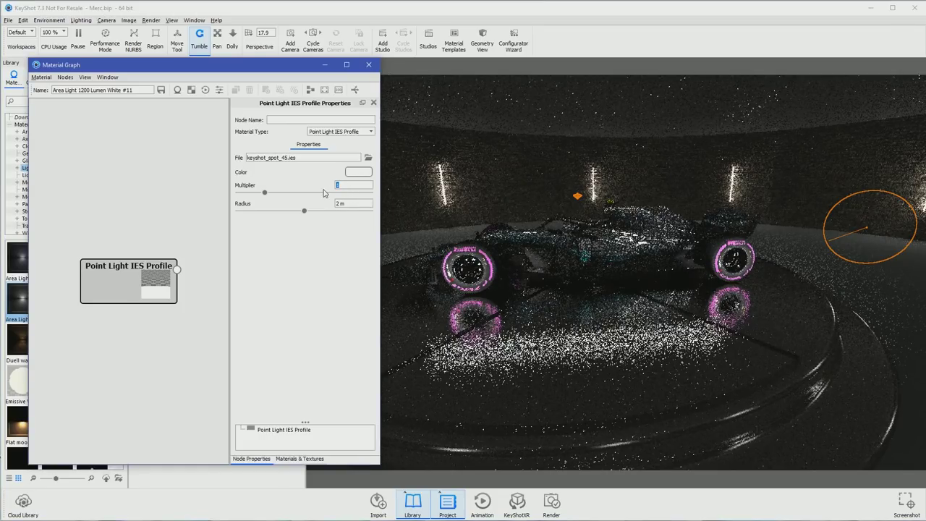
type("2")
key("Return")
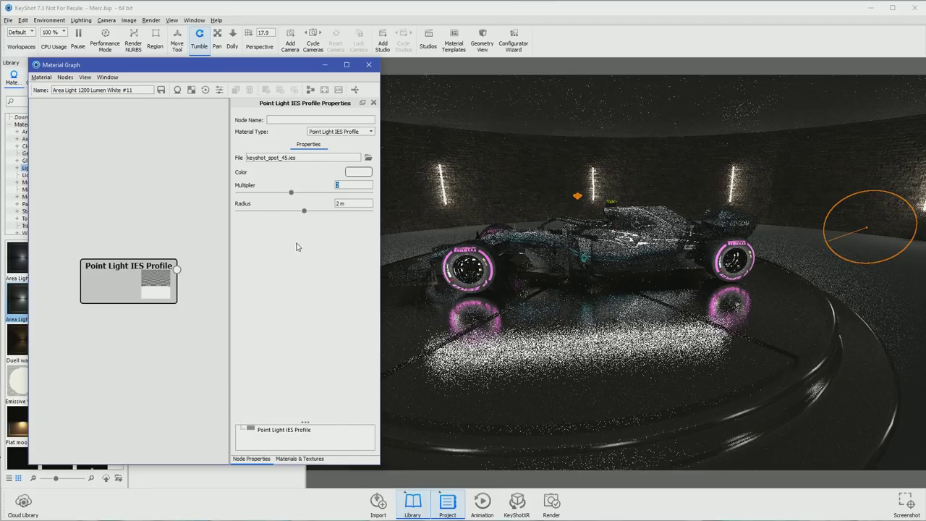
key("Return")
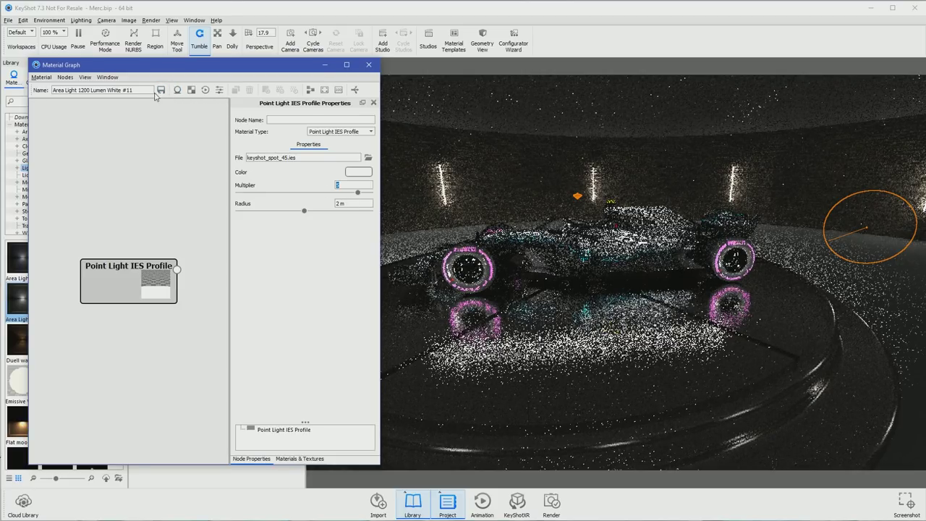
left_click(108, 46)
Close the Material Graph and lower Ray Bounces from 6 to 2 in the Lighting settings.
left_click(108, 47)
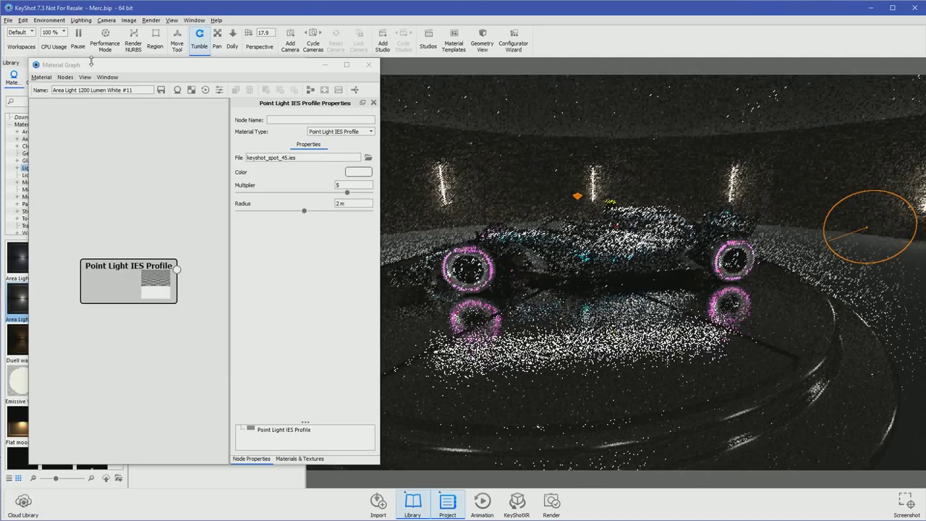
left_click(369, 64)
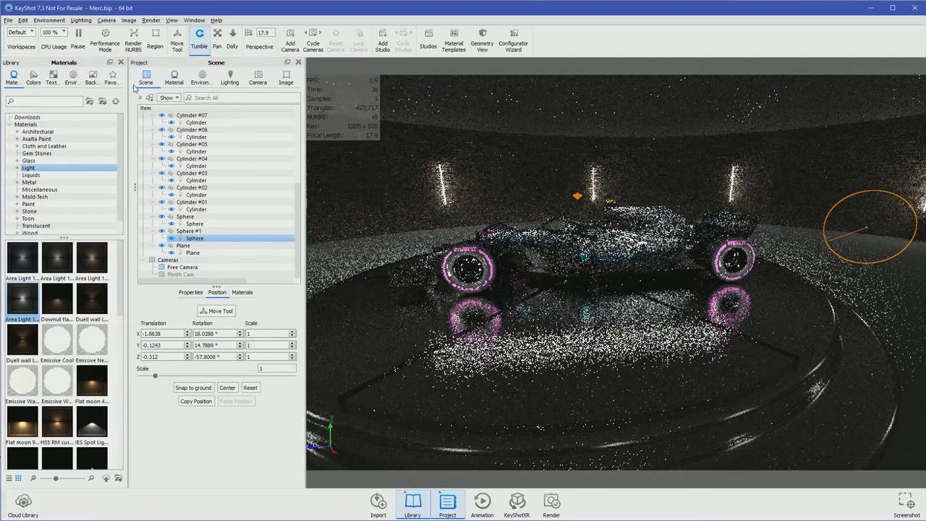
left_click(230, 78)
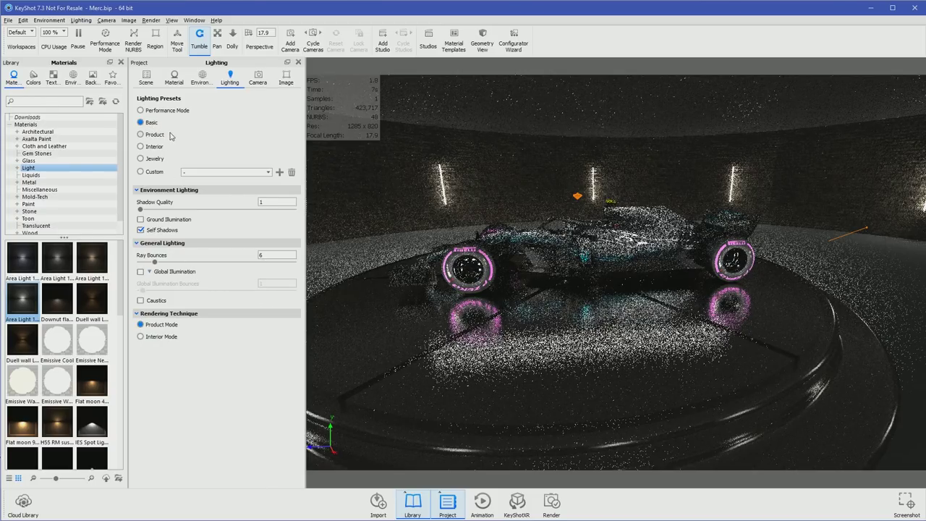
key("Return")
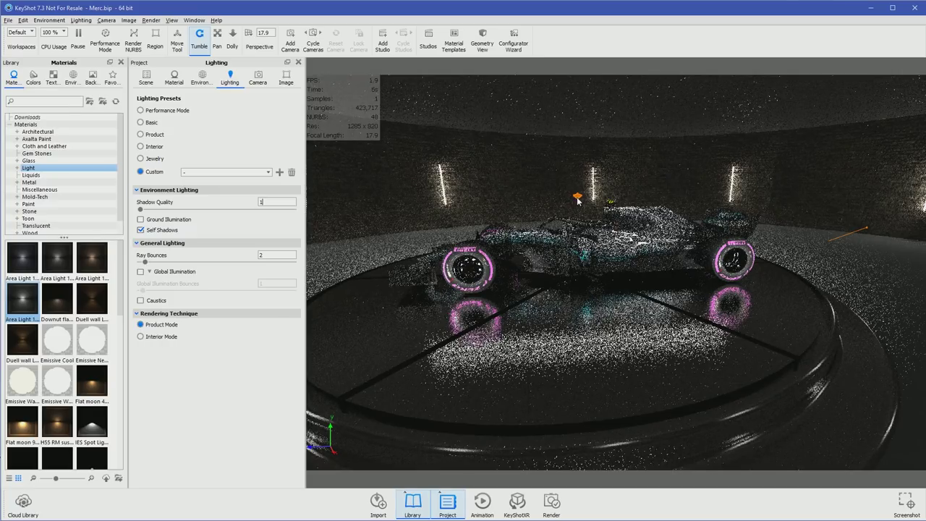
left_click(145, 77)
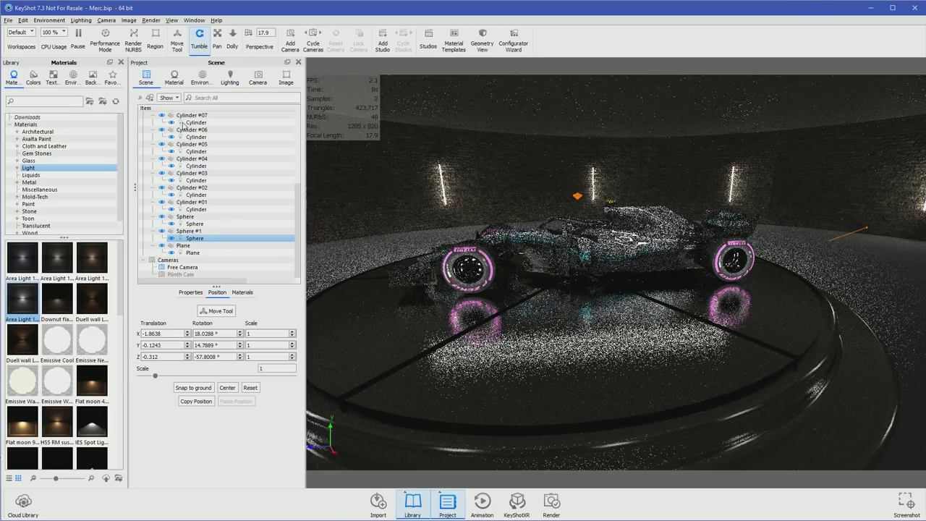
left_click(194, 246)
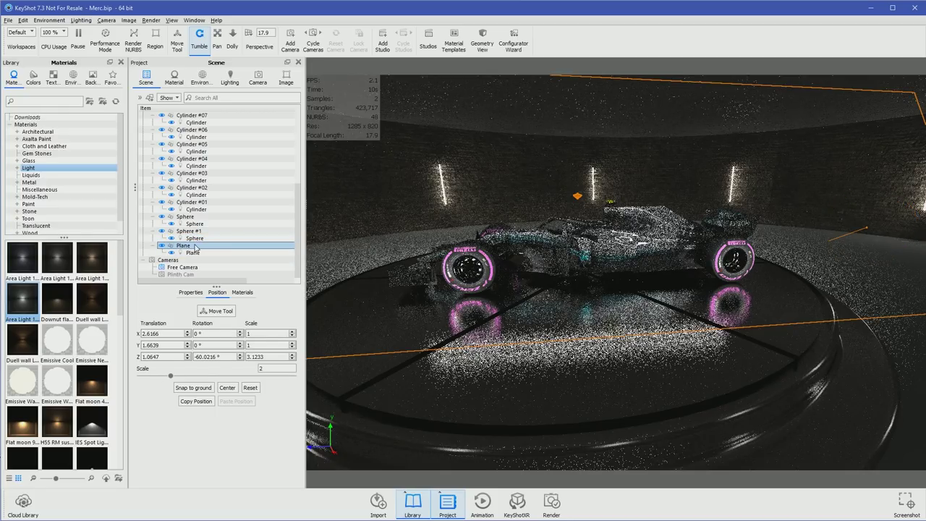
left_click(194, 252)
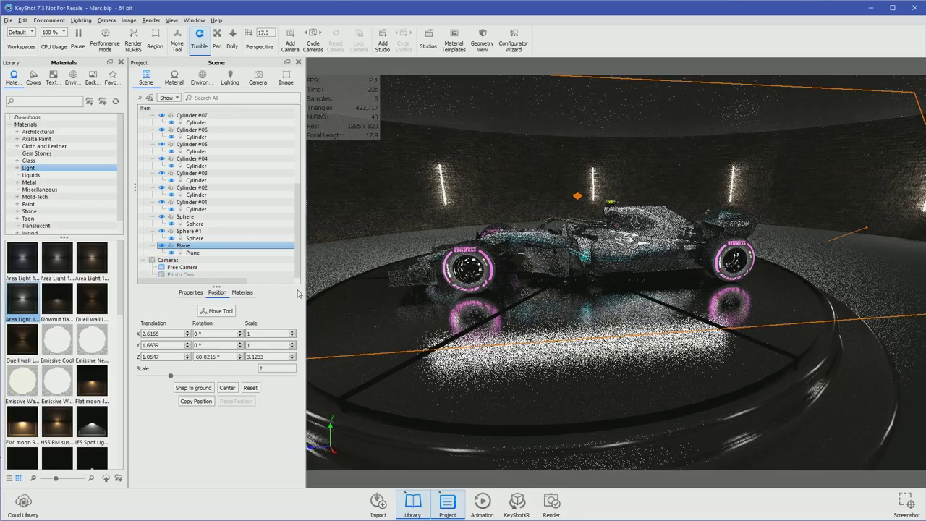
right_click(189, 251)
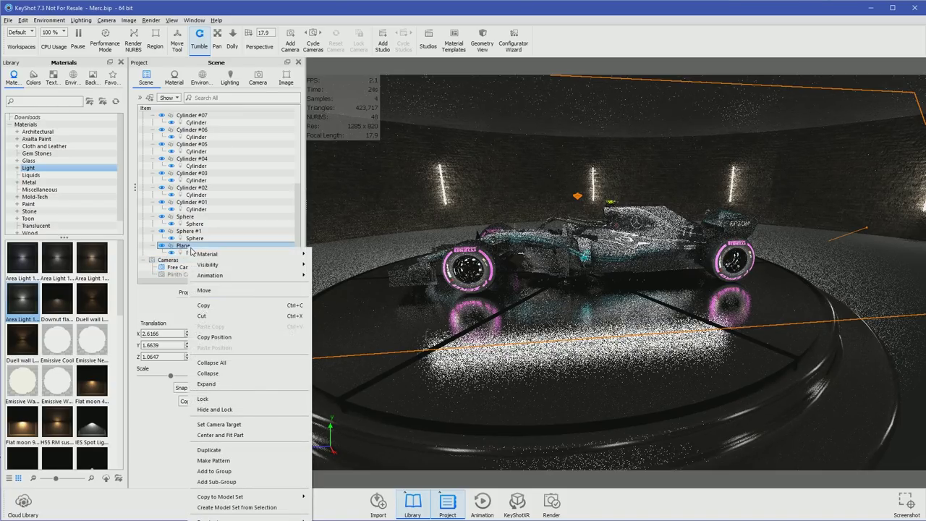
mouse_move(209, 258)
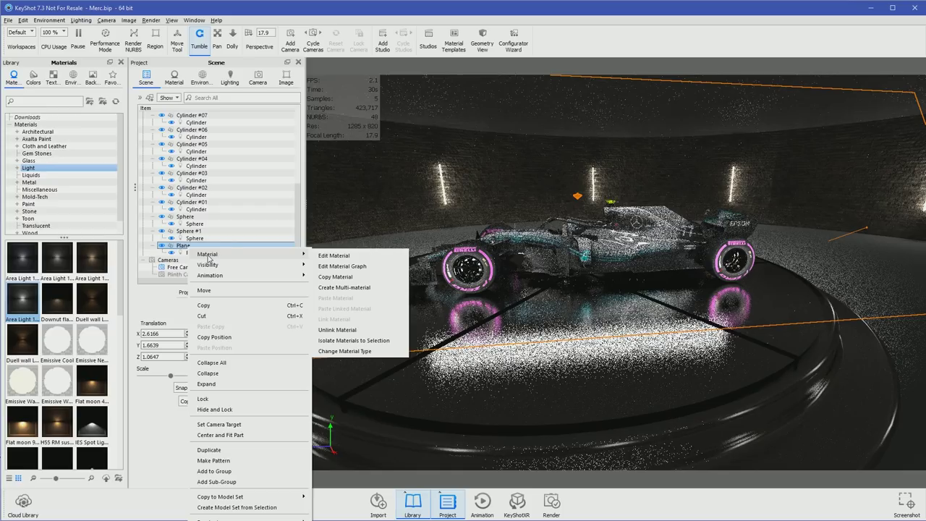
left_click(336, 266)
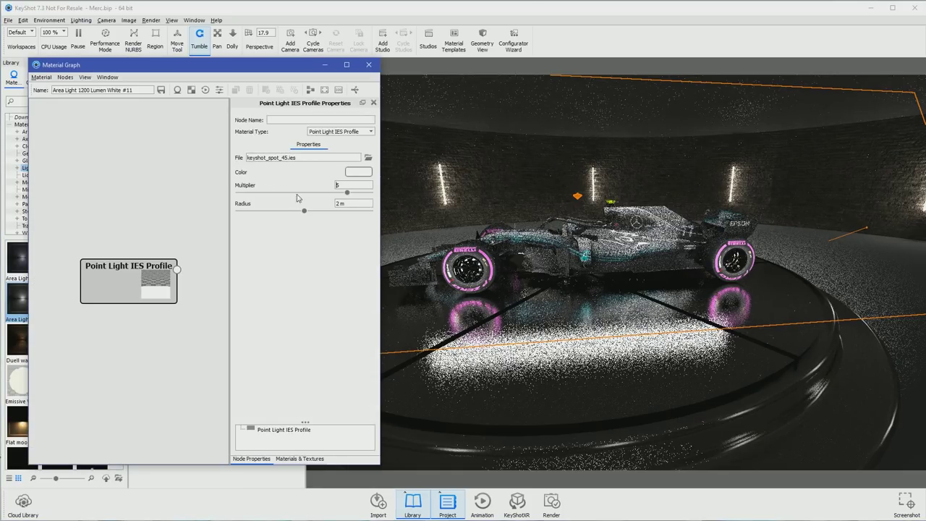
left_click(369, 64)
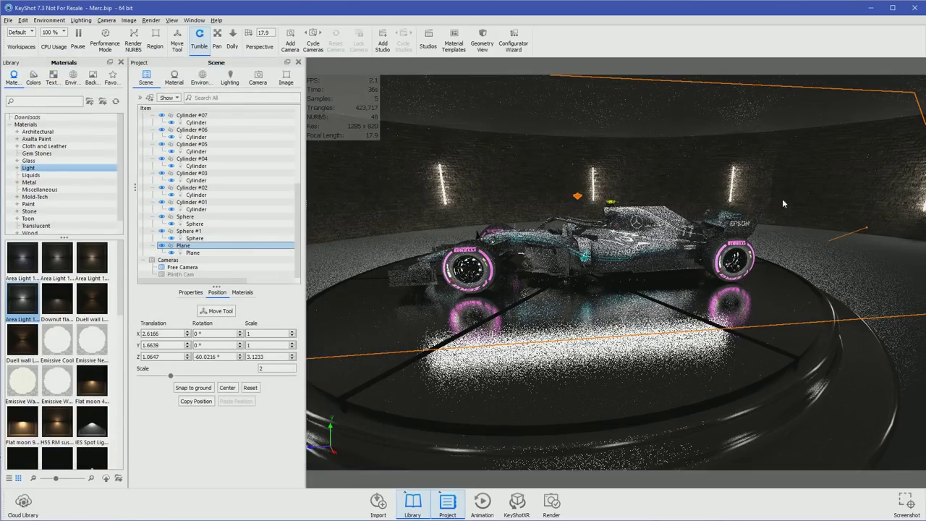
left_click(172, 20)
left_click(177, 112)
left_click(901, 336)
left_click_drag(586, 305, 572, 286)
Switch to Plinth Cam, unlock it, then pan and widen its framing.
left_click(257, 77)
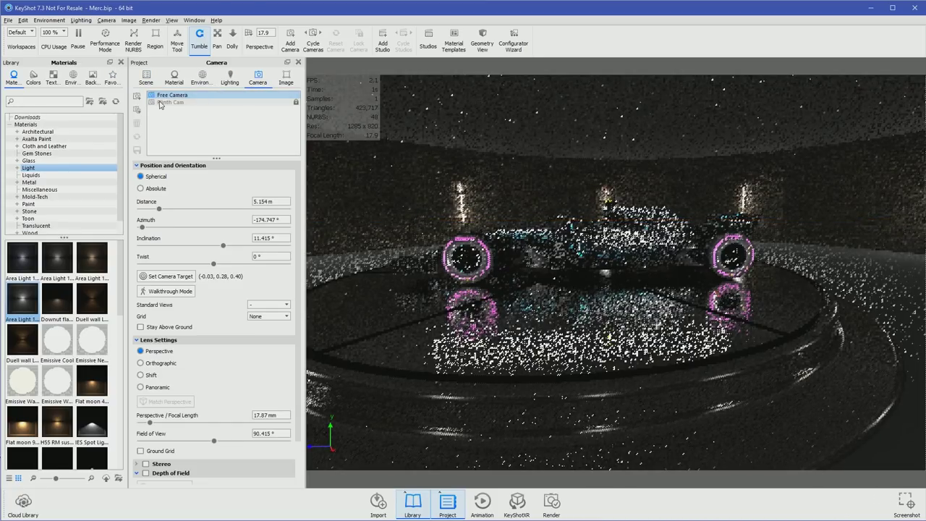
left_click(162, 102)
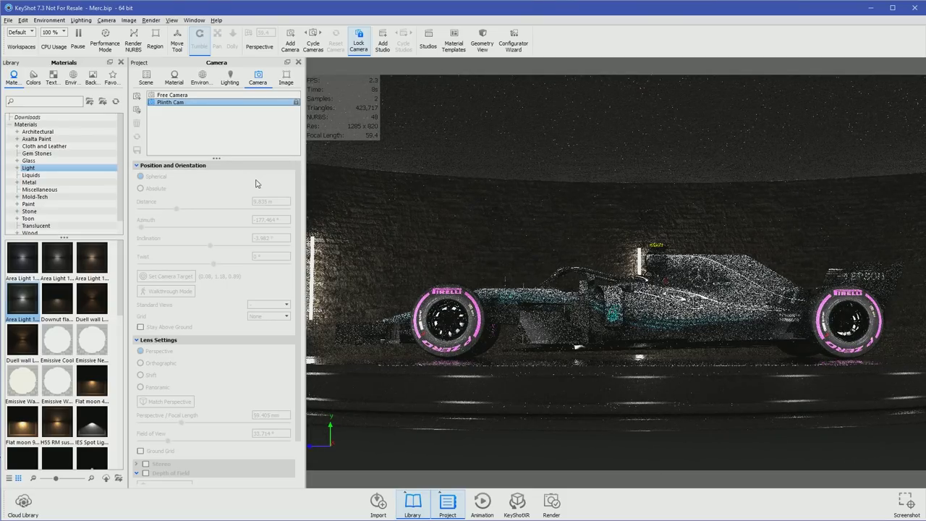
right_click(201, 102)
left_click(224, 127)
middle_click_drag(585, 221, 586, 262)
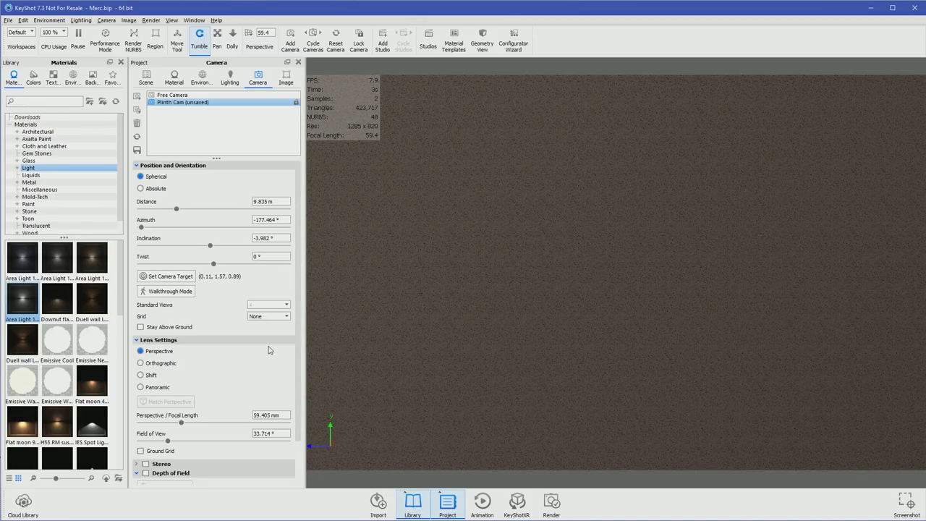
mouse_move(167, 441)
left_mouse_down()
mouse_move(182, 446)
mouse_move(152, 446)
mouse_move(176, 446)
mouse_move(161, 446)
left_mouse_up()
Revert Plinth Cam to its saved view and dolly in to 8.781 m for a side-on shot.
right_click(209, 103)
left_click(225, 121)
left_click(181, 102)
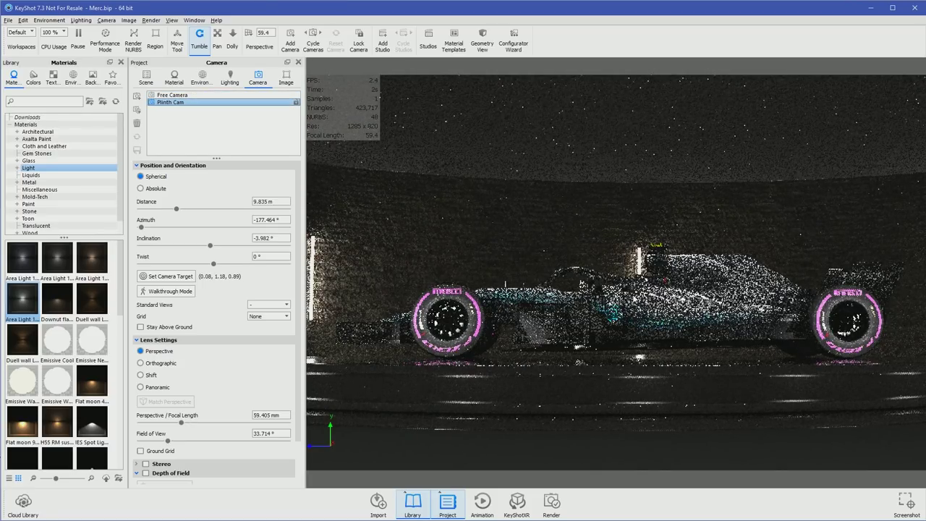
scroll(614, 275, "up", 2)
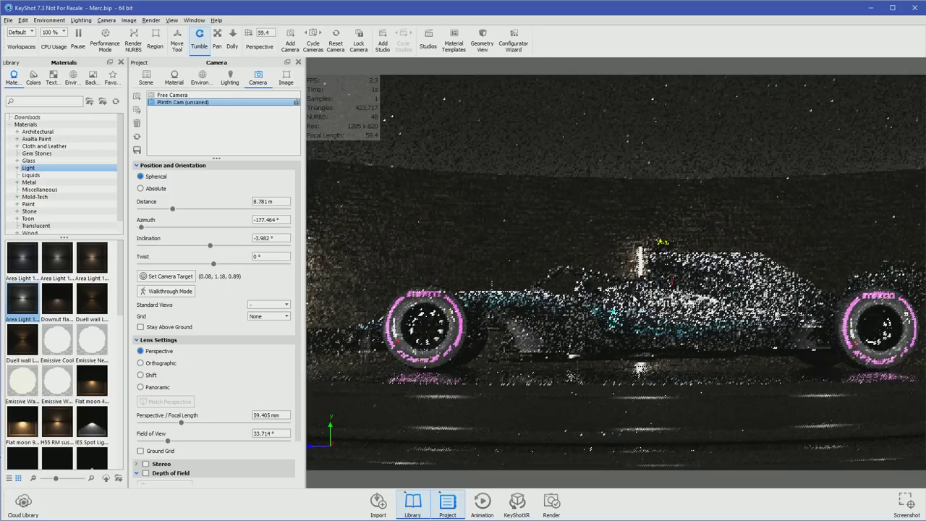
middle_click_drag(635, 314, 635, 330)
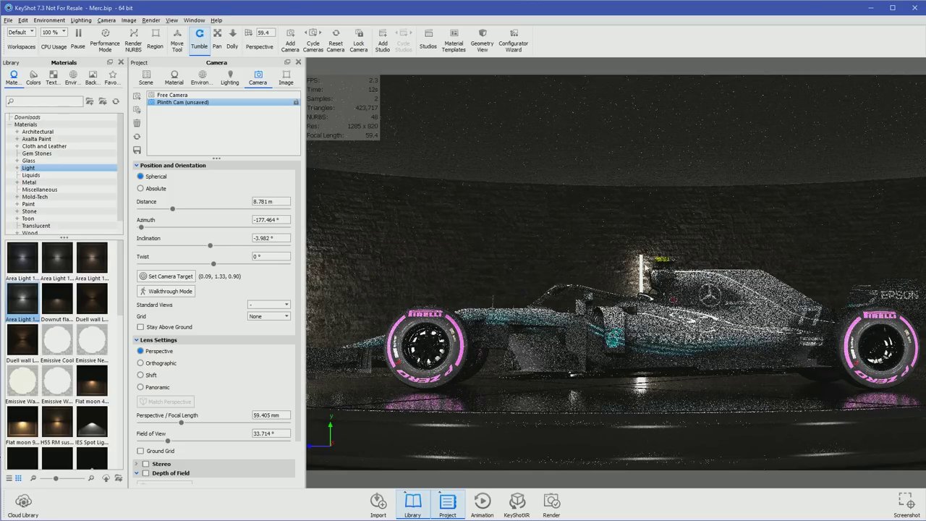
left_click(146, 78)
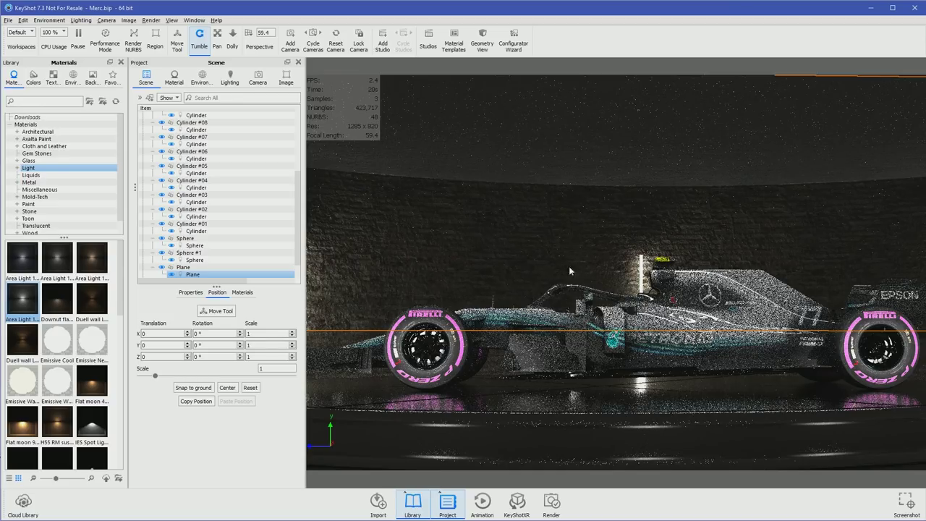
Open the Material Graph of Cylinder #09's strip light.
scroll(211, 185, "up", 4)
left_click(207, 194)
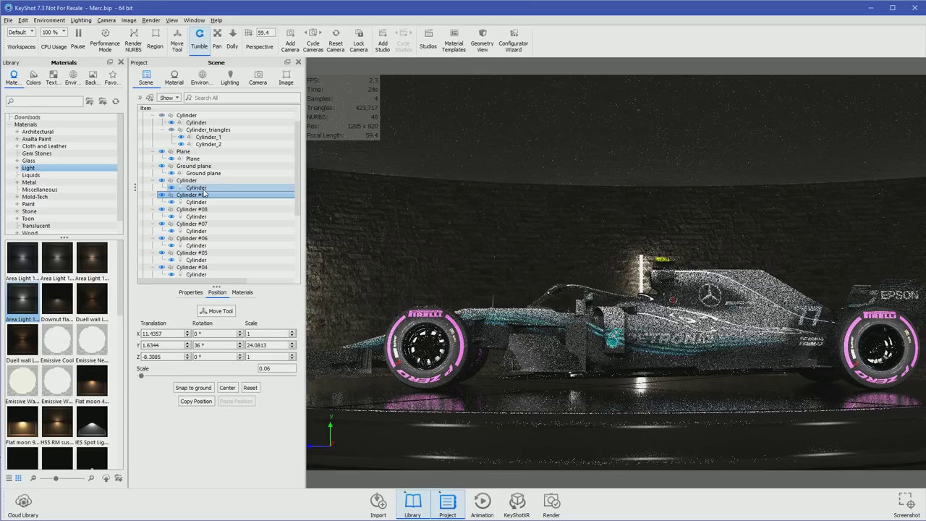
right_click(201, 180)
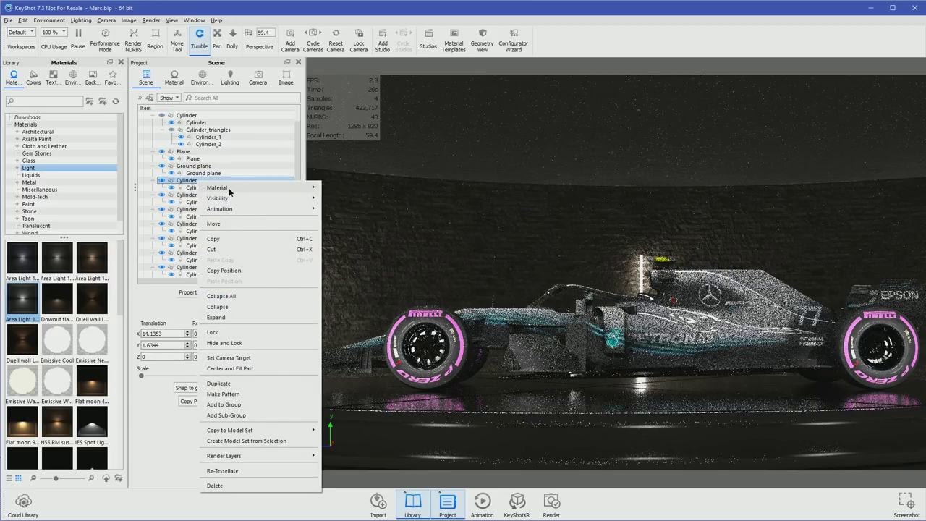
mouse_move(229, 187)
left_click(331, 199)
Set the cylinder light's Power to 500 lumen.
left_click(288, 176)
type("1200")
key("Return")
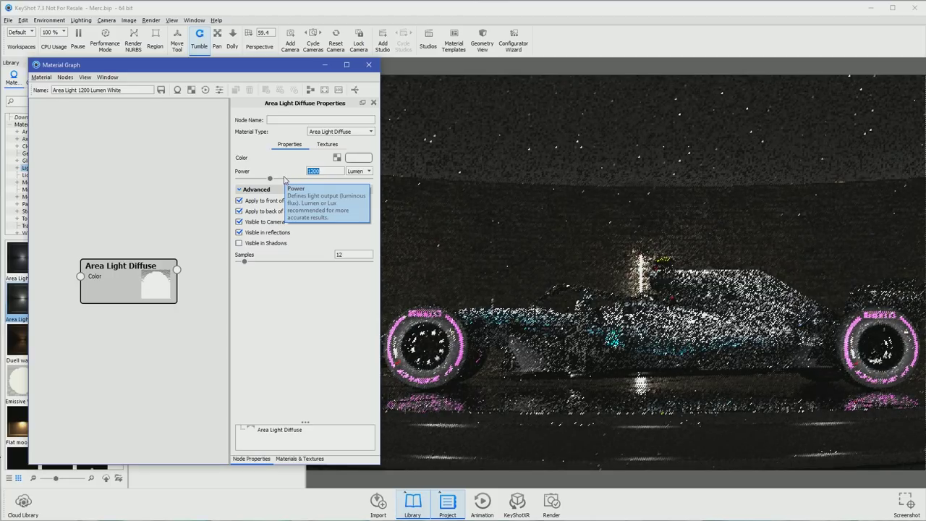
type("500")
key("Return")
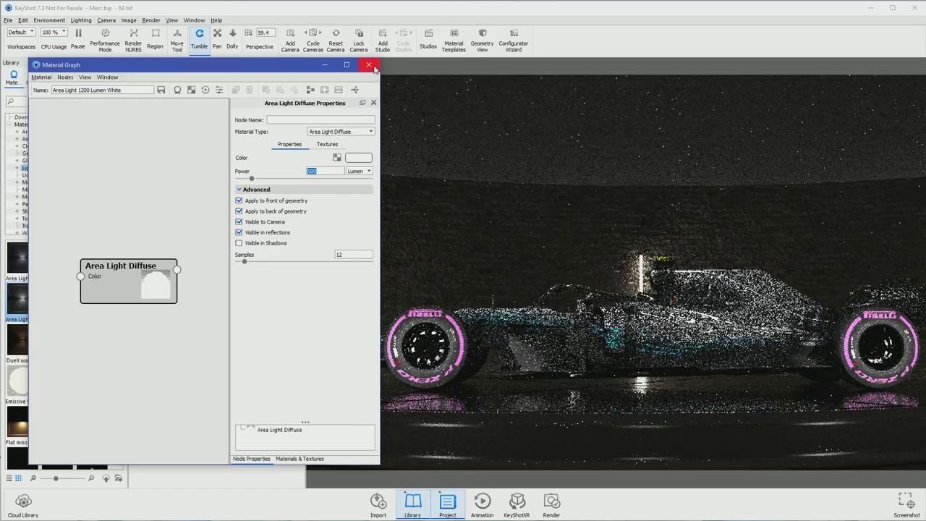
Check Cylinder #09's material again in the Material Graph.
left_click(373, 69)
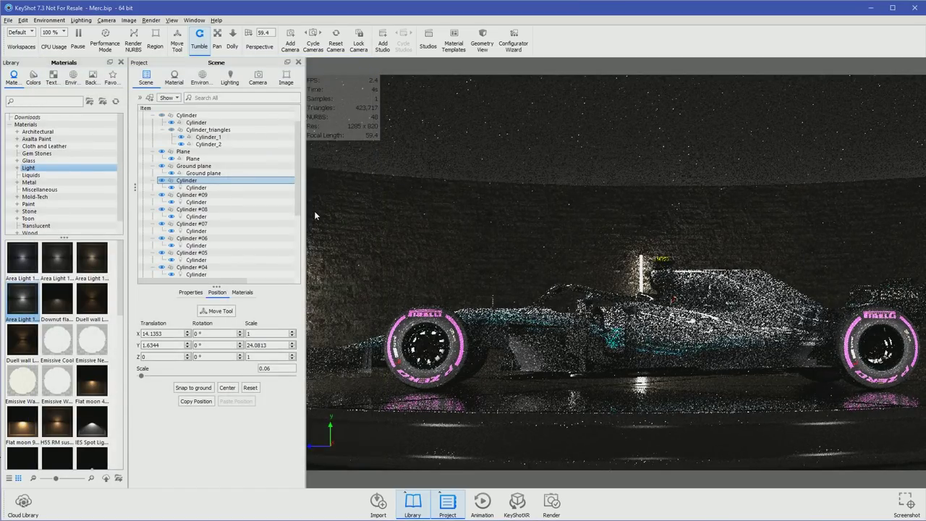
right_click(202, 198)
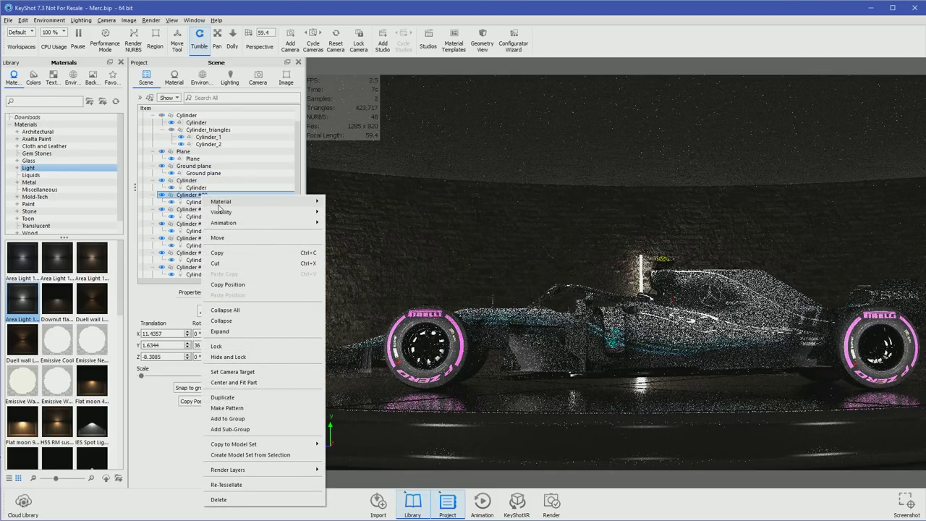
mouse_move(221, 206)
left_click(347, 217)
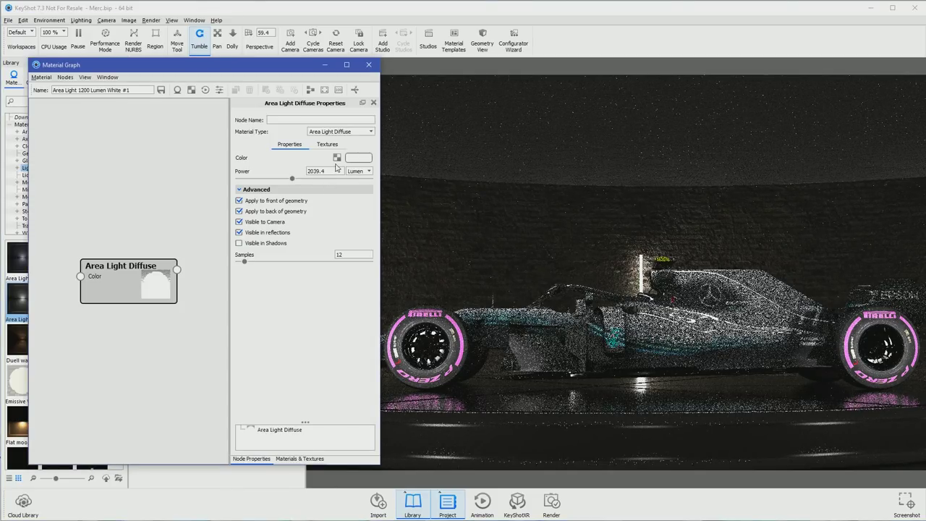
left_click(369, 65)
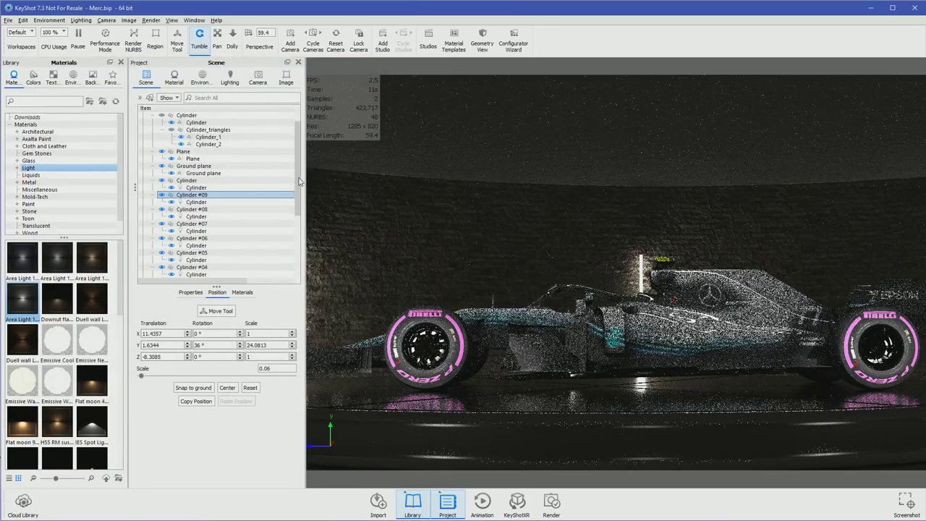
Select all cylinder lights down to Cylinder #01 and link them to one material.
left_click(205, 181)
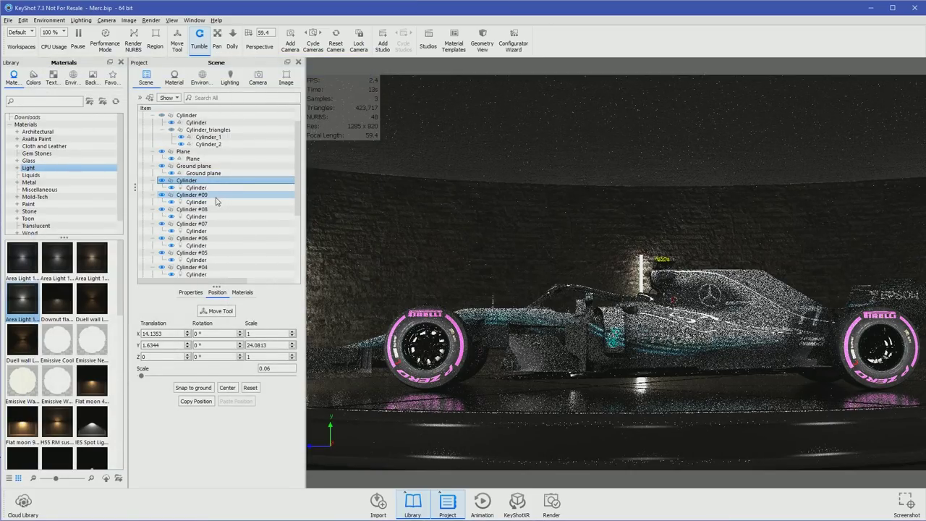
scroll(216, 206, "down", 3)
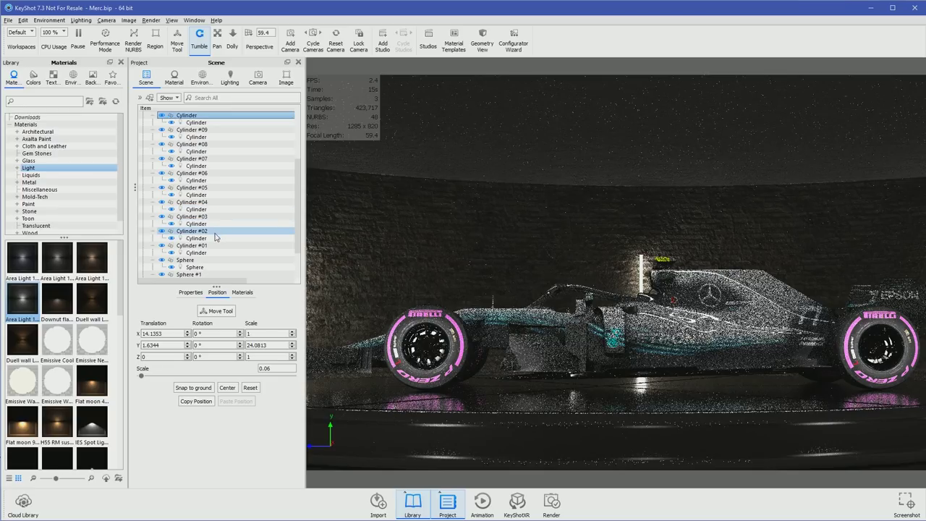
left_click(205, 252, "shift")
right_click(204, 253)
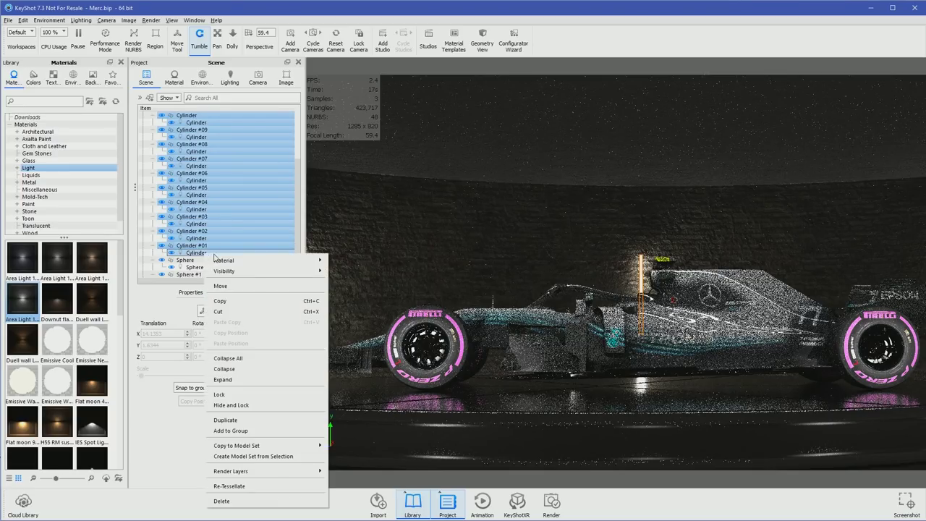
mouse_move(303, 261)
left_click(355, 262)
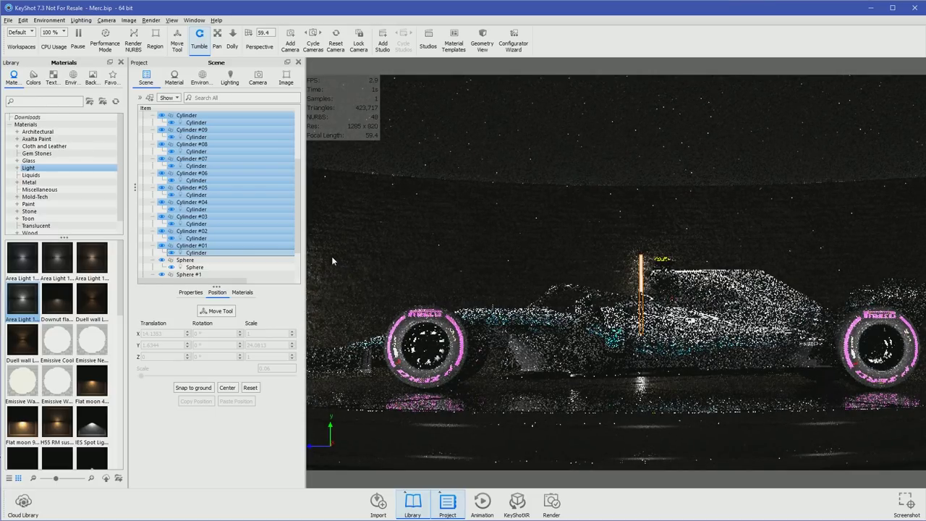
Verify in the Material Graph that Cylinder #02 uses the linked 500-lumen material.
left_click(206, 231)
right_click(206, 232)
mouse_move(241, 239)
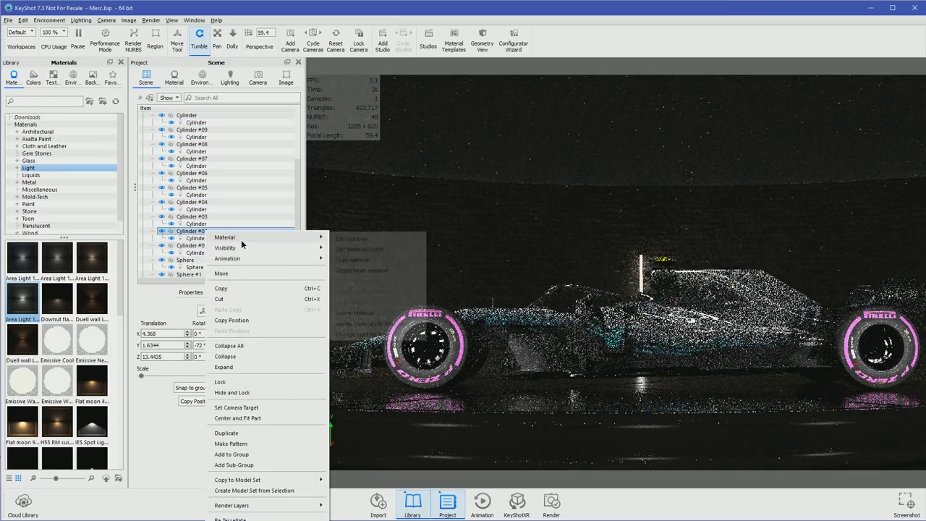
left_click(372, 247)
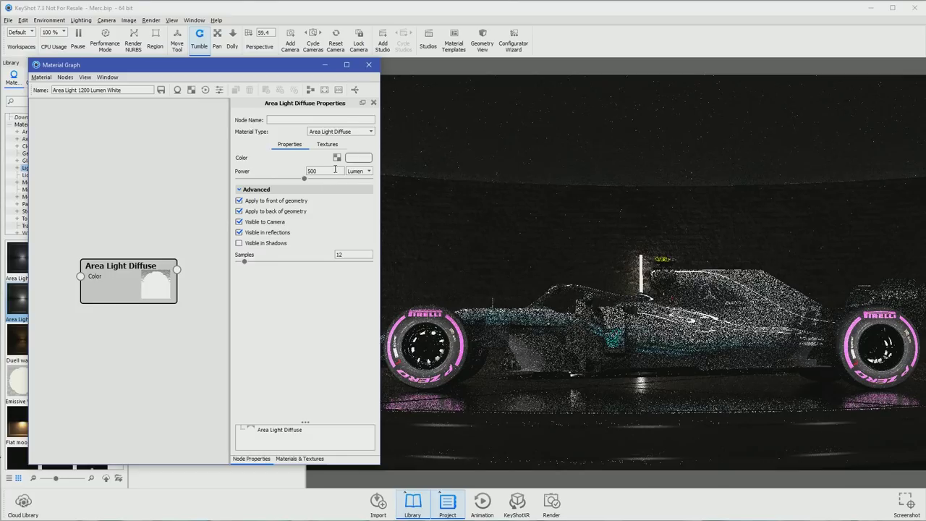
left_click(368, 64)
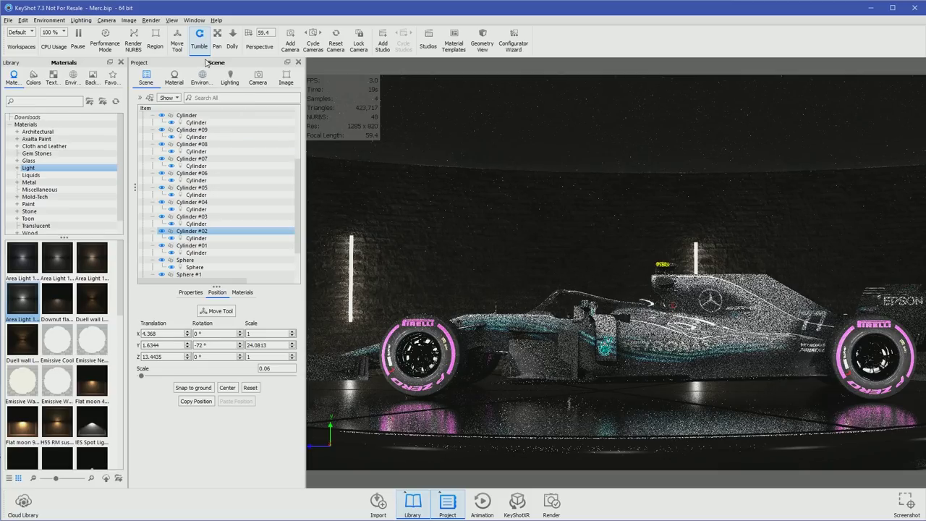
left_click(151, 20)
left_click(152, 21)
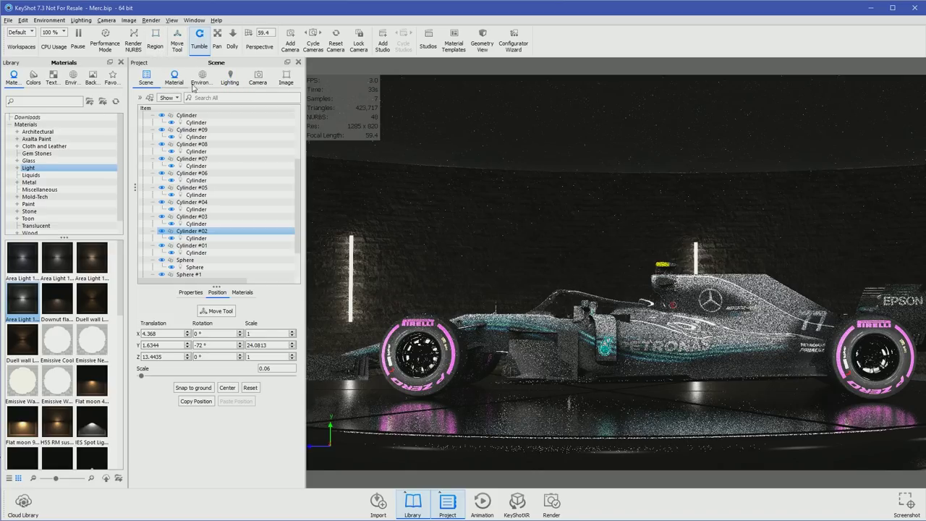
left_click(251, 83)
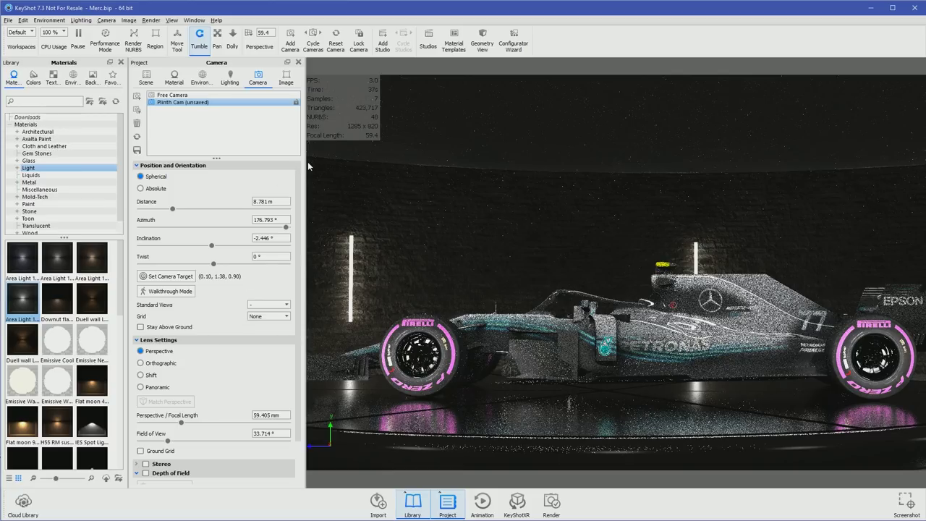
Apply the Jewelry lighting preset (24 ray bounces, caustics, interior mode) and select the bounces value.
left_click(229, 78)
left_click(162, 158)
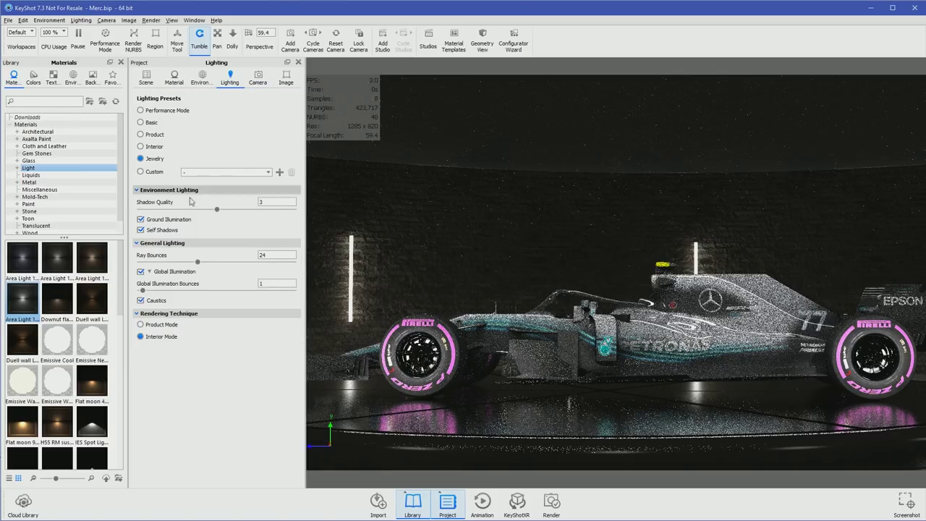
double_click(273, 282)
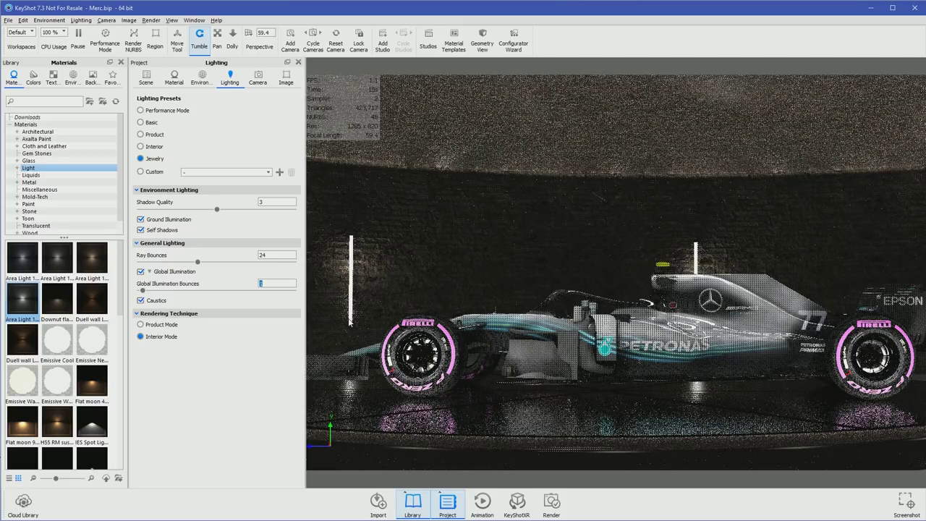
Review the IES light's material graph without changes, then return to the Scene tree and select the floor plane.
right_click(574, 133)
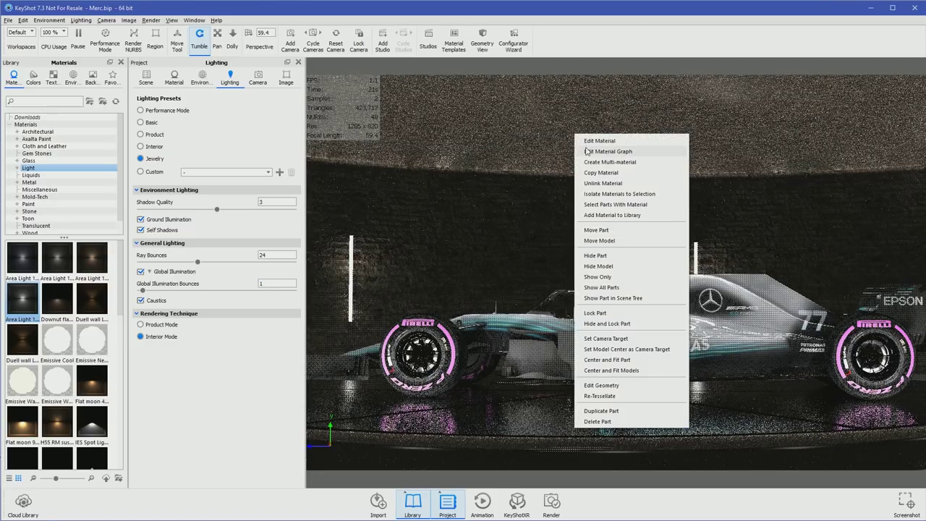
left_click(547, 135)
right_click(548, 136)
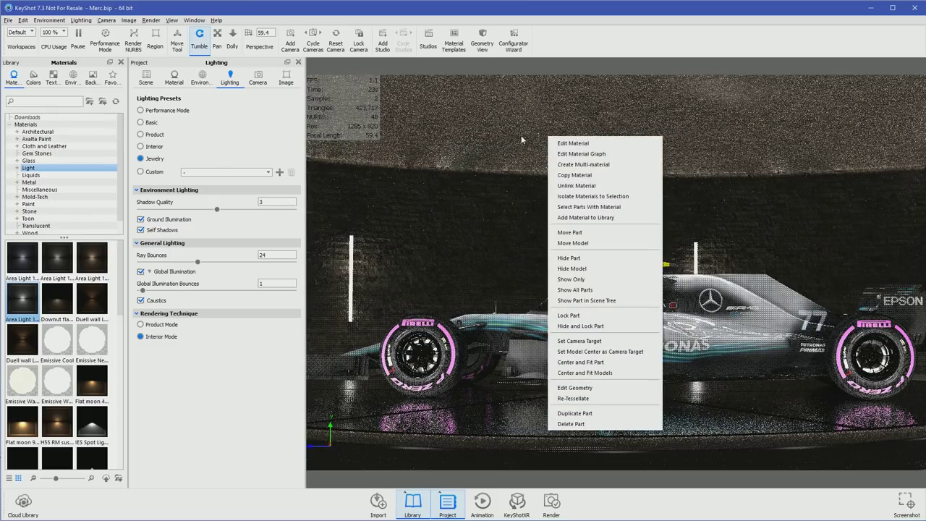
left_click(568, 153)
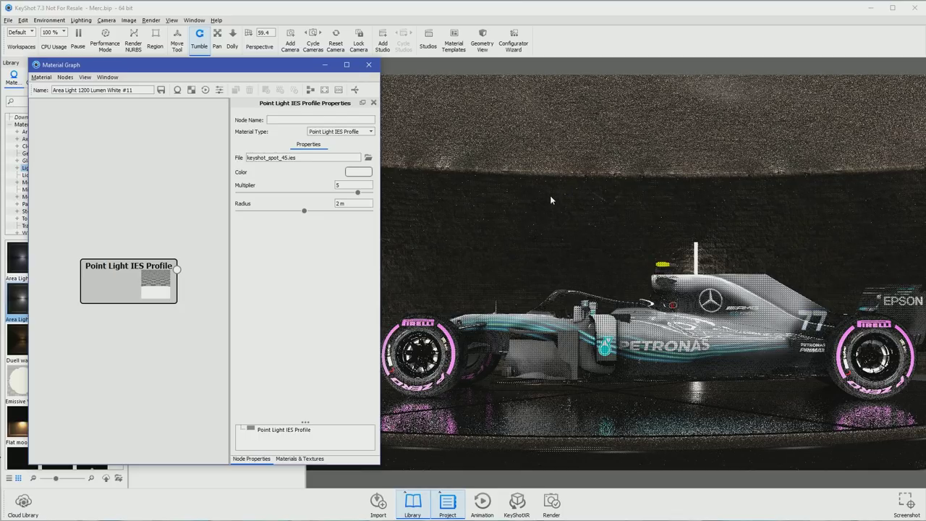
left_click(368, 66)
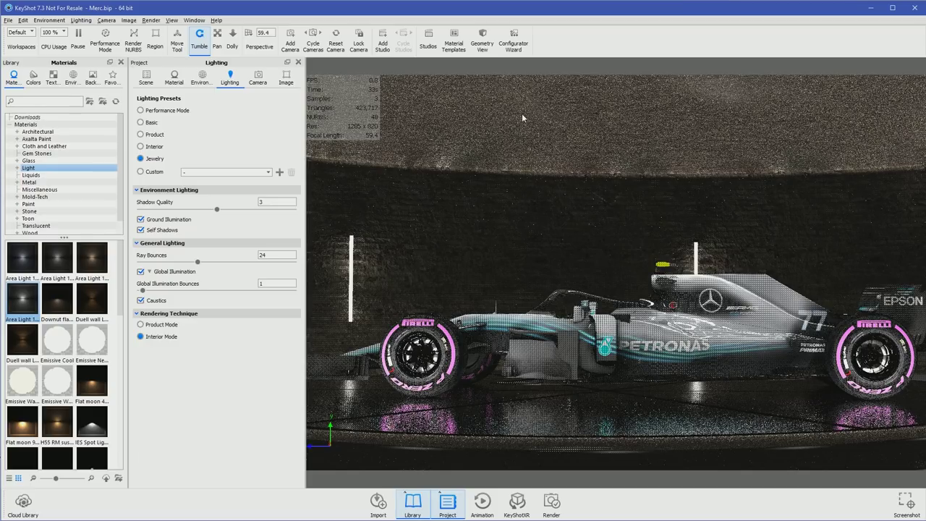
left_click(146, 78)
left_click(482, 123)
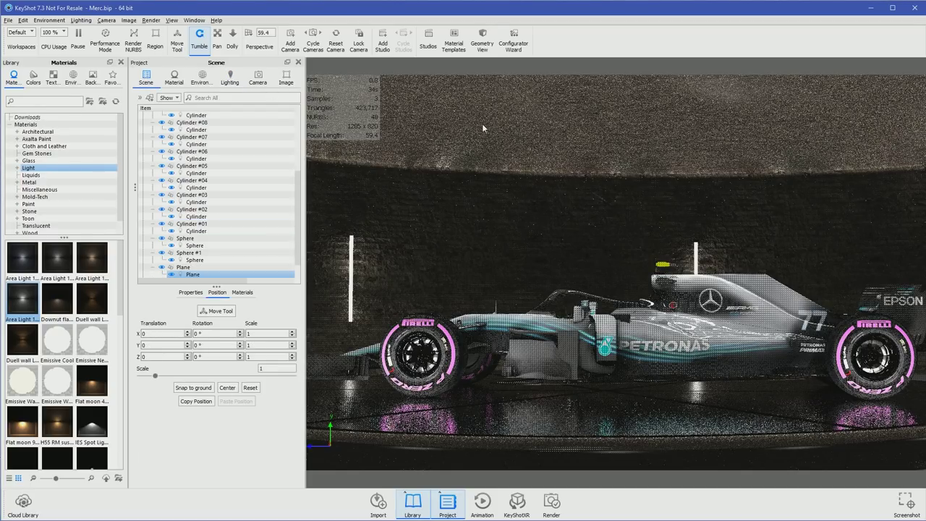
Open the Ceiling paint material graph and set its refractive index to 1.
right_click(482, 123)
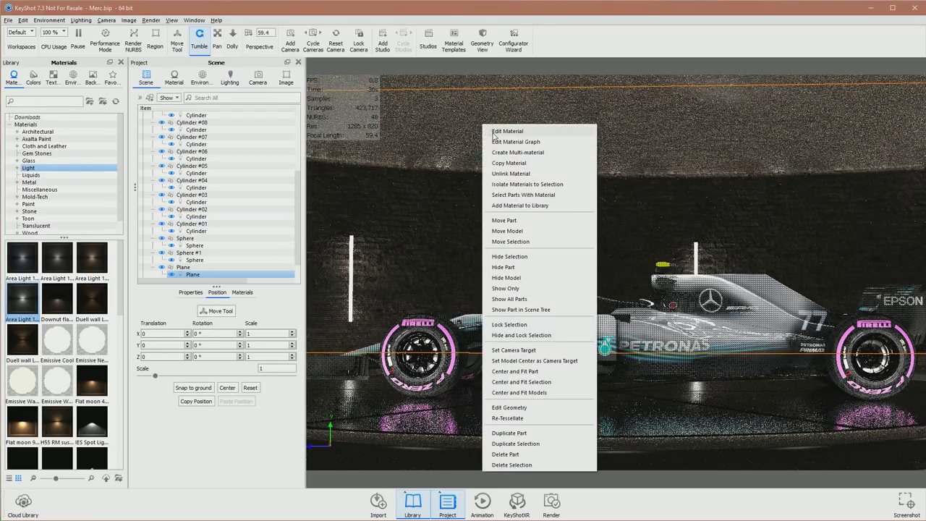
left_click(460, 85)
right_click(459, 81)
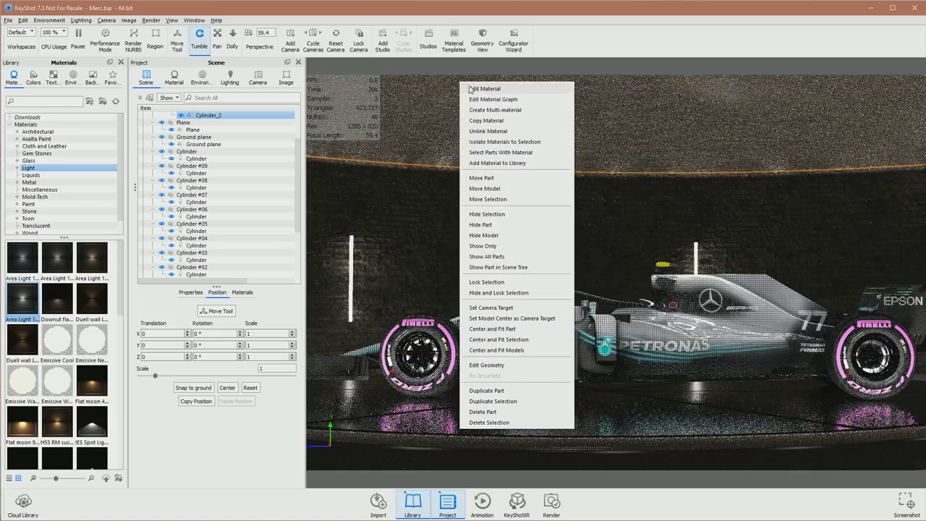
left_click(480, 96)
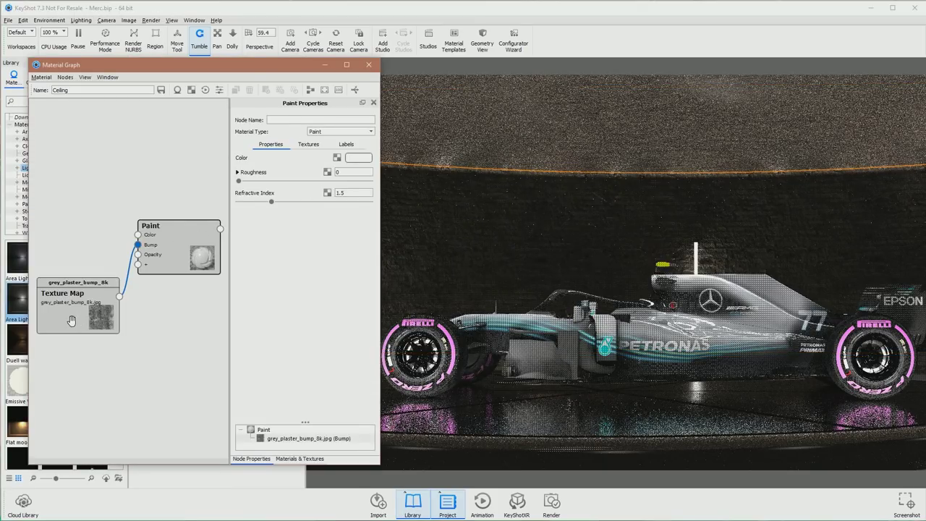
double_click(337, 193)
type("1")
key("Return")
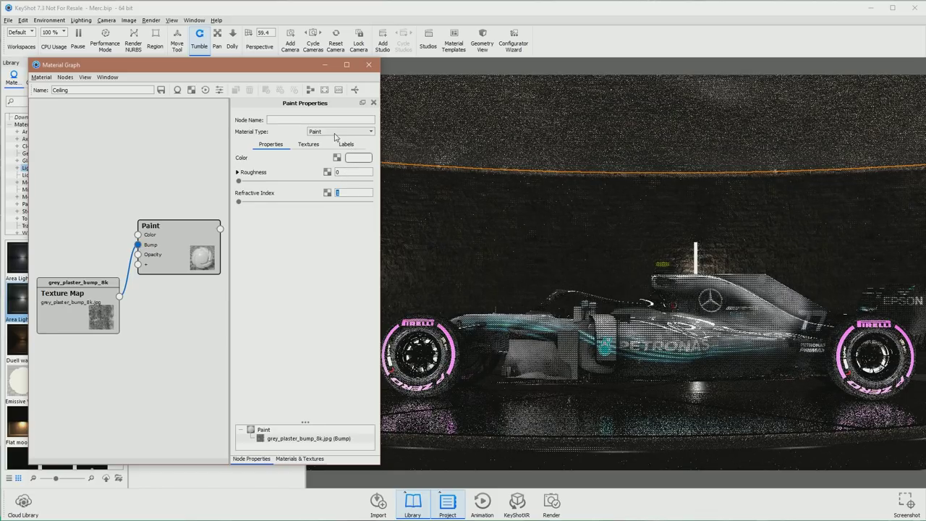
Darken the Ceiling colour to grey RGB 85,85,85 and close the Material Graph.
left_click(357, 157)
left_click_drag(278, 126, 252, 118)
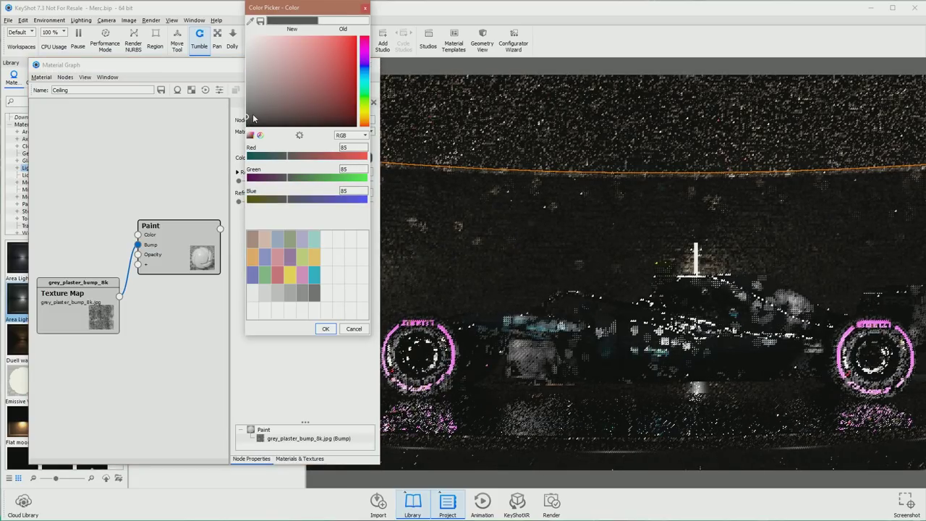
left_click(327, 329)
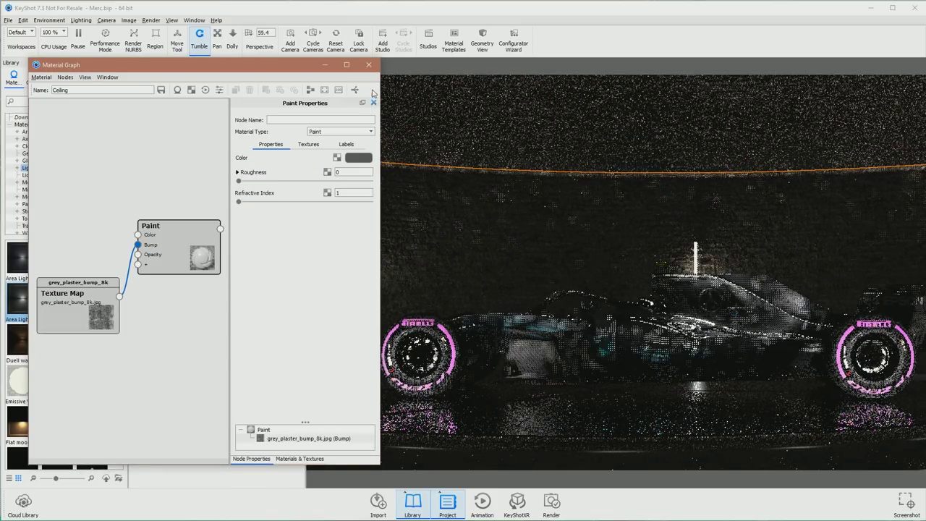
left_click(369, 64)
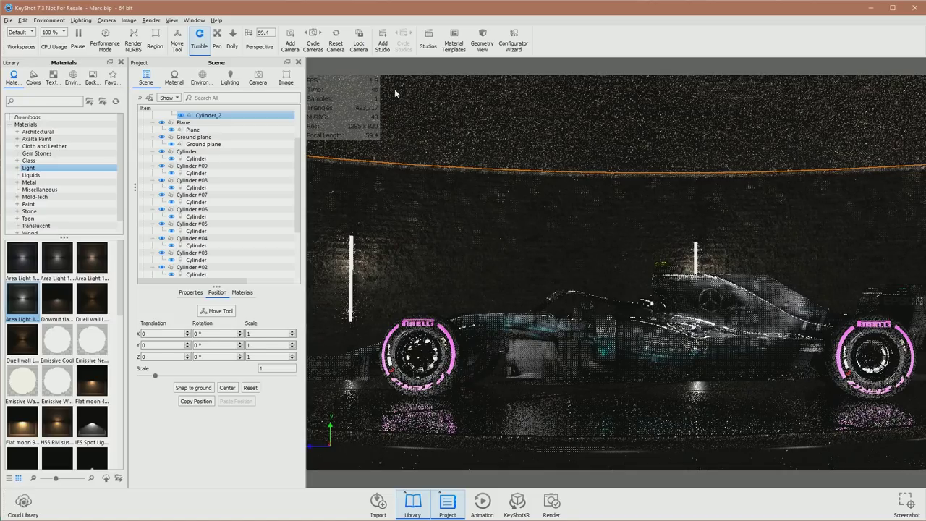